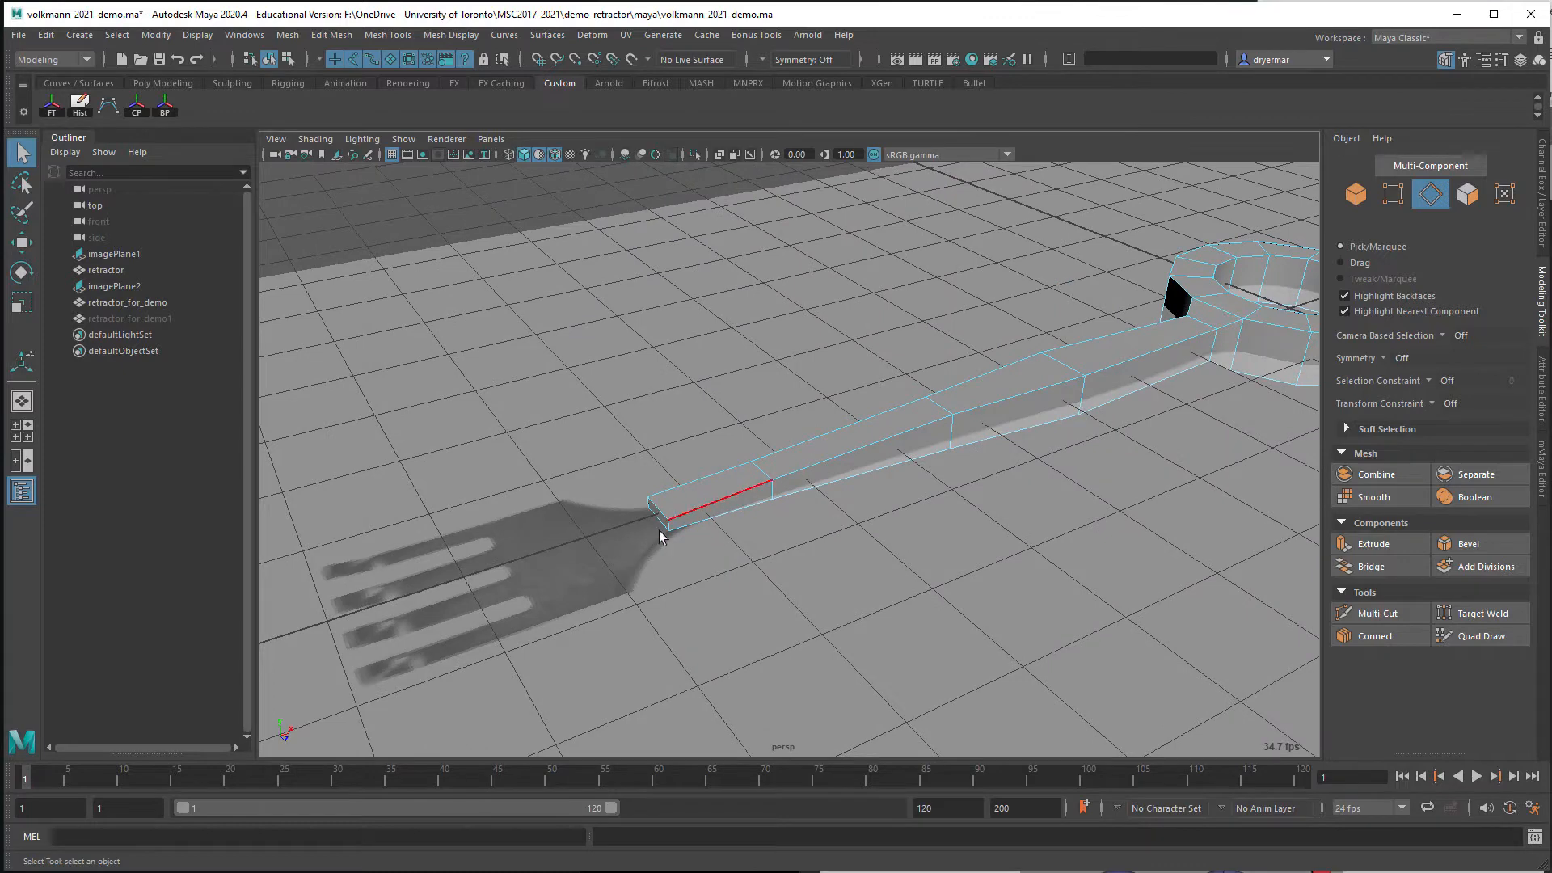
Extrude the handle's fork-side end face with a thickness of 0.33 and widen it to follow the reference image
right_click_drag(670, 557, 755, 538, "alt")
left_click_drag(776, 547, 636, 556, "alt")
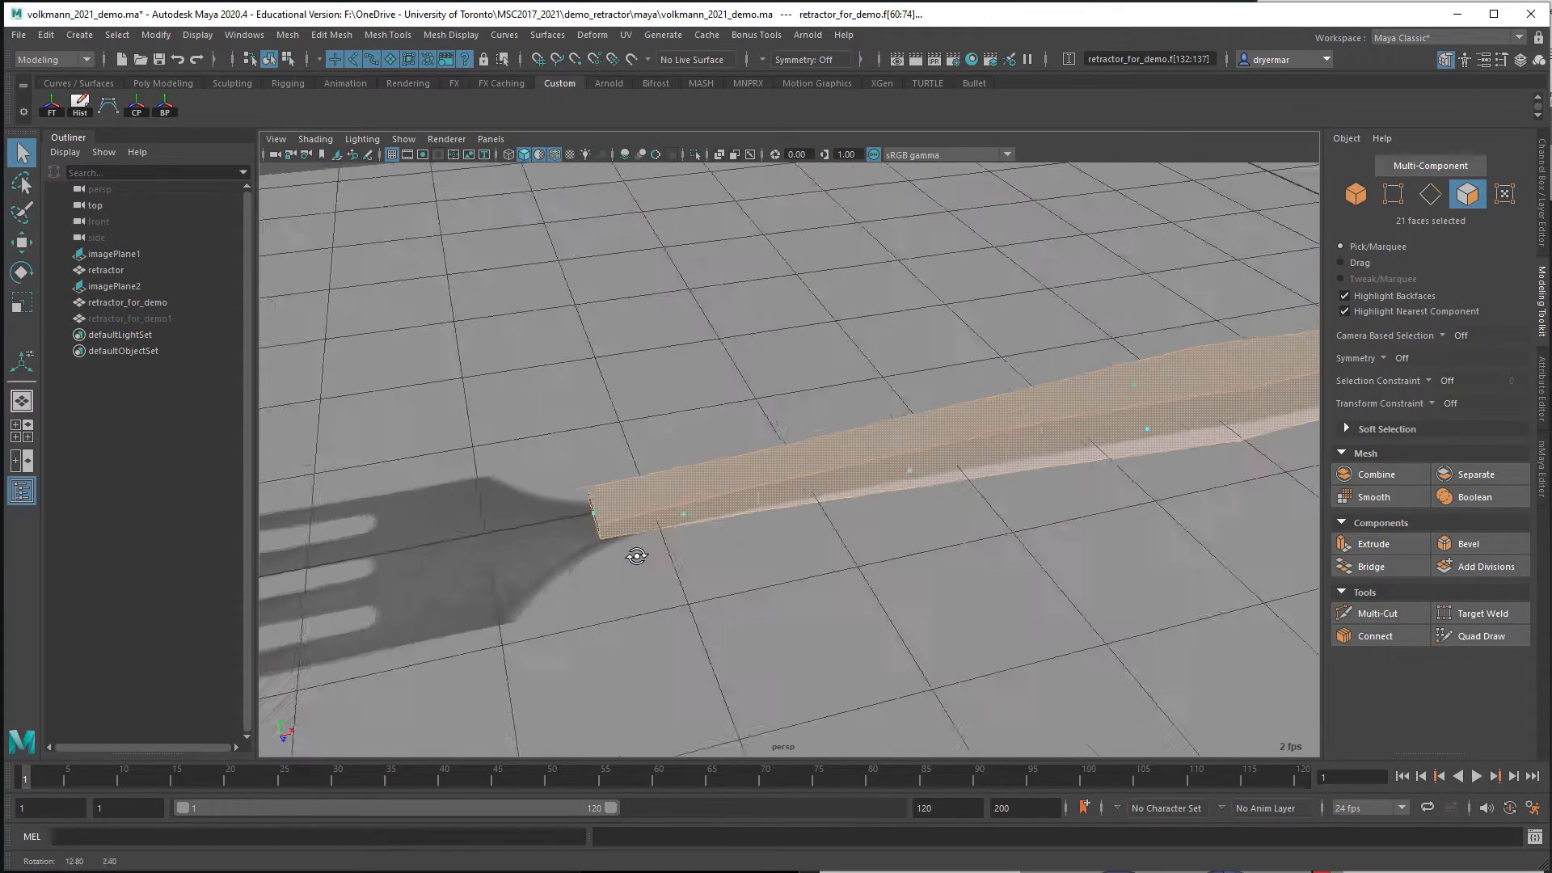
left_click(598, 518)
right_click_drag(627, 525, 610, 538, "alt")
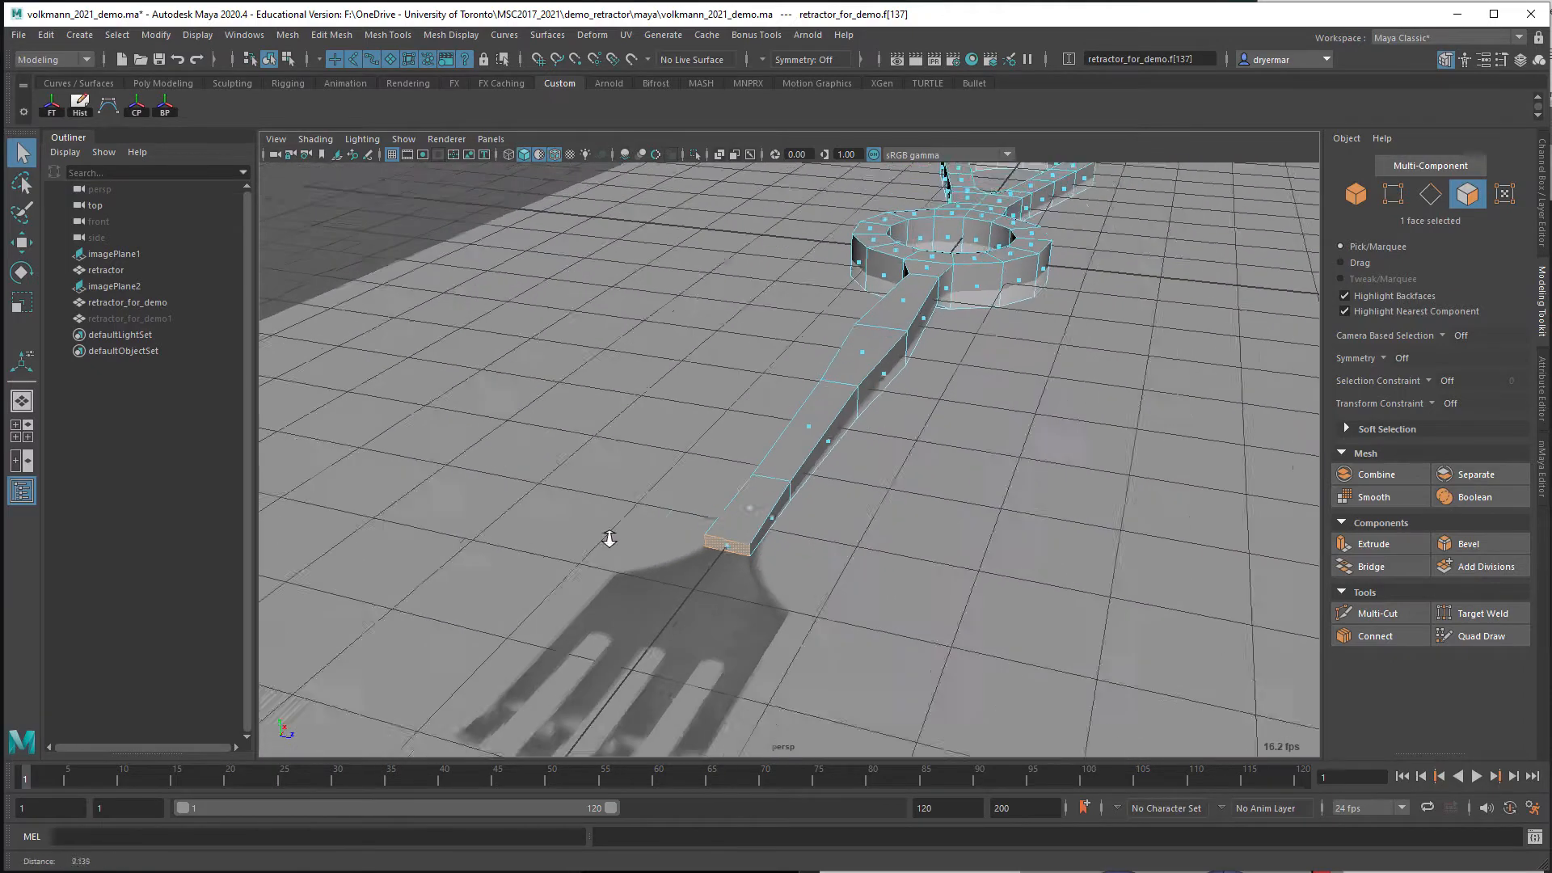
left_click_drag(610, 538, 661, 586, "alt")
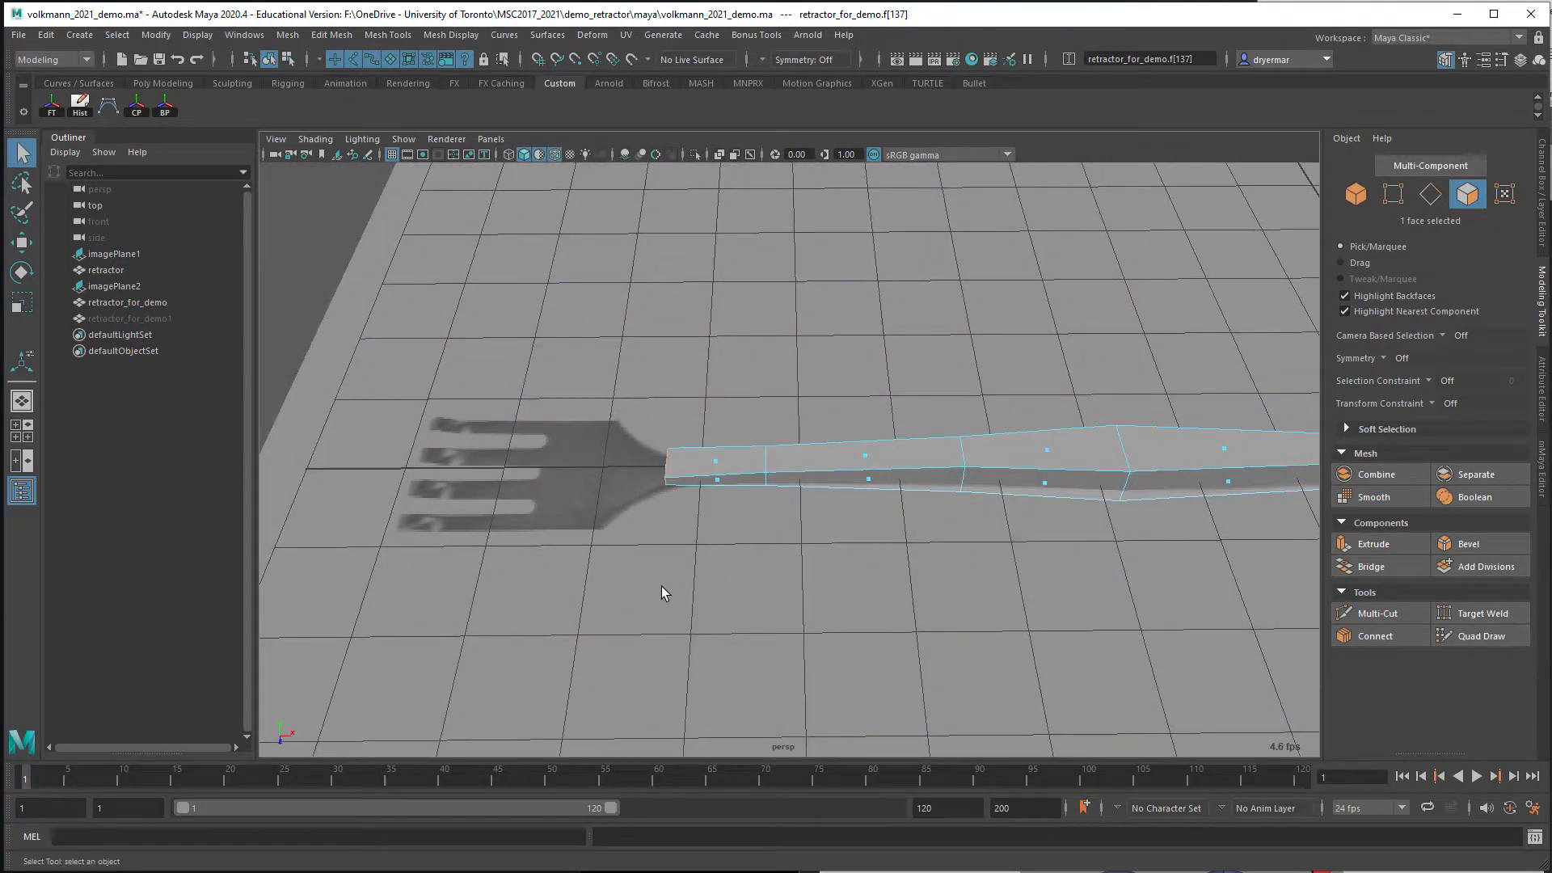
left_click_drag(583, 513, 565, 506, "alt")
middle_click_drag(565, 506, 585, 443, "alt")
left_click_drag(585, 443, 592, 471, "alt")
middle_click_drag(592, 471, 602, 525, "alt")
right_click_drag(602, 526, 637, 514, "alt")
left_click_drag(637, 515, 783, 462, "alt")
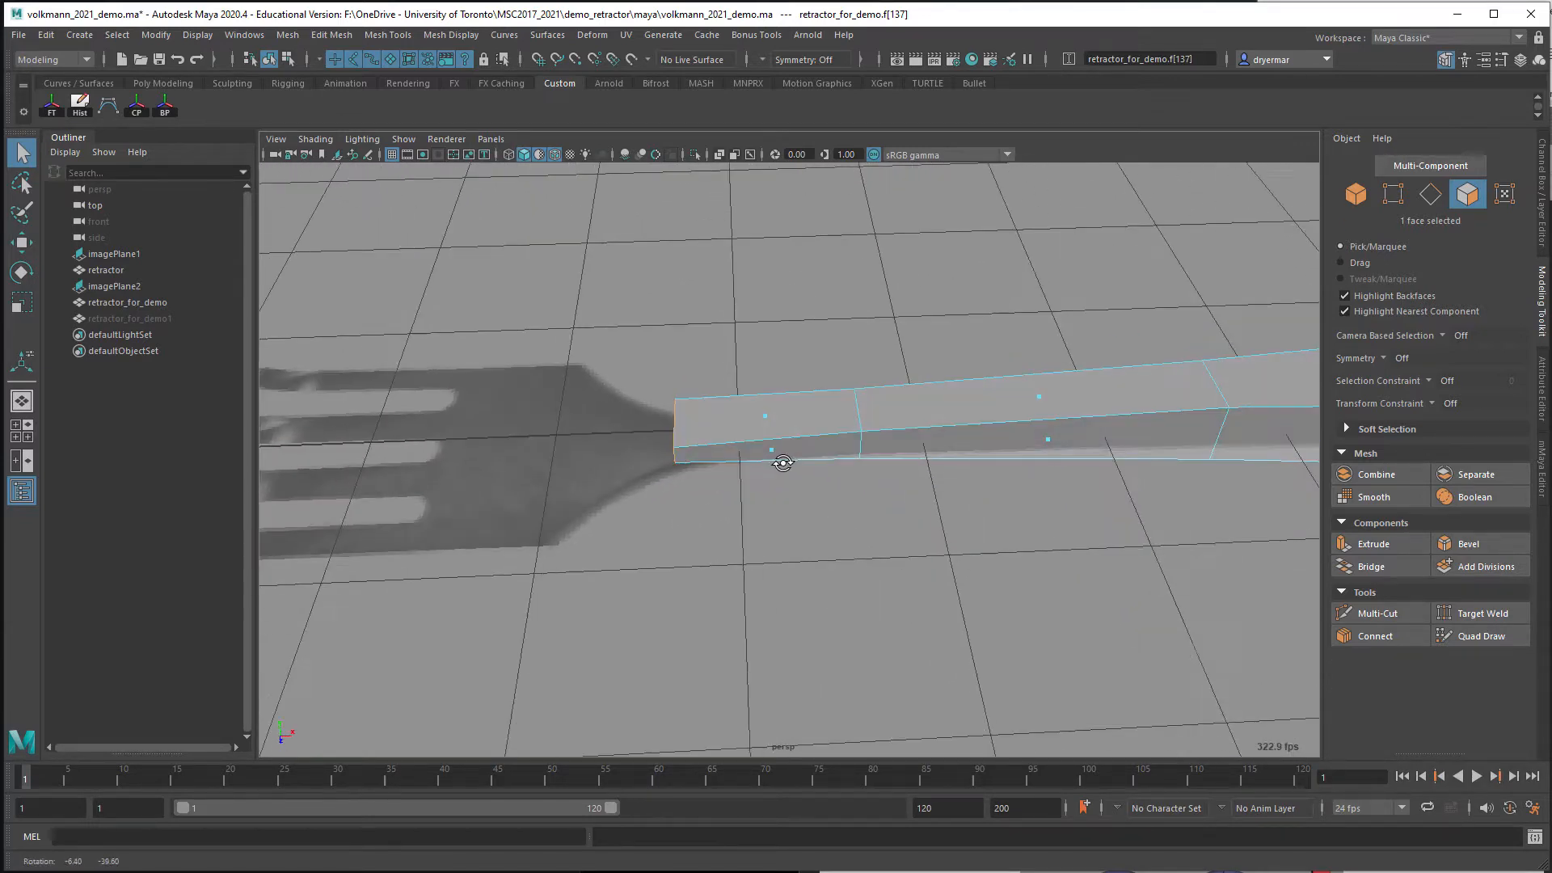
left_click(1378, 543)
middle_click_drag(890, 485, 923, 463, "alt")
mouse_move(922, 463)
left_mouse_down("alt")
mouse_move(932, 453)
mouse_move(942, 476)
left_mouse_up("alt")
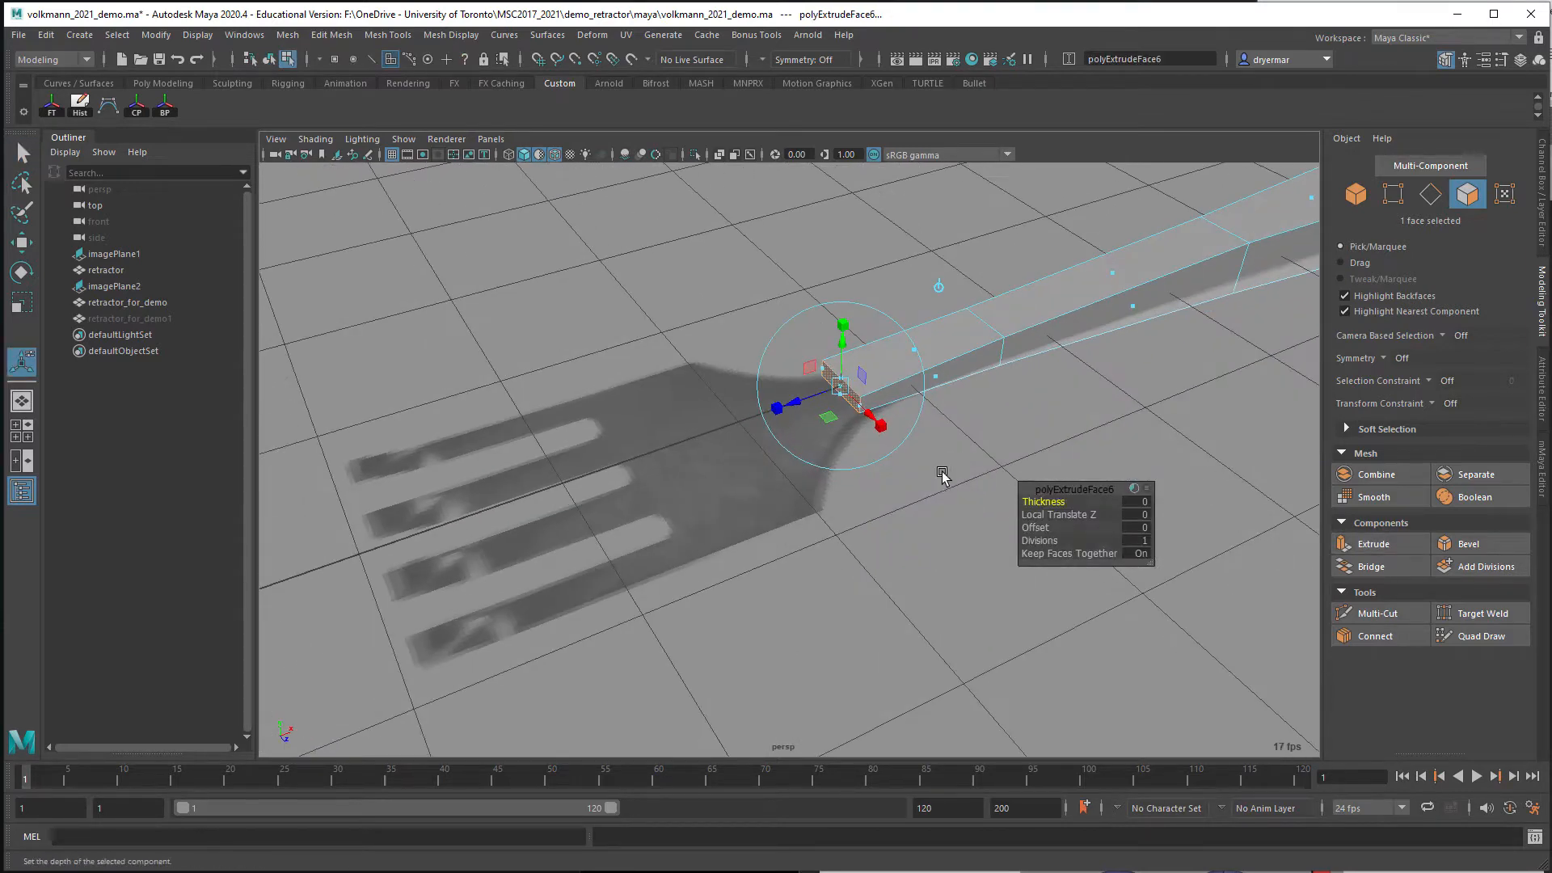
left_click_drag(1039, 502, 1068, 502)
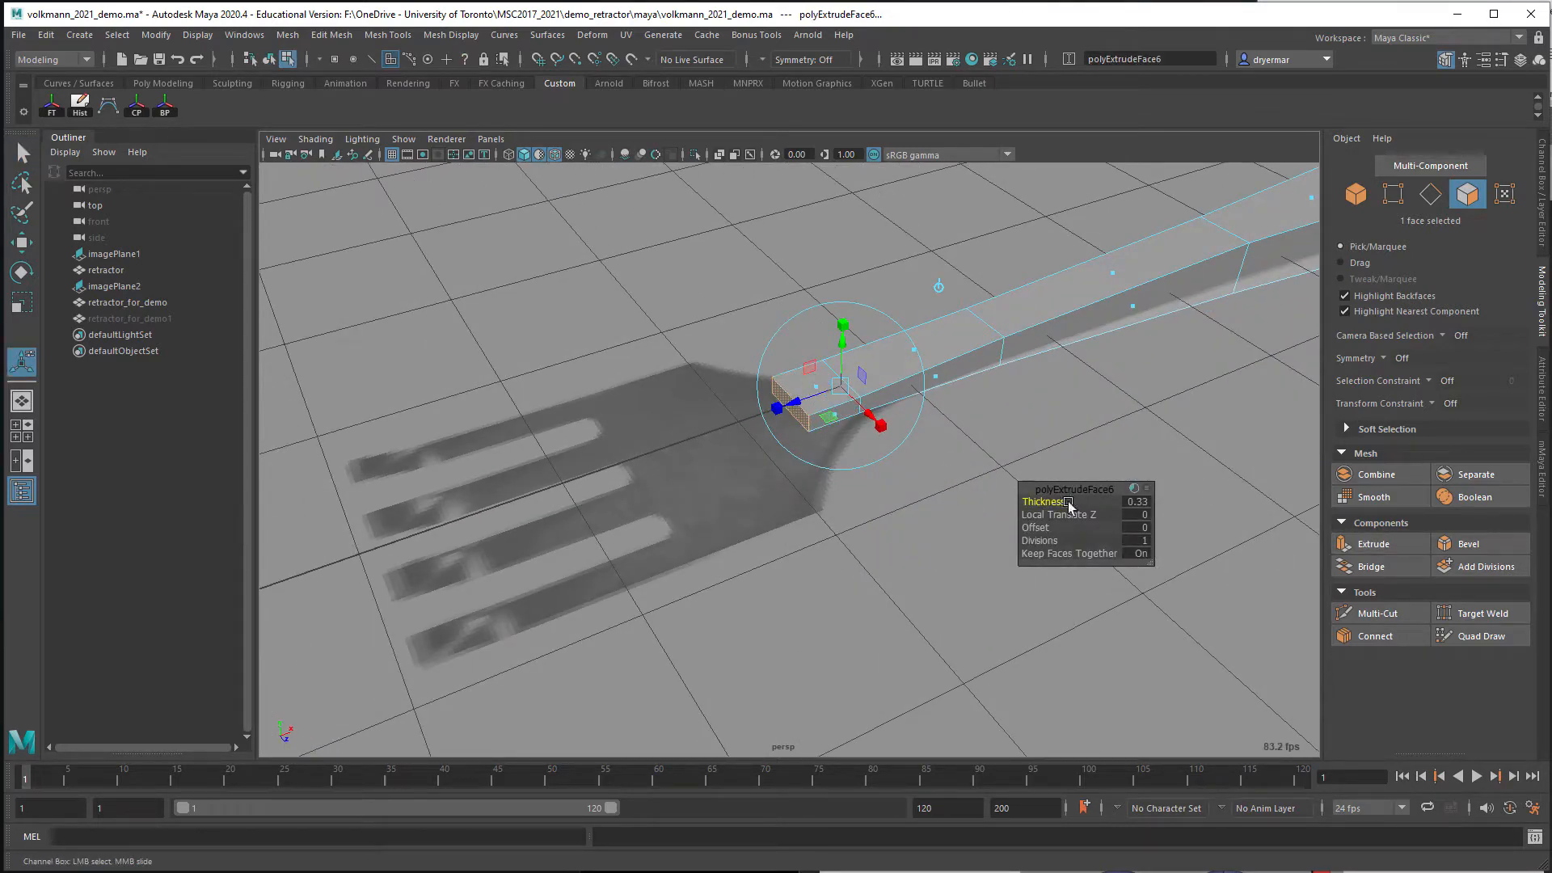
left_click_drag(881, 435, 839, 489)
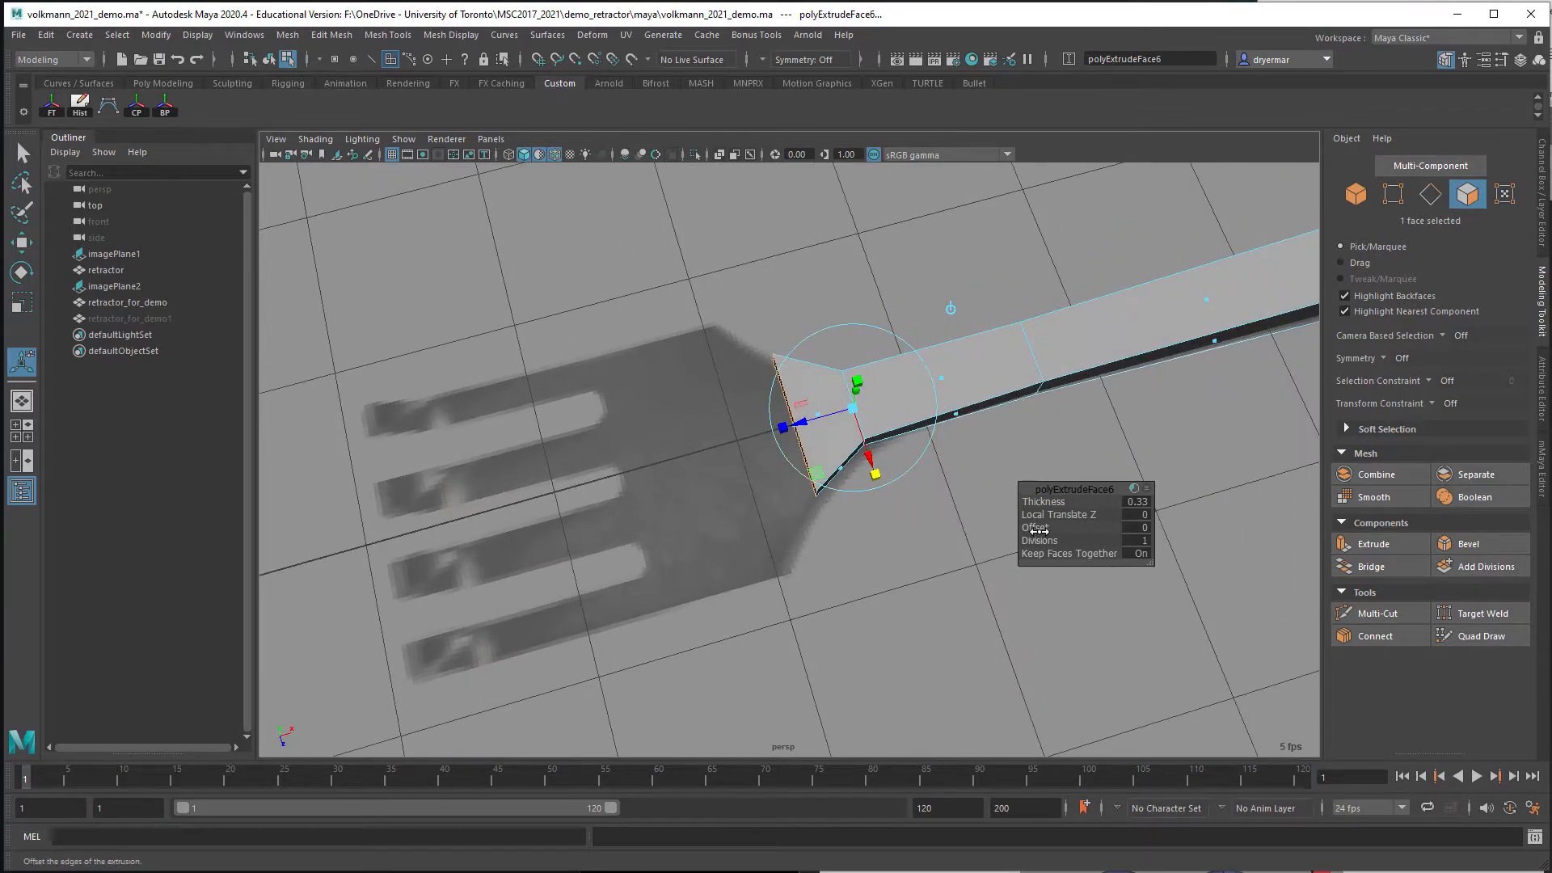
Extrude the end face again with a thickness of 0.26 and widen it to the full width of the fork head
key("ctrl+e")
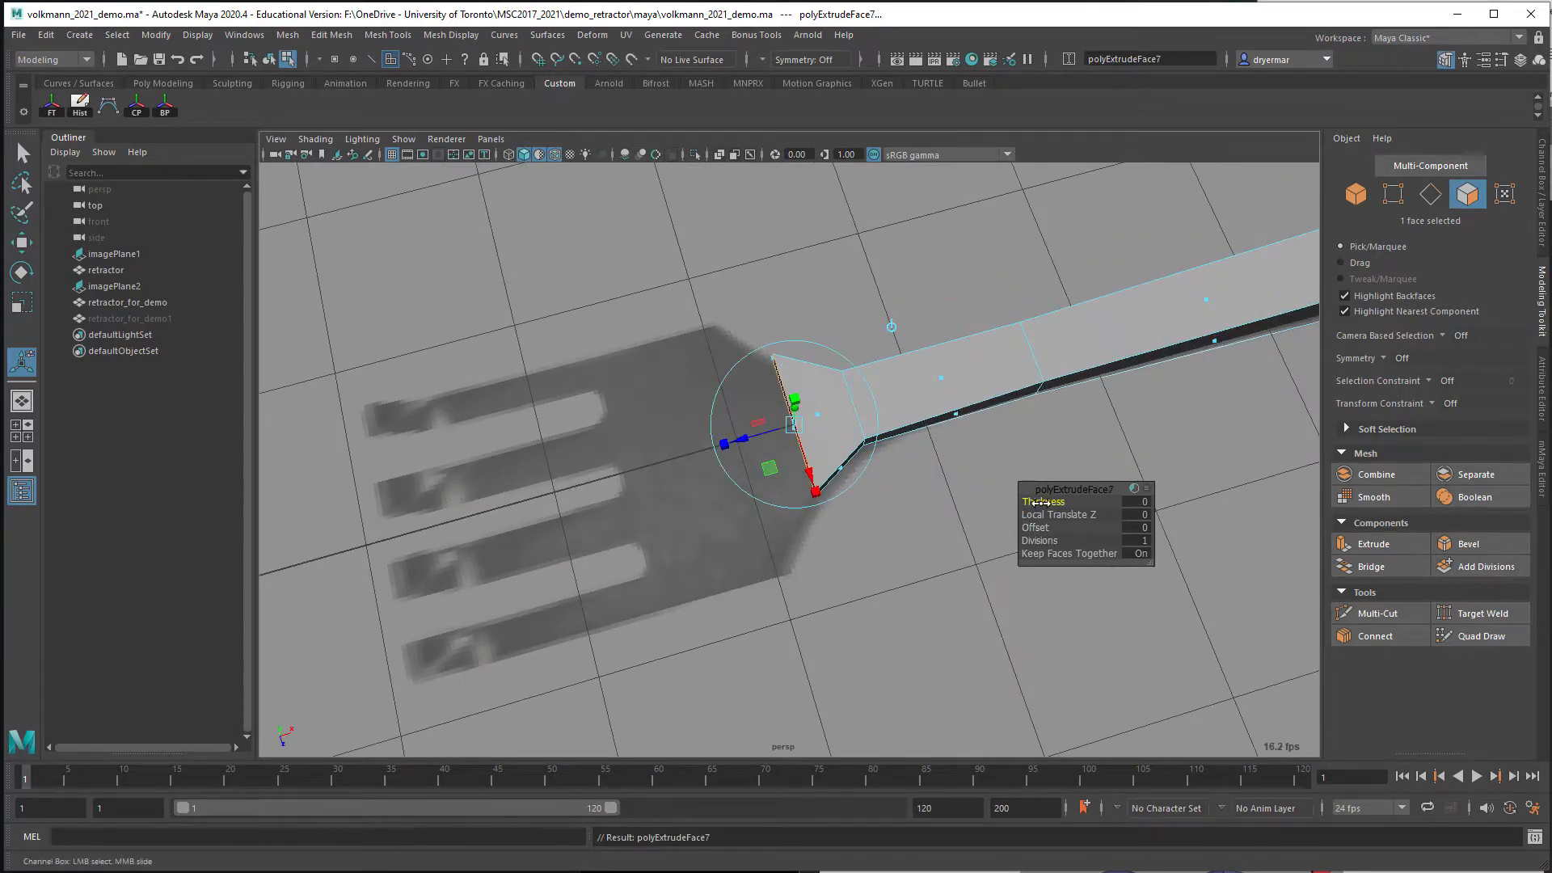
mouse_move(1043, 501)
left_mouse_down()
mouse_move(1067, 504)
mouse_move(1022, 509)
left_mouse_up()
left_click_drag(816, 491, 788, 415)
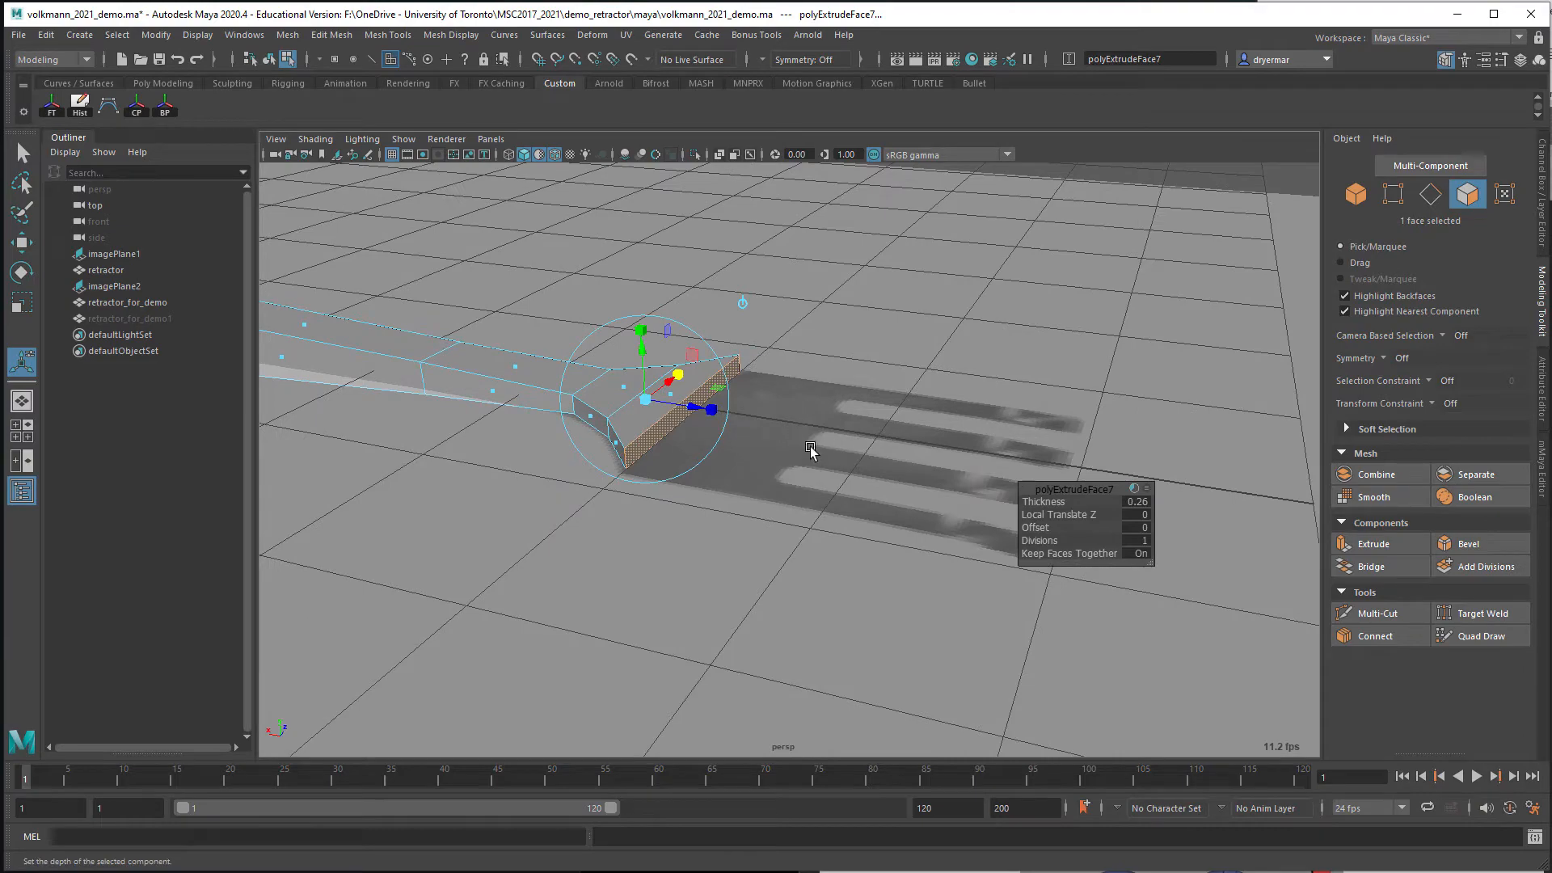
Extrude the fork head's end face straight out by a local Z translation of 0.696 to the base of the prongs
left_click_drag(711, 455, 708, 536, "alt")
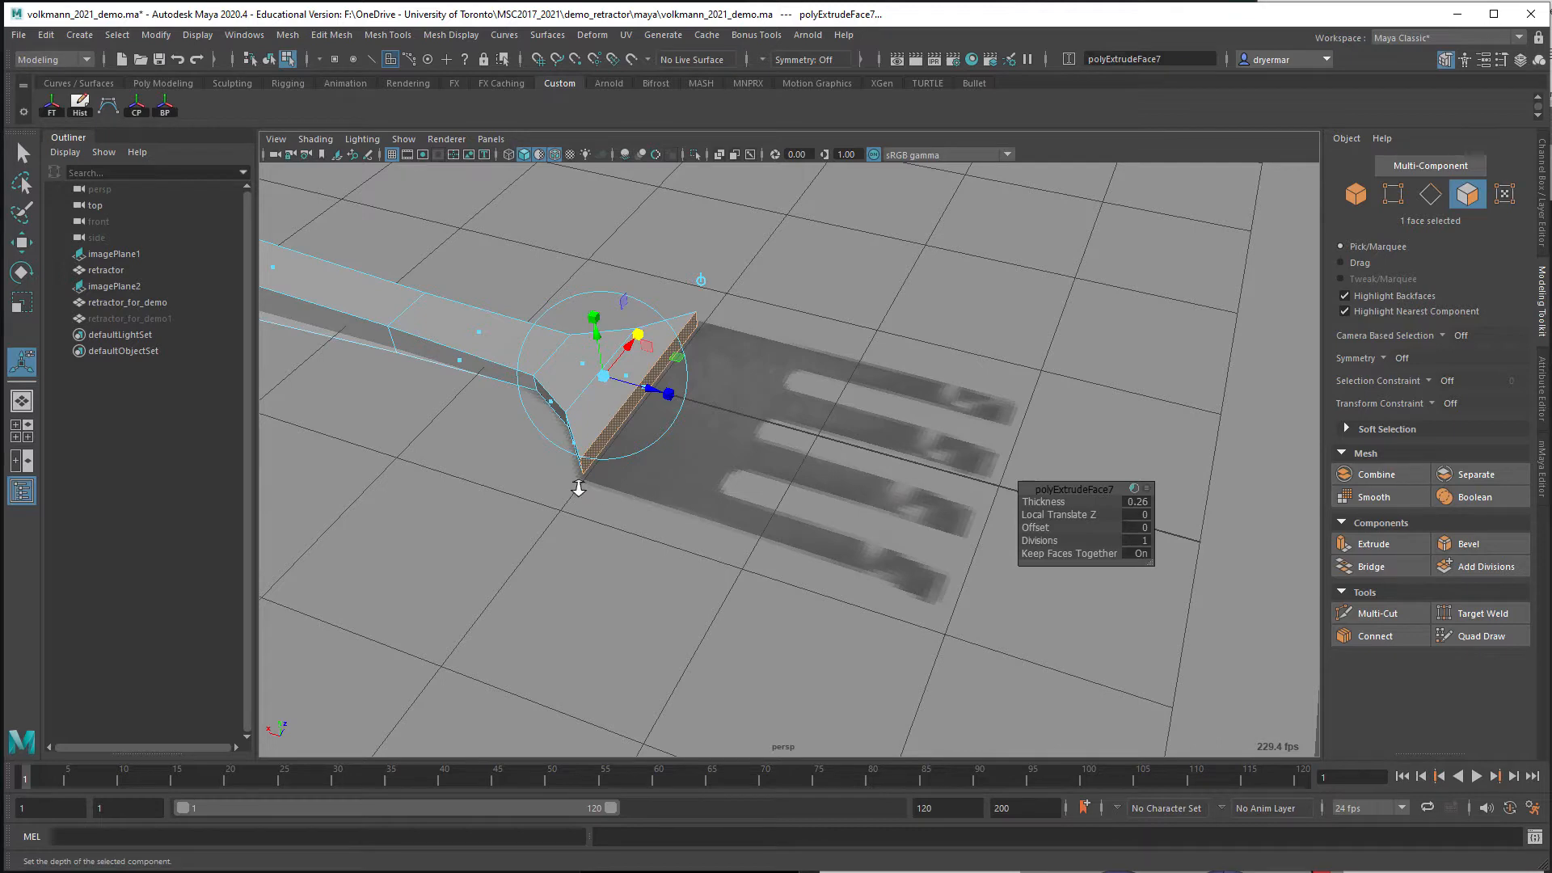
left_click_drag(578, 488, 733, 488, "alt")
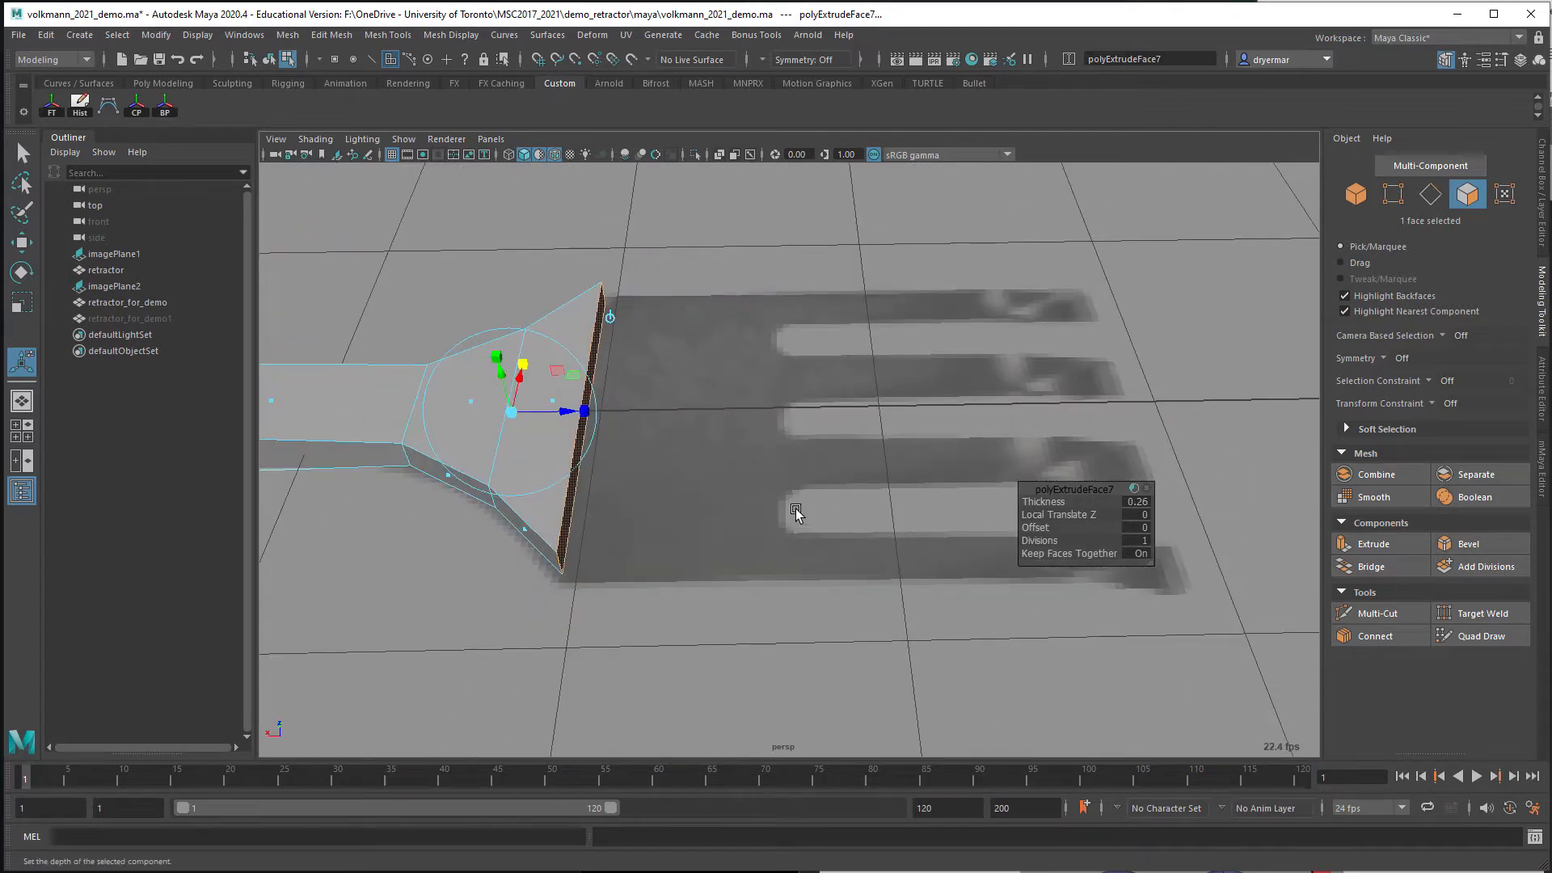
key("ctrl+e")
left_click_drag(641, 418, 497, 437)
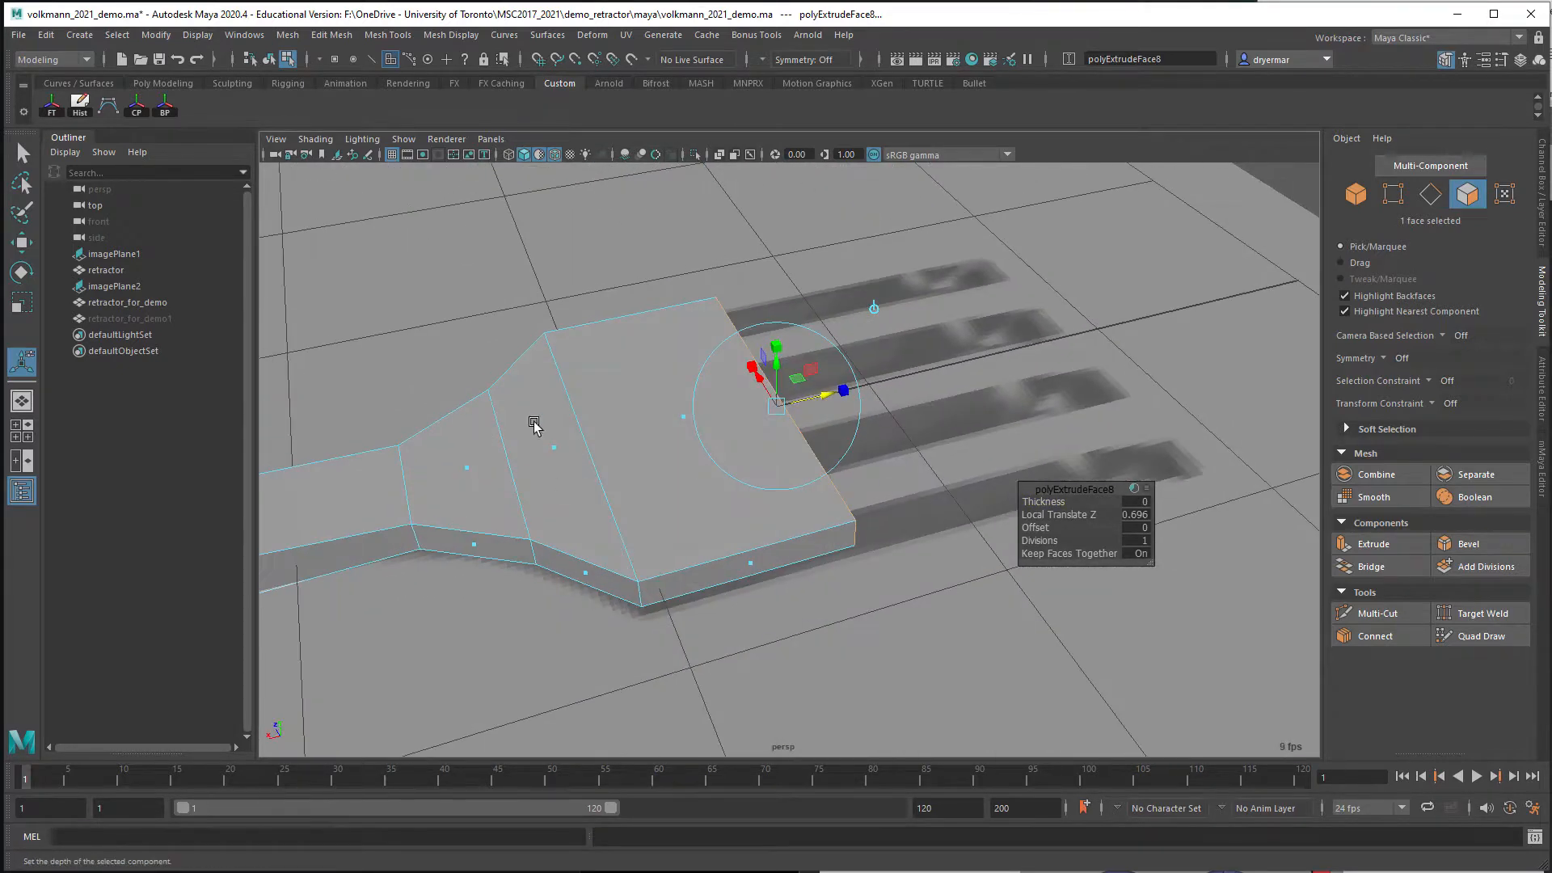
left_click_drag(703, 555, 571, 501, "alt")
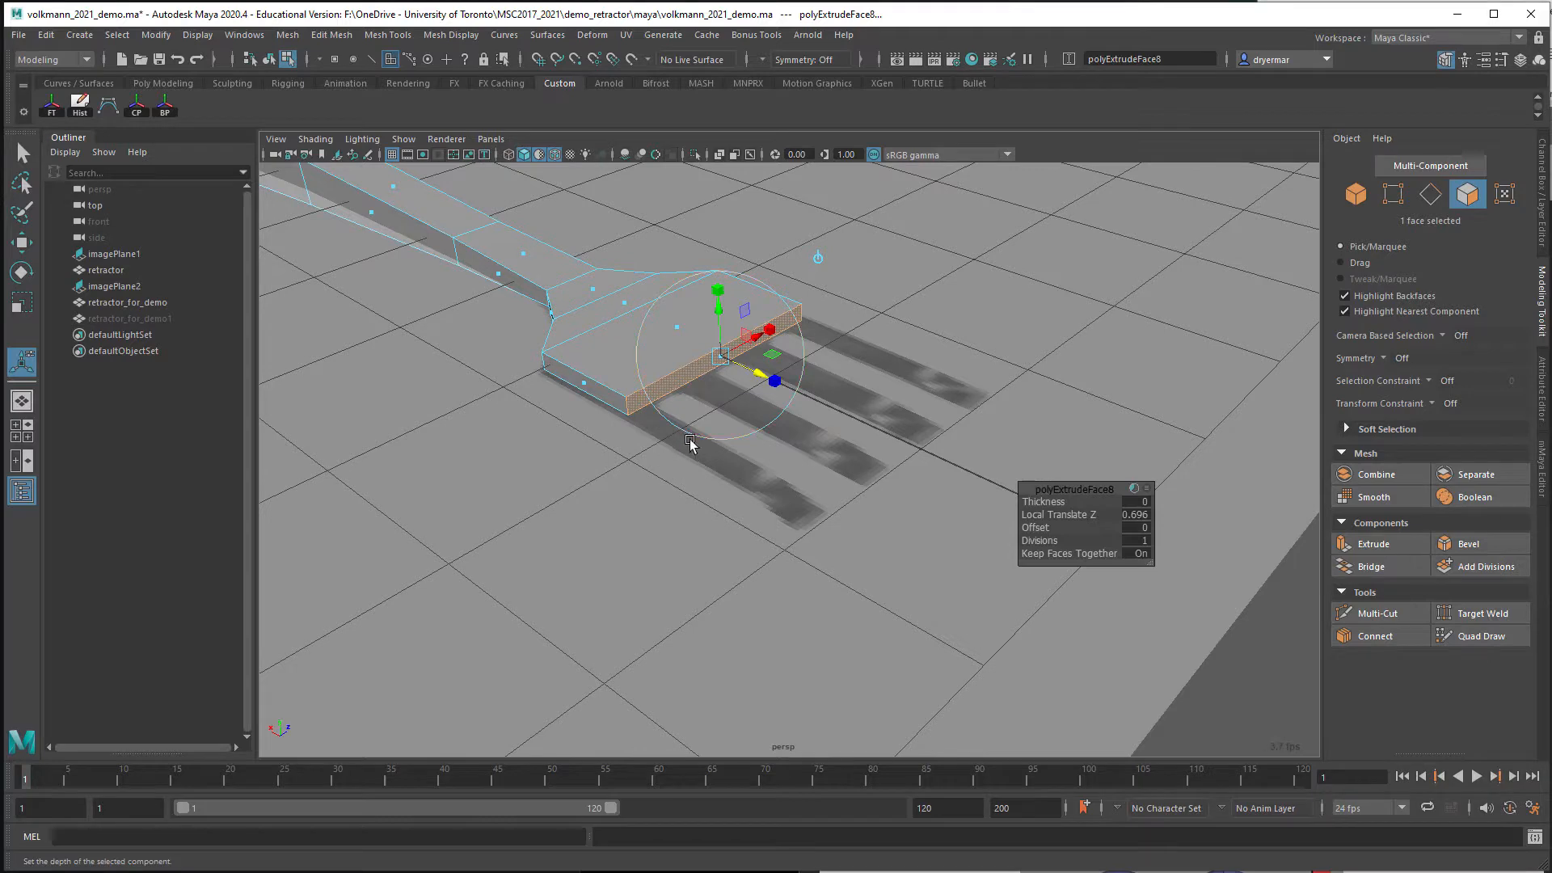
key("q")
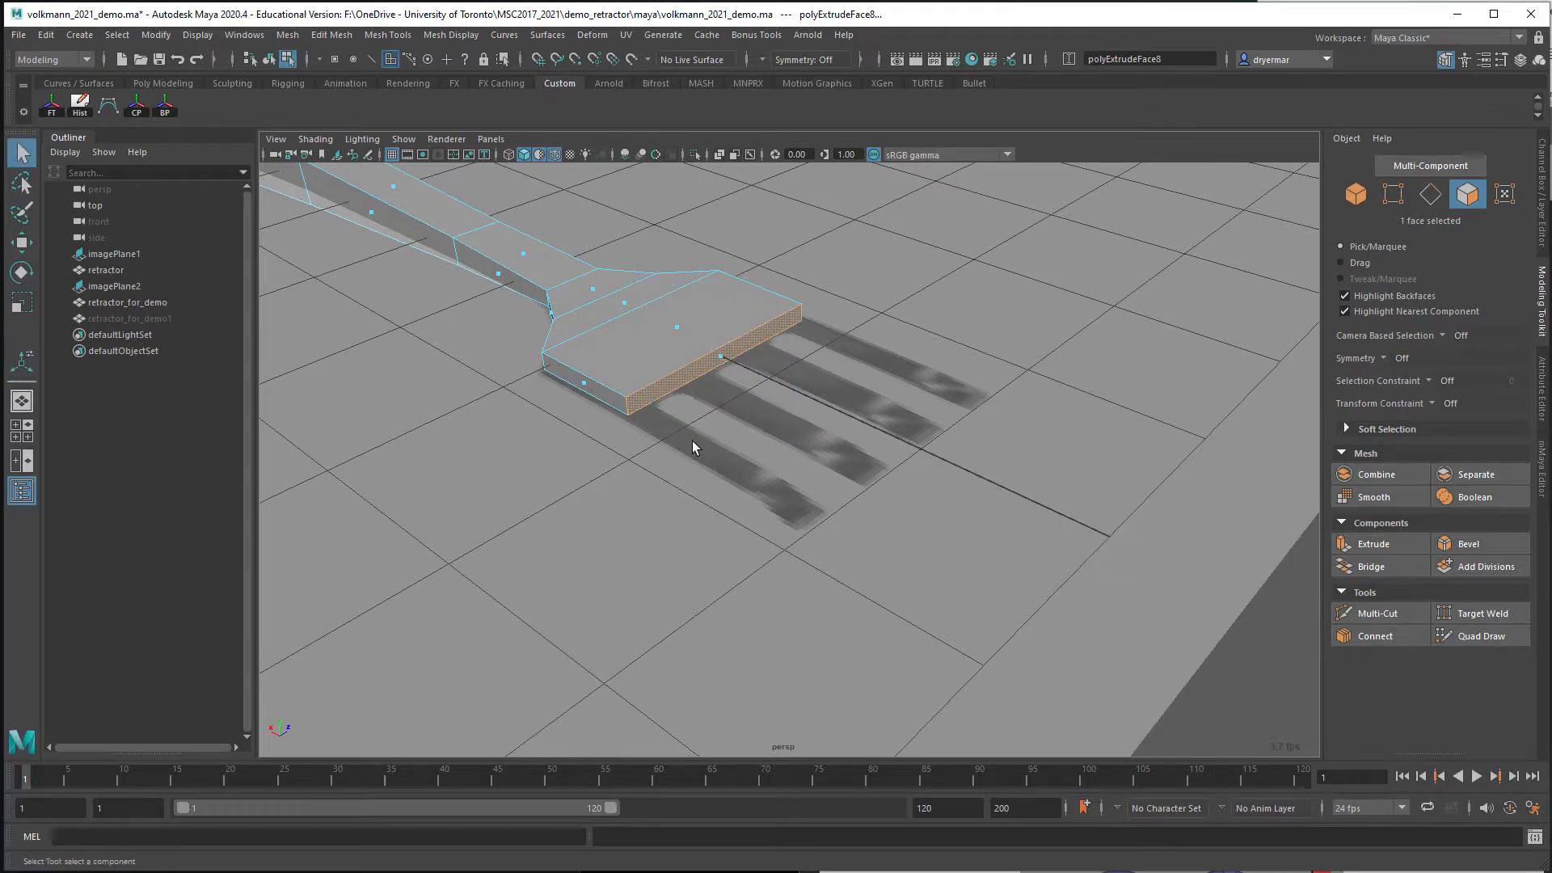
Return retractor_for_demo to object mode and delete its construction history
left_click_drag(692, 440, 542, 431, "alt")
right_click_drag(543, 431, 836, 408, "alt")
left_click_drag(836, 409, 718, 499, "alt")
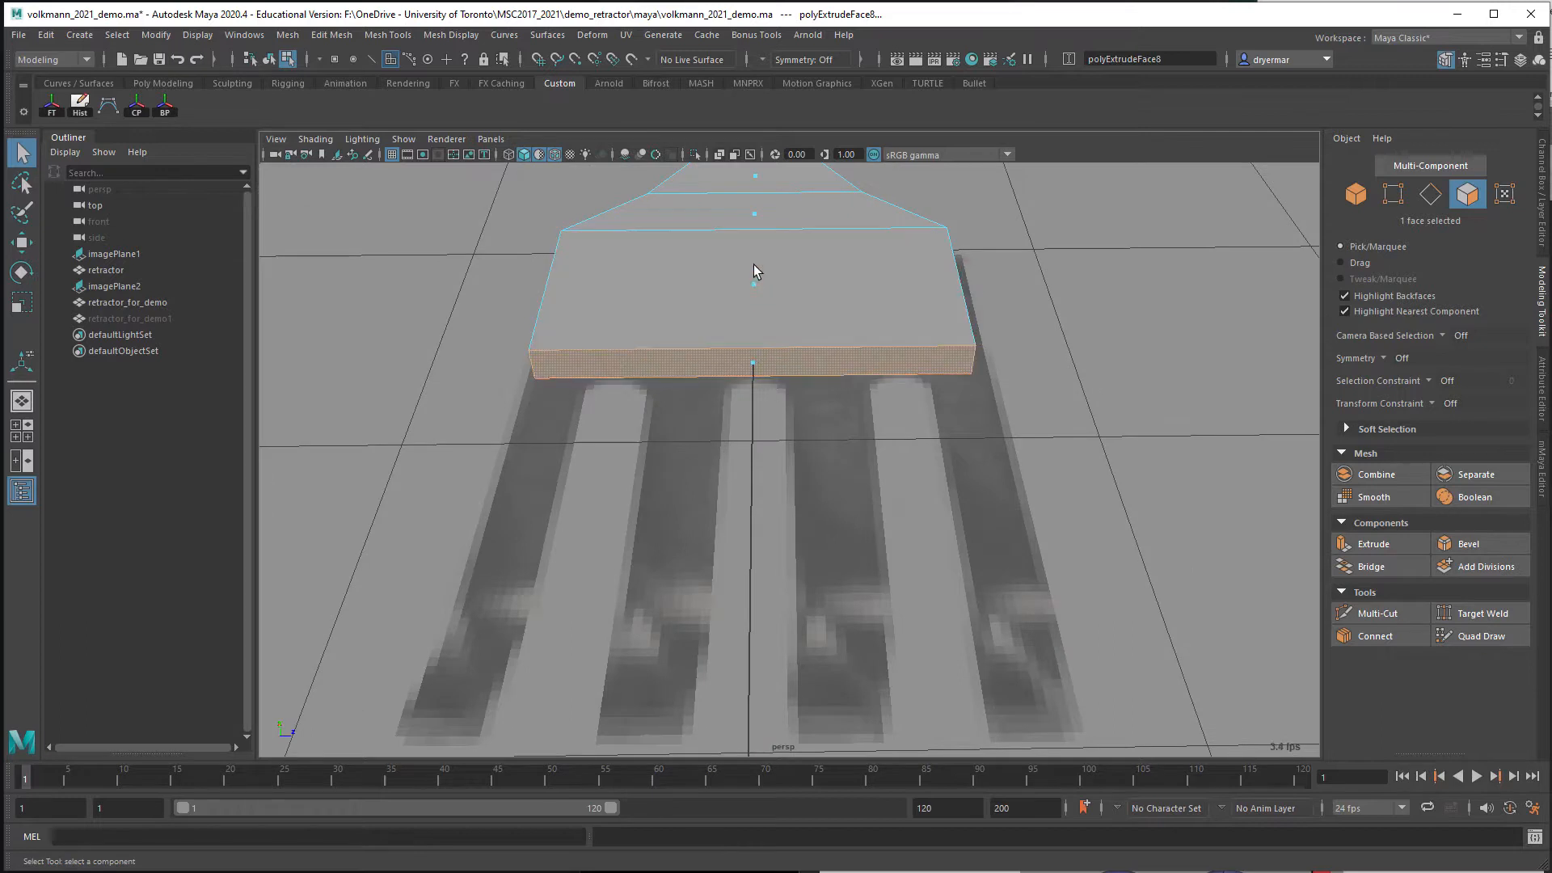
left_click_drag(748, 367, 748, 563, "alt")
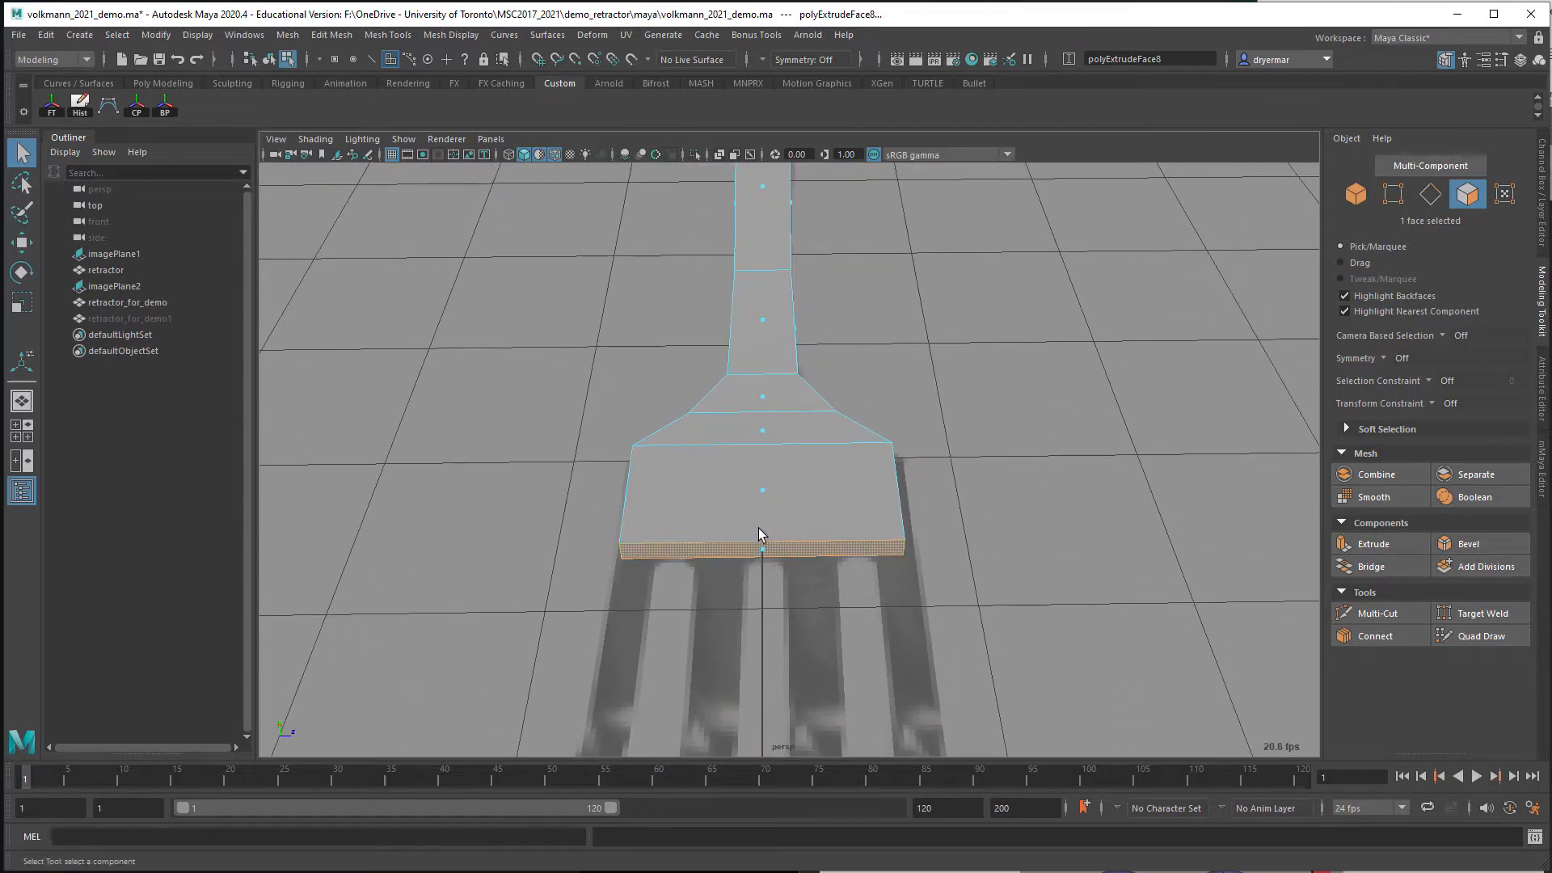
right_click_drag(758, 527, 766, 488, "alt")
right_click_drag(939, 509, 732, 202, "alt")
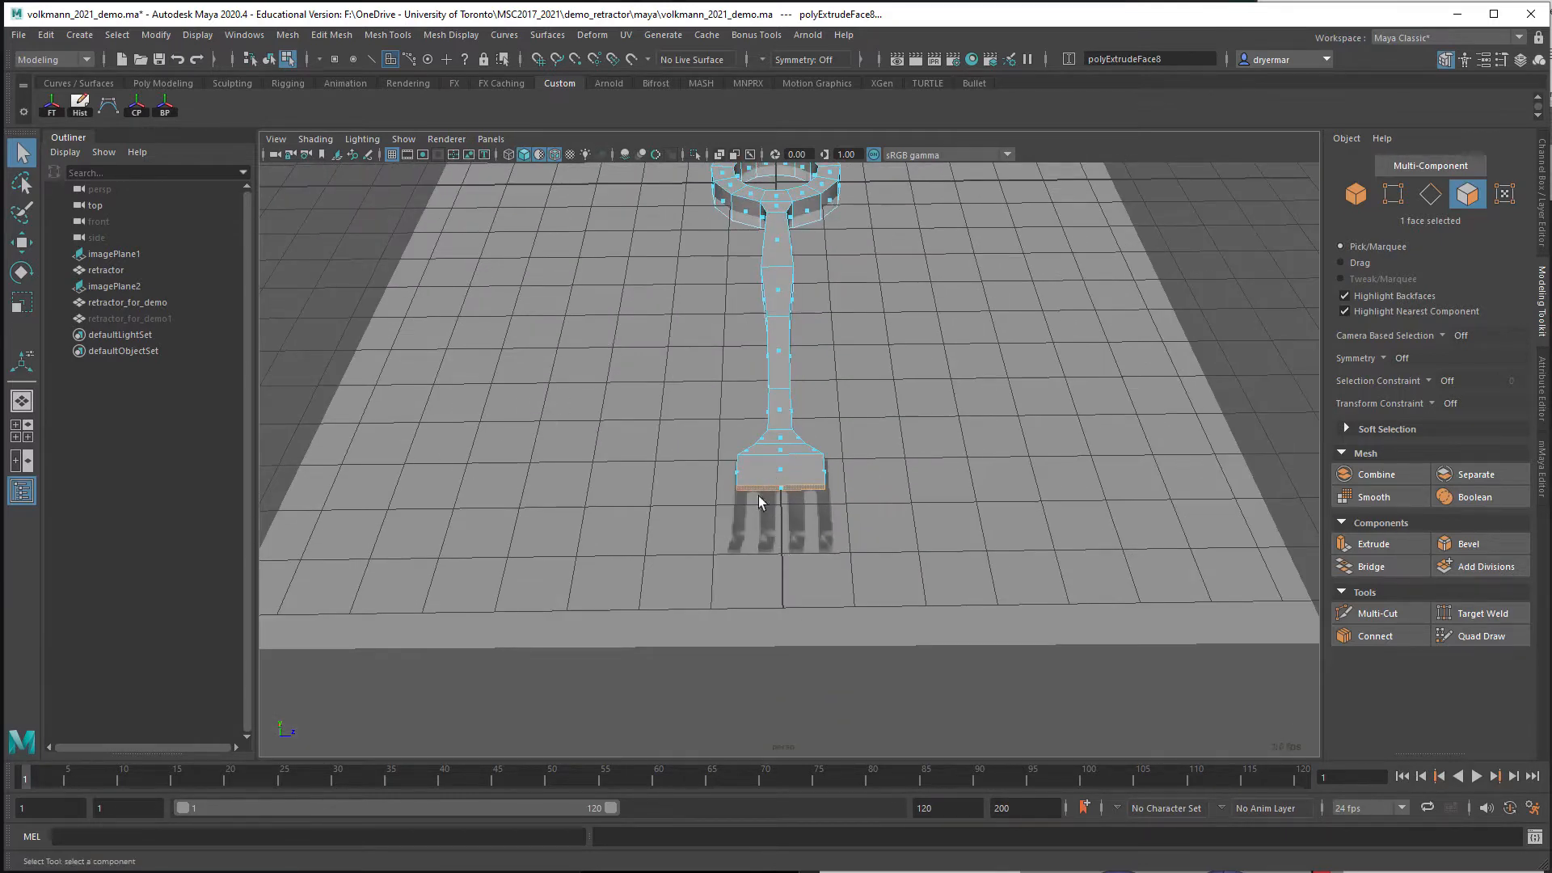
right_click_drag(758, 496, 1160, 528, "alt")
right_click_drag(1160, 528, 1006, 396, "alt")
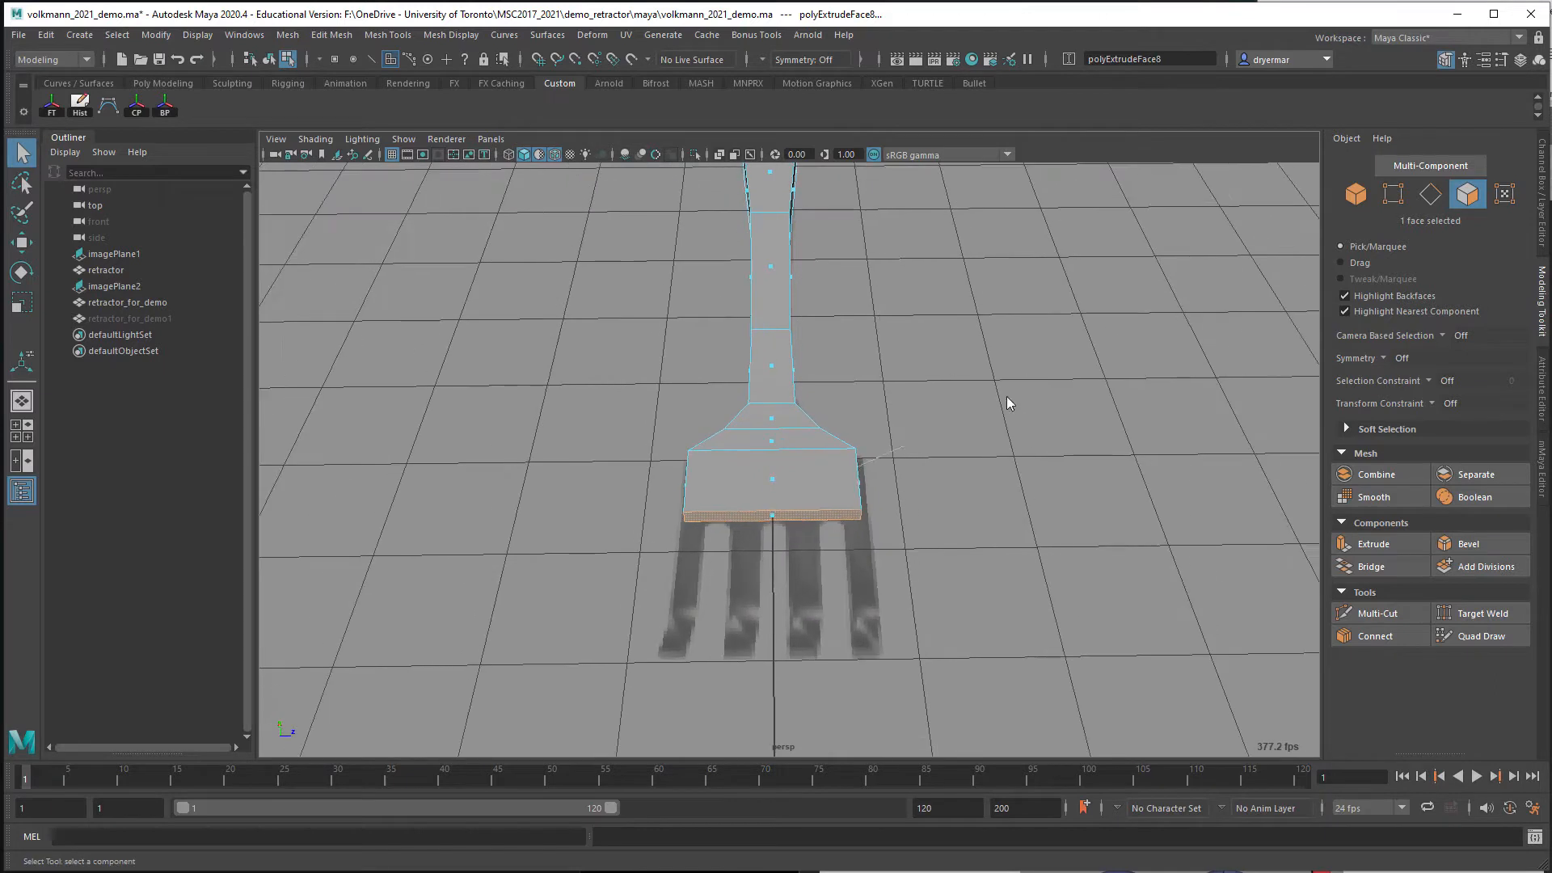
key("F8")
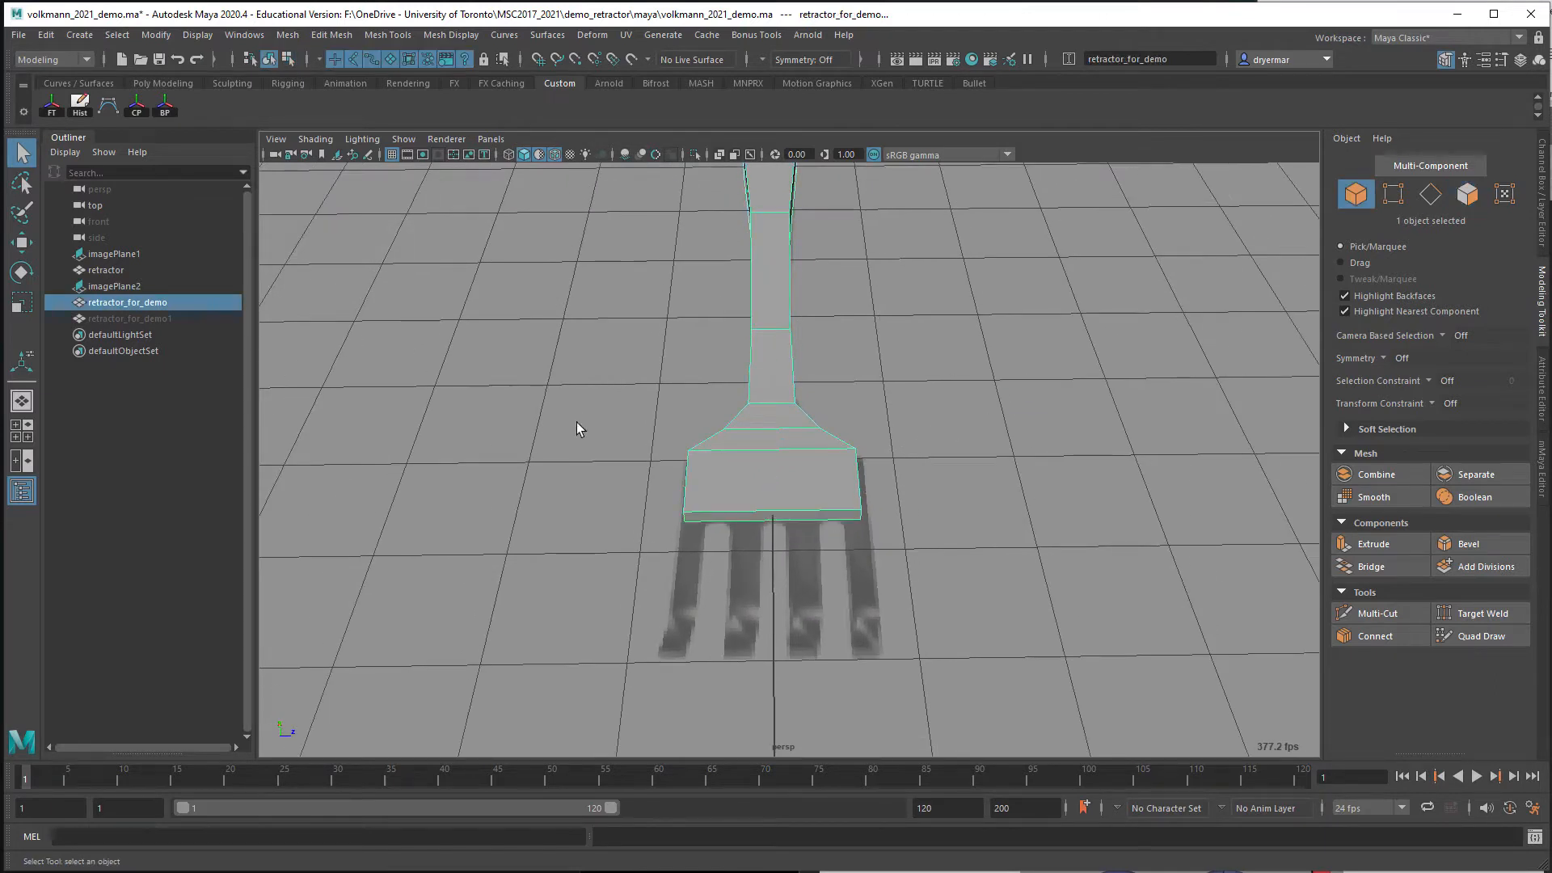
left_click(86, 107)
Insert a lengthwise edge loop along the centerline of the retractor with the Multi-Cut tool
left_click_drag(489, 410, 669, 445, "alt")
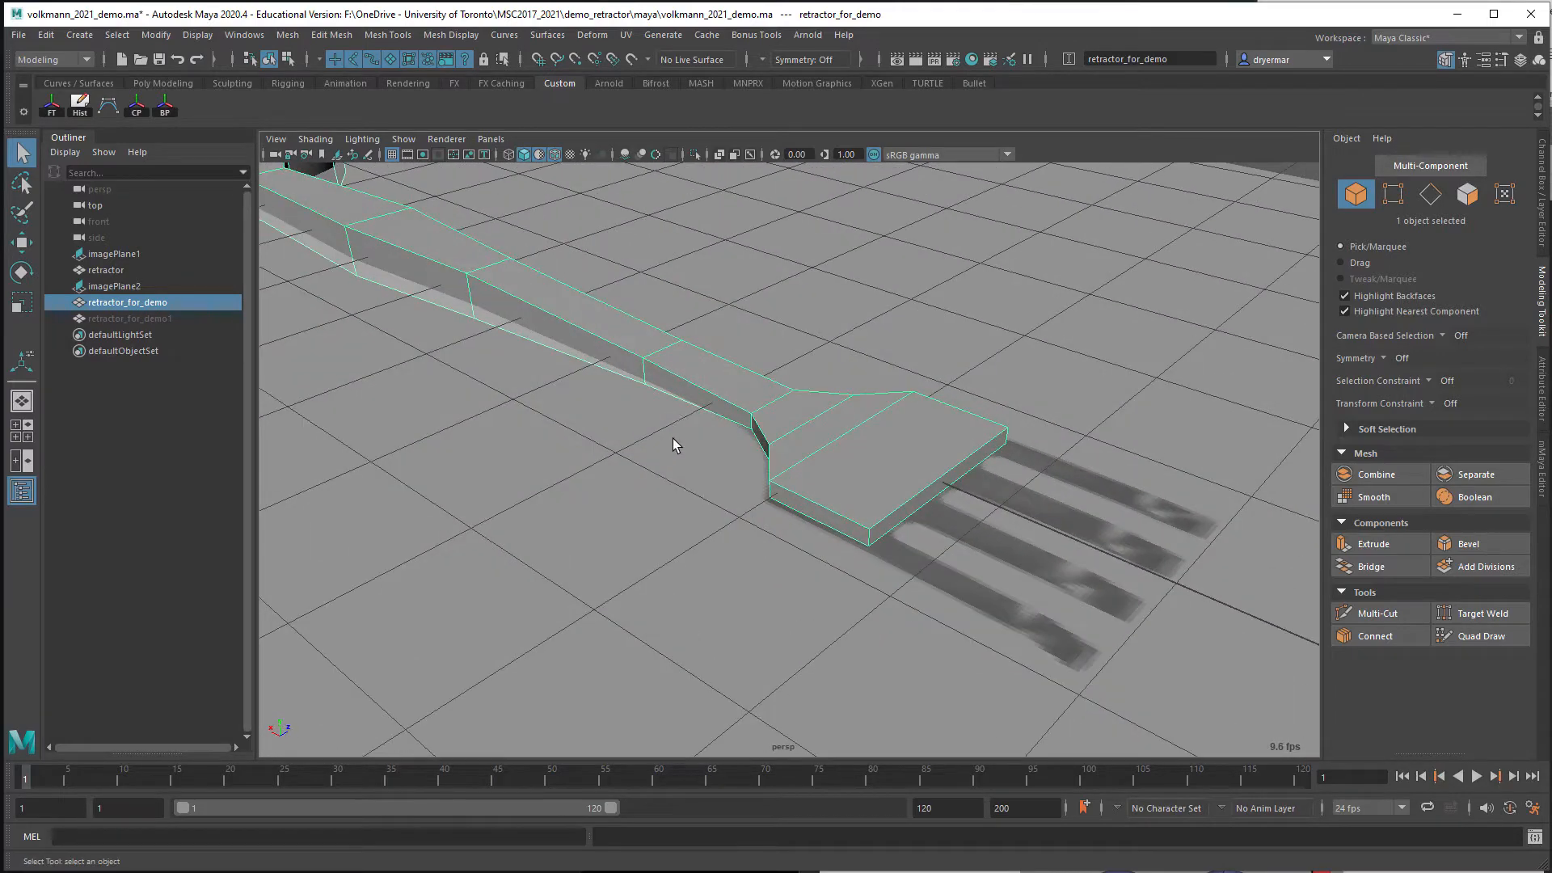
left_click(1378, 613)
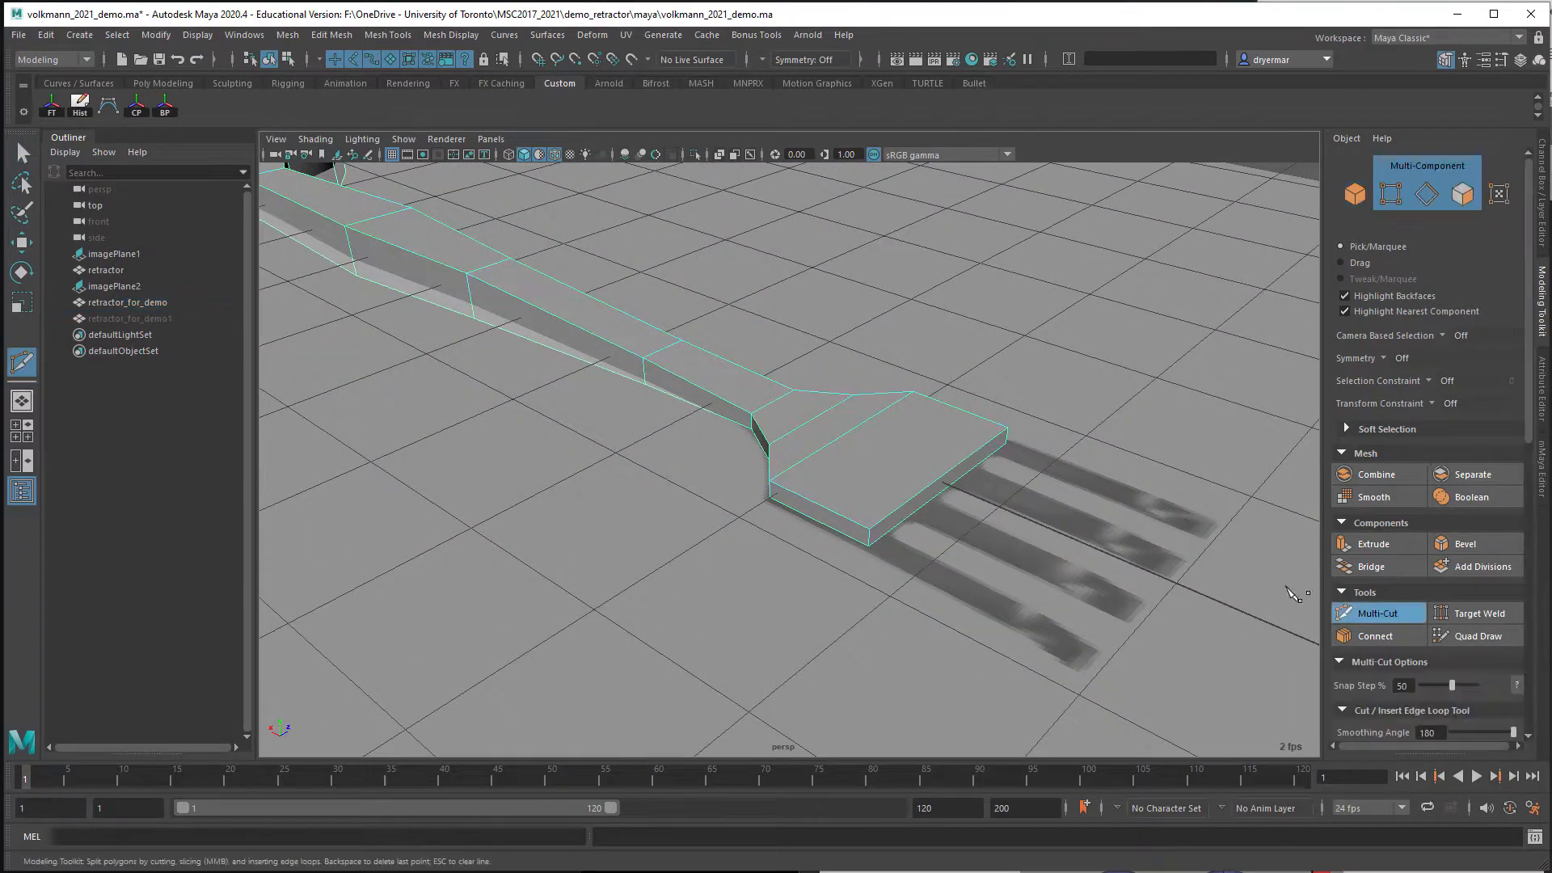
left_click_drag(982, 548, 881, 521, "alt")
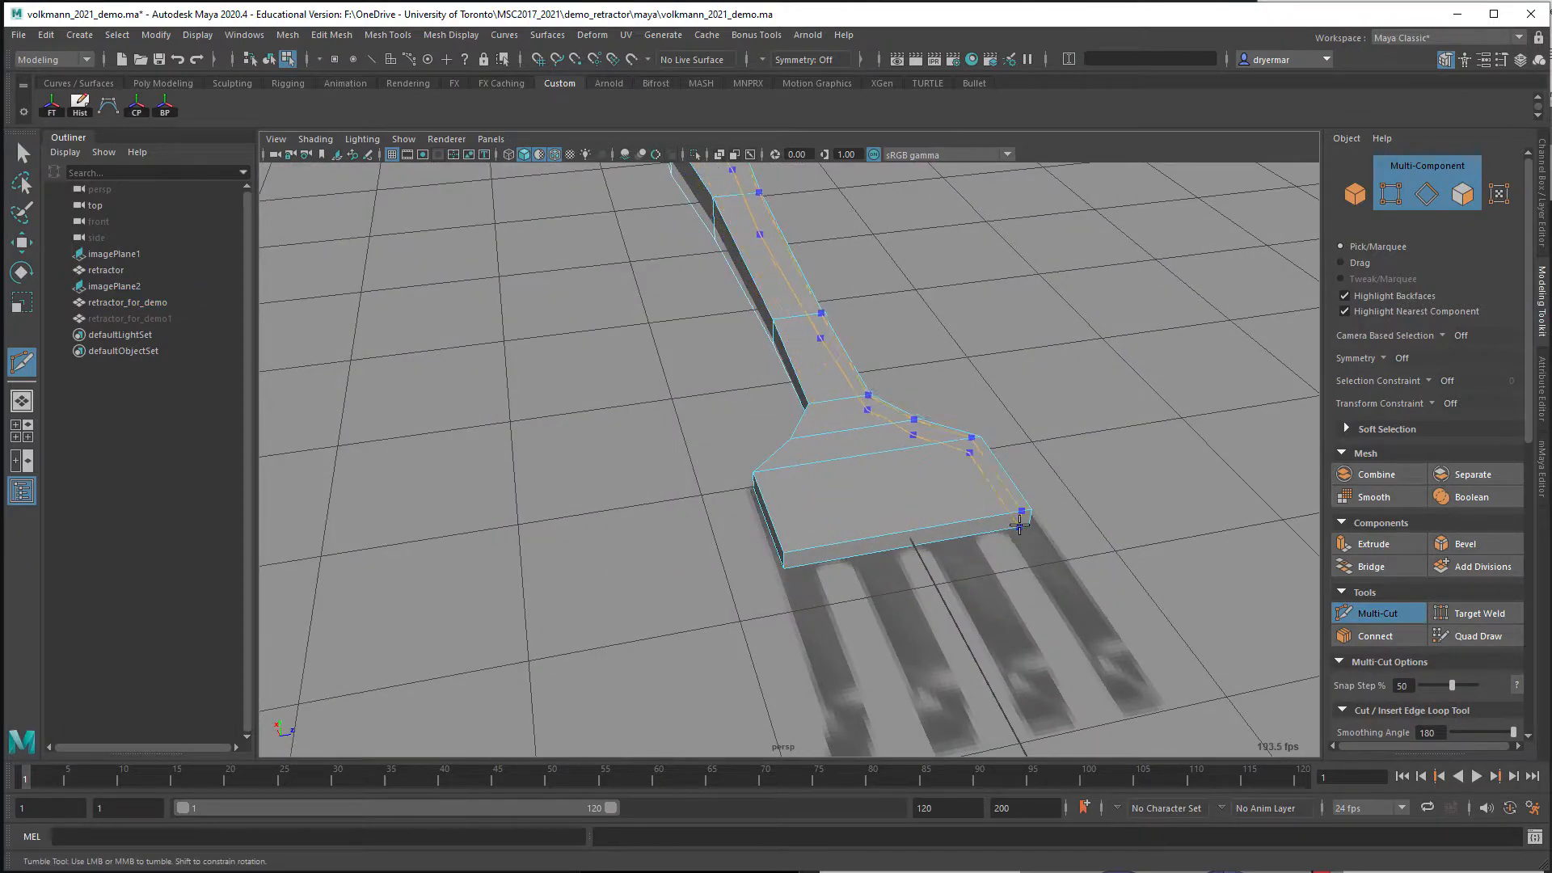
right_click_drag(918, 537, 817, 495, "alt")
middle_click_drag(817, 495, 877, 513, "alt")
left_click_drag(881, 518, 853, 543, "alt")
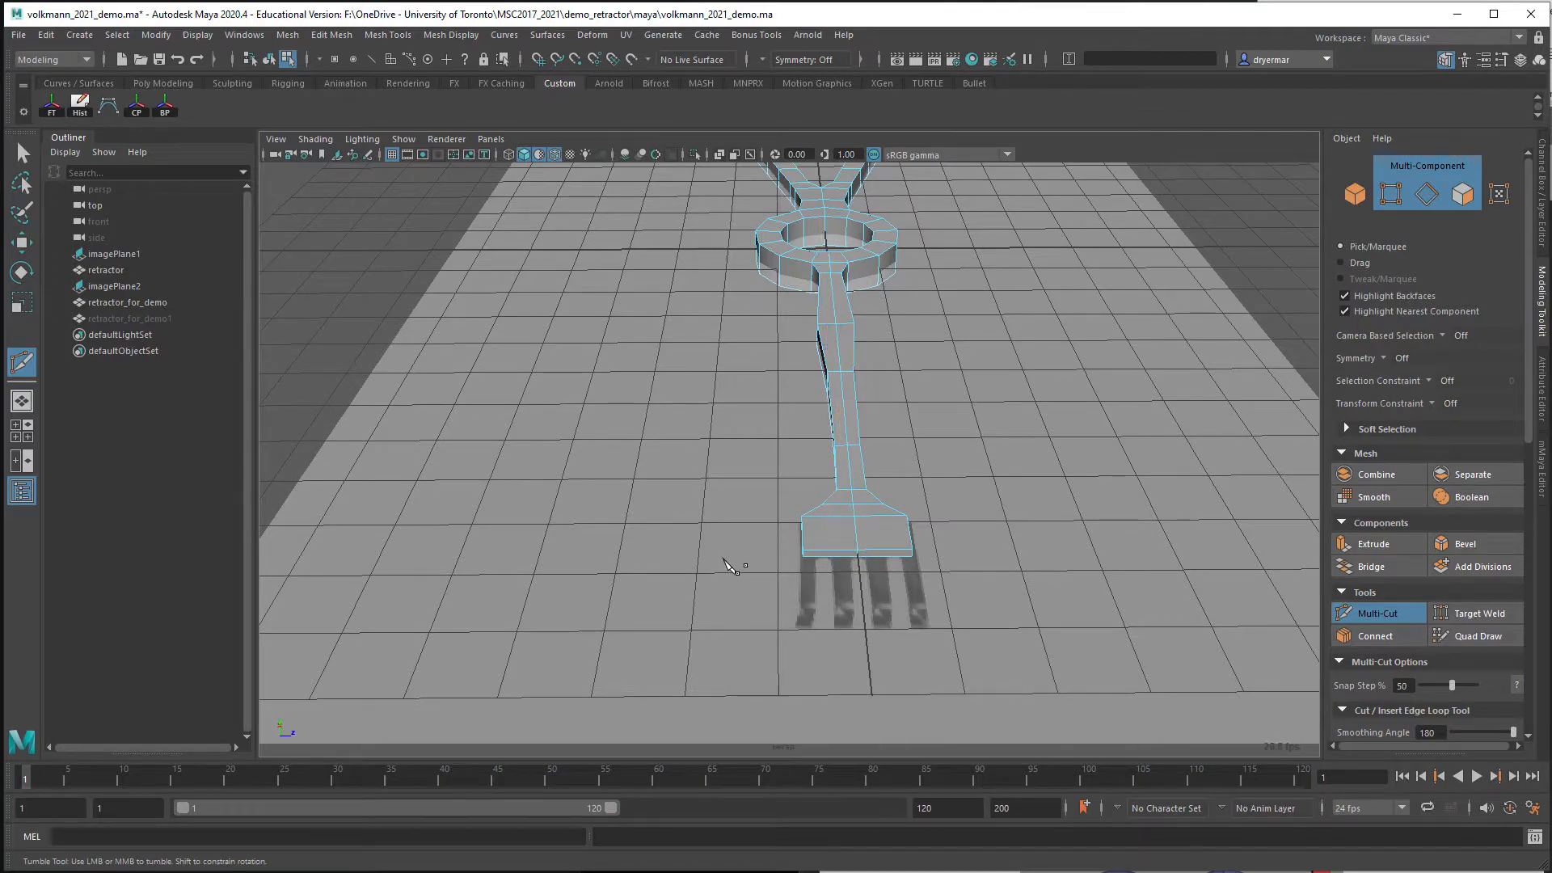
Select all faces below the lengthwise centerline in the top view and delete that half of the retractor
left_click_drag(727, 563, 626, 502, "alt")
middle_click_drag(627, 501, 800, 592, "alt")
left_click_drag(804, 599, 716, 497, "alt")
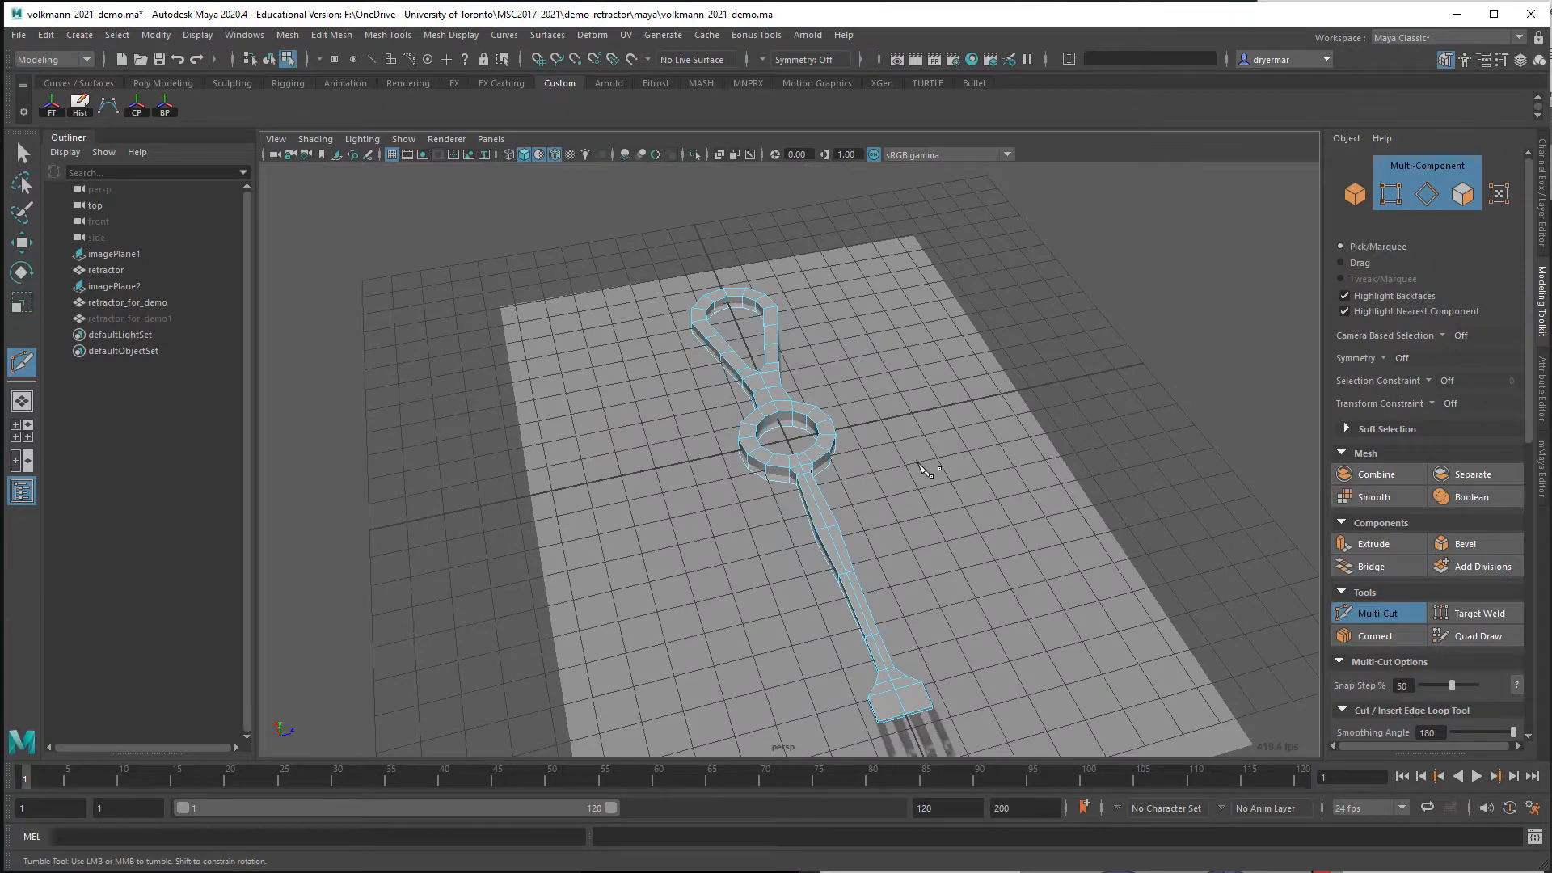
key("q")
right_click_drag(916, 463, 857, 467, "alt")
left_click_drag(857, 467, 834, 436, "alt")
right_click_drag(836, 440, 866, 643)
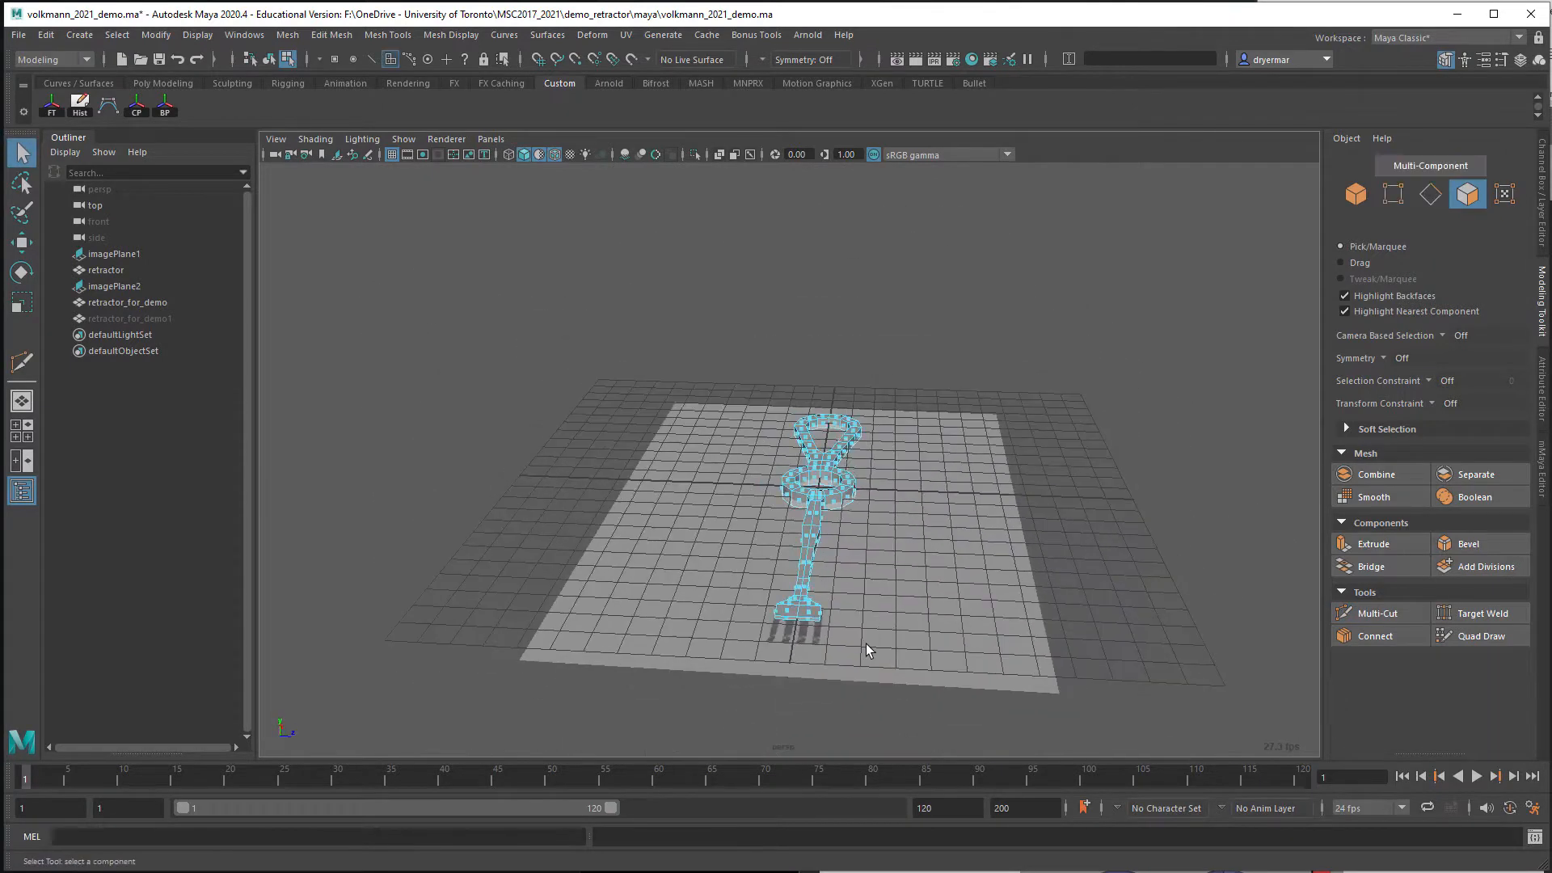
left_click_drag(866, 644, 812, 633, "alt")
left_click_drag(812, 634, 871, 511, "alt")
key("space")
key("space")
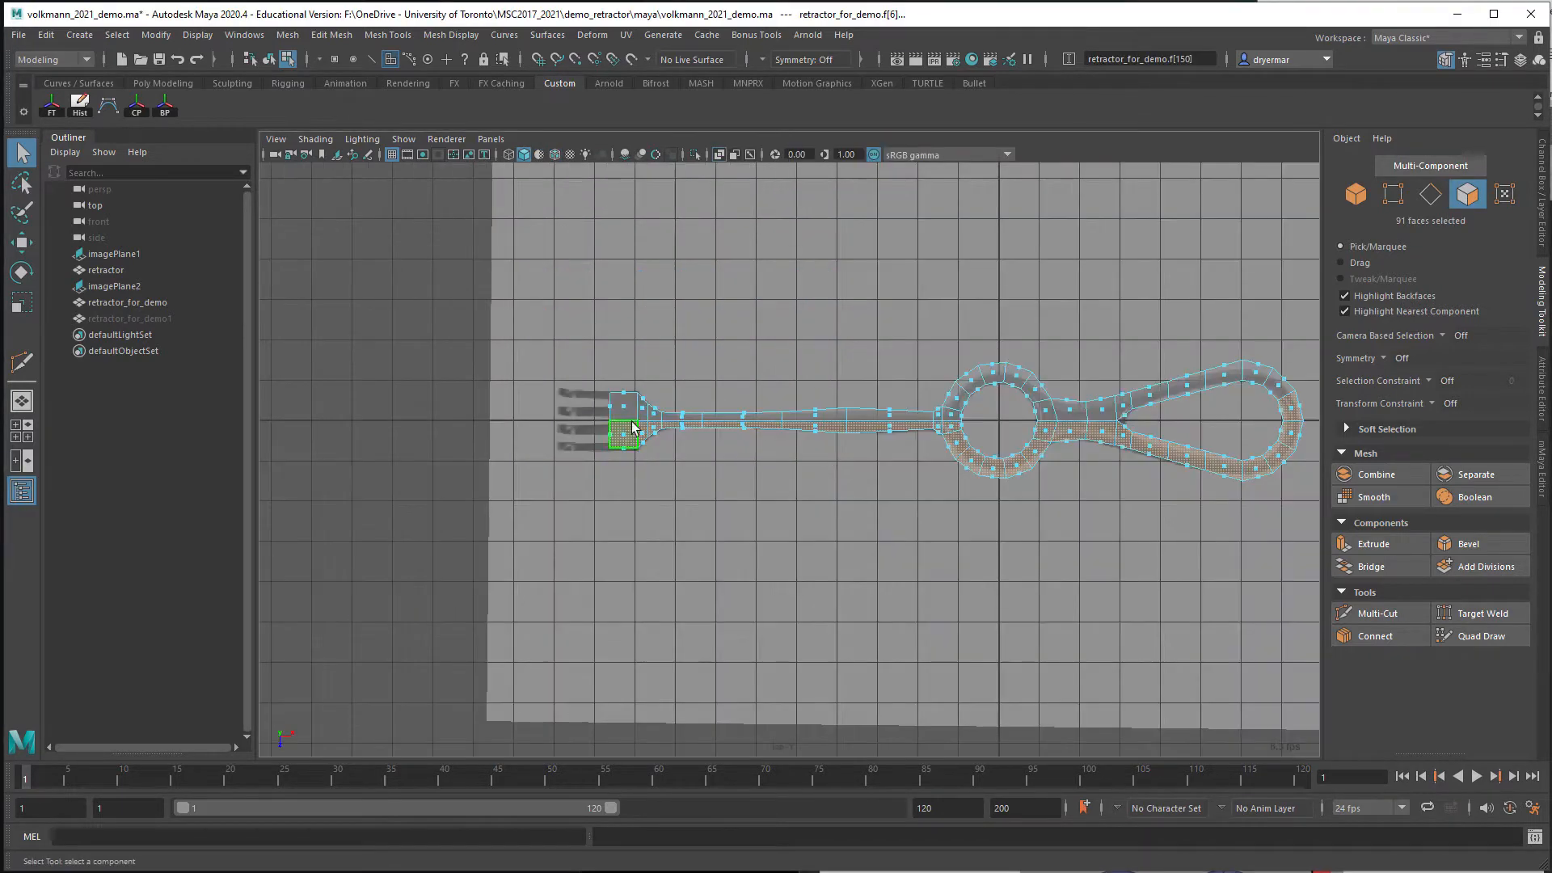
middle_click_drag(797, 462, 583, 464, "alt")
left_click_drag(1196, 651, 299, 422)
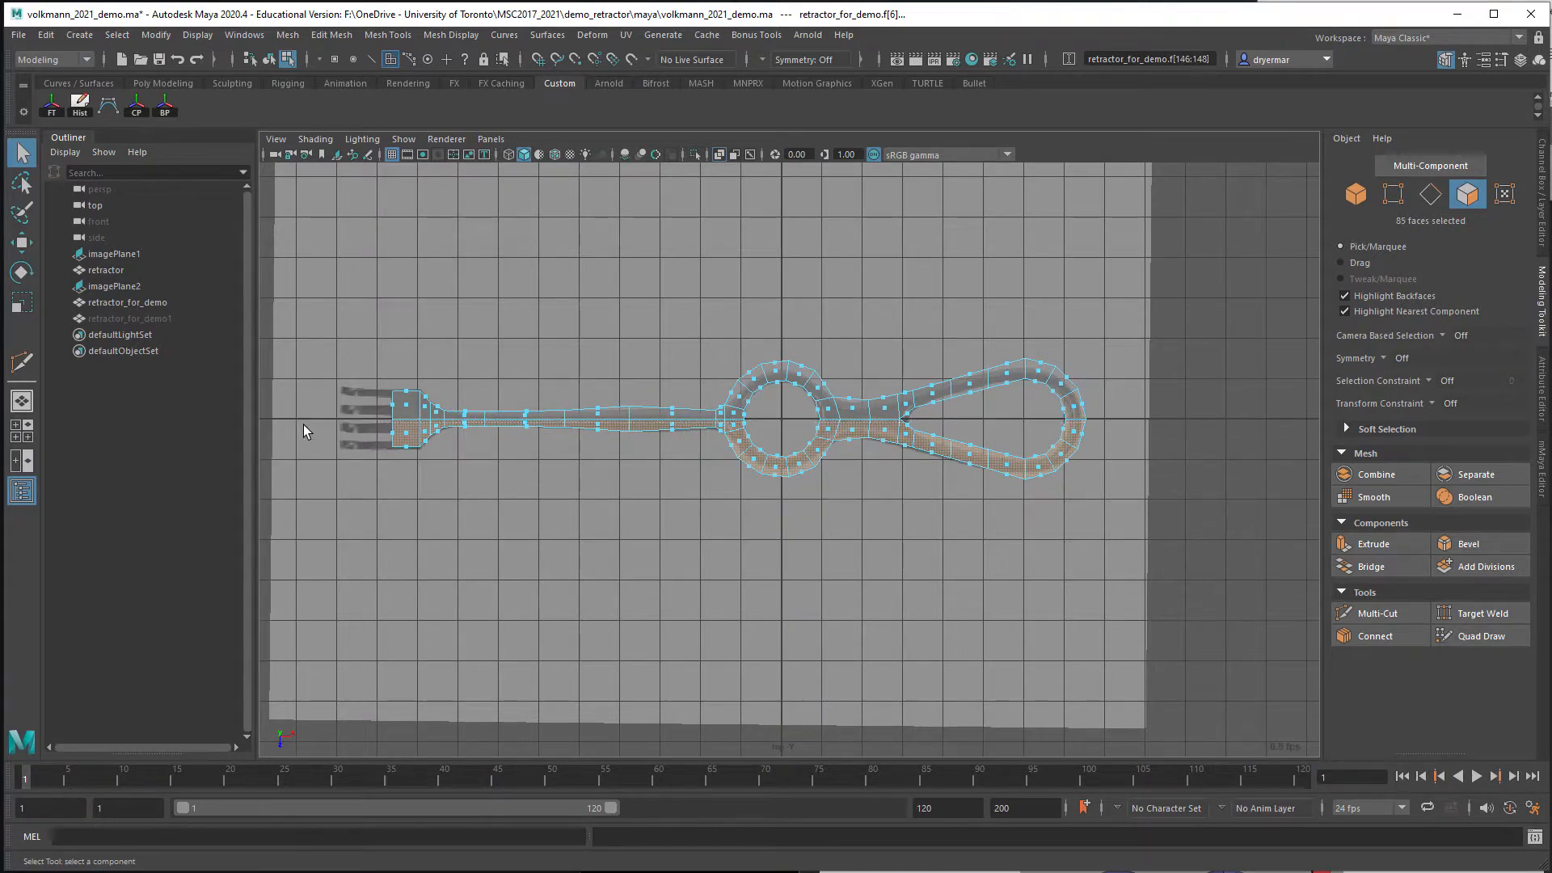
left_click(303, 424)
Examine the remaining half of the retractor in the perspective view, especially the fork head against the reference prongs
key("space")
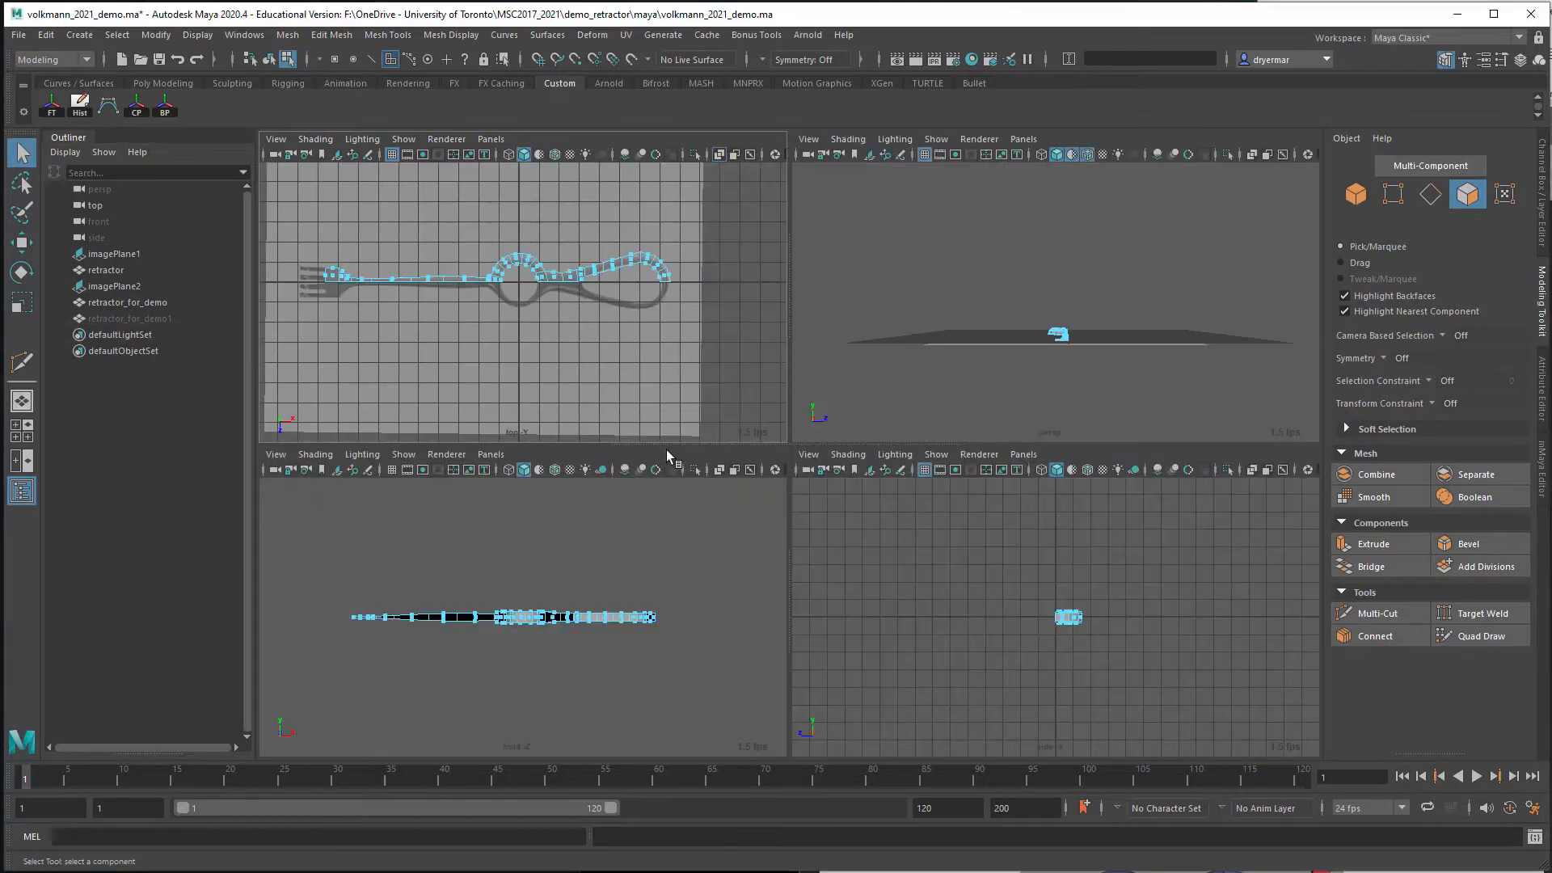
key("space")
left_click_drag(930, 356, 804, 430, "alt")
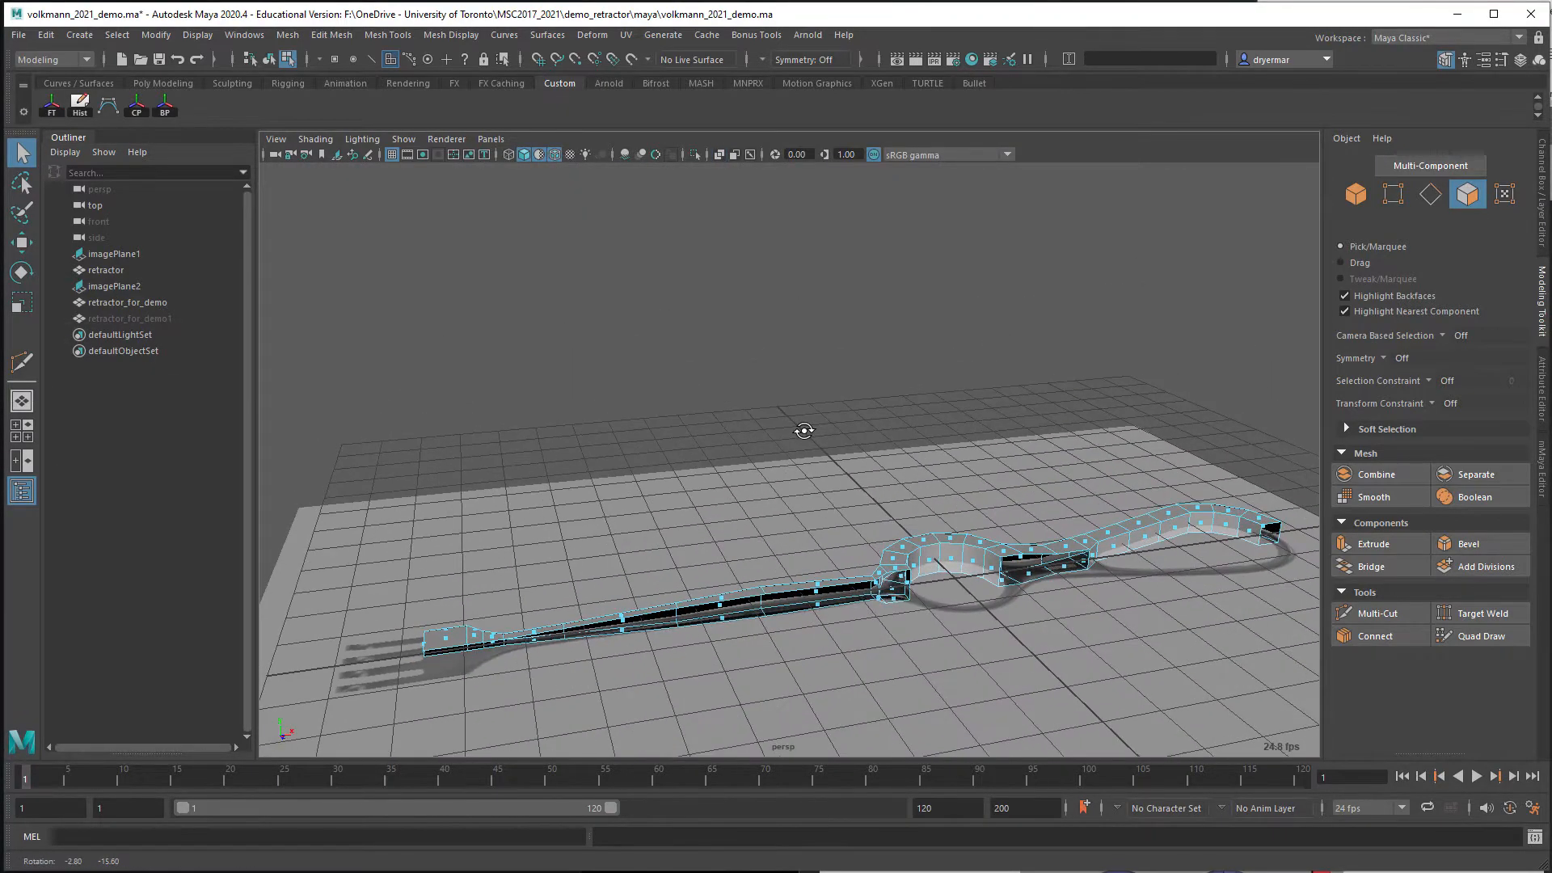
right_click_drag(735, 466, 689, 479, "alt")
left_click_drag(689, 478, 714, 451, "alt")
middle_click_drag(714, 450, 856, 356, "alt")
right_click_drag(857, 355, 1084, 453, "alt")
left_click_drag(826, 457, 855, 431, "alt")
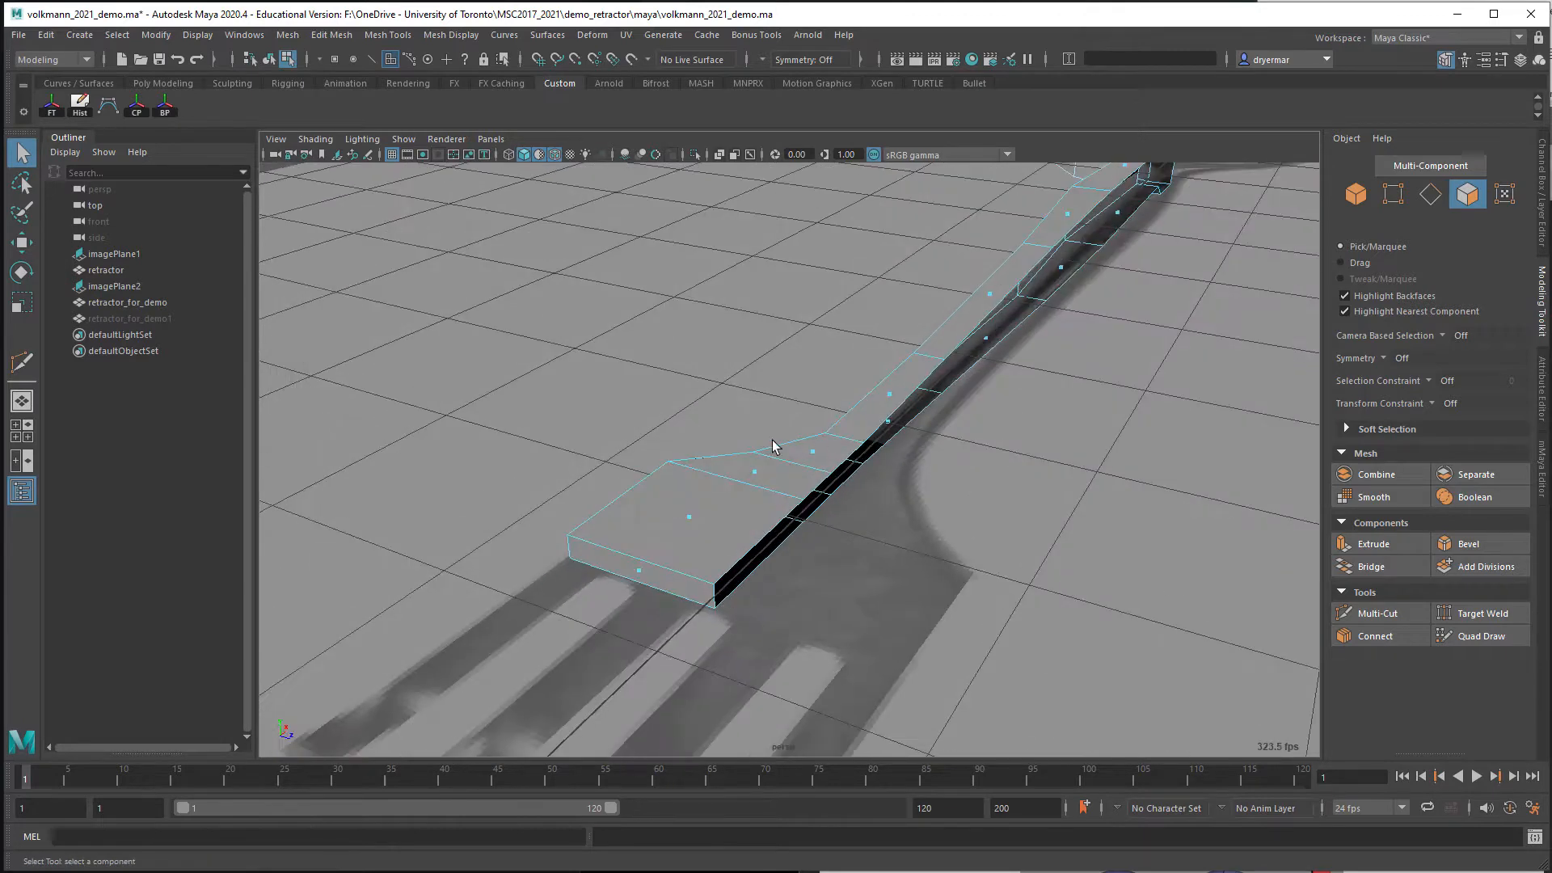
left_click_drag(683, 453, 748, 463, "alt")
middle_click_drag(805, 468, 777, 350, "alt")
left_click_drag(753, 428, 758, 439, "alt")
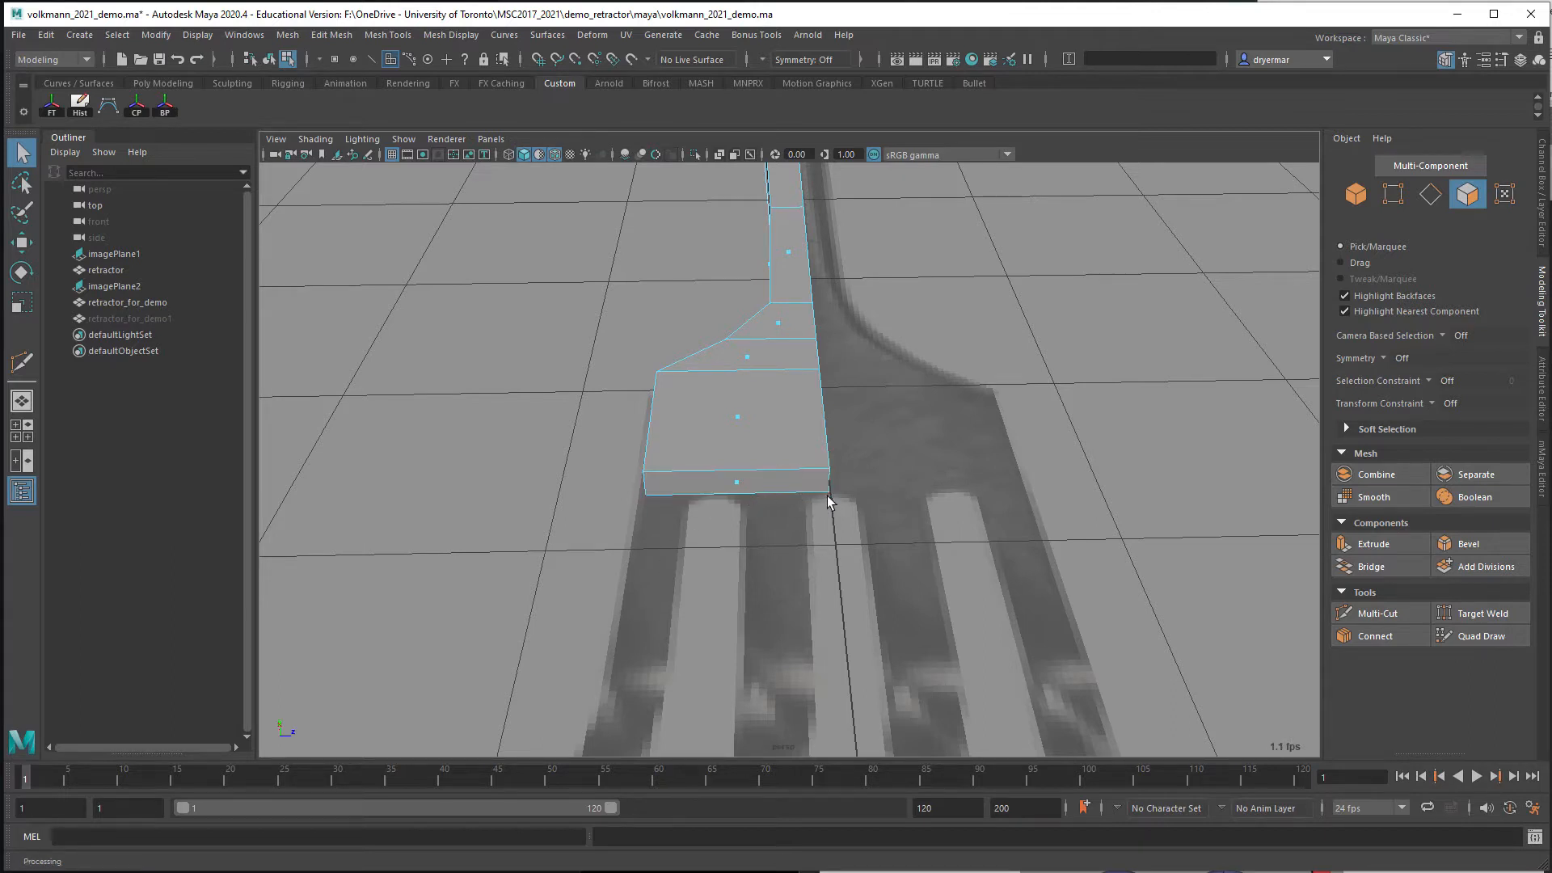
Cut a vertical edge across the middle of the half fork head's front end face with the Multi-Cut tool
right_click_drag(666, 482, 769, 441)
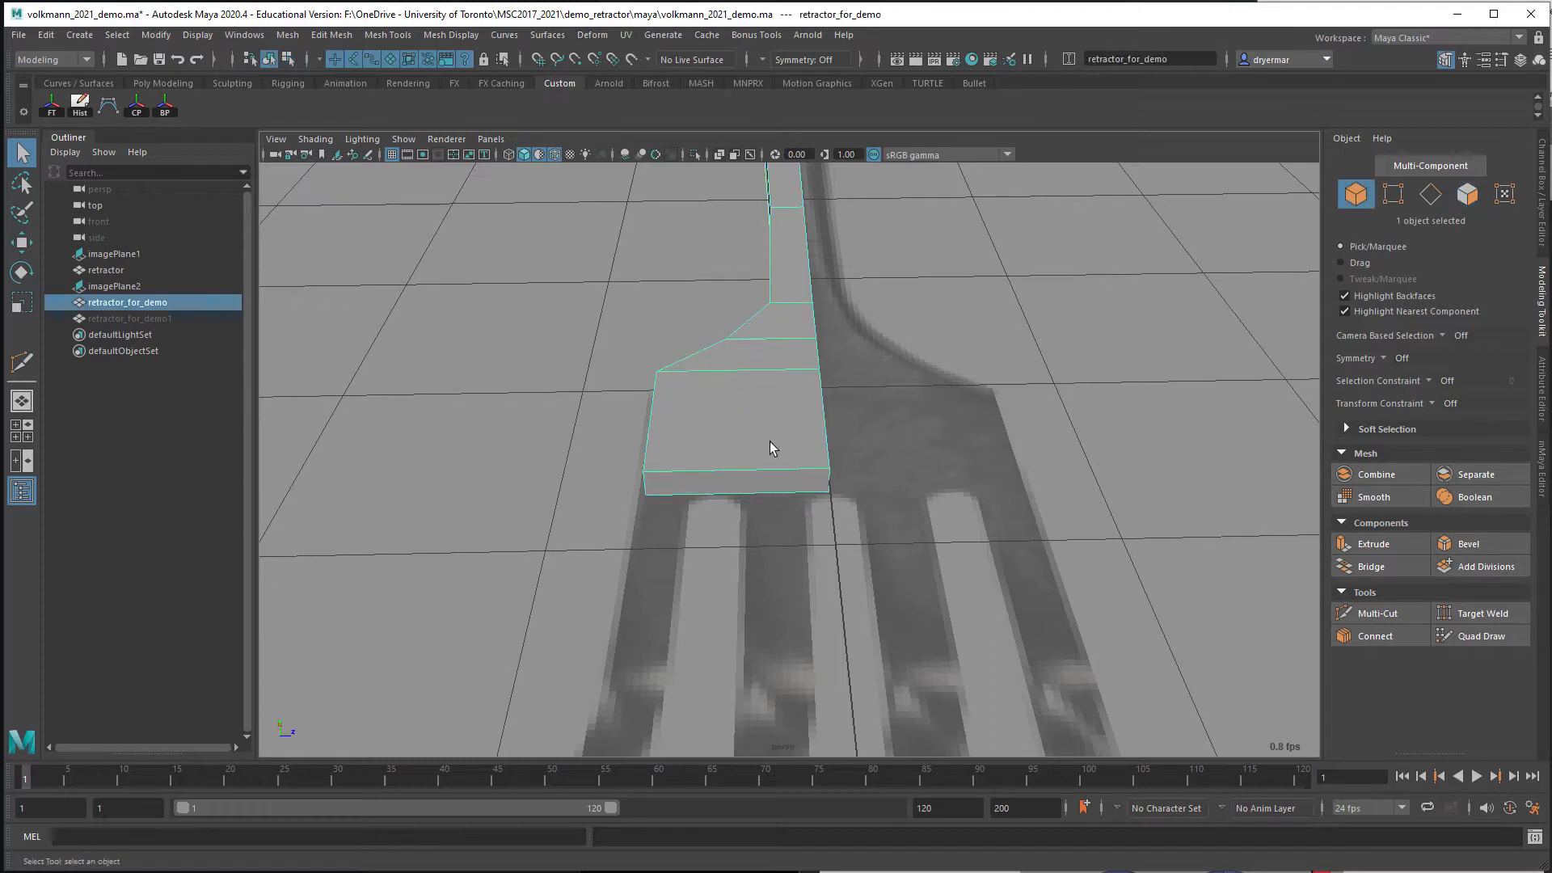
left_click(1376, 613)
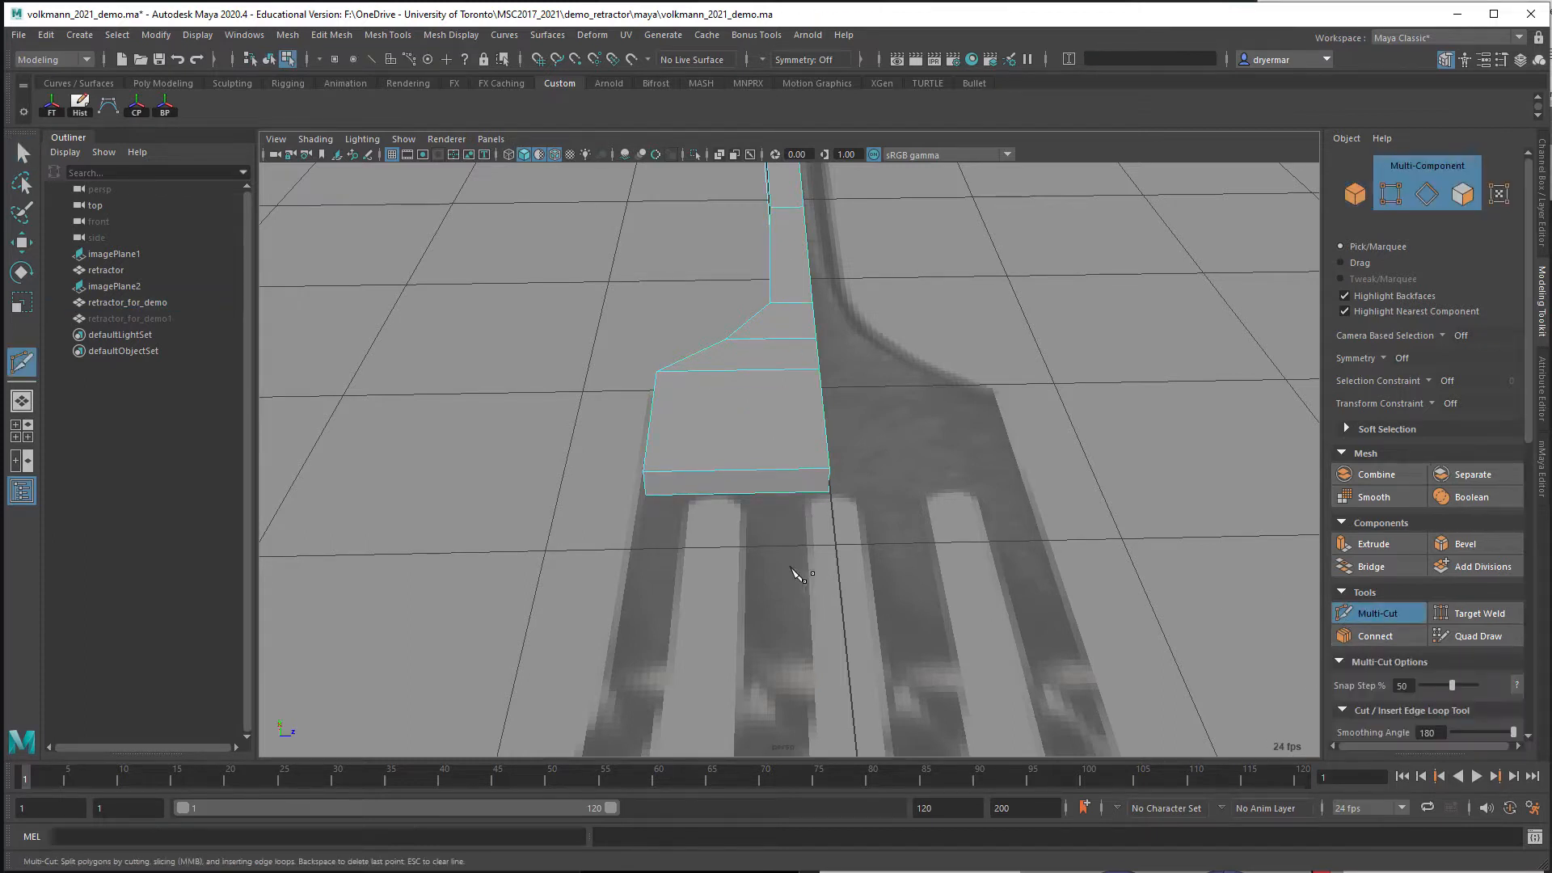
scroll(732, 539, "up", 2)
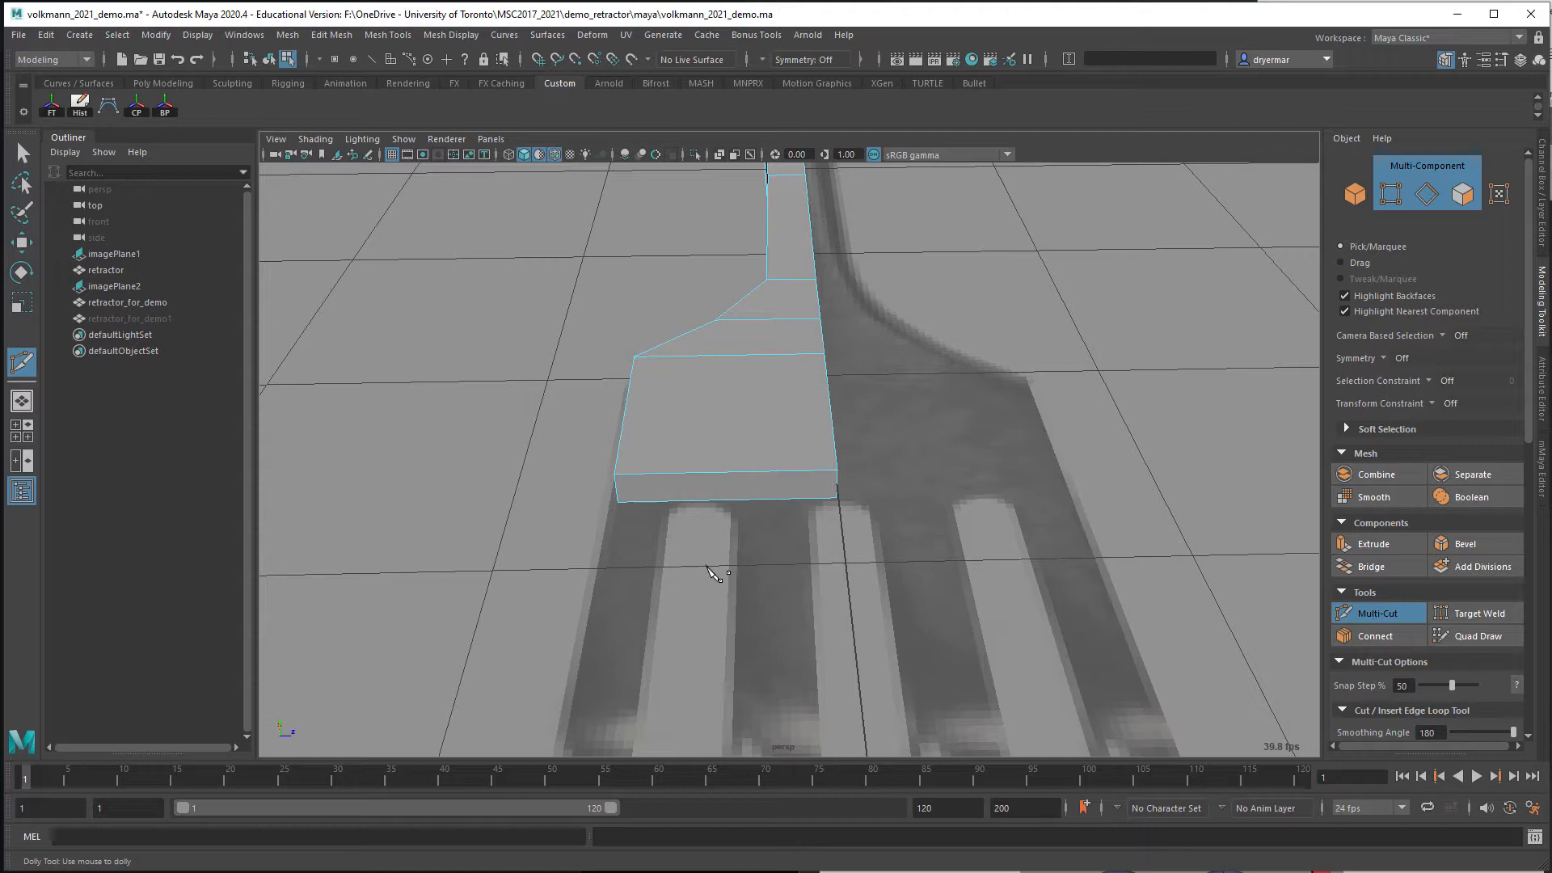
right_click_drag(776, 566, 740, 458, "alt")
middle_click_drag(739, 458, 721, 582, "alt")
middle_click_drag(735, 526, 740, 418, "alt")
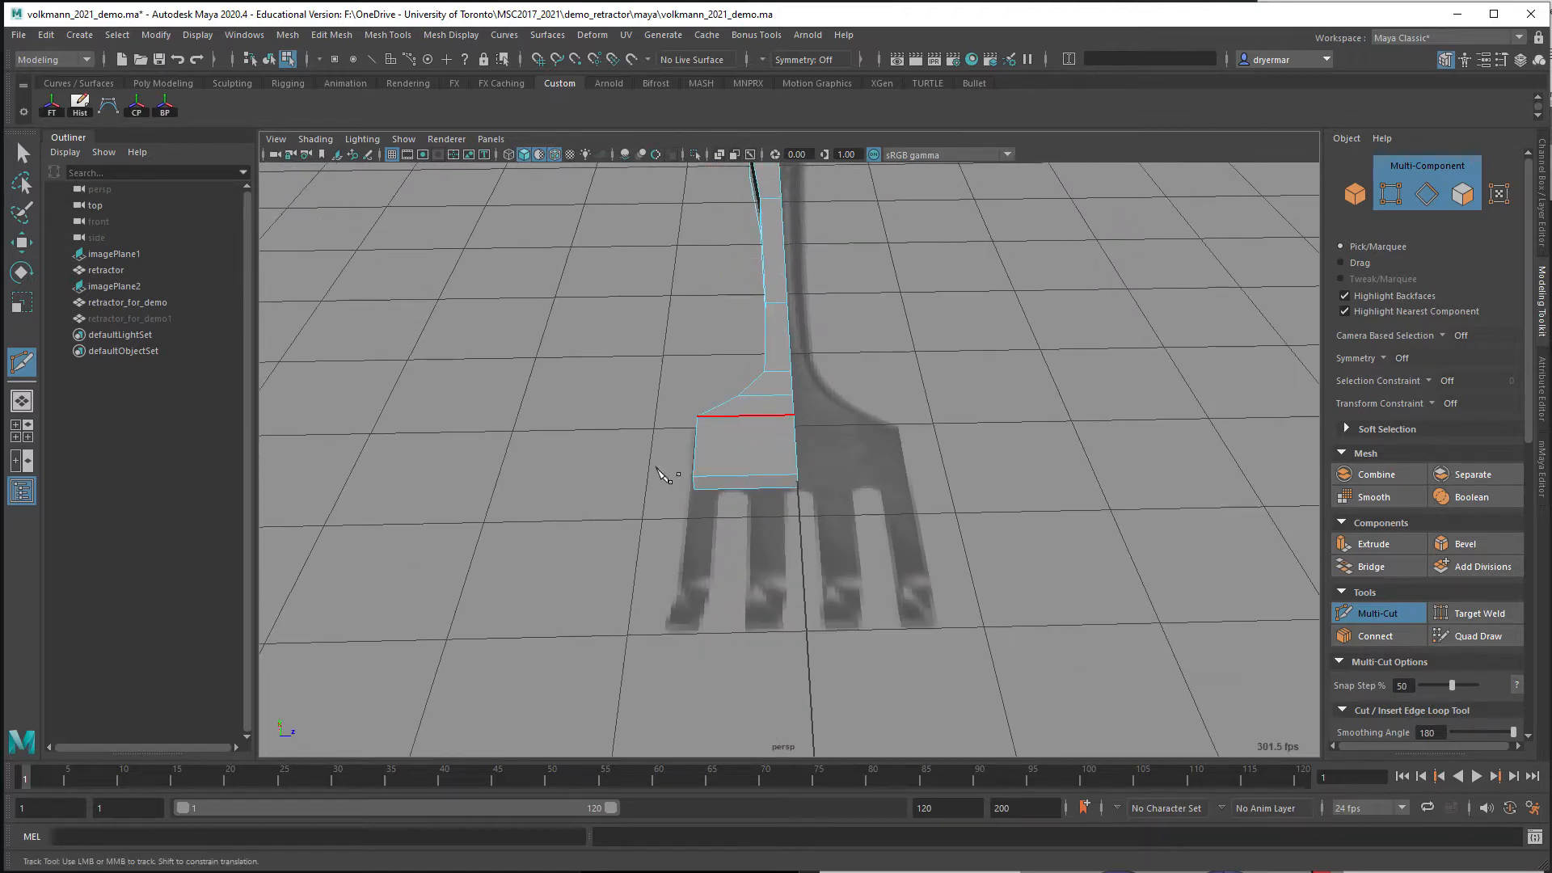
right_click_drag(661, 471, 809, 503, "alt")
middle_click_drag(809, 503, 865, 435, "alt")
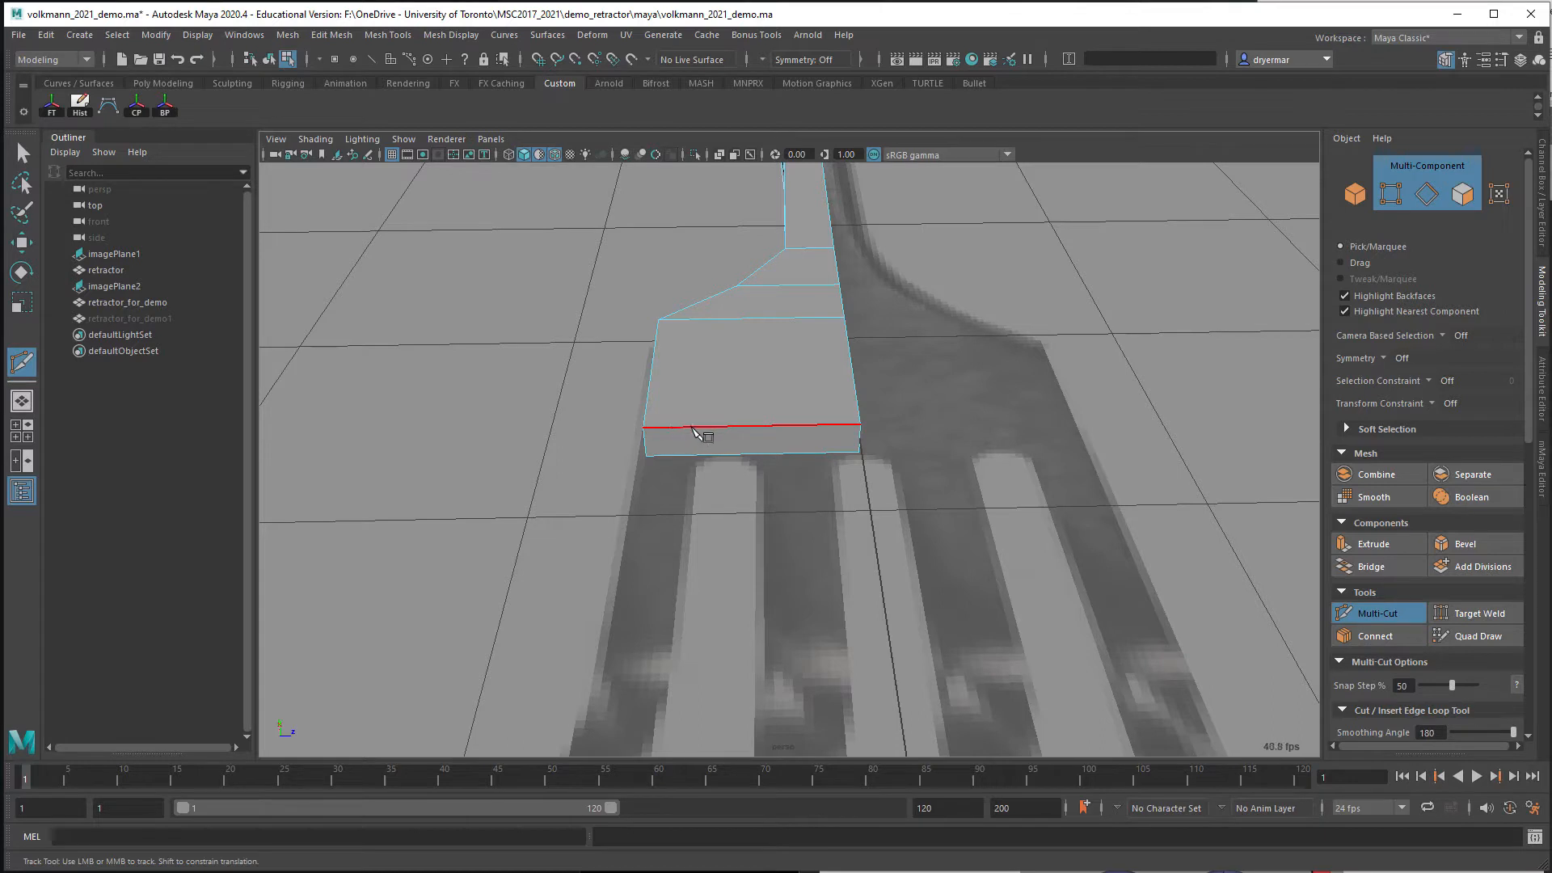
left_click(751, 426)
left_click(753, 455)
scroll(1374, 570, "down", 3)
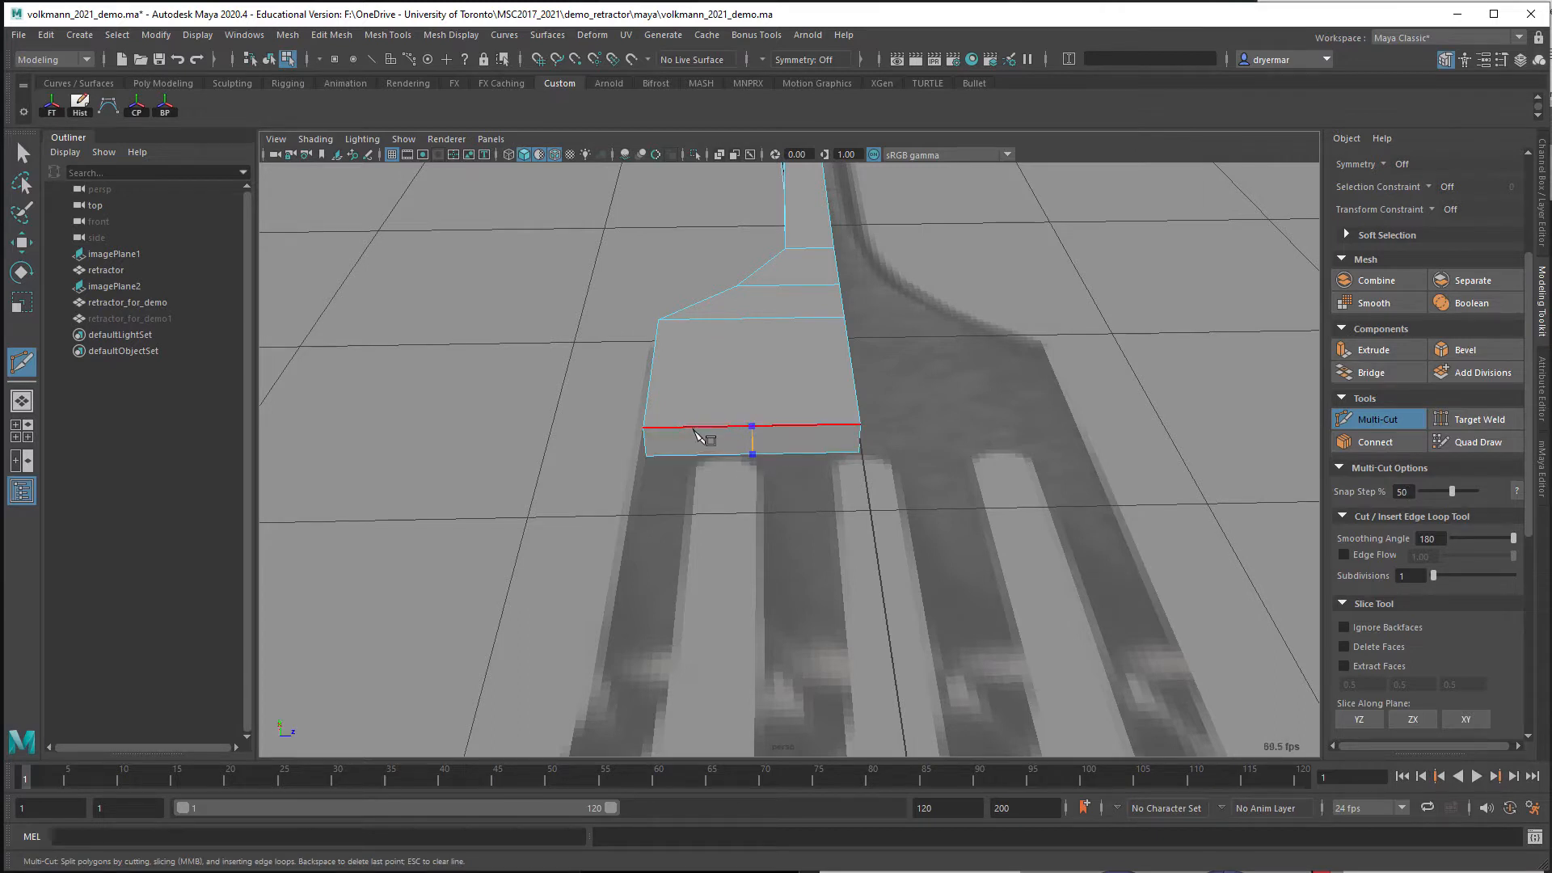
Cut two more vertical edges into the front end face, one midway on each side of the middle cut
left_click(696, 435, "ctrl")
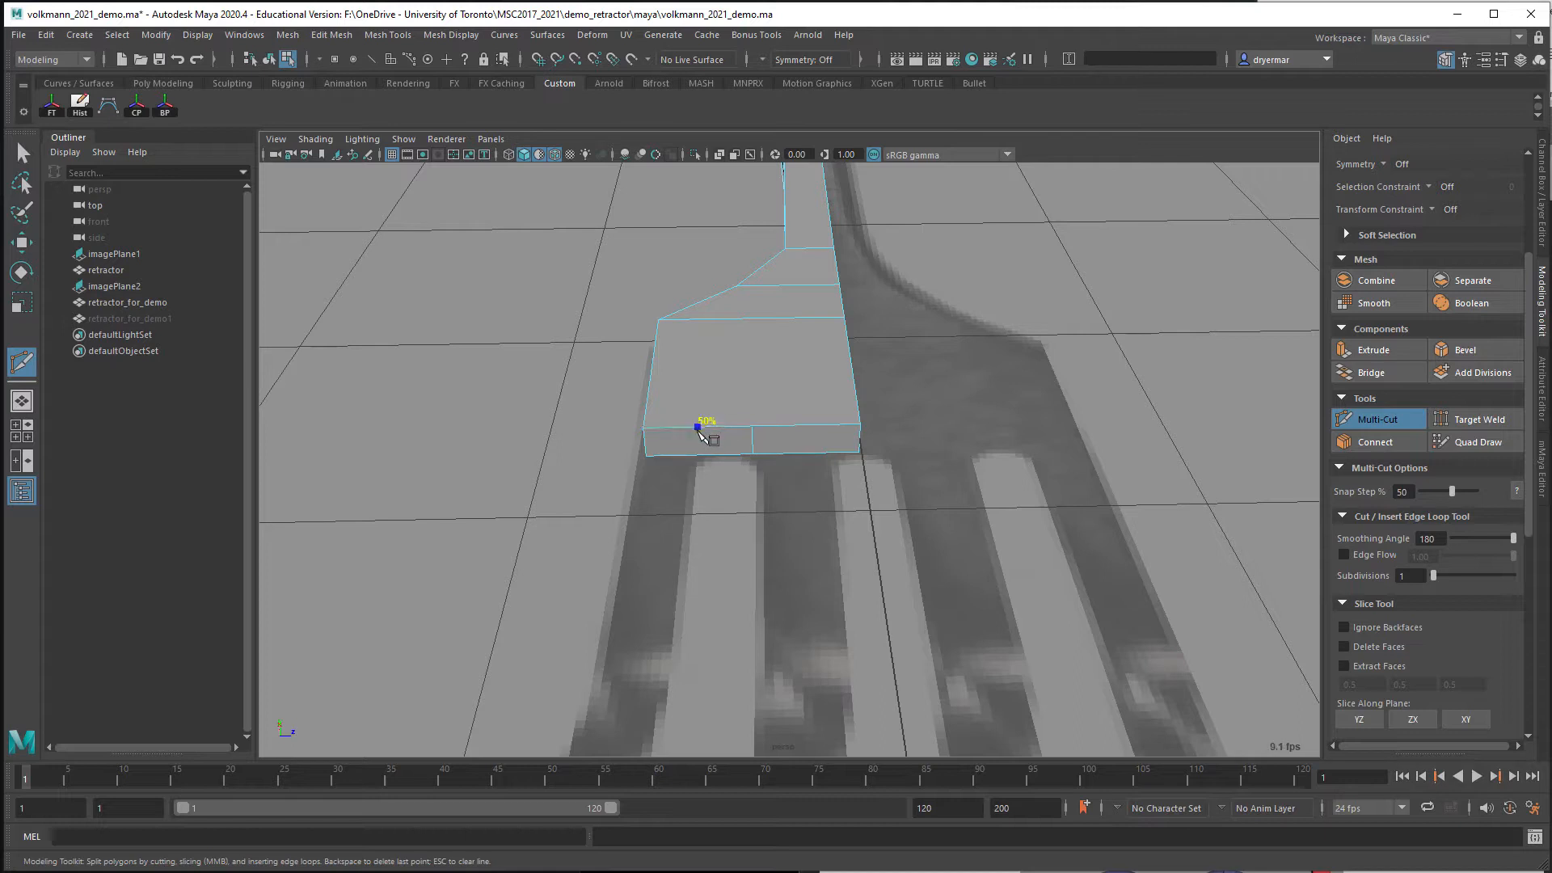
left_click(697, 427)
left_click(807, 424)
key("w")
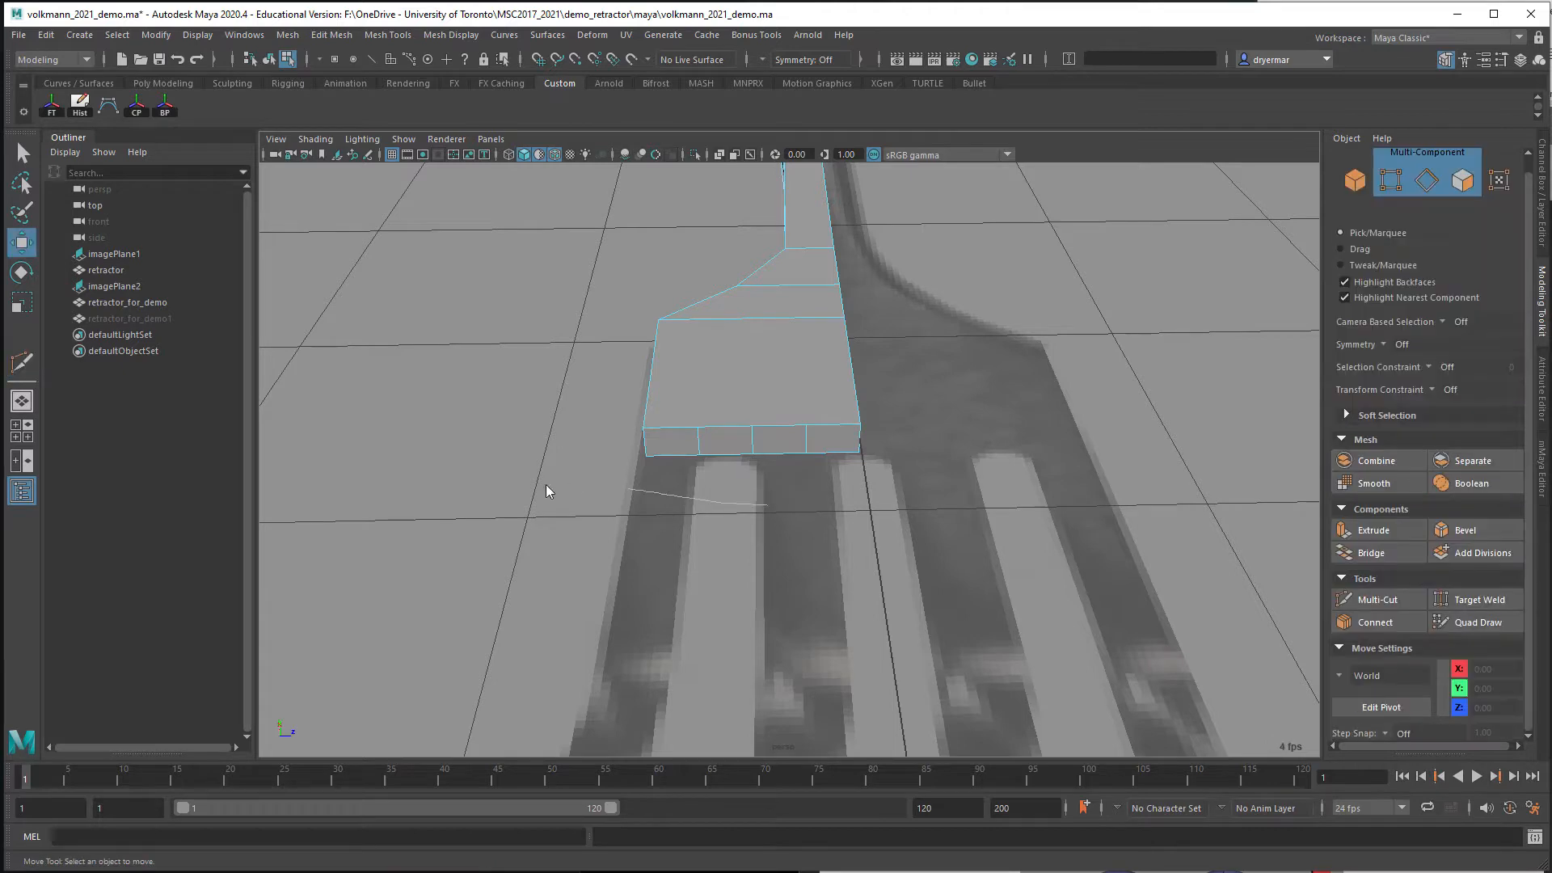
Move the inner and middle vertex pairs on the front end face to about Z -0.09 and -0.30, matching the reference prong edges
left_click_drag(691, 417, 721, 466)
left_click_drag(819, 382, 850, 407)
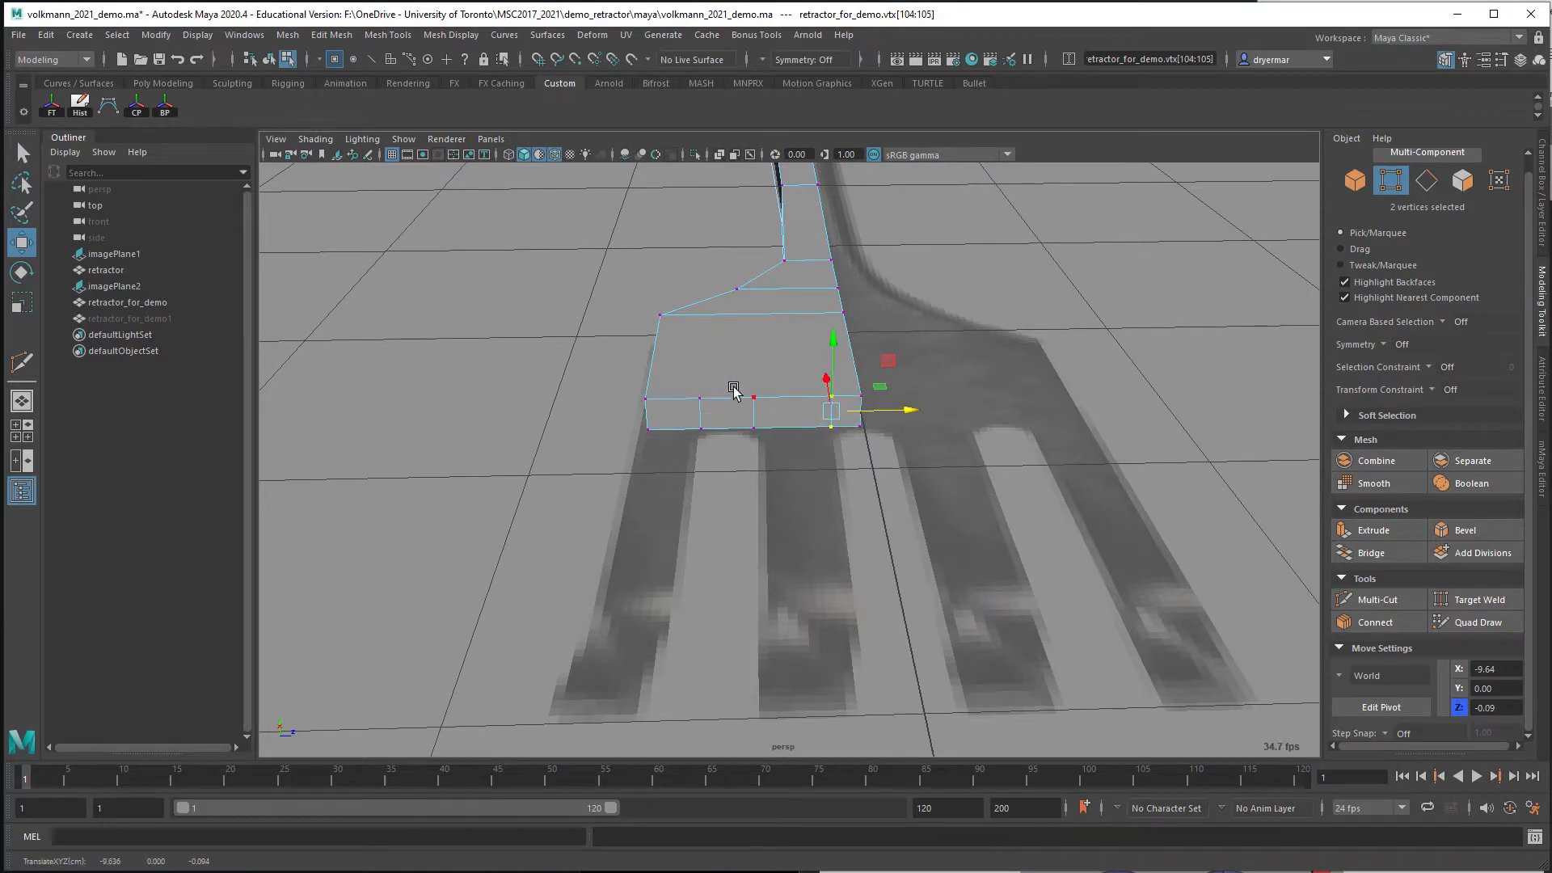
left_click_drag(737, 381, 792, 413)
left_click_drag(665, 374, 826, 443)
left_click(842, 400)
left_click_drag(730, 369, 659, 483)
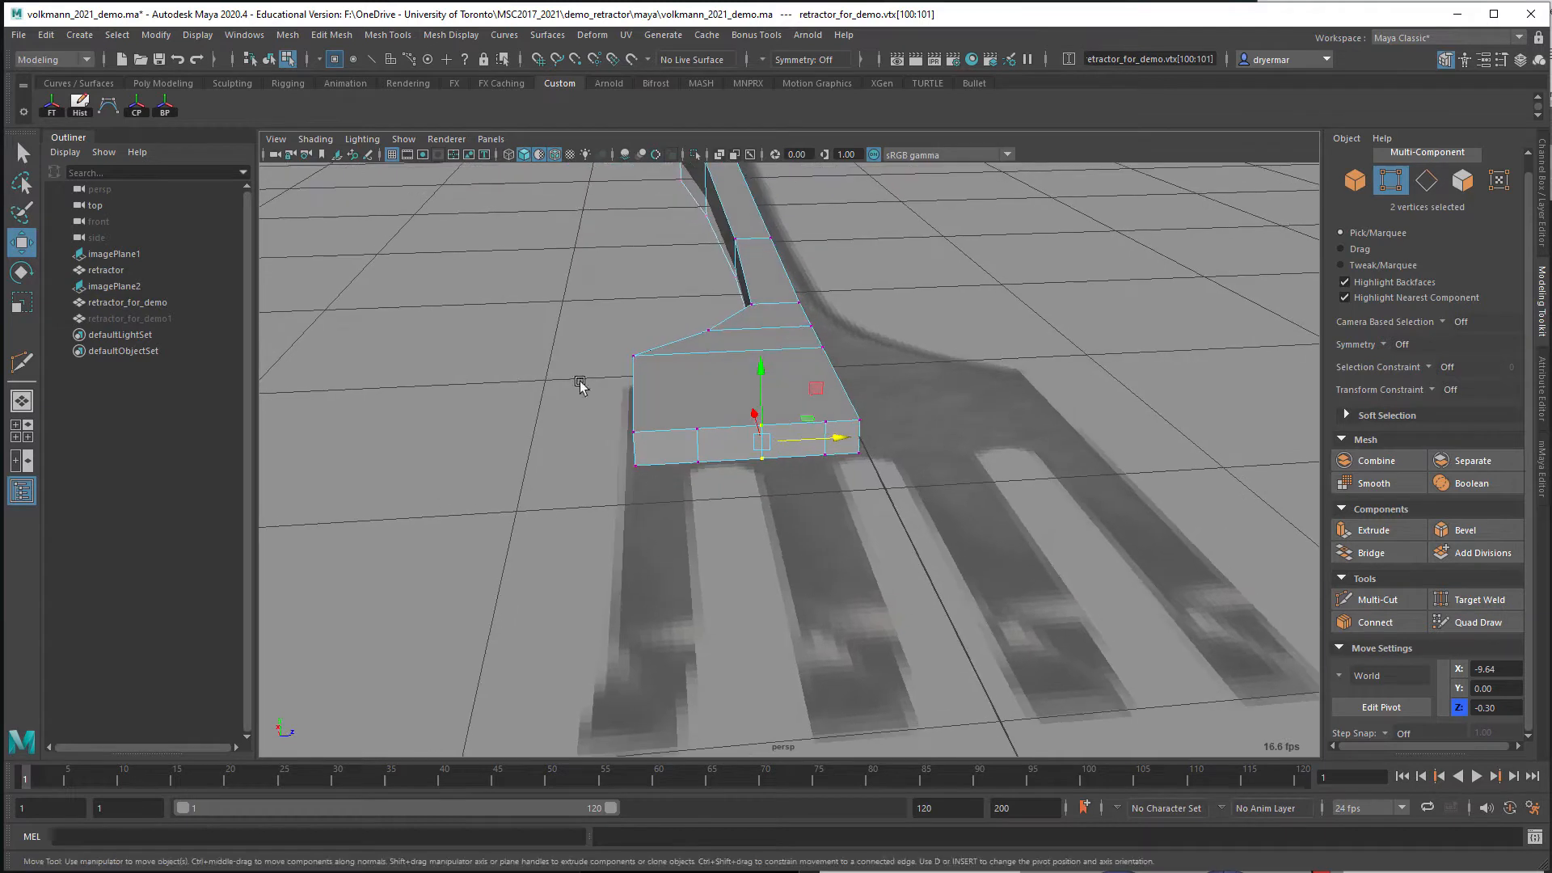
Move the outer vertex pair on the front end face to about Z -0.51, aligned with the outer prong's edge
left_click_drag(578, 317, 651, 575)
left_click_drag(706, 413, 699, 408)
left_click_drag(714, 485, 962, 522)
middle_click_drag(962, 522, 856, 492, "alt")
scroll(909, 471, "up", 3)
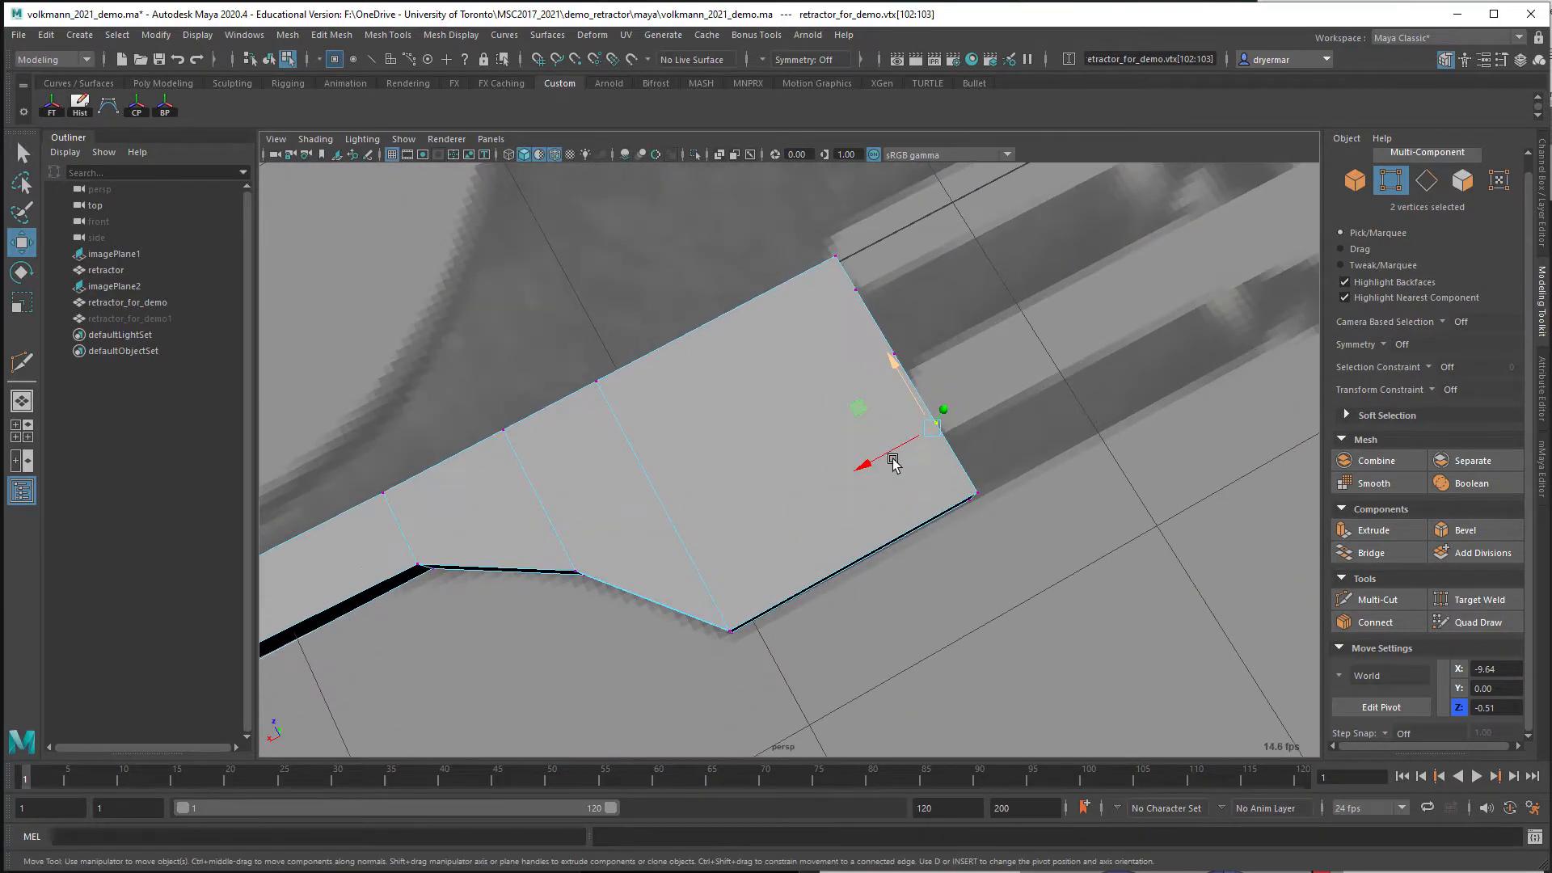
left_click_drag(893, 462, 1088, 504, "alt")
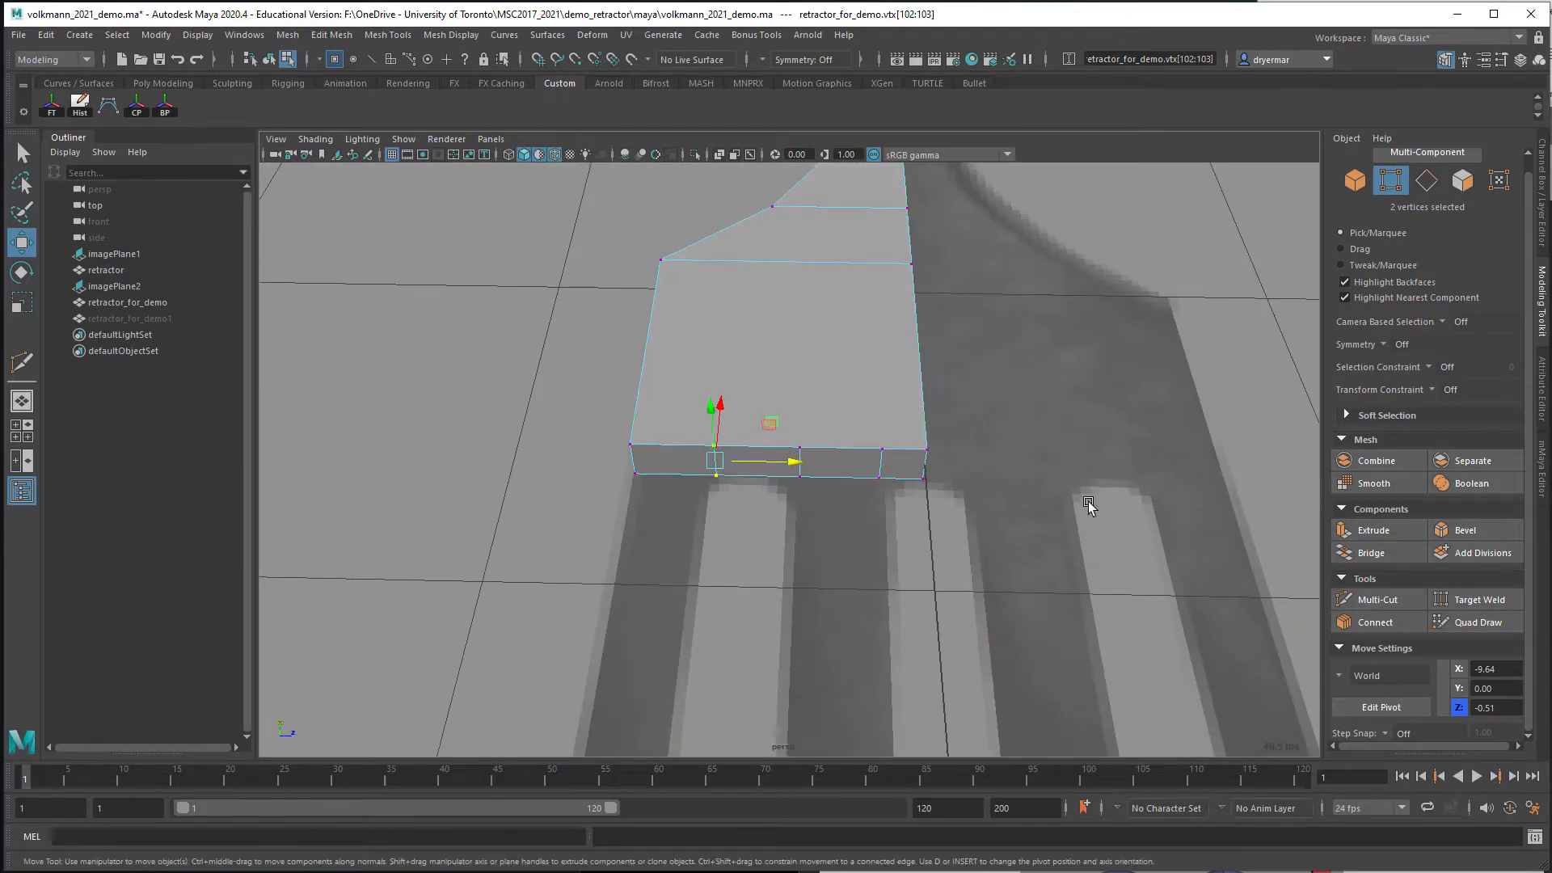
Cut a lengthwise edge across the fork head's top face from the outer front vertex to the head's rear crosswise edge
right_click_drag(740, 424, 973, 312)
left_click_drag(880, 422, 887, 428, "alt")
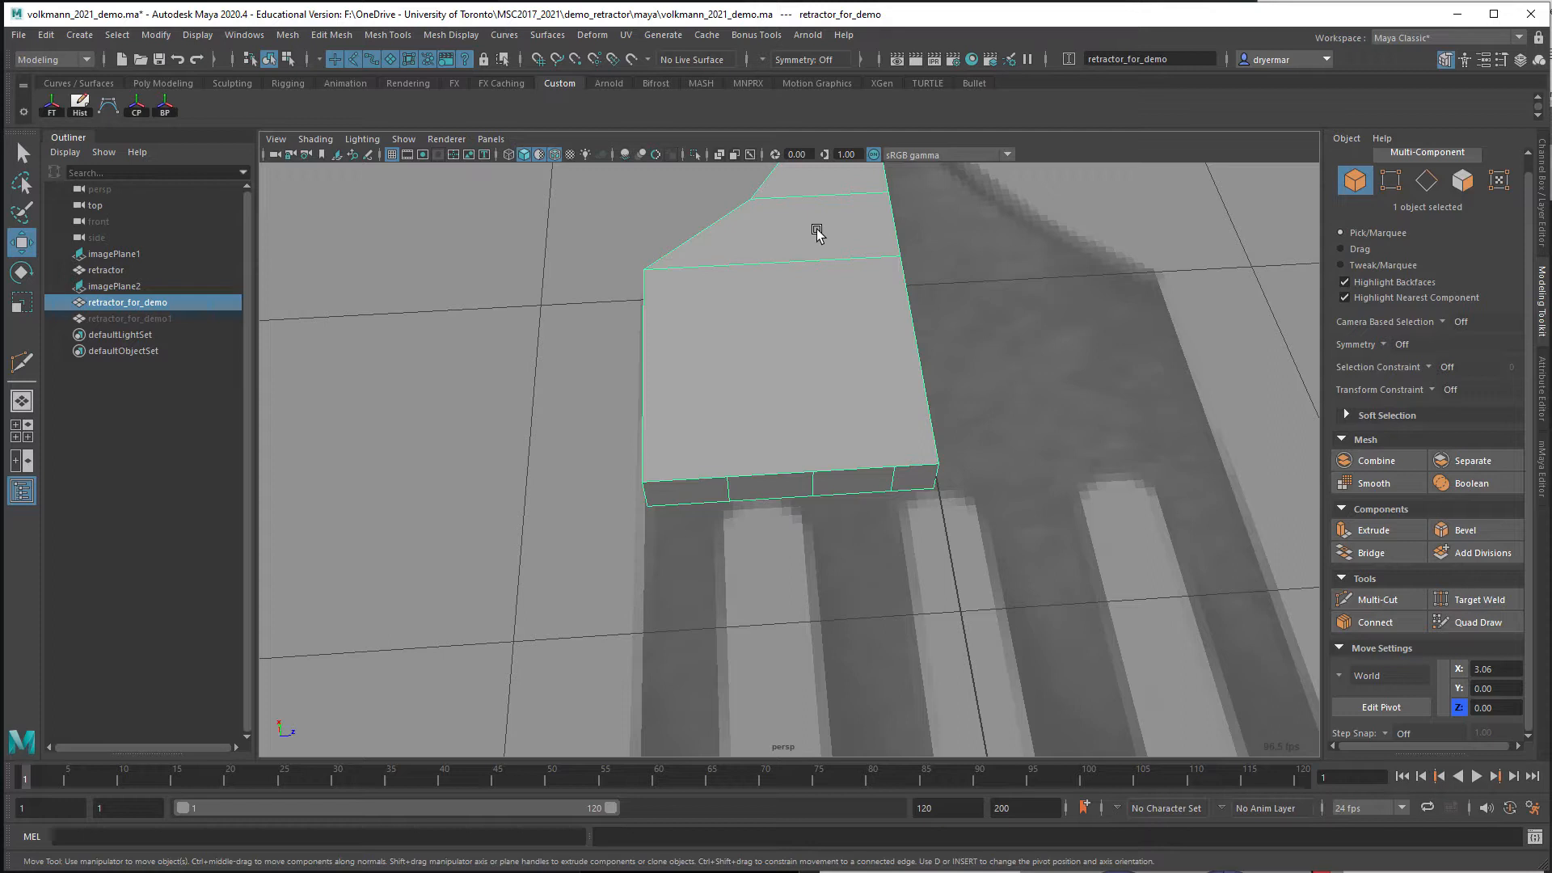
left_click(1377, 598)
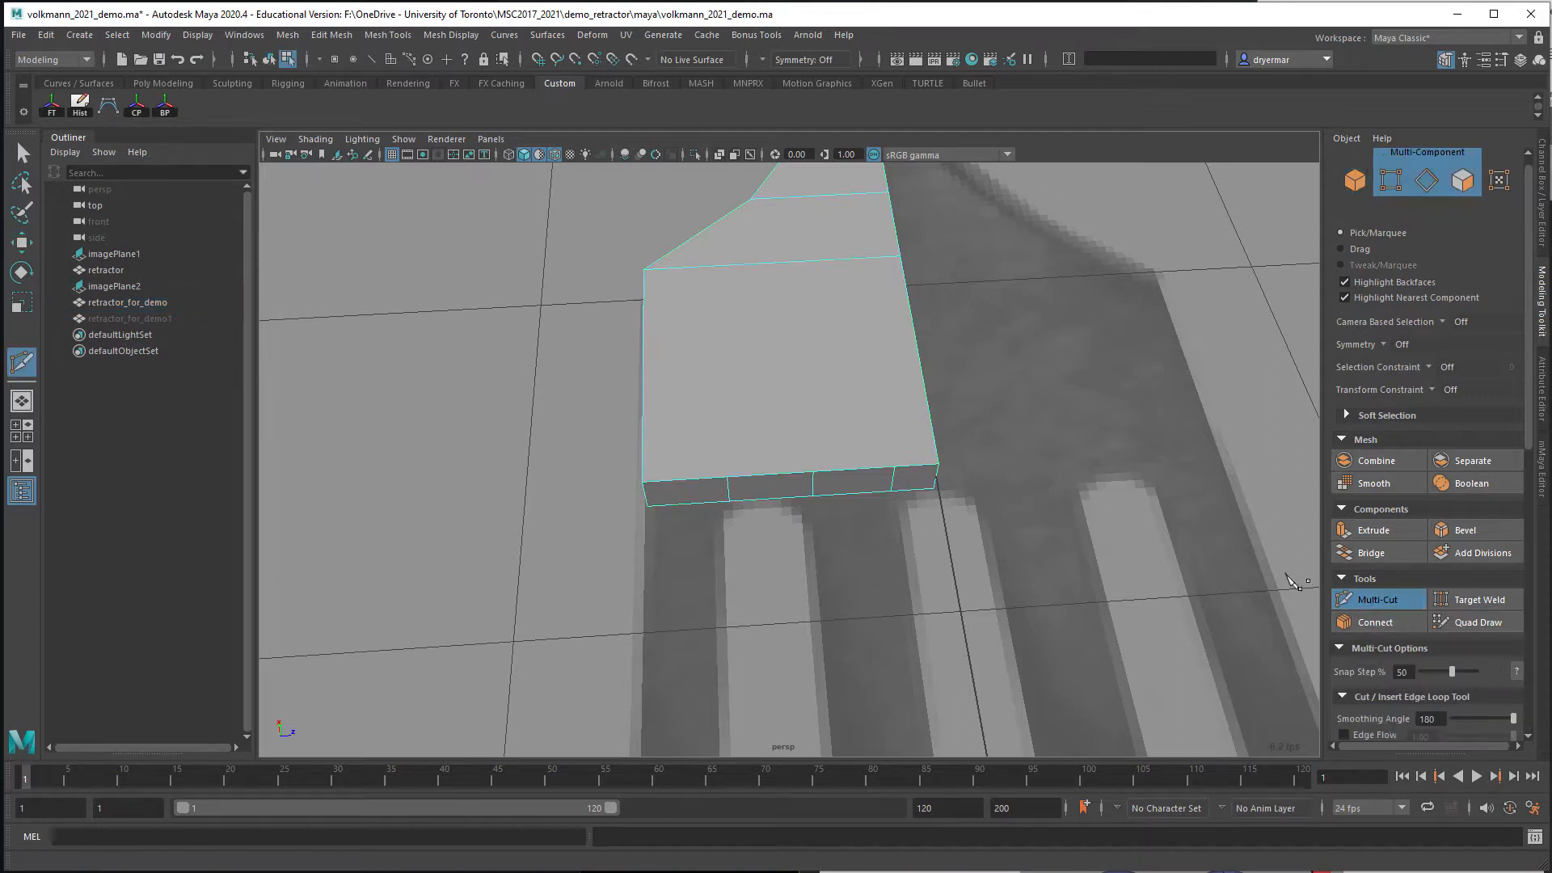
left_click(727, 477)
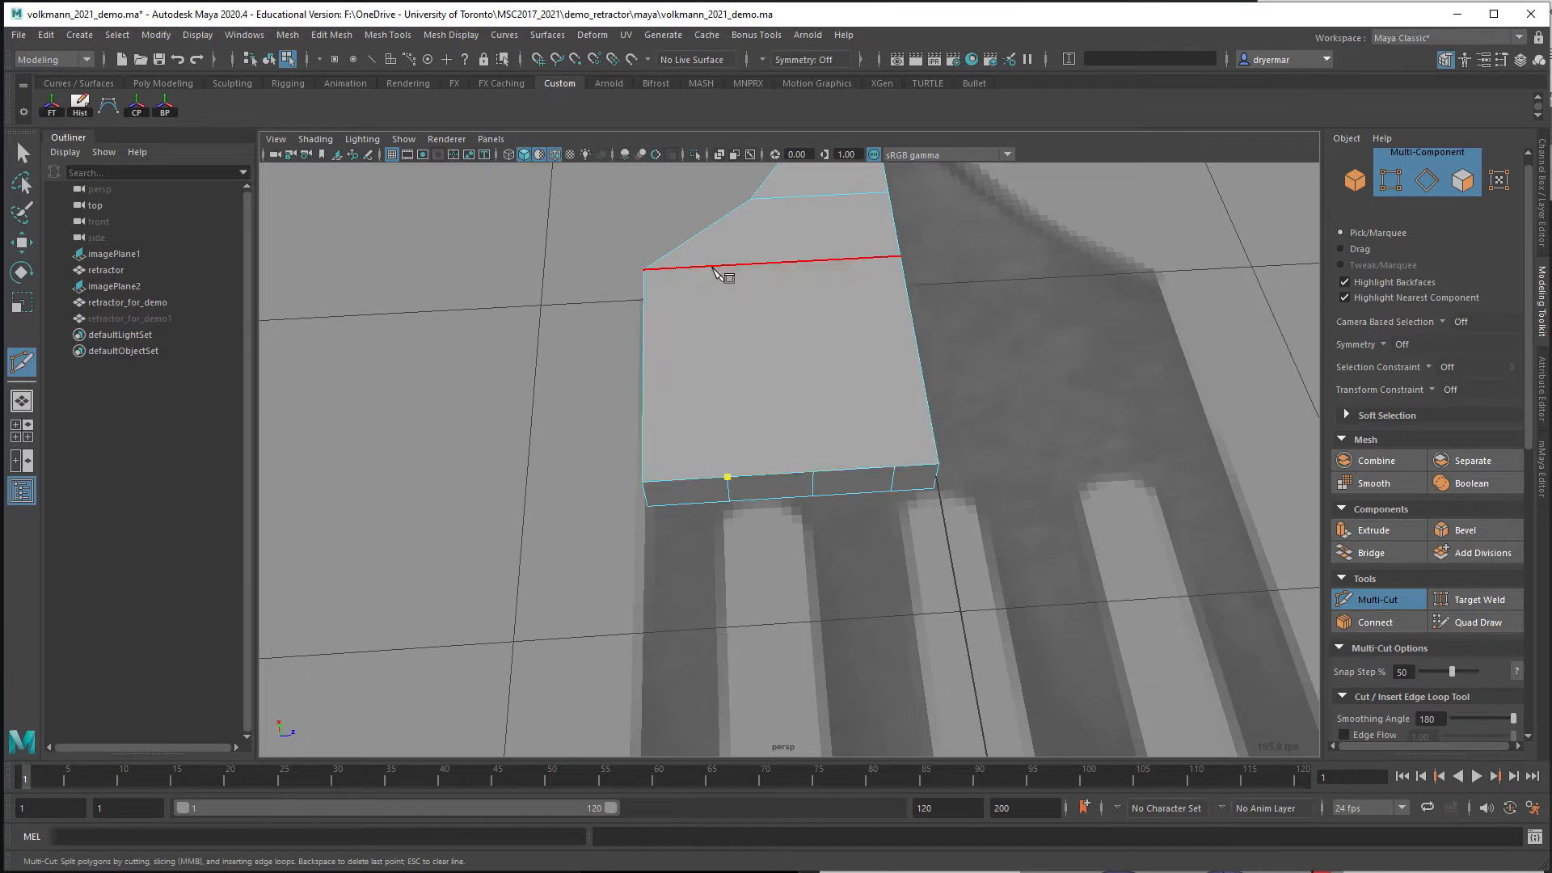
left_click(713, 267)
key("Return")
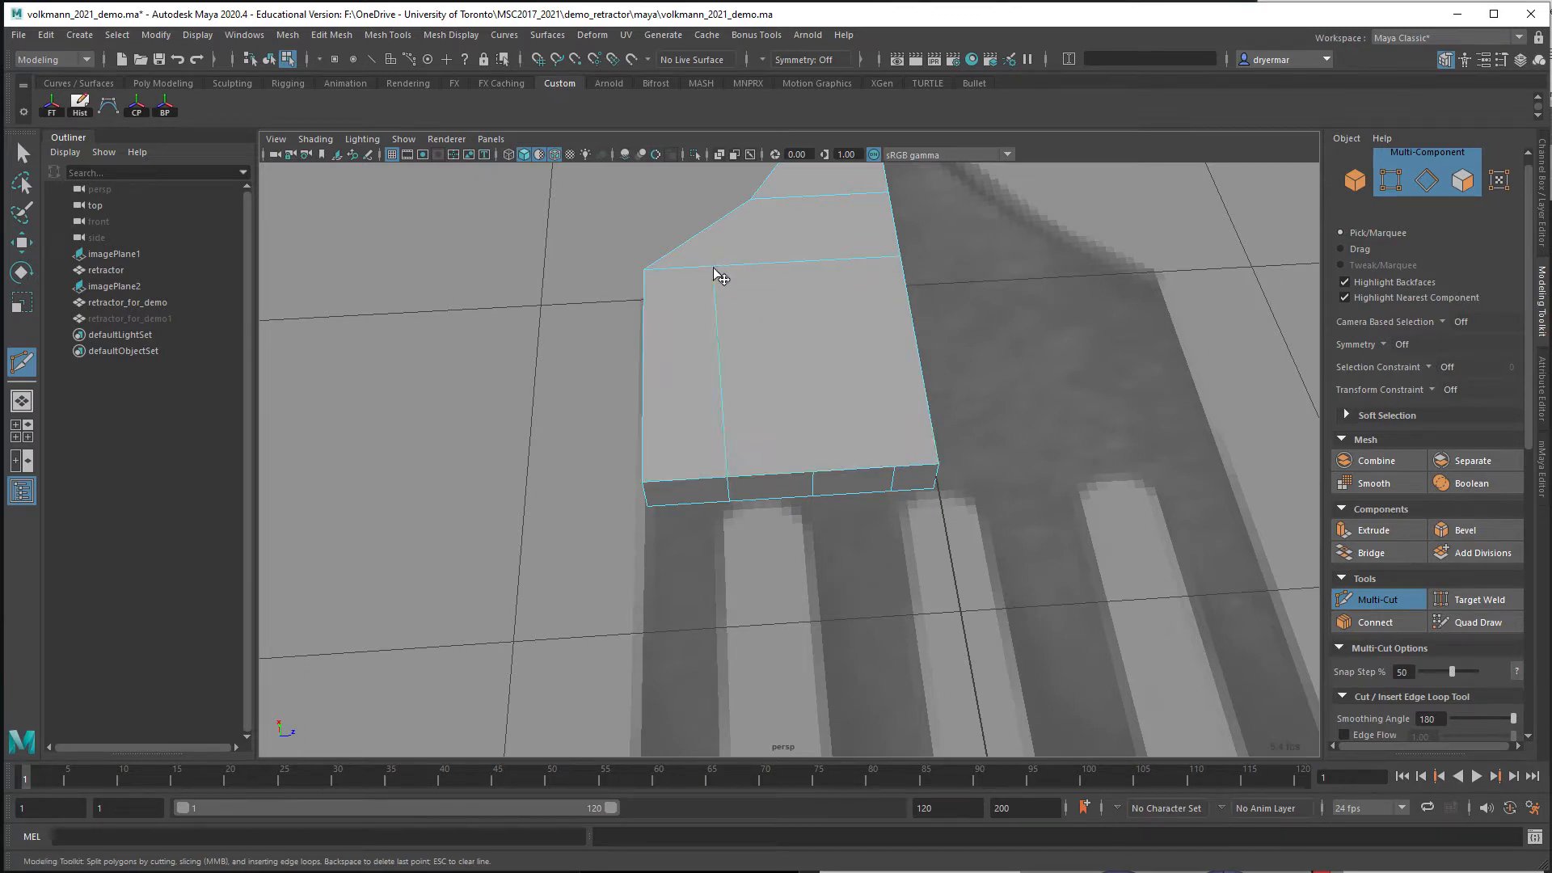
Cut two more lengthwise edges across the top face from the middle and inner front vertices to the rear crosswise edge
left_click(809, 426)
left_click(862, 258)
key("Return")
left_click_drag(711, 367, 970, 374, "alt")
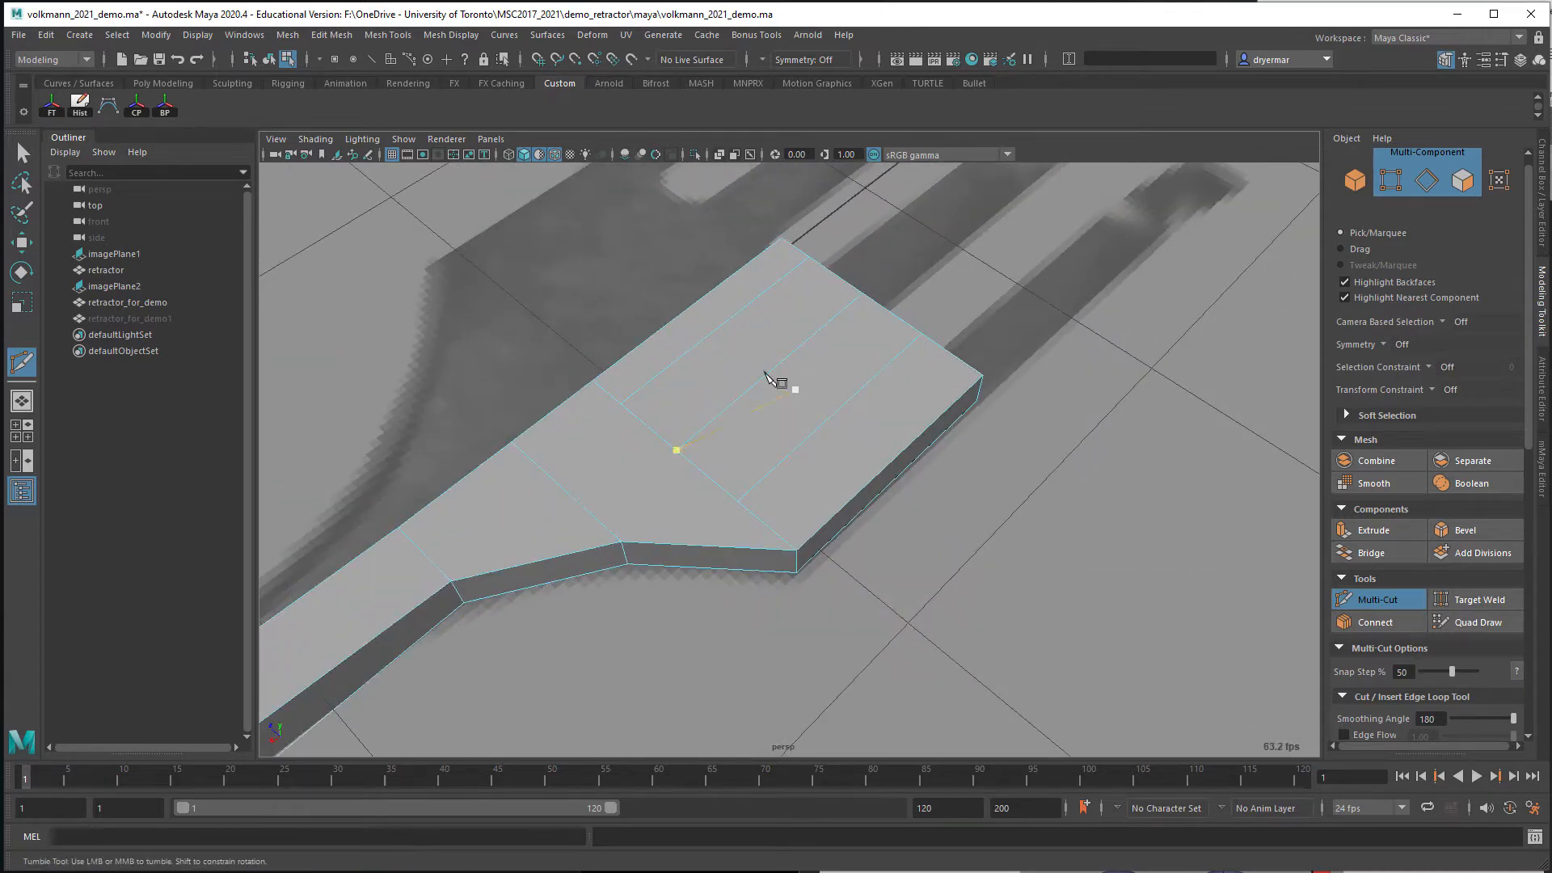
left_click(620, 403)
key("q")
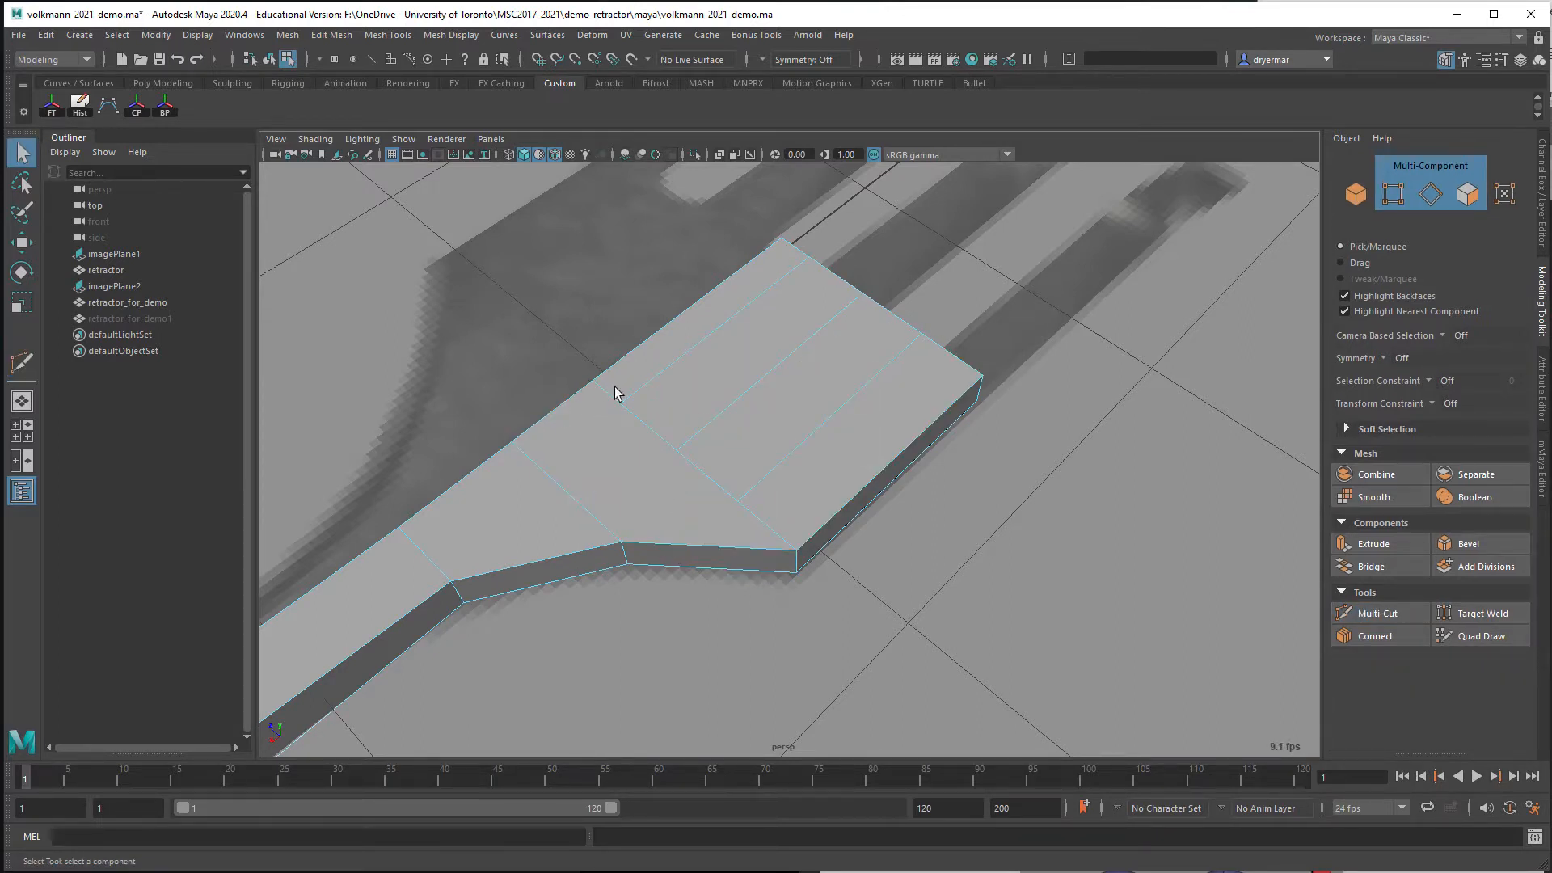
Cut a V on the top face joining the outer and inner cuts' rear vertices through a point on the next crosswise edge
left_click_drag(724, 520, 801, 371, "alt")
left_click(1374, 613)
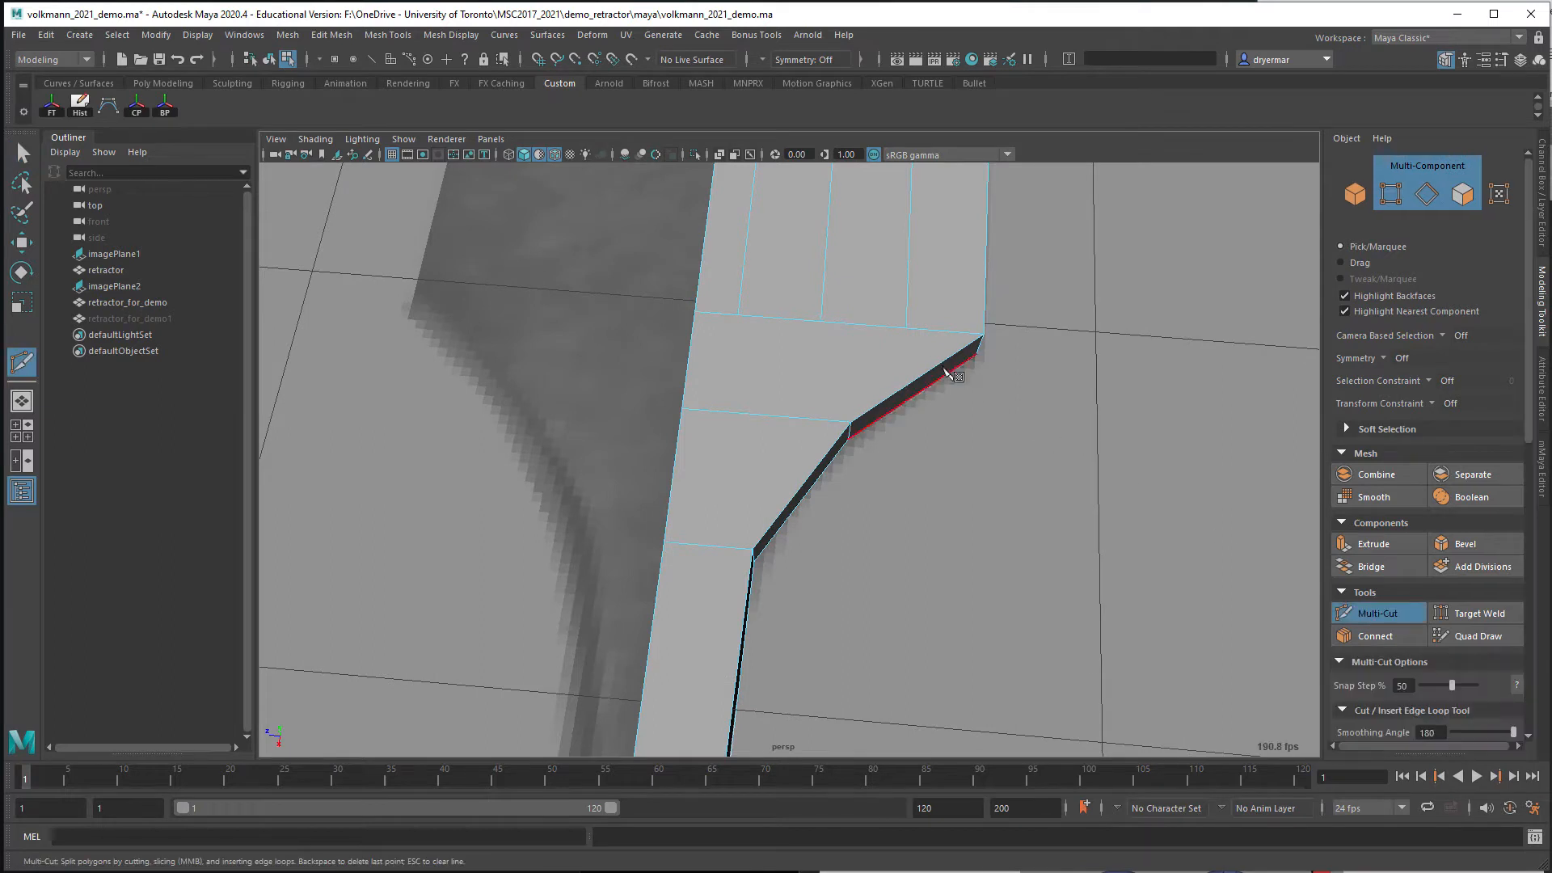
left_click(907, 328)
left_click(797, 418)
left_click_drag(759, 321, 841, 457, "alt")
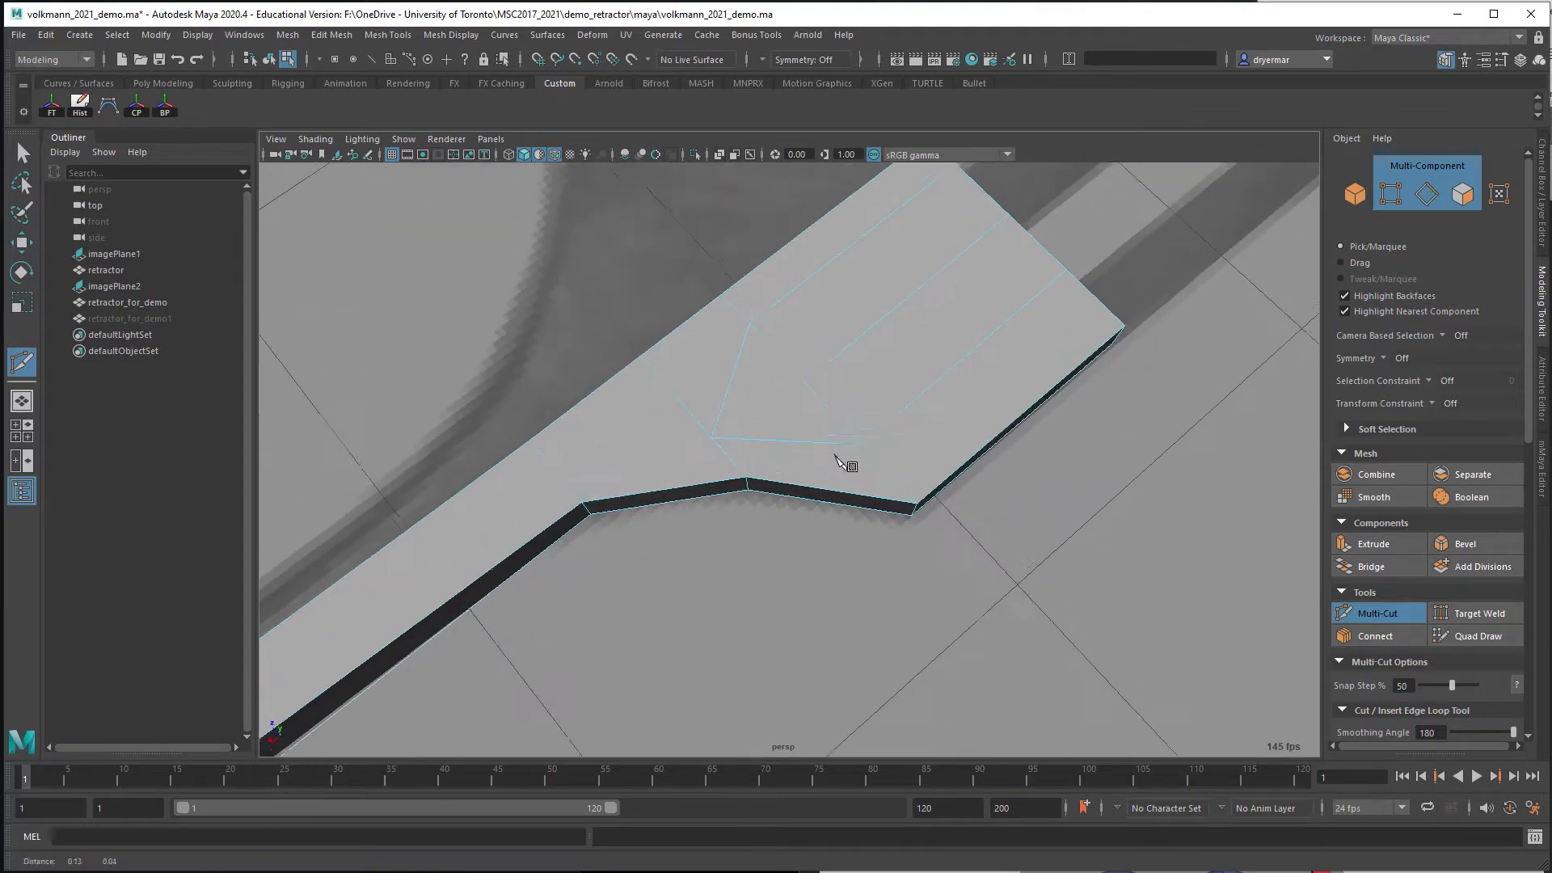
Move the middle cut's rear vertex toward the prongs to about X -9.08
key("w")
key("F9")
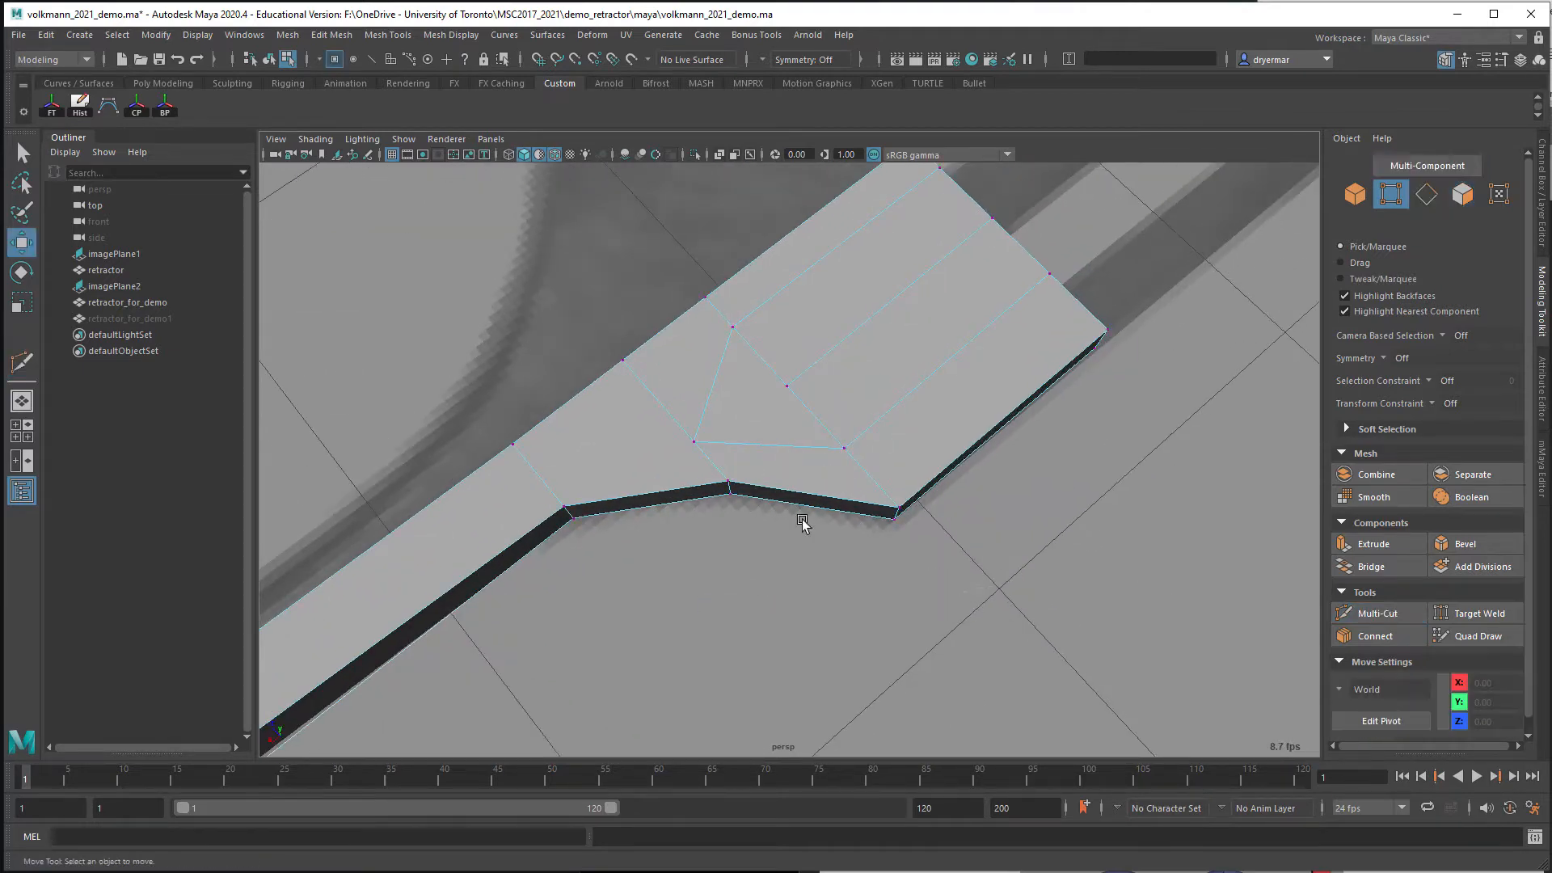
left_click(789, 388)
left_click_drag(750, 422, 797, 359)
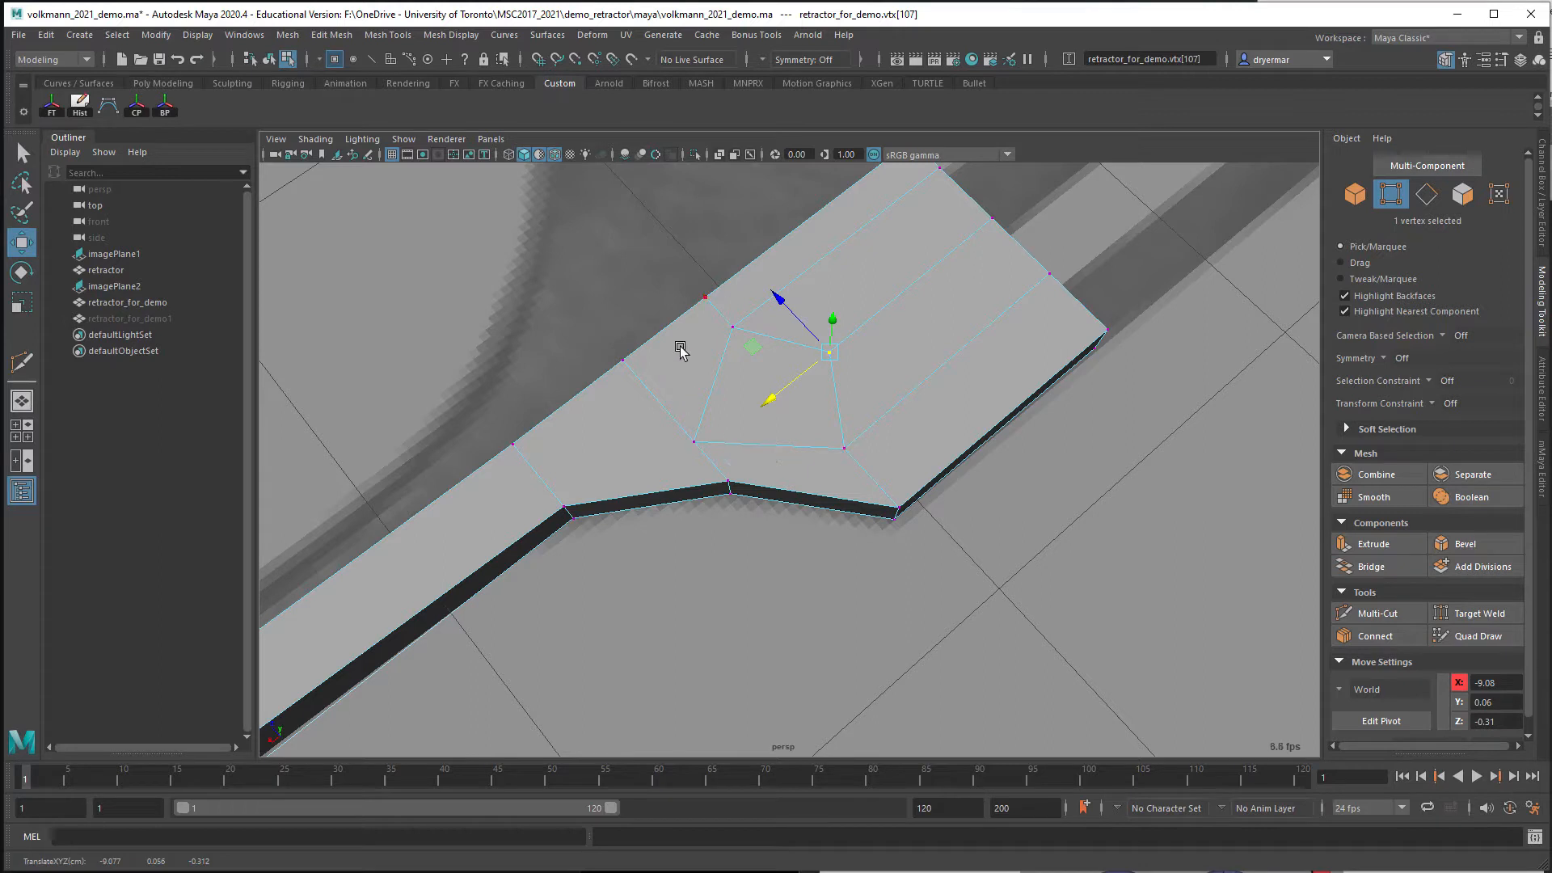
Cut an edge with the Multi-Cut tool from the V's apex to the outer corner where the neck meets the handle
middle_click_drag(681, 349, 853, 348, "alt")
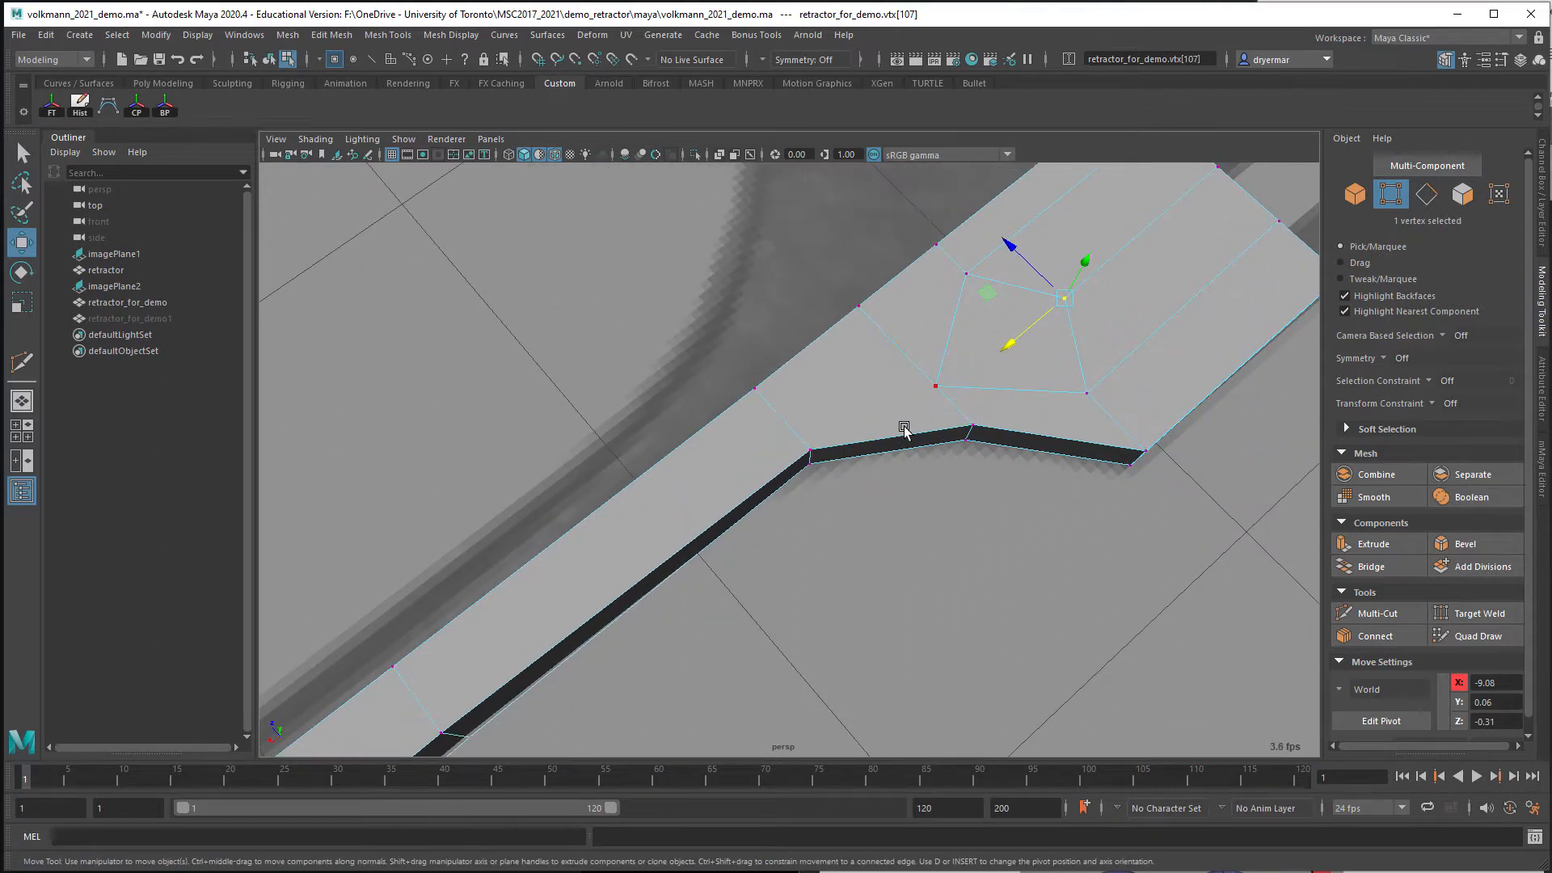
left_click_drag(875, 514, 943, 475, "alt")
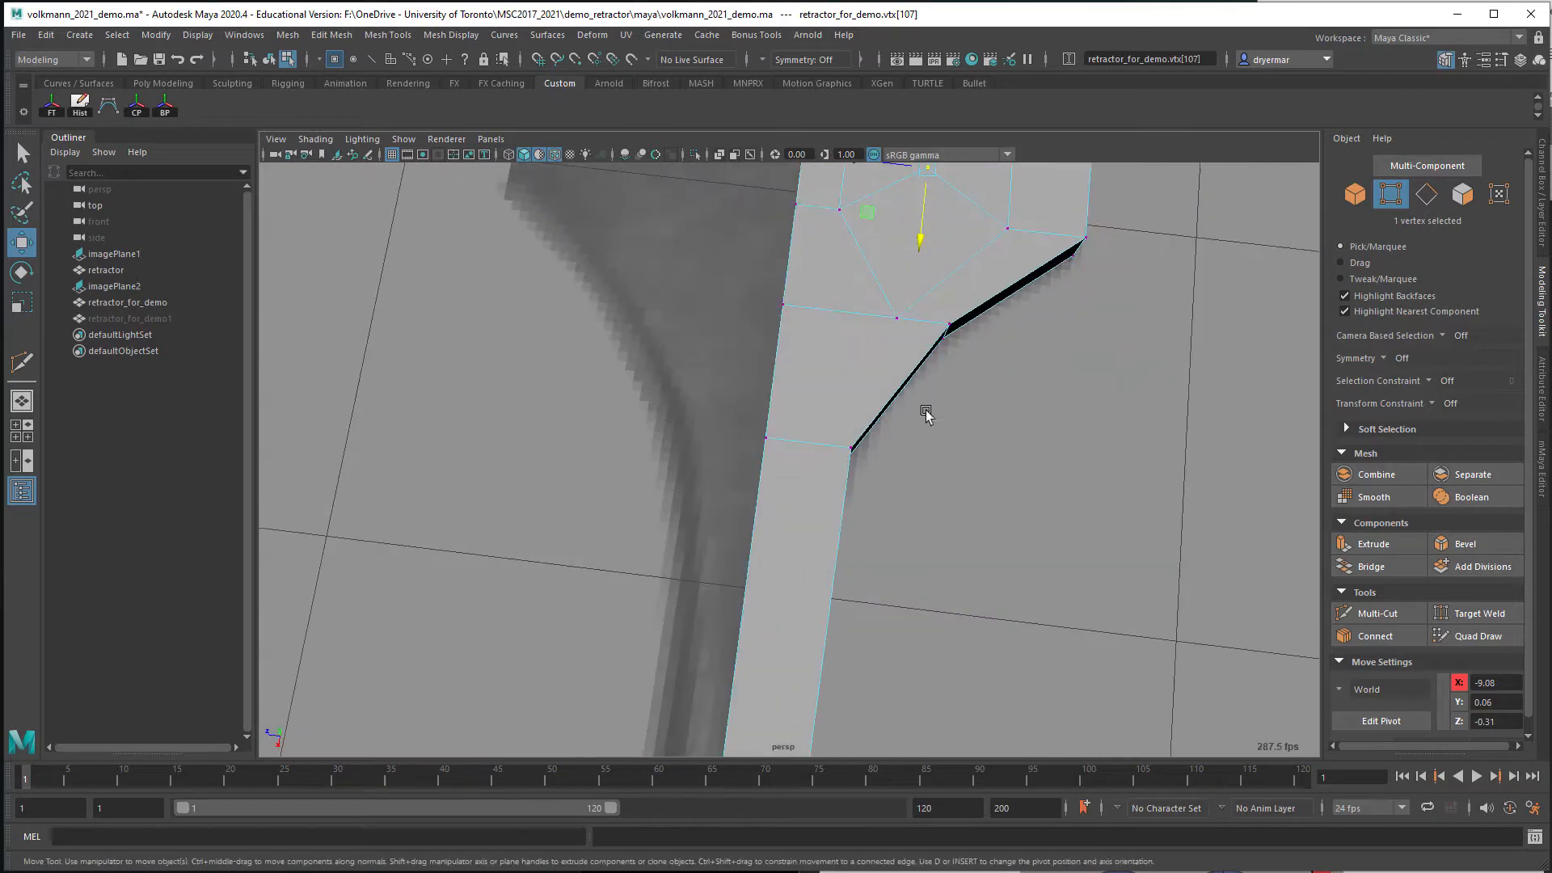
left_click(1377, 613)
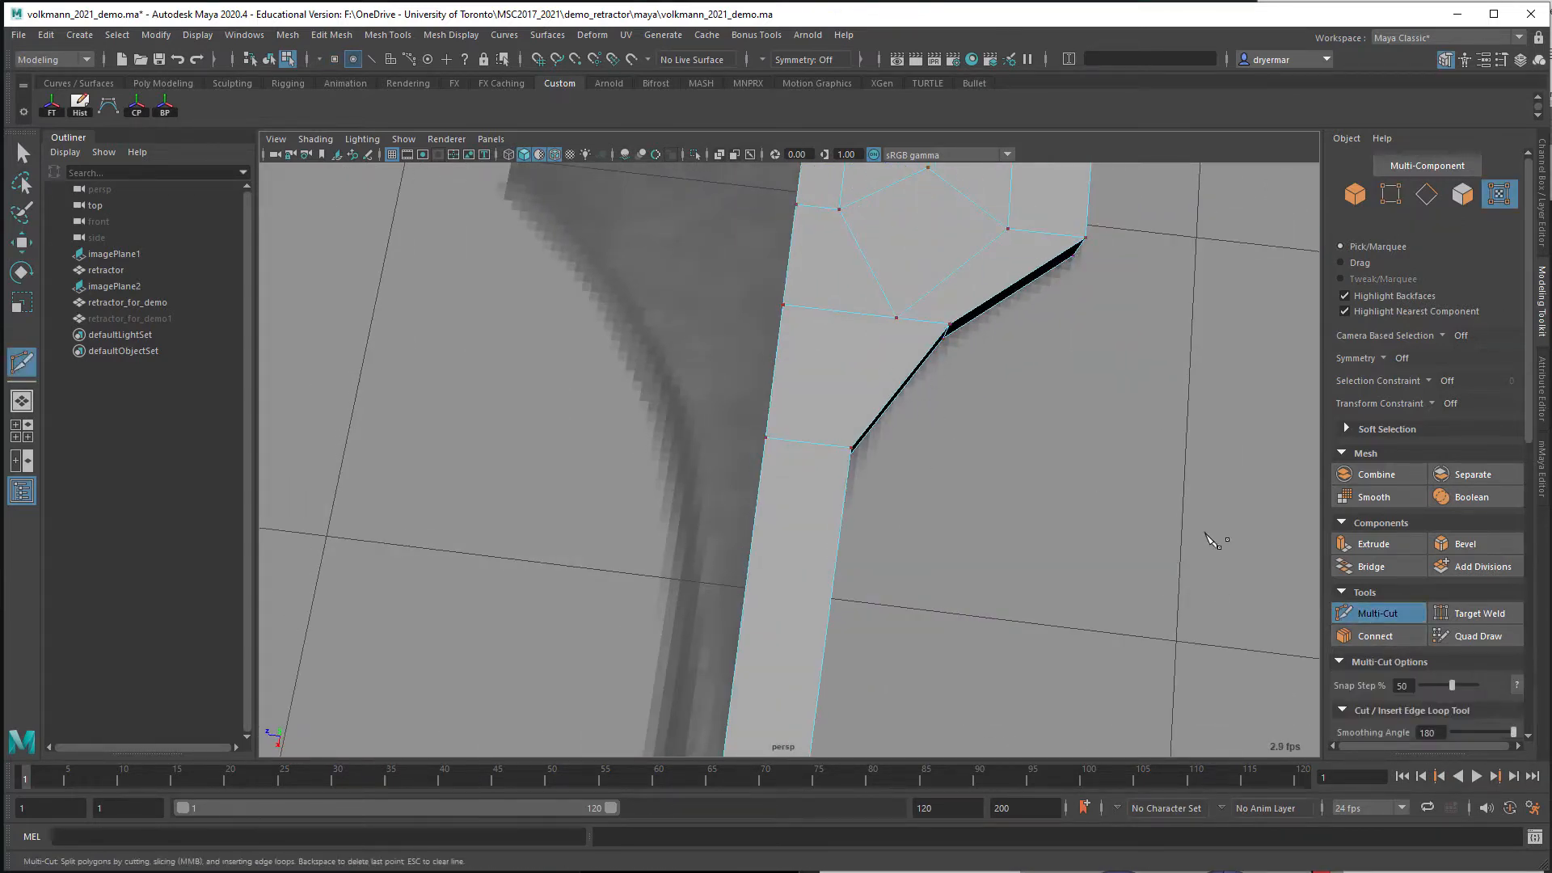
right_click_drag(896, 369, 897, 320)
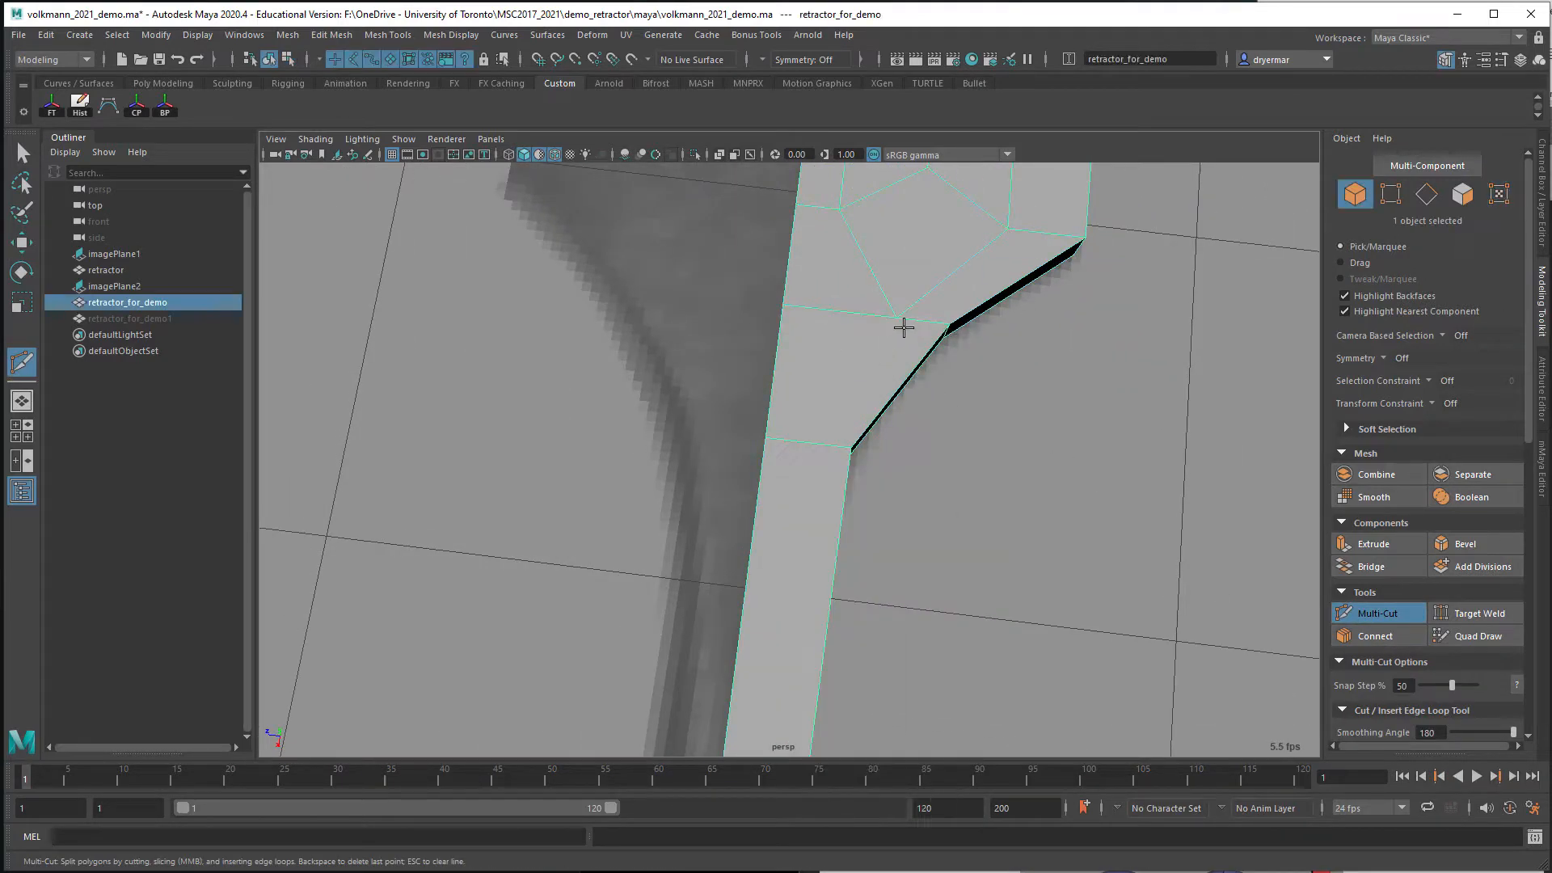
left_click(1367, 616)
left_click(1367, 617)
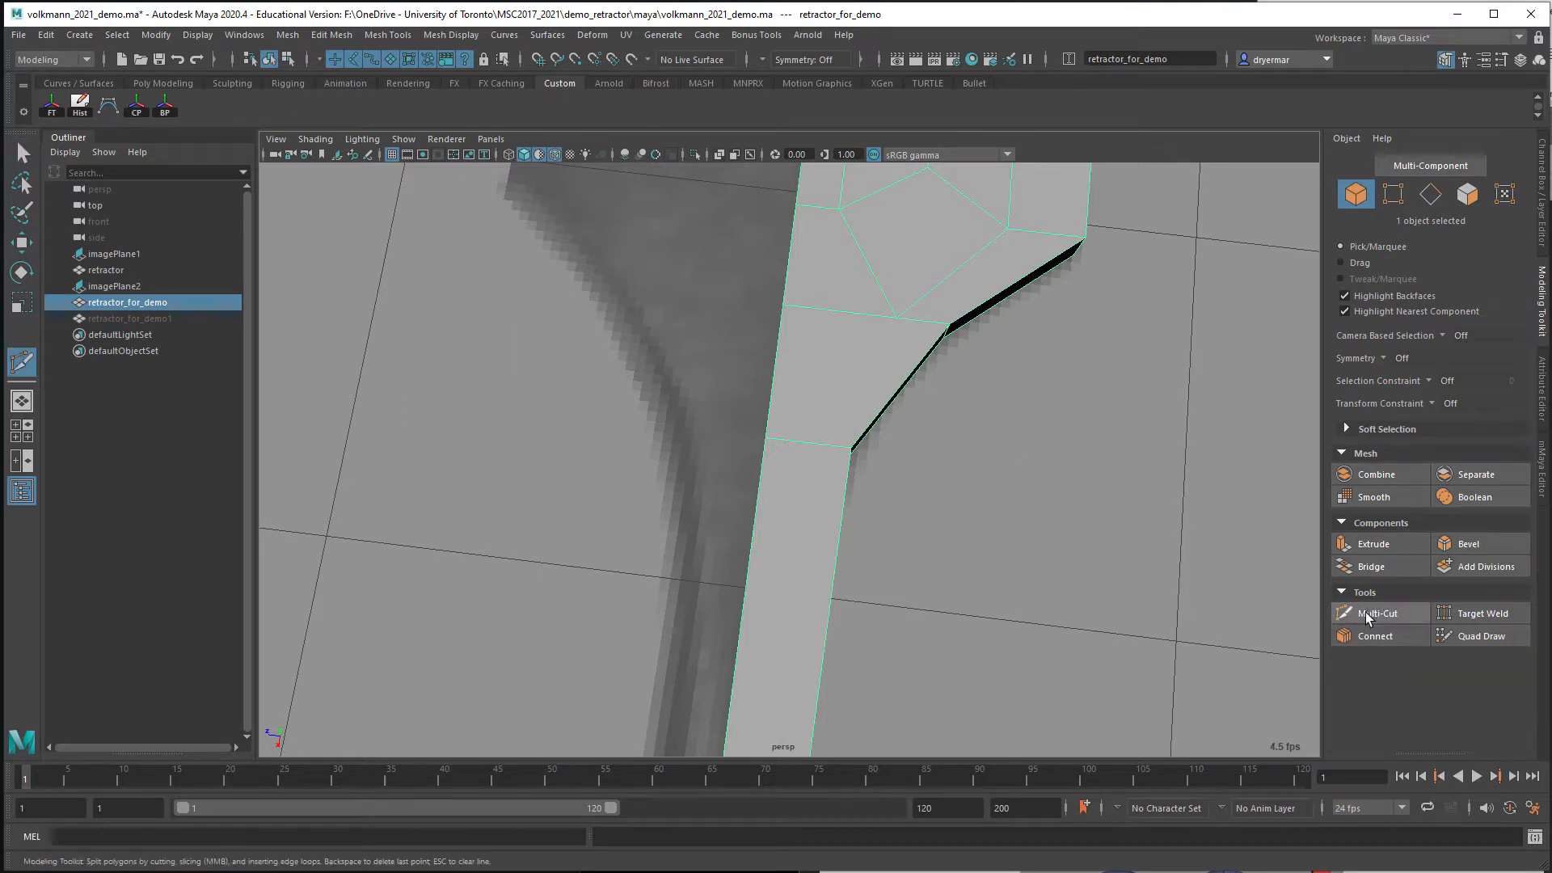
left_click(896, 318)
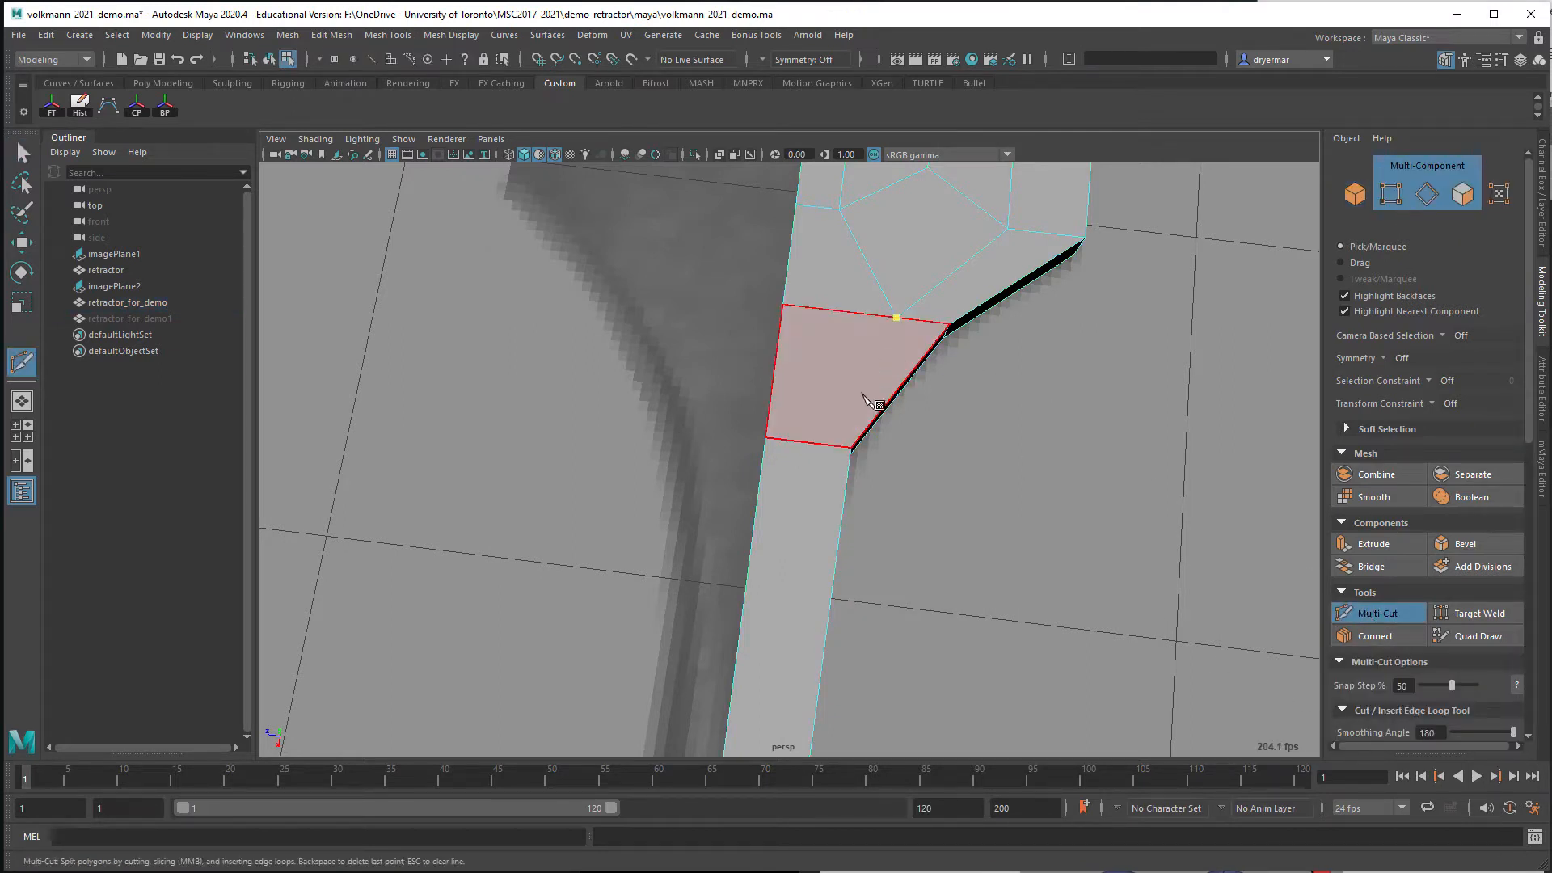
left_click(851, 447)
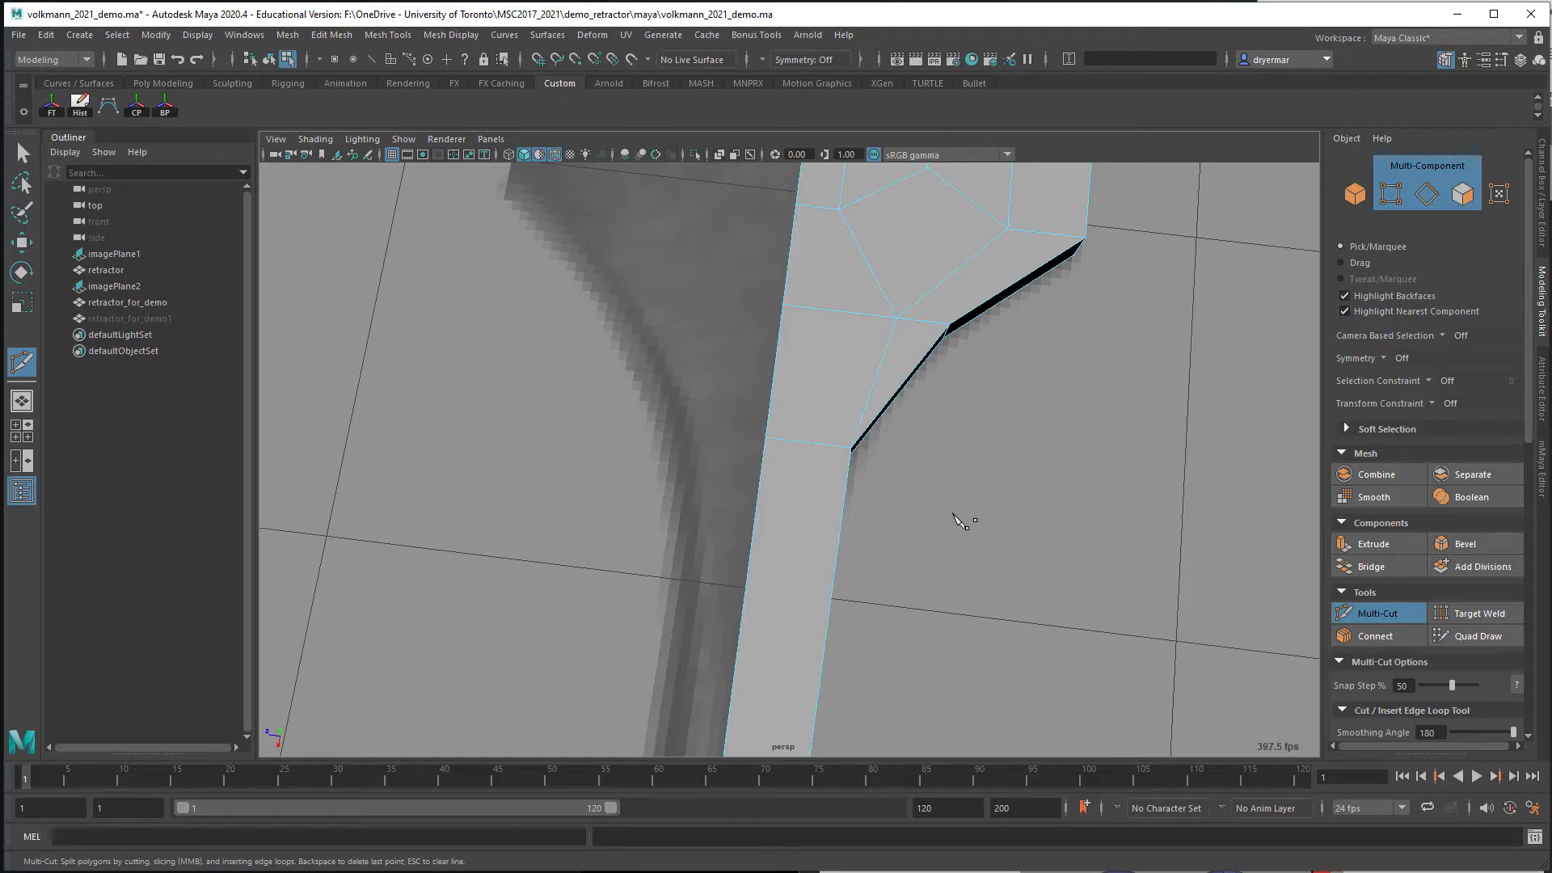
Examine the fork head's new top edge layout, the retractor's side profile and the underside of the head
left_click_drag(960, 521, 824, 429, "alt")
middle_click_drag(824, 429, 914, 458, "alt")
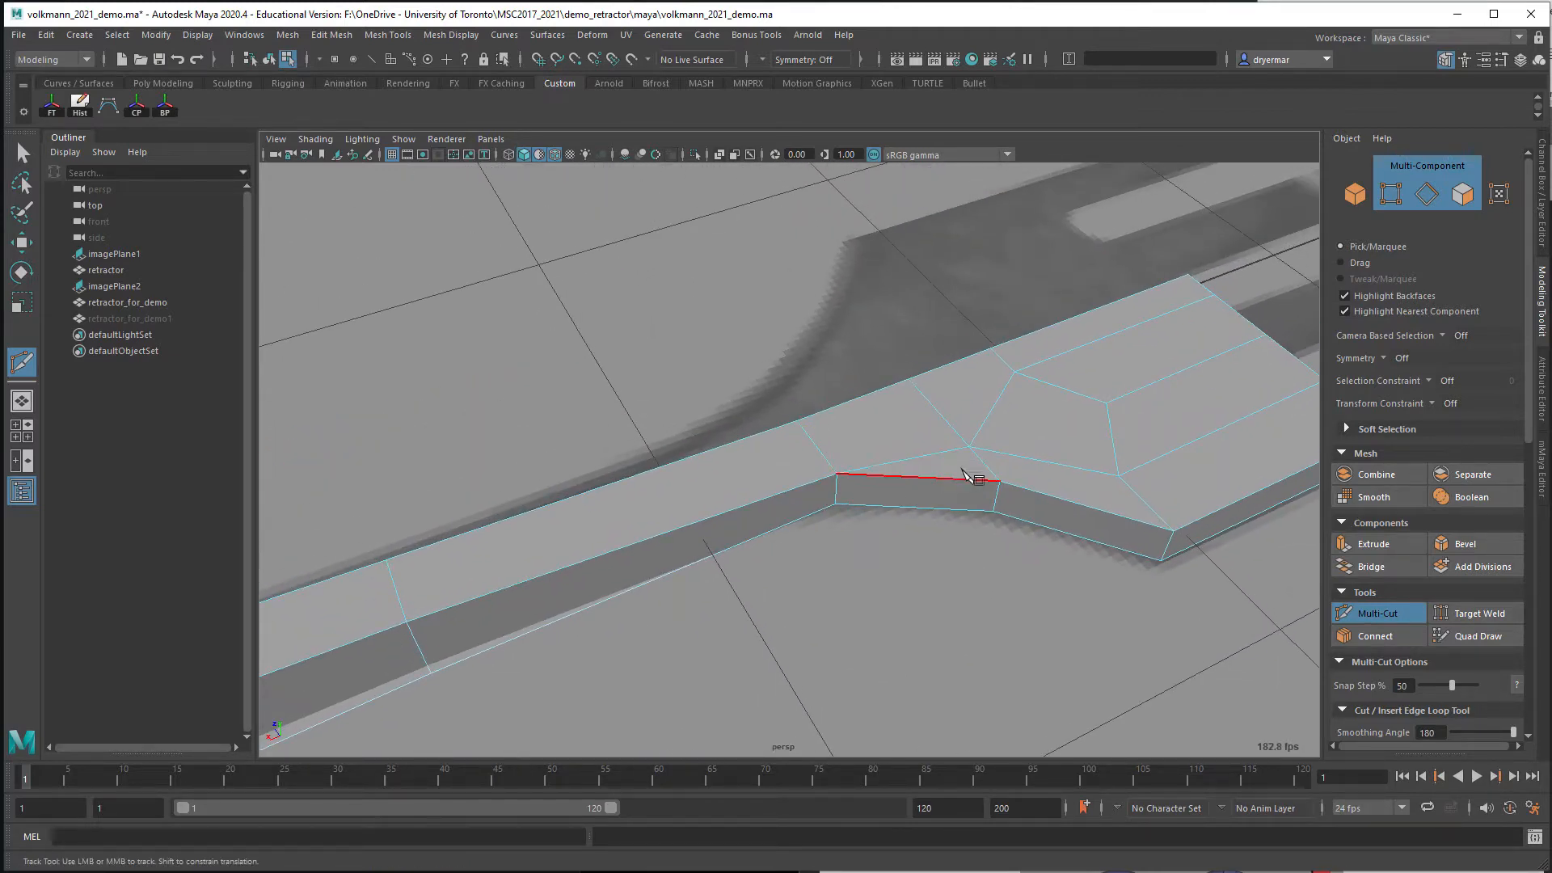
left_click_drag(951, 509, 1060, 526, "alt")
middle_click_drag(1032, 497, 1007, 603, "alt")
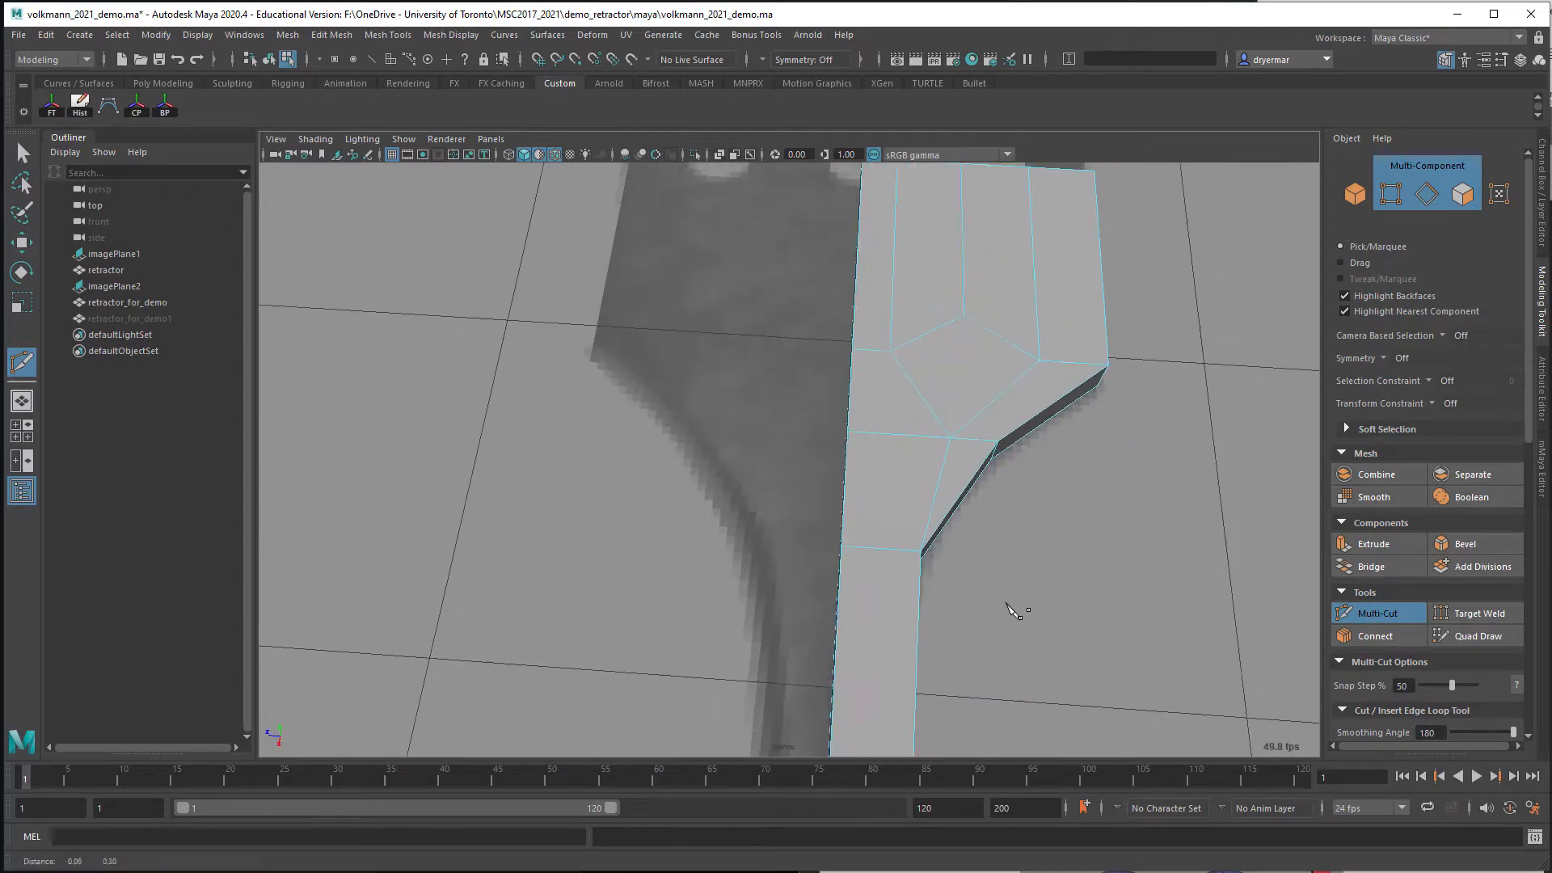
left_click_drag(1014, 612, 804, 634, "alt")
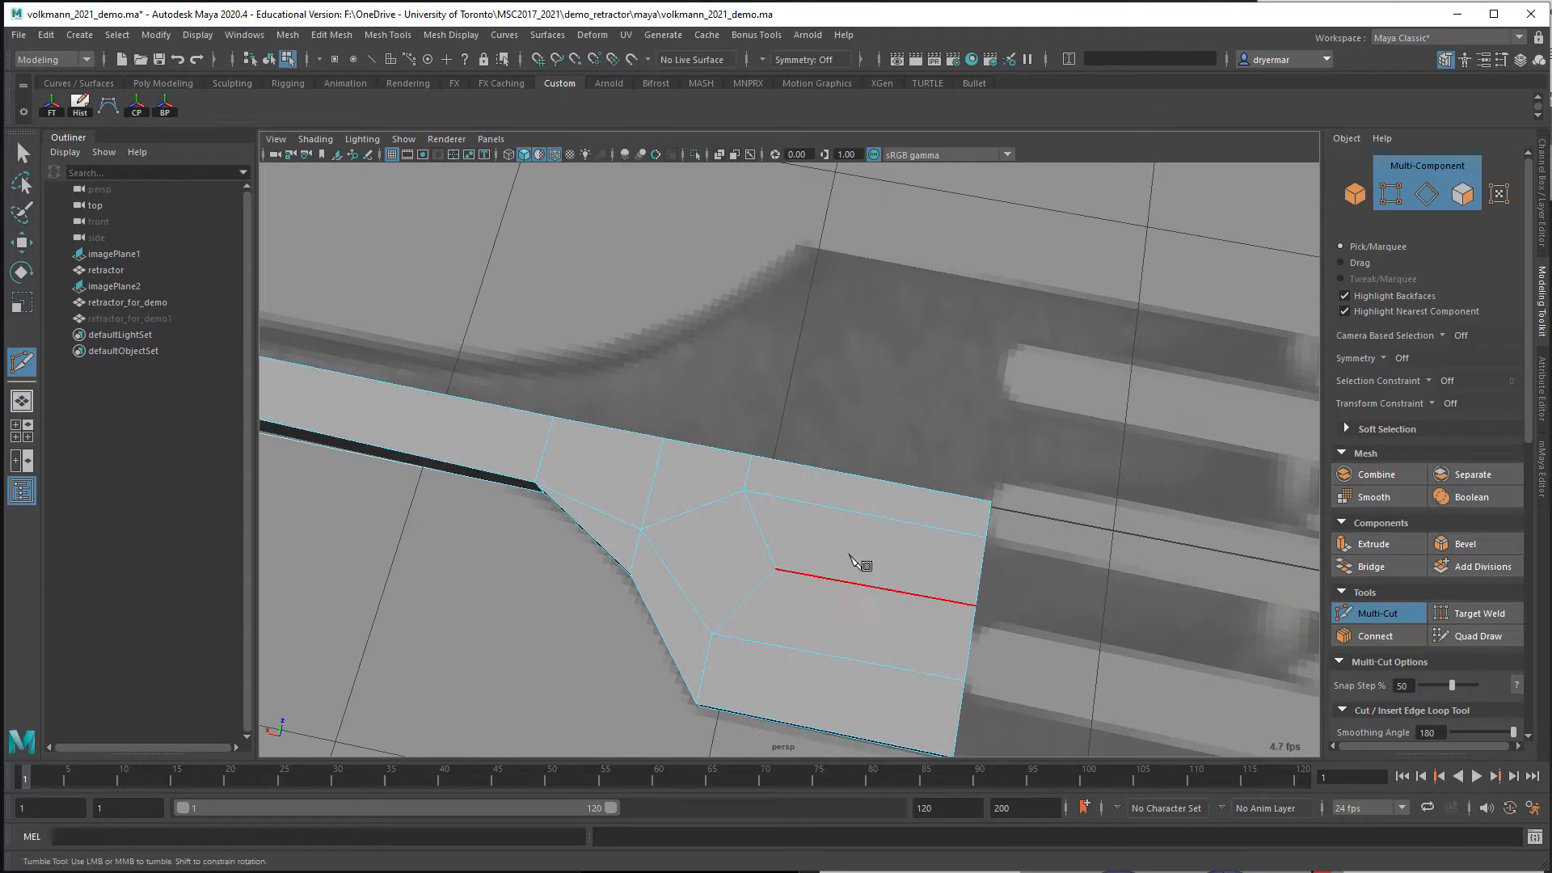
right_click_drag(847, 556, 635, 474, "alt")
left_click_drag(681, 517, 796, 460, "alt")
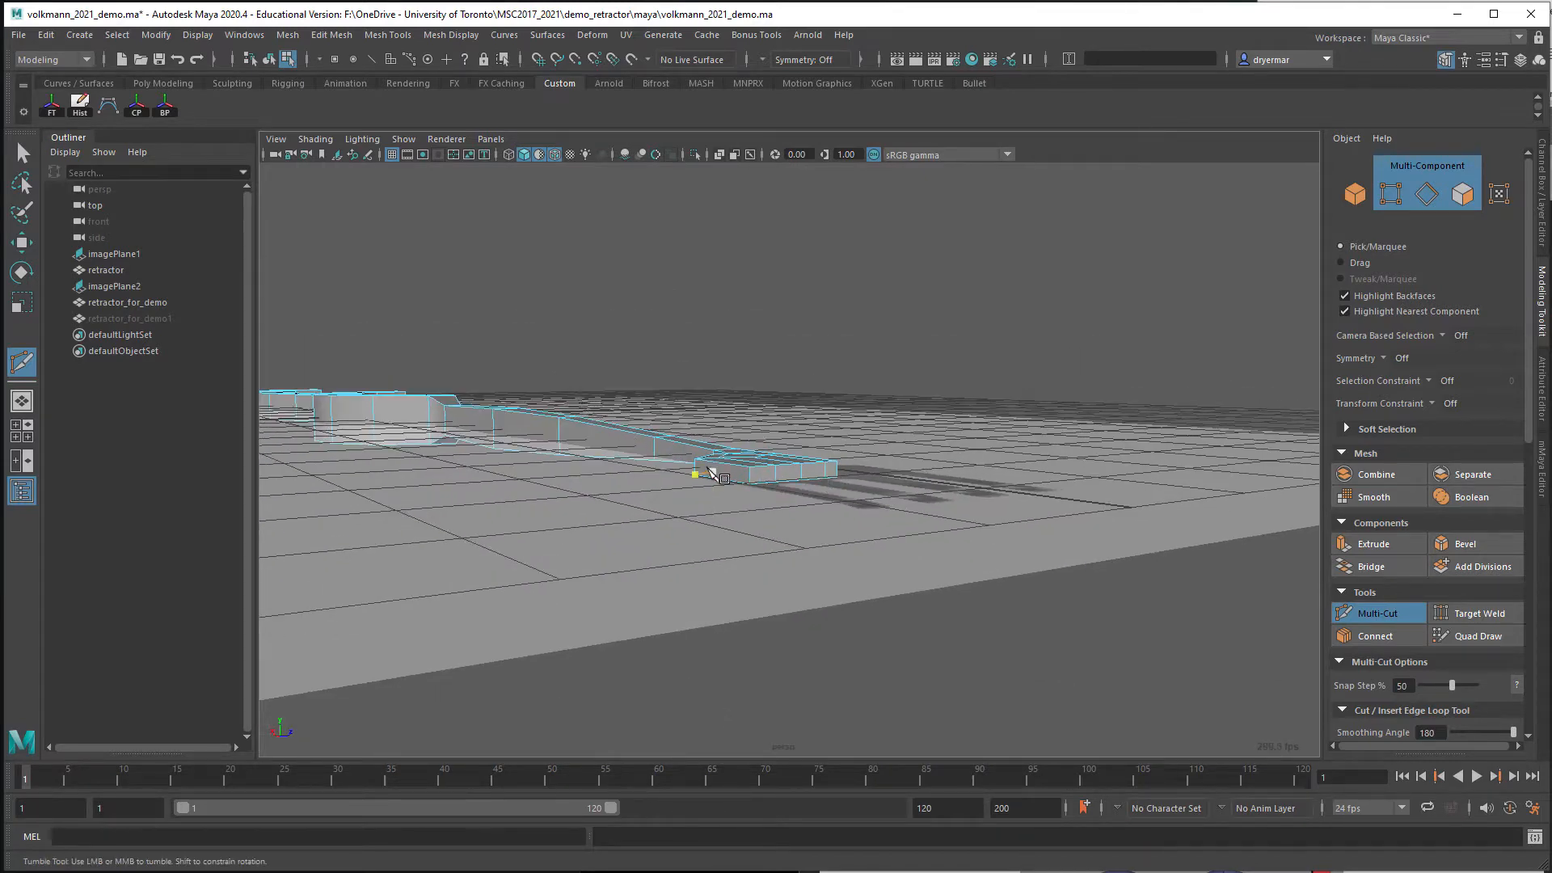
middle_click_drag(450, 424, 993, 487, "alt")
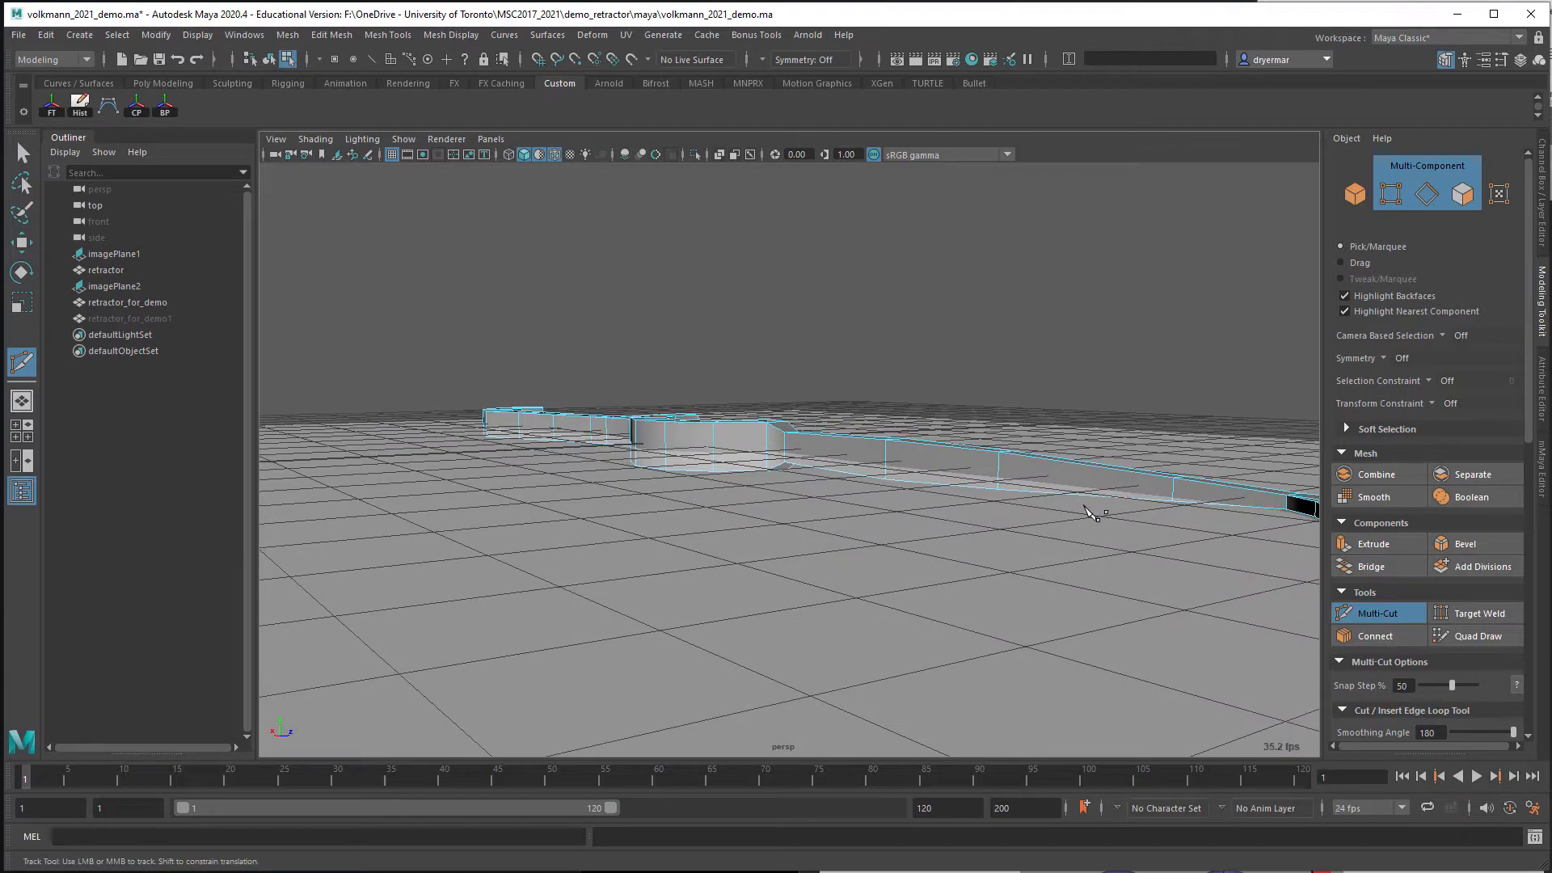
middle_click_drag(1158, 508, 1052, 445, "alt")
left_click_drag(1052, 444, 959, 399, "alt")
right_click_drag(887, 388, 1095, 537, "alt")
left_click_drag(1094, 536, 856, 596, "alt")
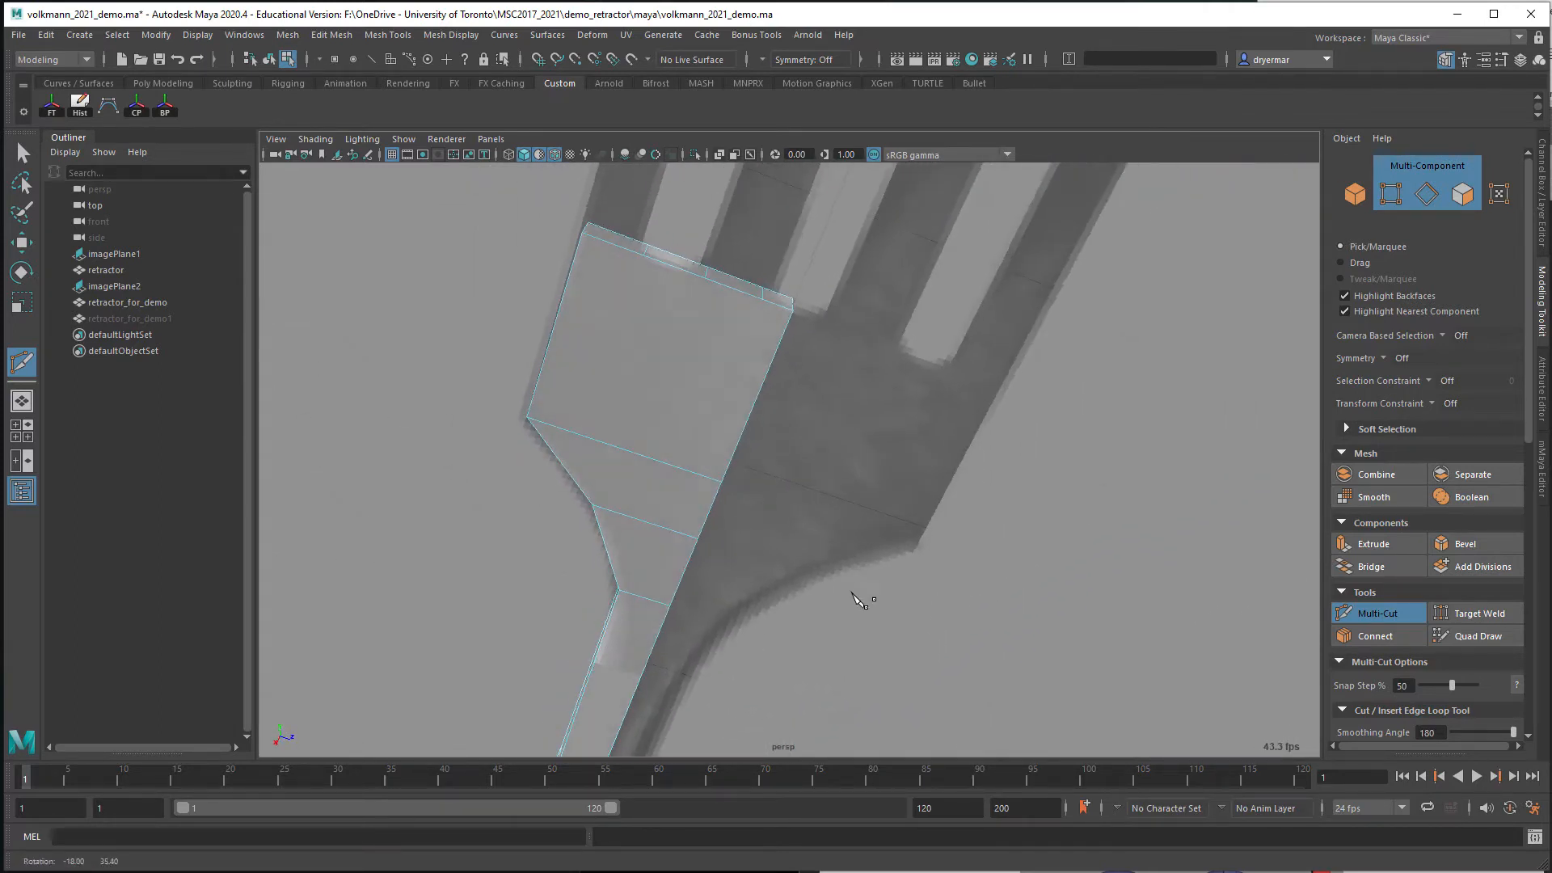
Cut three lengthwise edges on the underside of the fork head from the prong end to the first crosswise edge
left_click(644, 257)
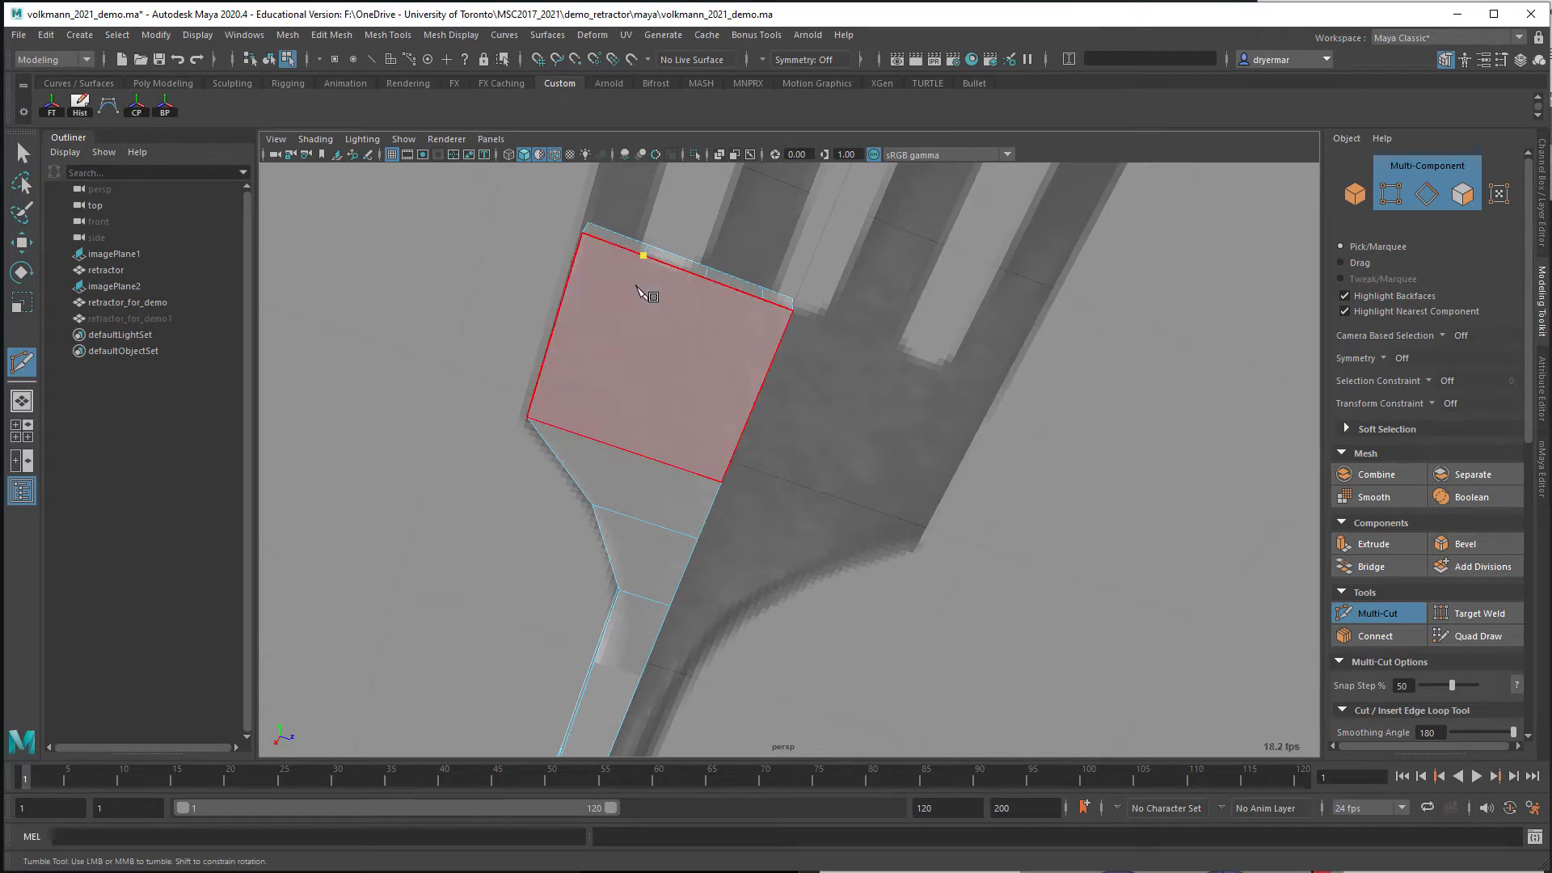
left_click(588, 439)
key("Return")
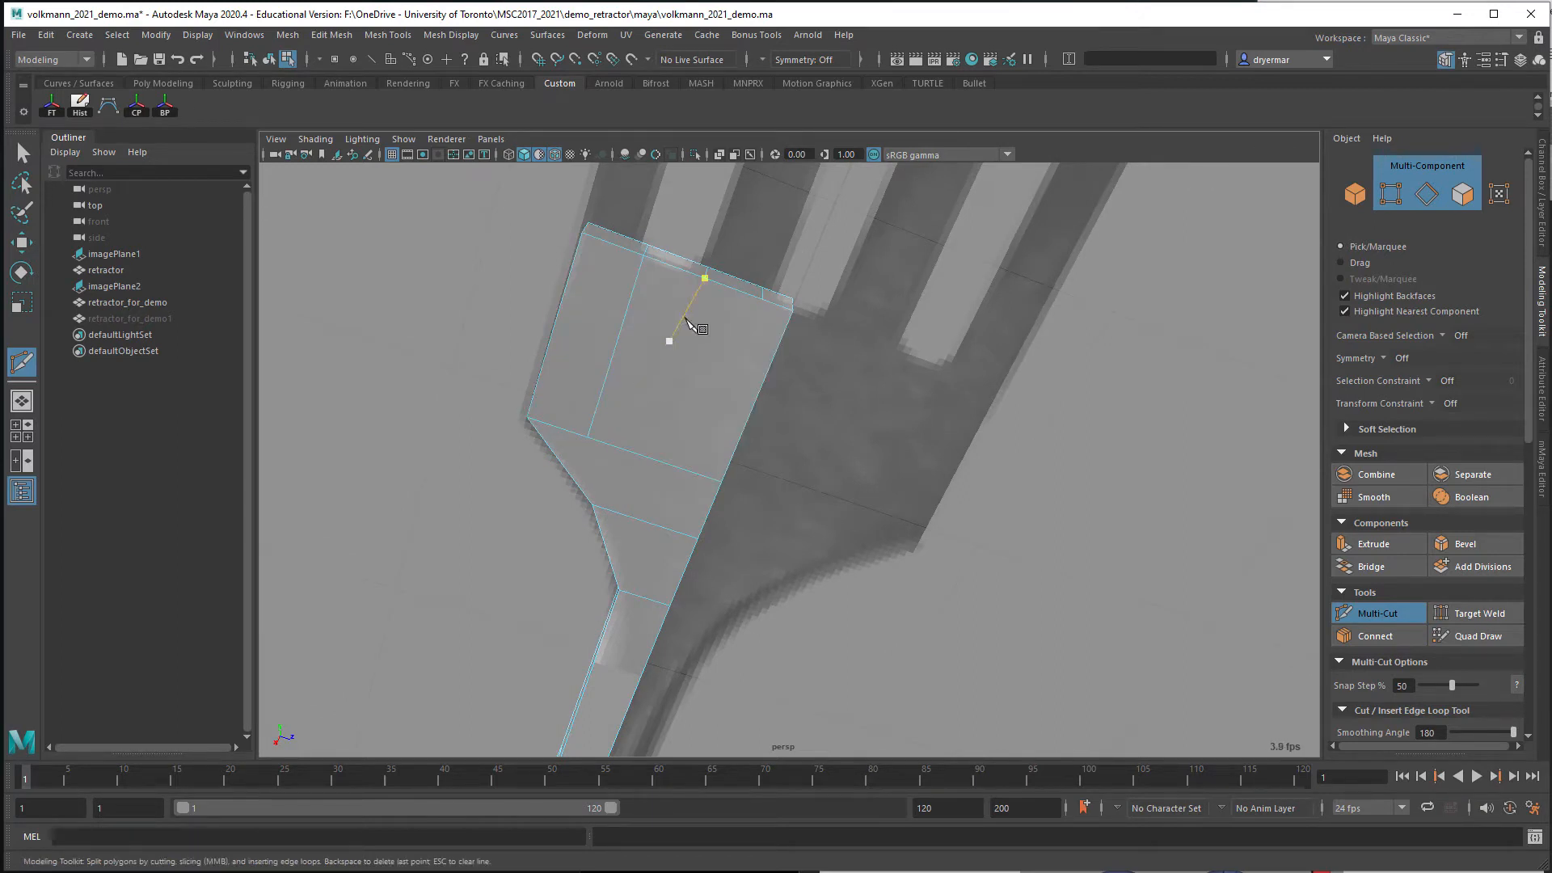
left_click(644, 456)
key("Return")
left_click(762, 300)
left_click(694, 471)
Cut the underside's V through the next crosswise edge and continue from its apex to the outer corner where the neck meets the handle
left_click(588, 438)
left_click(638, 519)
left_click(620, 590)
right_click(621, 591)
right_click_drag(667, 568, 771, 571, "alt")
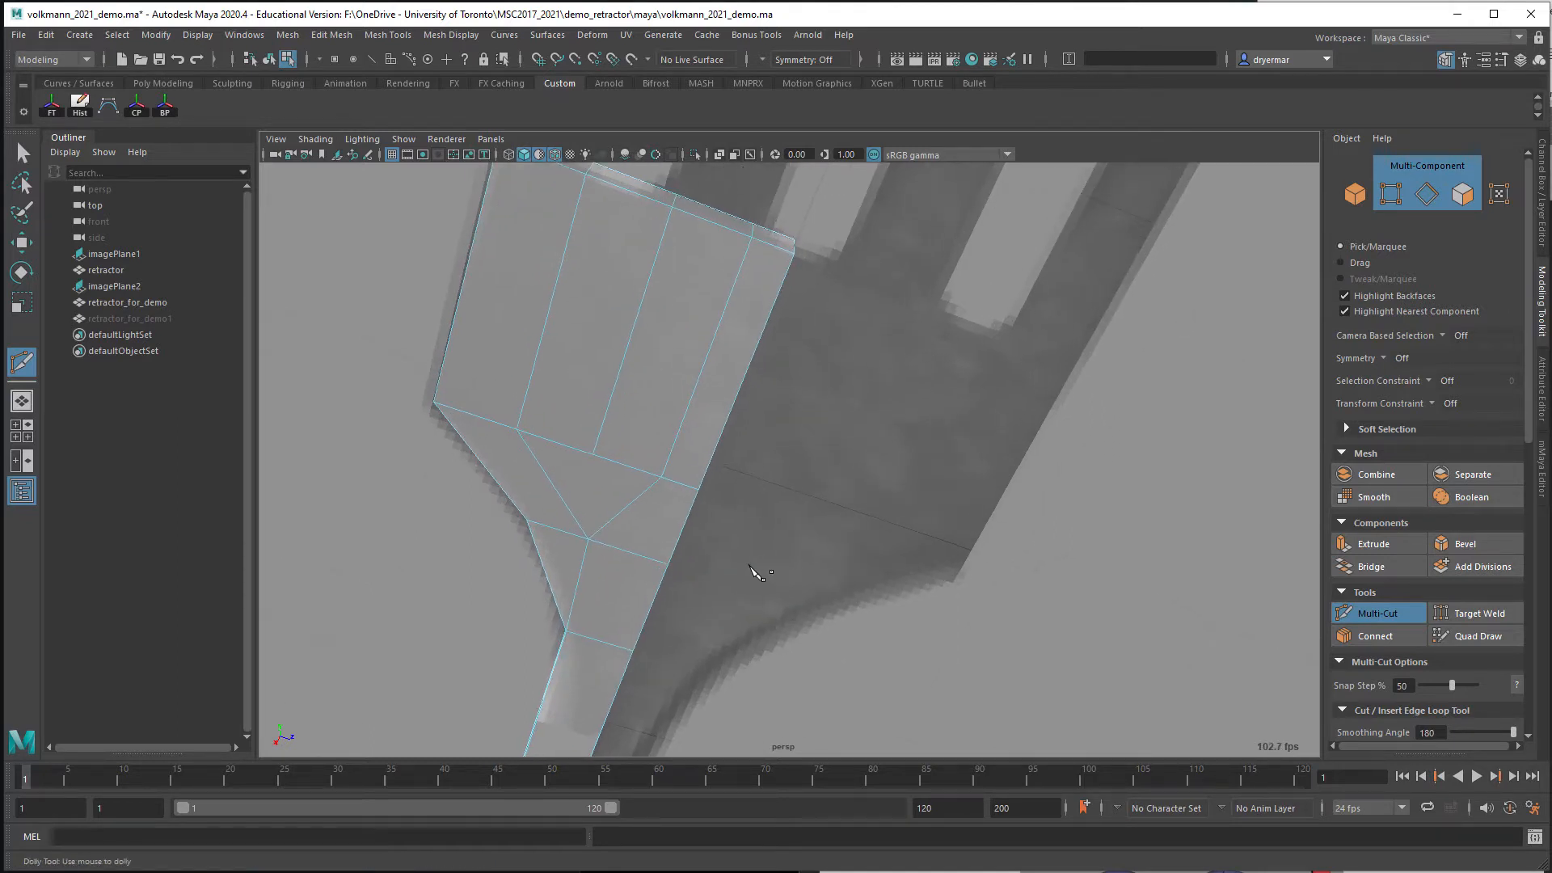
Move the rear vertex of the underside's middle cut toward the prongs to about X -9.12
key("w")
left_click_drag(637, 557, 644, 523, "alt")
right_click_drag(604, 506, 595, 412)
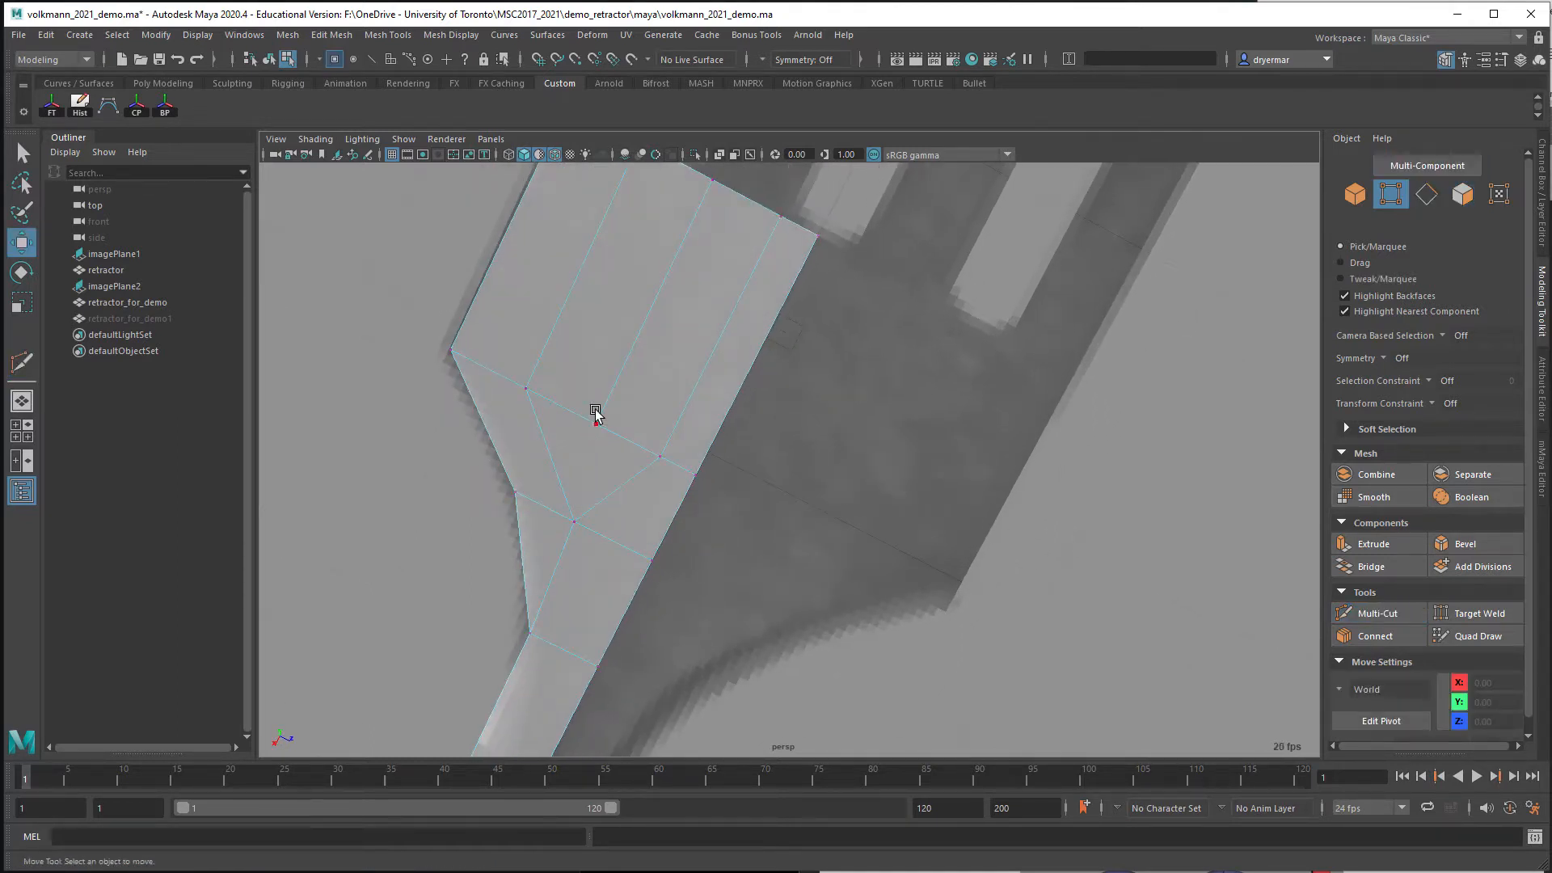
left_click(595, 417)
left_click_drag(572, 476, 587, 416)
Move the underside V's apex to about X -8.72, and the outer cut's rear vertices to about X -8.99, Z -0.51
left_click(574, 522)
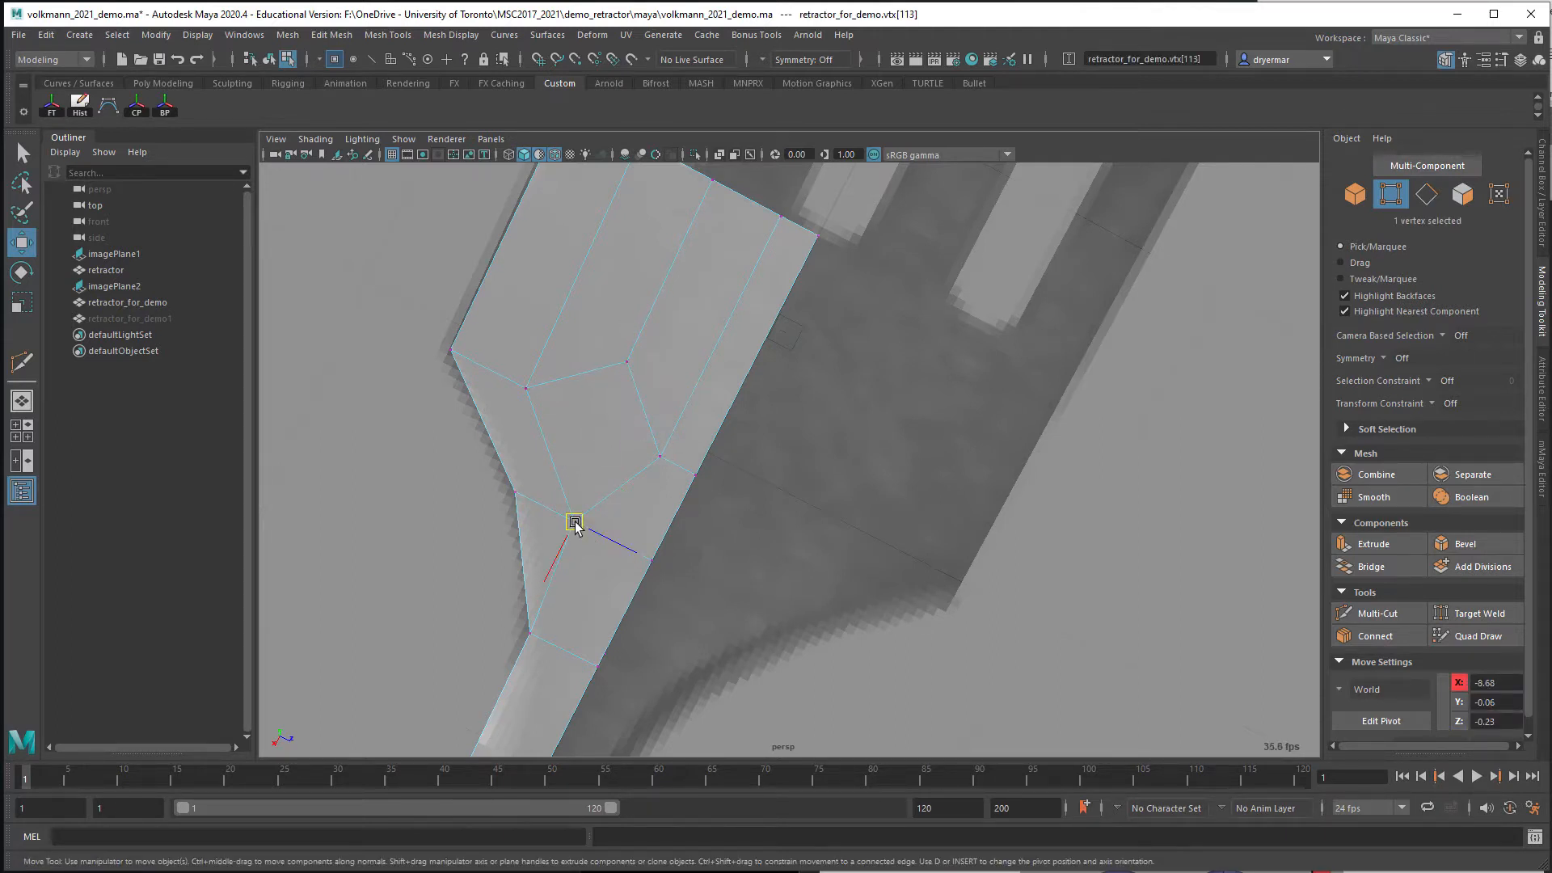
left_click_drag(575, 525, 574, 506)
middle_click_drag(792, 469, 809, 541, "alt")
right_click_drag(809, 541, 752, 516, "alt")
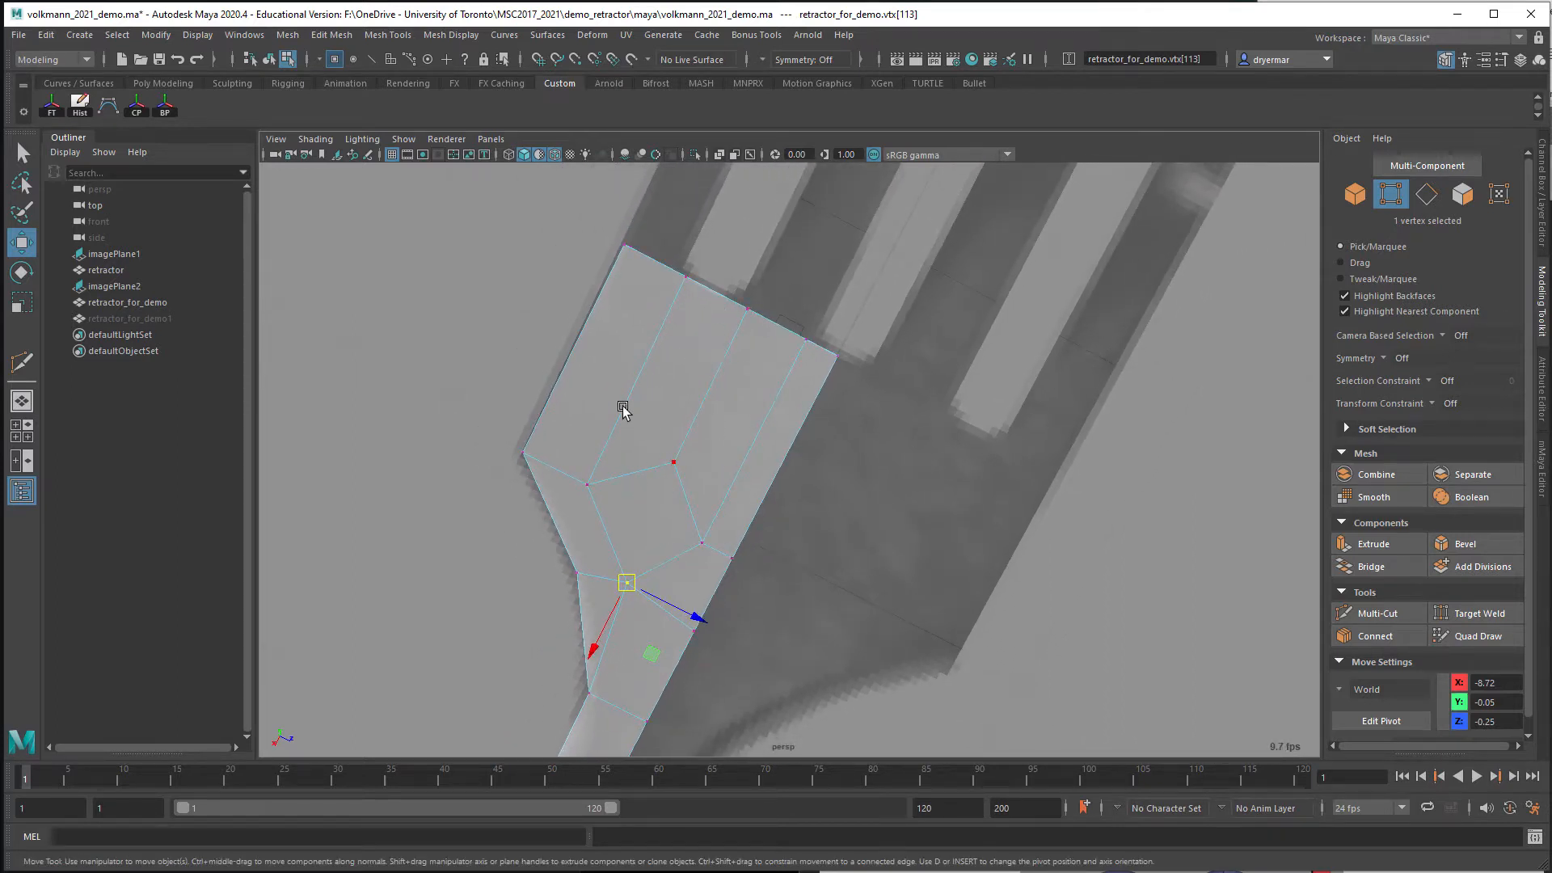
left_click(585, 484)
left_click_drag(588, 485, 596, 467)
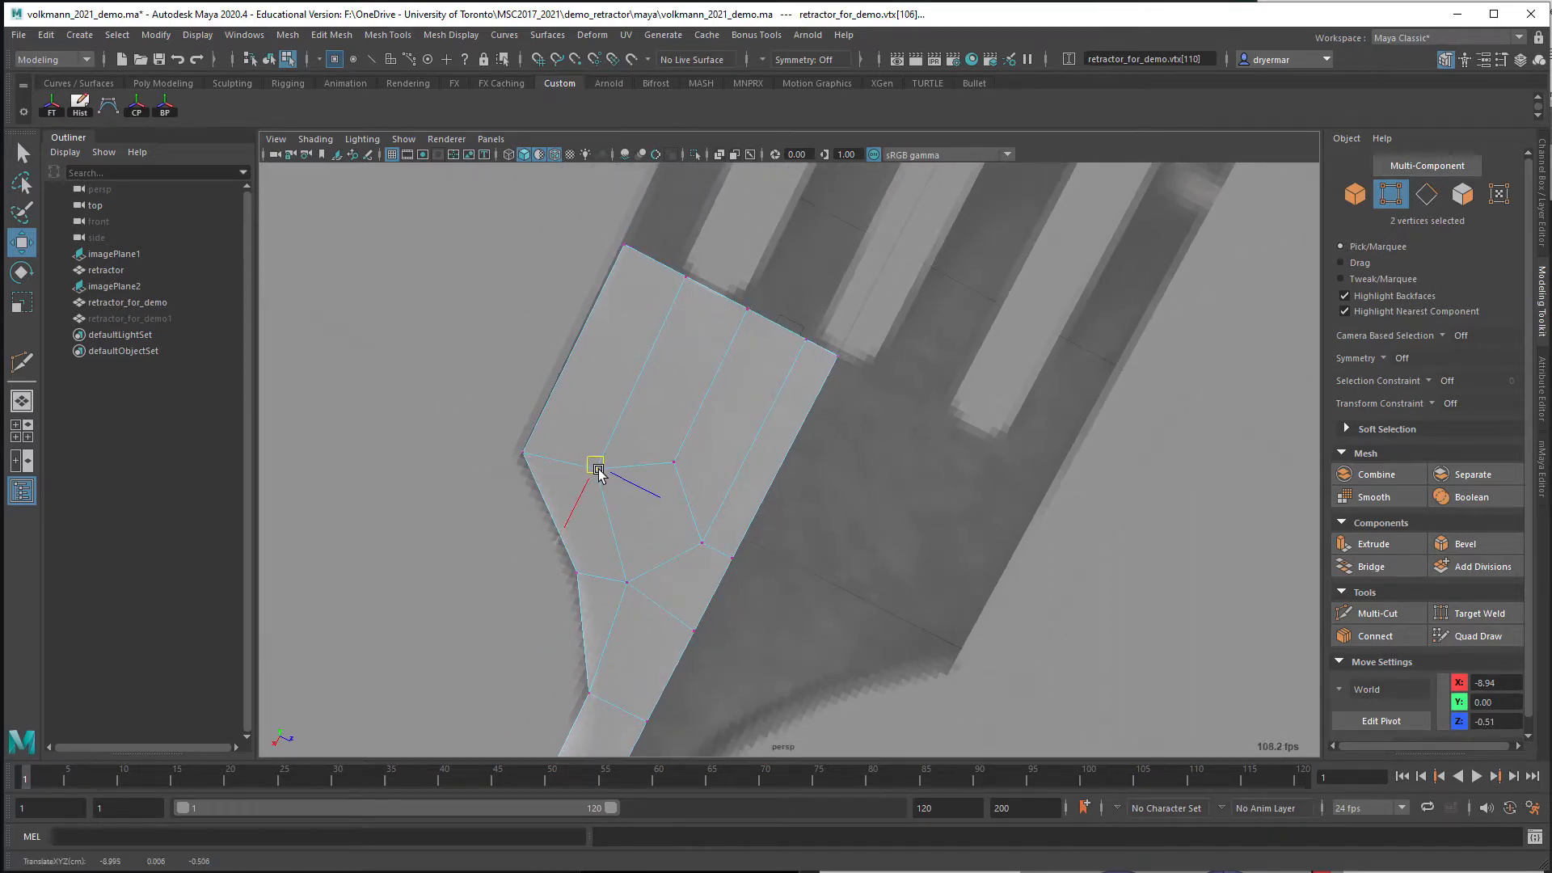
Align the middle cut's upper and lower rear vertices in the top view by scaling the pair flat along Z and X
left_click_drag(716, 461, 804, 537, "alt")
key("space")
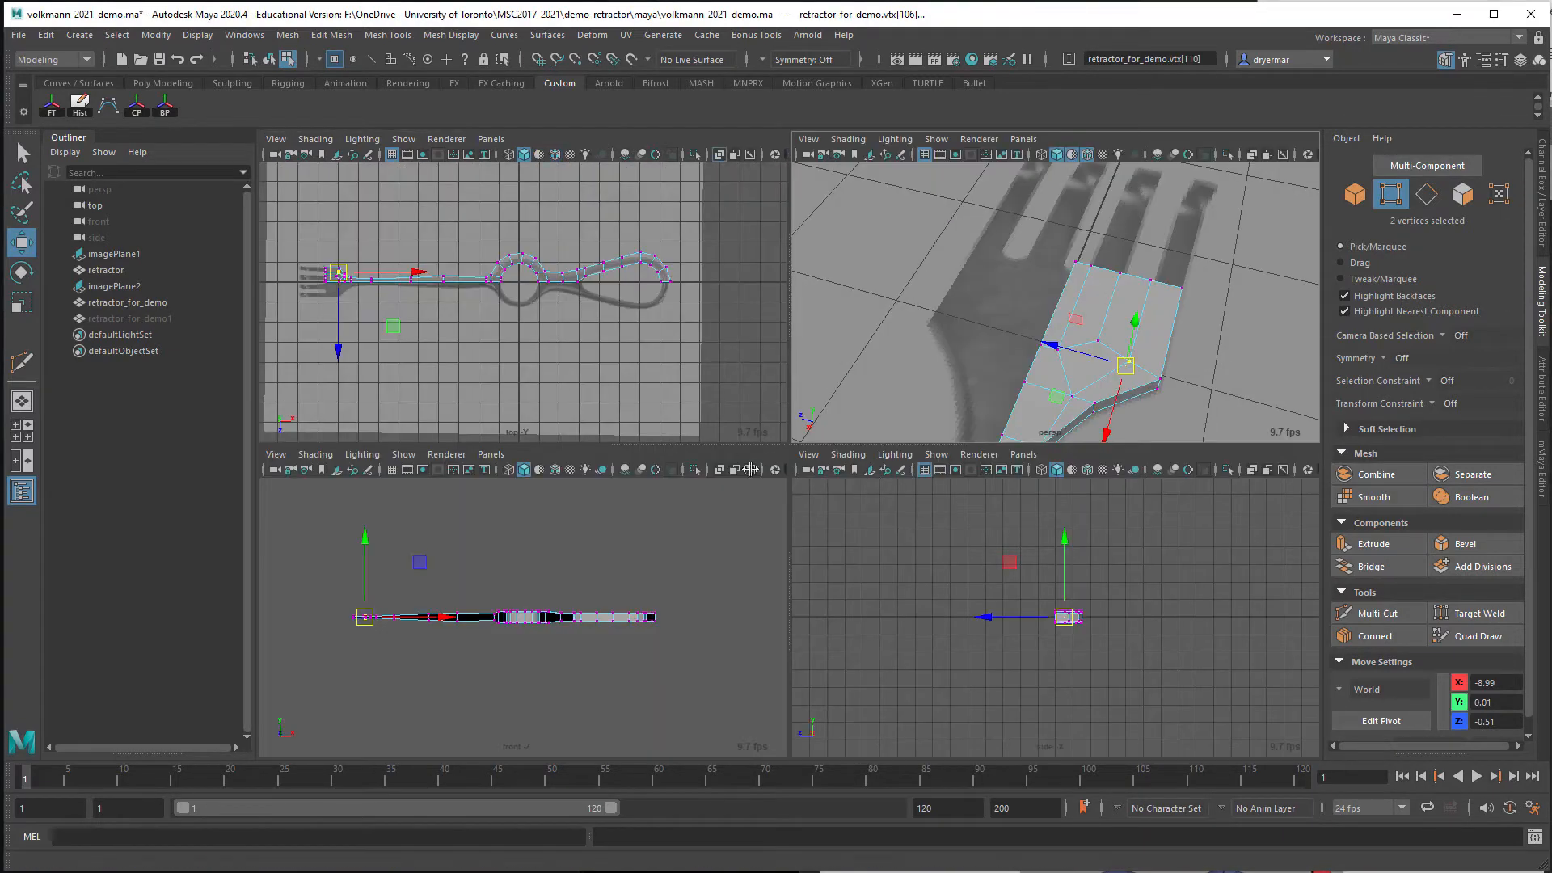
key("space")
right_click_drag(458, 421, 509, 416, "alt")
middle_click_drag(510, 416, 1091, 506, "alt")
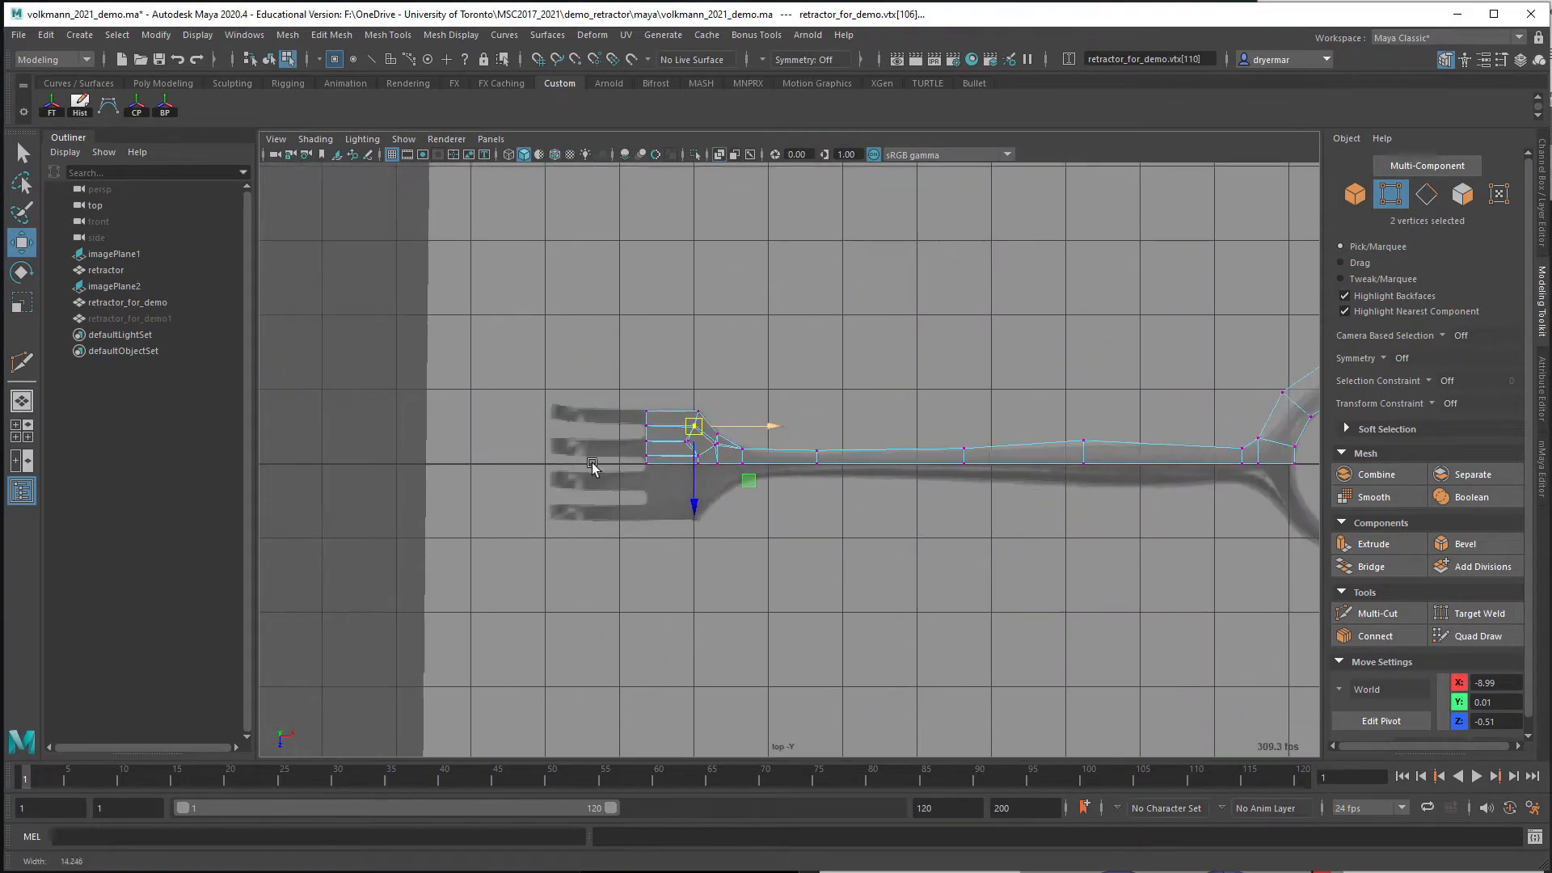
right_click_drag(593, 464, 683, 464, "alt")
middle_click_drag(683, 464, 897, 495, "alt")
right_click_drag(897, 495, 1147, 520, "alt")
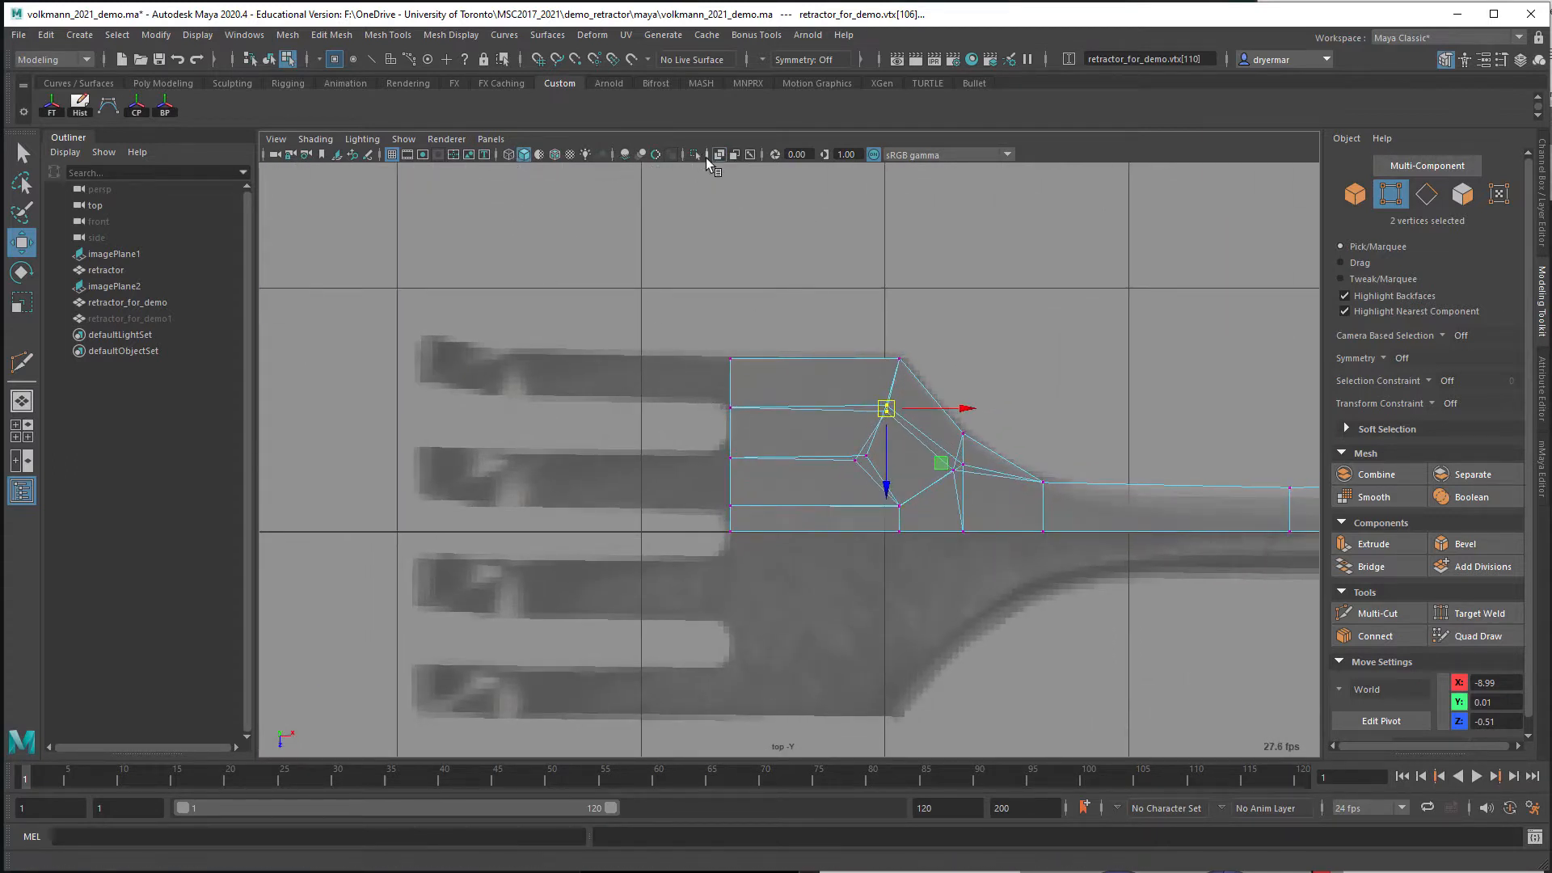
middle_click_drag(898, 424, 731, 404, "alt")
right_click_drag(565, 412, 717, 439, "alt")
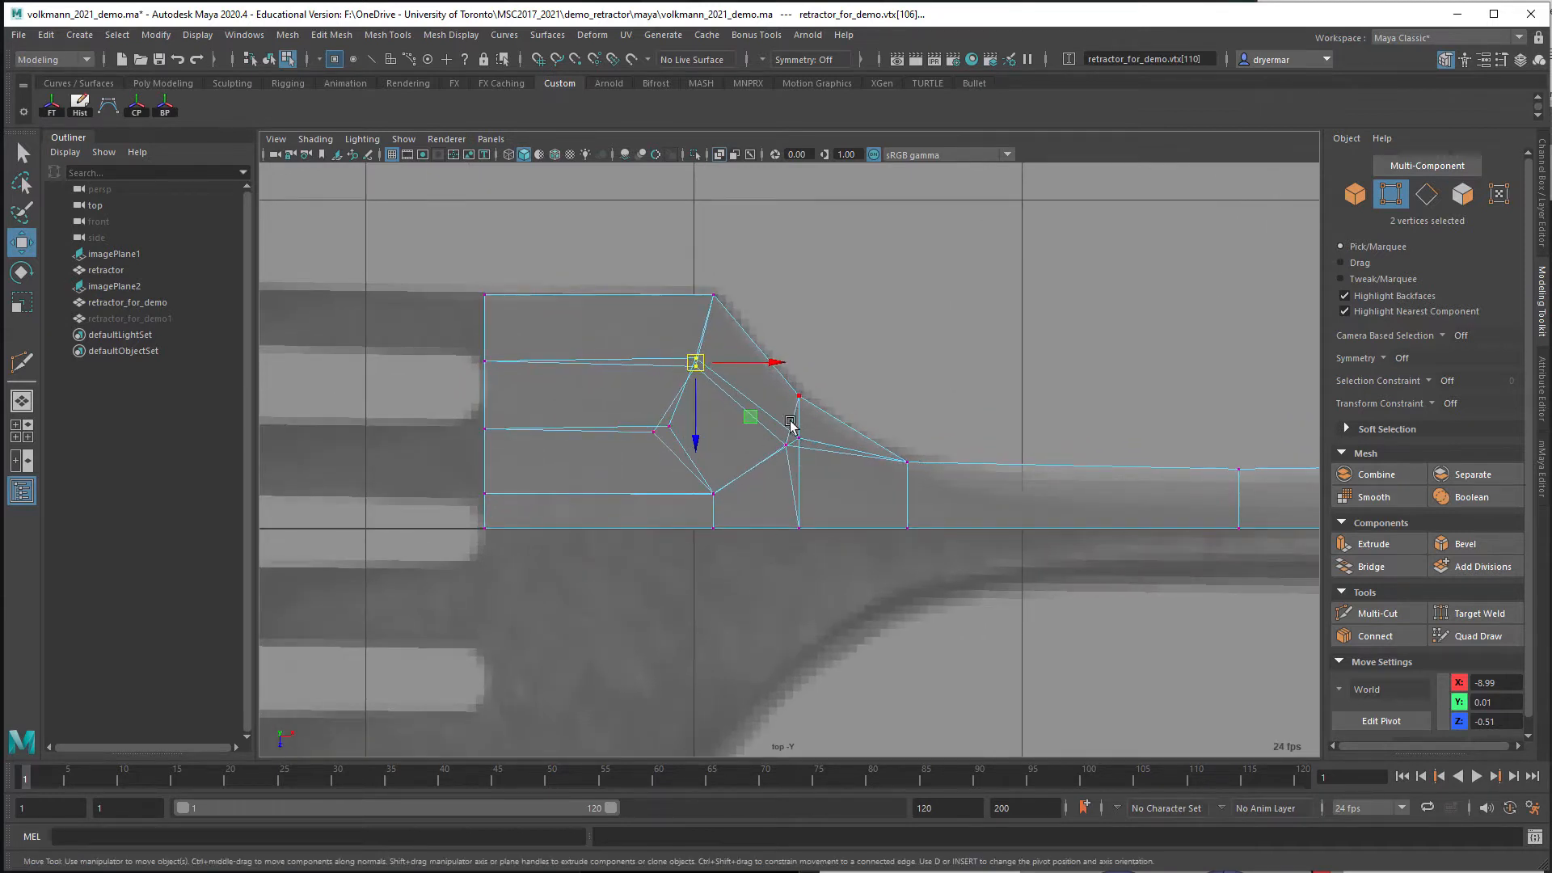
left_click(656, 432)
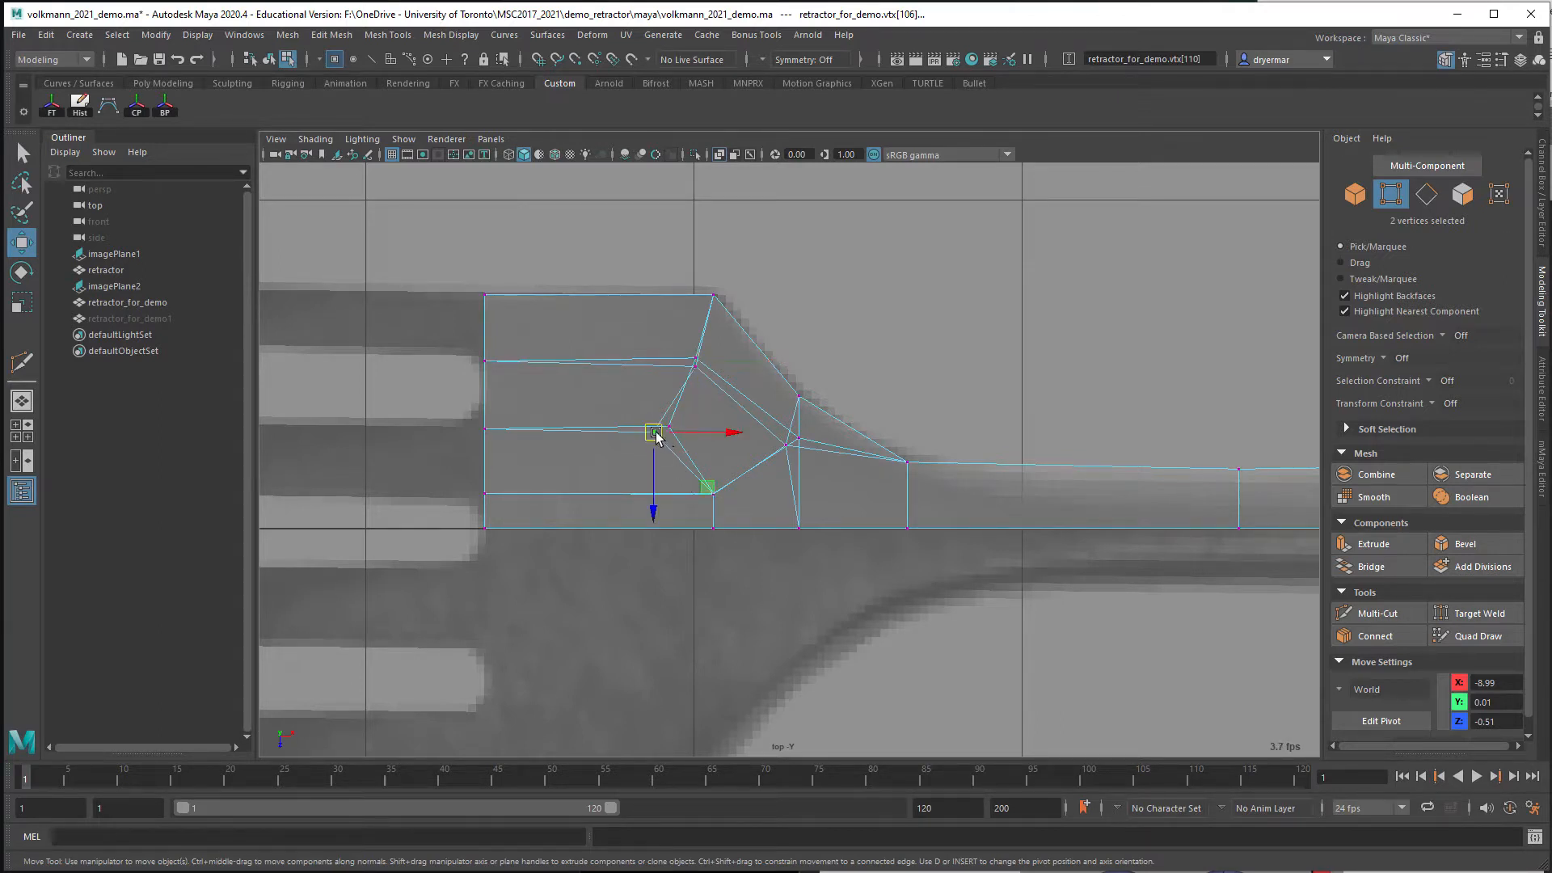
key("q")
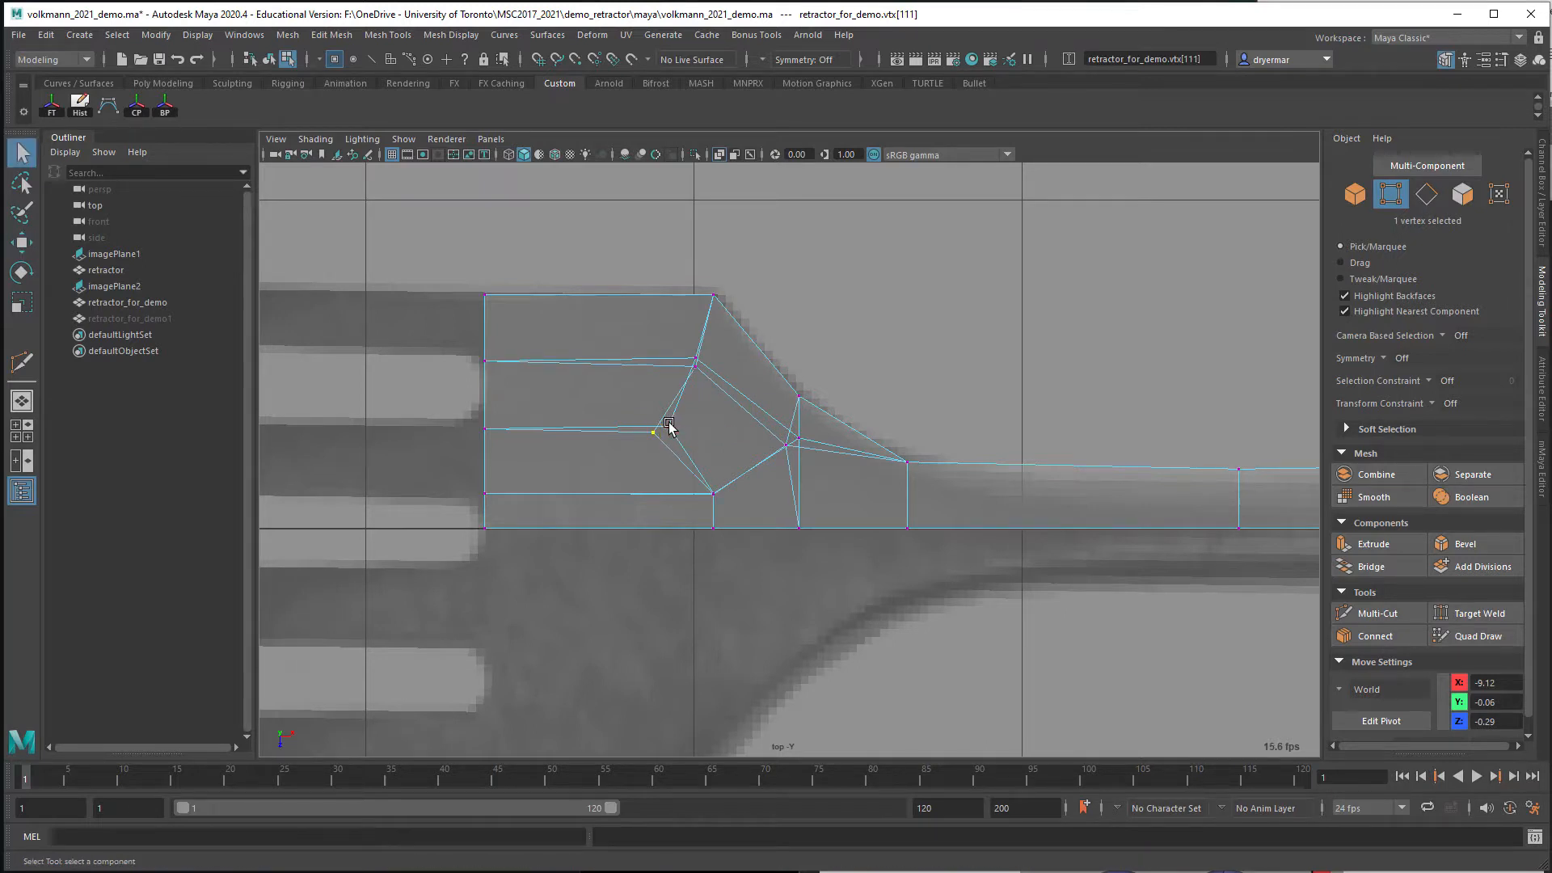
left_click(669, 428)
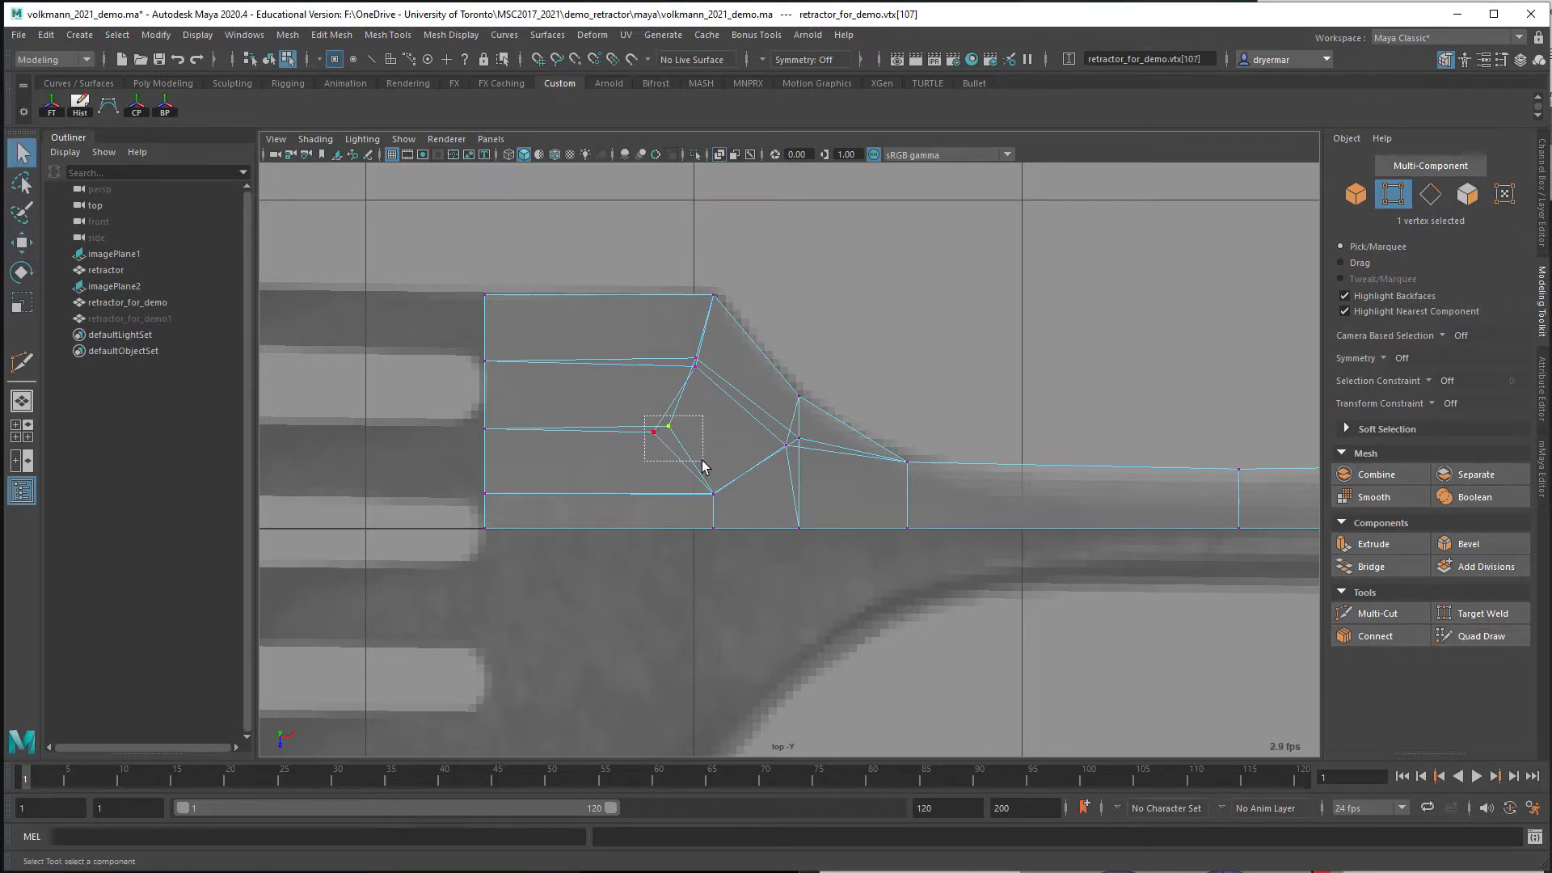
left_click(654, 432, "shift")
key("r")
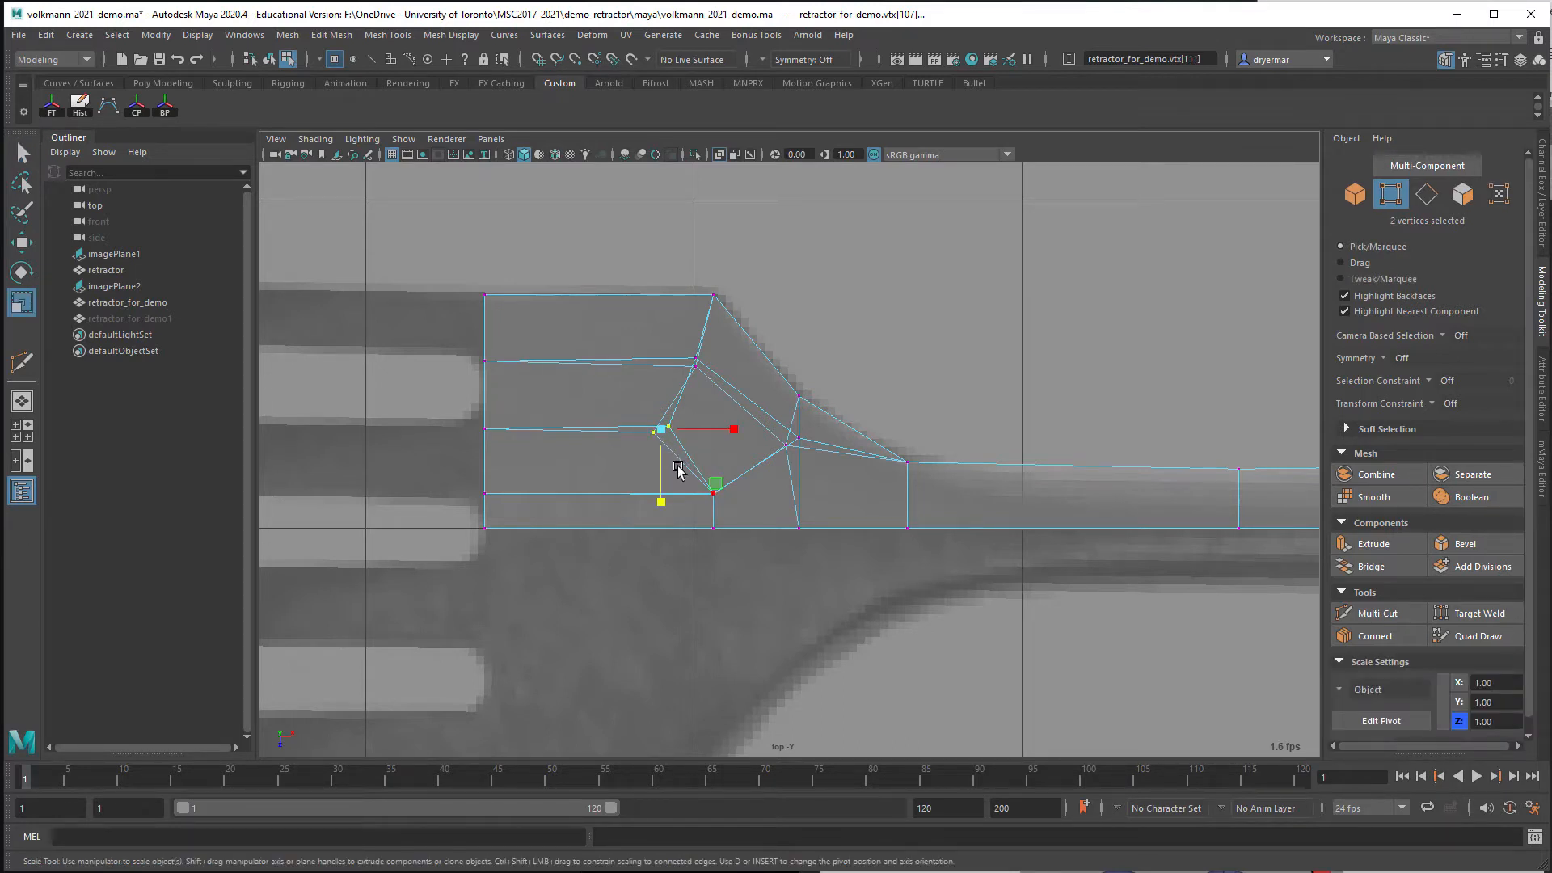
key("x")
left_click_drag(662, 502, 653, 374)
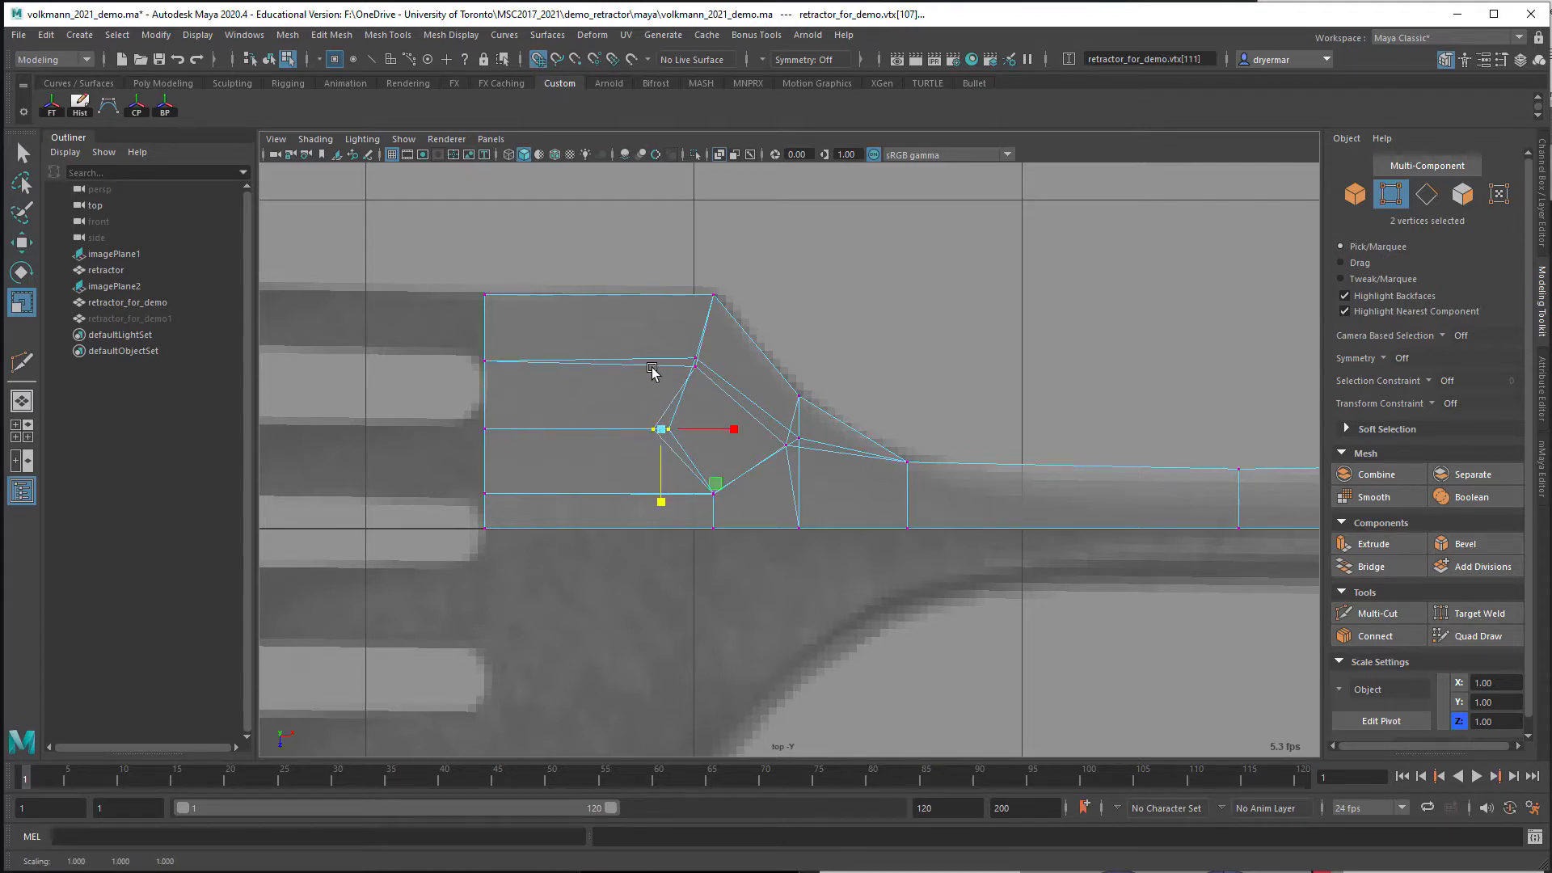
left_click(649, 371)
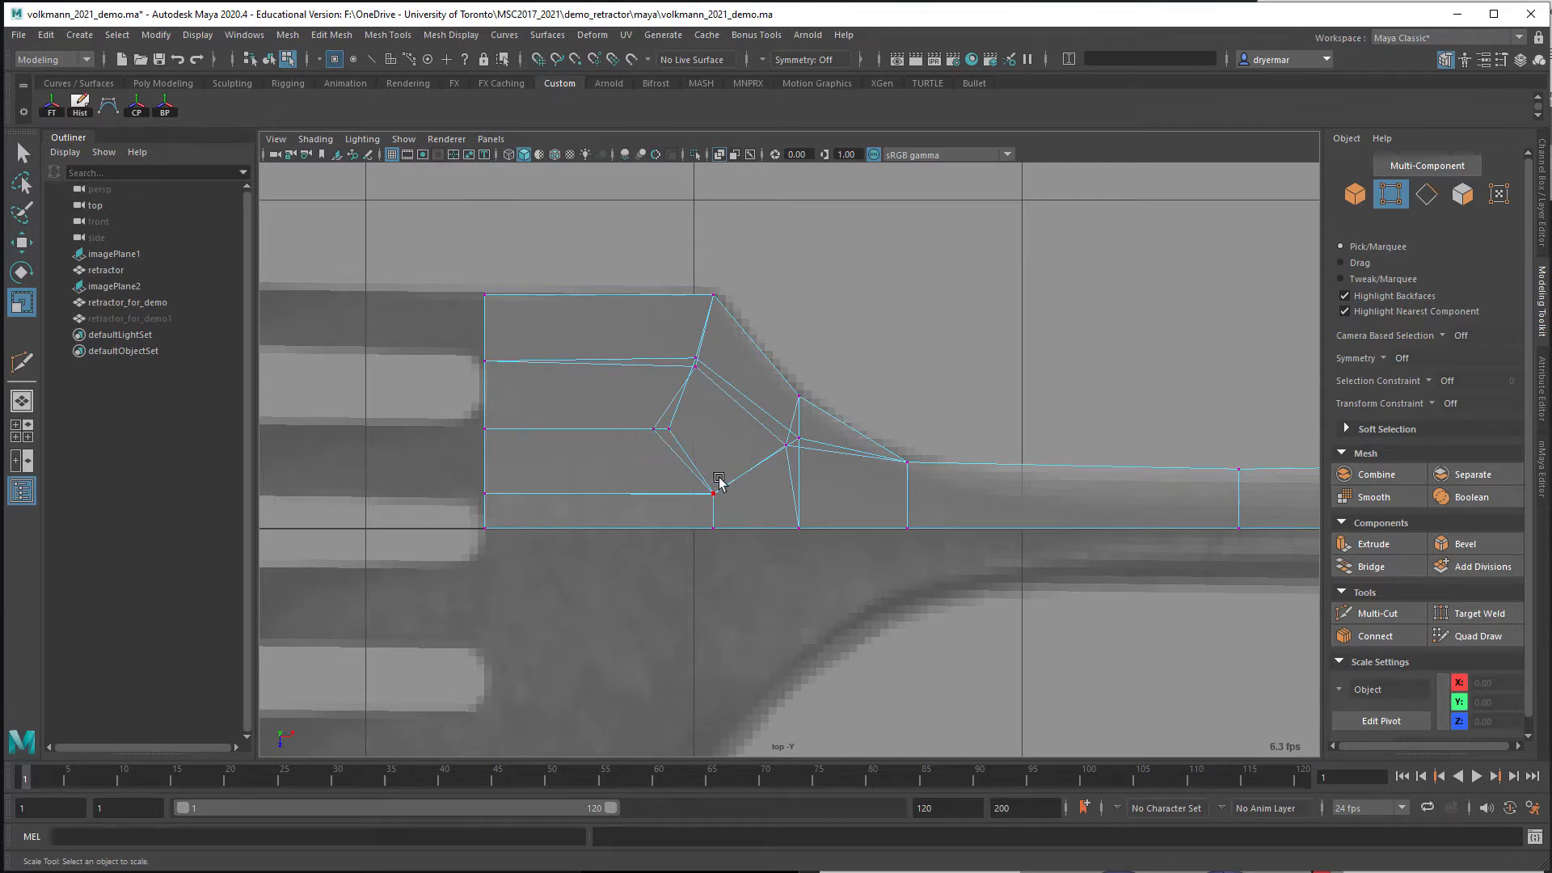
left_click_drag(641, 419, 568, 423)
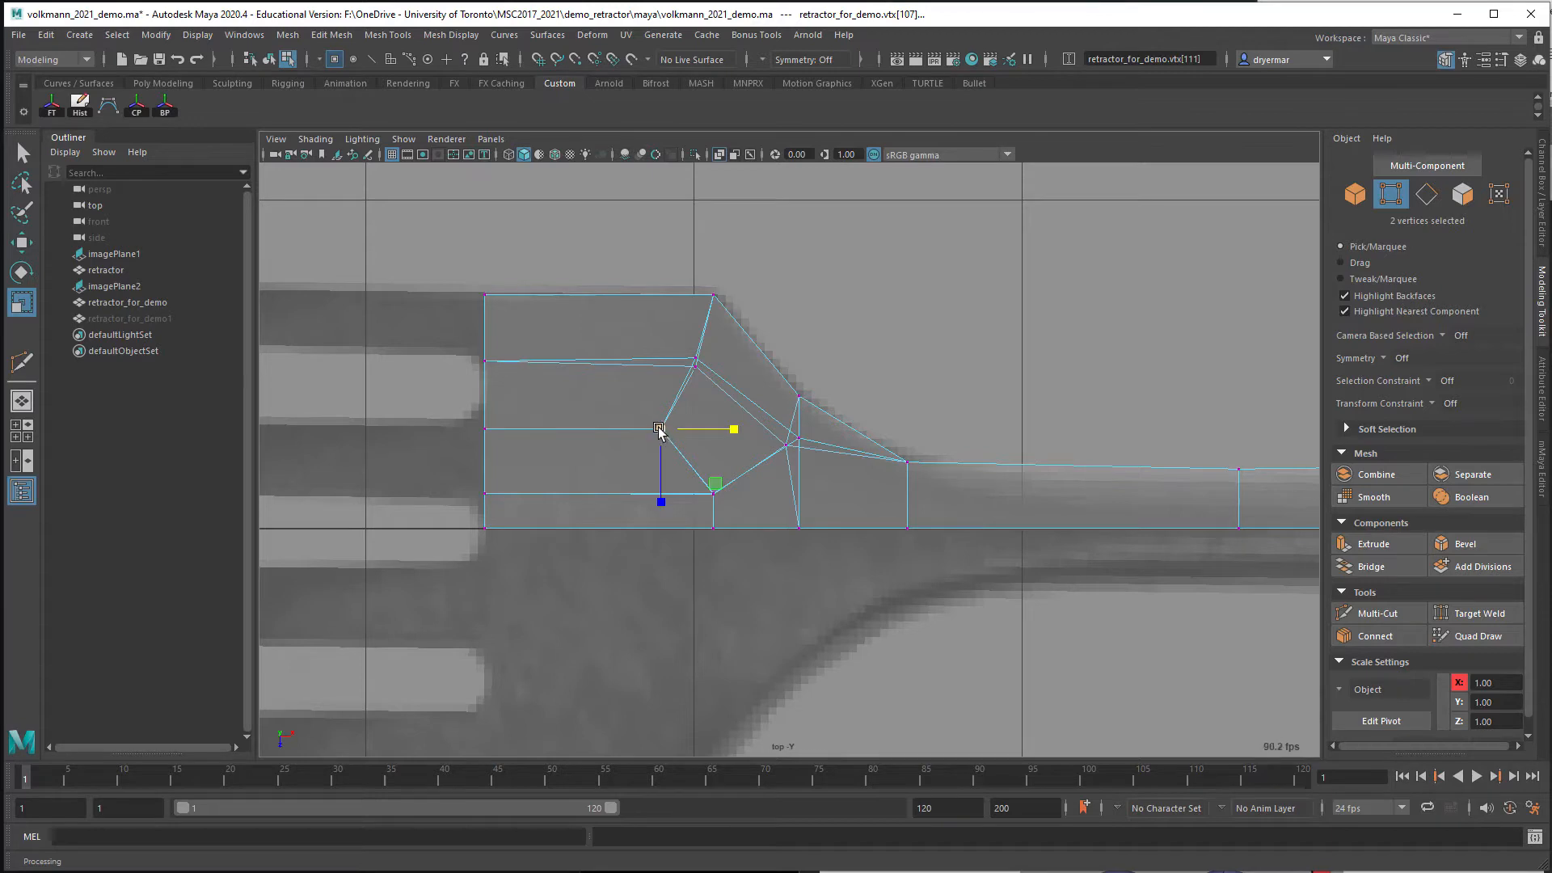
Try scaling the middle cut's rear vertex pair along Y in the perspective view, and undo it
key("space")
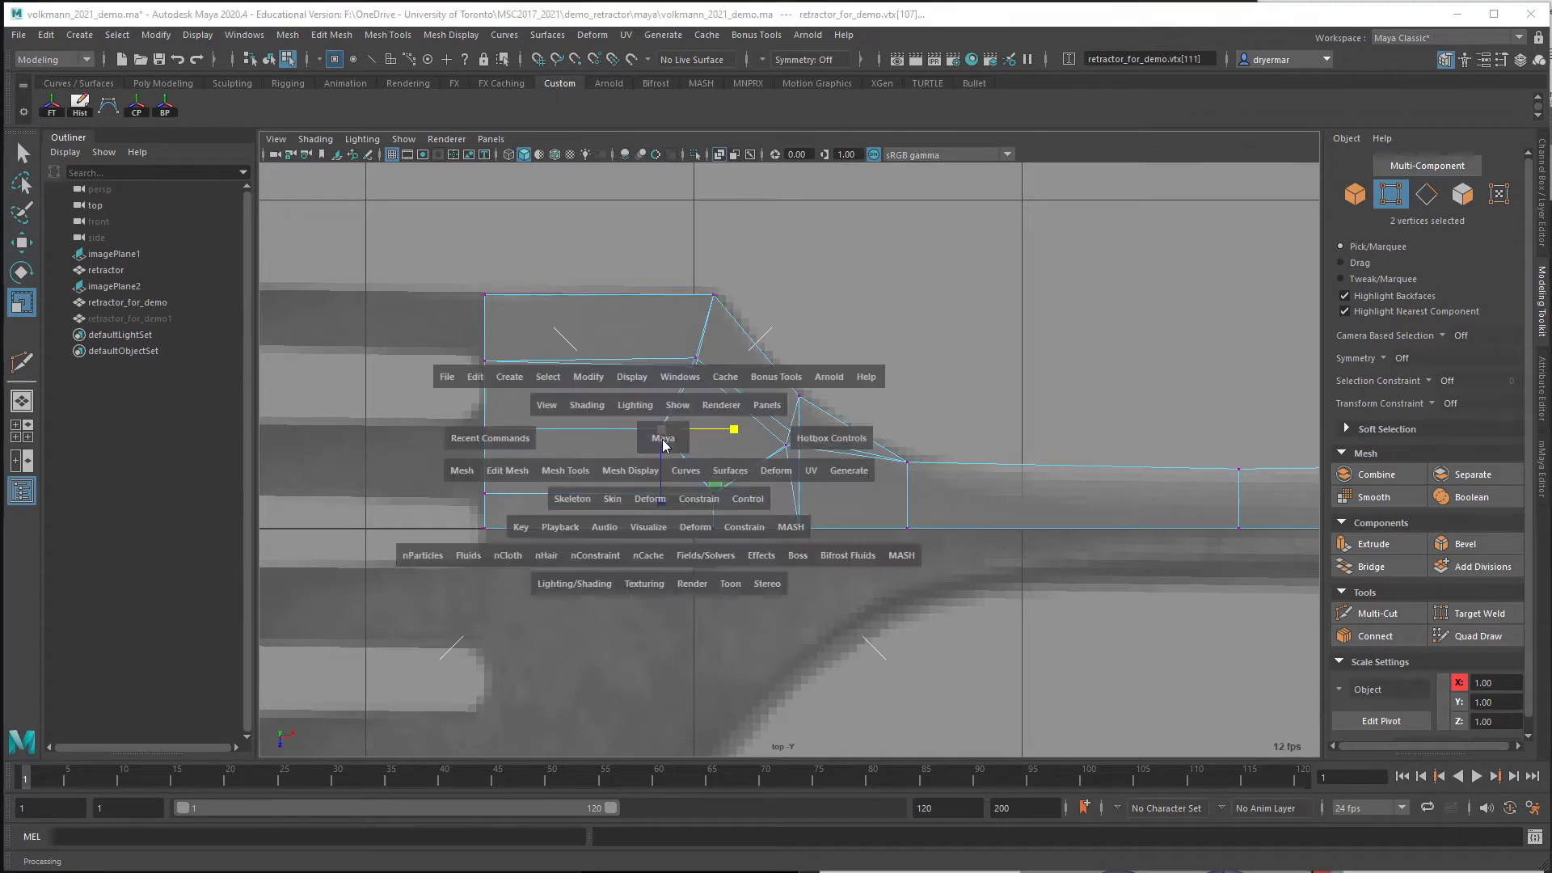
key("space")
left_click_drag(1042, 402, 1185, 343, "alt")
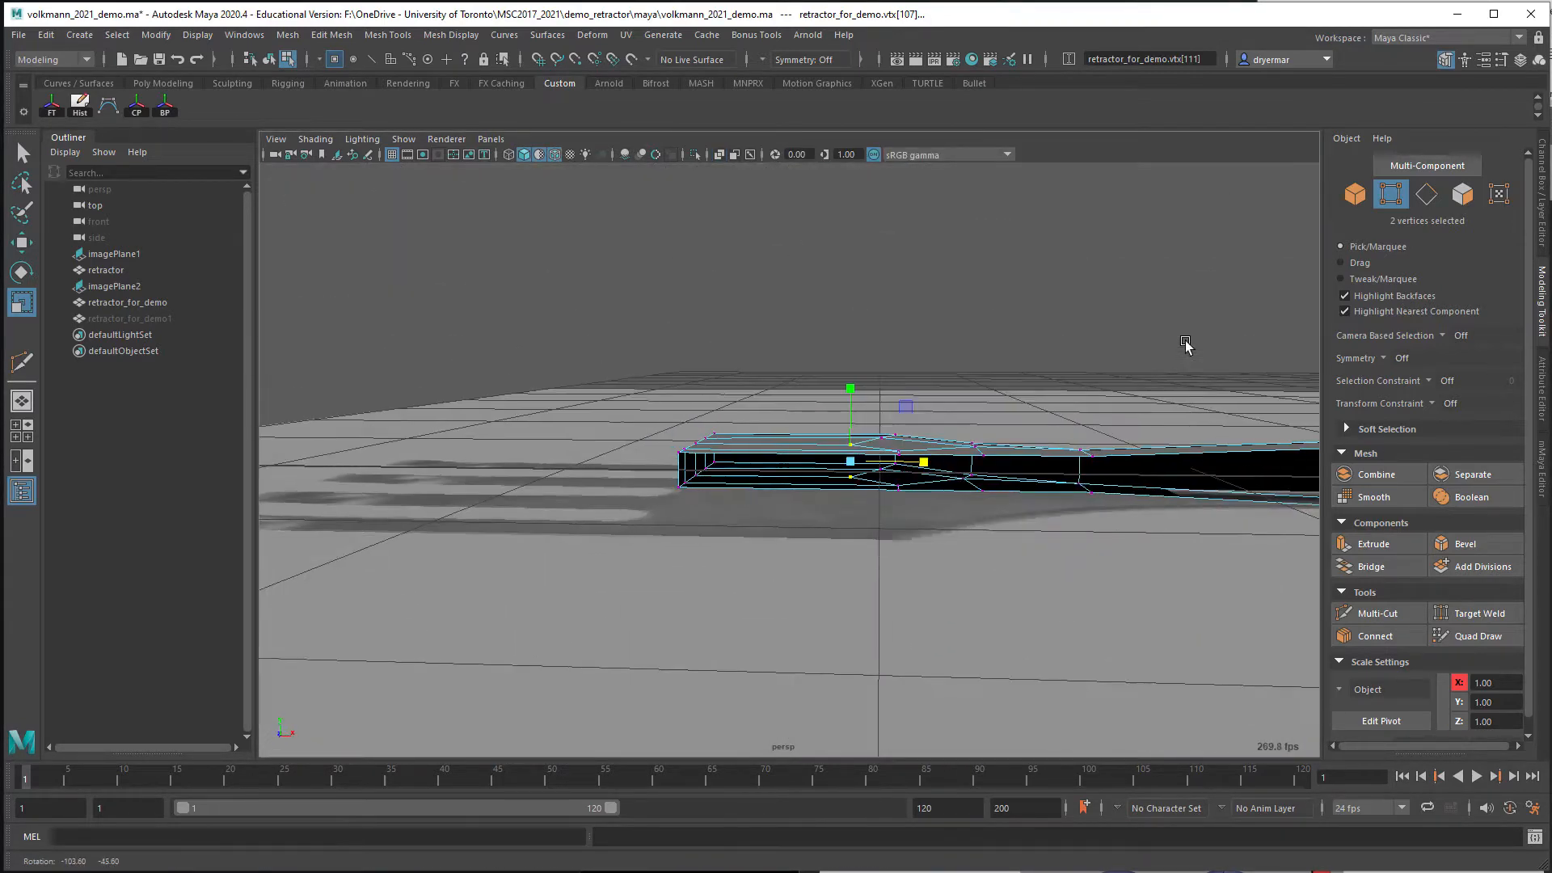
mouse_move(852, 437)
left_mouse_down()
mouse_move(849, 454)
mouse_move(909, 462)
mouse_move(850, 482)
mouse_move(889, 428)
mouse_move(876, 450)
left_mouse_up()
key("ctrl+z")
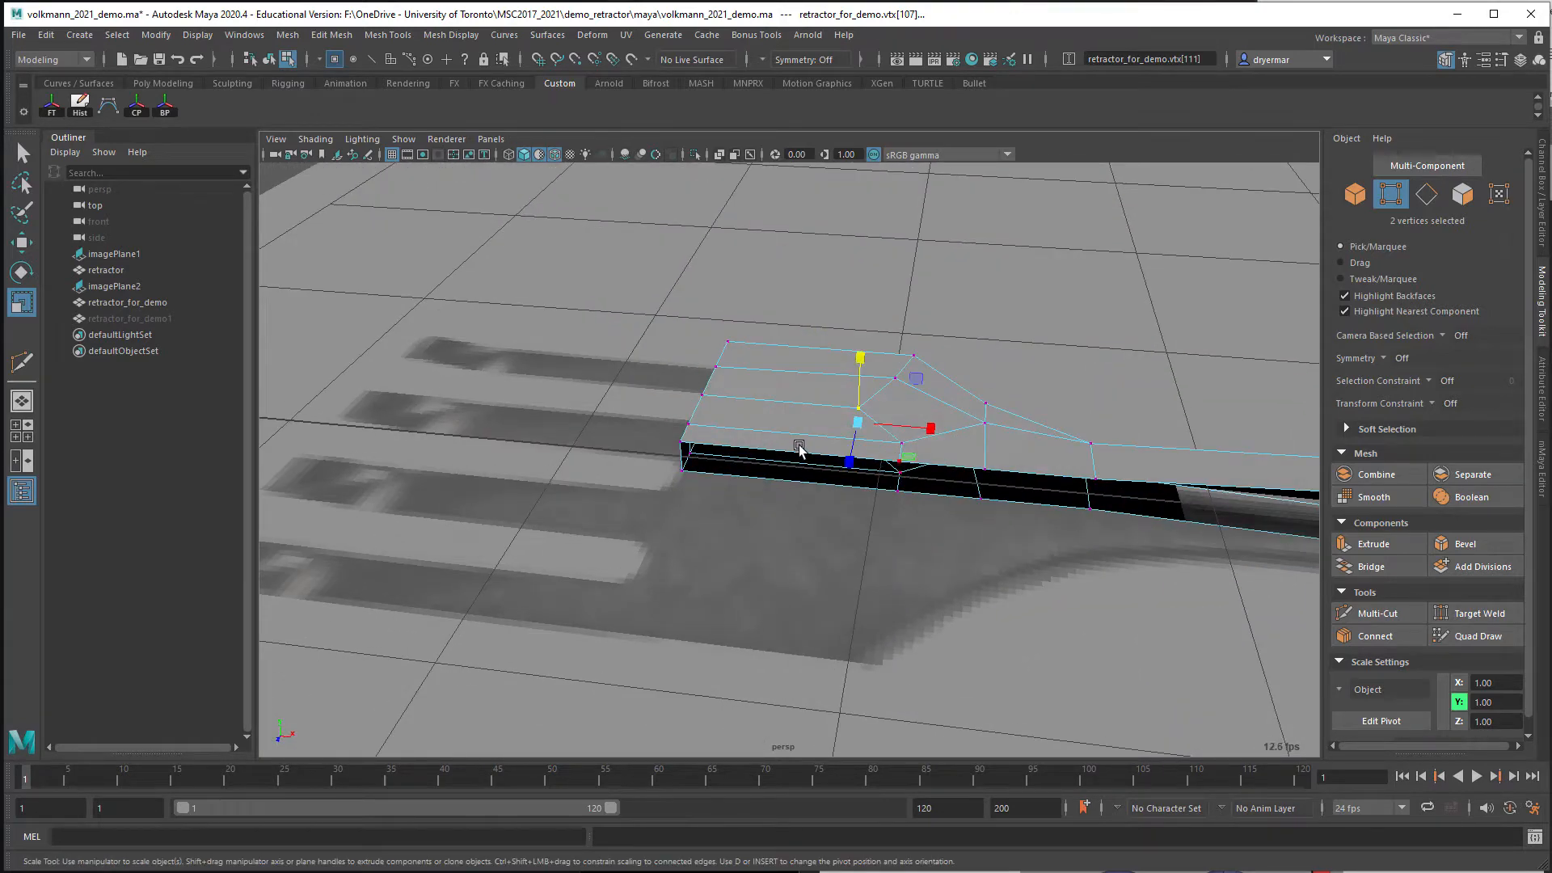
Align the outer cut's upper and lower rear vertices in the top view by scaling the pair flat along X and Z
key("space")
key("space")
scroll(566, 347, "up", 3)
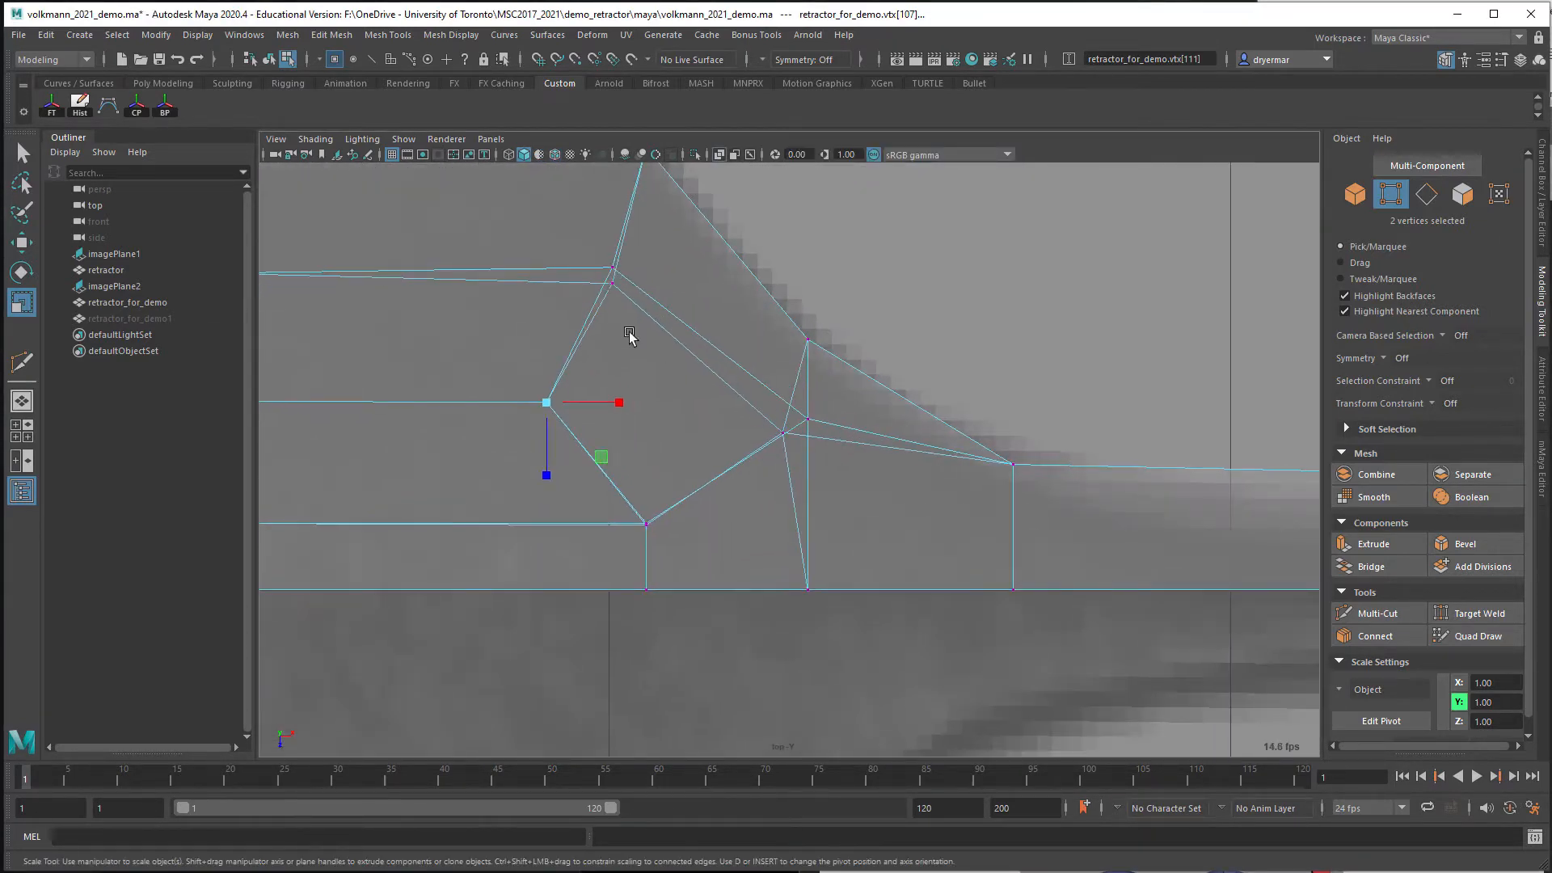
left_click_drag(575, 246, 636, 317)
scroll(634, 340, "down", 8)
right_click_drag(663, 347, 1220, 442, "alt")
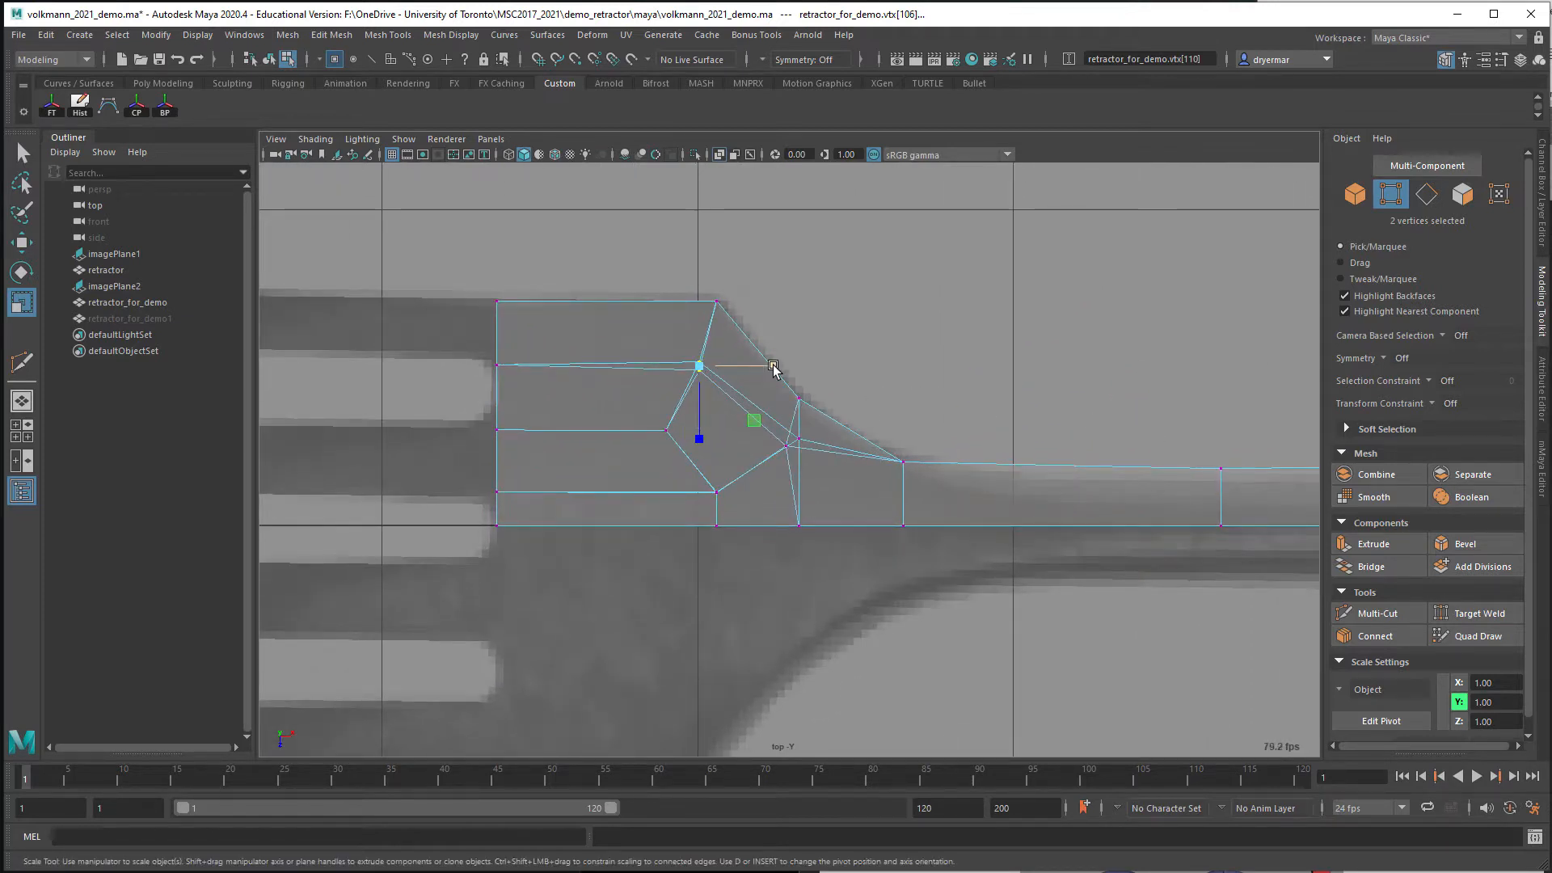
left_click_drag(774, 366, 632, 367)
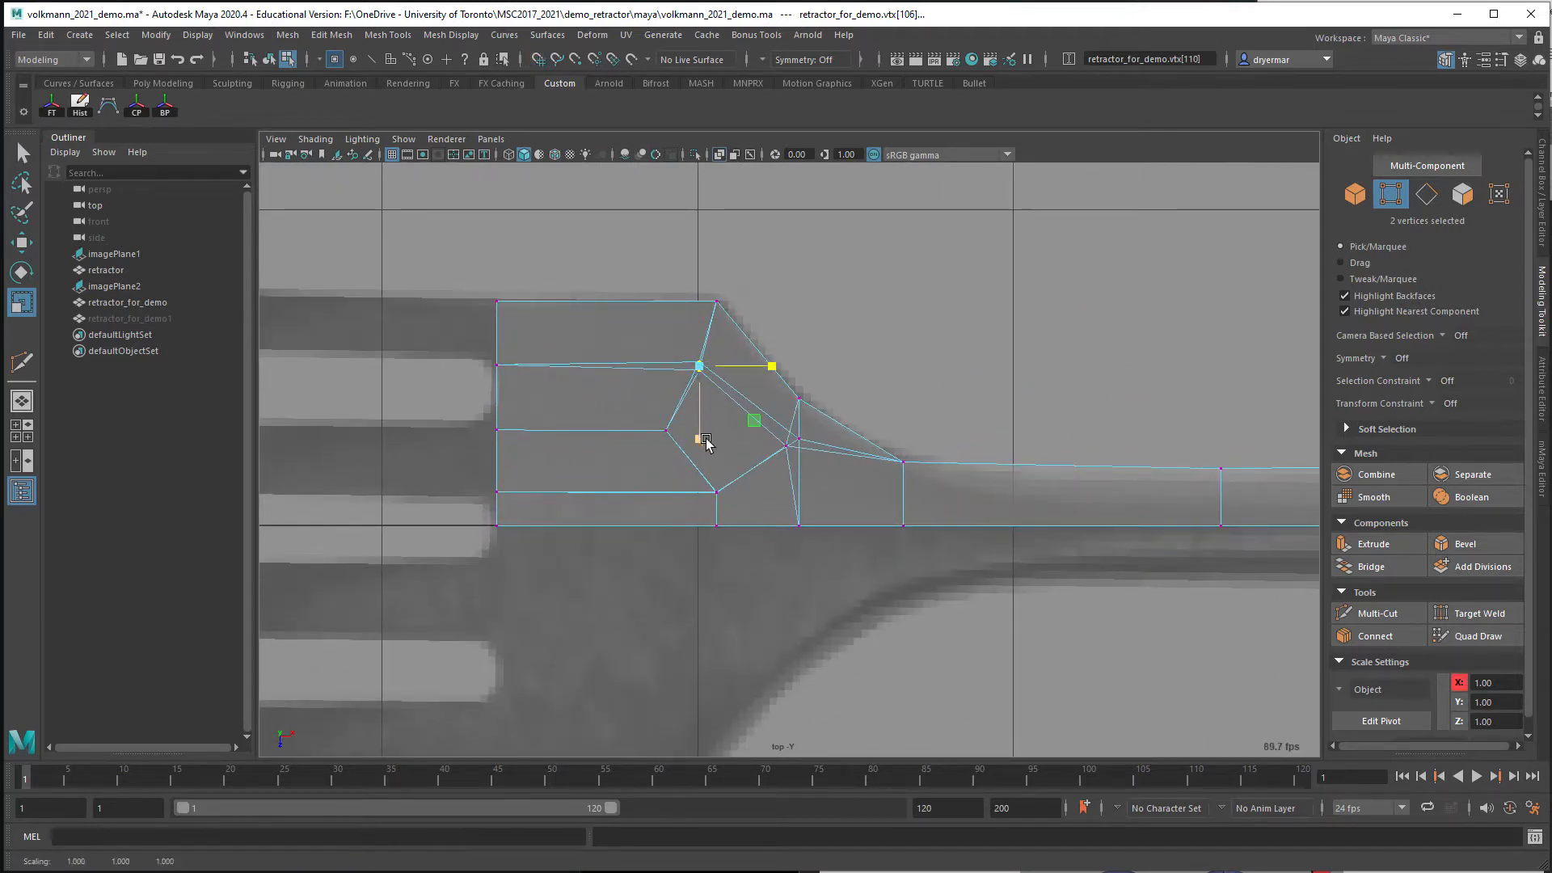
key("x")
left_click_drag(701, 439, 700, 337)
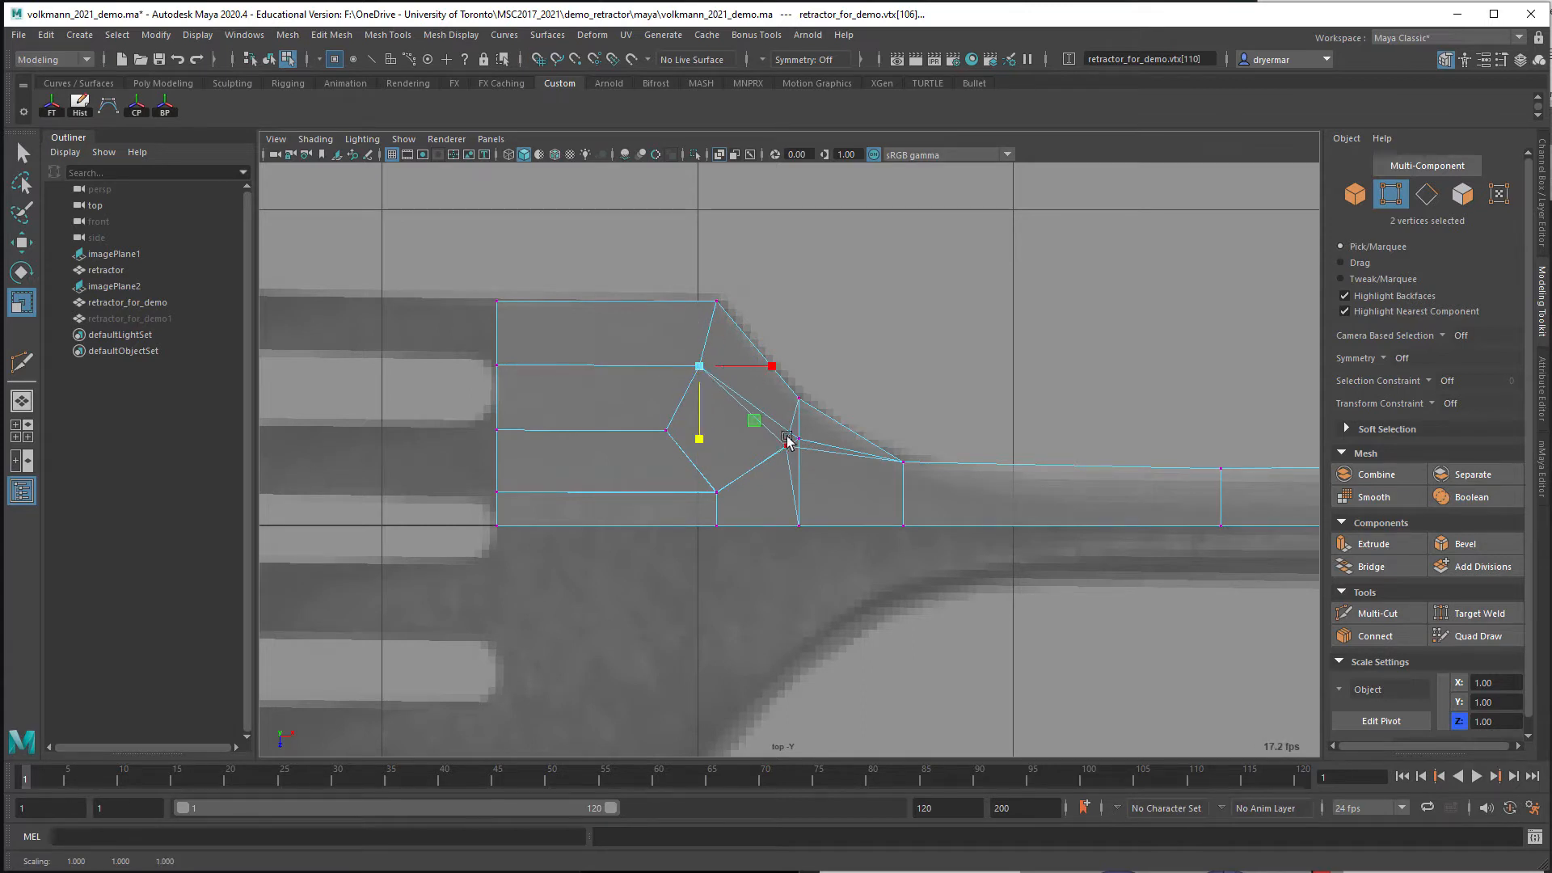
Scale the upper and lower V apex vertices flat along X and Z so they line up in the top view
left_click_drag(803, 465, 774, 427)
key("x")
left_click_drag(864, 443, 699, 434)
left_click(793, 515)
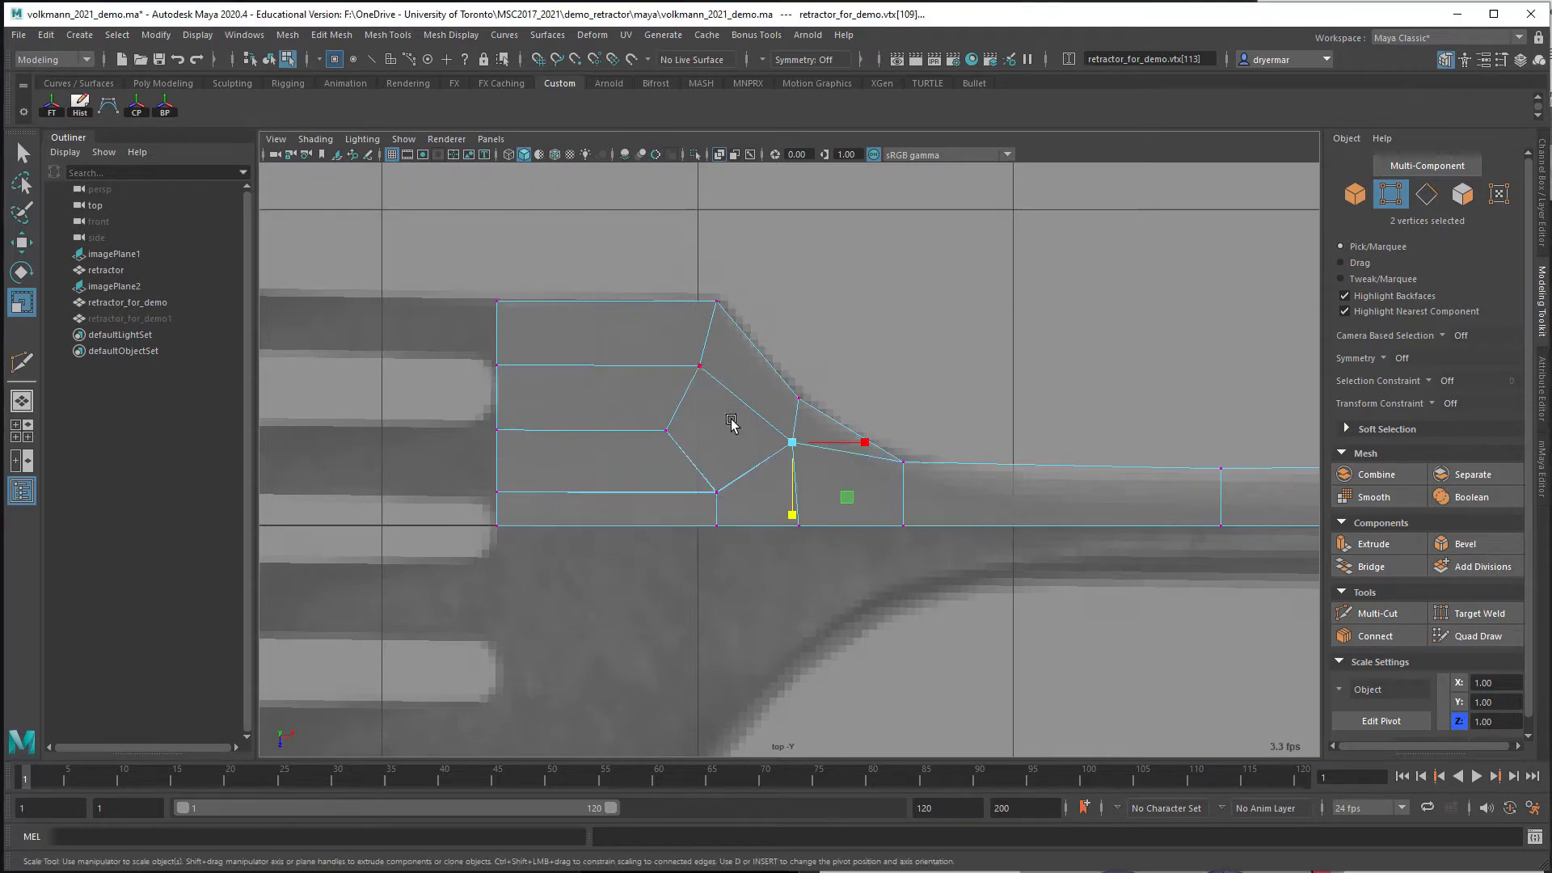
Move the V apex vertex pair to about X -8.75, Z -0.26, and its neighbouring centreline vertices to about X -8.69
key("space")
key("space")
left_click_drag(987, 358, 949, 345, "alt")
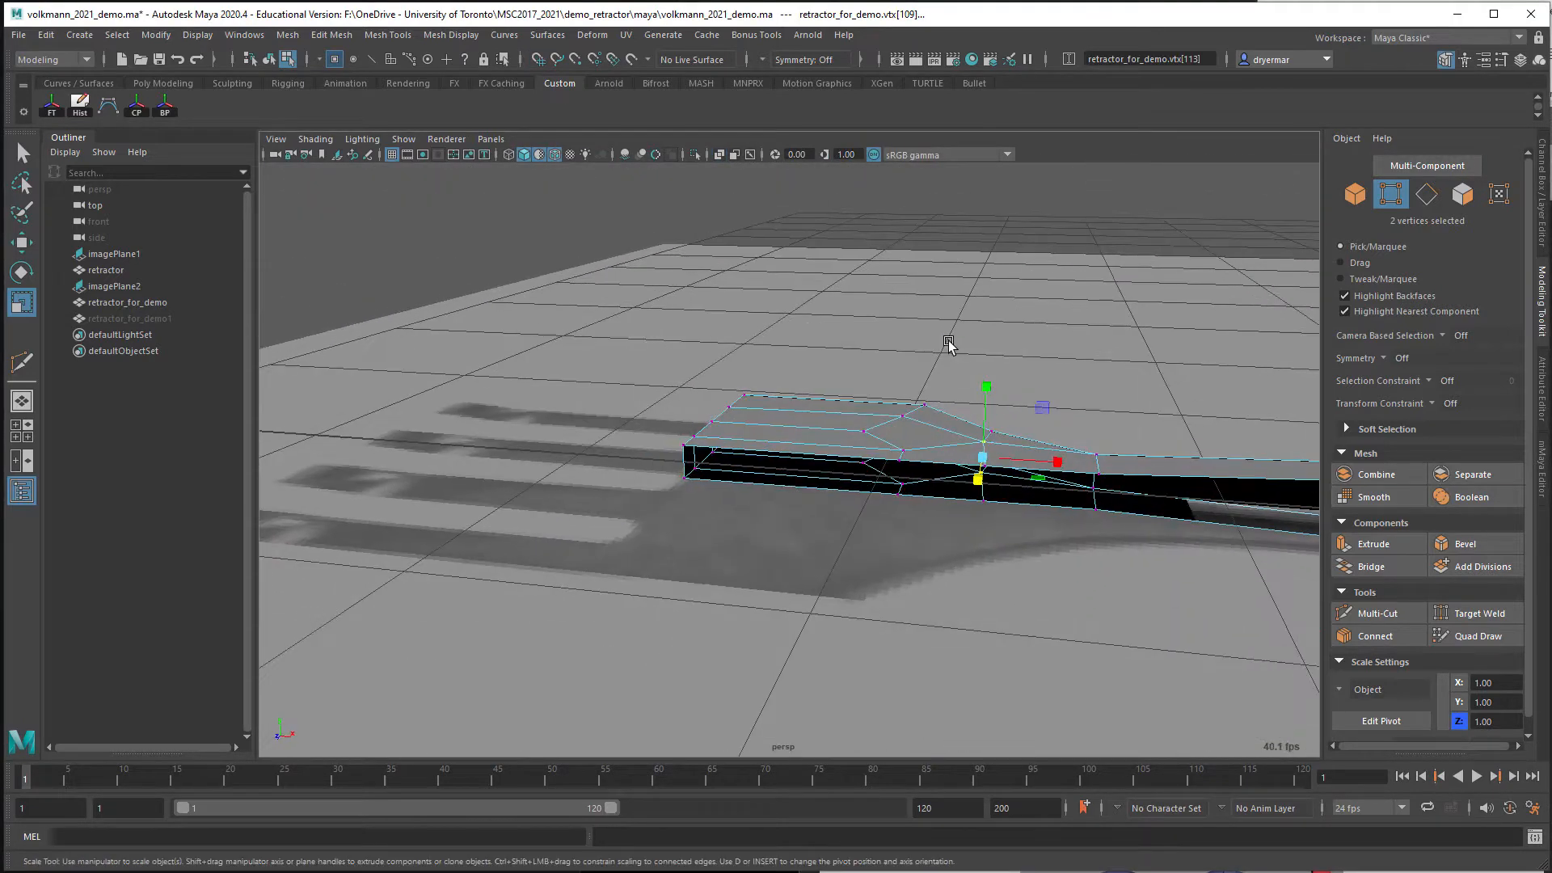
left_click_drag(777, 386, 844, 469, "alt")
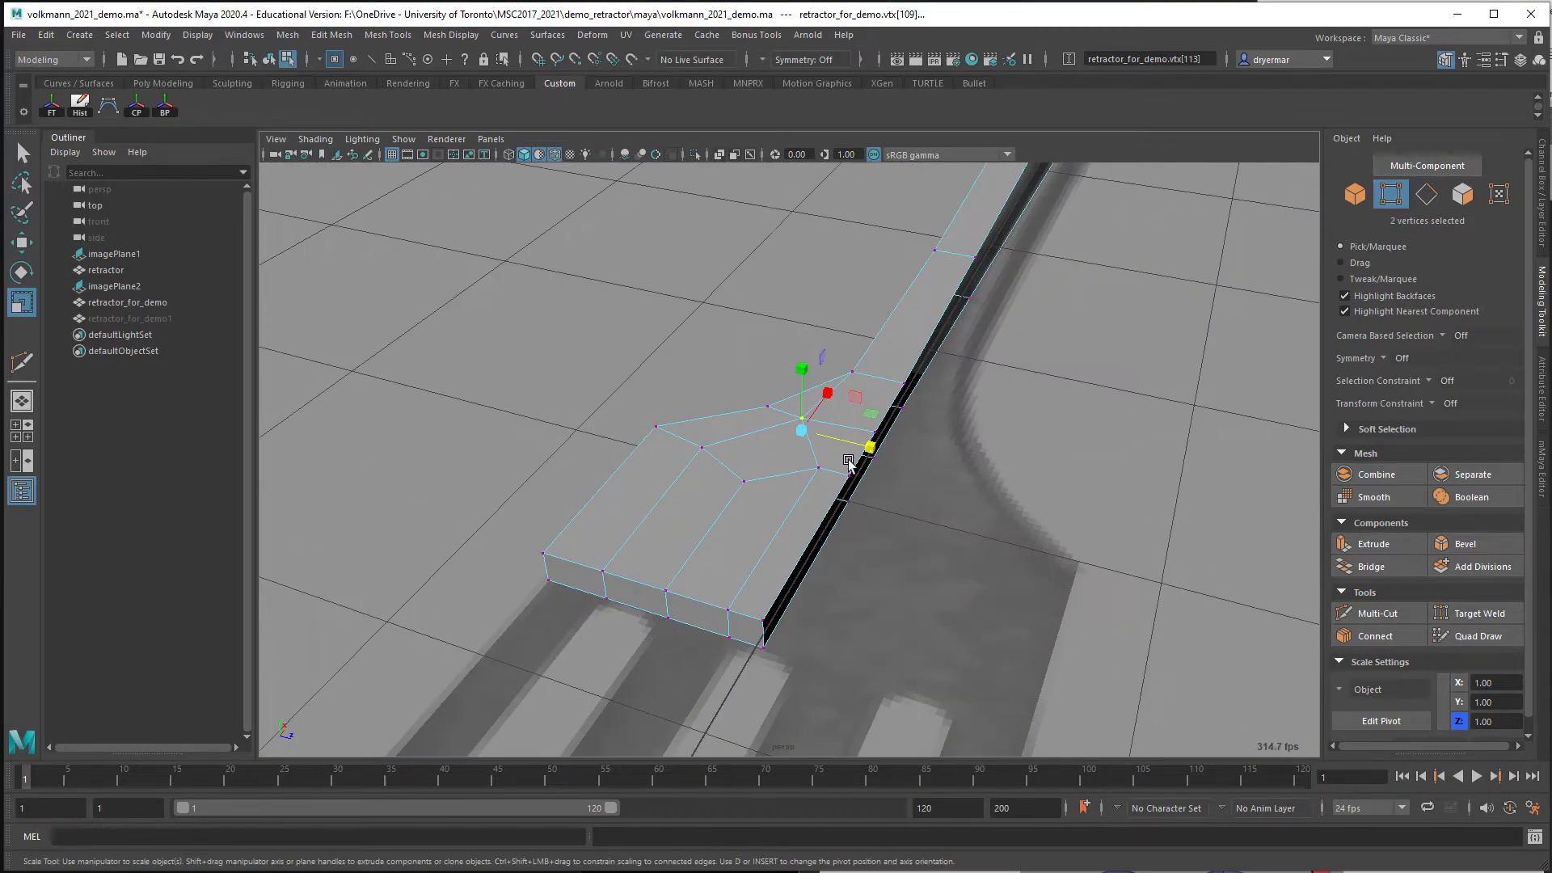
right_click_drag(864, 534, 685, 501, "alt")
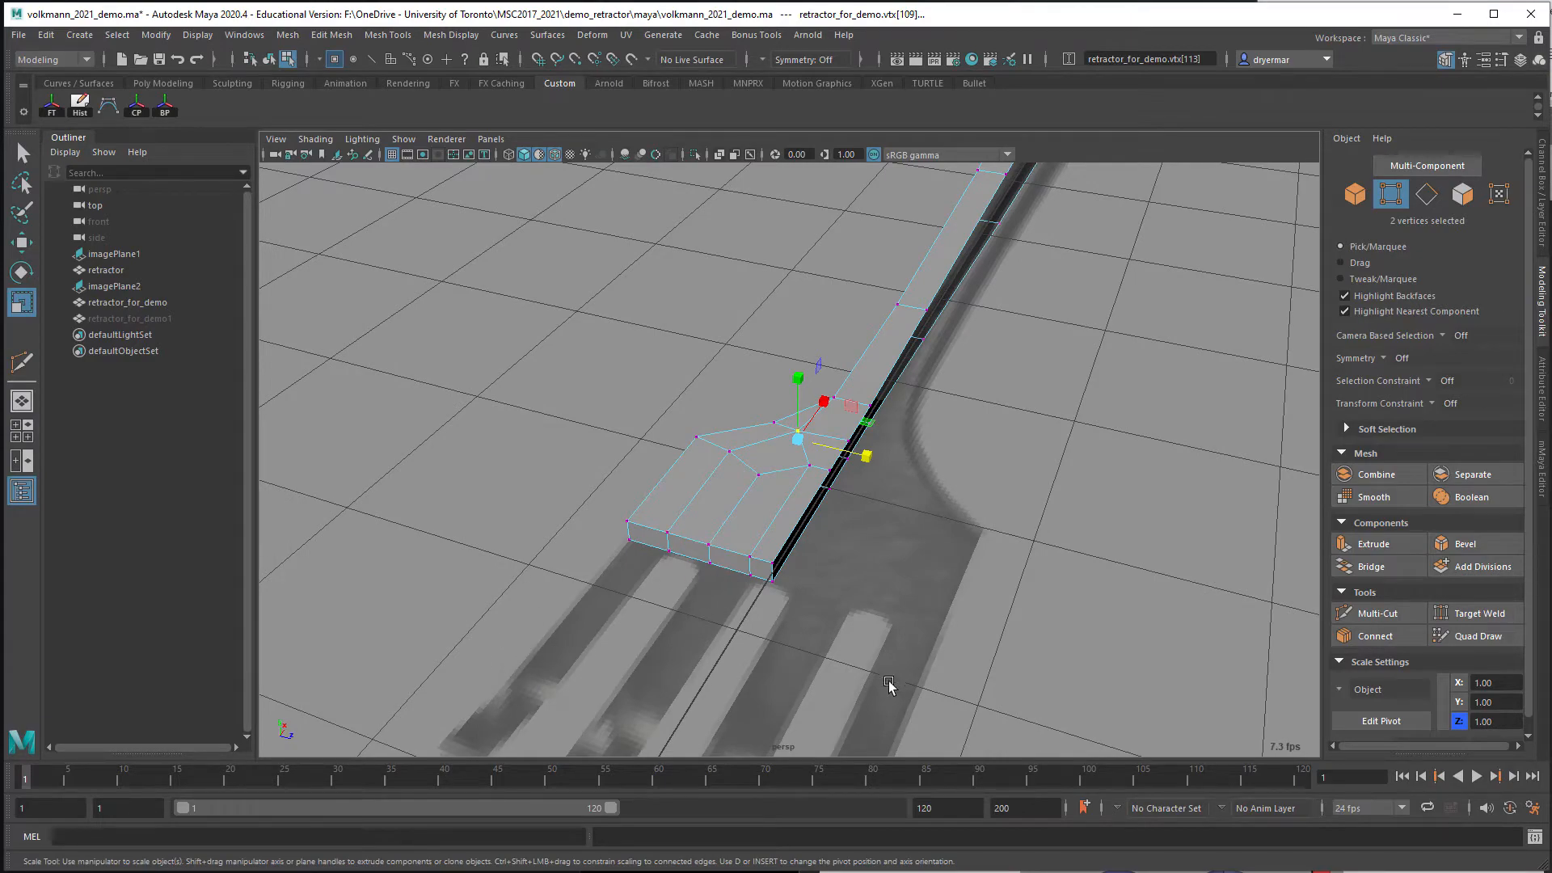
mouse_move(764, 603)
left_mouse_down("alt")
mouse_move(1078, 610)
mouse_move(1084, 574)
mouse_move(955, 617)
mouse_move(832, 620)
mouse_move(821, 644)
mouse_move(809, 614)
mouse_move(870, 565)
mouse_move(788, 586)
left_mouse_up("alt")
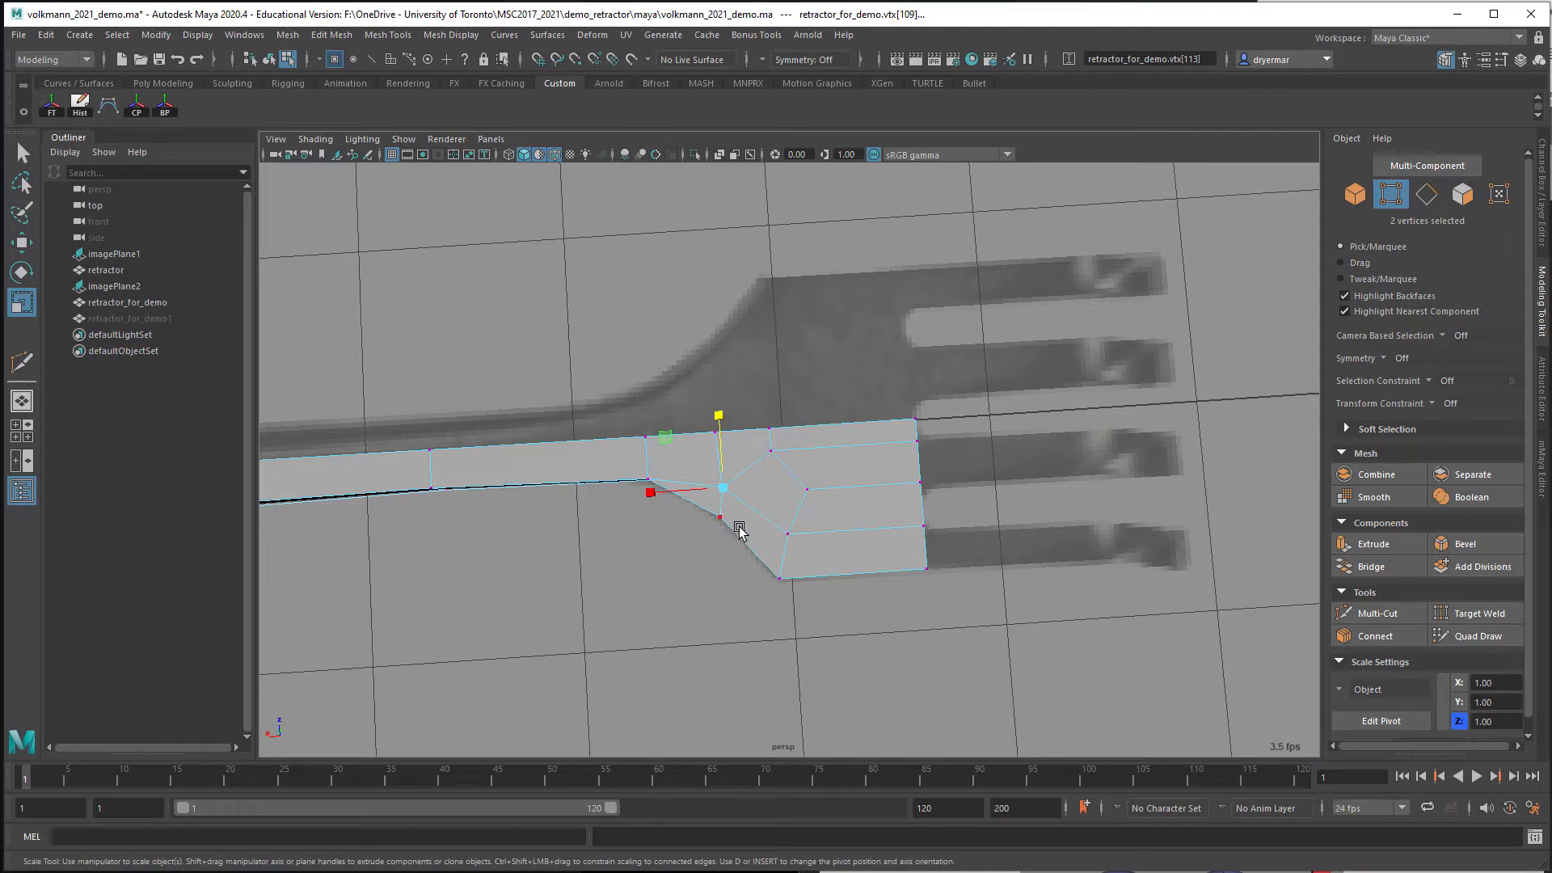
key("w")
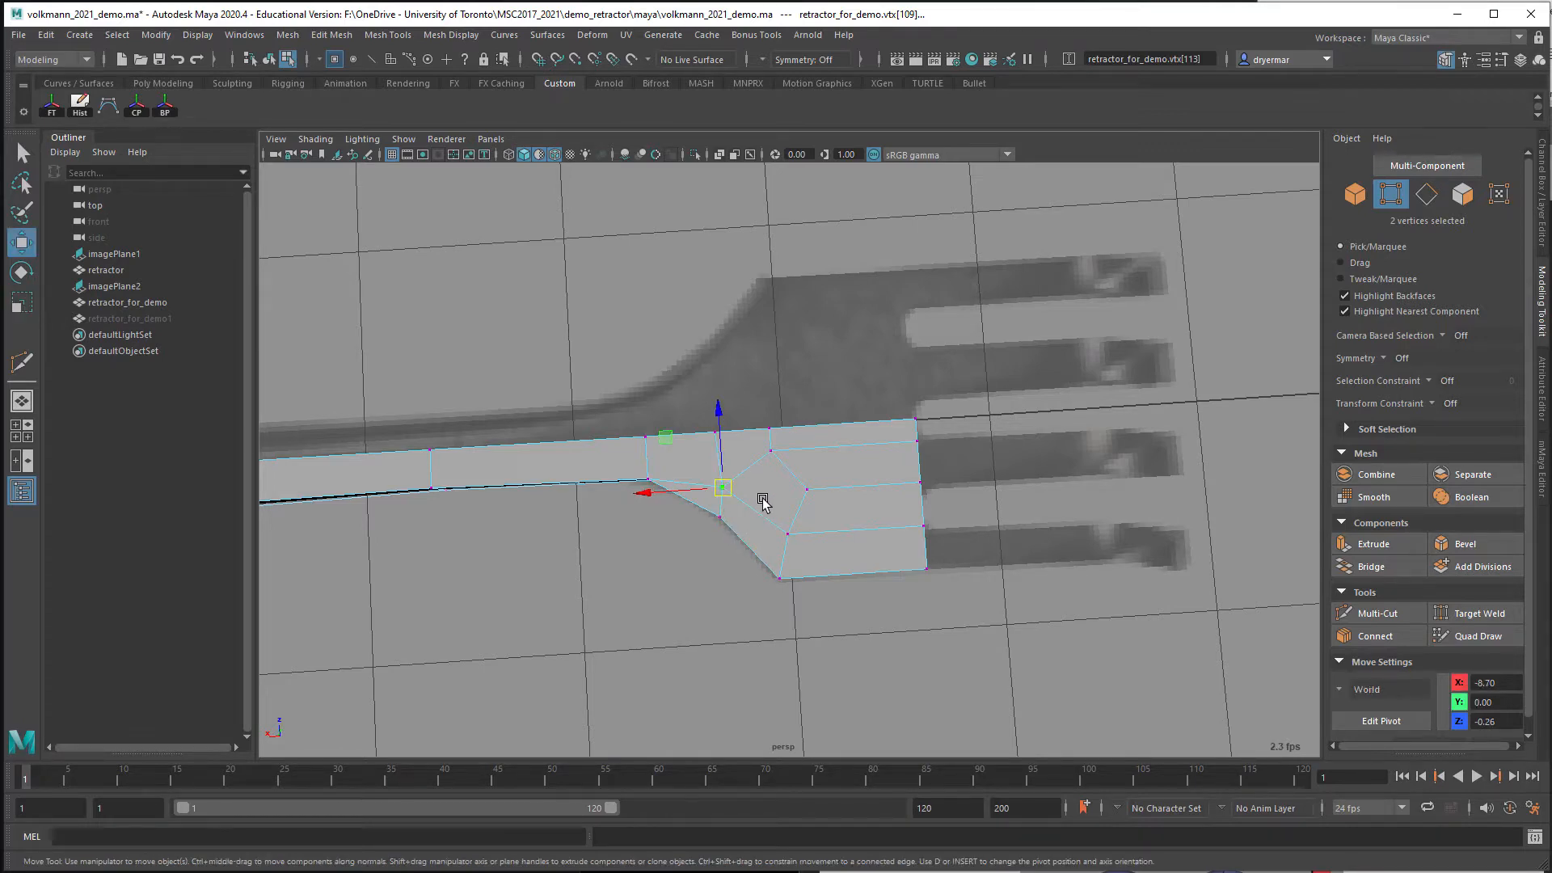
key("space")
key("space")
middle_click_drag(646, 428, 668, 430, "alt")
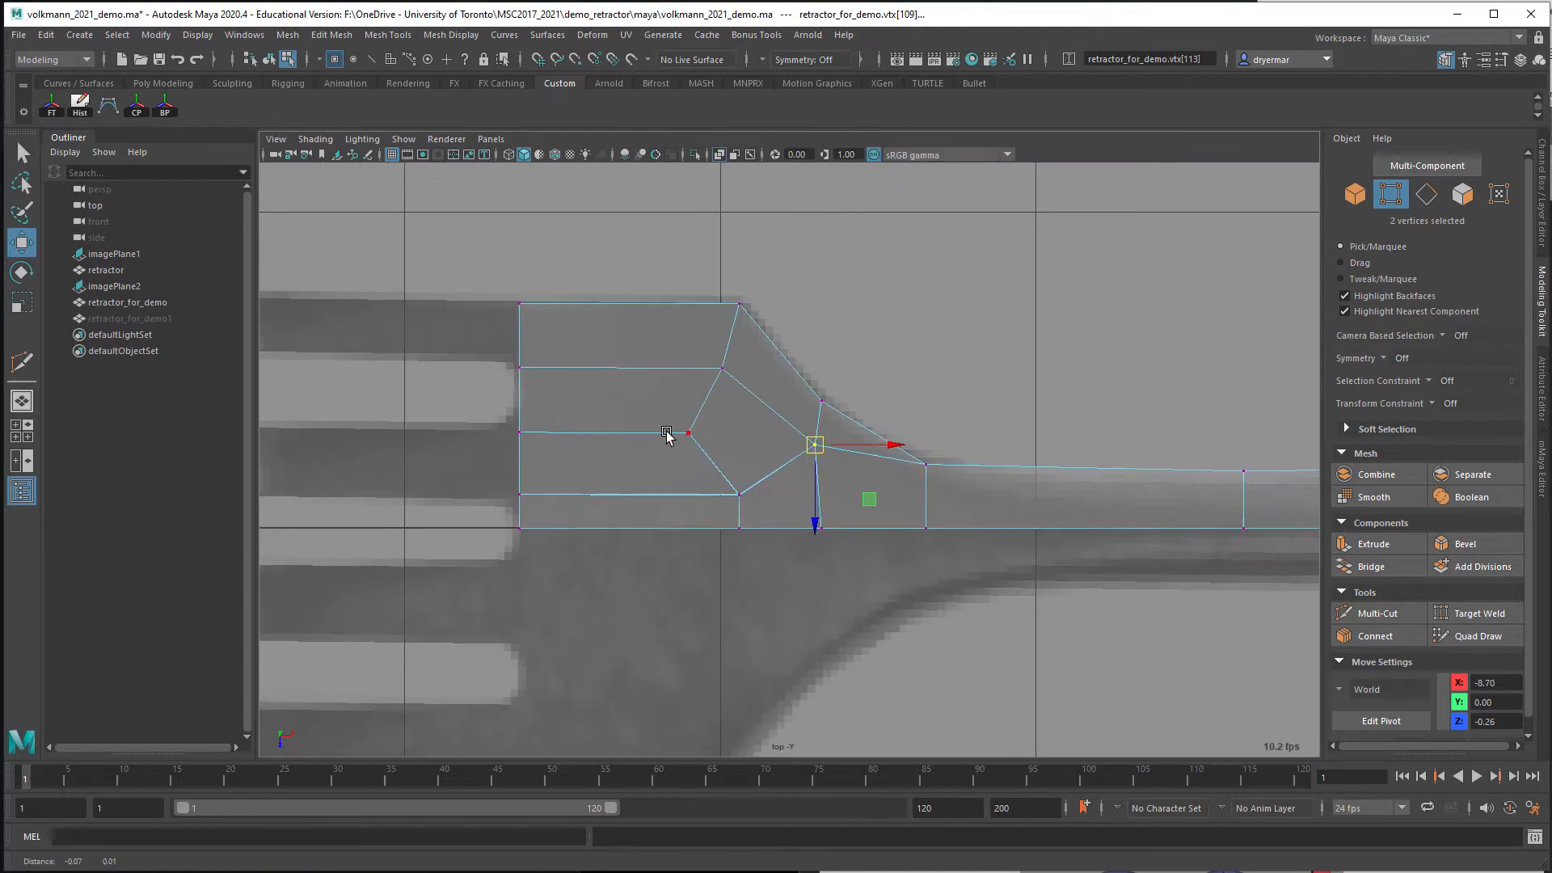
left_click_drag(758, 418, 799, 450)
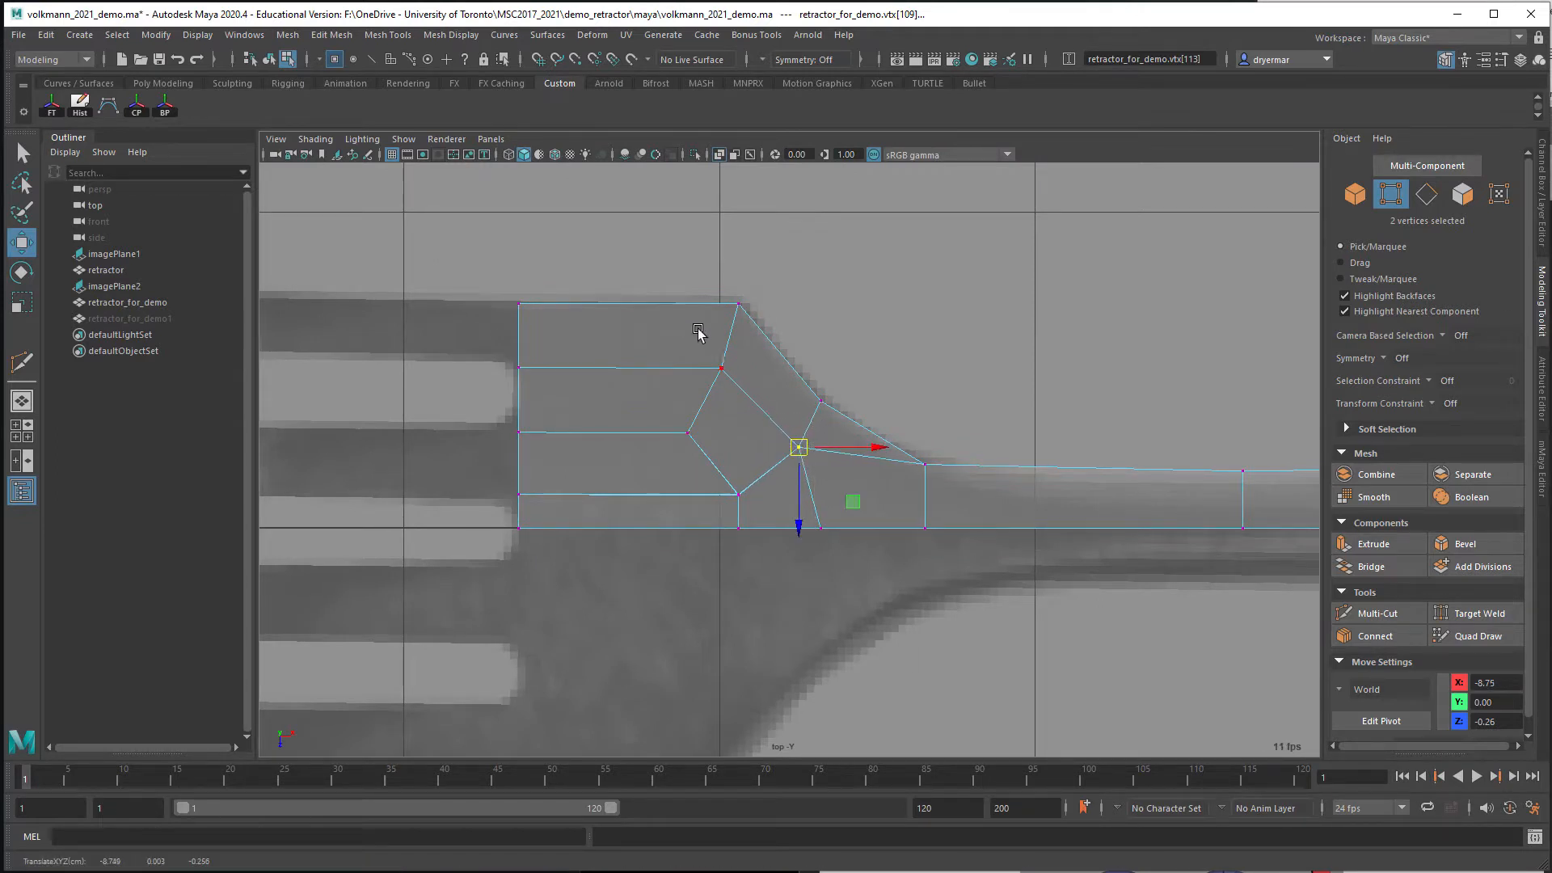
left_click(820, 529)
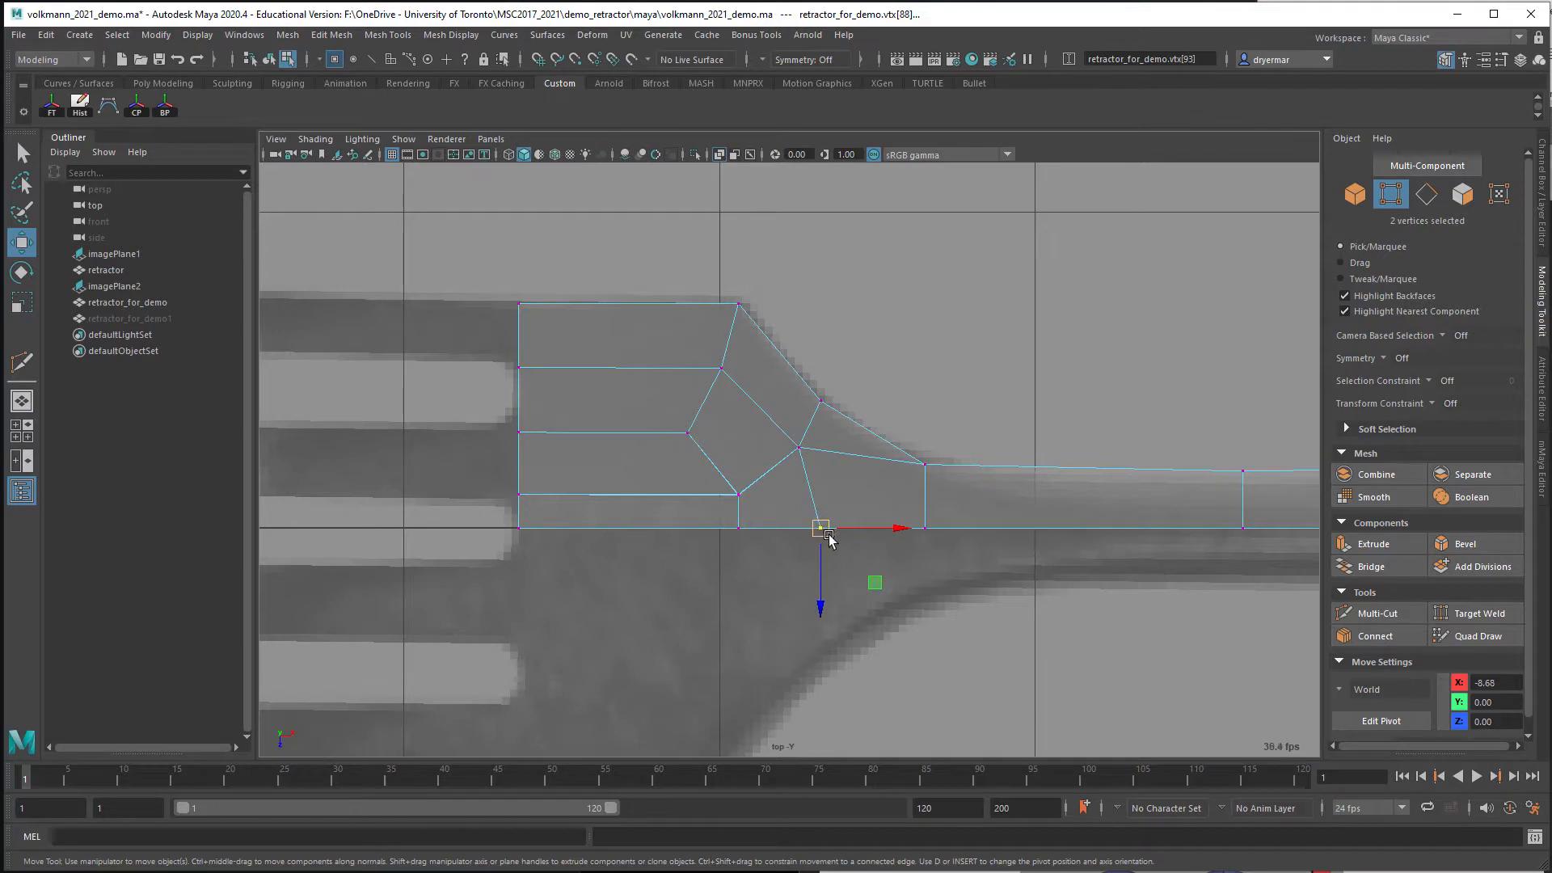
left_click_drag(853, 532, 849, 527)
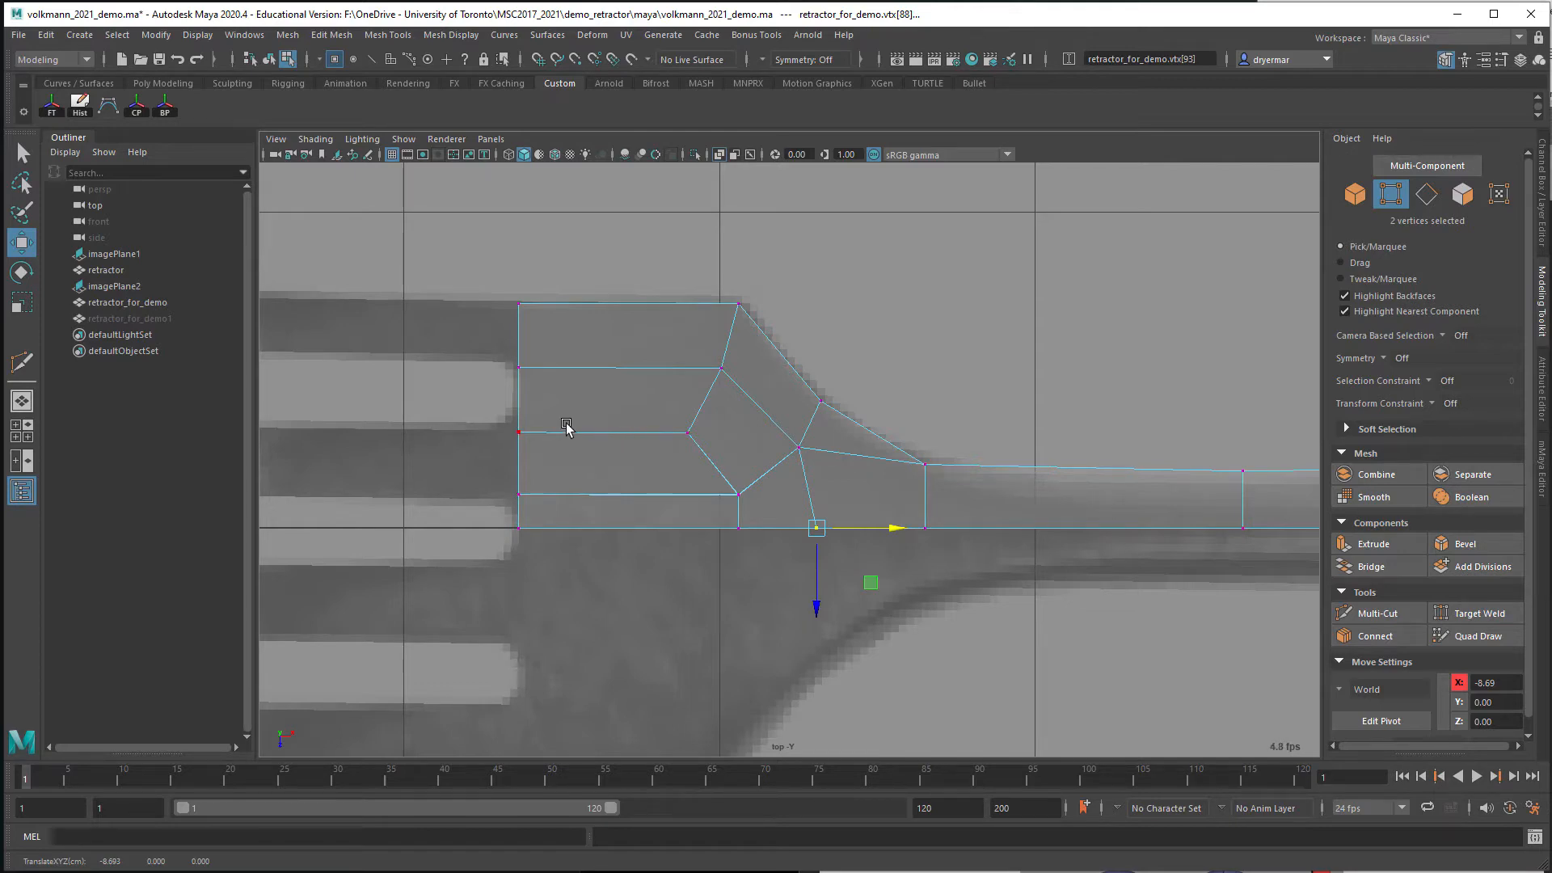
Extrude the outermost and third end faces of the fork head with a thickness of about 2.08 to form two prongs
key("space")
key("space")
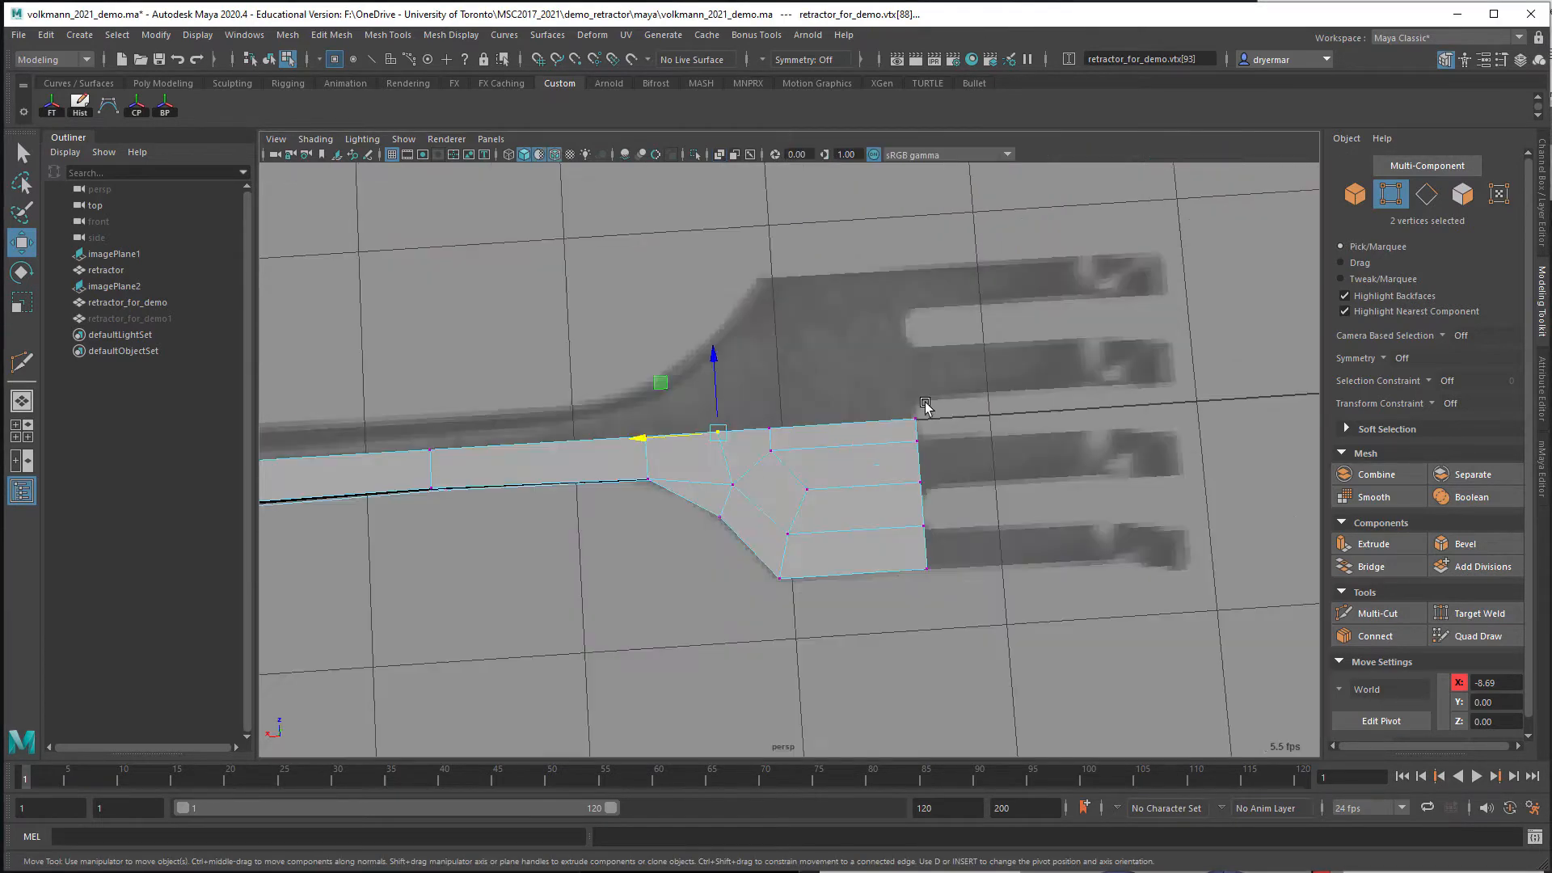
left_click_drag(926, 406, 668, 367, "alt")
key("F11")
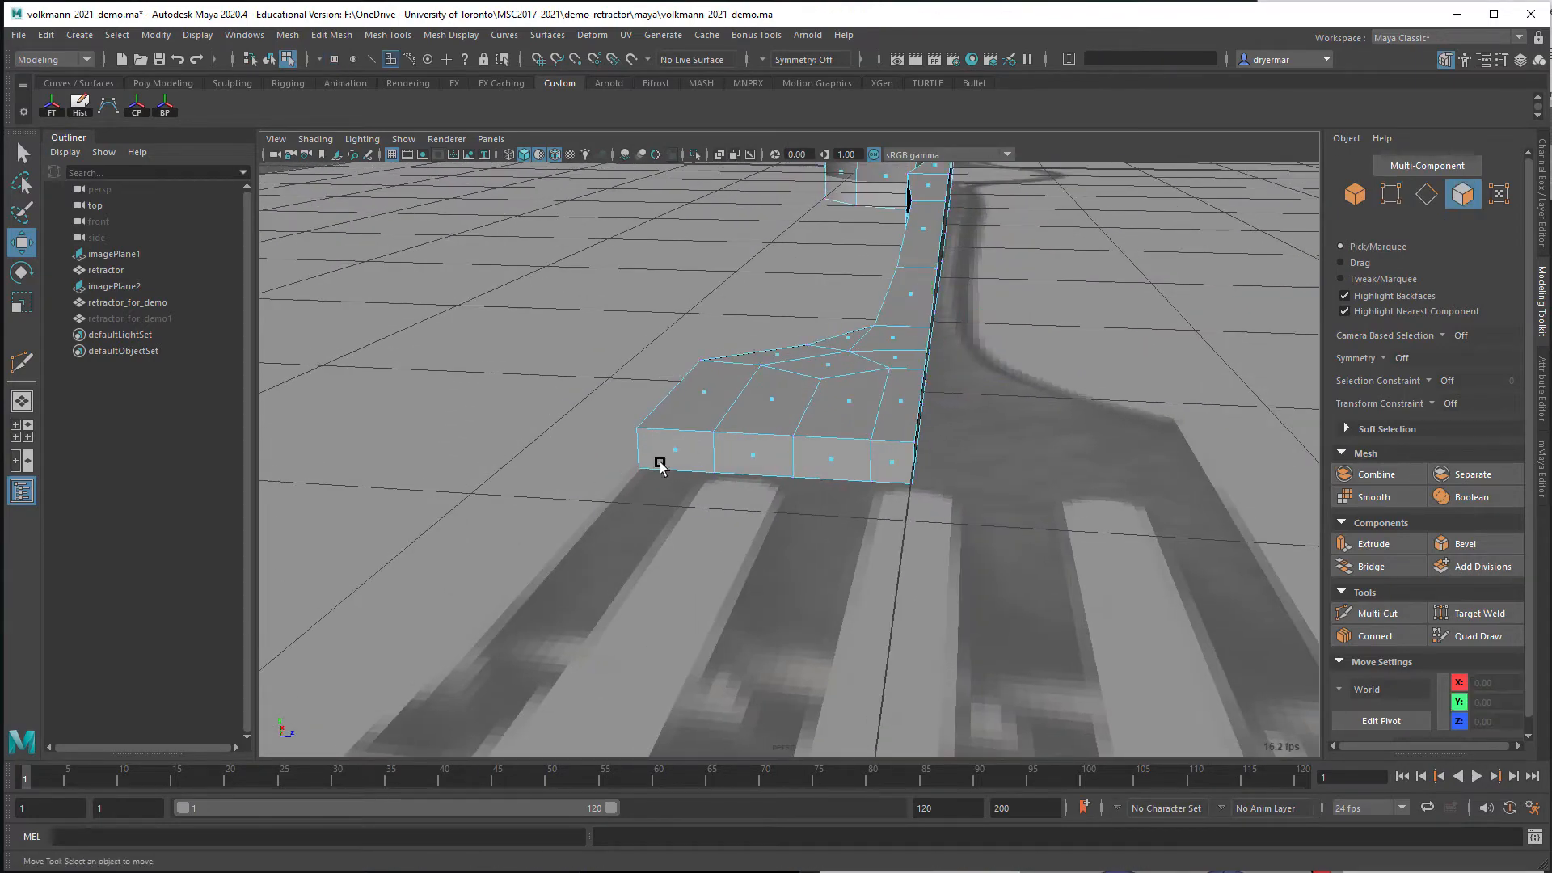
left_click(663, 460)
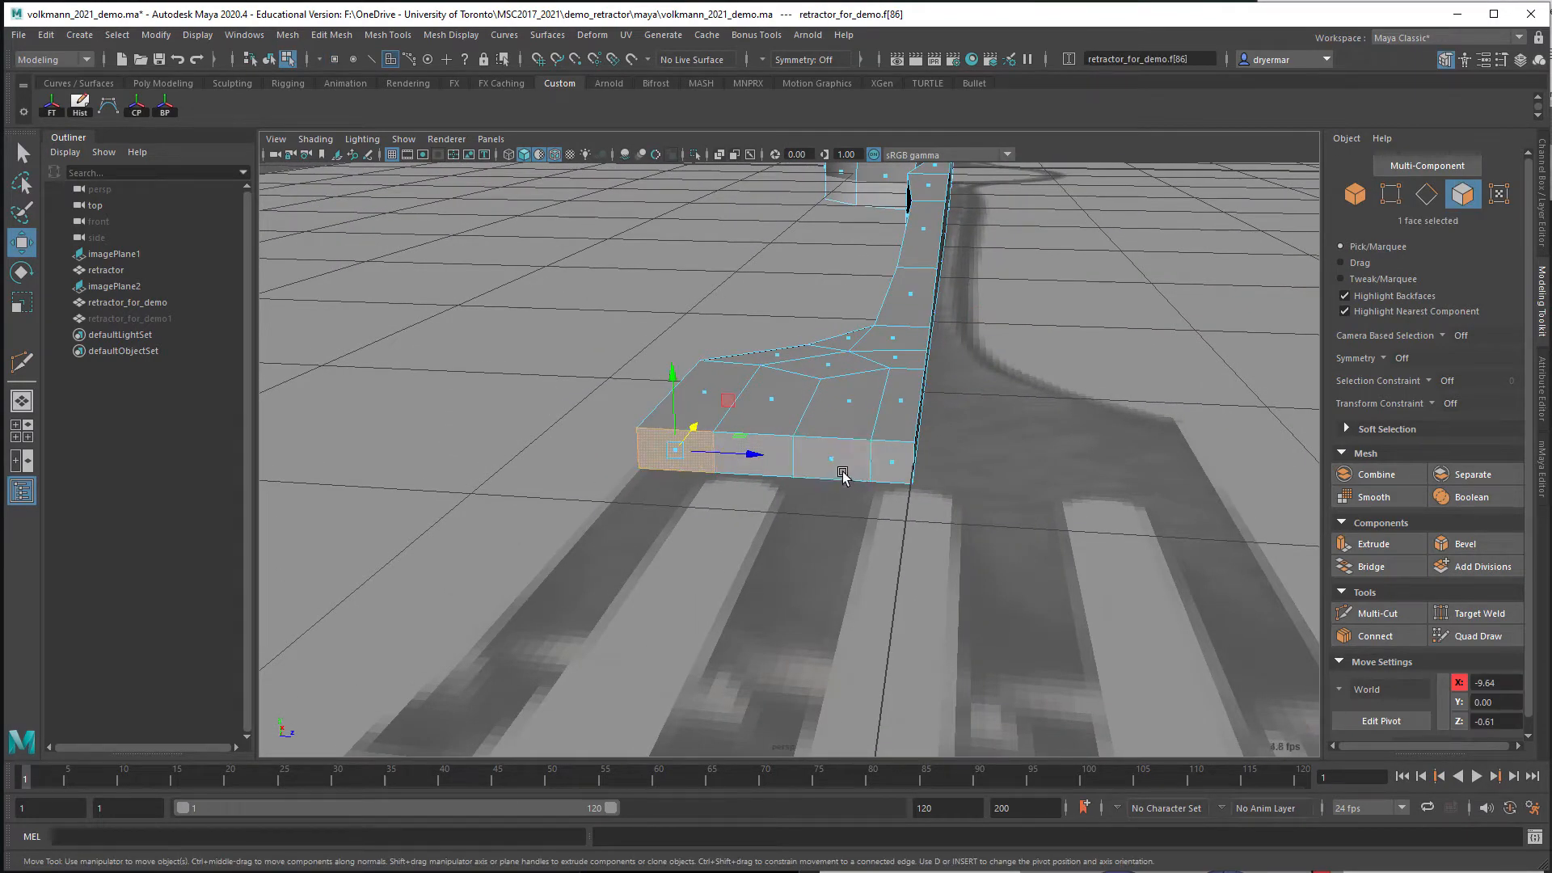
left_click(833, 462, "shift")
left_click_drag(845, 515, 748, 447, "alt")
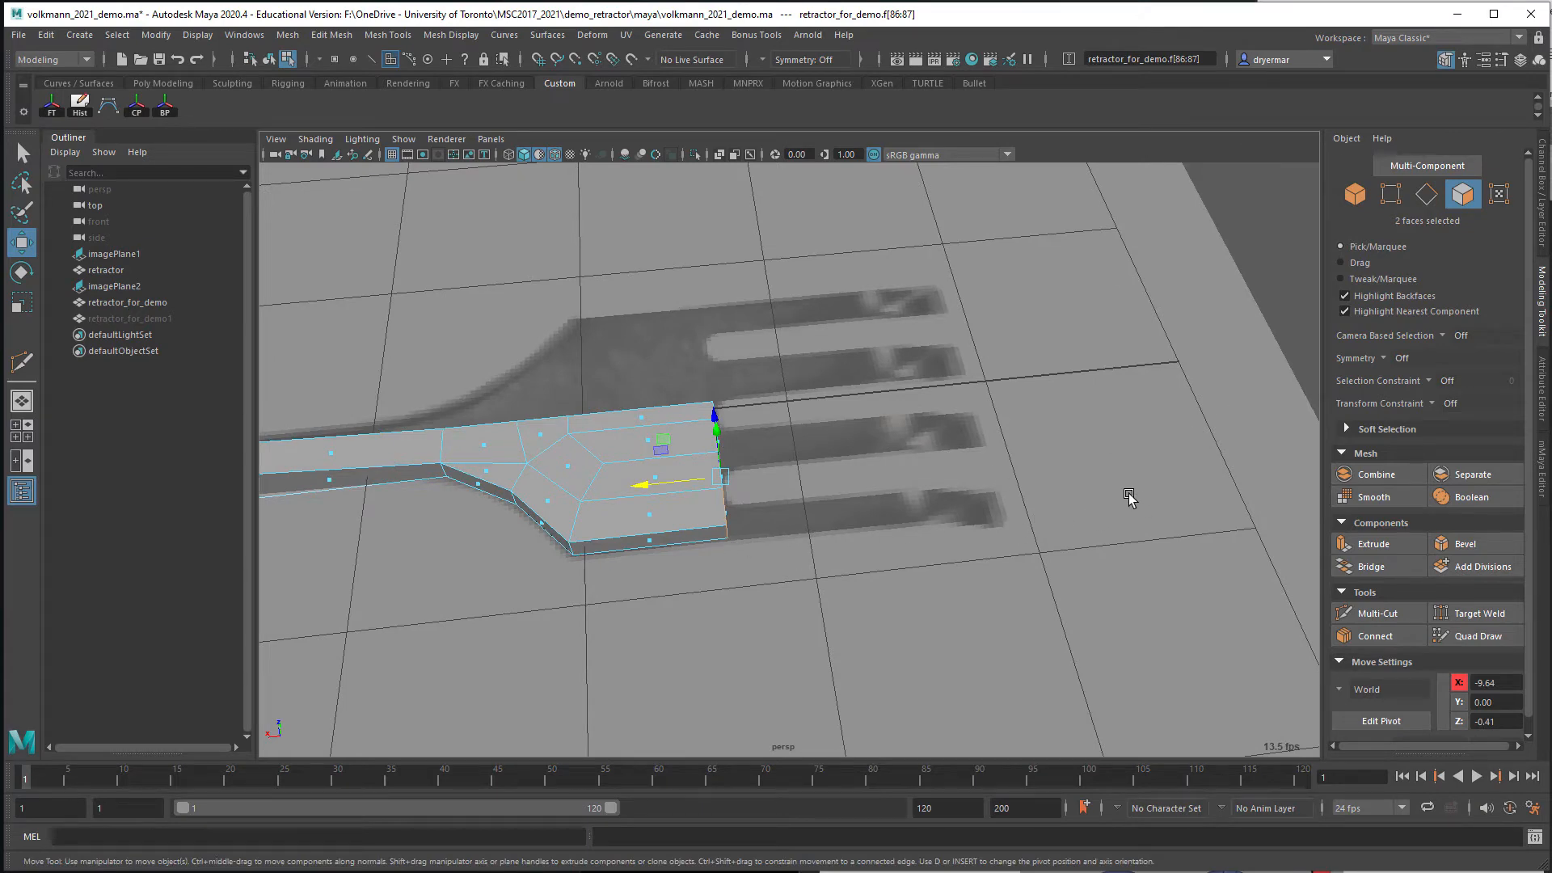
right_click_drag(844, 464, 1174, 496, "alt")
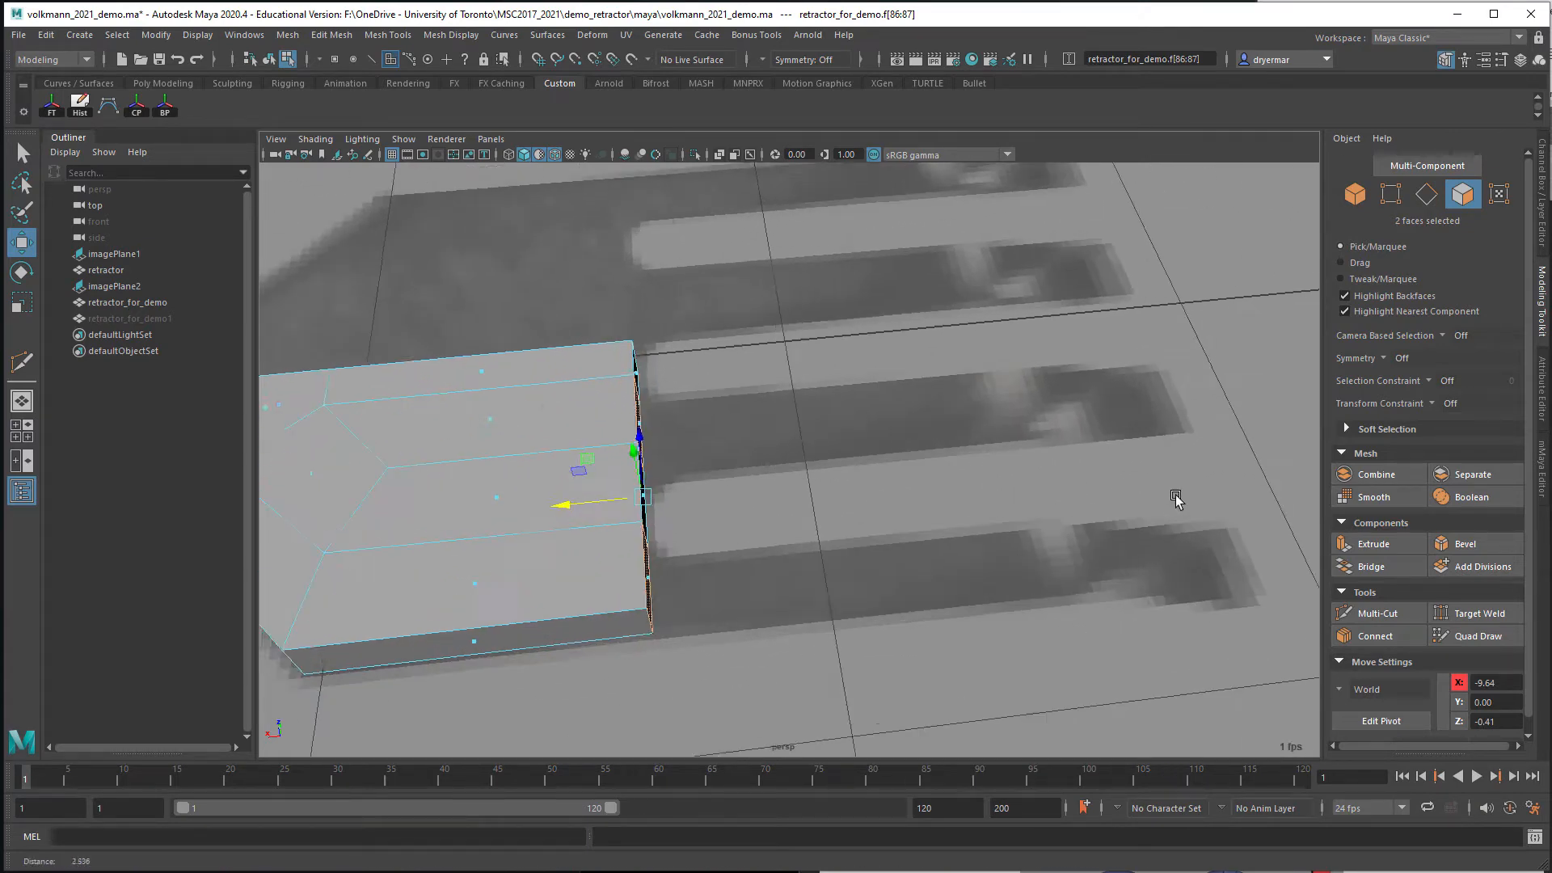
middle_click_drag(1174, 496, 830, 515, "alt")
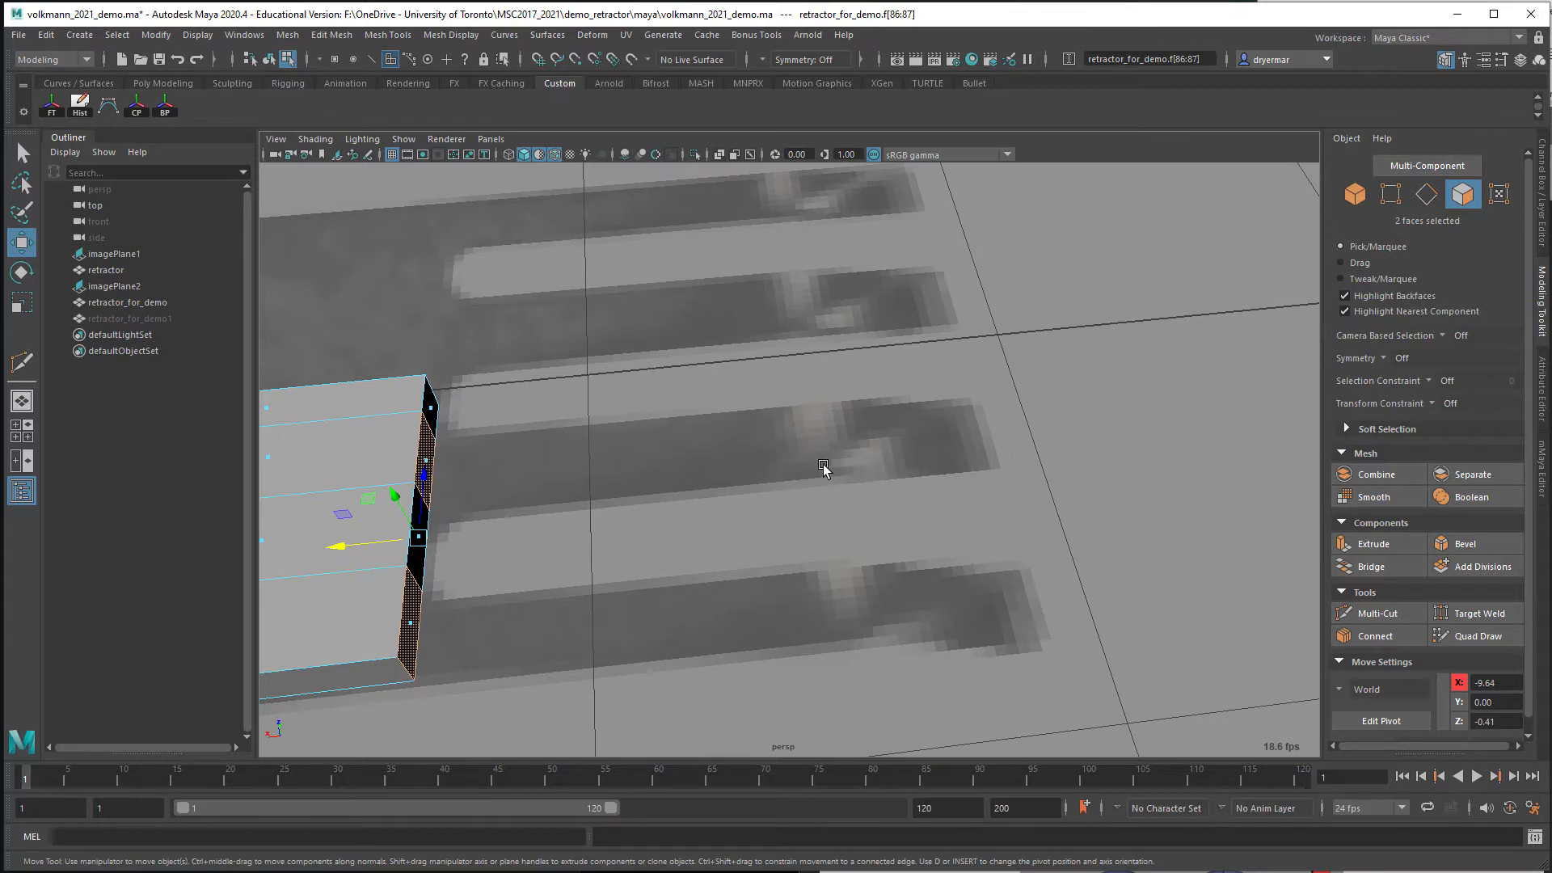
key("ctrl+e")
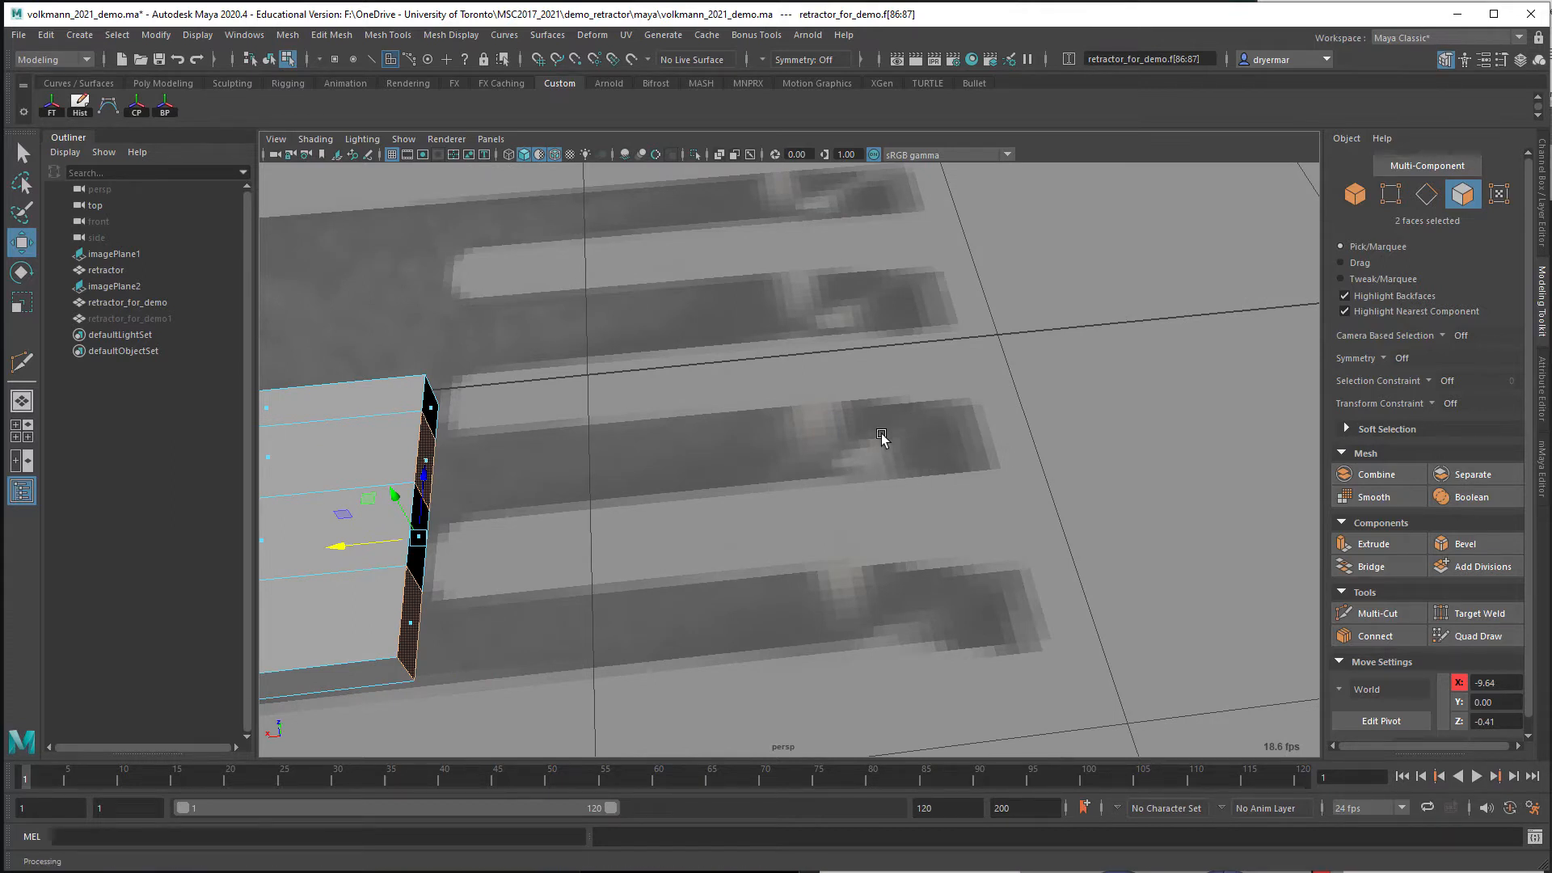
left_click(1353, 554)
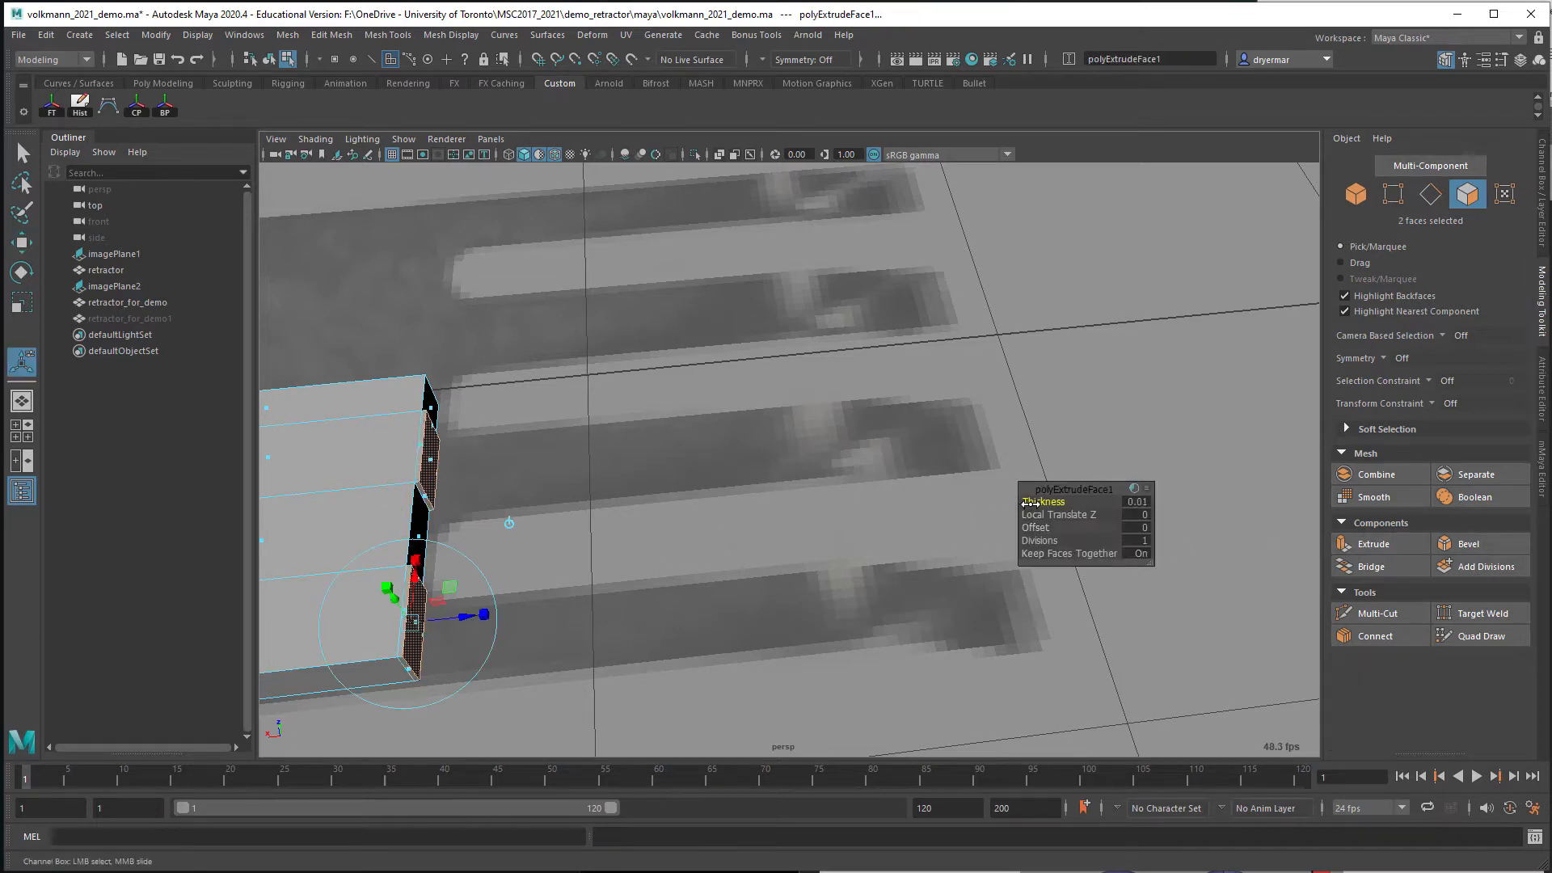
left_click_drag(1030, 502, 1196, 504)
right_click_drag(1007, 550, 814, 502, "alt")
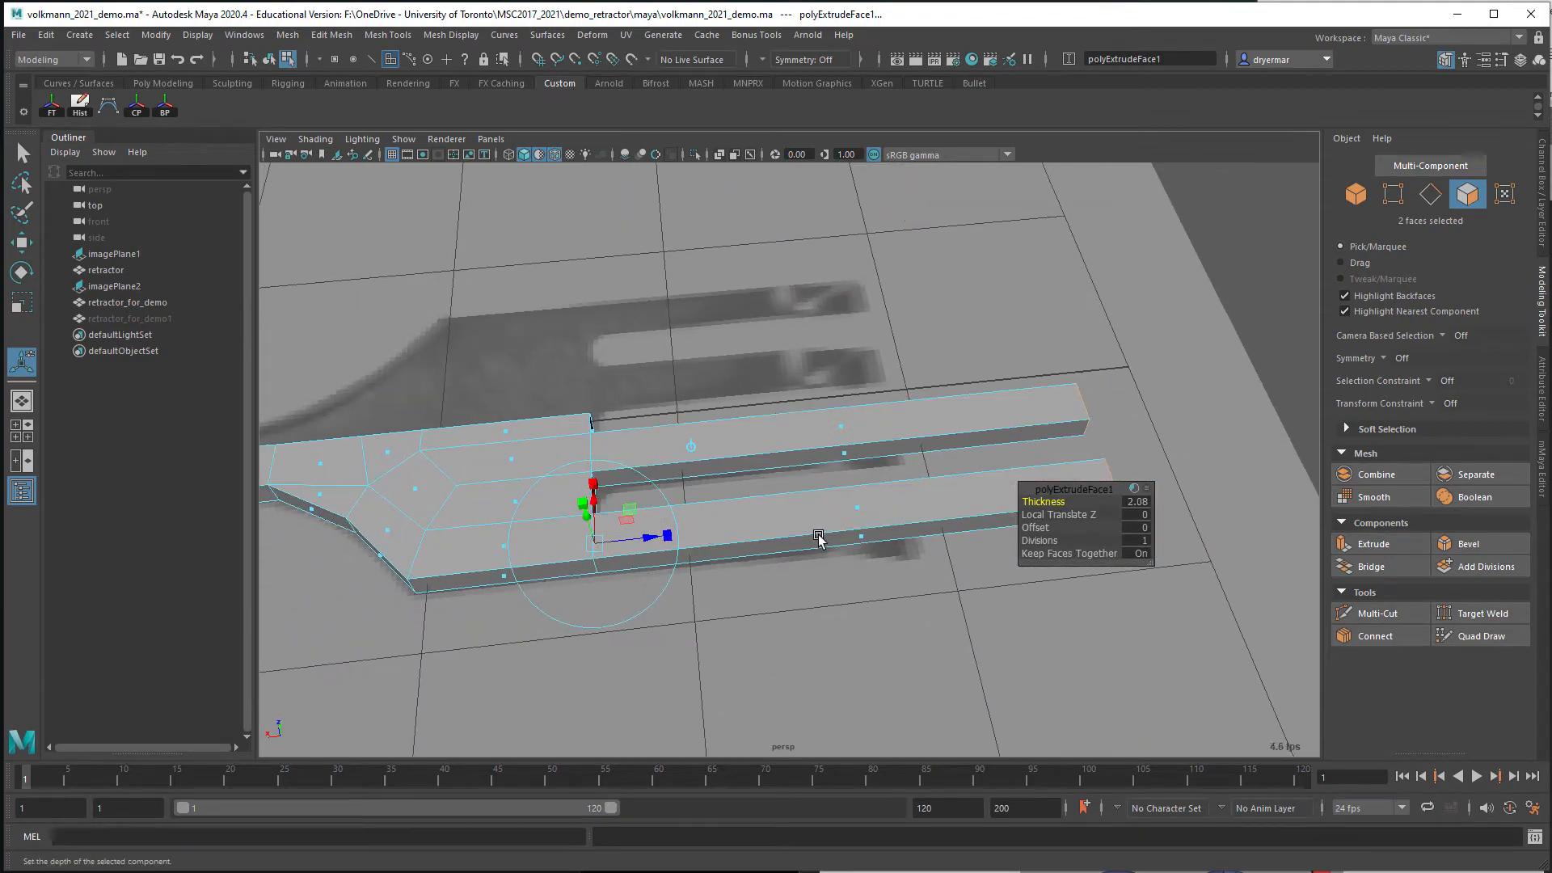
Set the prong extrusion's divisions to 10 and check the mesh in smooth preview
mouse_move(835, 558)
left_mouse_down("alt")
mouse_move(669, 545)
mouse_move(837, 541)
left_mouse_up("alt")
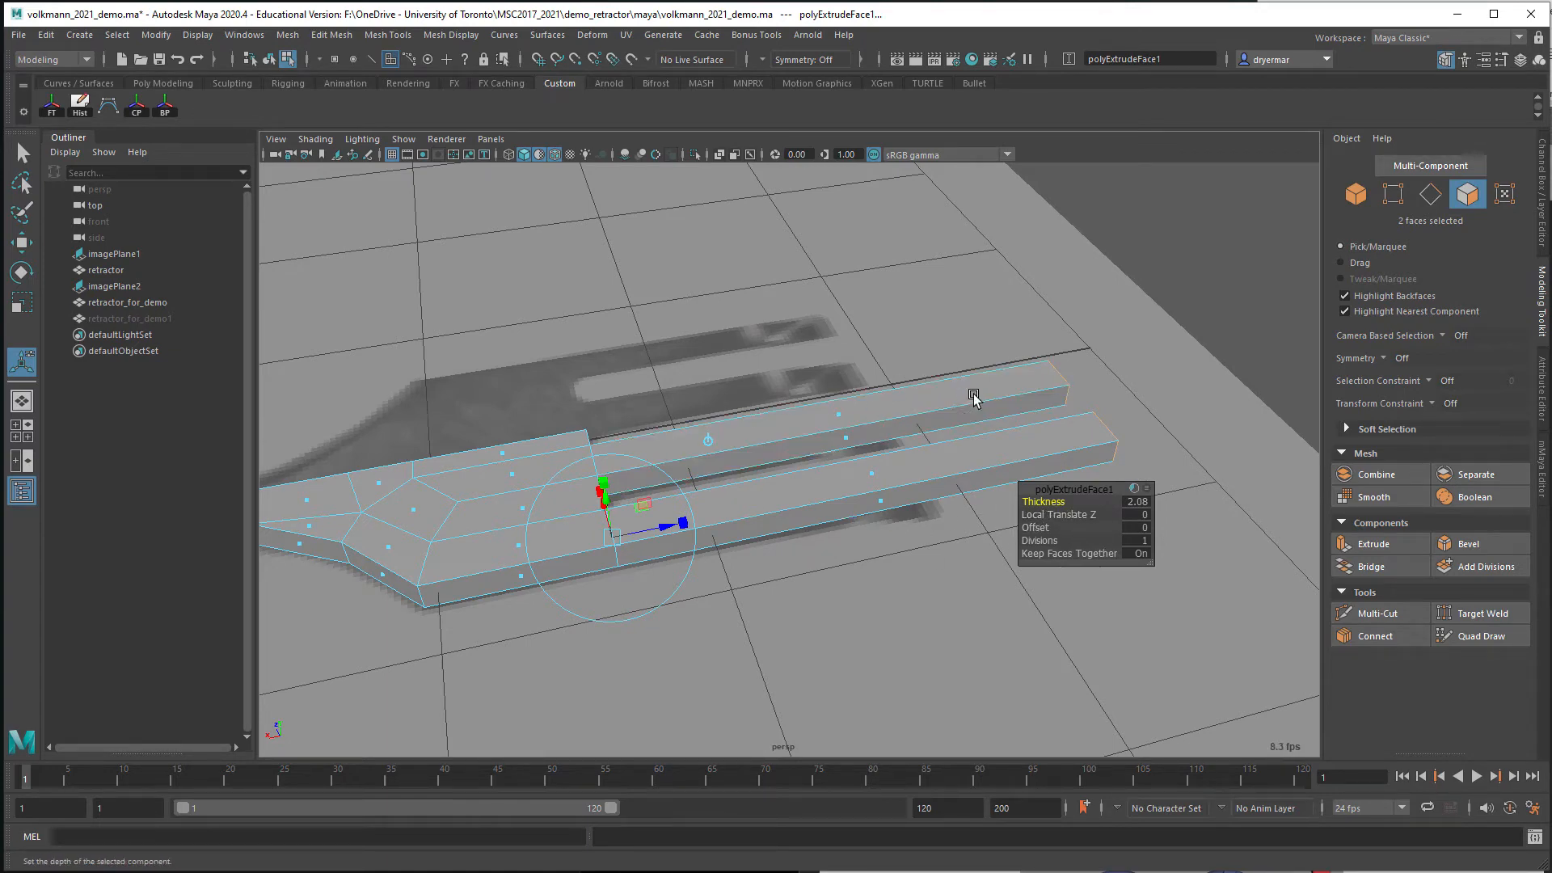
left_click_drag(1041, 540, 1329, 553)
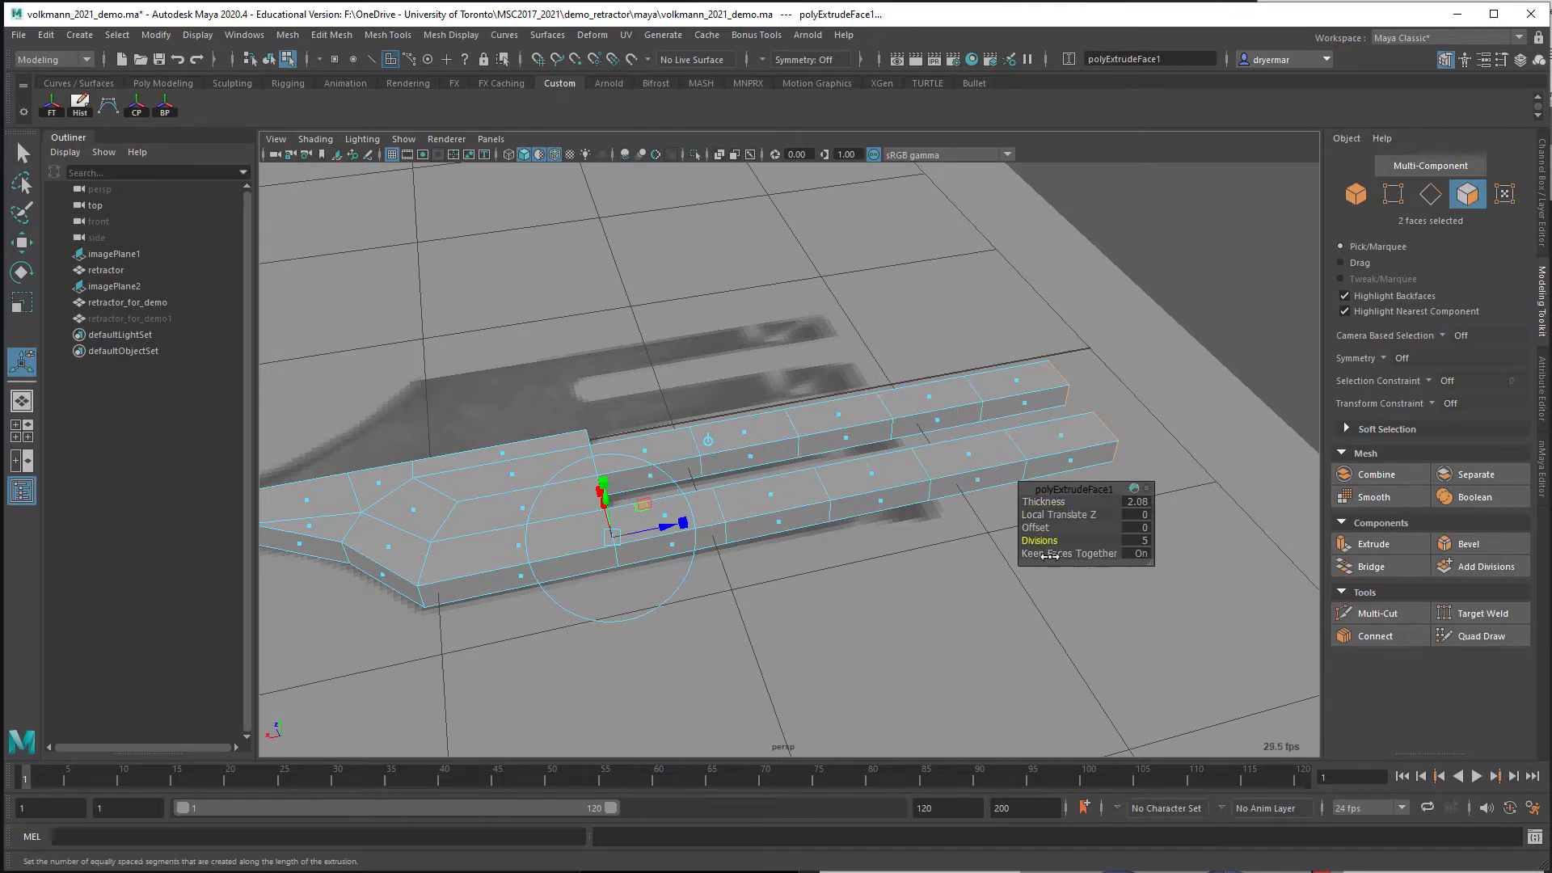
left_click_drag(1043, 540, 1079, 540)
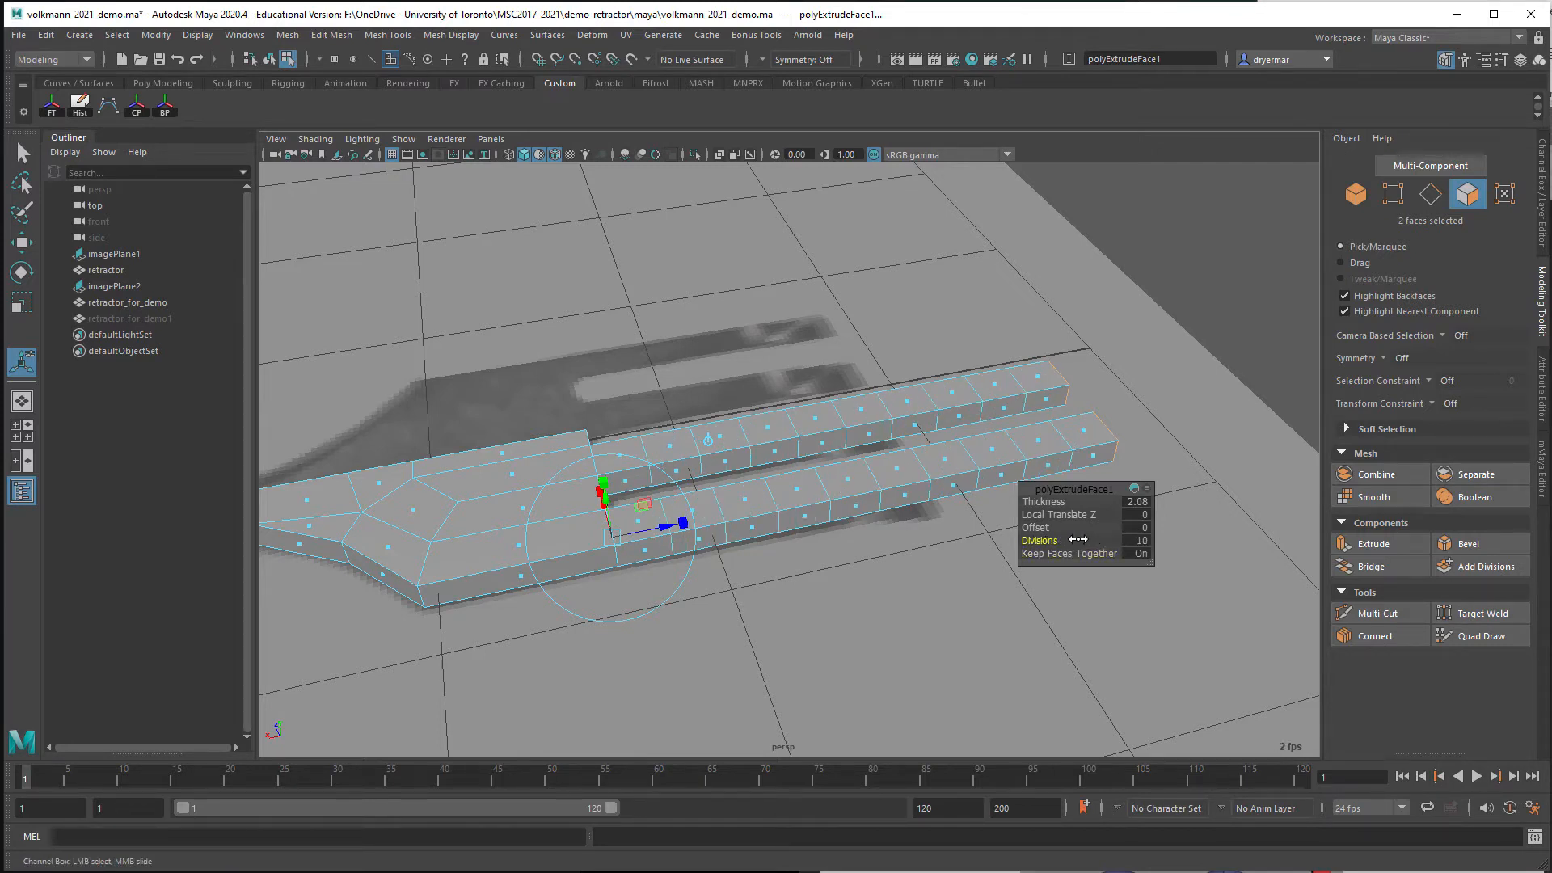
key("3")
key("1")
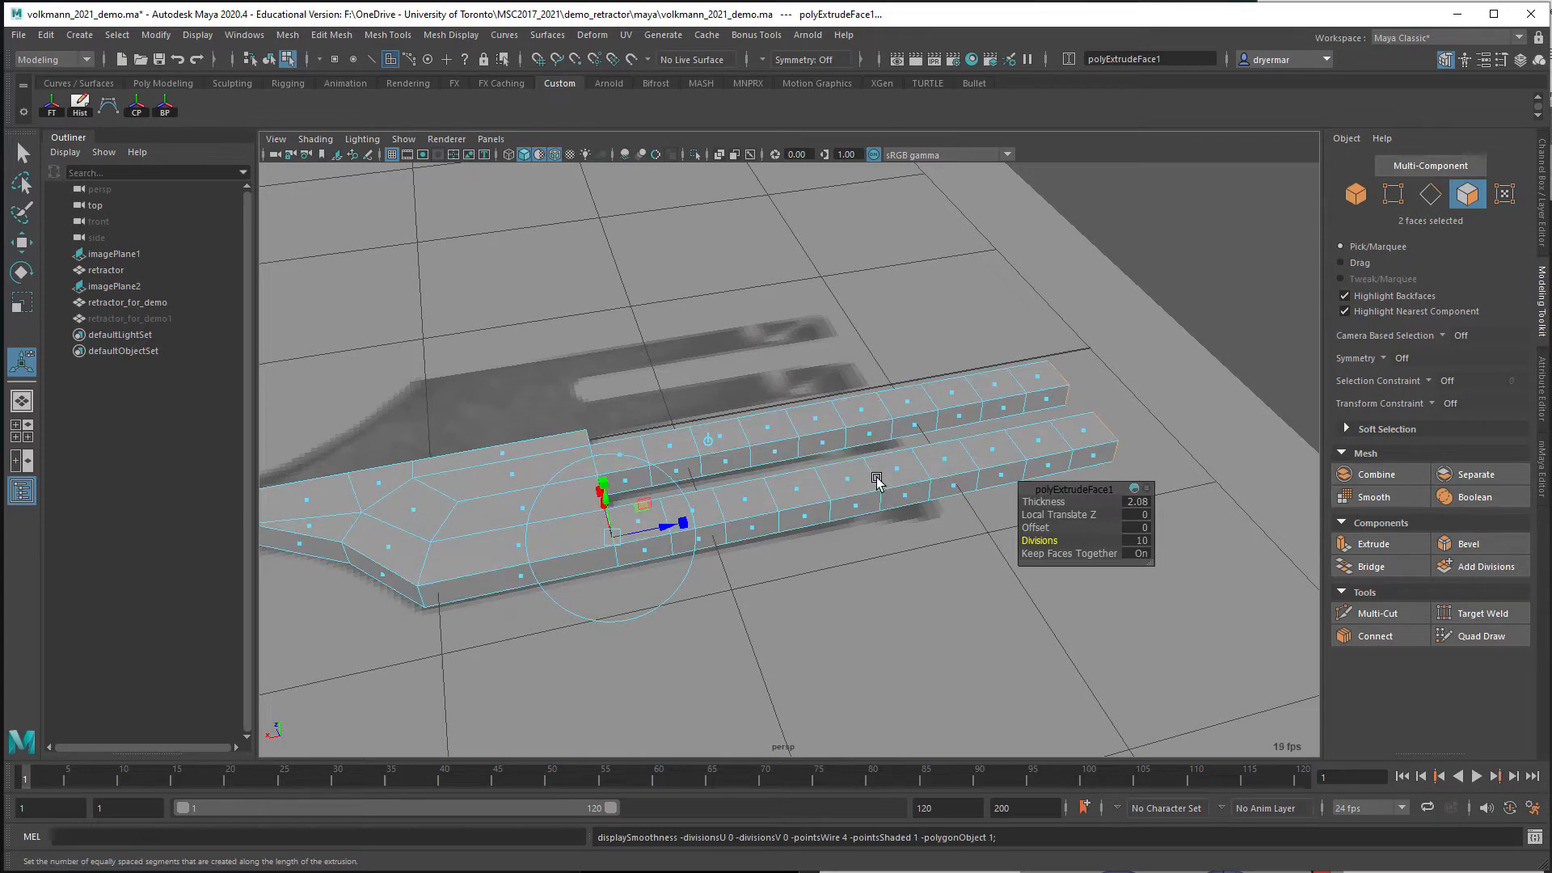
Set the prong extrusion's thickness to 2
left_click_drag(916, 545, 793, 544, "alt")
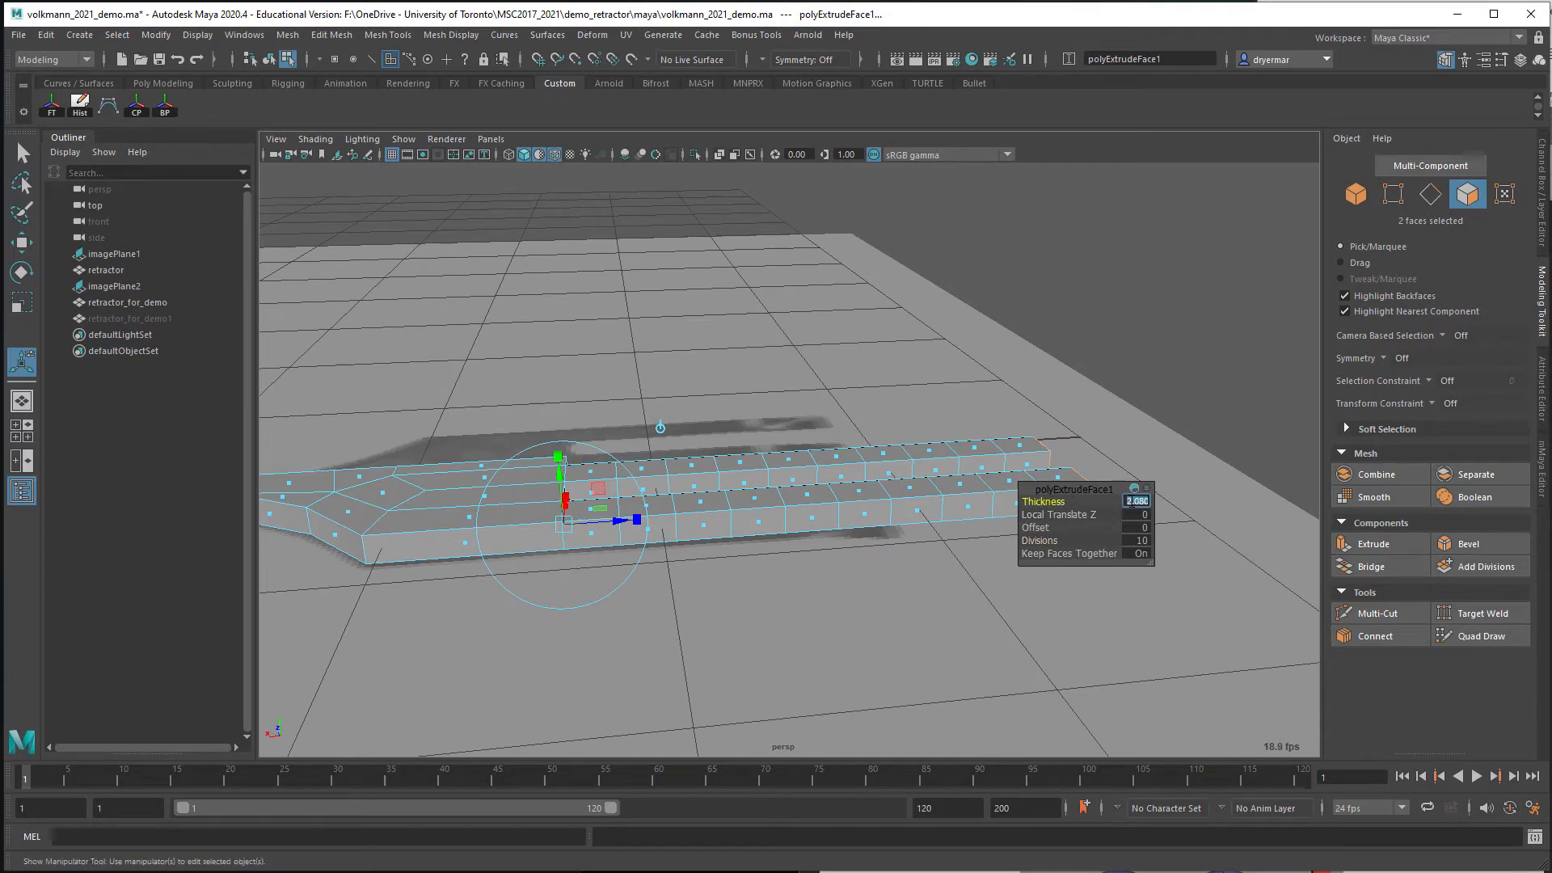
type("2")
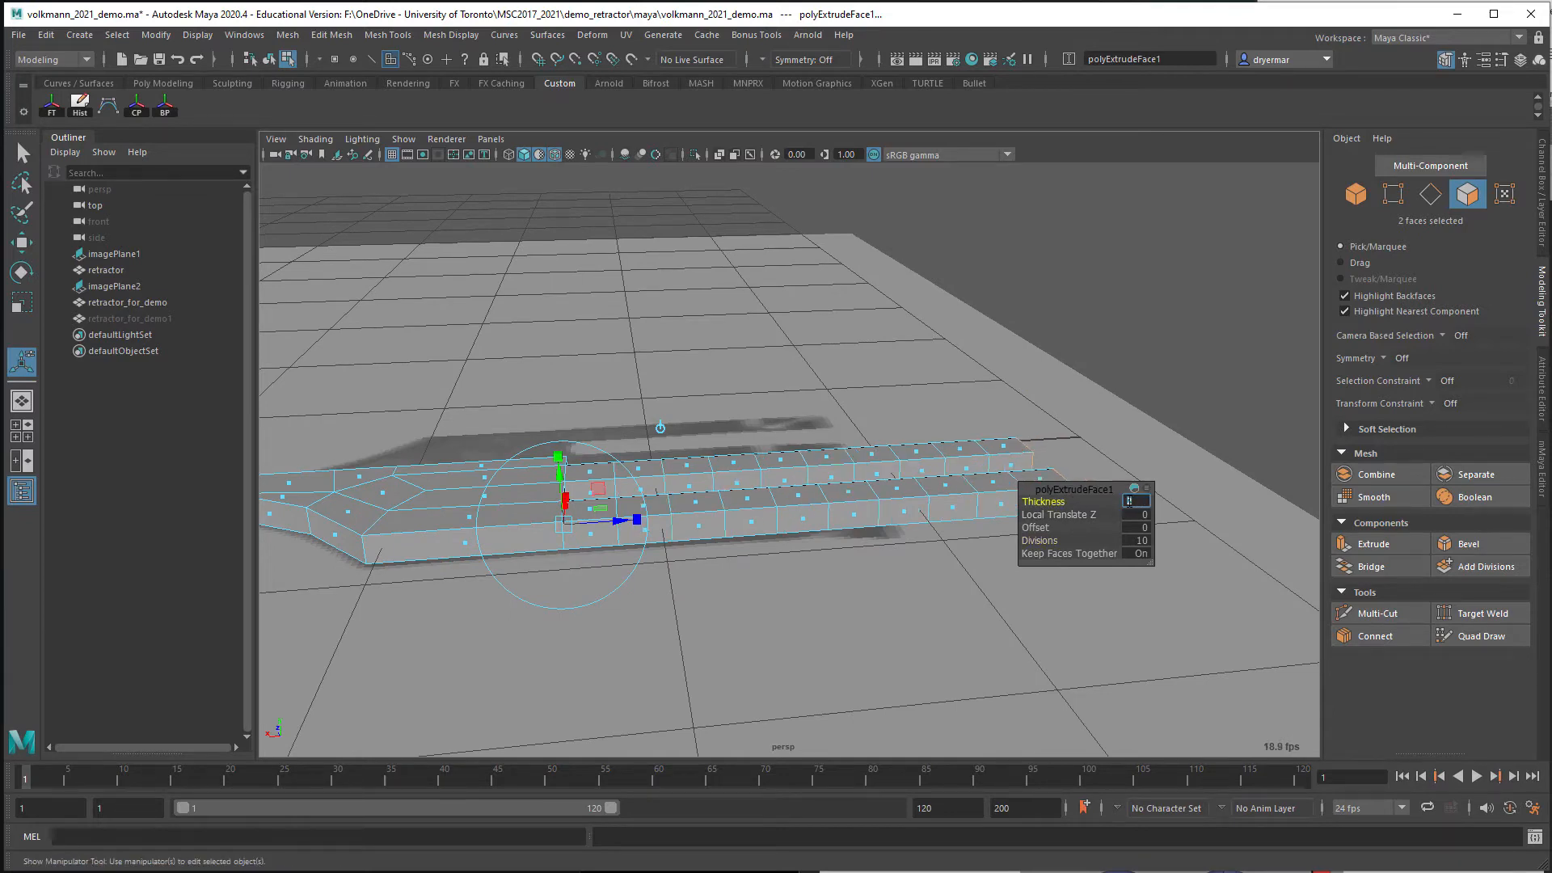
key("Return")
left_click_drag(730, 517, 720, 553, "alt")
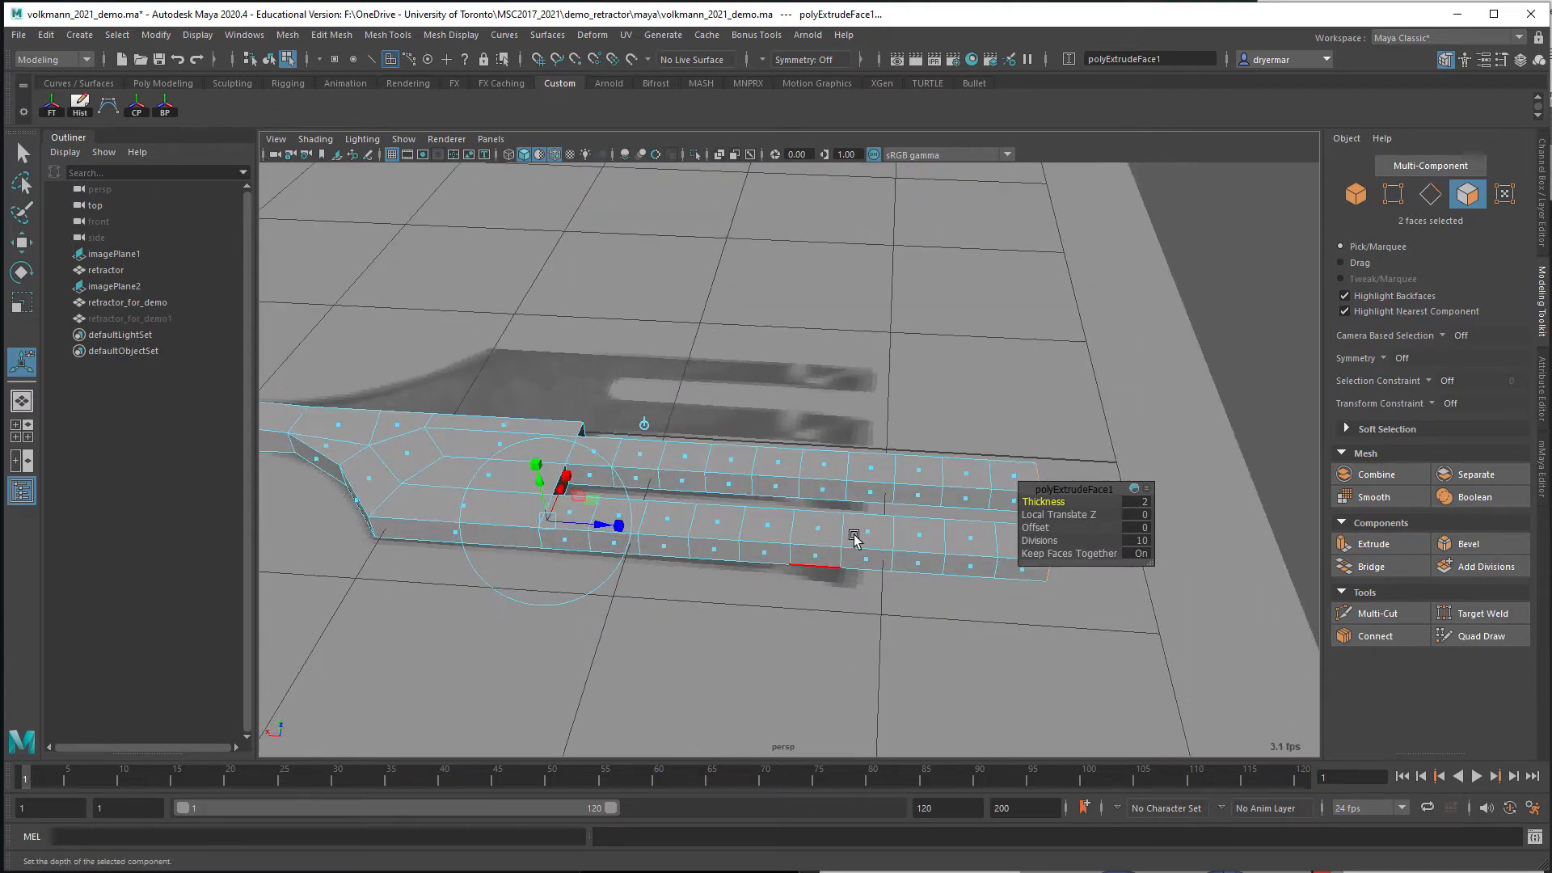
left_click_drag(849, 544, 693, 488, "alt")
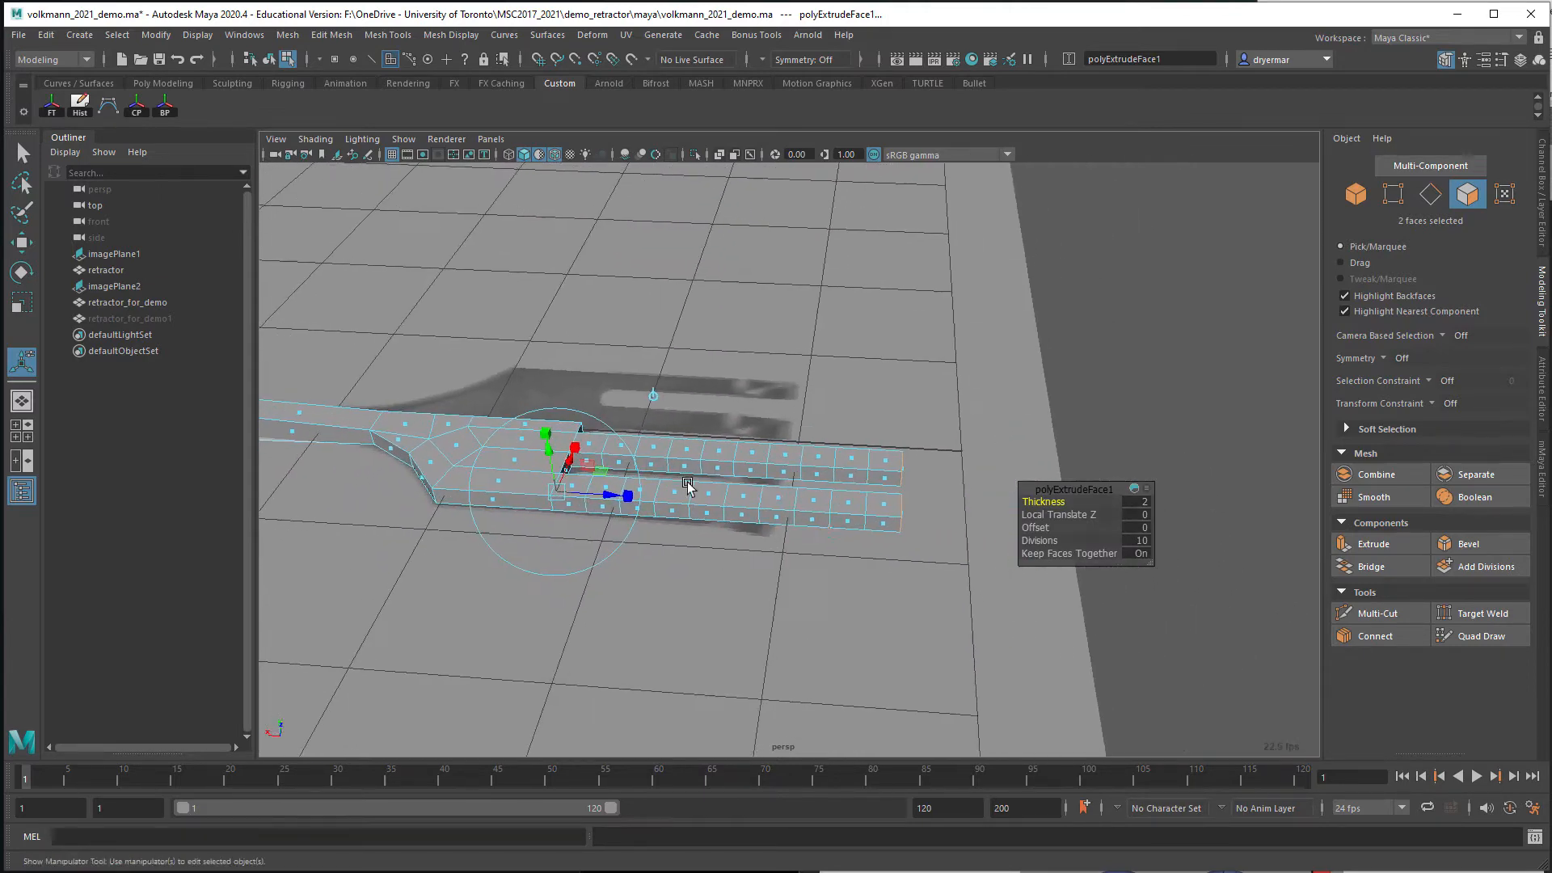
Return the retractor to object mode and apply a nonlinear Bend deformer to the whole mesh
right_click(794, 503)
right_click_drag(817, 512, 874, 481)
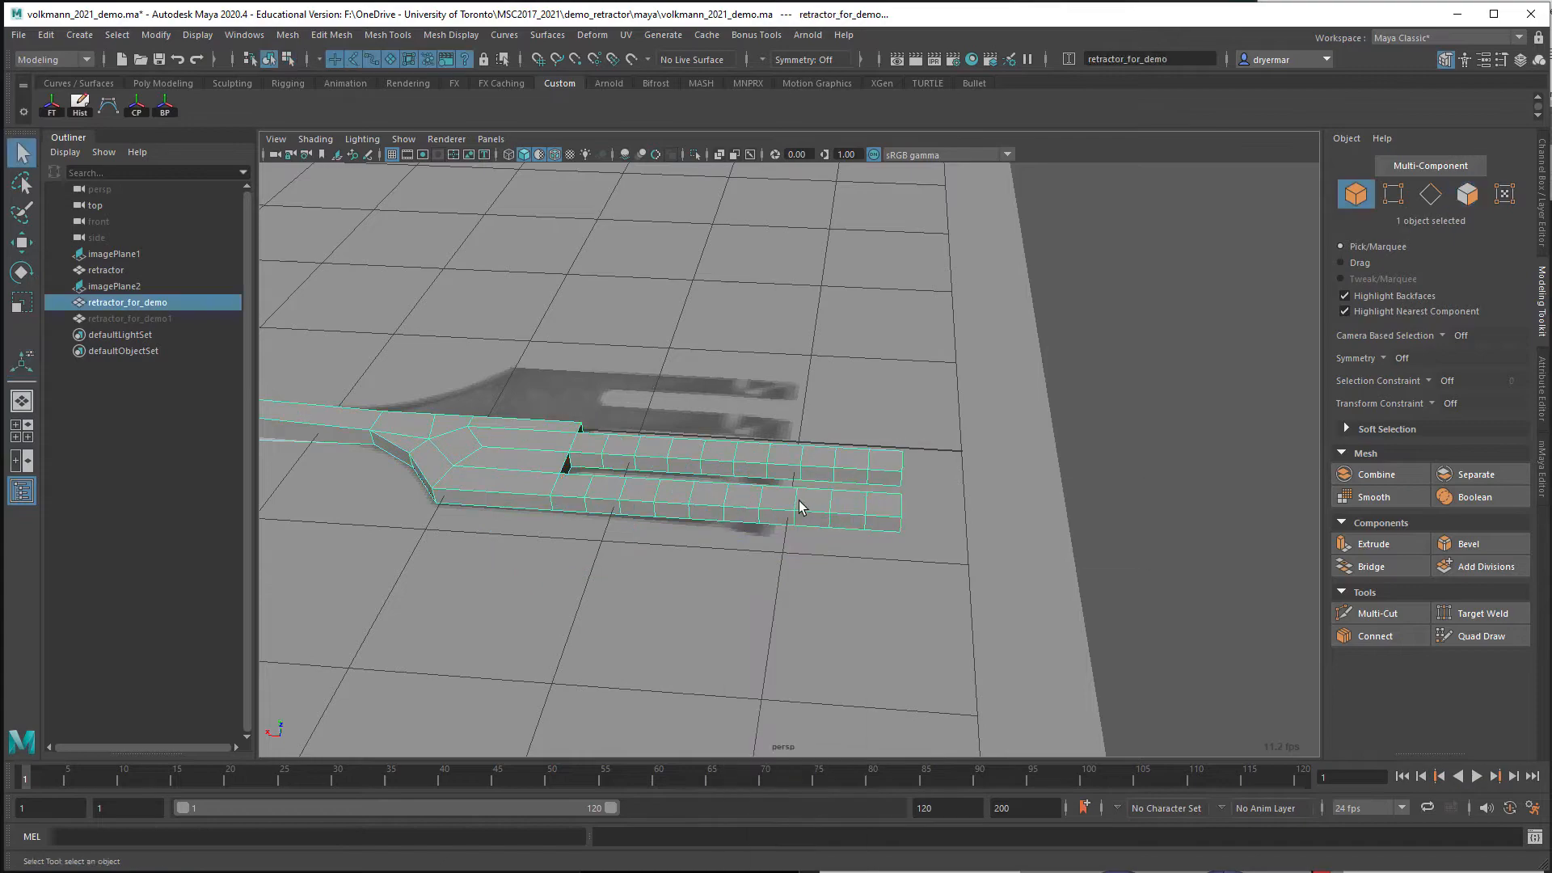
left_click_drag(746, 487, 774, 465, "alt")
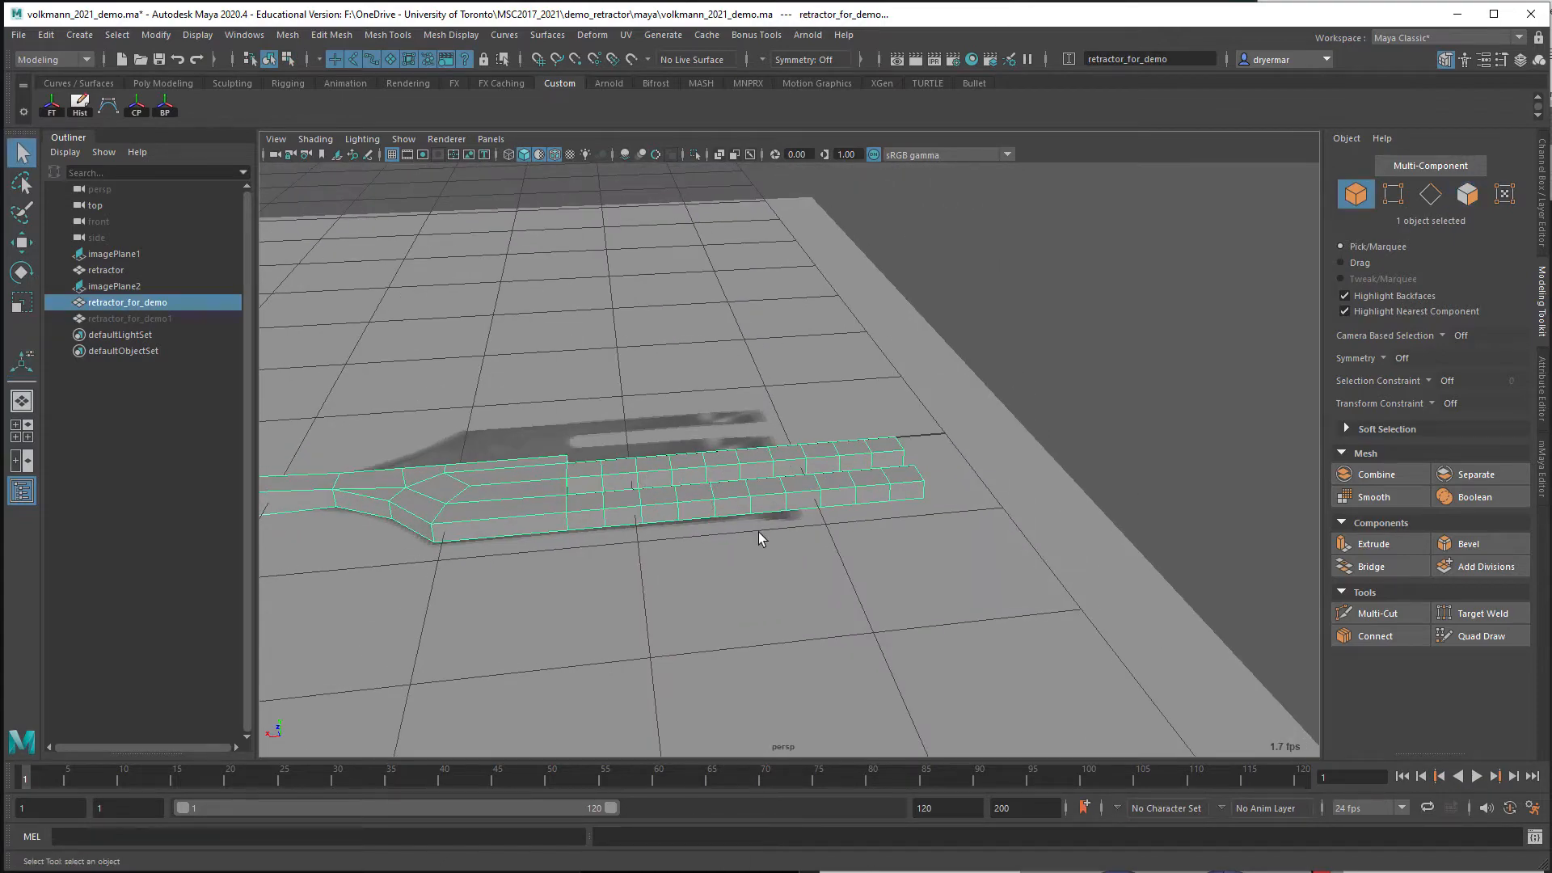
left_click_drag(758, 532, 790, 495, "alt")
right_click_drag(790, 495, 790, 483, "alt")
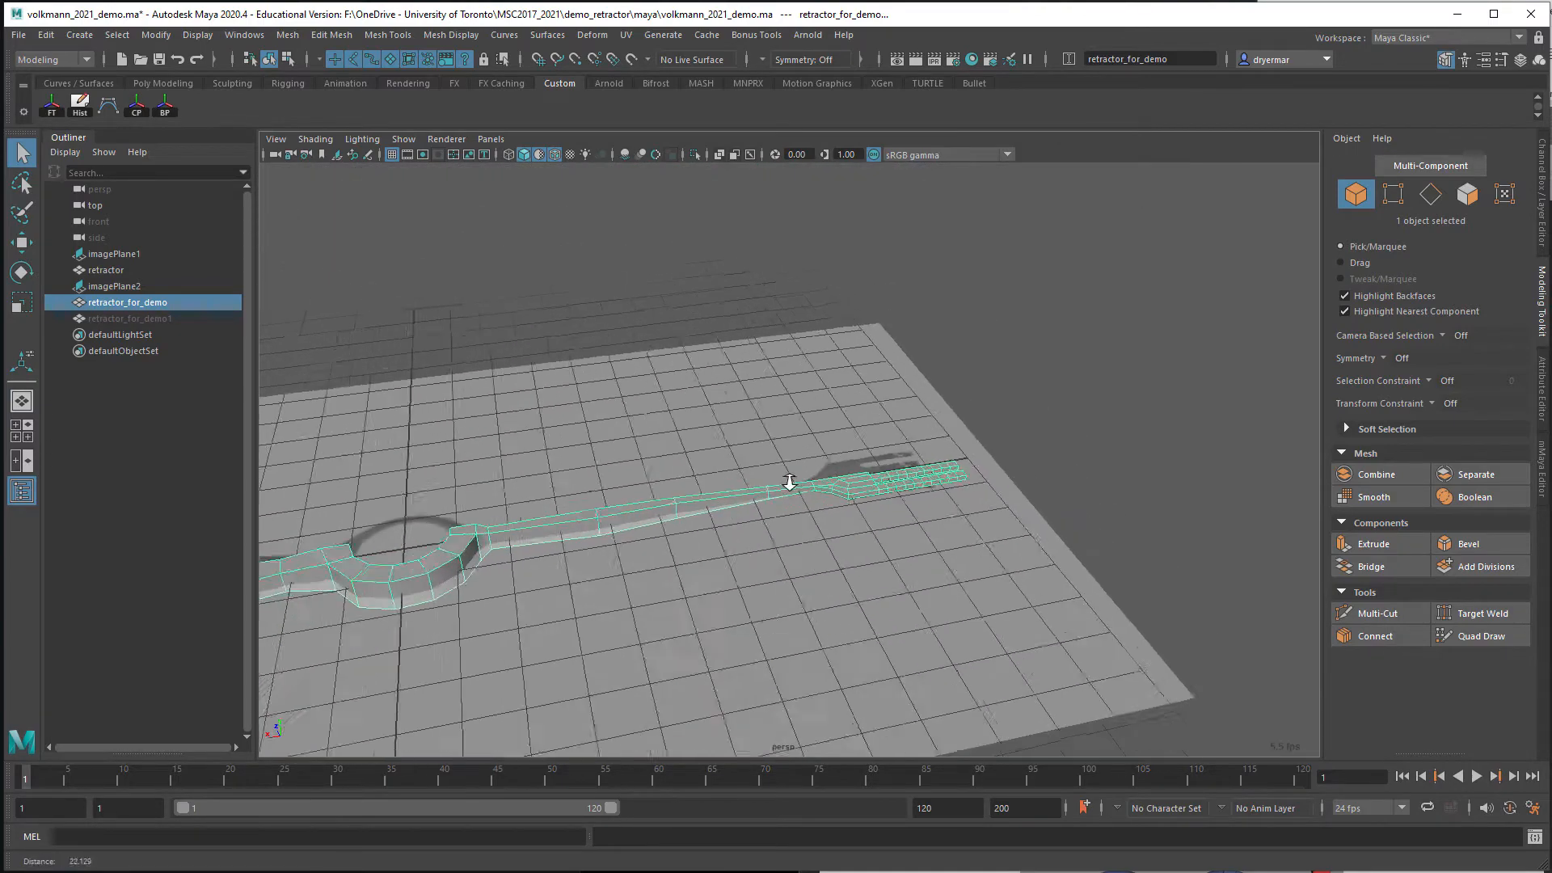
left_click_drag(790, 483, 731, 505, "alt")
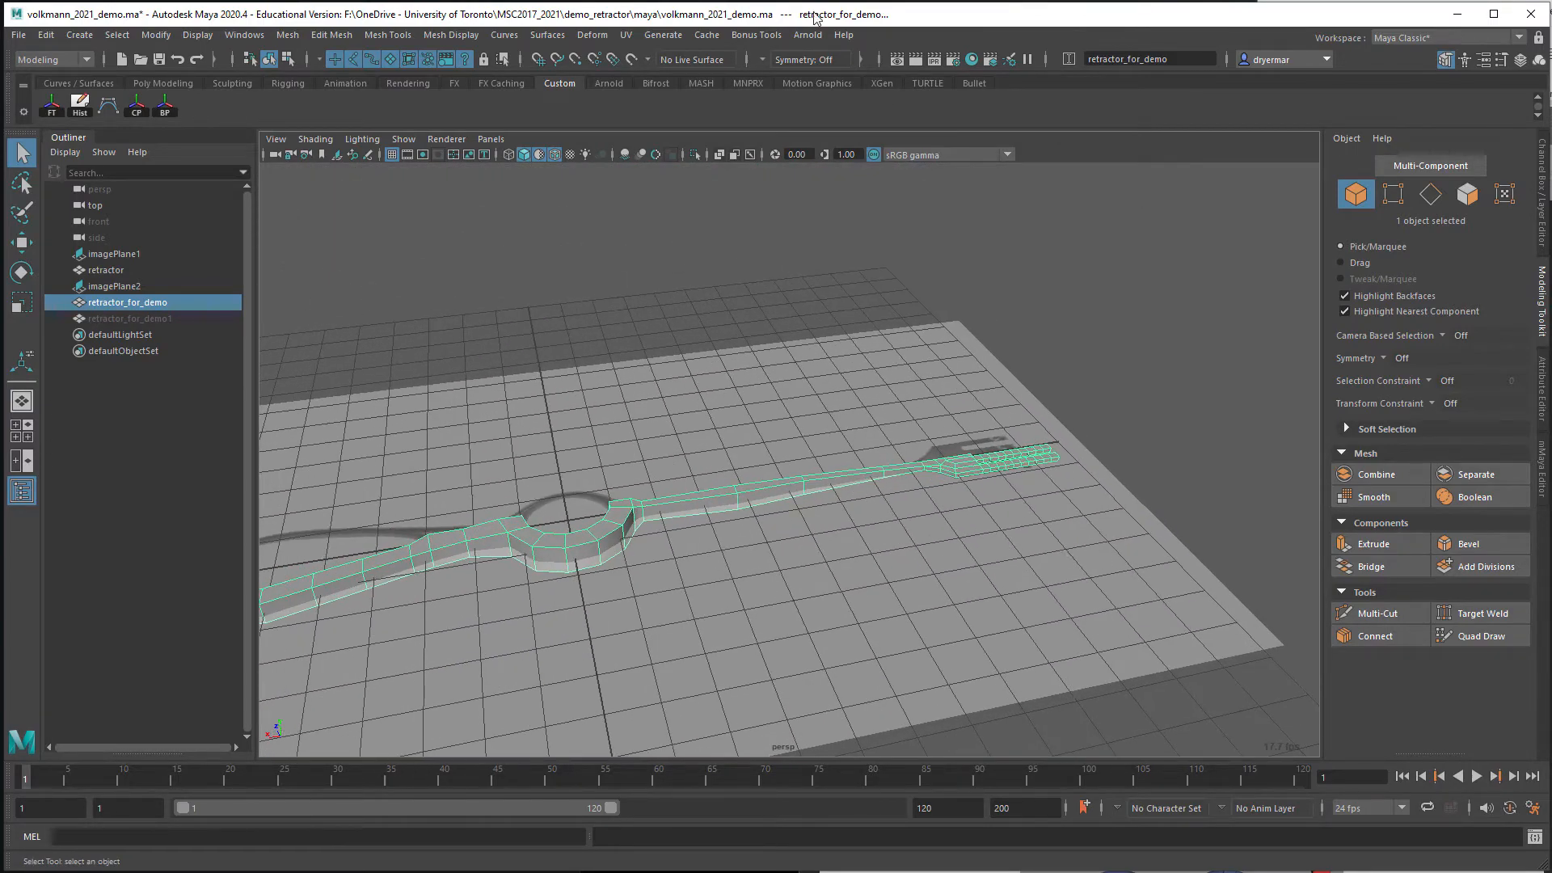
left_click(591, 35)
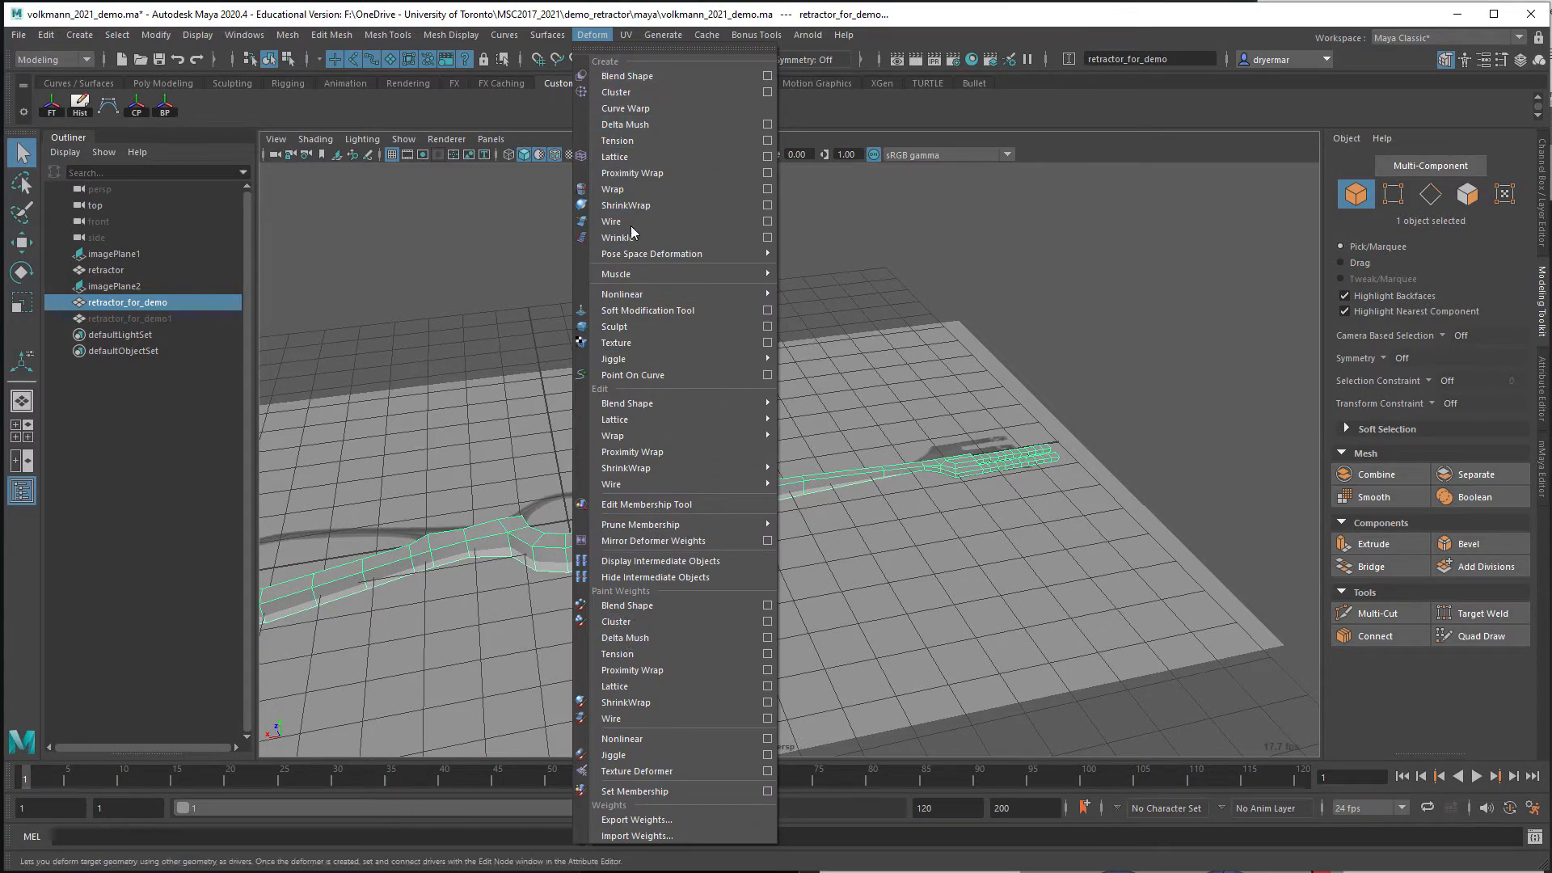
mouse_move(623, 301)
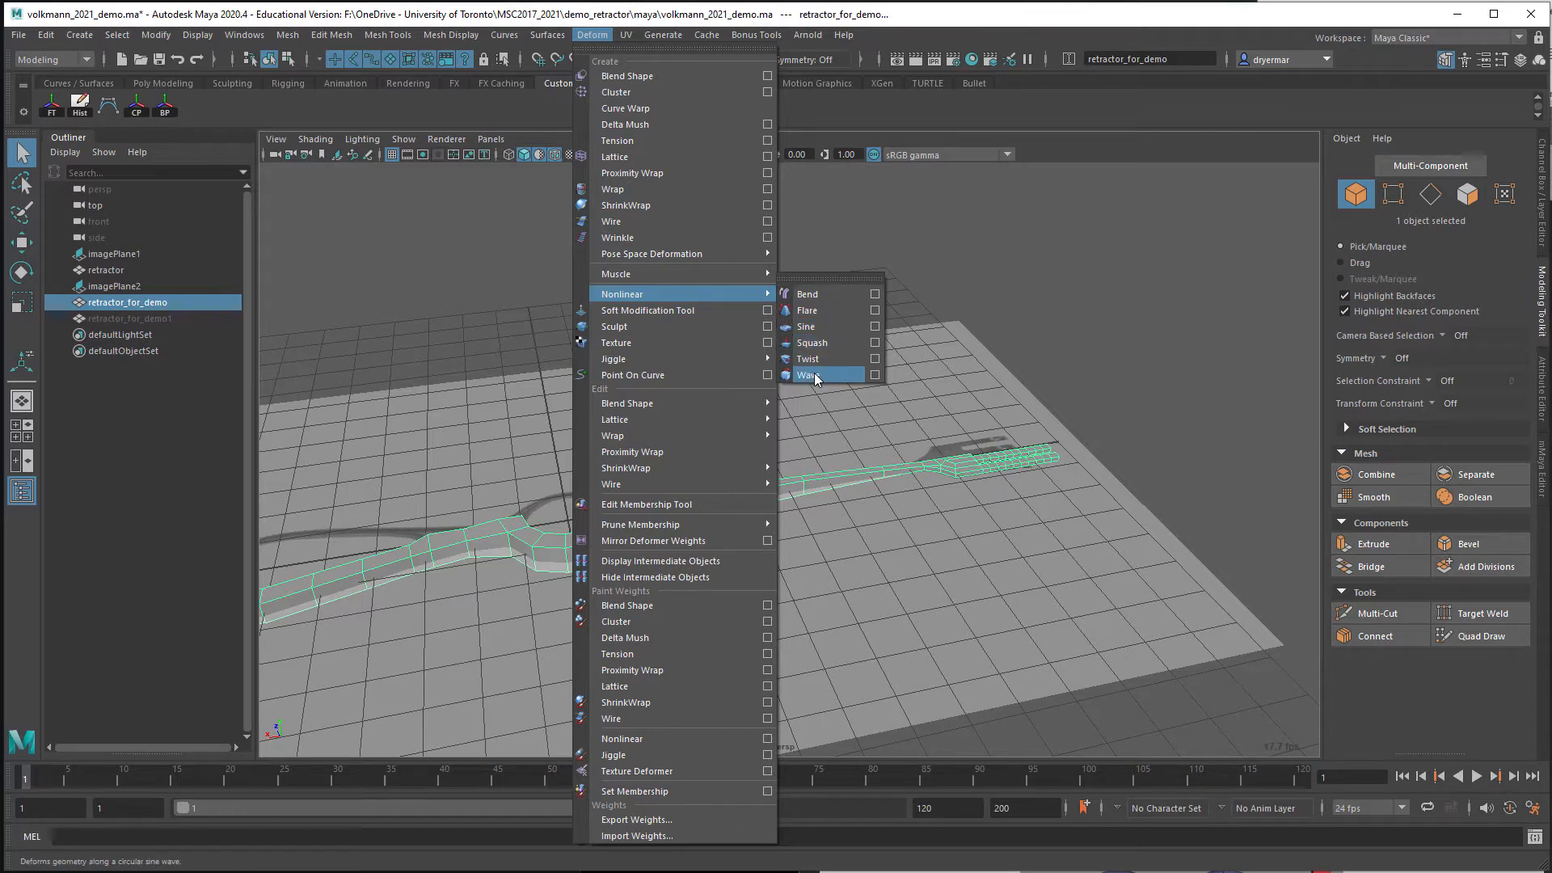
left_click(805, 295)
Rotate the bend handle to 90 degrees in Z so it runs along the retractor's length
left_click_drag(773, 409, 800, 387, "alt")
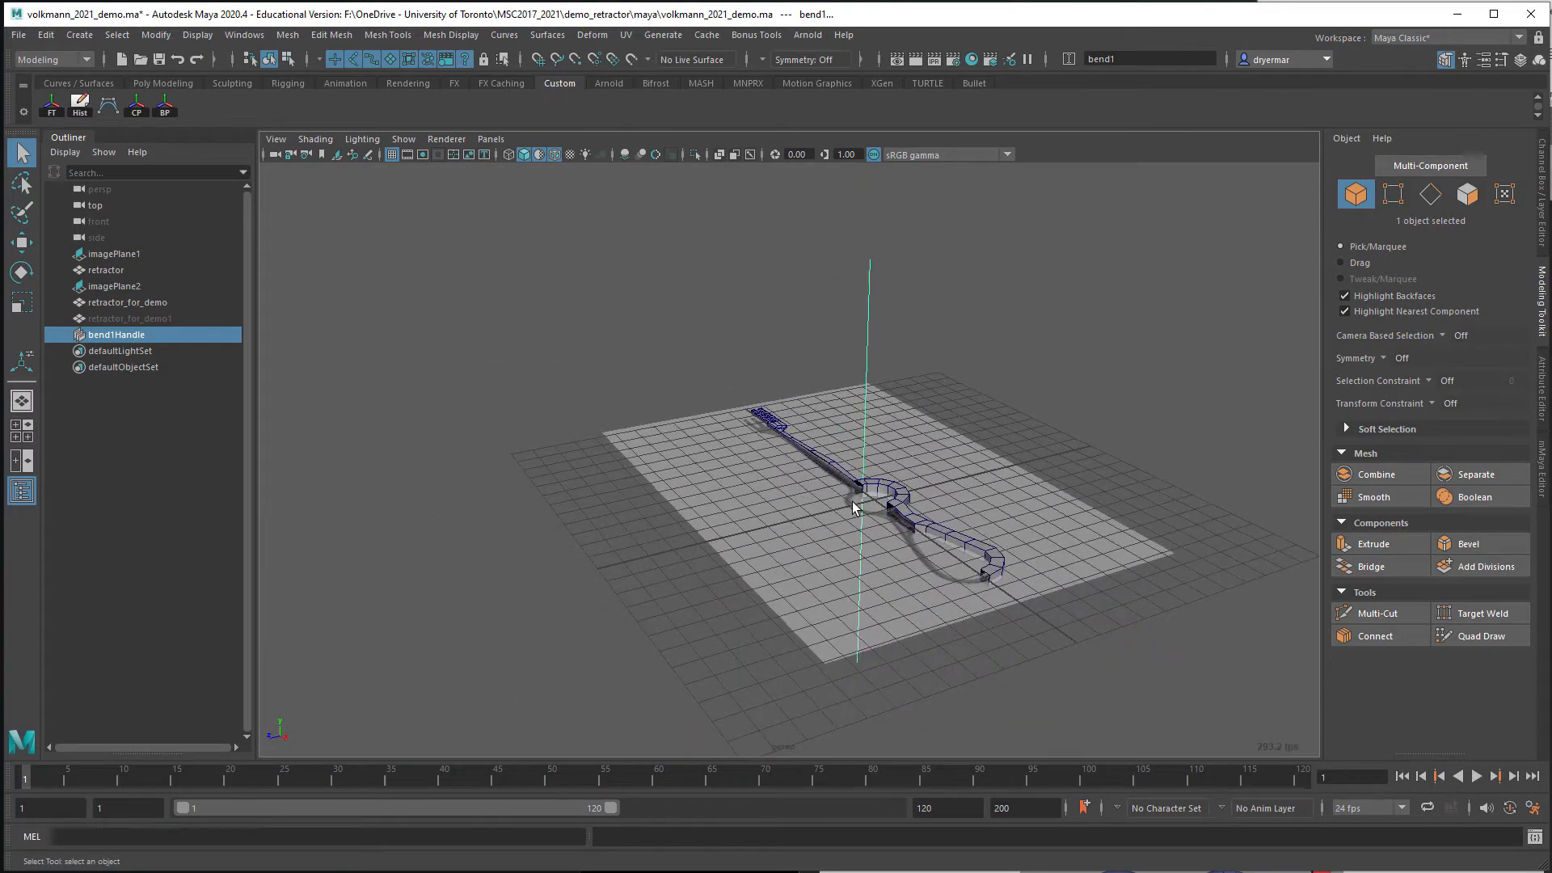
key("e")
mouse_move(853, 507)
left_mouse_down("alt")
mouse_move(936, 426)
mouse_move(818, 388)
mouse_move(865, 413)
left_mouse_up("alt")
left_click(1545, 232)
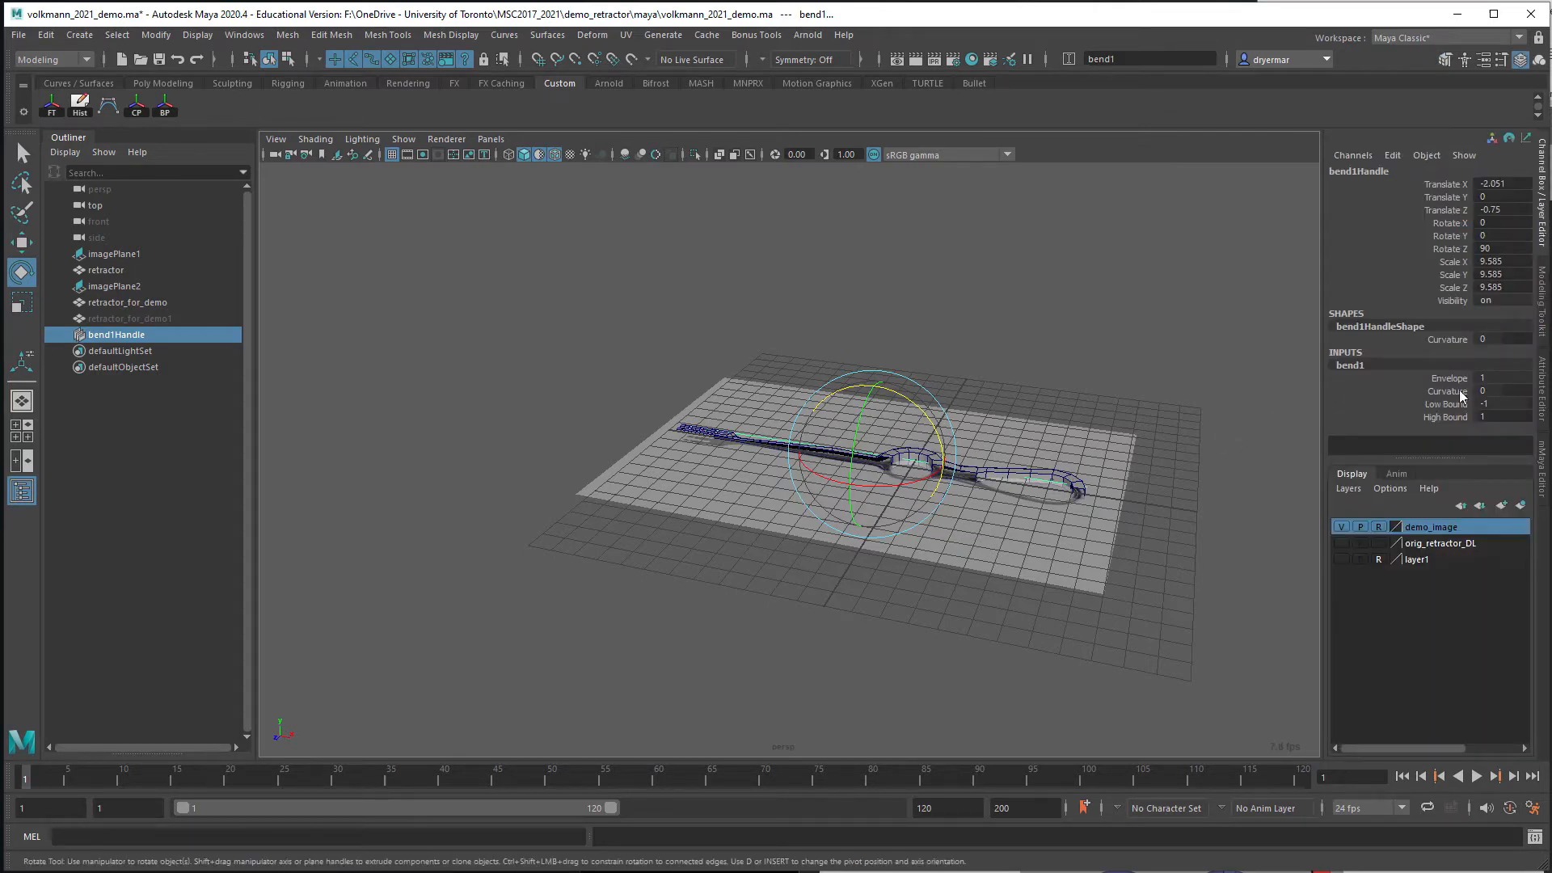
Raise the bend deformer's curvature to about 92.8 and inspect the curved retractor from several sides
left_click(1447, 391)
middle_click_drag(1027, 311, 1087, 321)
left_click_drag(1046, 337, 791, 349, "alt")
right_click_drag(791, 349, 1202, 391, "alt")
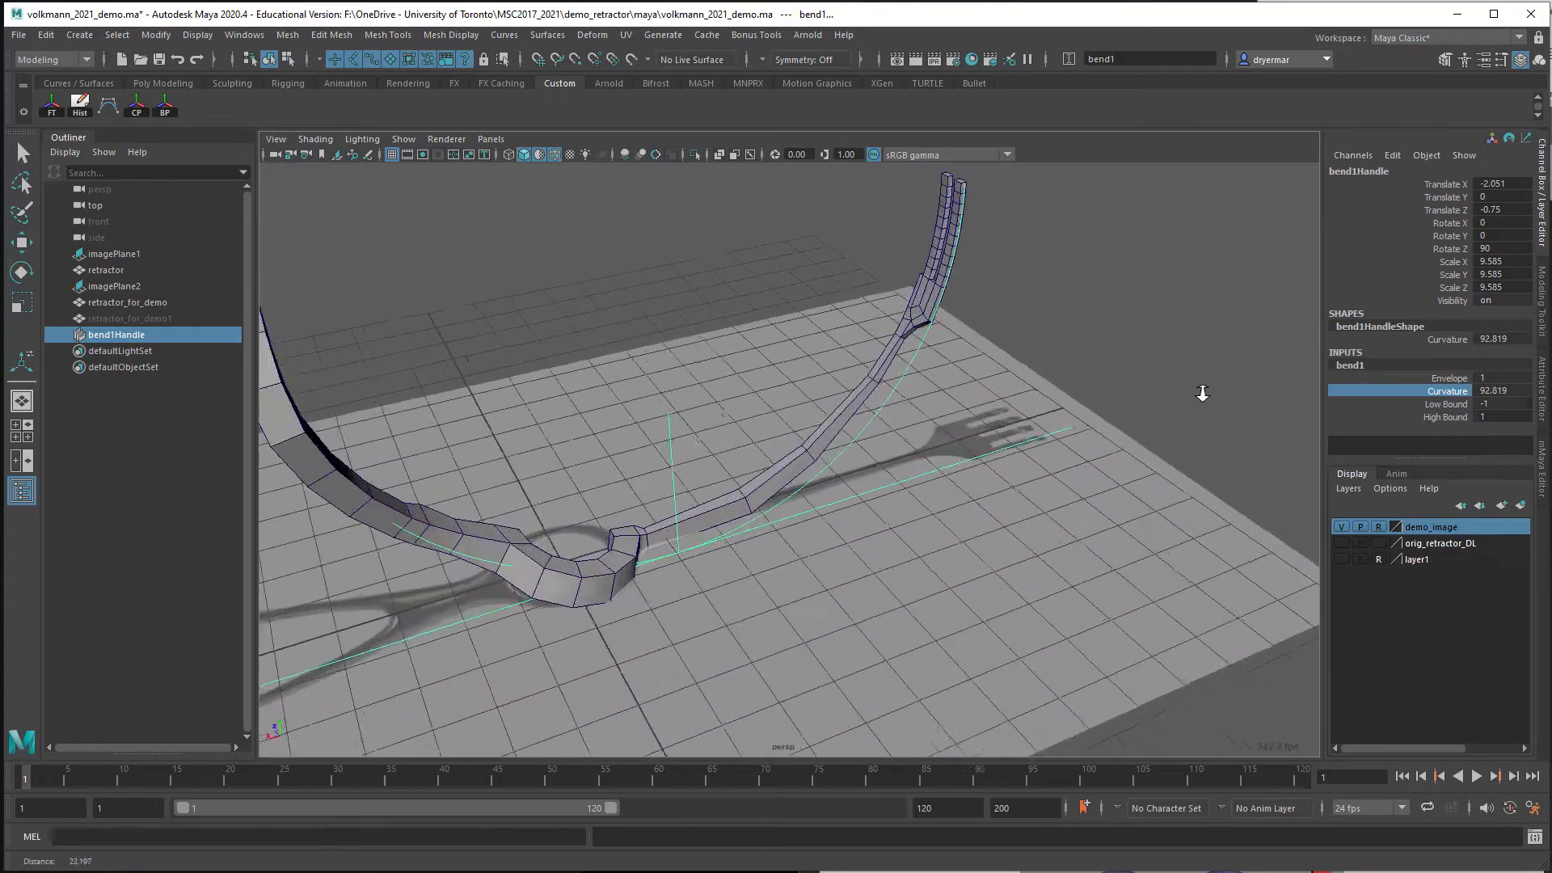
left_click_drag(998, 346, 1277, 324, "alt")
right_click_drag(1055, 318, 1011, 347, "alt")
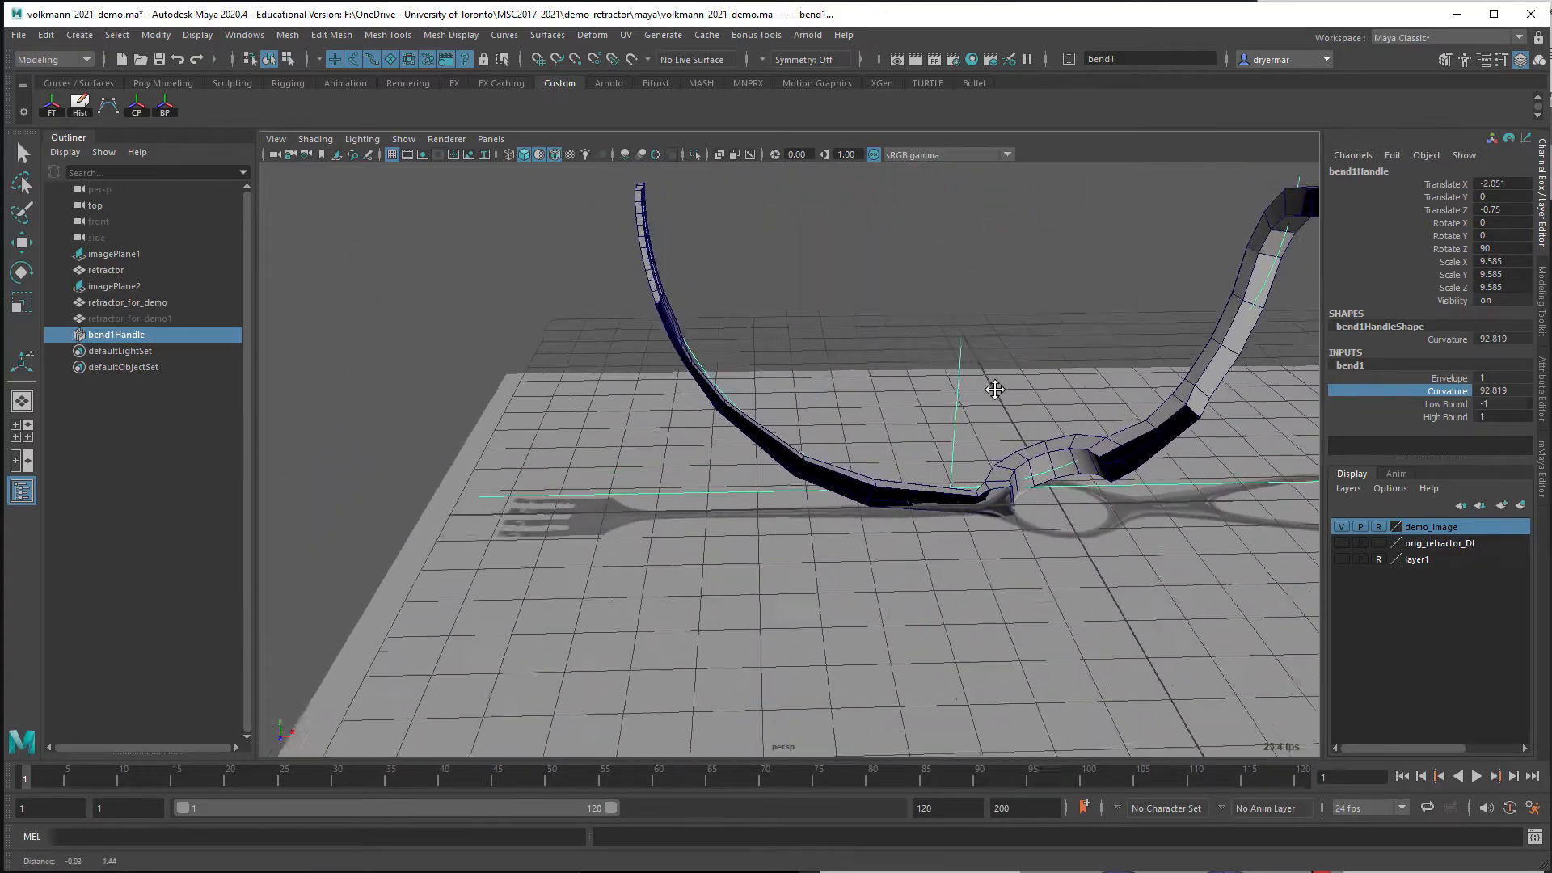
left_click_drag(1010, 347, 824, 408, "alt")
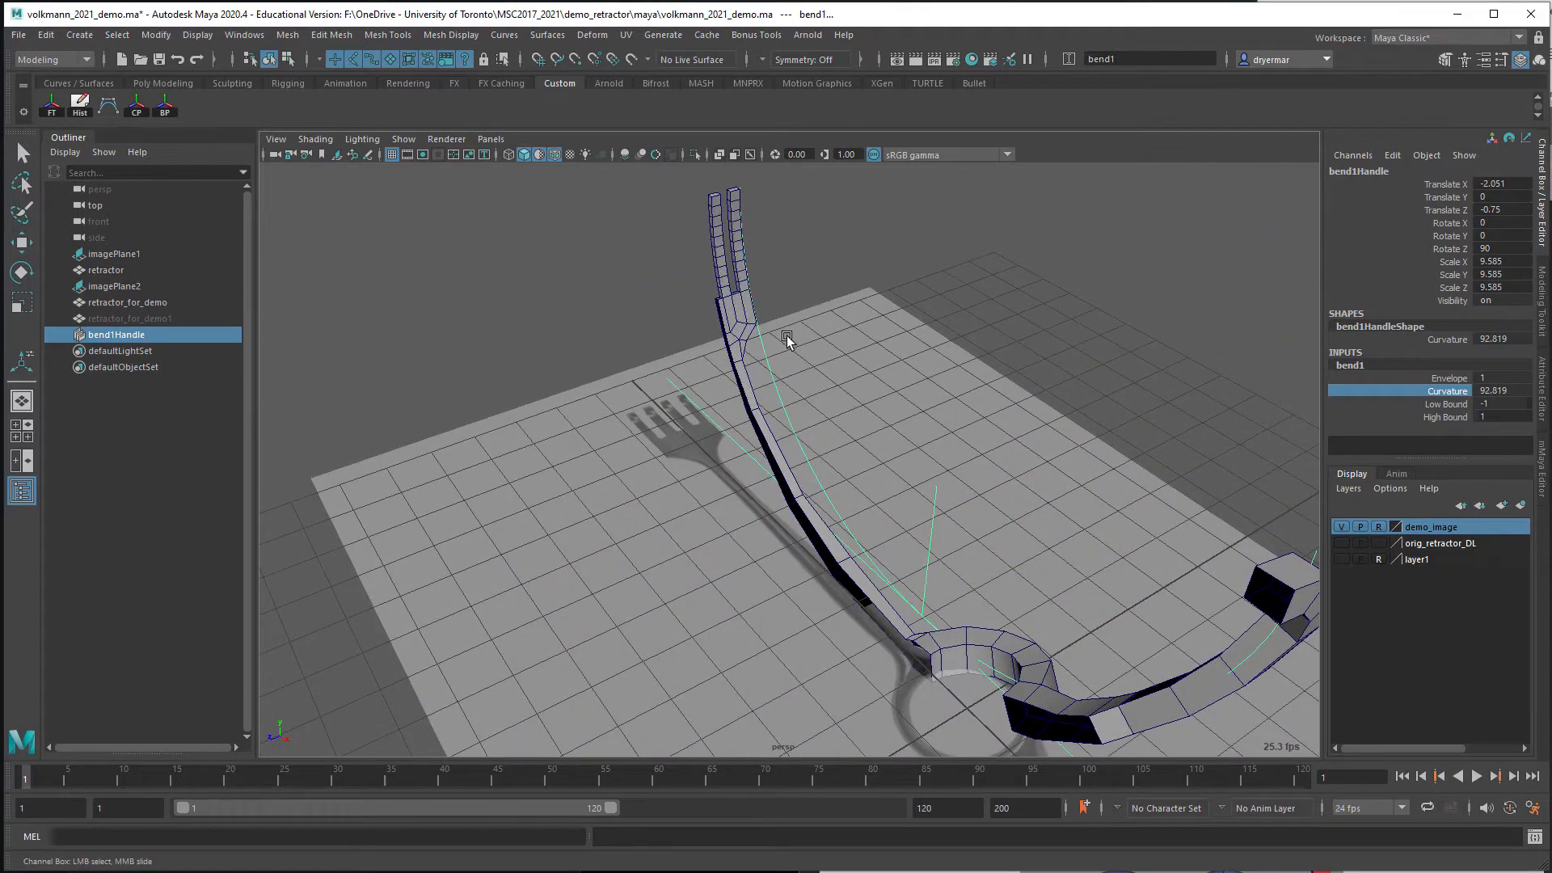
Delete the bend handle to remove the bend from the whole retractor
left_click_drag(788, 340, 925, 388, "alt")
key("e")
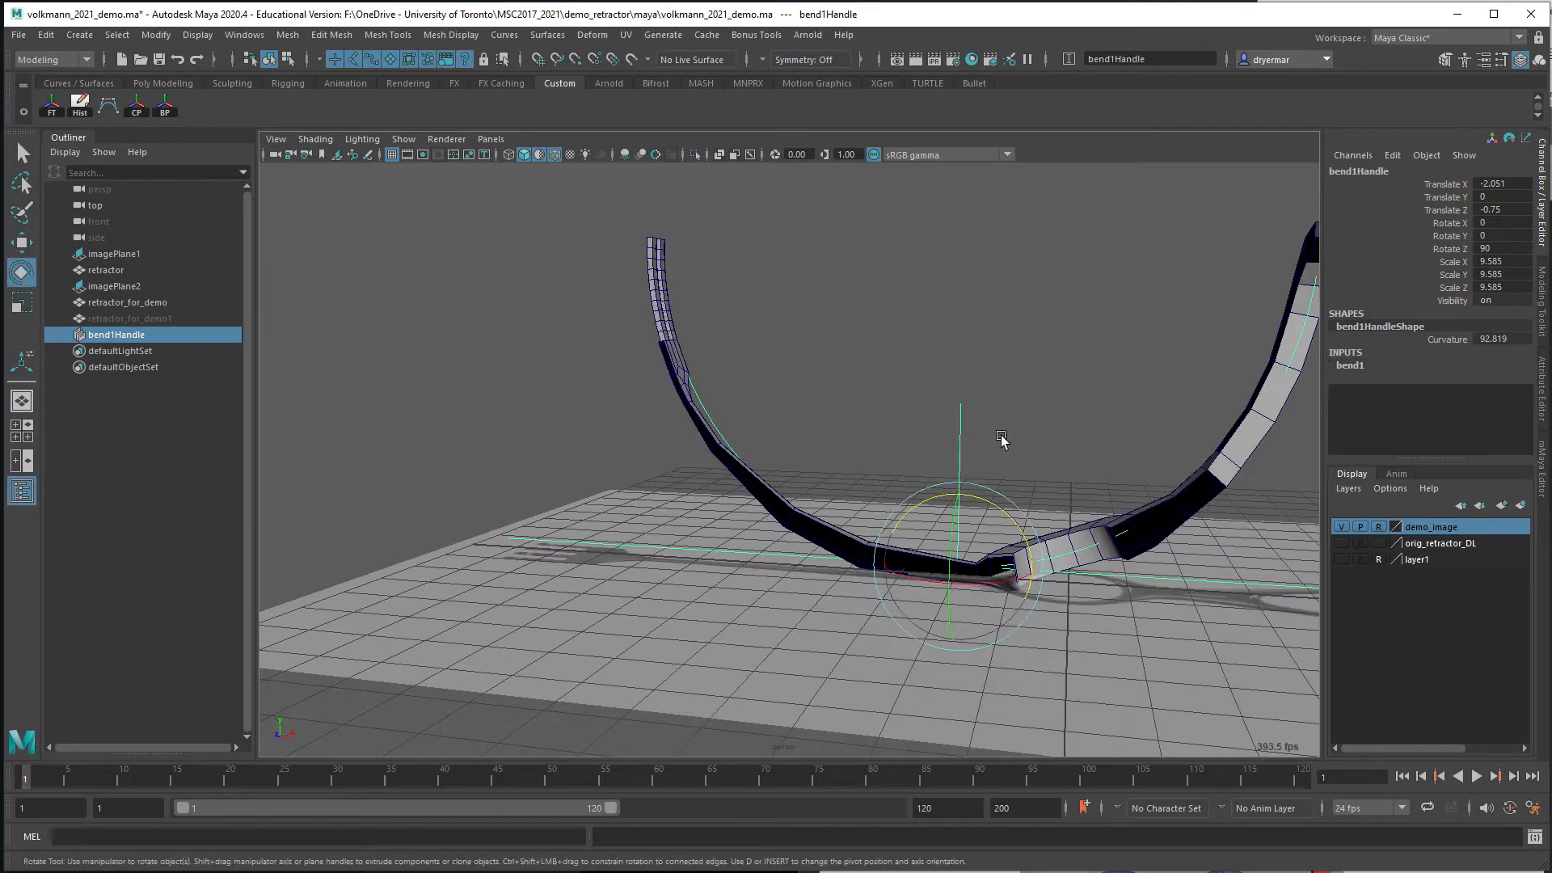
key("Delete")
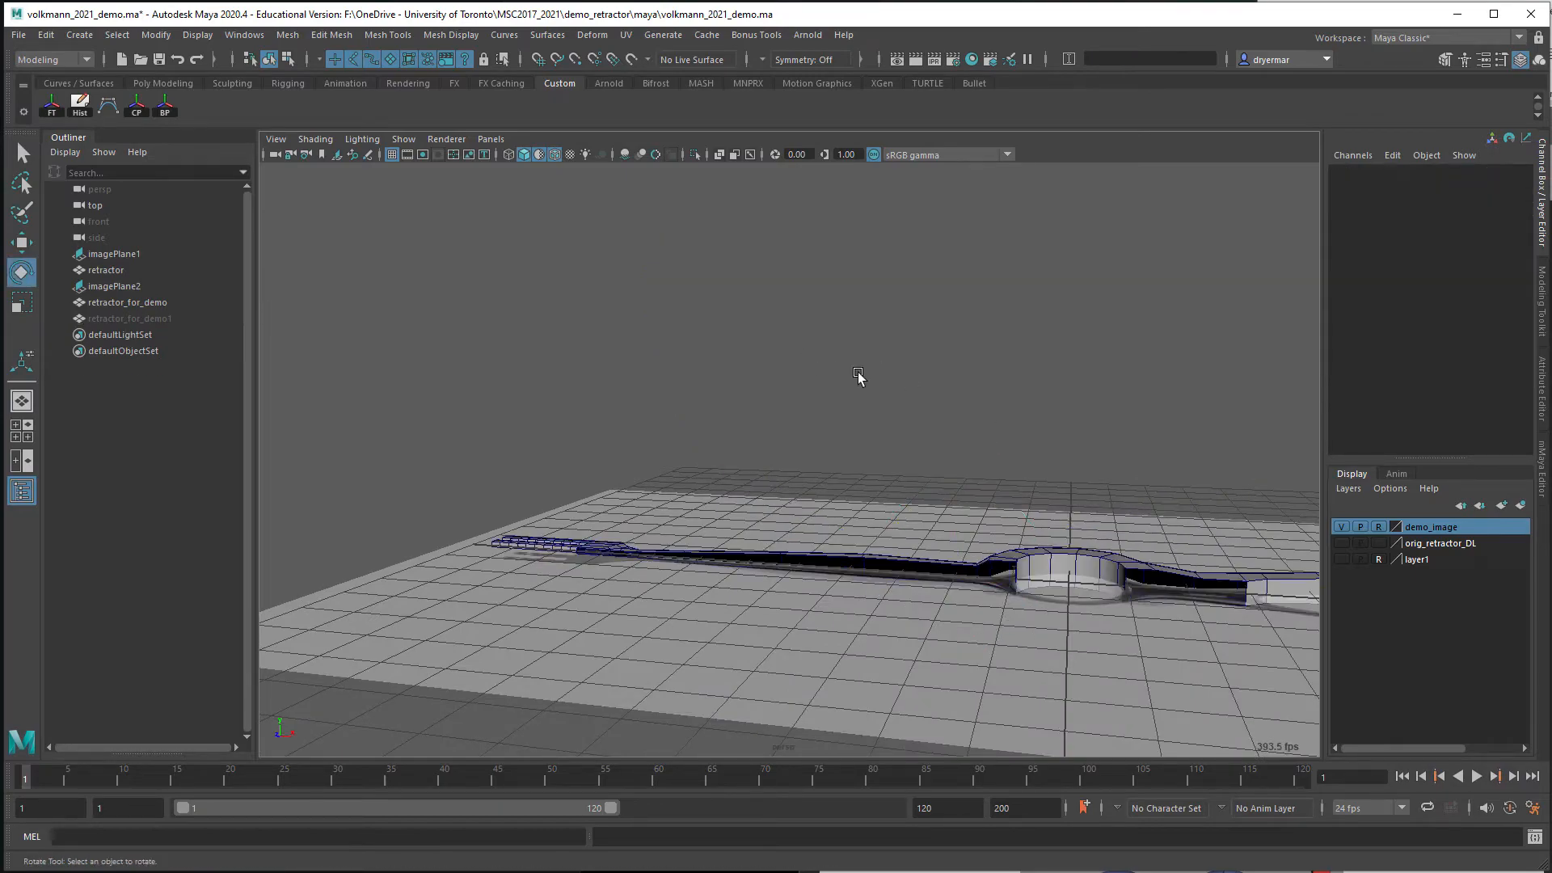
Switch the retractor to vertex mode and select all prong vertices beyond the row where the prongs join the fork head
left_click_drag(857, 374, 664, 480, "alt")
right_click_drag(665, 480, 1069, 524, "alt")
left_click_drag(1070, 521, 825, 447, "alt")
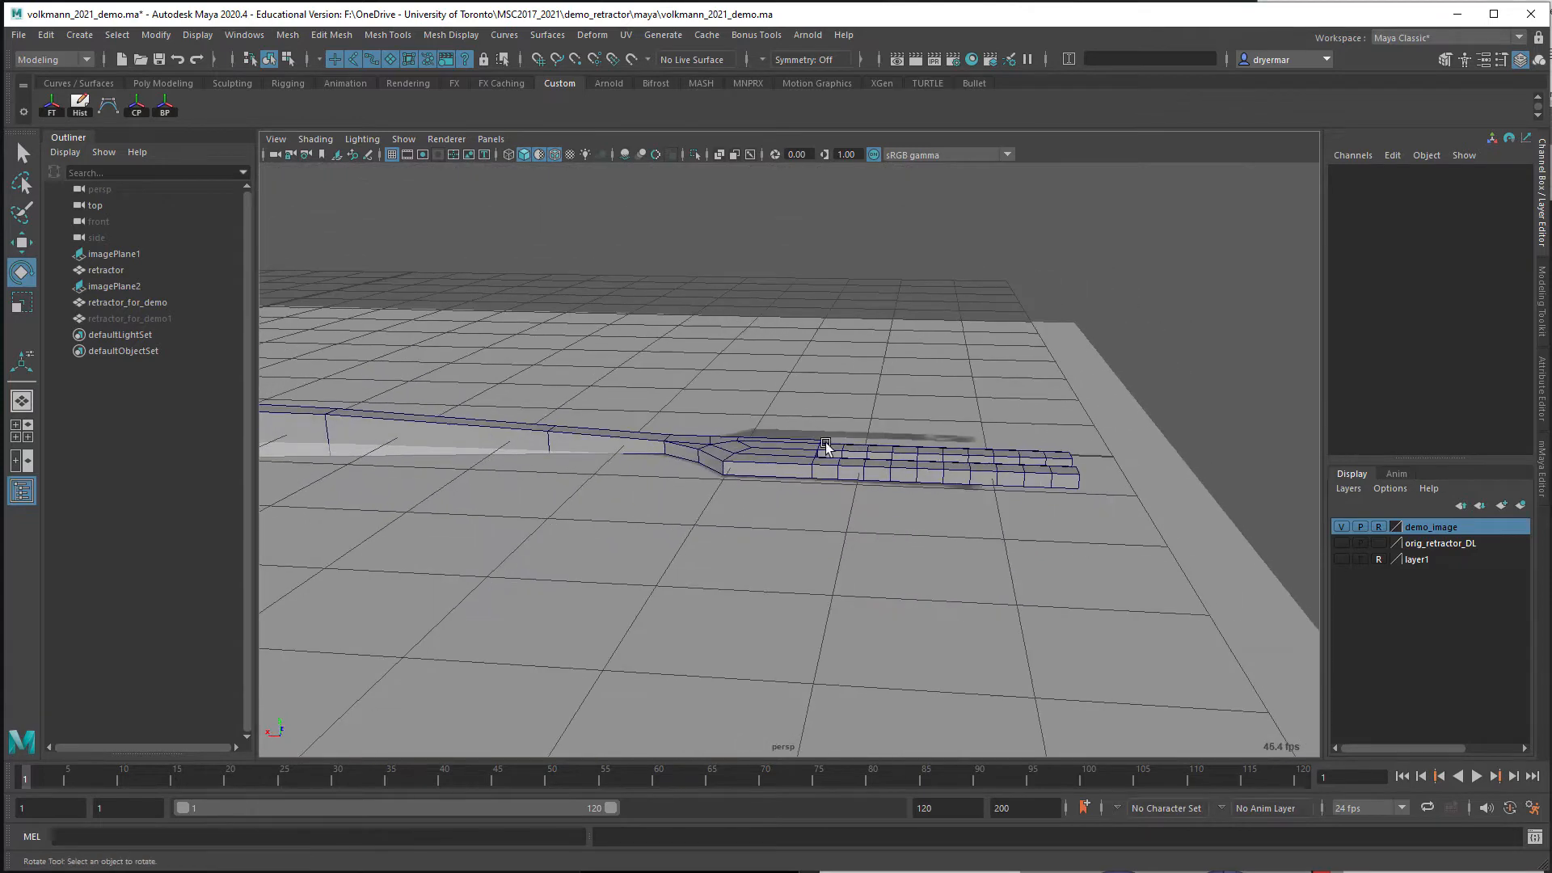
right_click(955, 460)
left_click(877, 456)
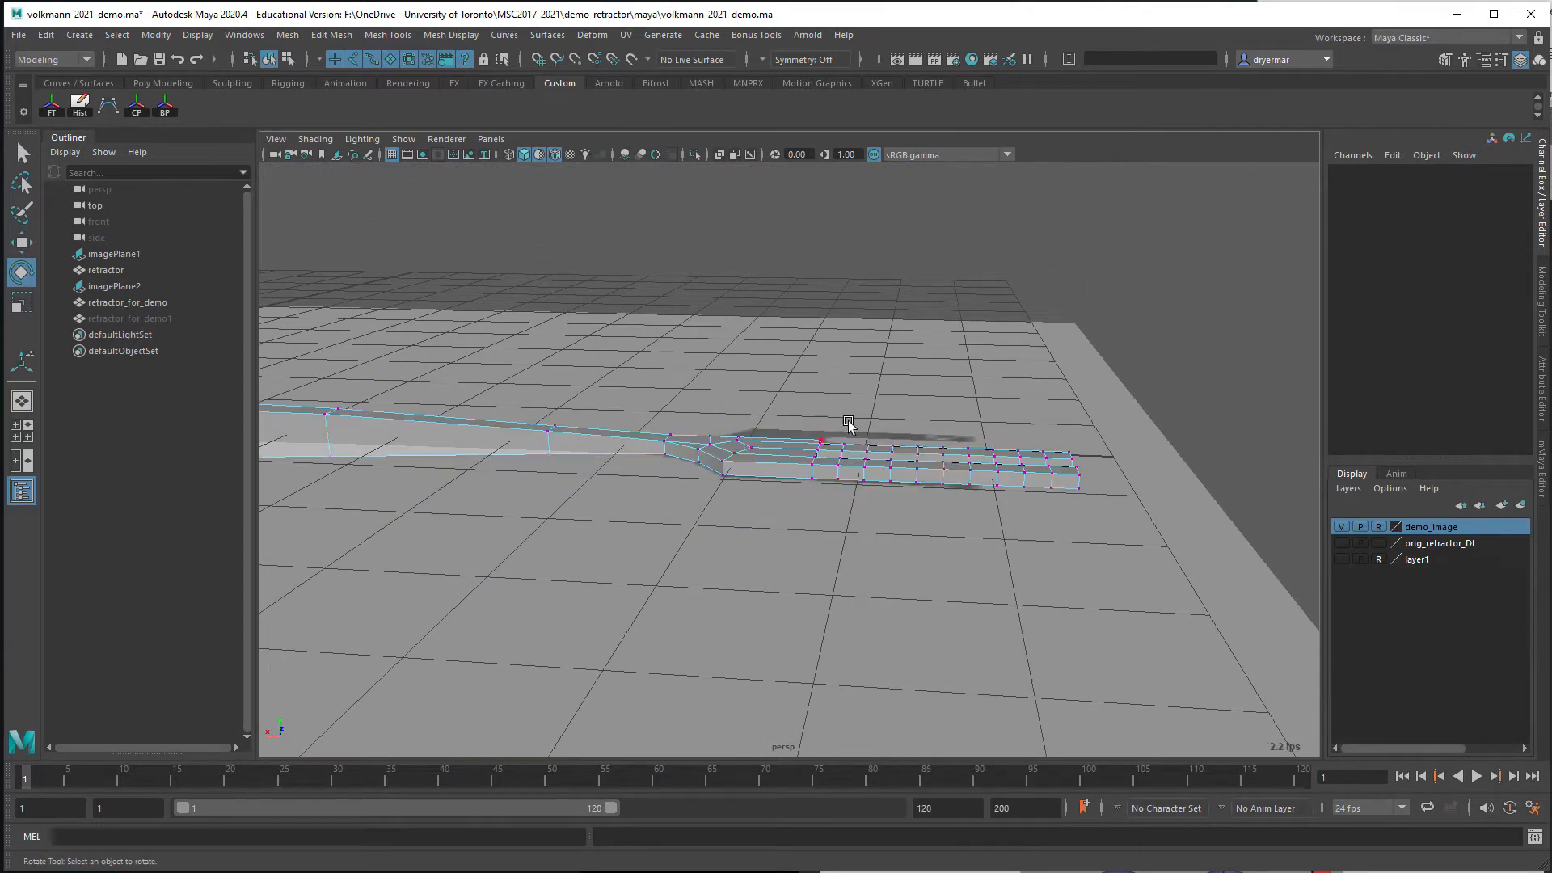
mouse_move(831, 410)
left_mouse_down("alt")
mouse_move(846, 415)
mouse_move(825, 412)
left_mouse_up("alt")
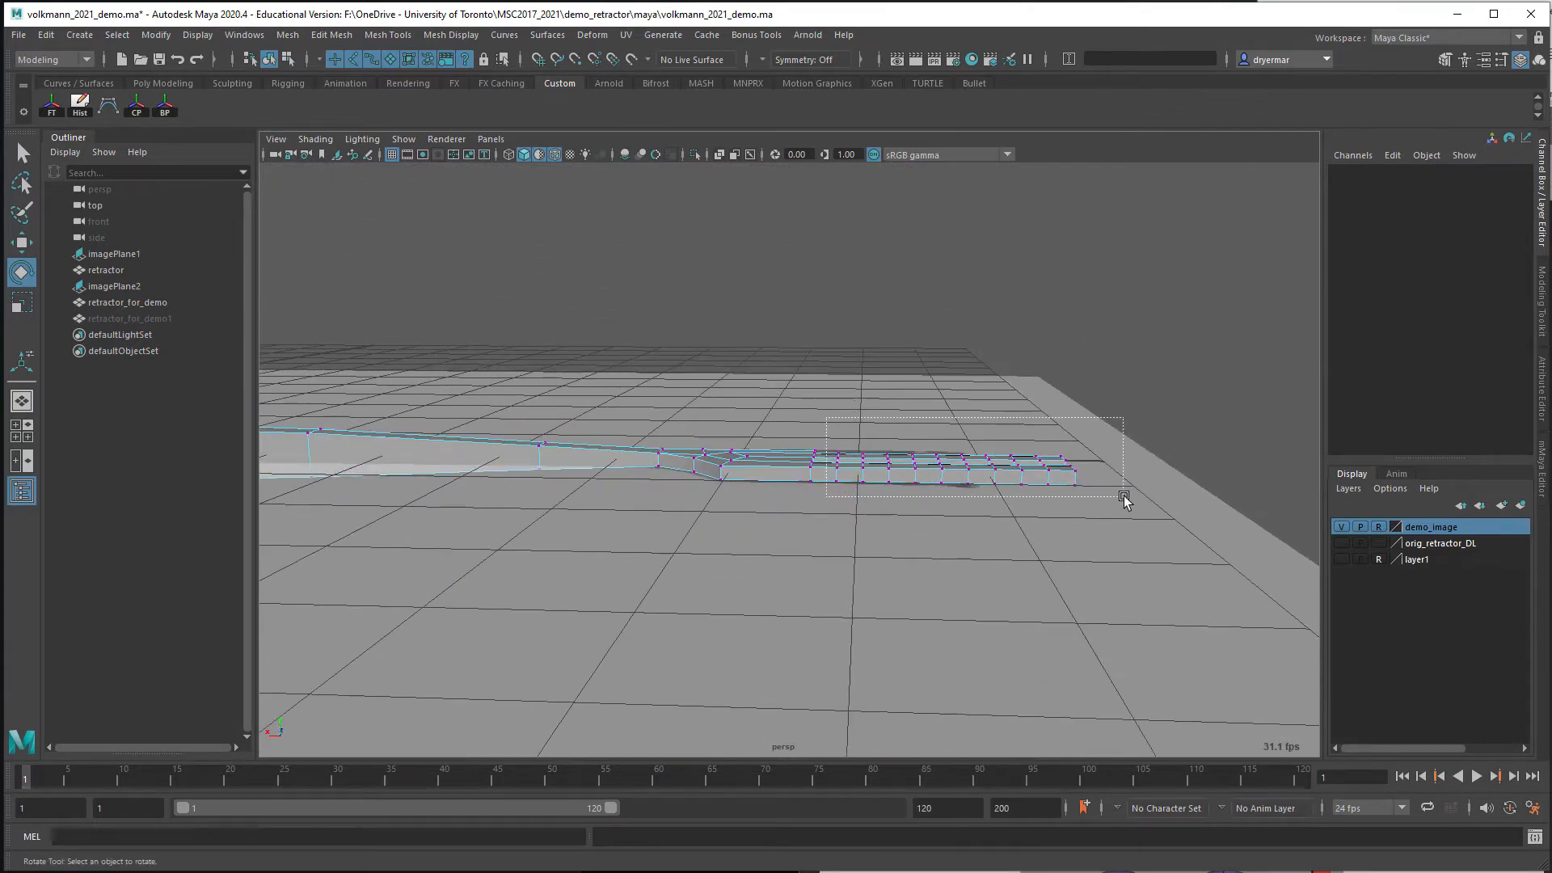
left_click_drag(1180, 511, 825, 441)
left_click_drag(1027, 485, 1032, 526, "alt")
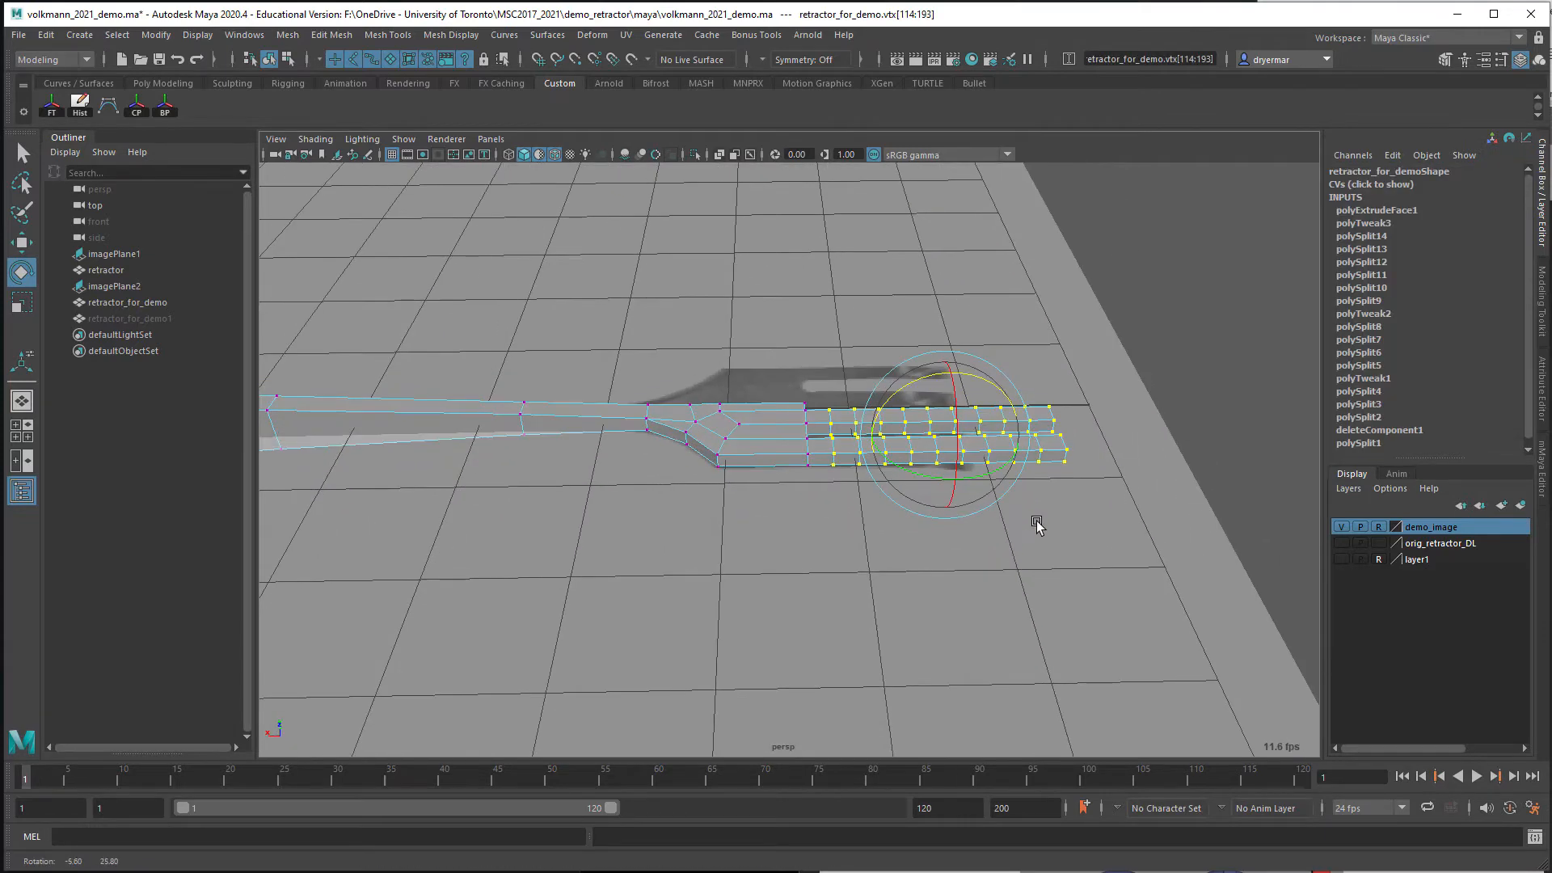
Apply a nonlinear Bend deformer to the selected prong vertices and rotate its handle to 90 degrees in Z
left_click(592, 35)
mouse_move(687, 295)
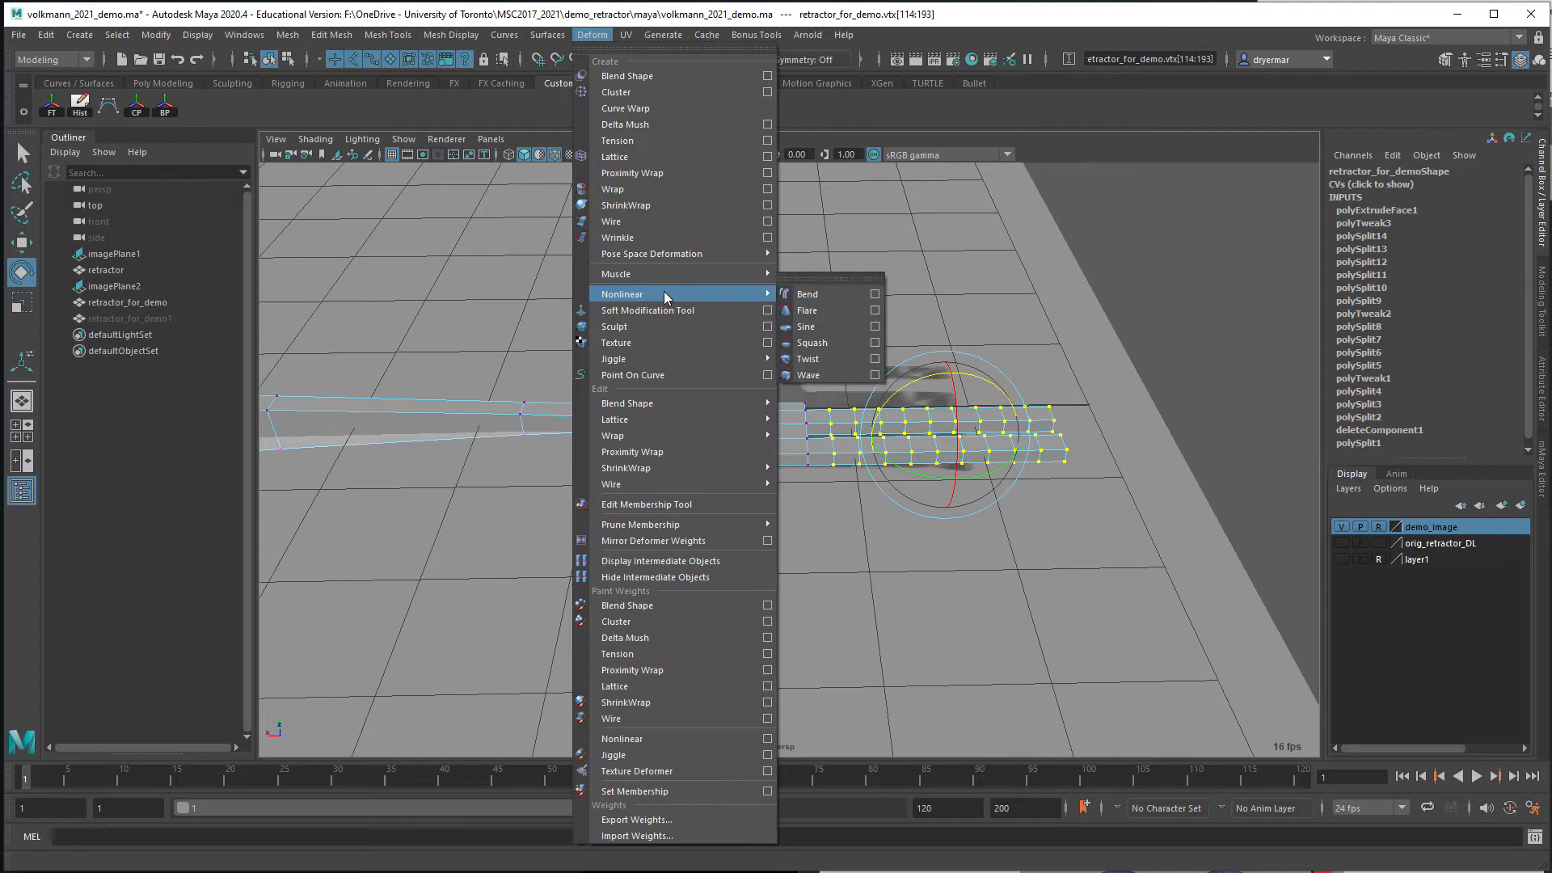
left_click(805, 294)
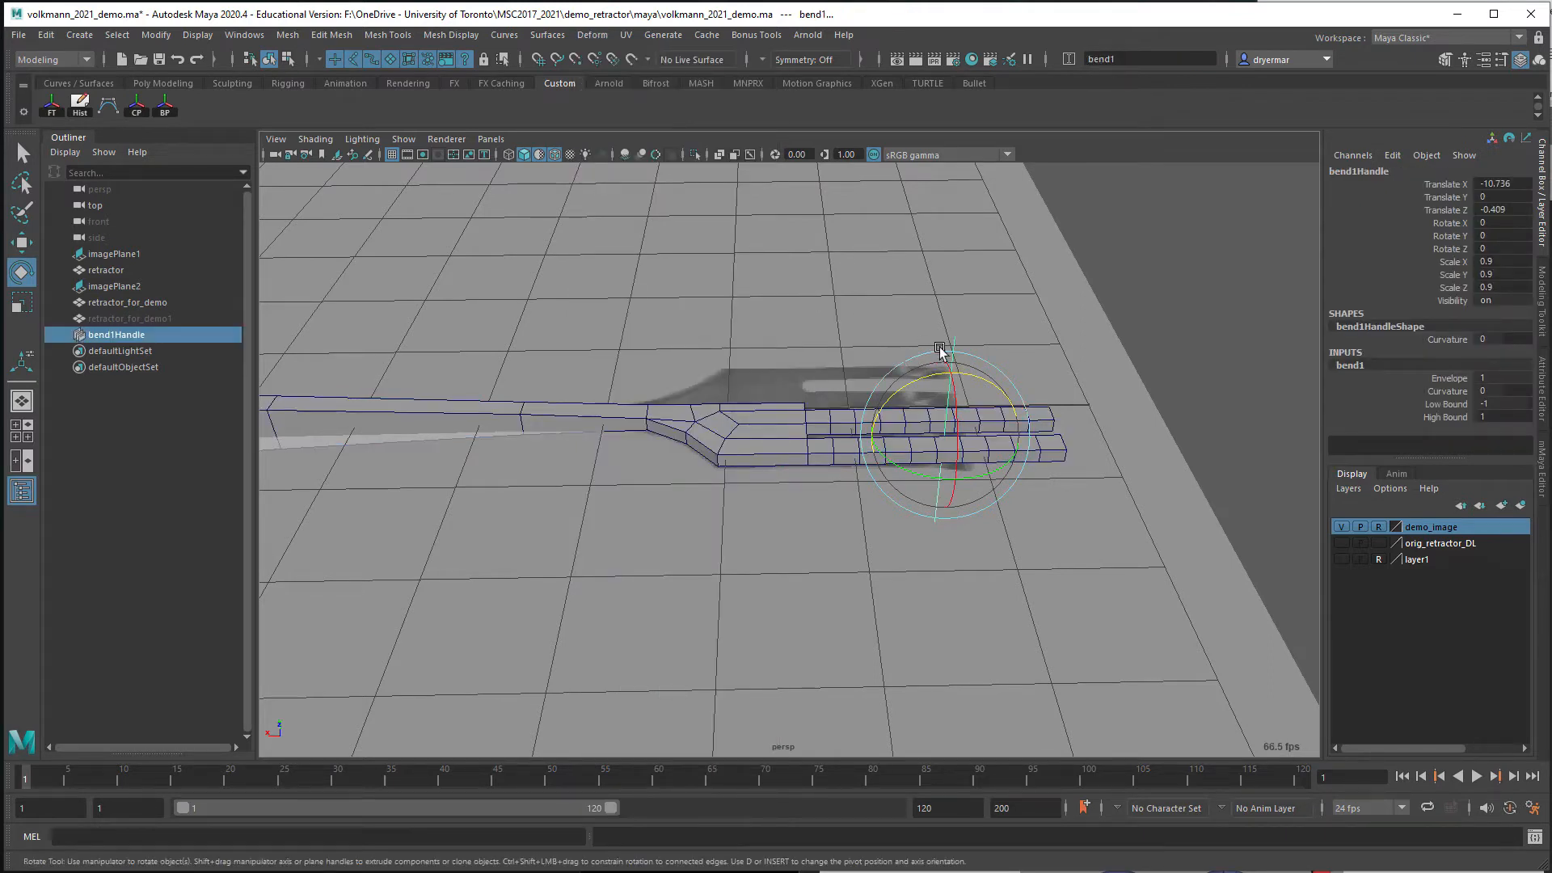
left_click_drag(970, 378, 1049, 422)
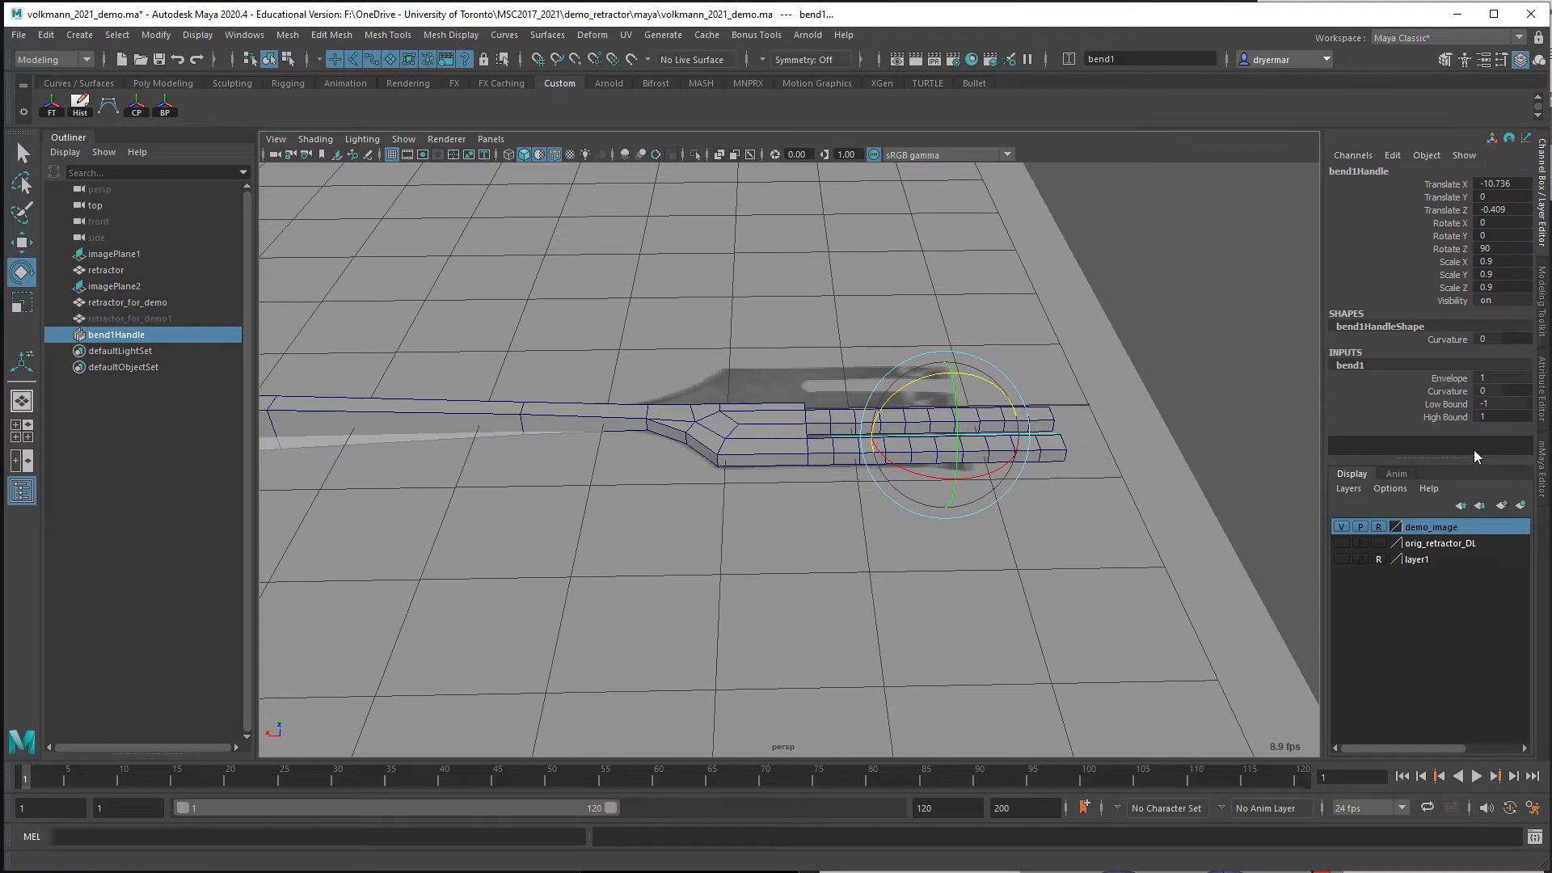
Raise the bend's curvature to about 110, show the model in wireframe and set the bend's low bound to 0
left_click(1446, 391)
middle_click_drag(1152, 386, 1229, 394)
left_click_drag(1094, 412, 1058, 381, "alt")
right_click_drag(1058, 381, 1164, 416, "alt")
middle_click_drag(1164, 416, 930, 416, "alt")
left_click_drag(929, 416, 976, 417, "alt")
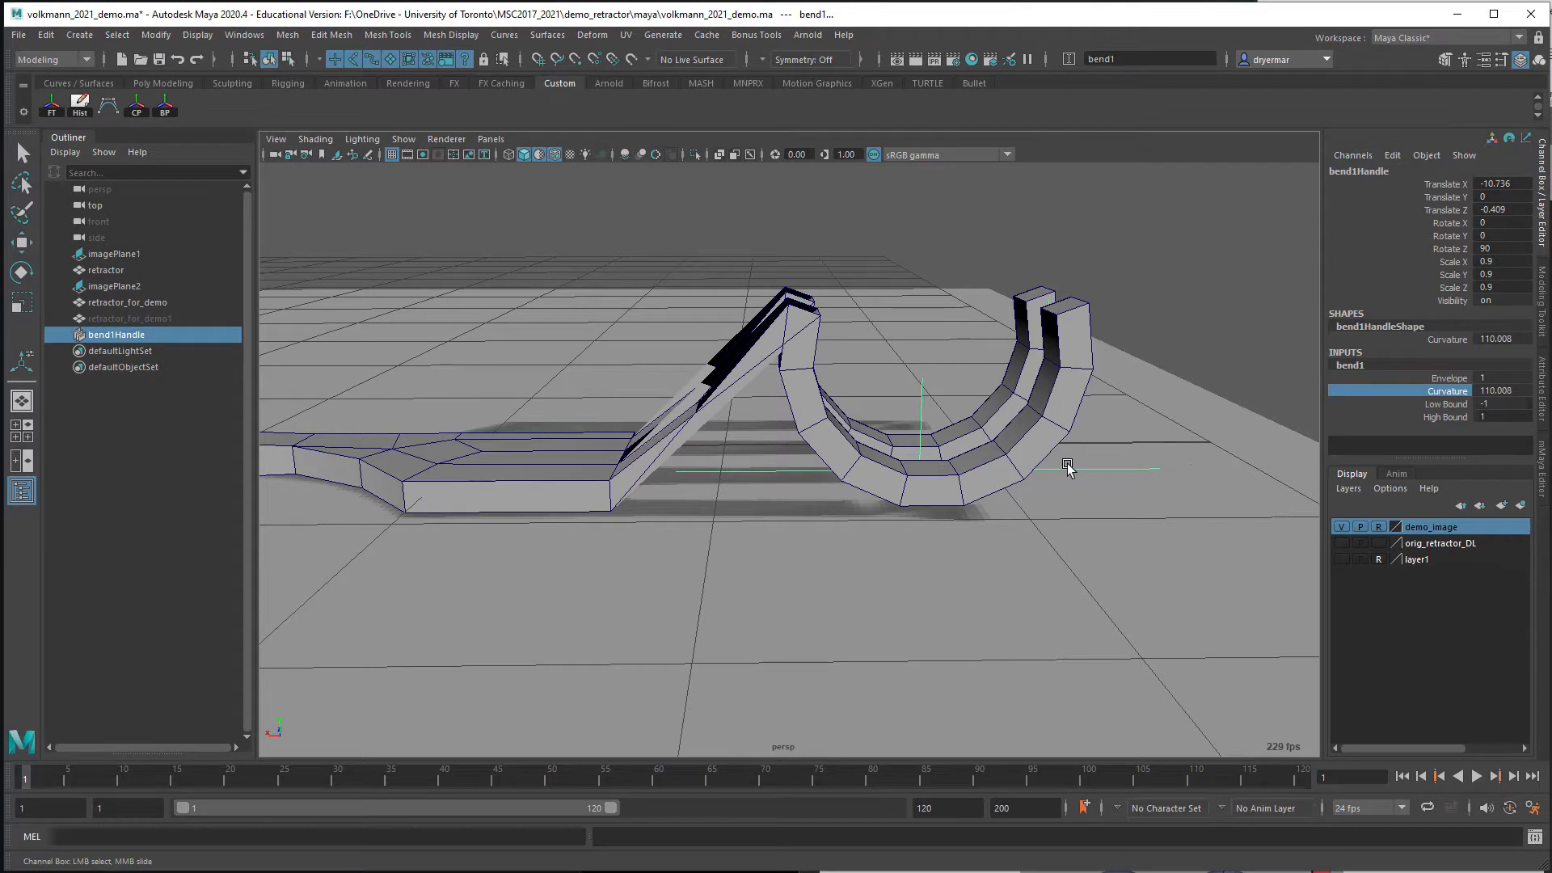
key("4")
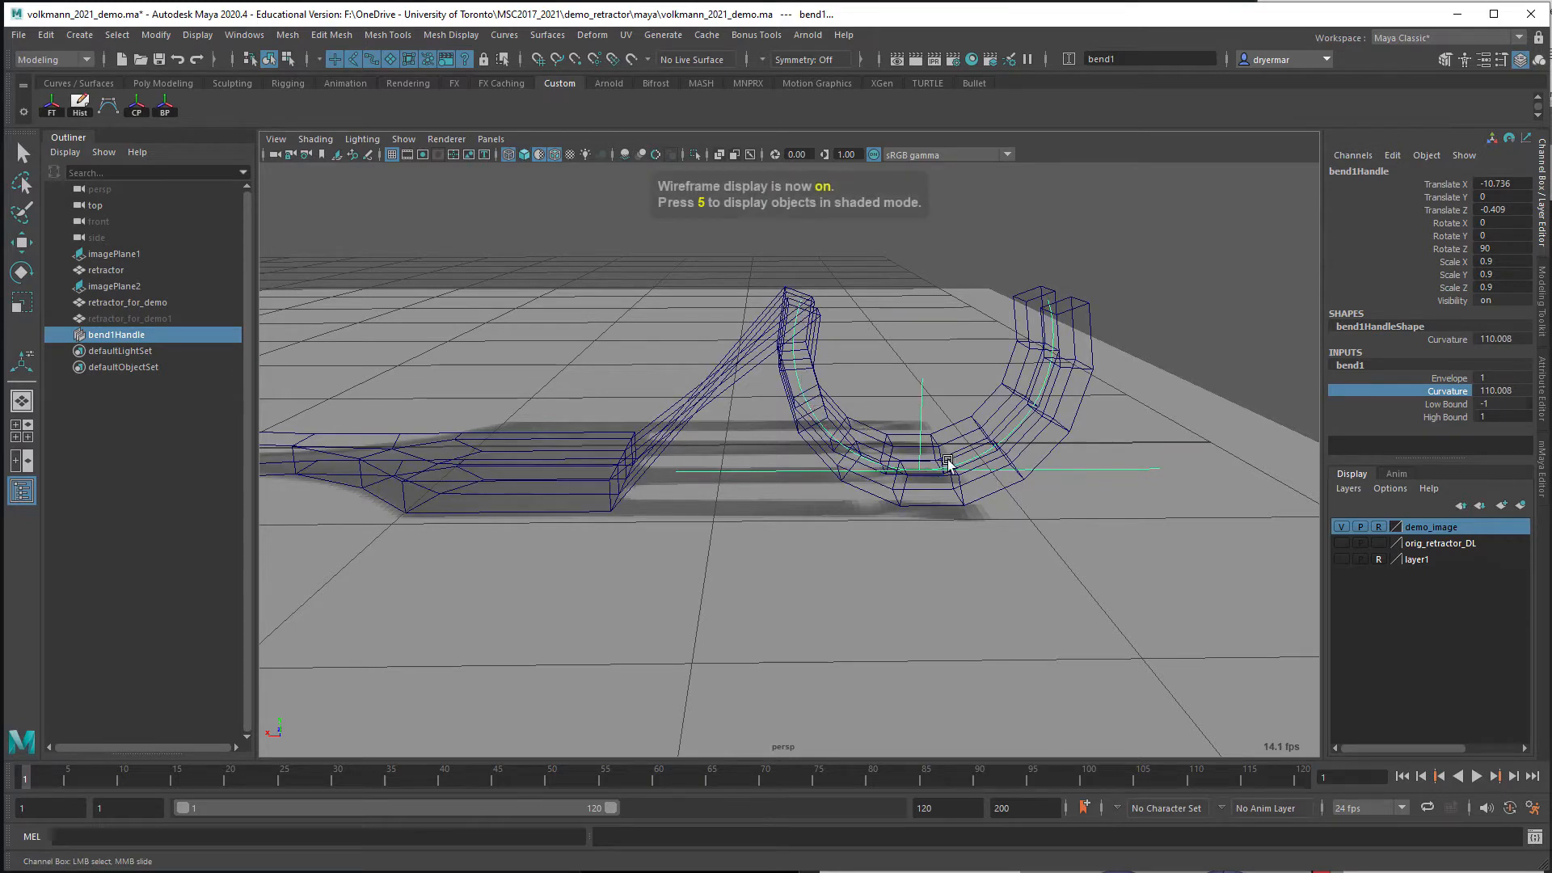
left_click(1443, 403)
middle_click_drag(1144, 384, 1160, 383)
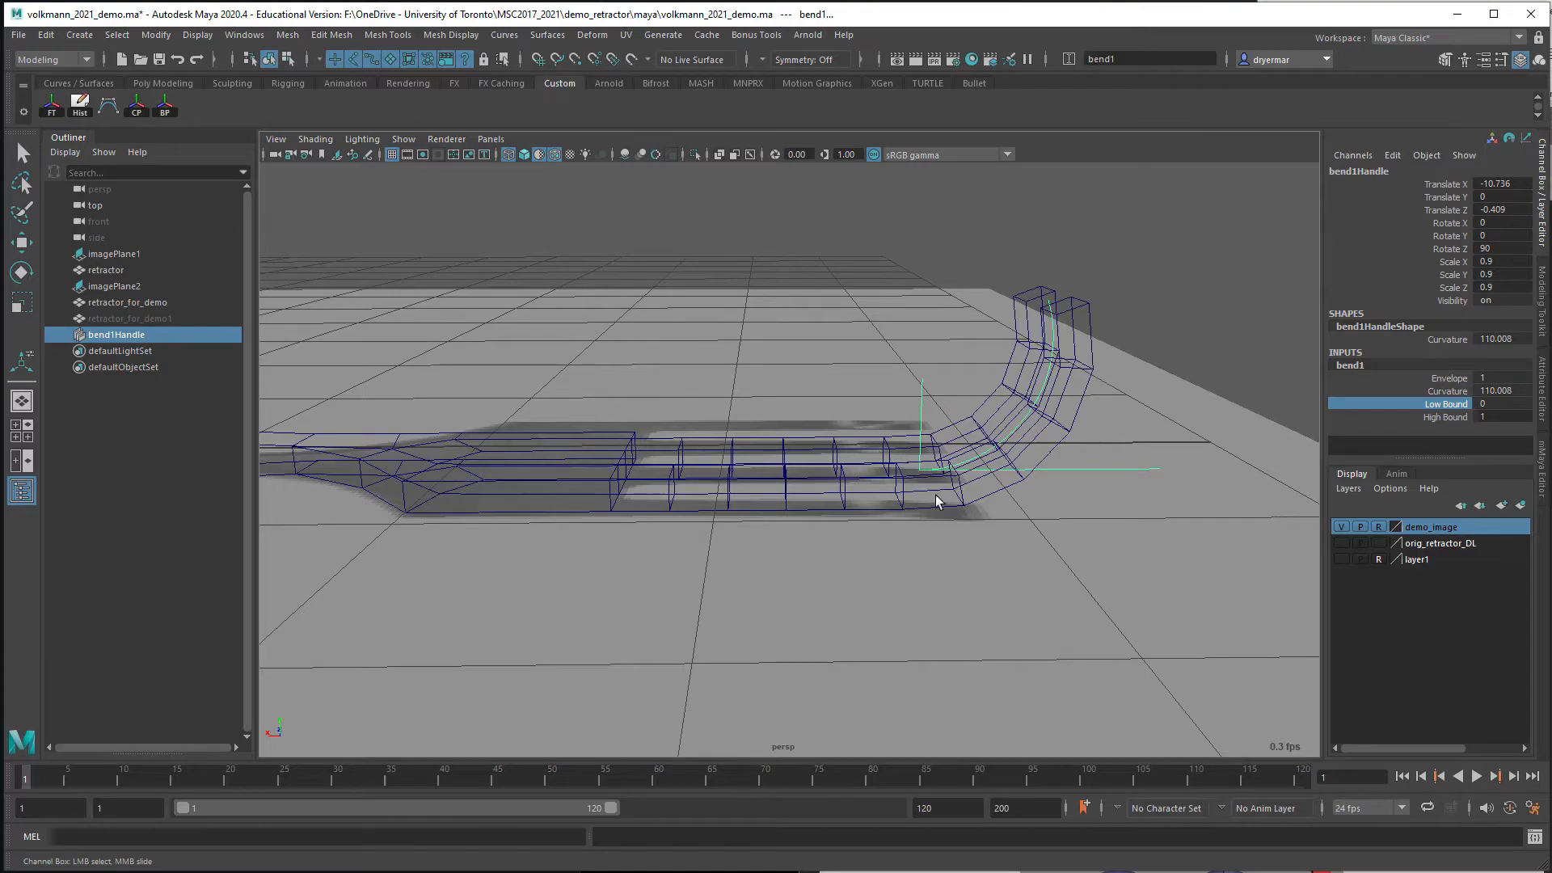
Raise the bend's curvature to 180 and slide its handle along the prongs to about -10.572 in X
left_click(1423, 392)
middle_click_drag(969, 399, 1068, 400)
left_click_drag(1068, 400, 905, 434, "alt")
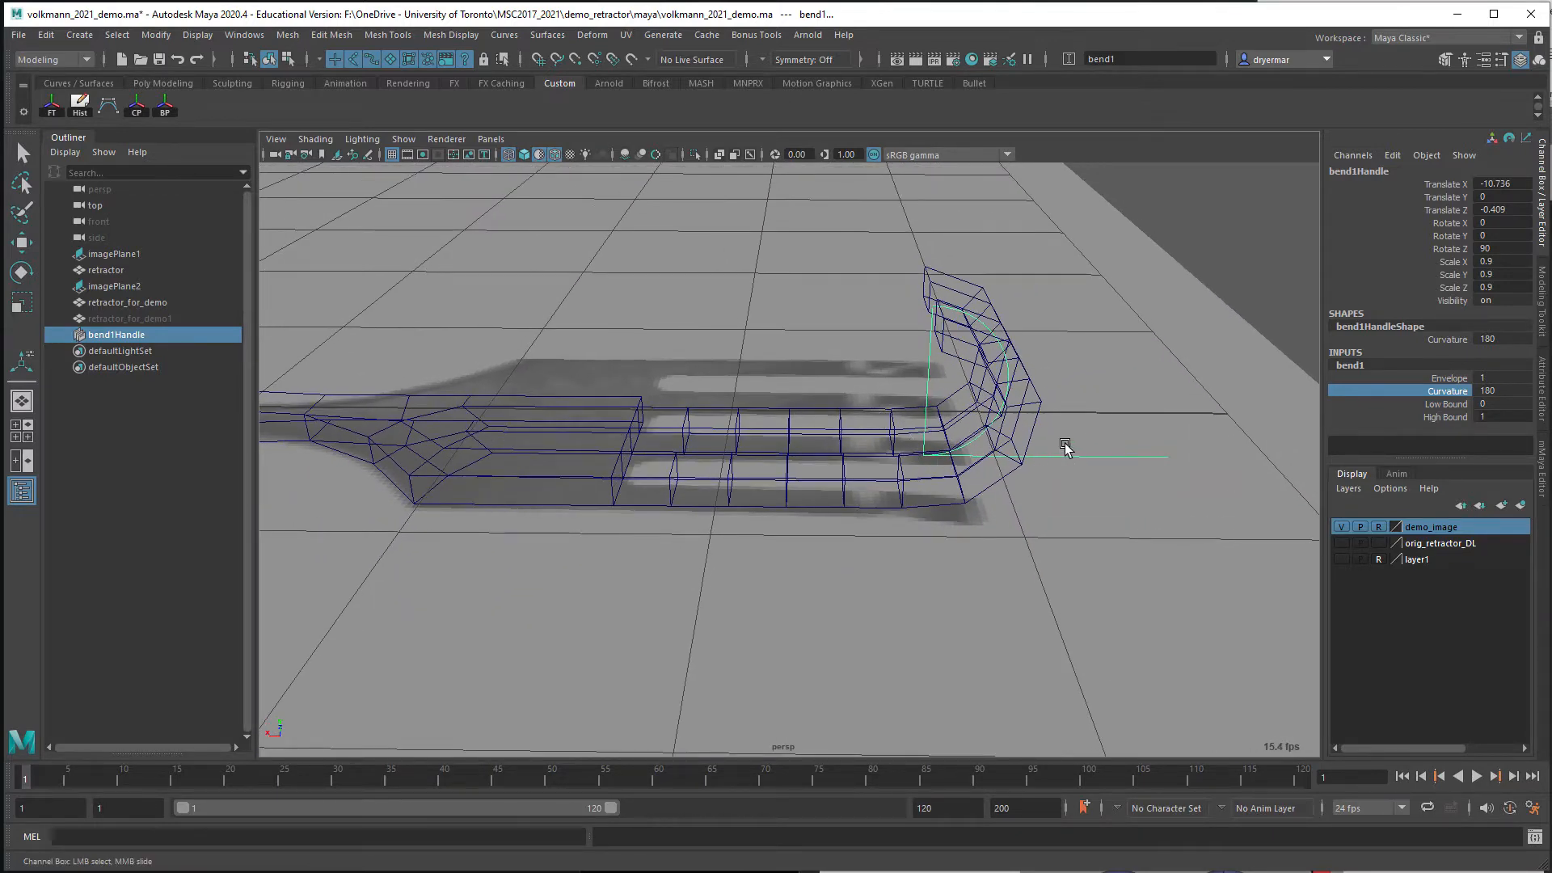
key("w")
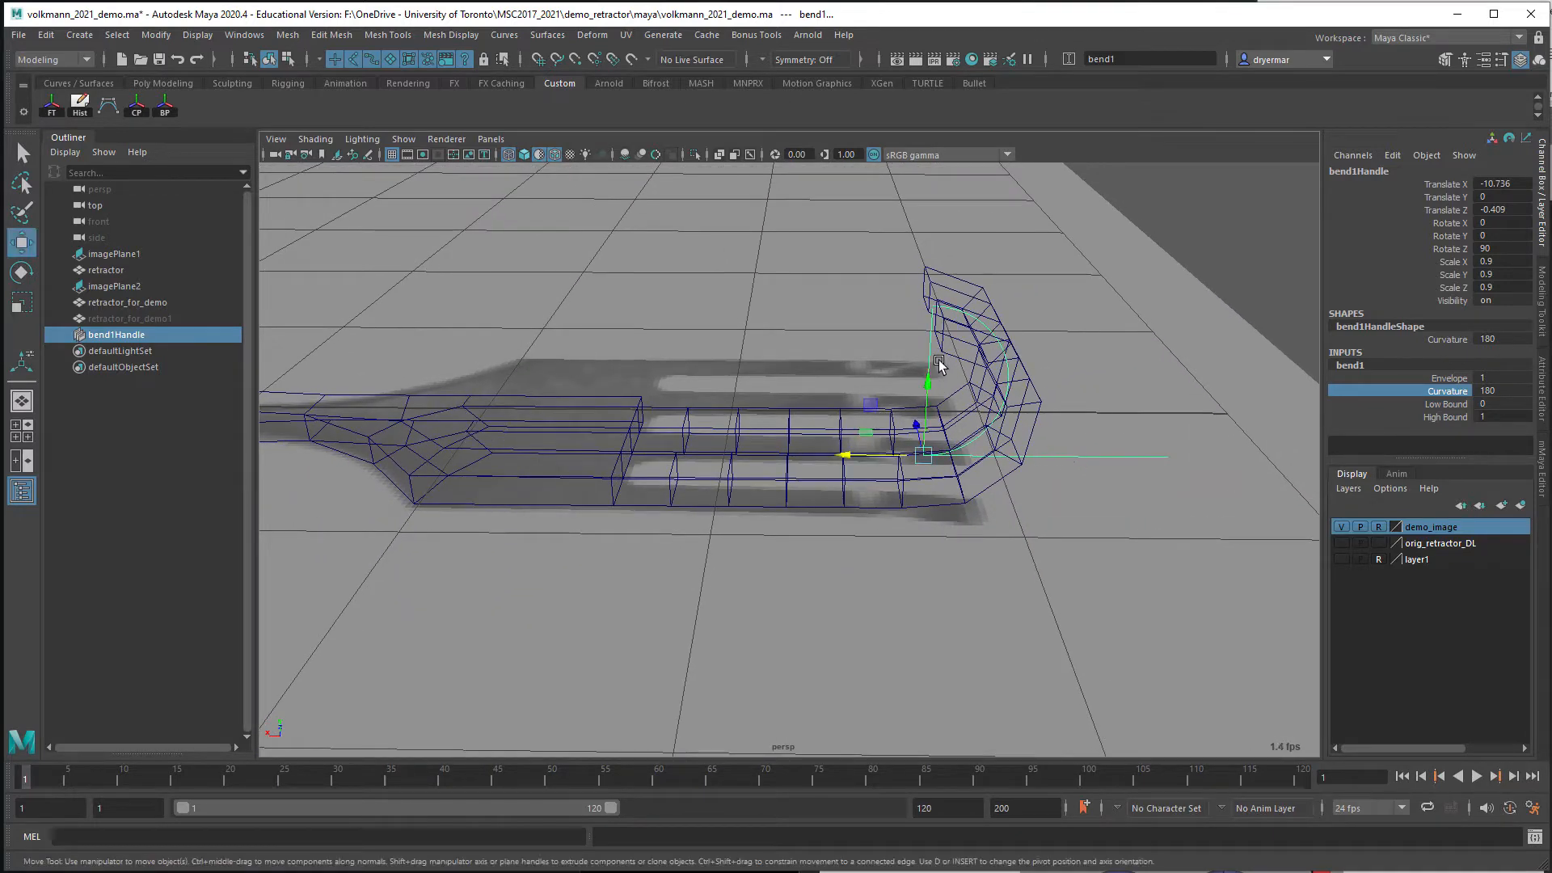
left_click_drag(879, 454, 1054, 457)
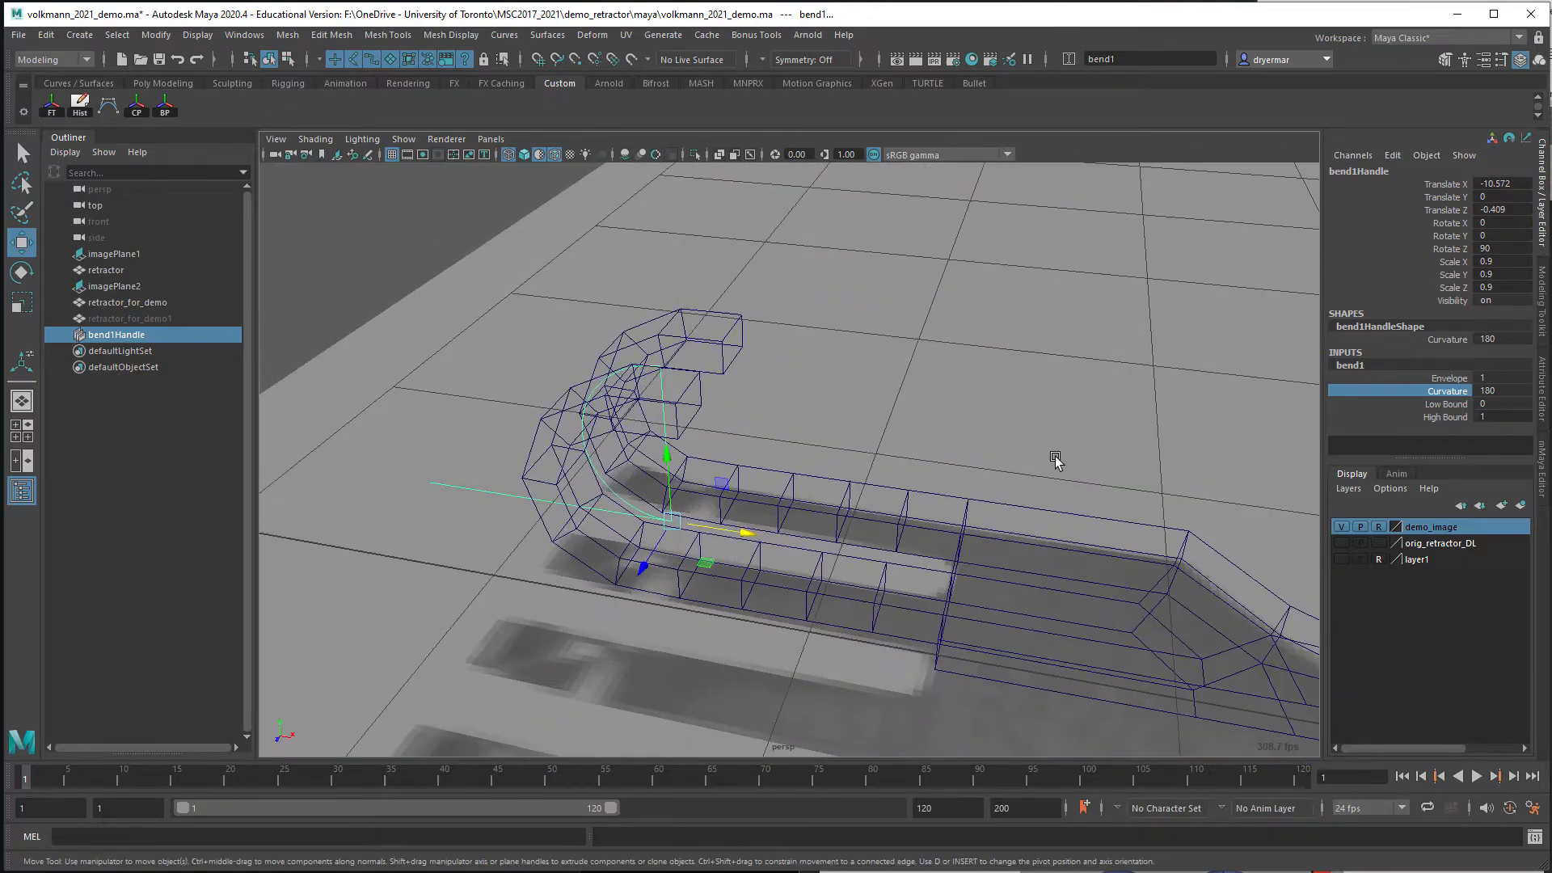
Try a bend curvature of 200 on the prongs and restore it to 180
middle_click_drag(1143, 346, 1179, 367)
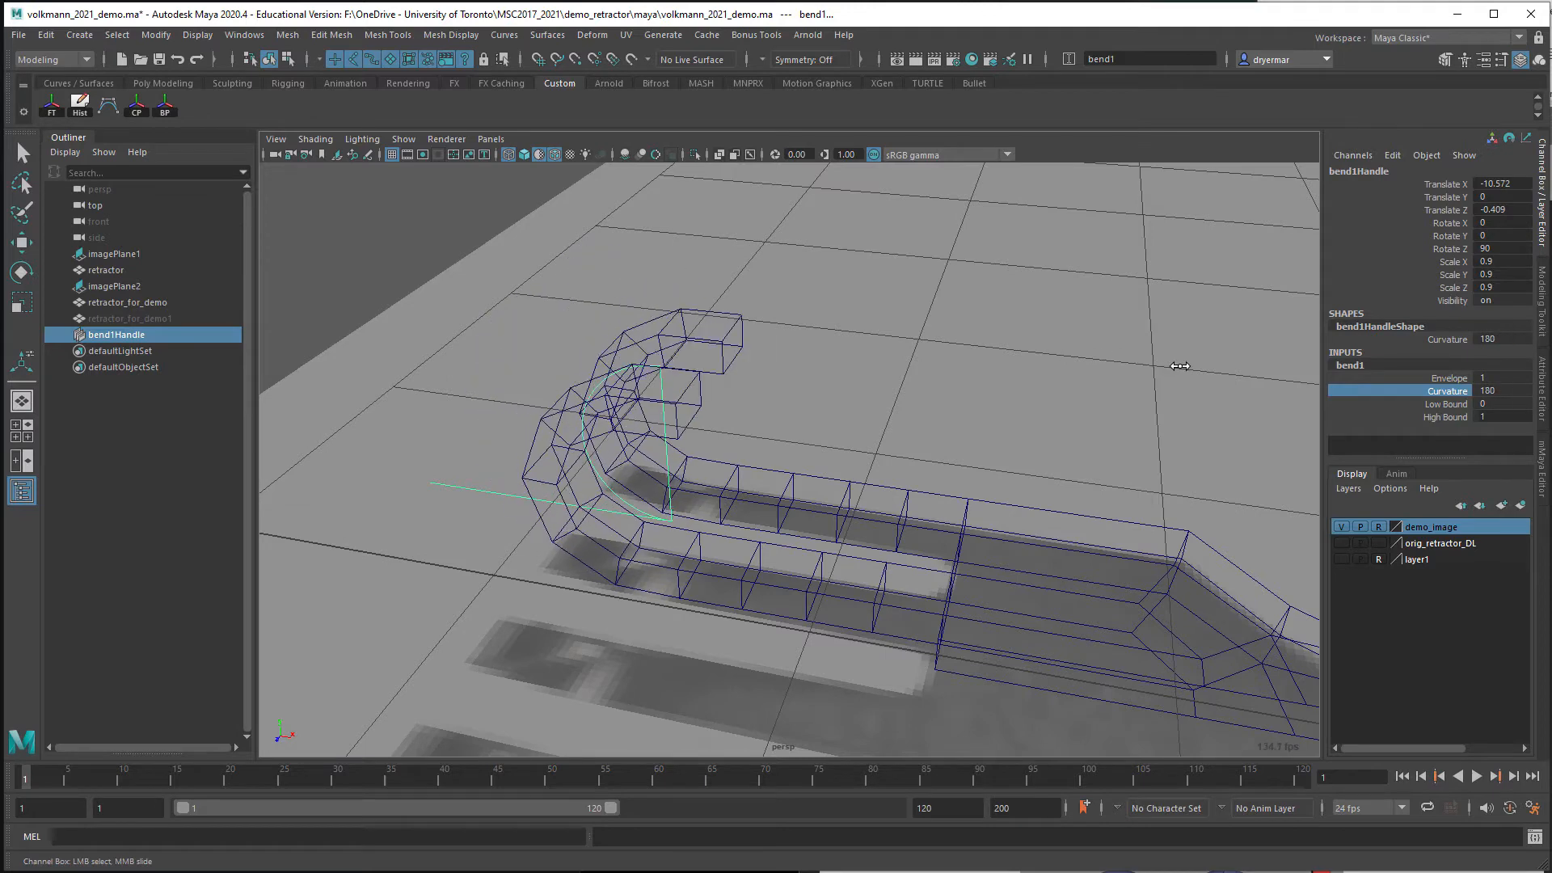
double_click(1497, 391)
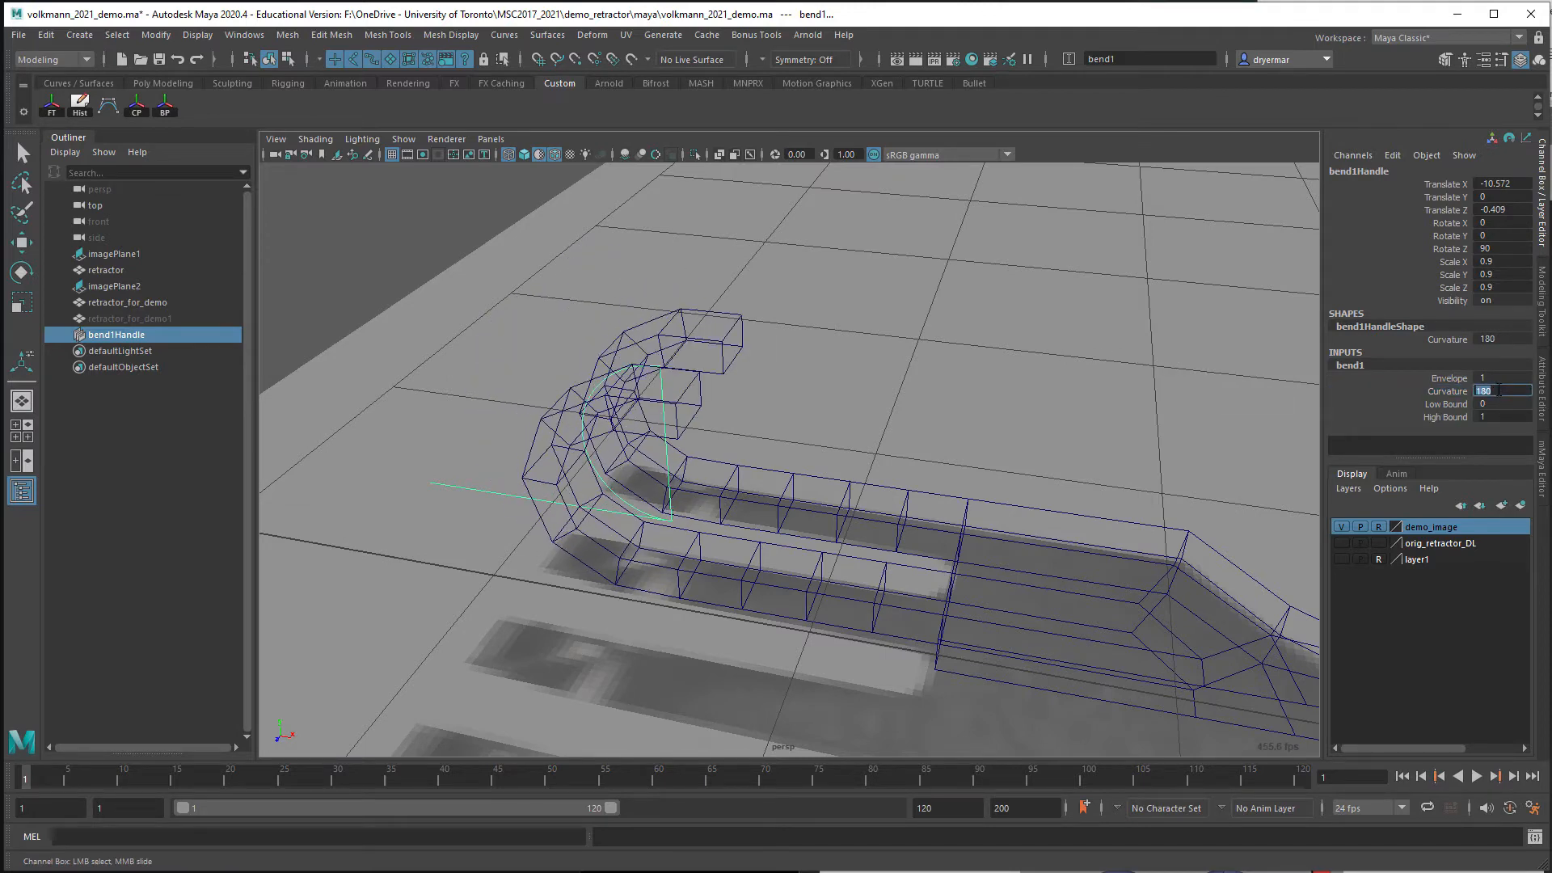
type("200")
key("Return")
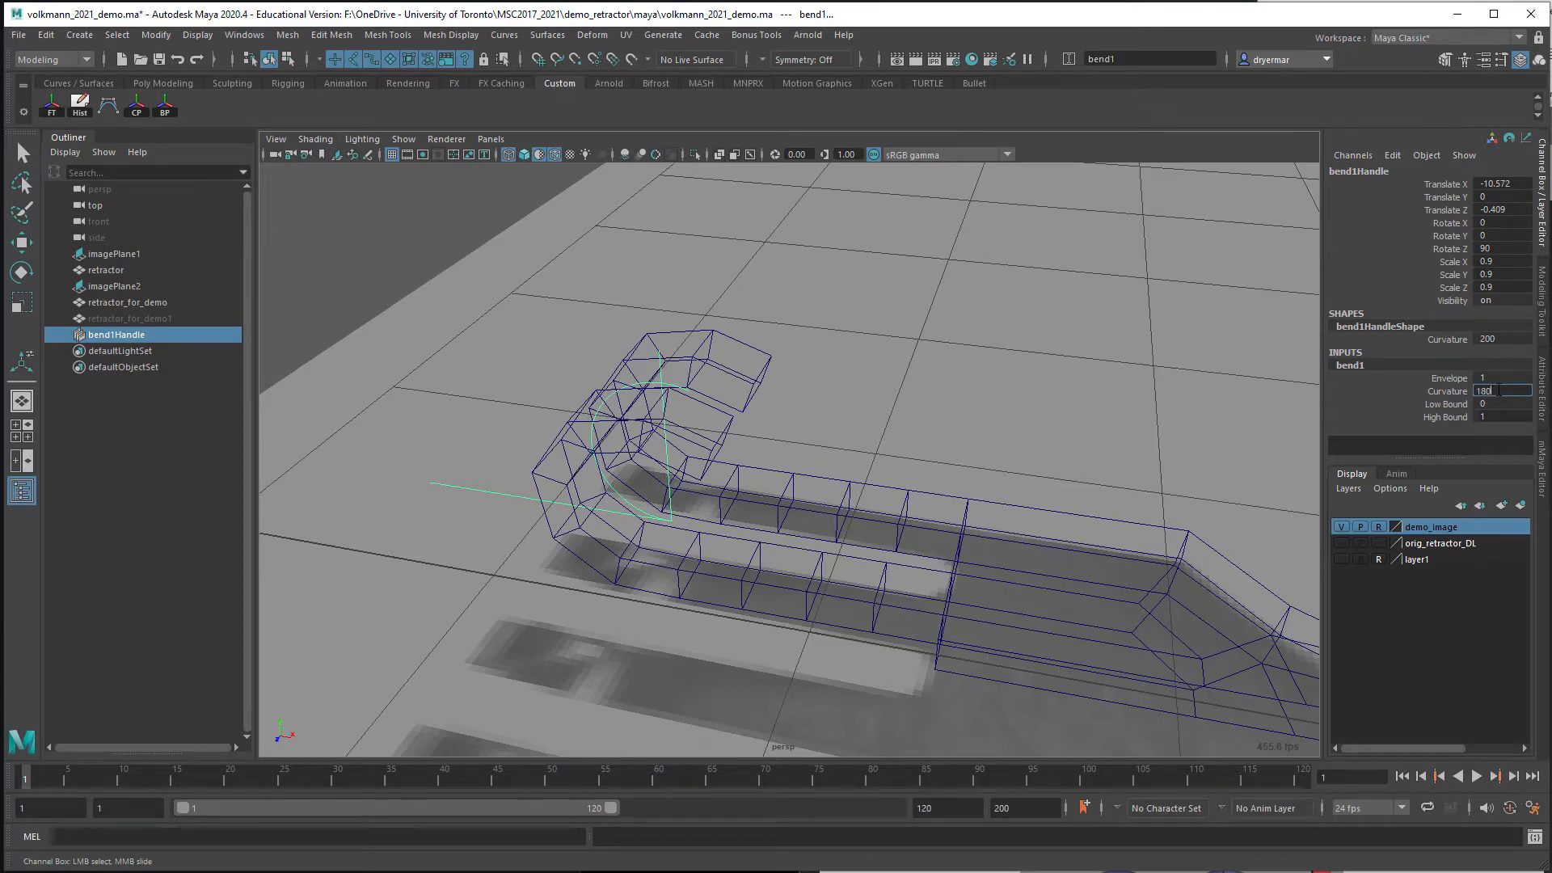
key("Return")
Select the retractor mesh instead of the bend handle and return the view to shaded display
scroll(898, 580, "down", 3)
left_click_drag(898, 580, 758, 574, "alt")
left_click(758, 574)
left_click(749, 582)
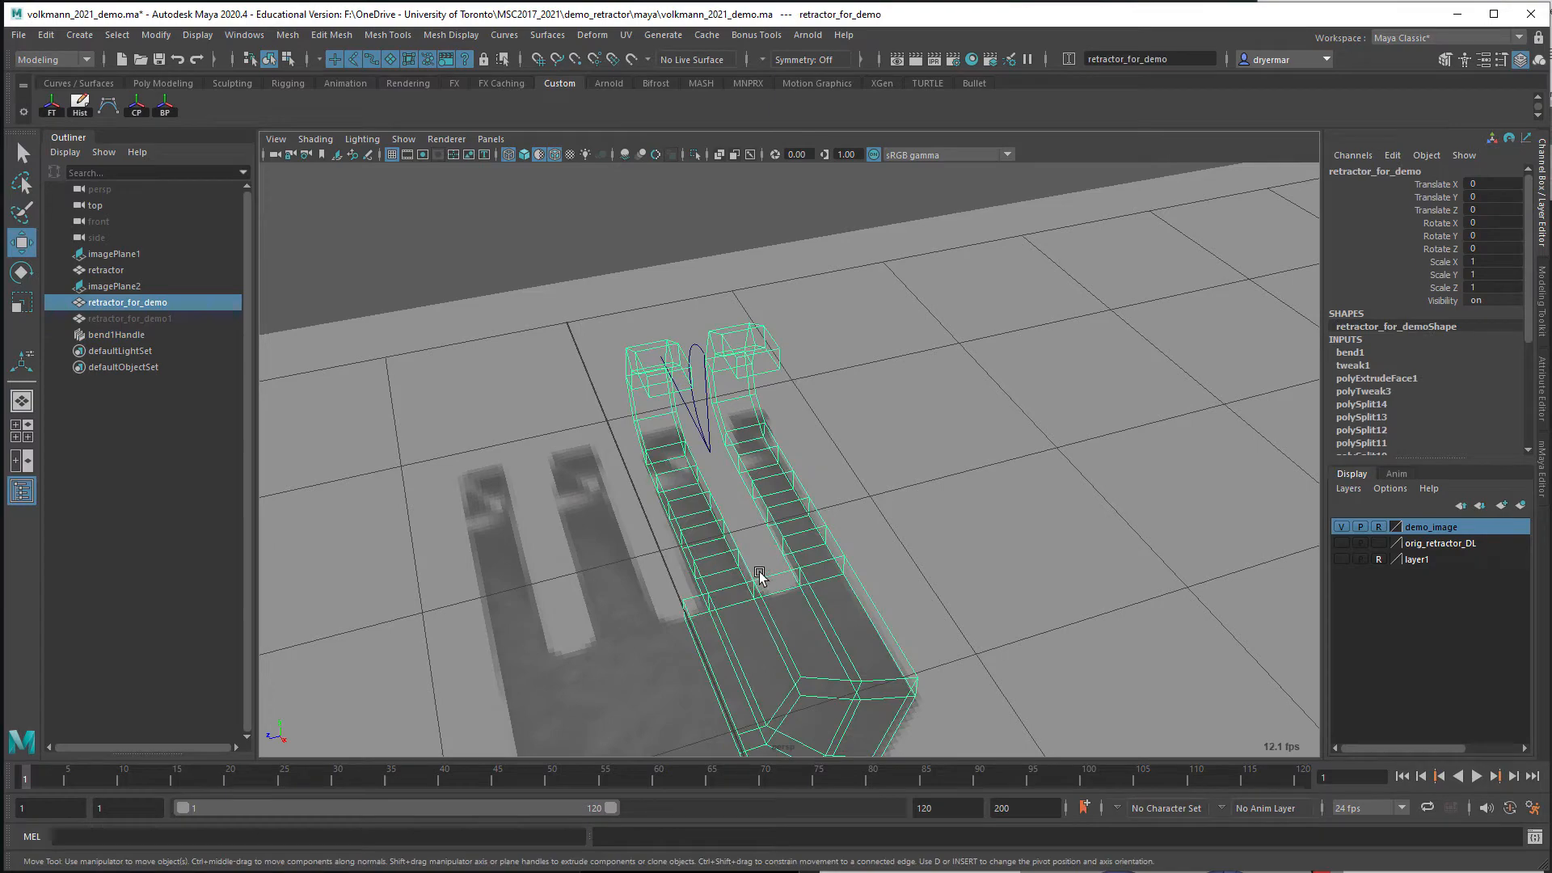
key("5")
Delete the construction history of the retractor mesh to bake the bend into the curved prongs
mouse_move(980, 546)
left_mouse_down("alt")
mouse_move(733, 509)
mouse_move(734, 483)
mouse_move(812, 499)
left_mouse_up("alt")
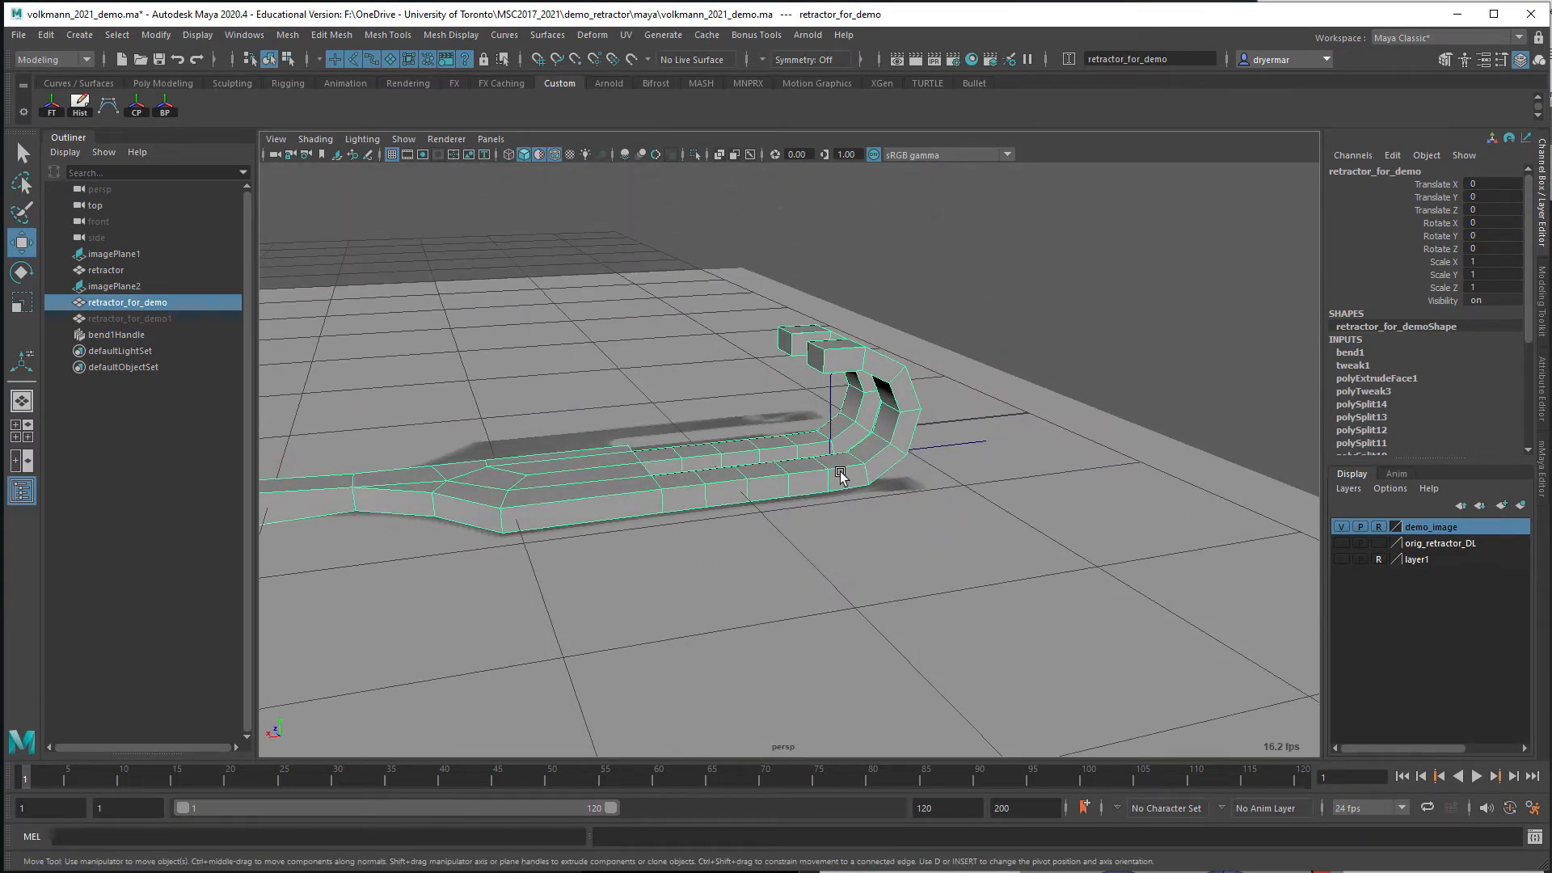
left_click_drag(771, 454, 936, 507, "alt")
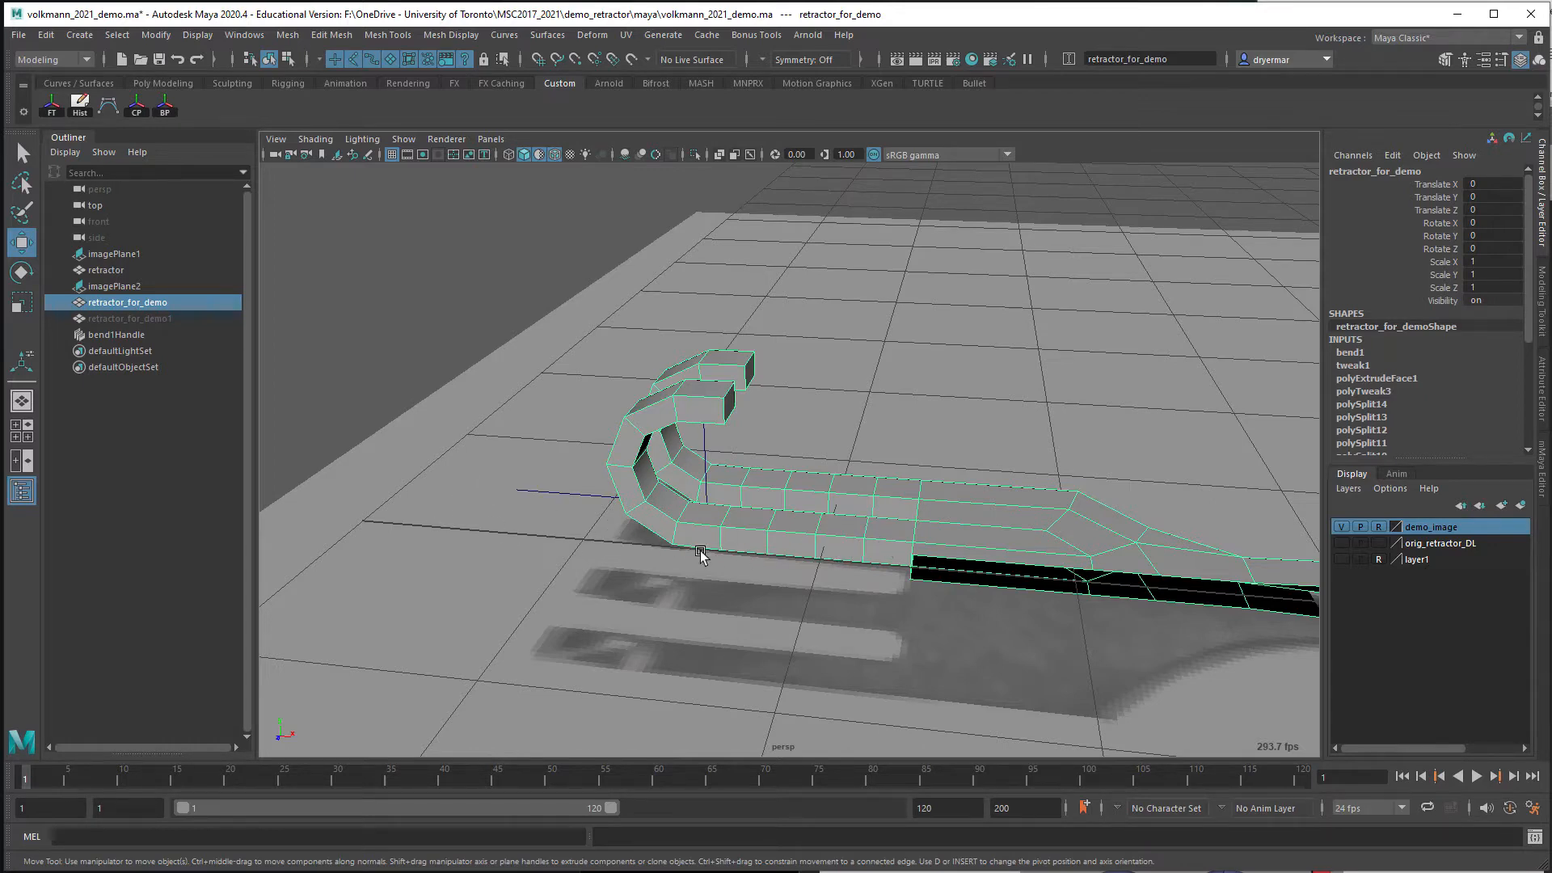
left_click_drag(700, 553, 742, 526, "alt")
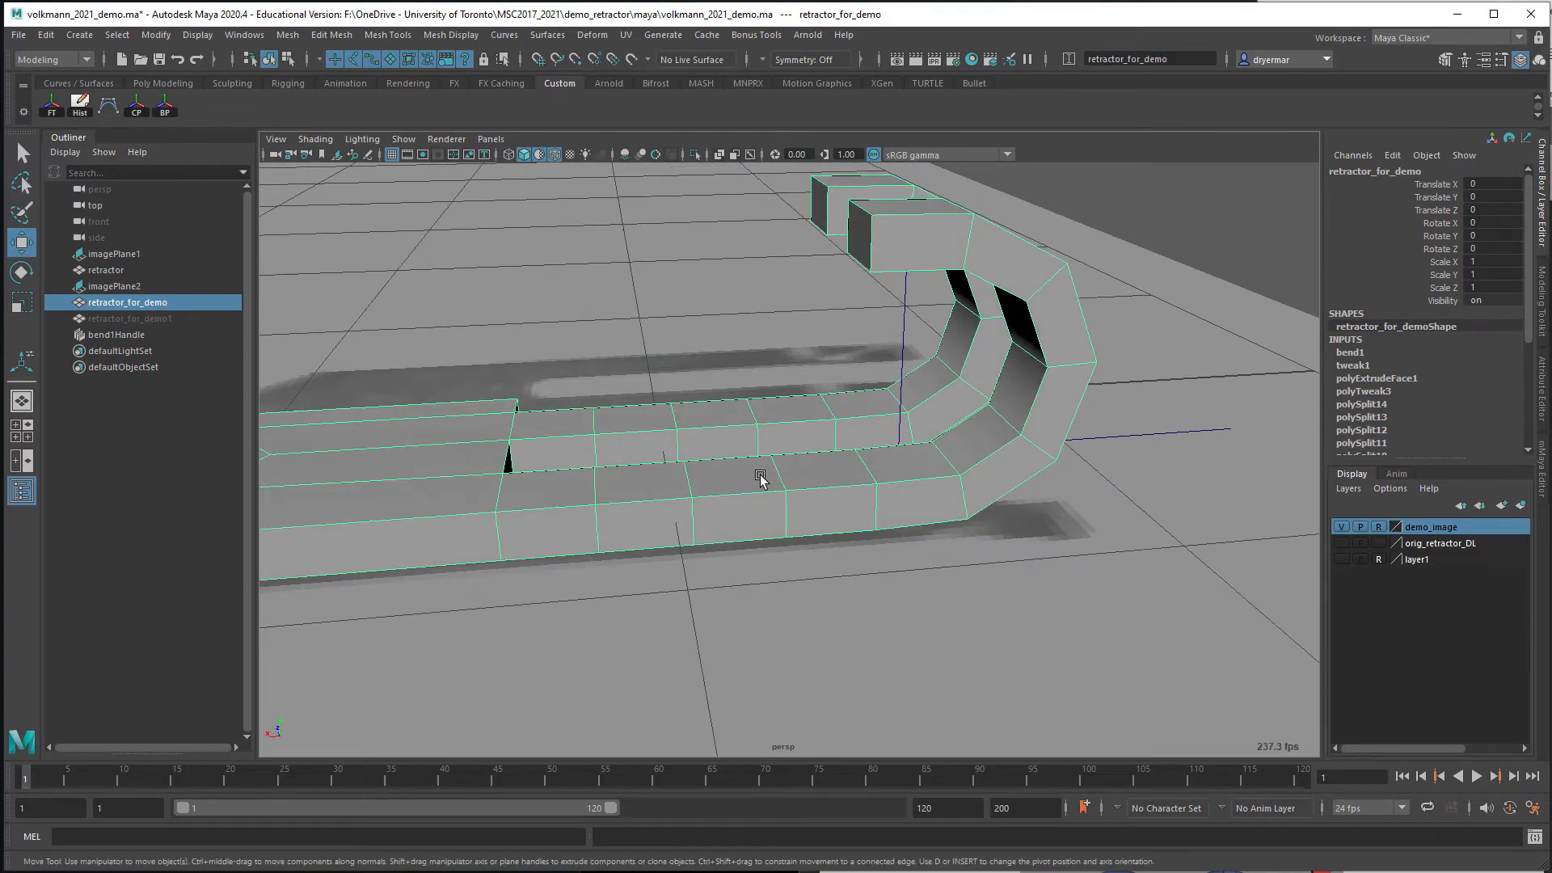
left_click_drag(635, 462, 894, 474, "alt")
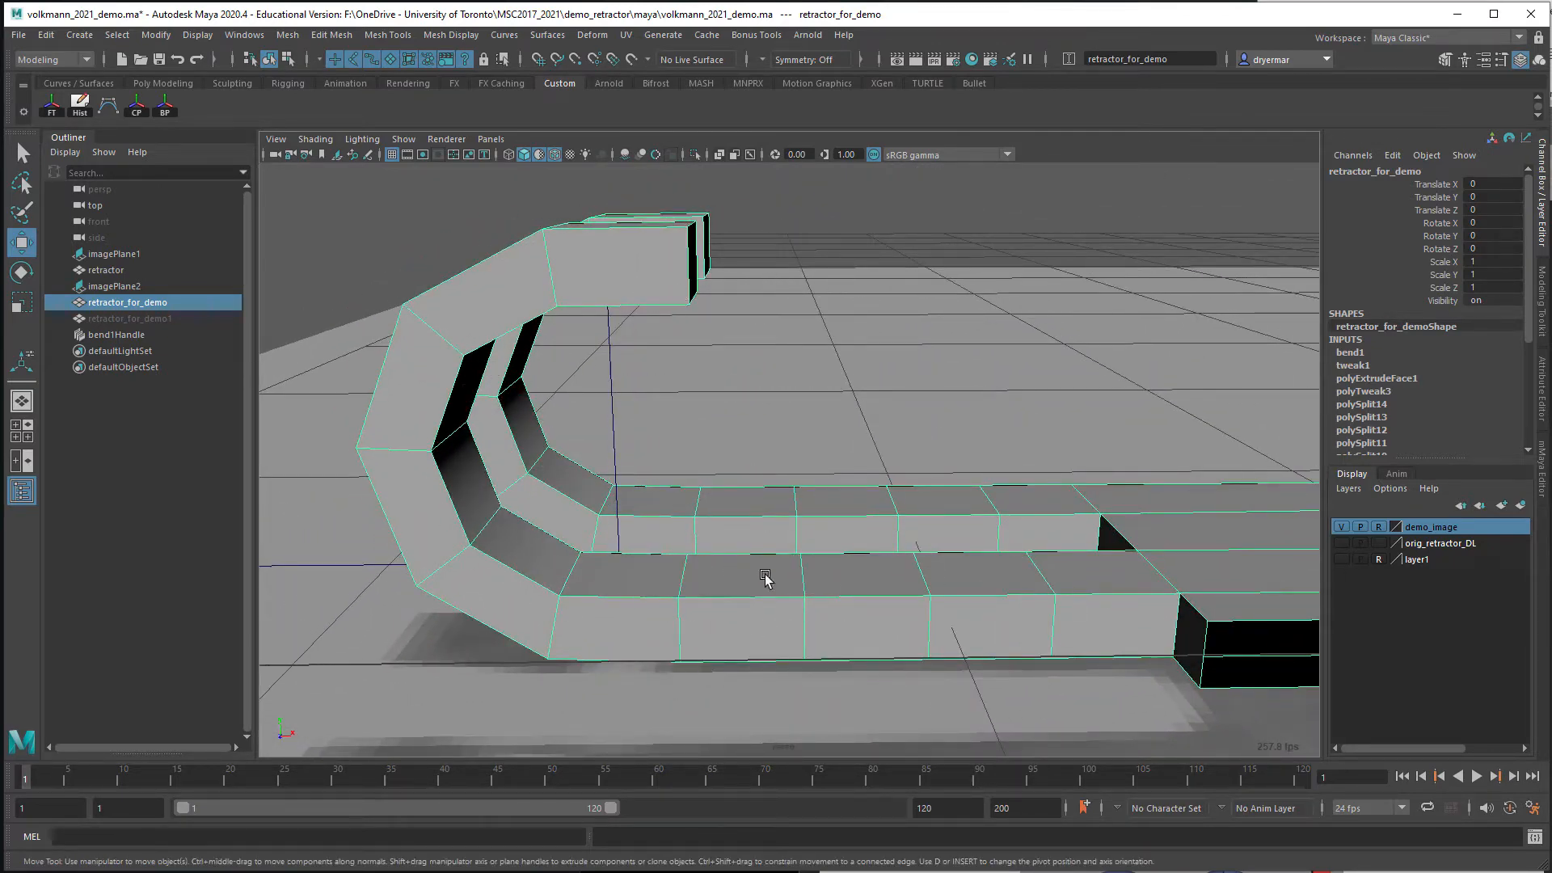
left_click_drag(766, 576, 648, 455, "alt")
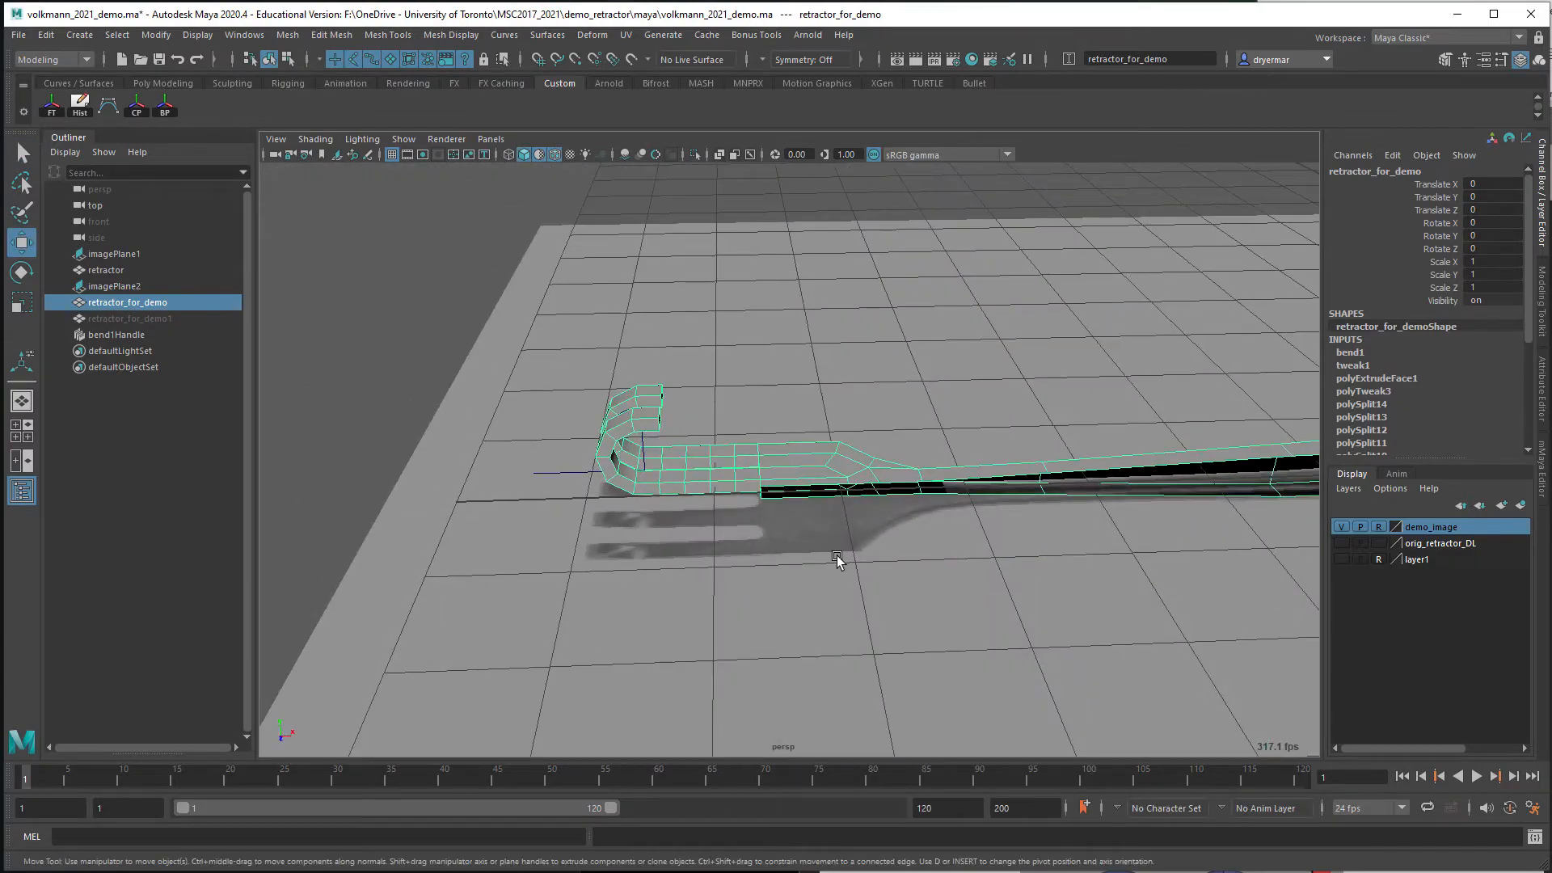
left_click_drag(836, 558, 794, 578, "alt")
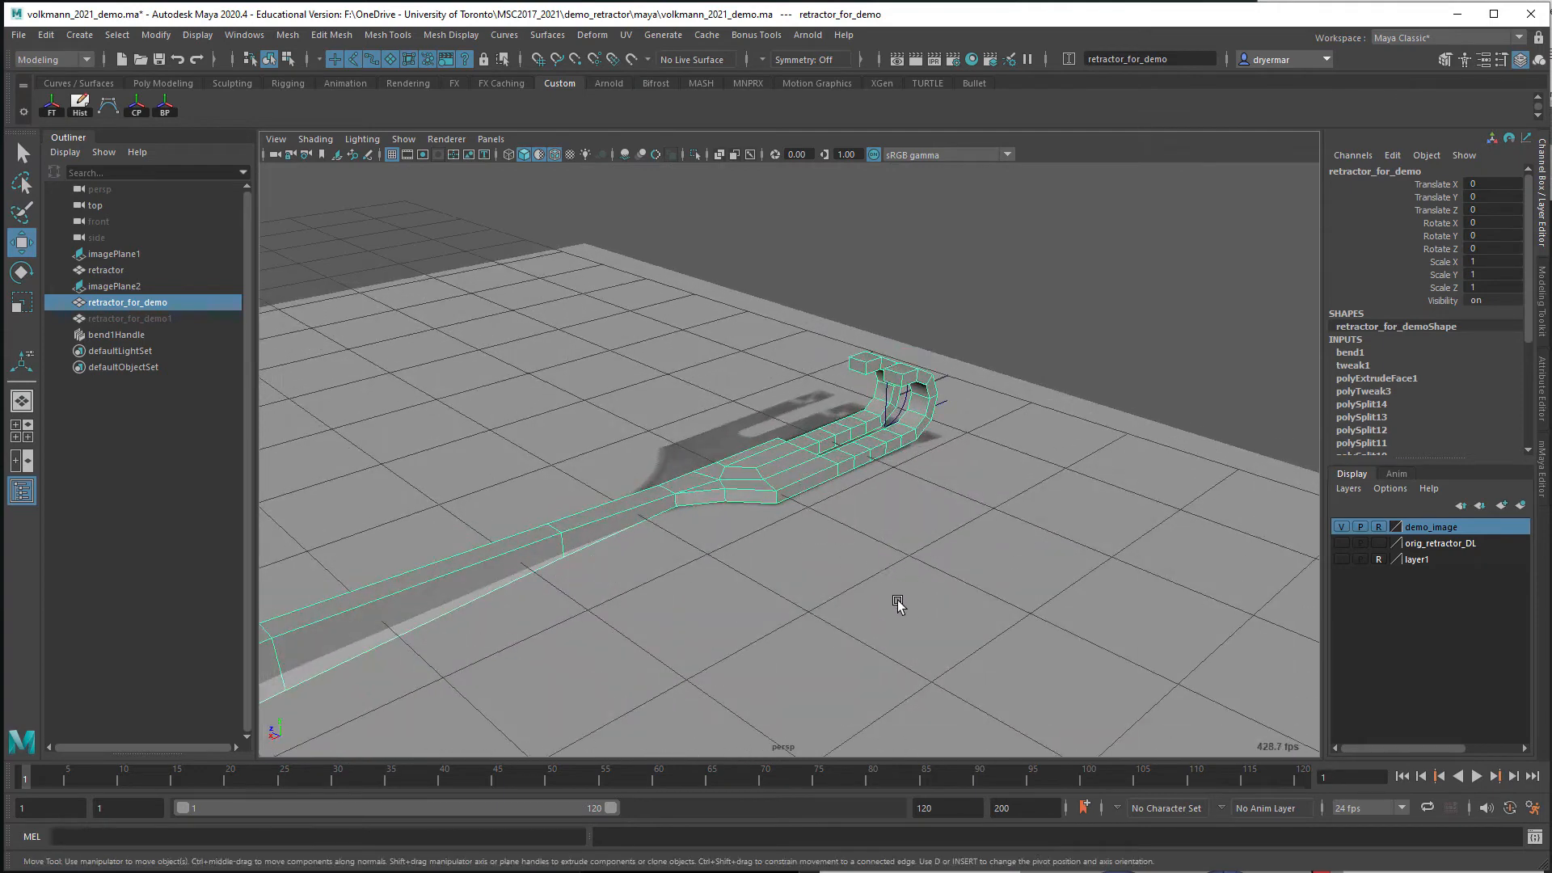
left_click(49, 36)
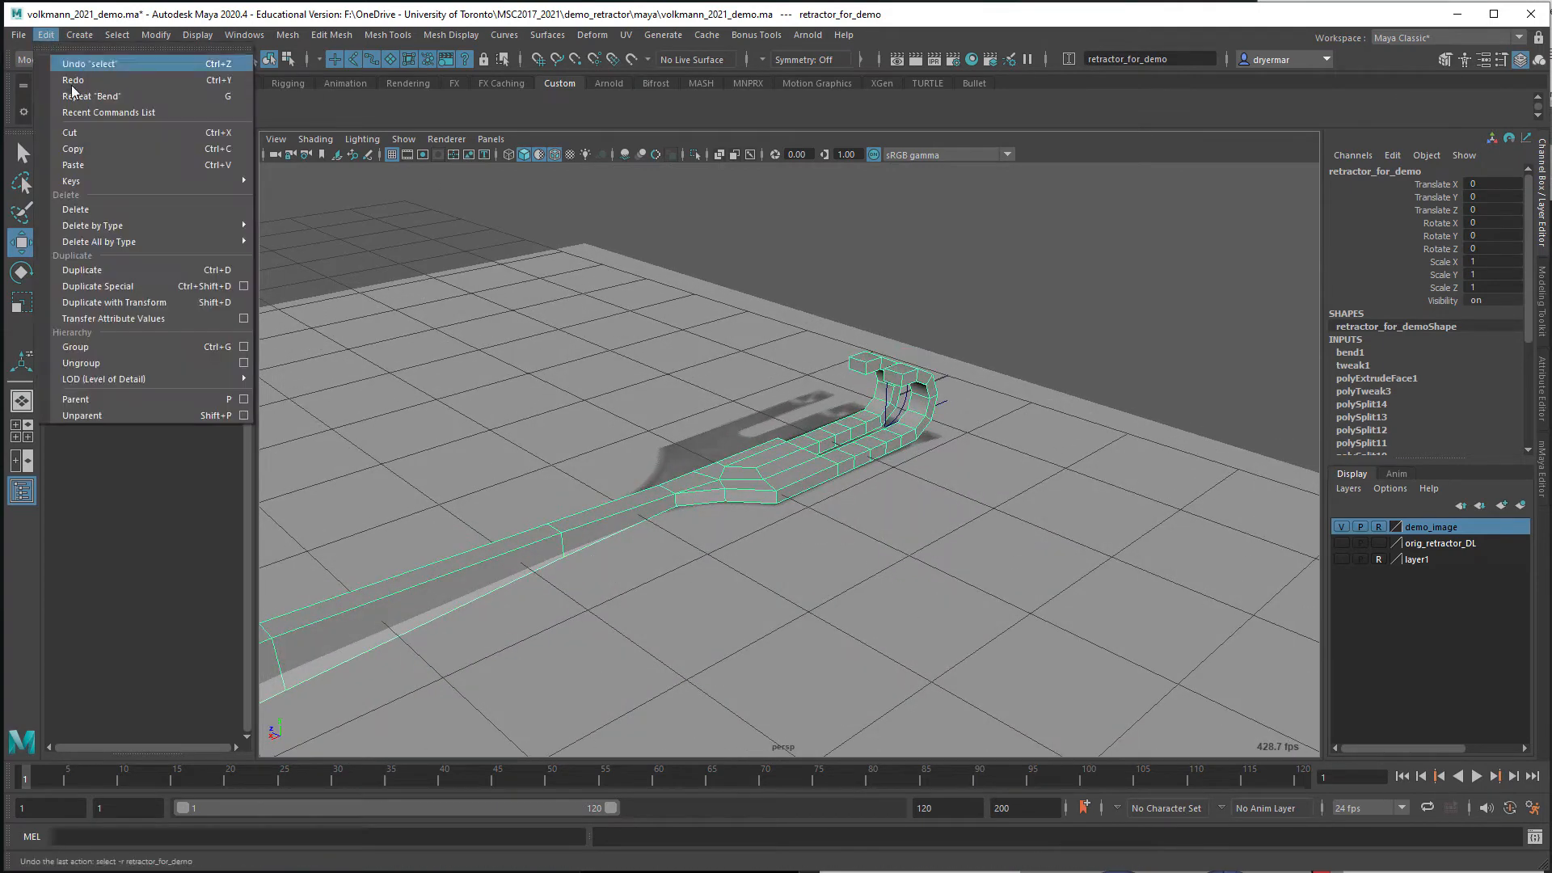
mouse_move(130, 226)
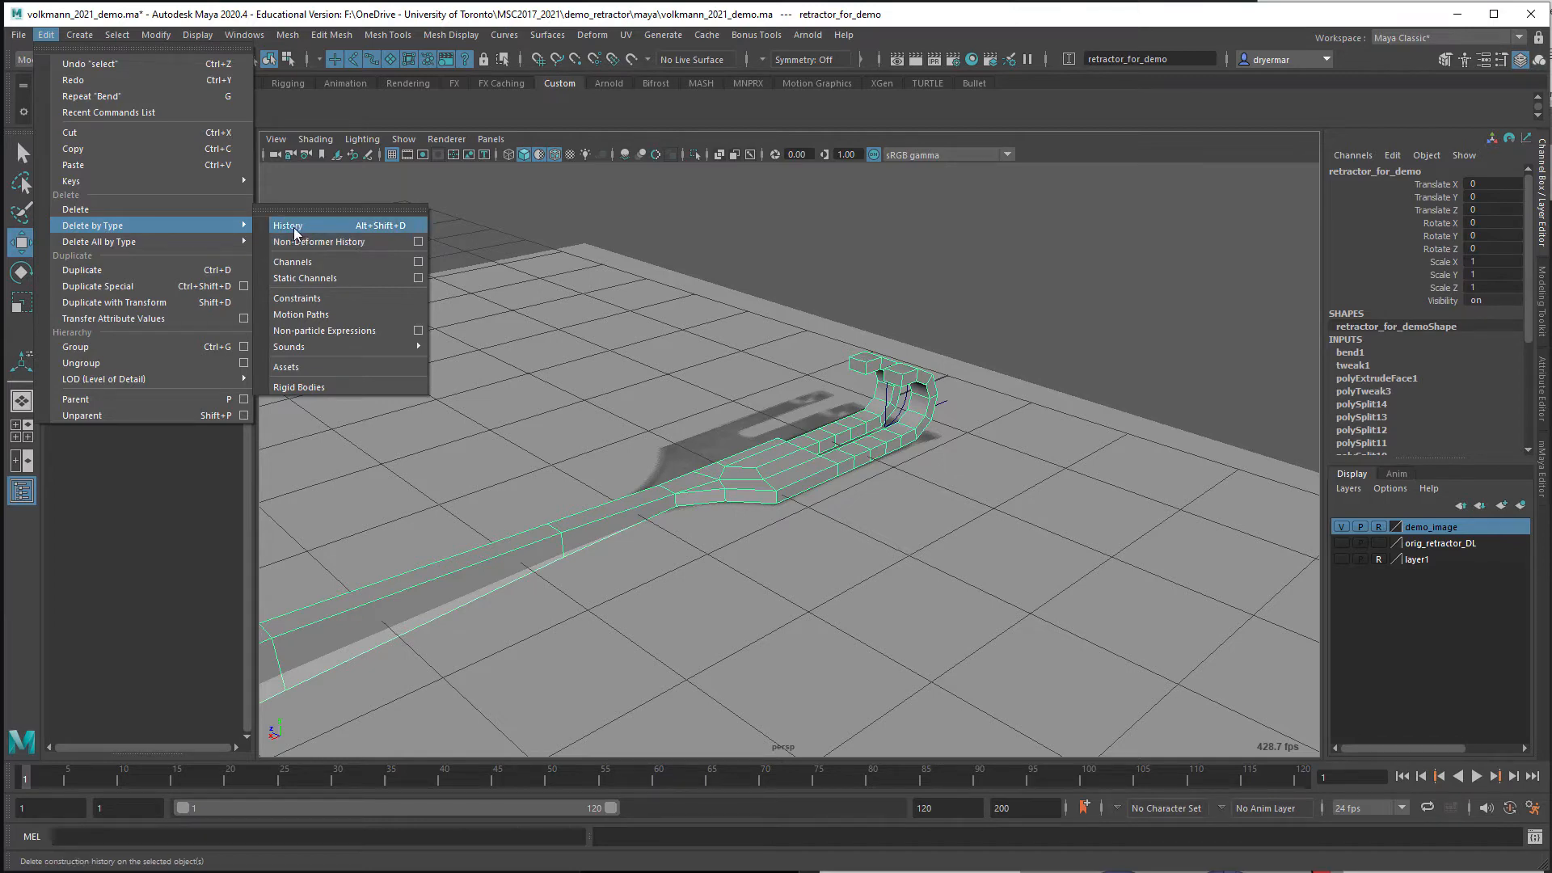
left_click(296, 233)
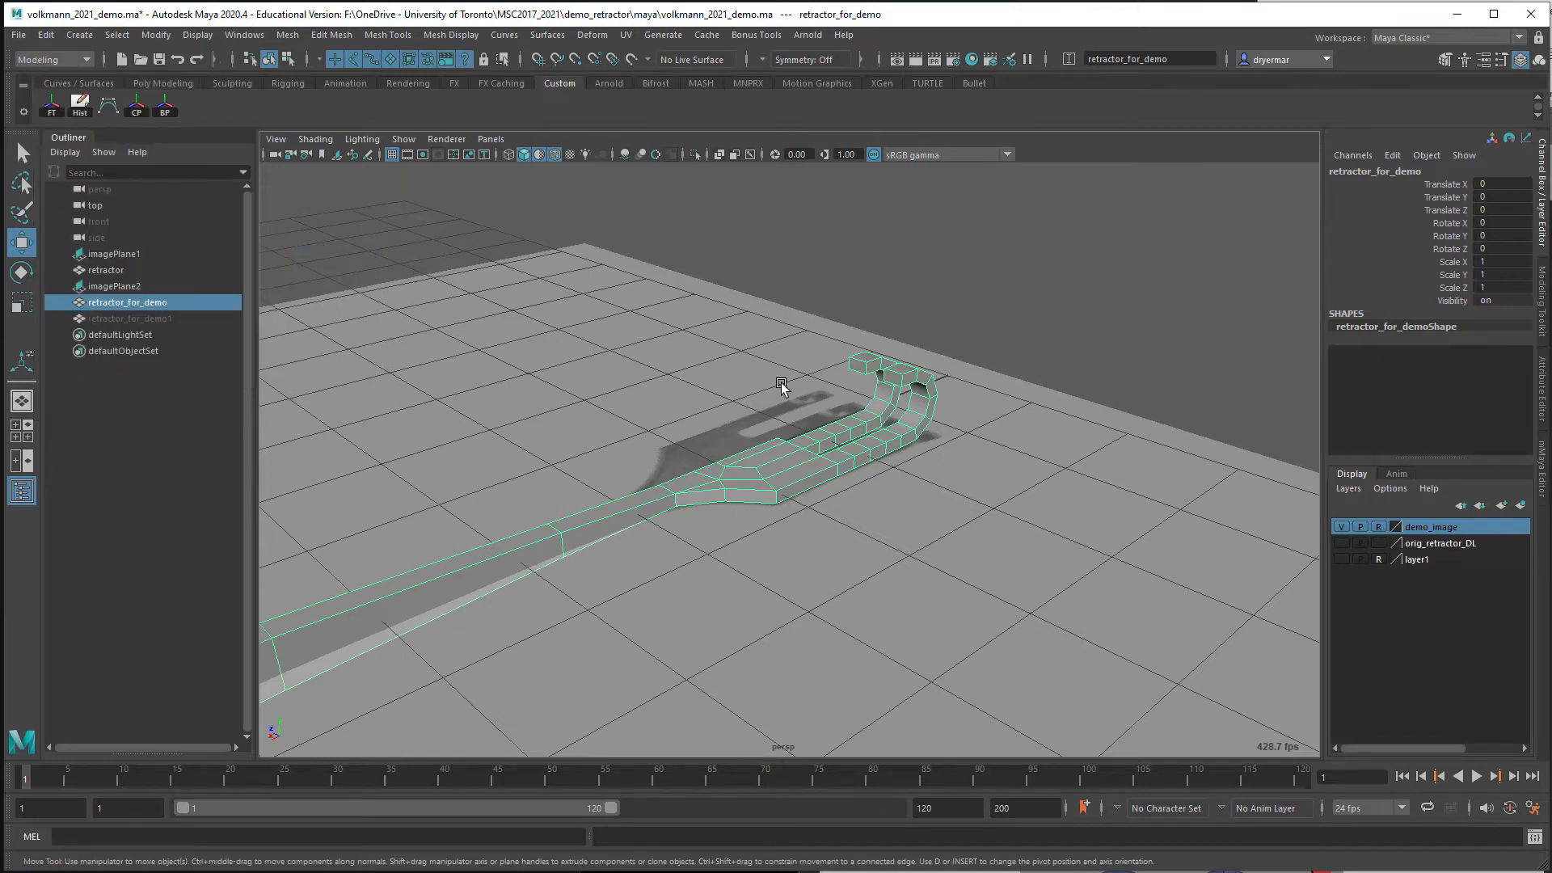
Examine the fork head, the open centre edge and the curved prongs against the reference image
left_click_drag(781, 382, 789, 423, "alt")
right_click_drag(790, 423, 828, 424, "alt")
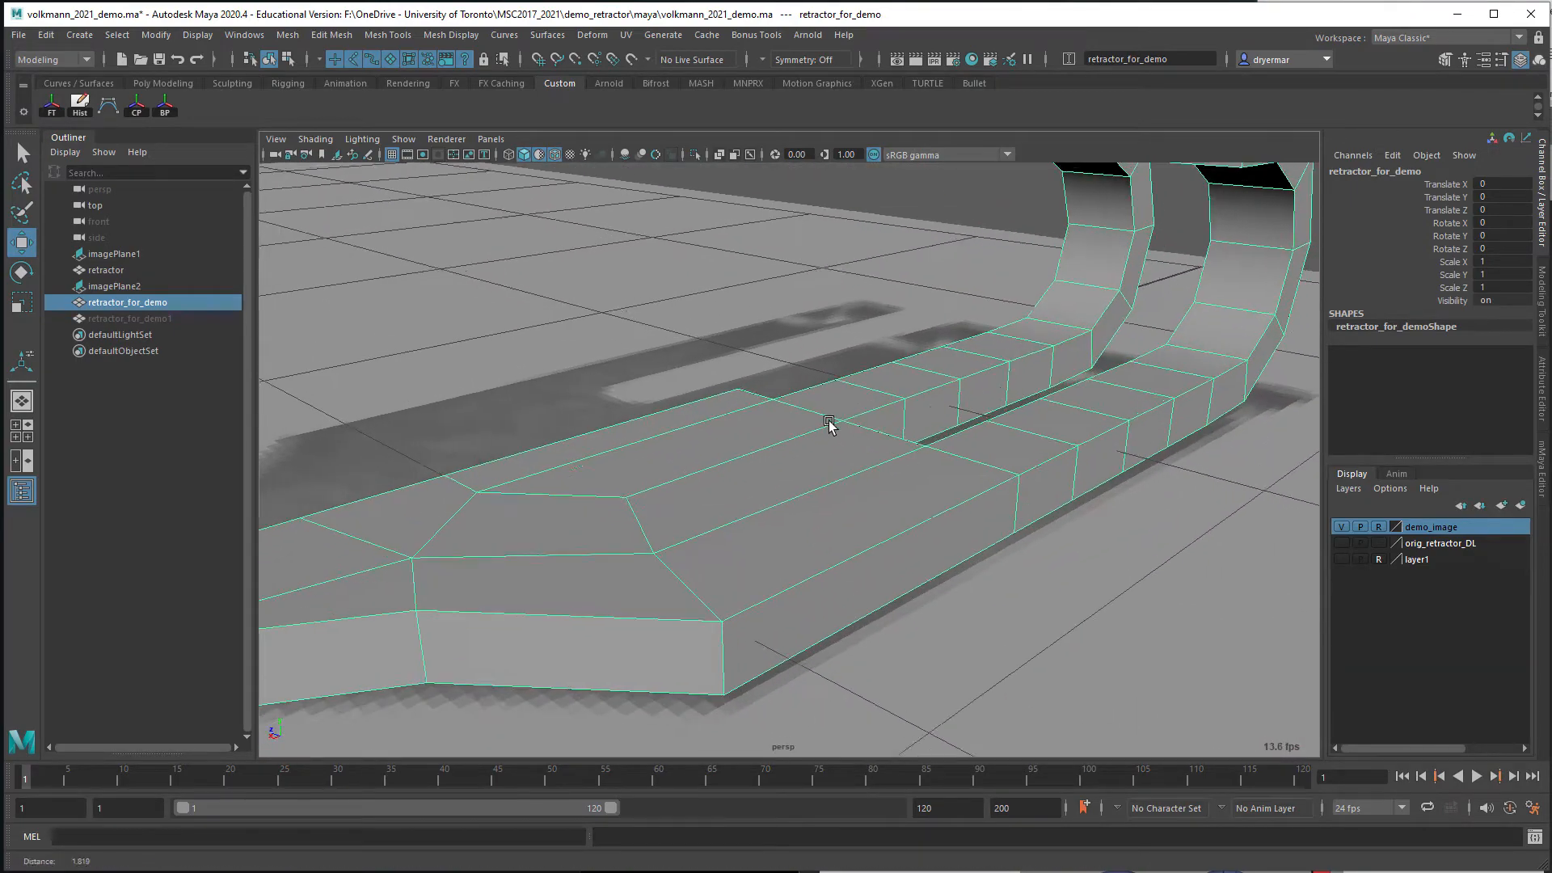
left_click_drag(829, 423, 907, 378, "alt")
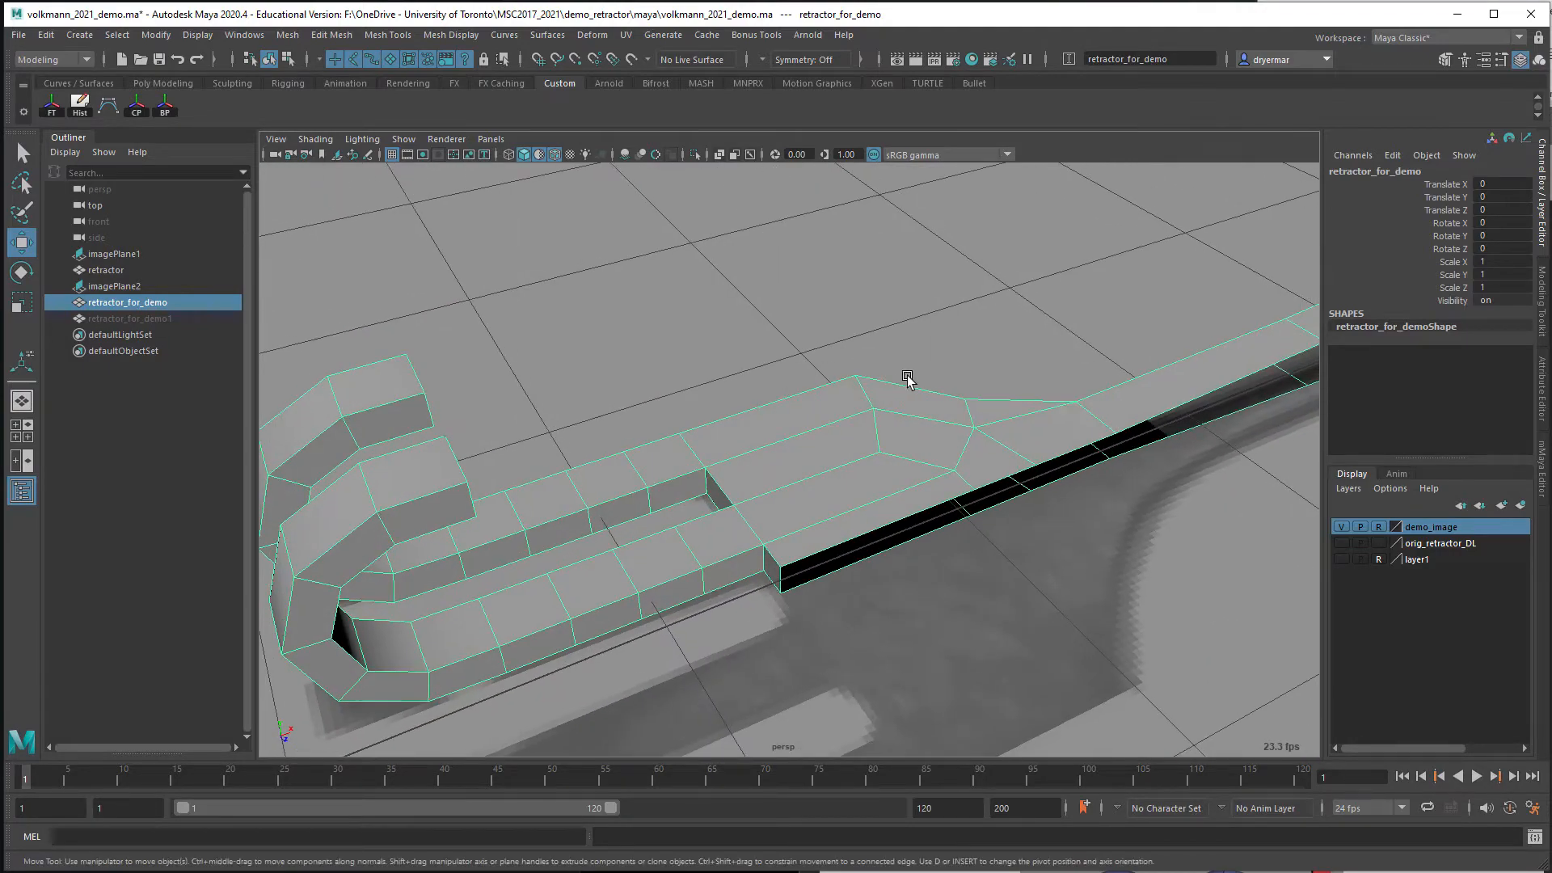
right_click_drag(1052, 403, 732, 360, "alt")
middle_click_drag(919, 350, 692, 347, "alt")
right_click_drag(550, 343, 655, 345, "alt")
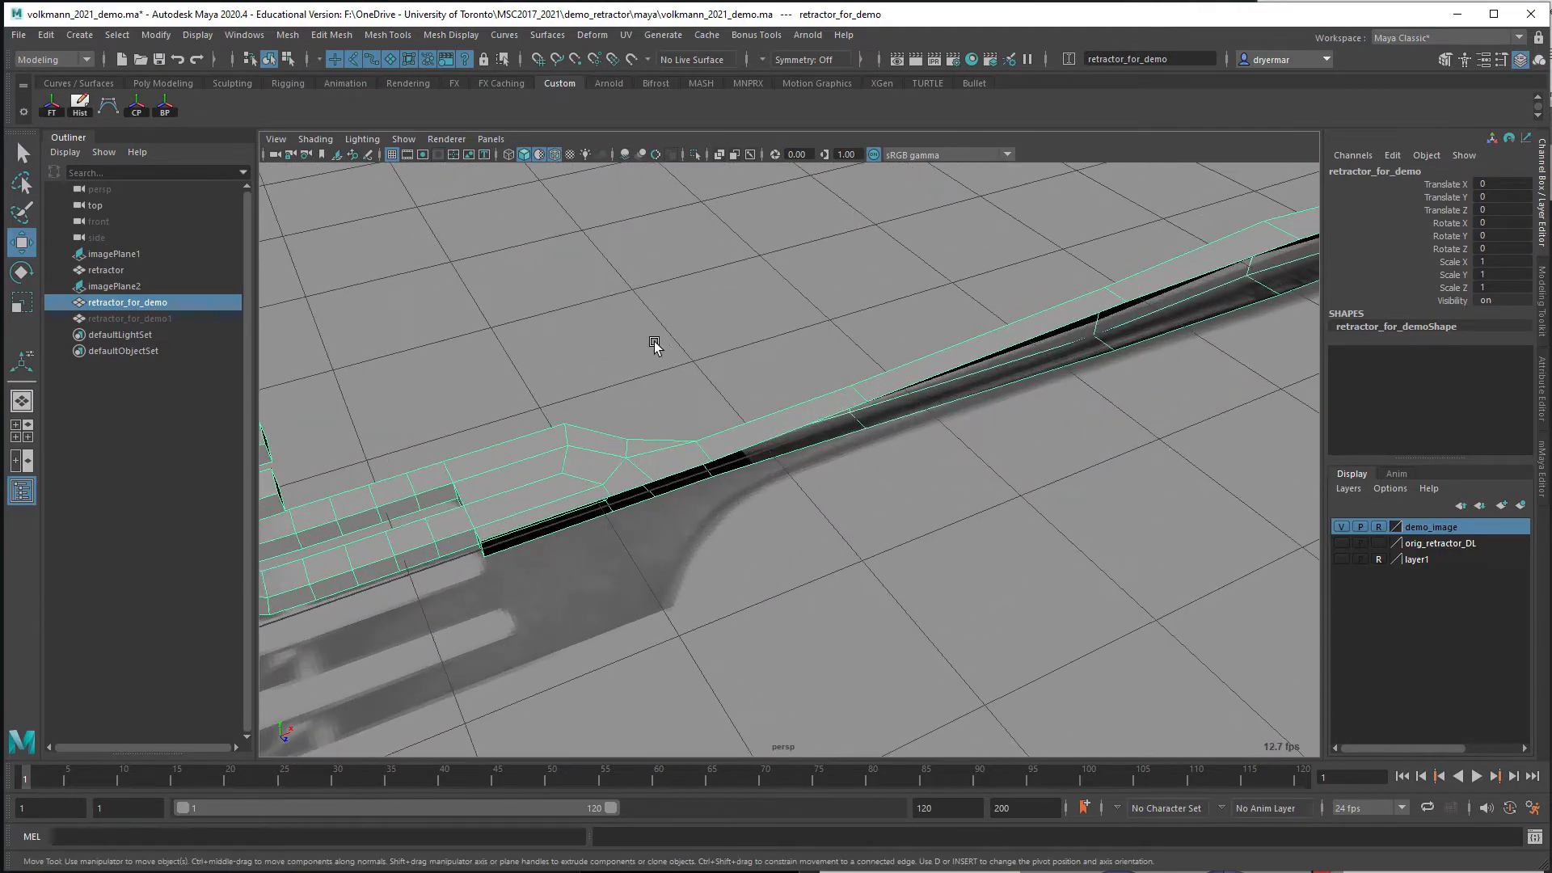
middle_click_drag(655, 344, 737, 253, "alt")
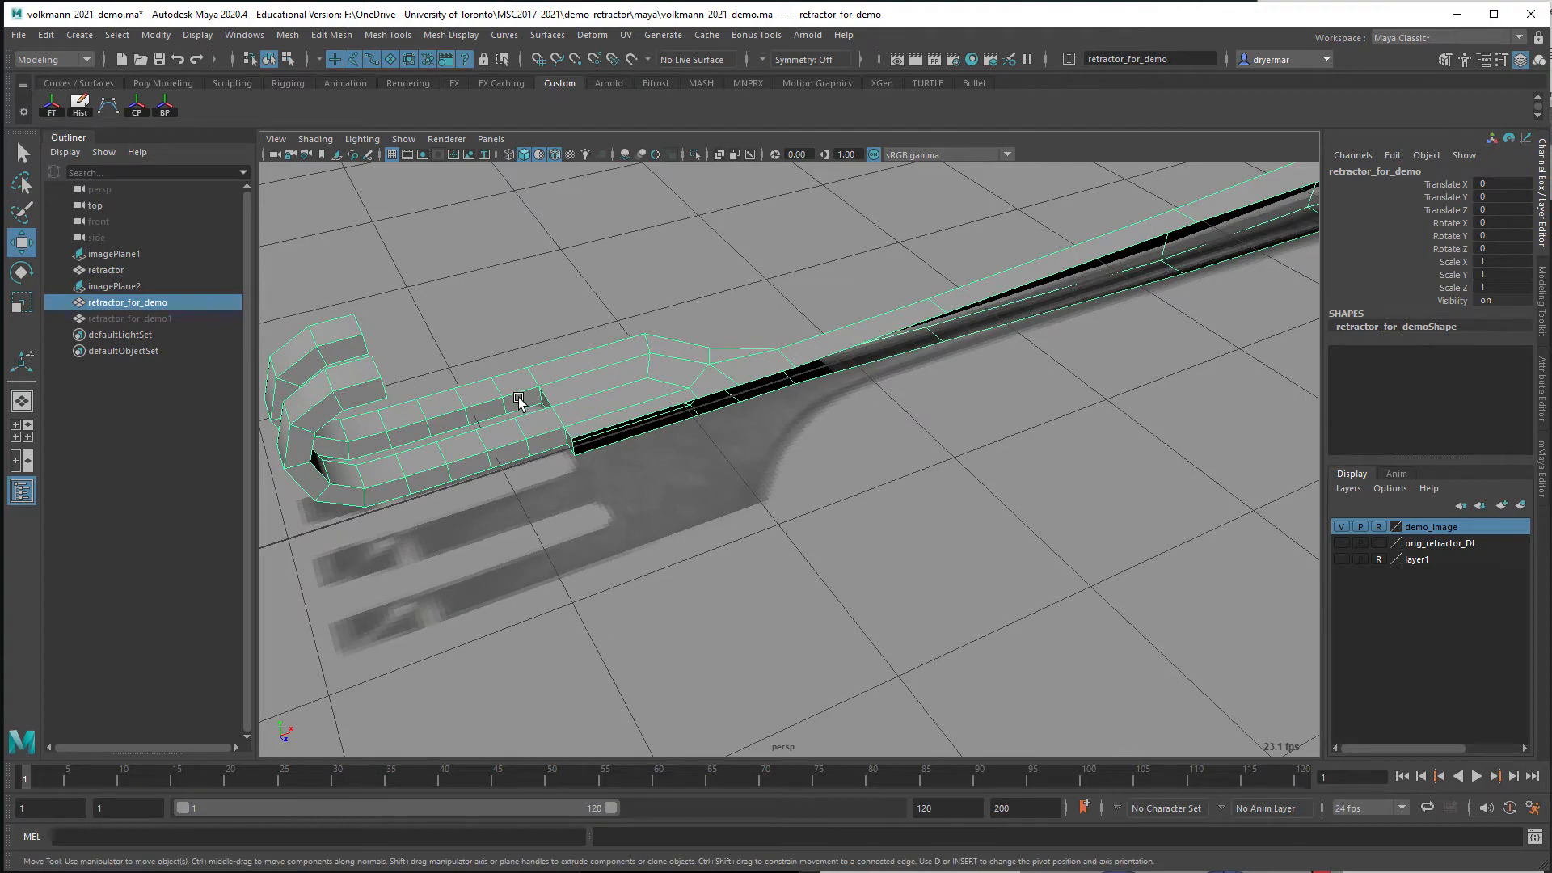
left_click_drag(515, 400, 398, 411, "alt")
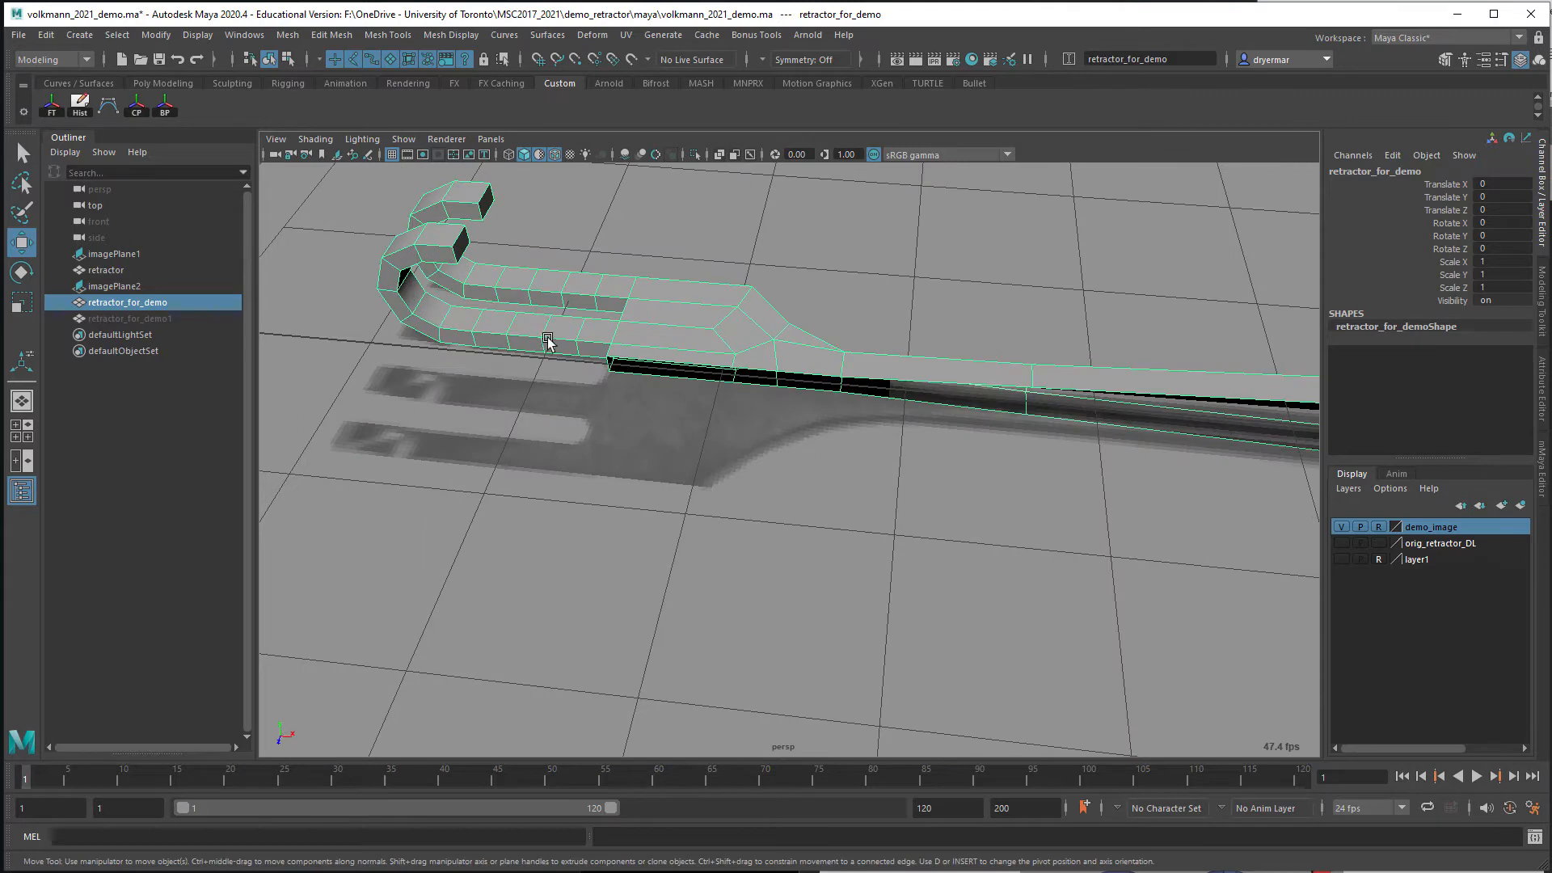
left_click_drag(517, 354, 518, 363, "alt")
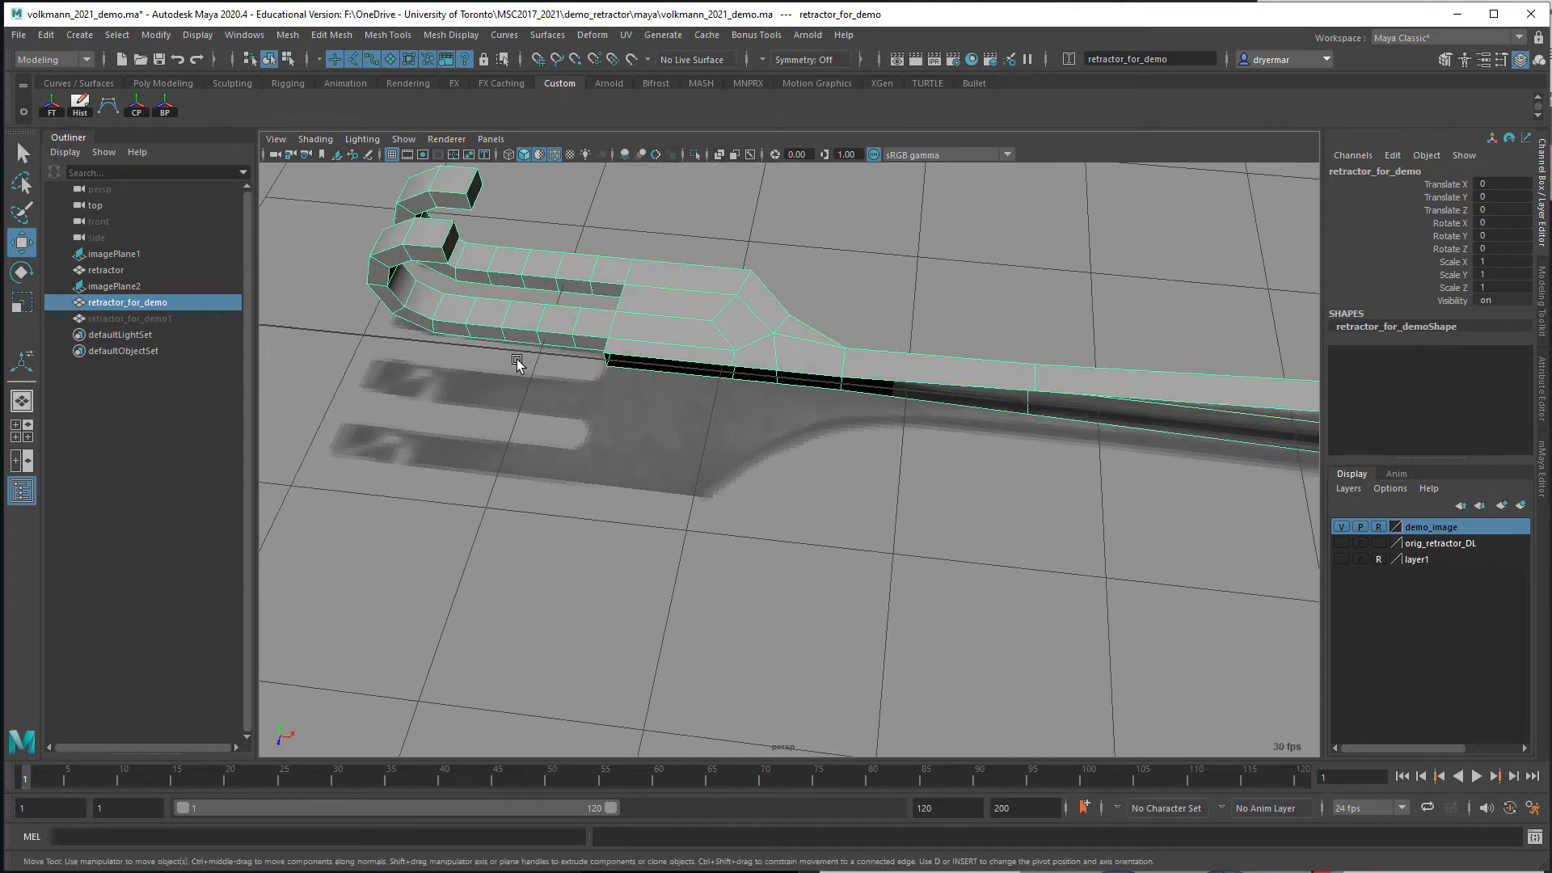
Preview the retractor in smooth mesh display, return to the unsmoothed mesh and view it from the other side
key("3")
left_click_drag(623, 364, 631, 405, "alt")
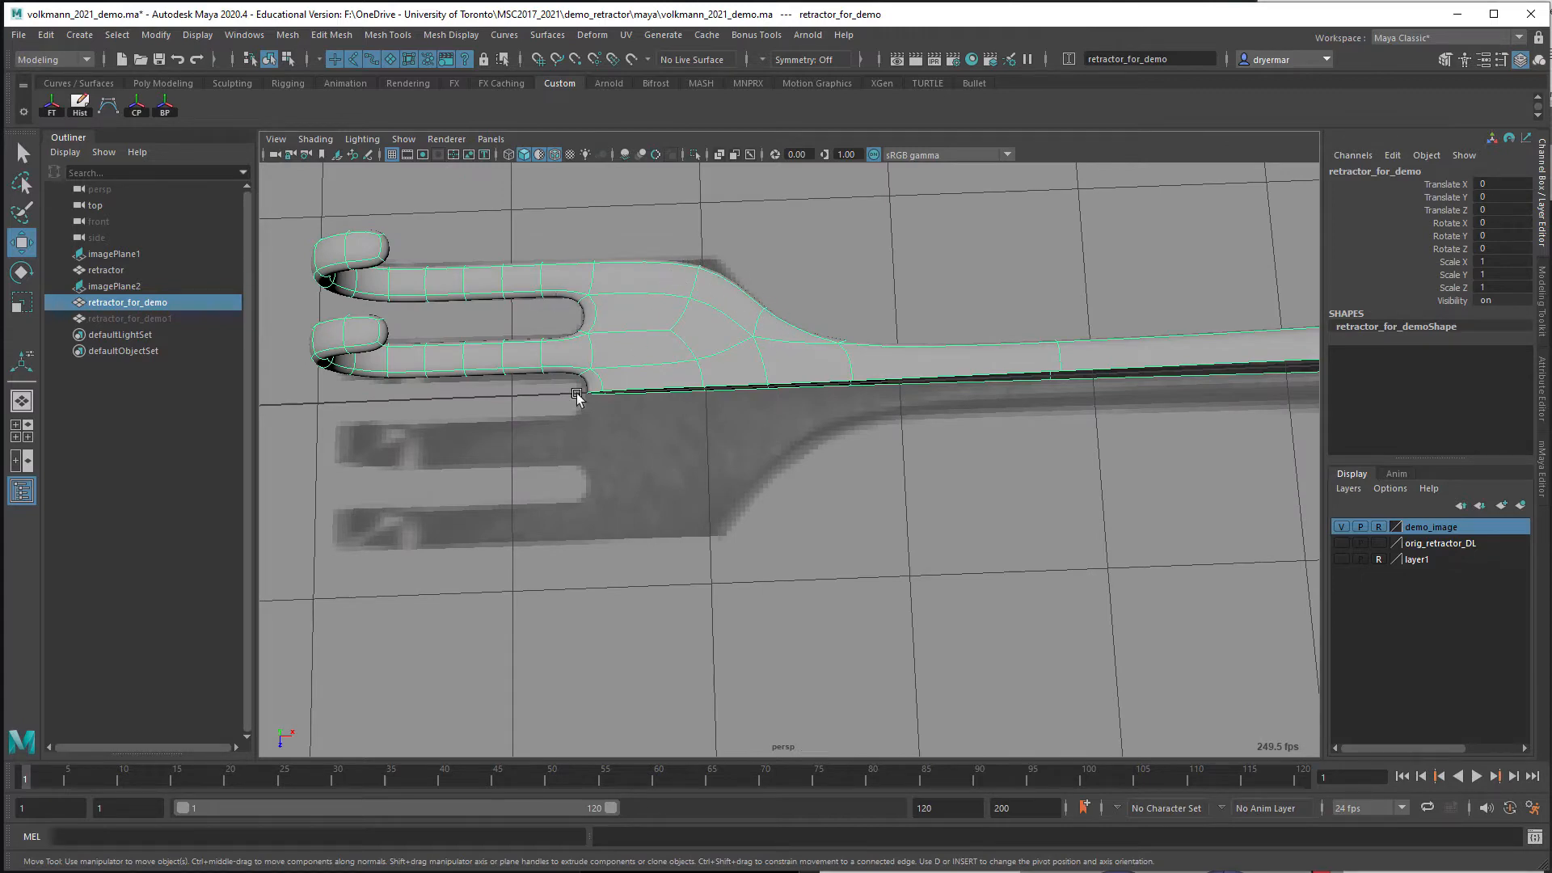
key("1")
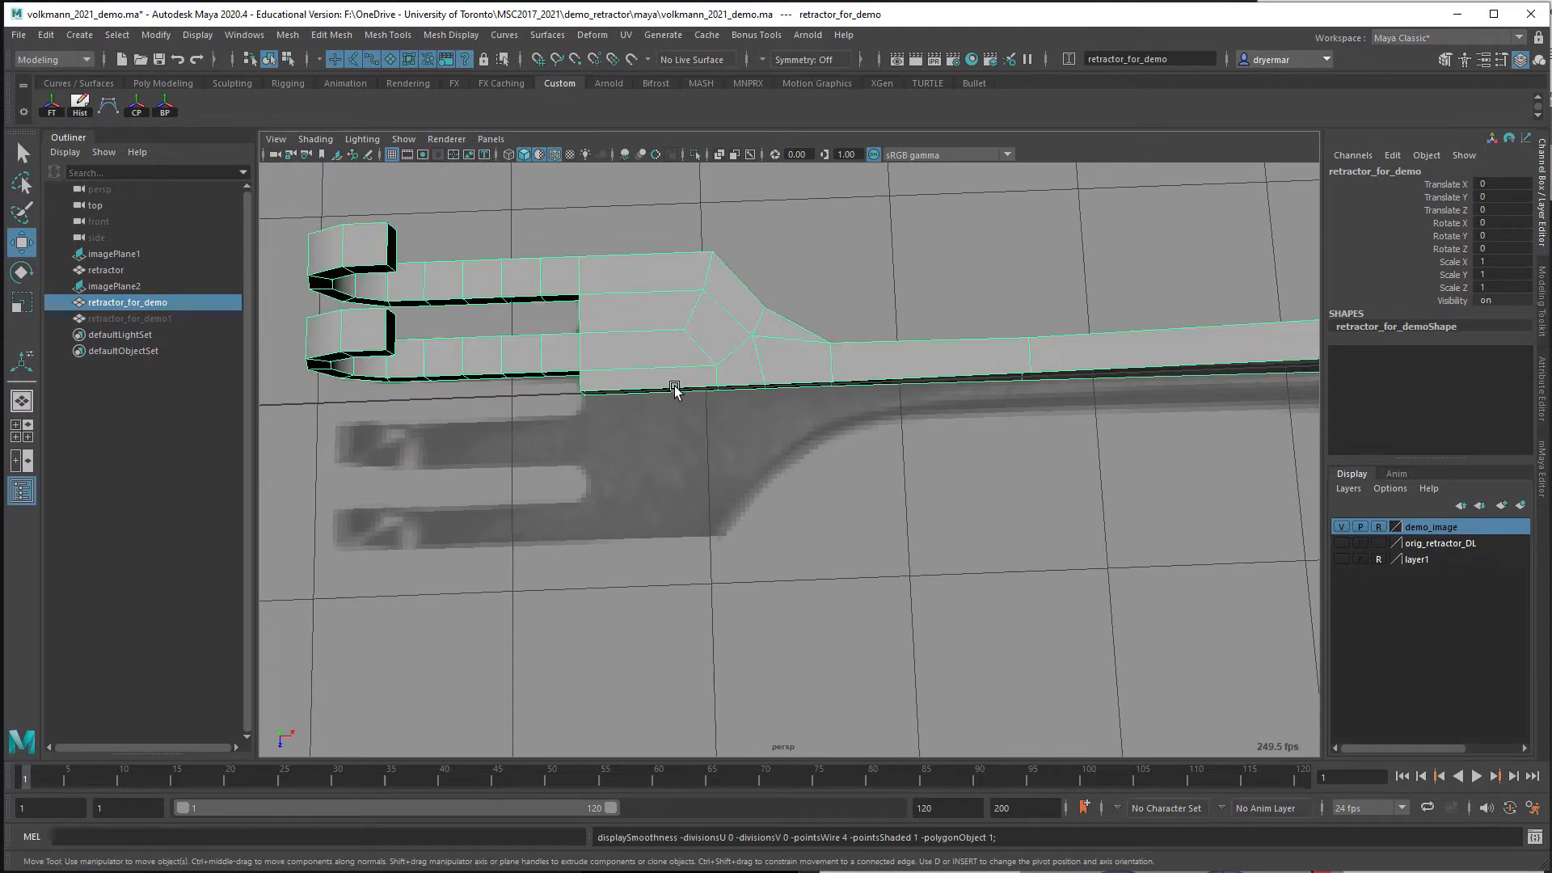
left_click_drag(759, 371, 681, 424, "alt")
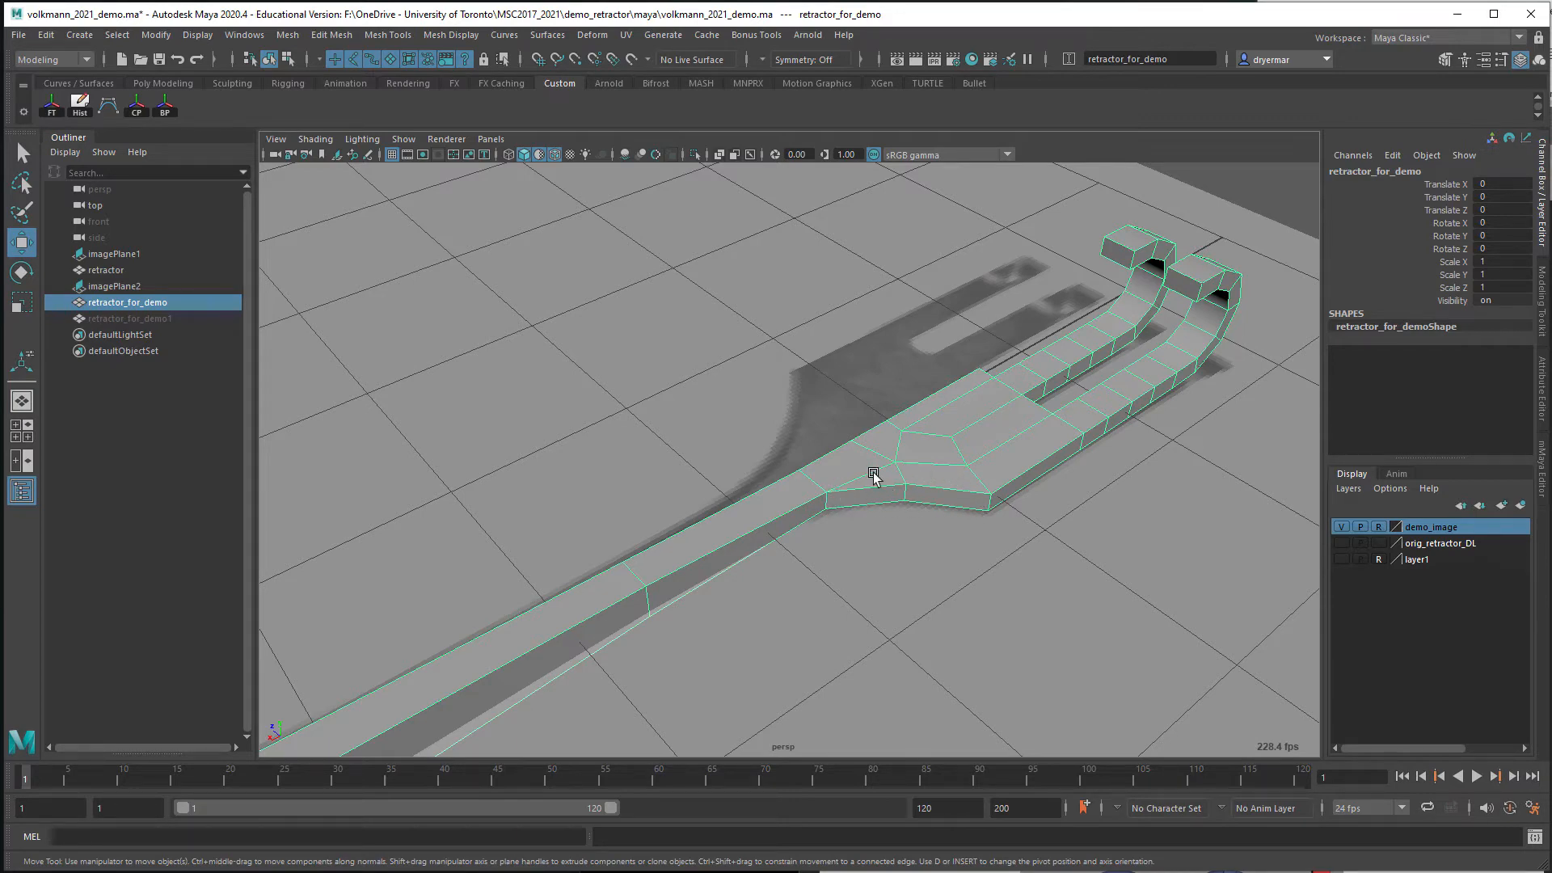
Insert an edge loop across the fork head just behind the base of the prongs with the Multi-Cut tool
left_click_drag(879, 481, 764, 485, "alt")
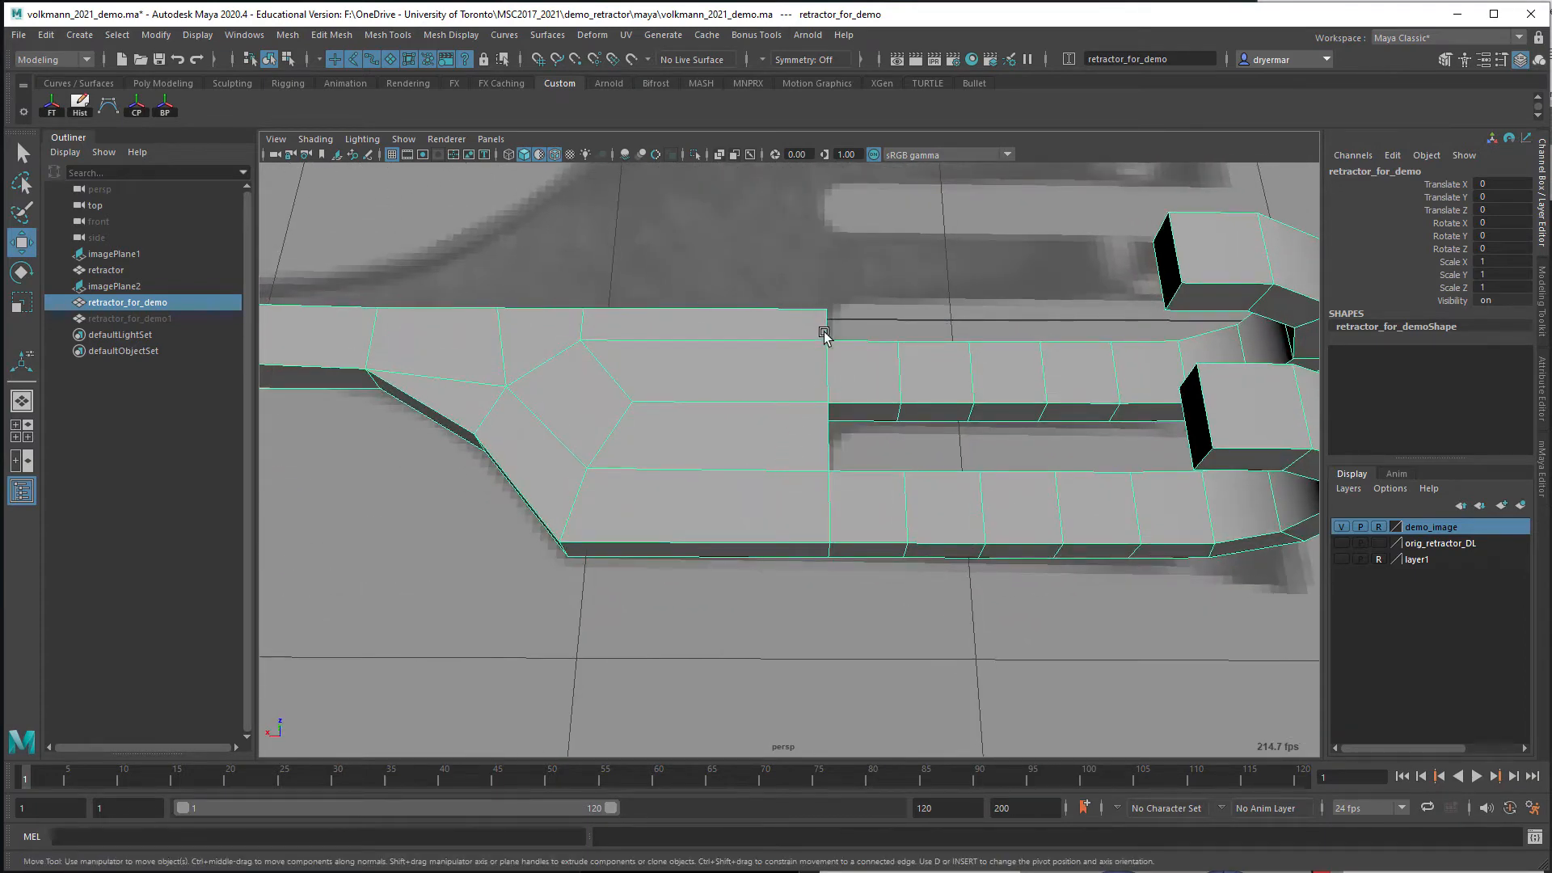
left_click_drag(830, 353, 817, 390, "alt")
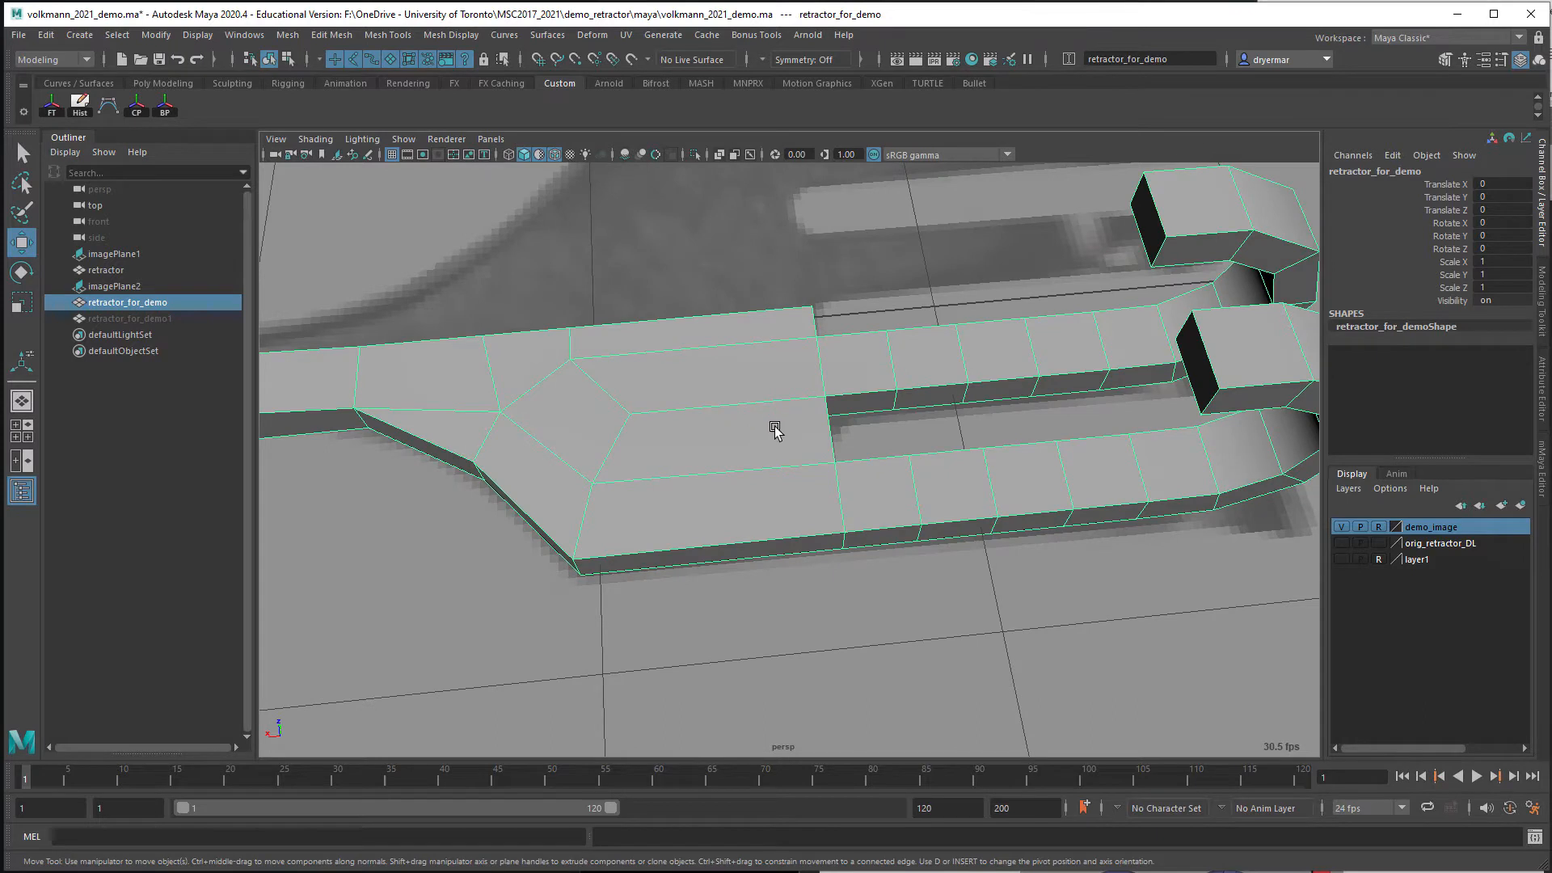
left_click(1541, 311)
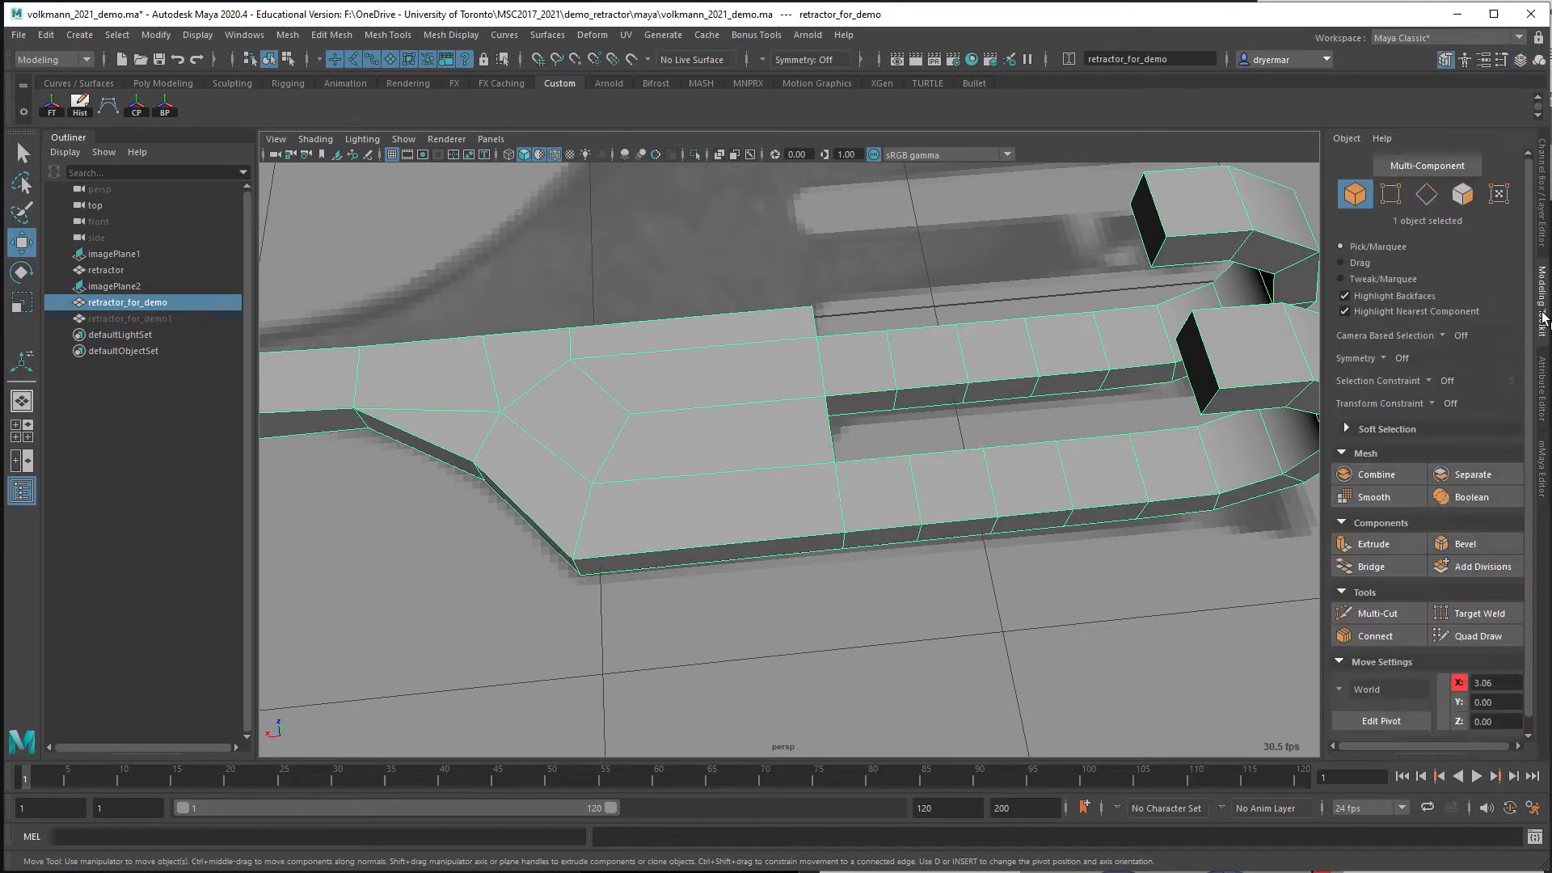
left_click(1377, 613)
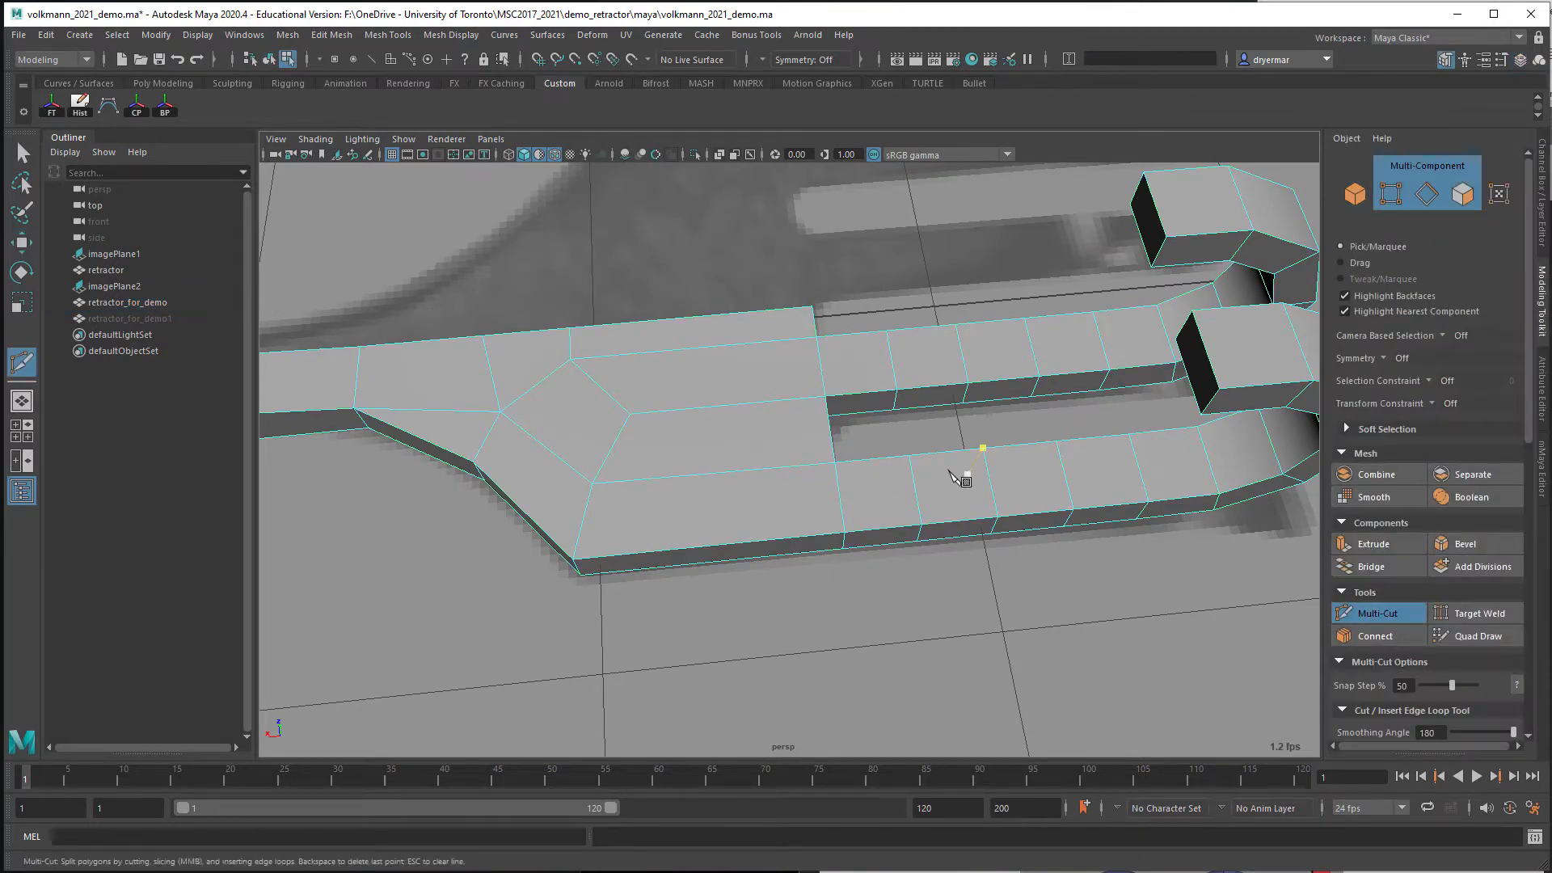
left_click(824, 467, "ctrl")
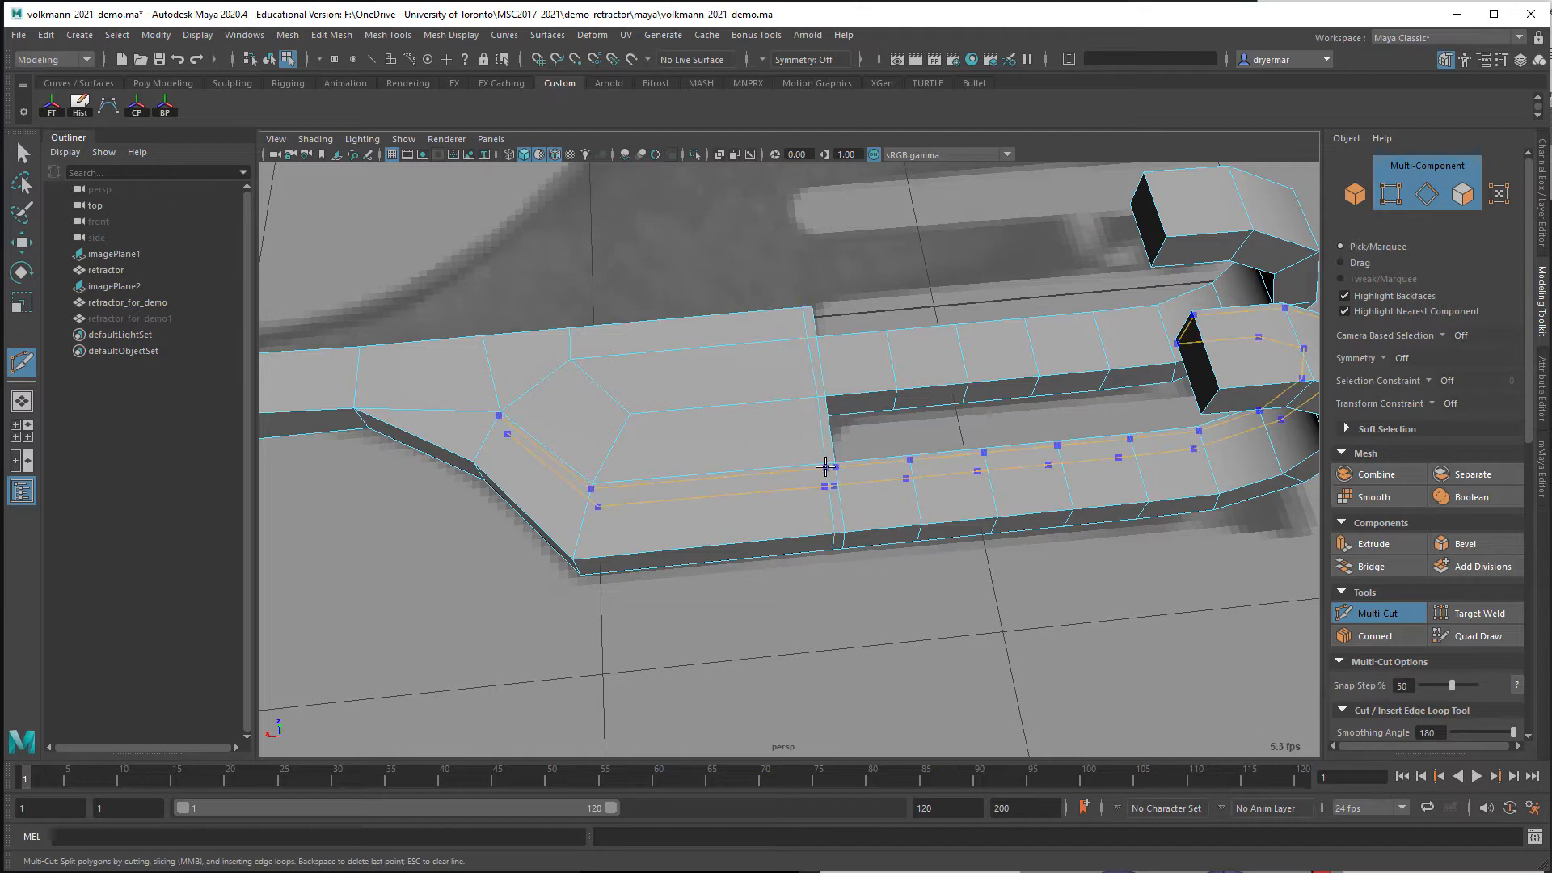
Select the retractor as an object and preview it in smooth mesh display to examine the slot between the prongs
left_click_drag(958, 540, 865, 533, "alt")
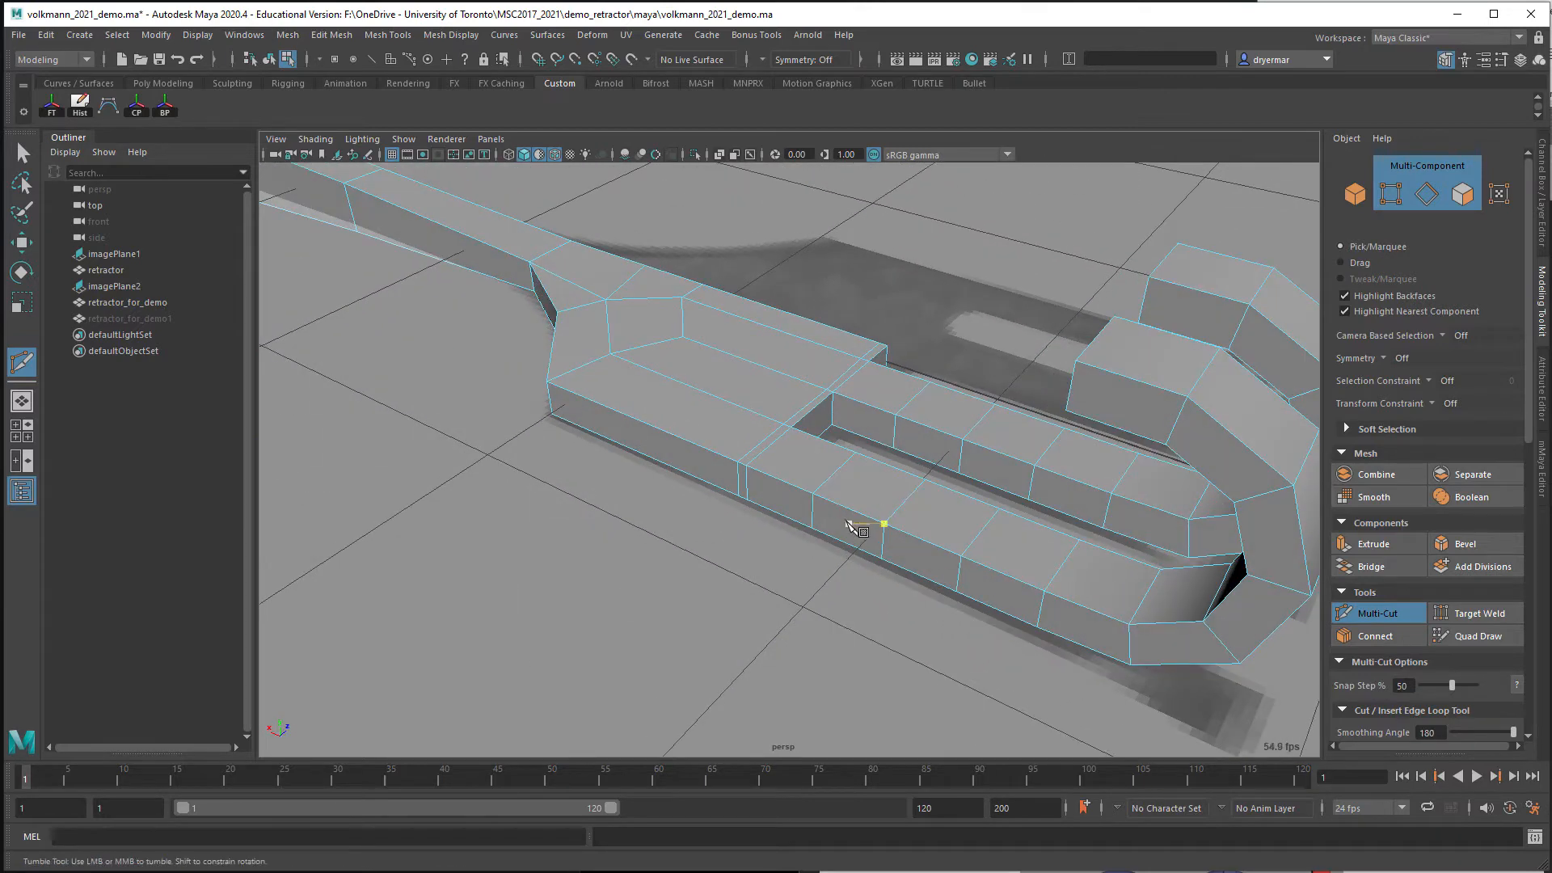
key("q")
scroll(734, 514, "up", 2)
right_click_drag(846, 471, 915, 388)
left_click(916, 388)
left_click_drag(916, 388, 823, 495, "alt")
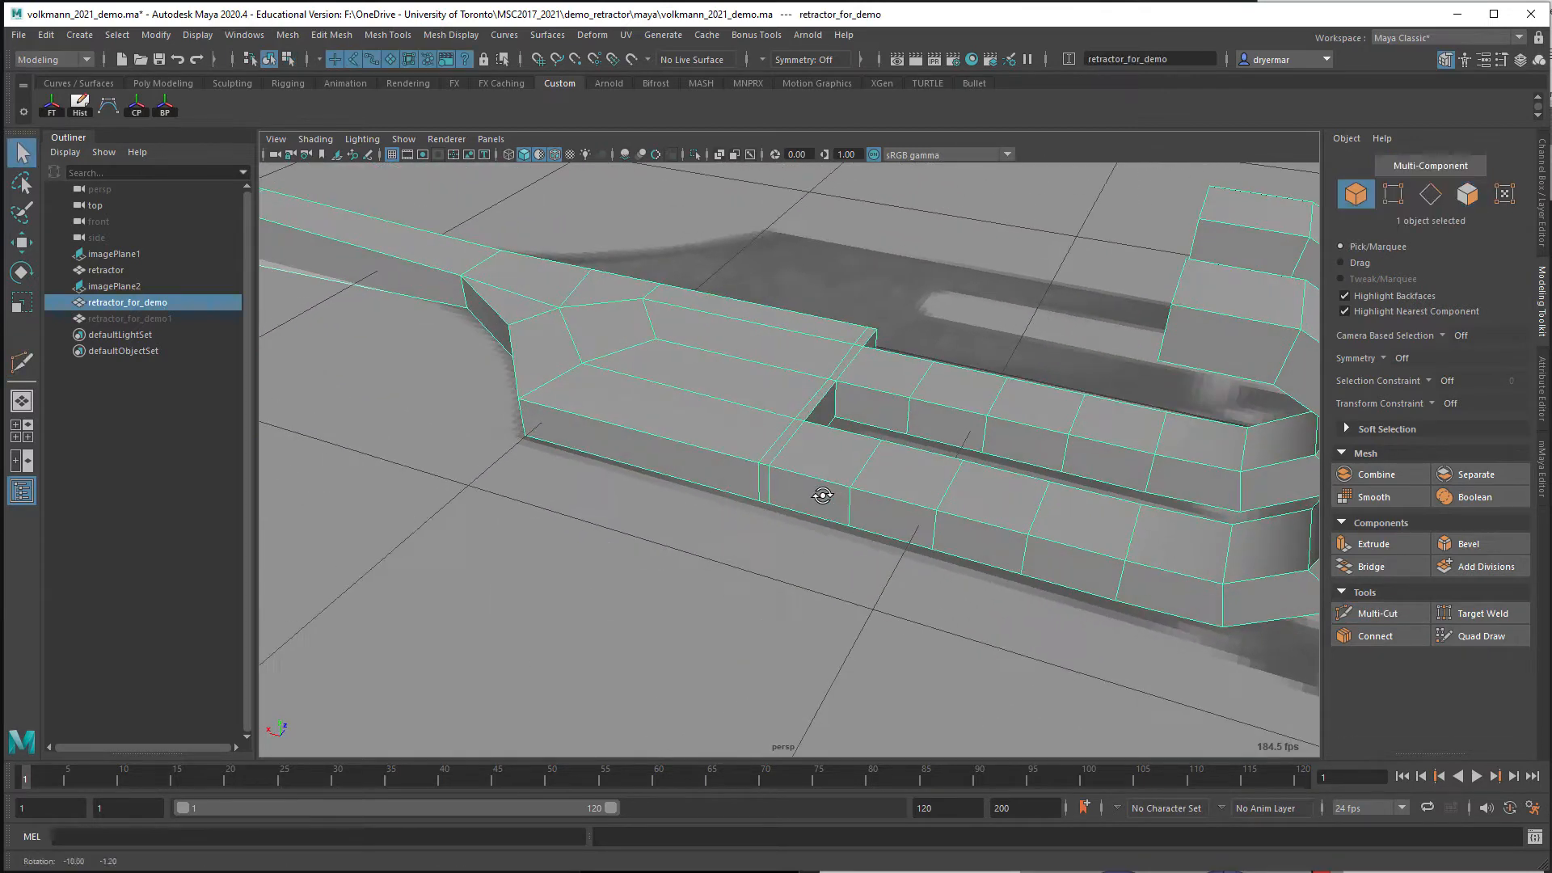
key("3")
left_click_drag(811, 421, 817, 457, "alt")
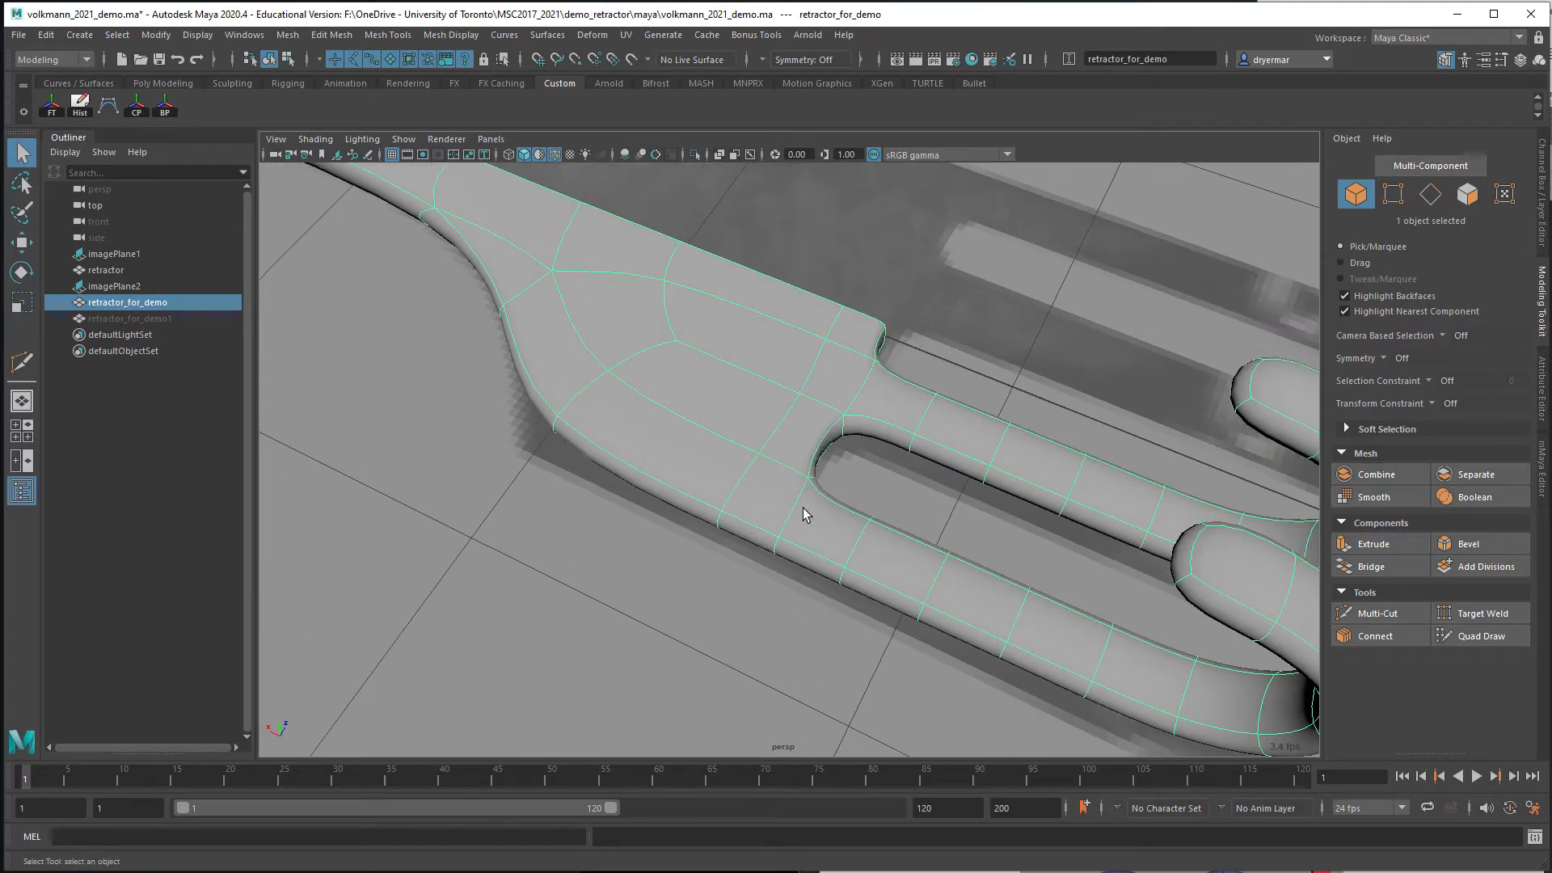
Undo the edge loop near the prong bases and return the mesh to unsmoothed display
key("F8")
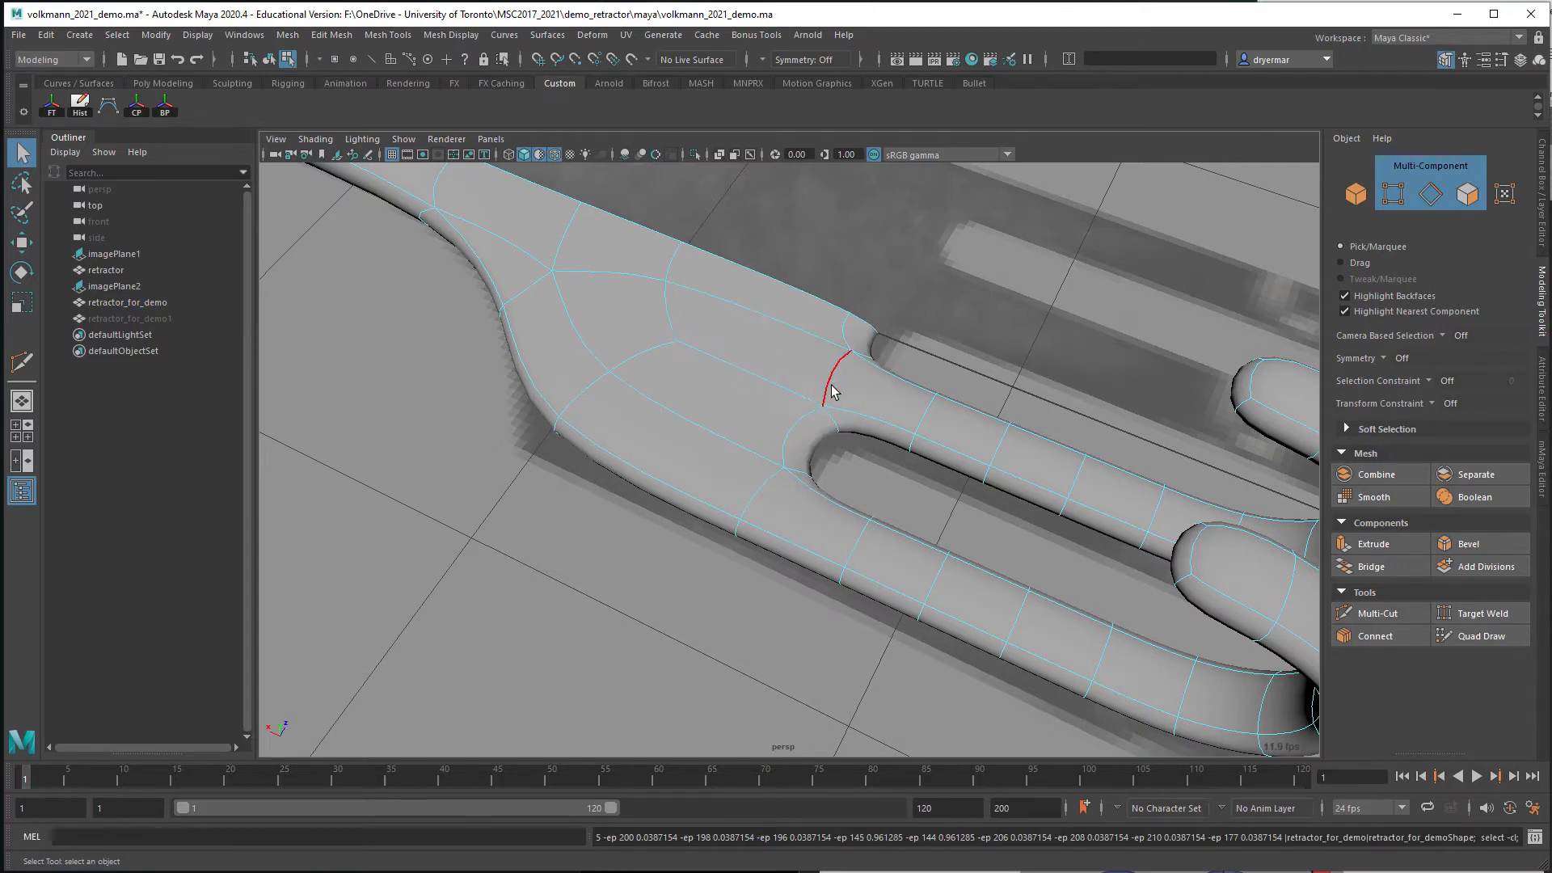
key("1")
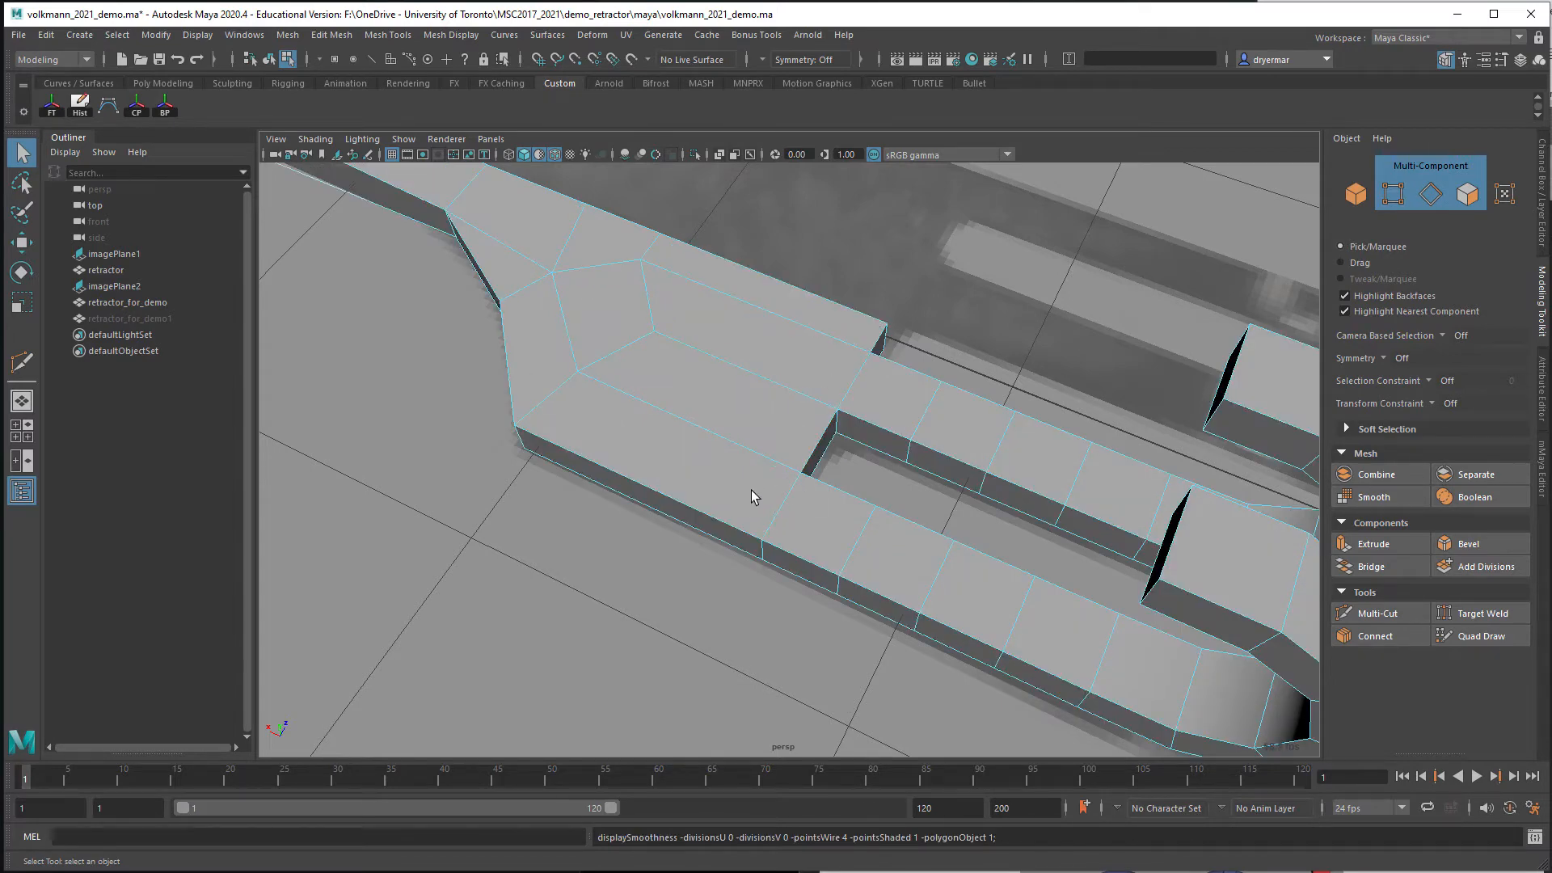
left_click_drag(714, 426, 863, 431, "alt")
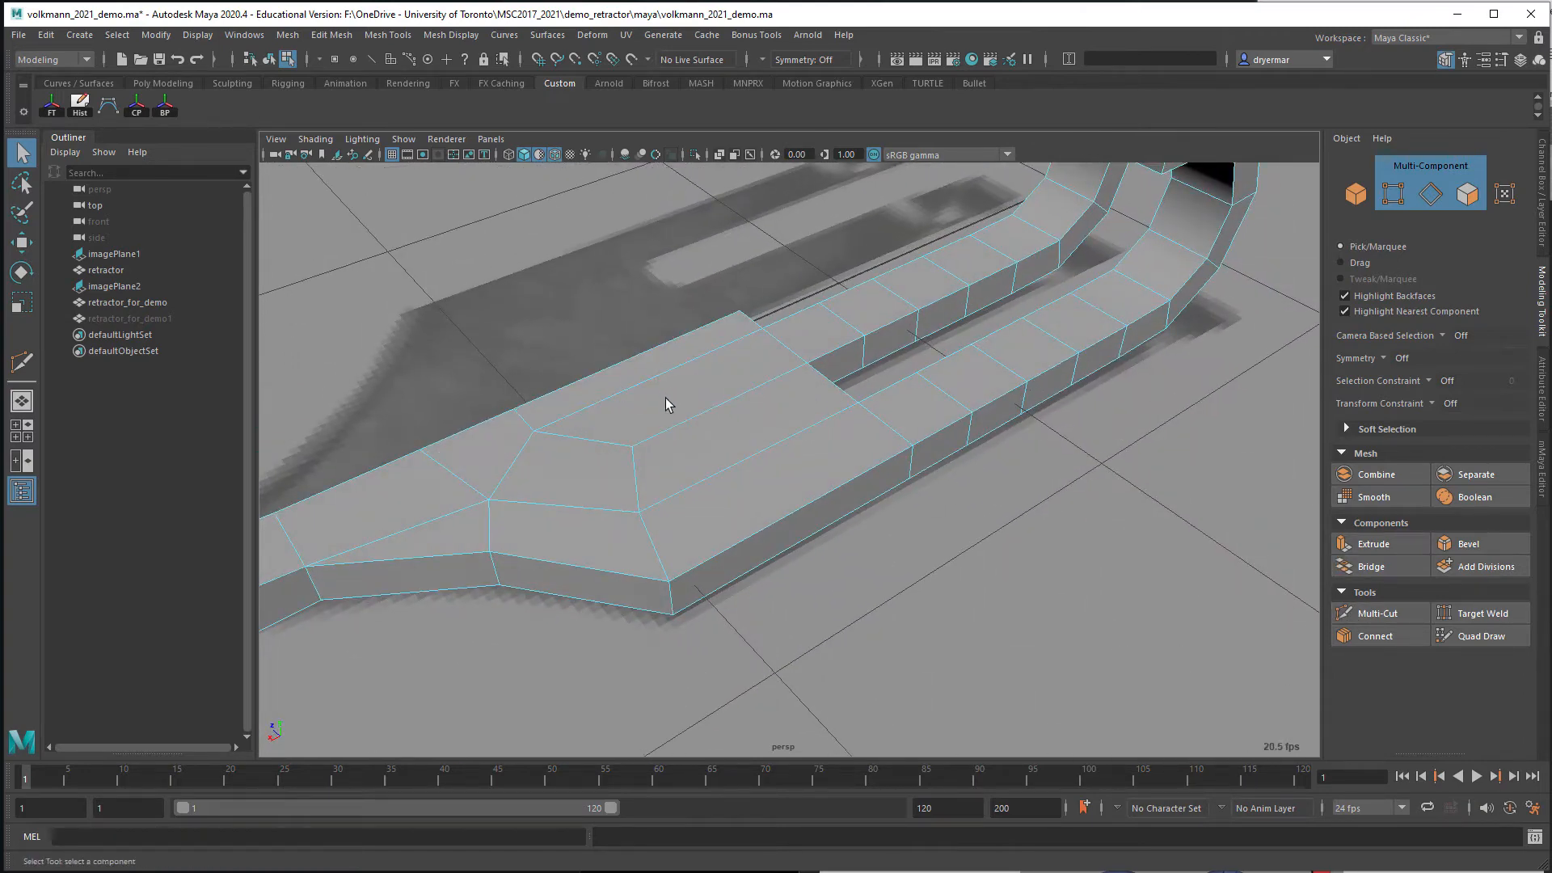
left_click_drag(865, 356, 511, 333, "alt")
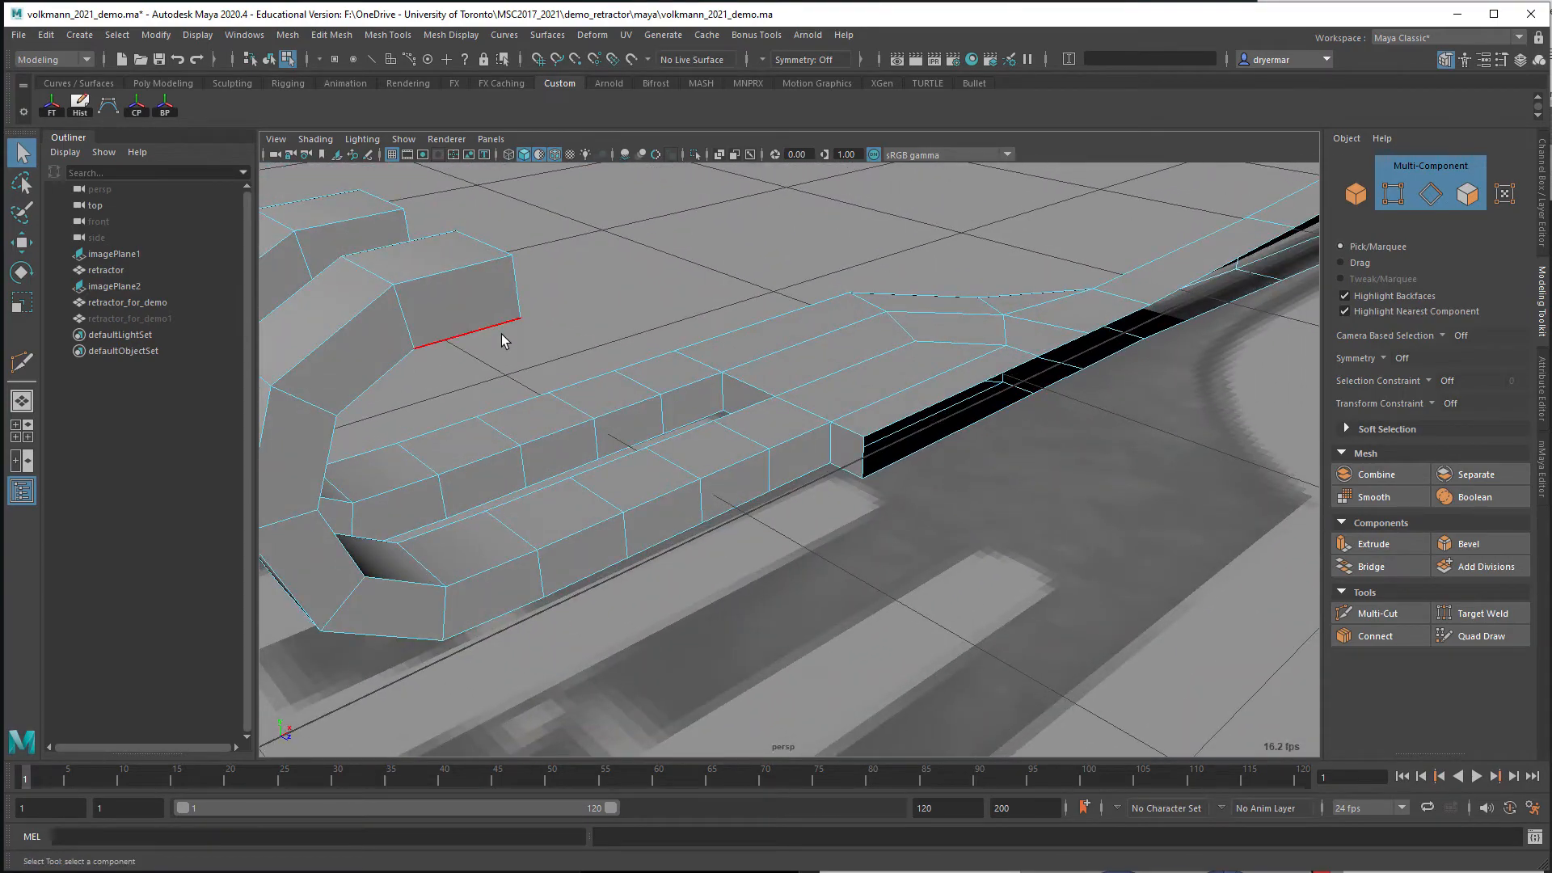
left_click_drag(972, 435, 952, 484, "alt")
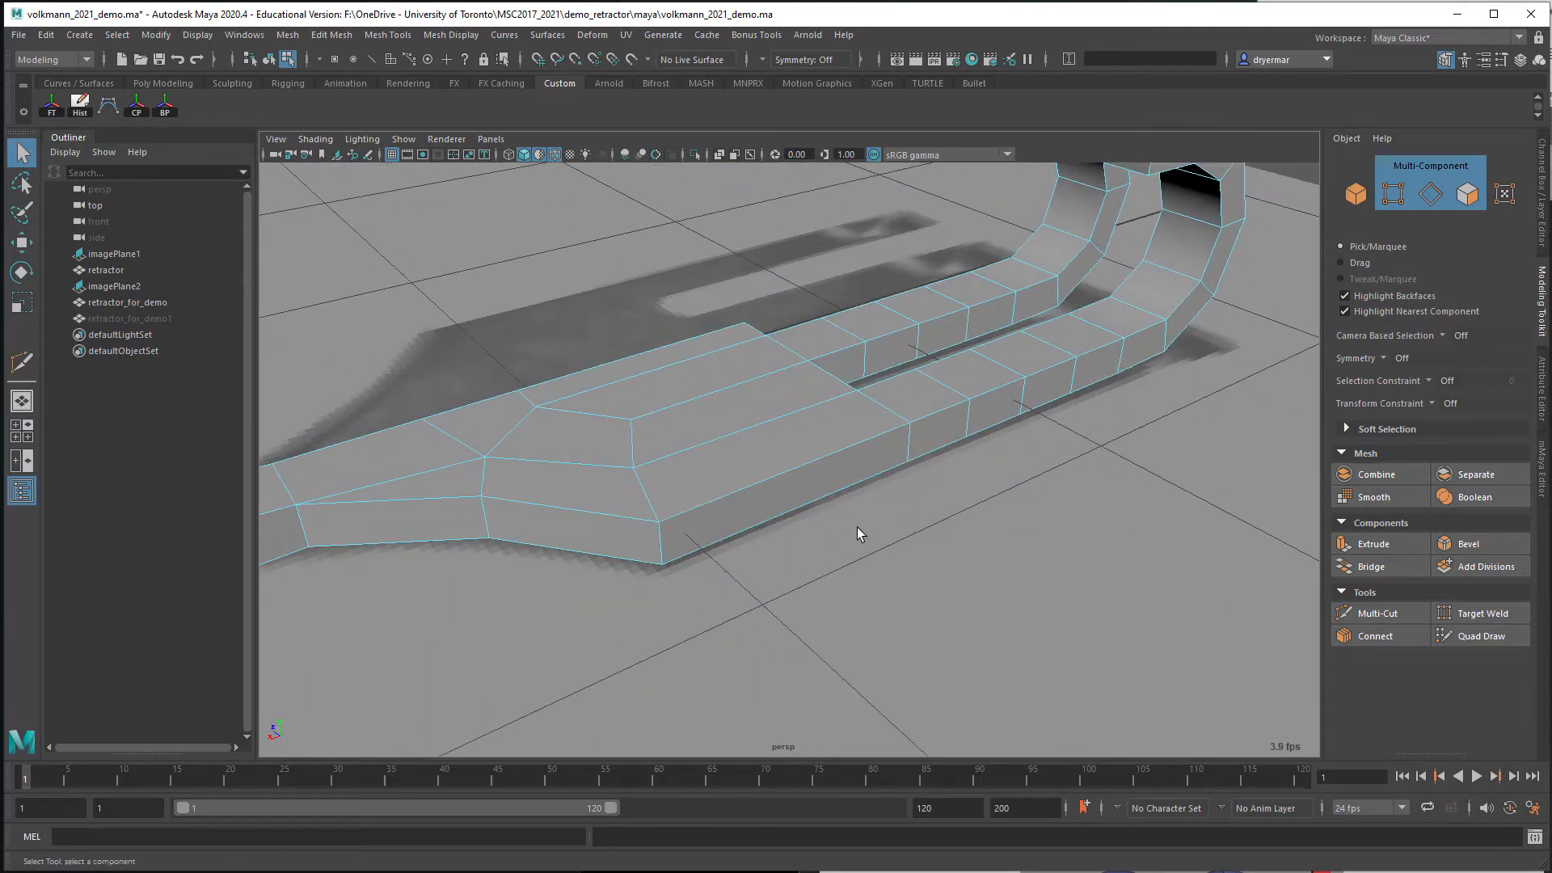
Bevel the two adjoining upper edges along the outer shoulder of the fork head
scroll(752, 530, "up", 5)
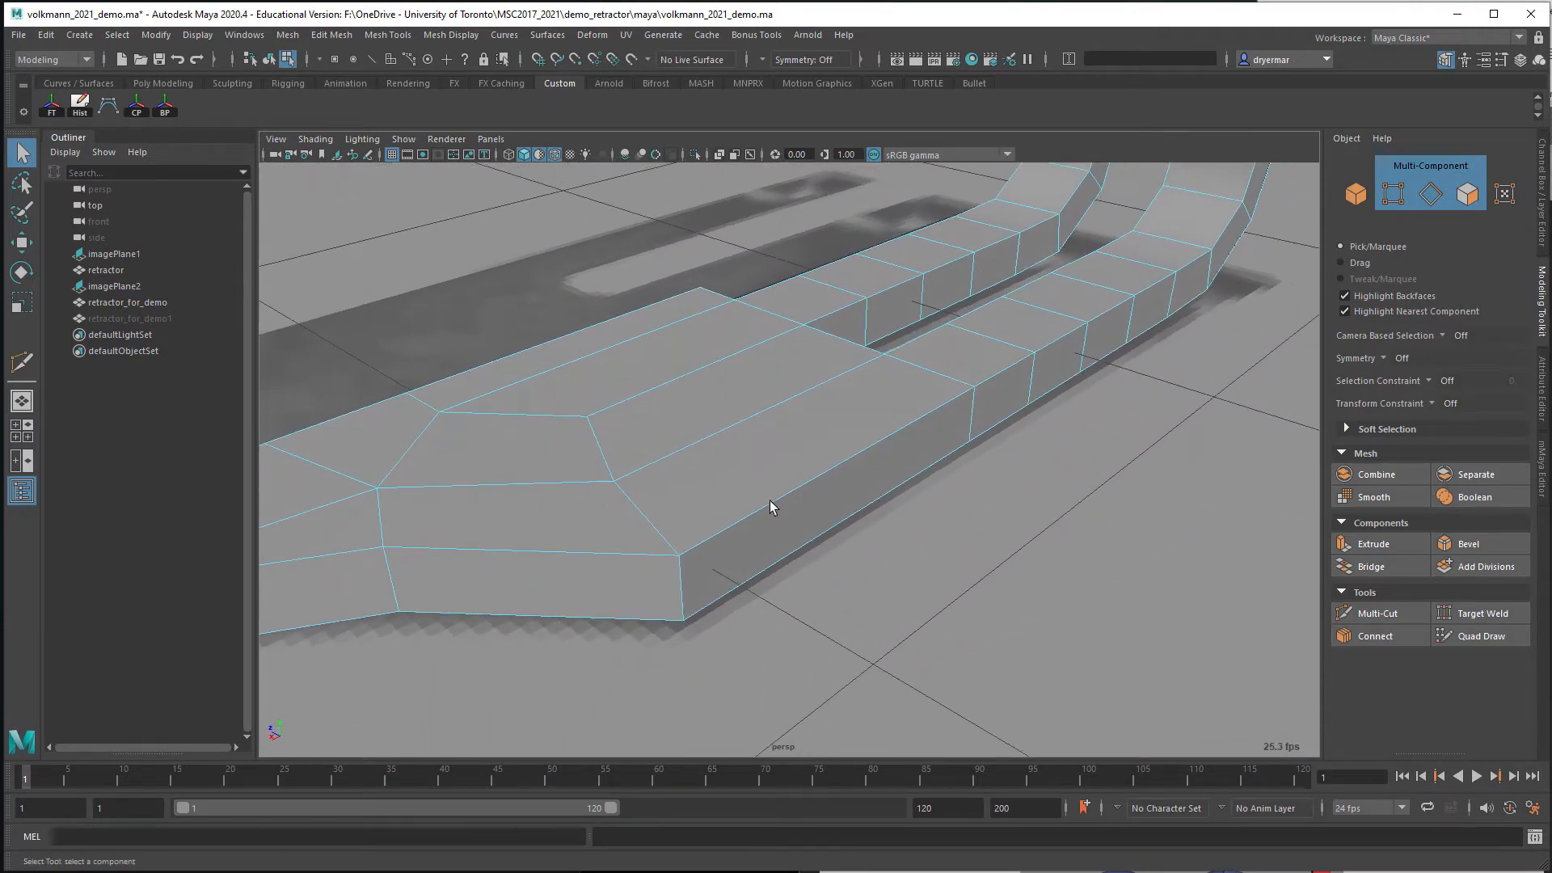
left_click(623, 553)
left_click(728, 527, "shift")
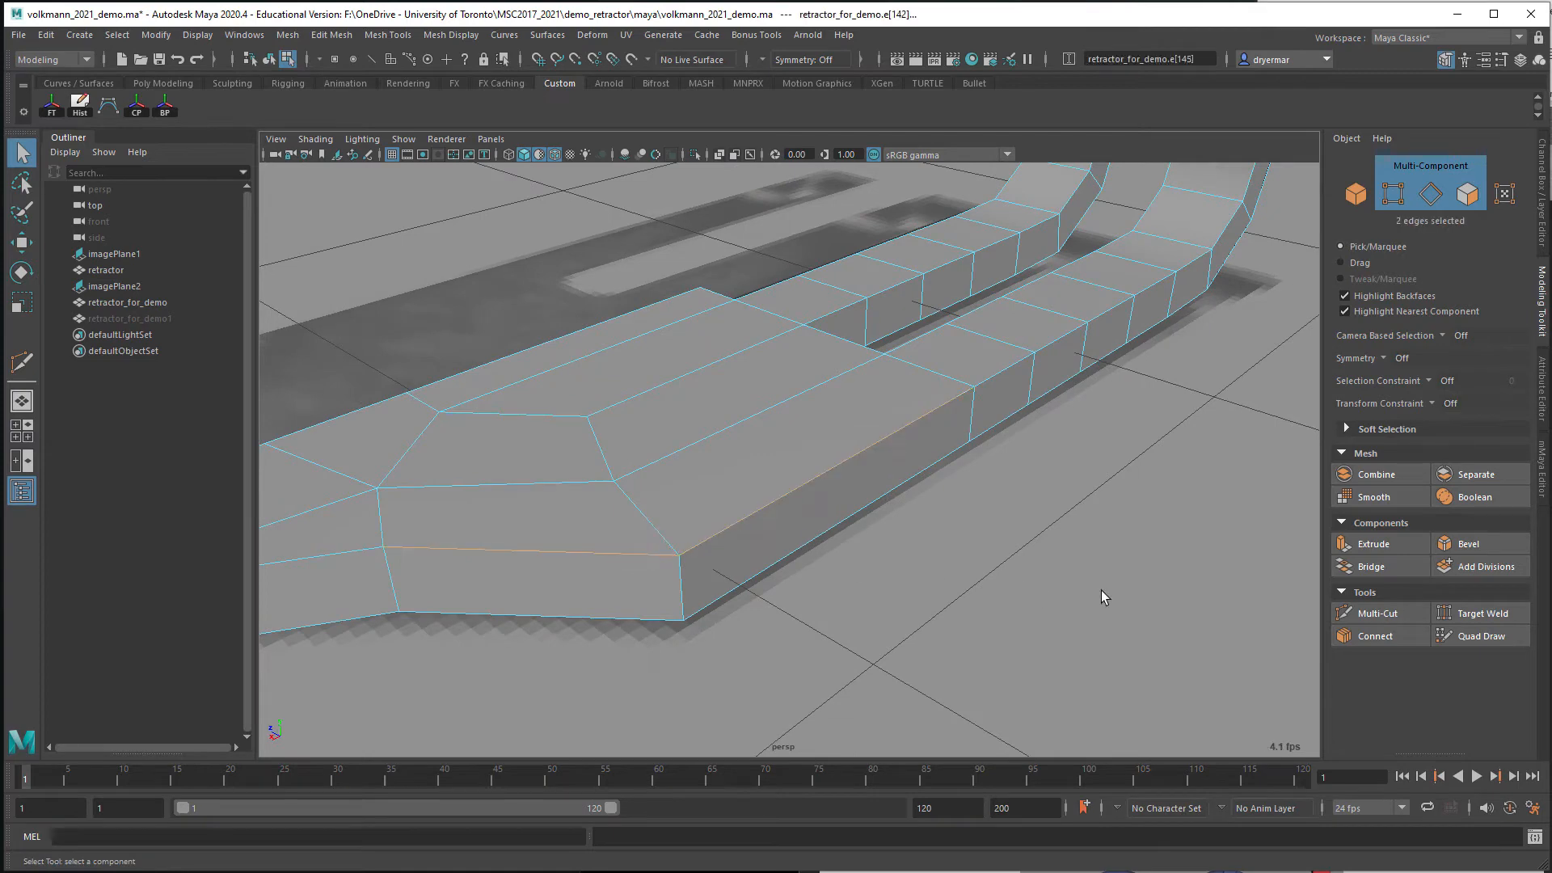
left_click(1467, 544)
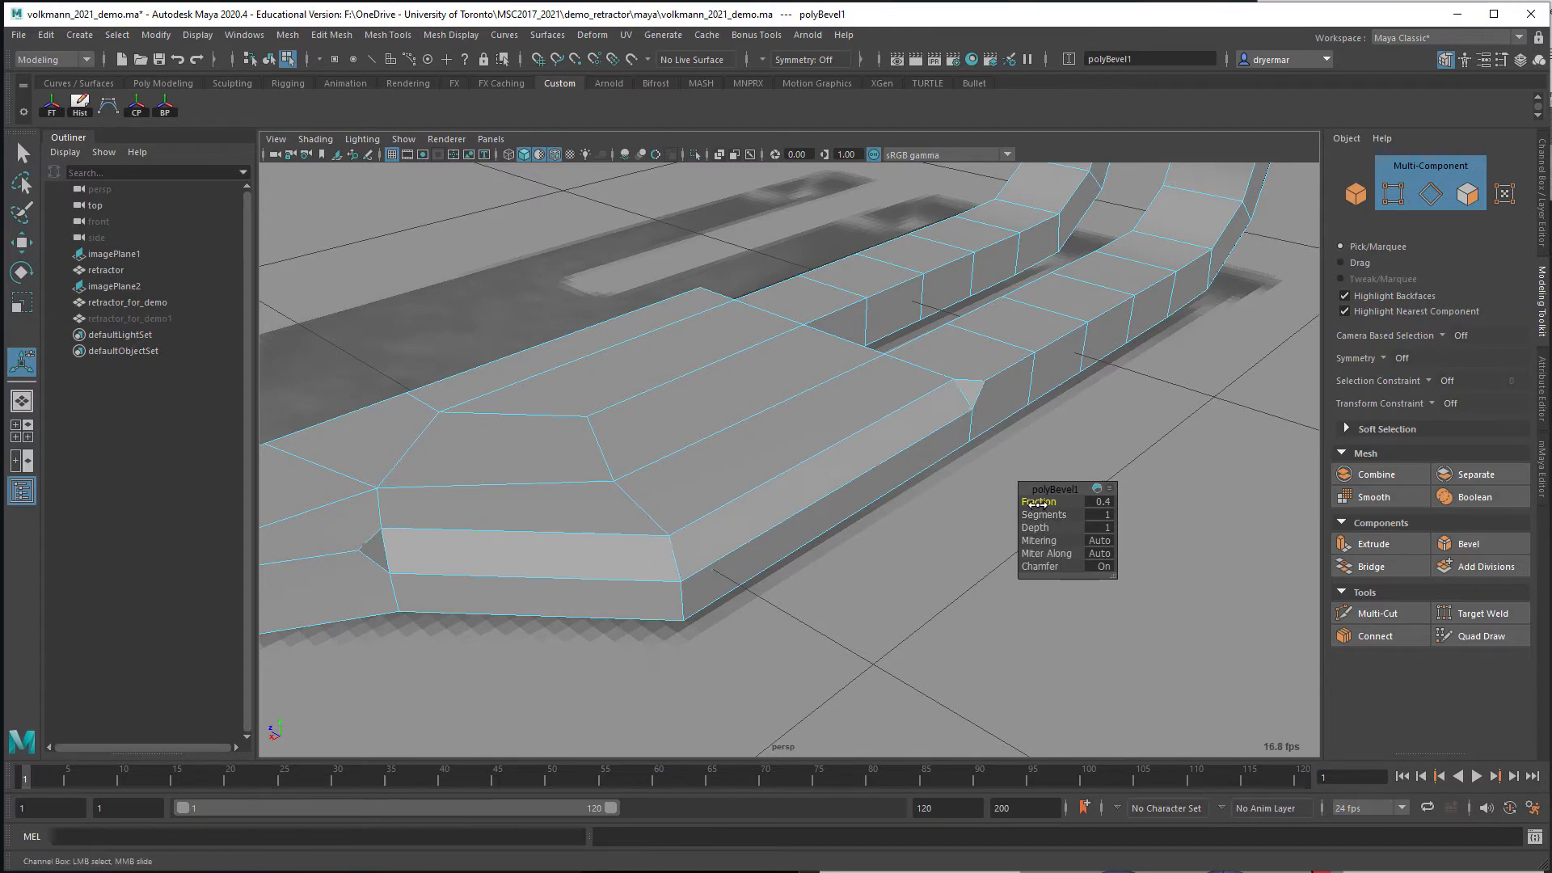
Set the shoulder bevel's fraction to 0.2 and segments to 3, and examine the topology at its end
left_click_drag(1036, 502, 853, 434)
right_click_drag(854, 433, 1079, 434, "alt")
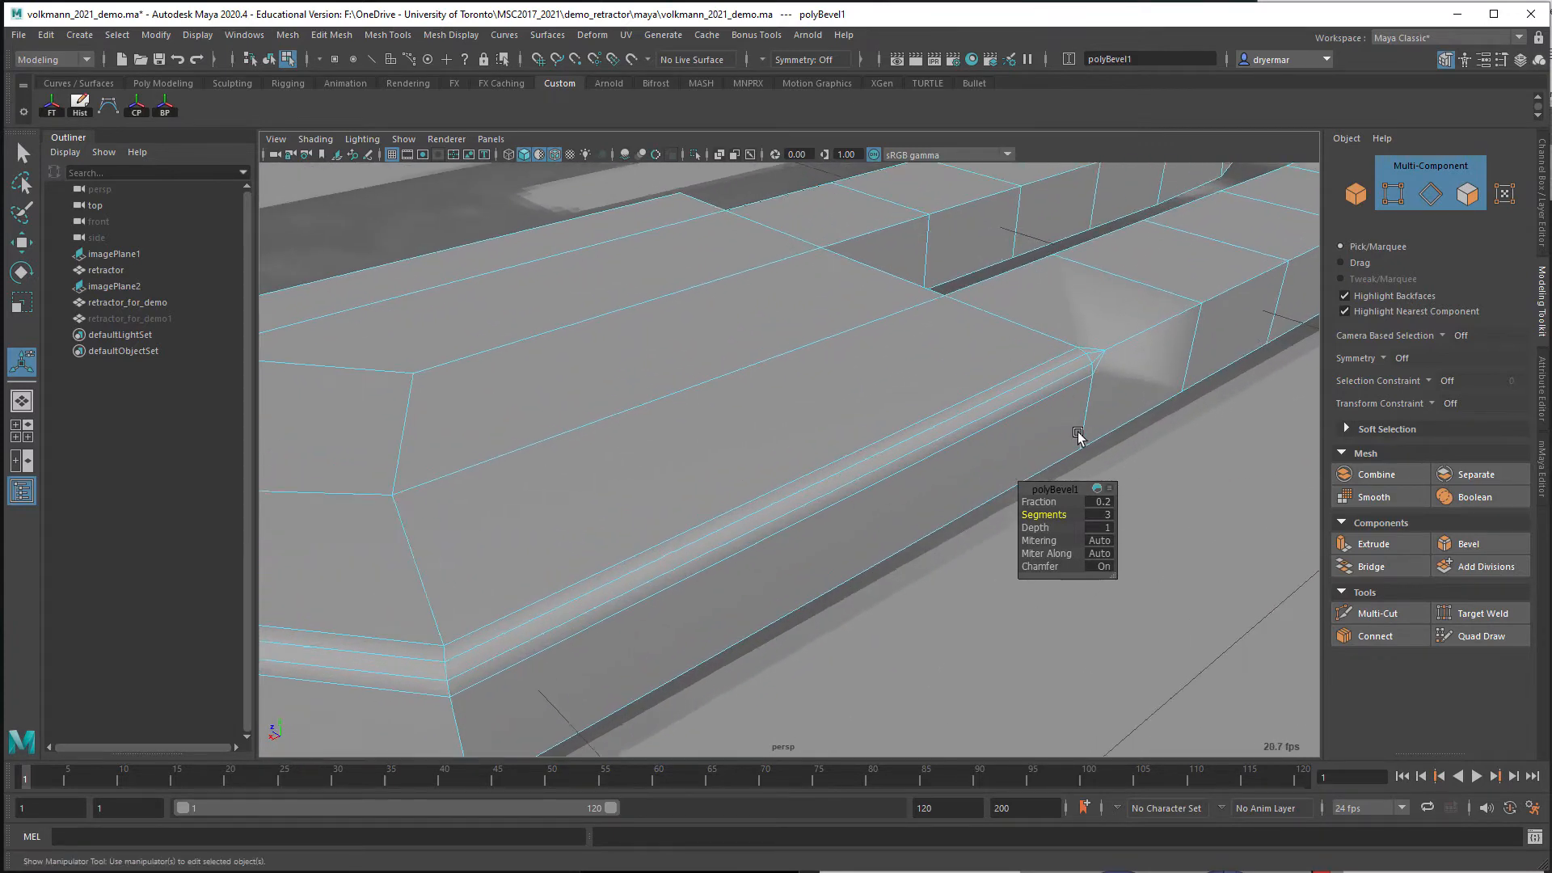
middle_click_drag(1078, 434, 769, 483, "alt")
right_click_drag(768, 484, 908, 455, "alt")
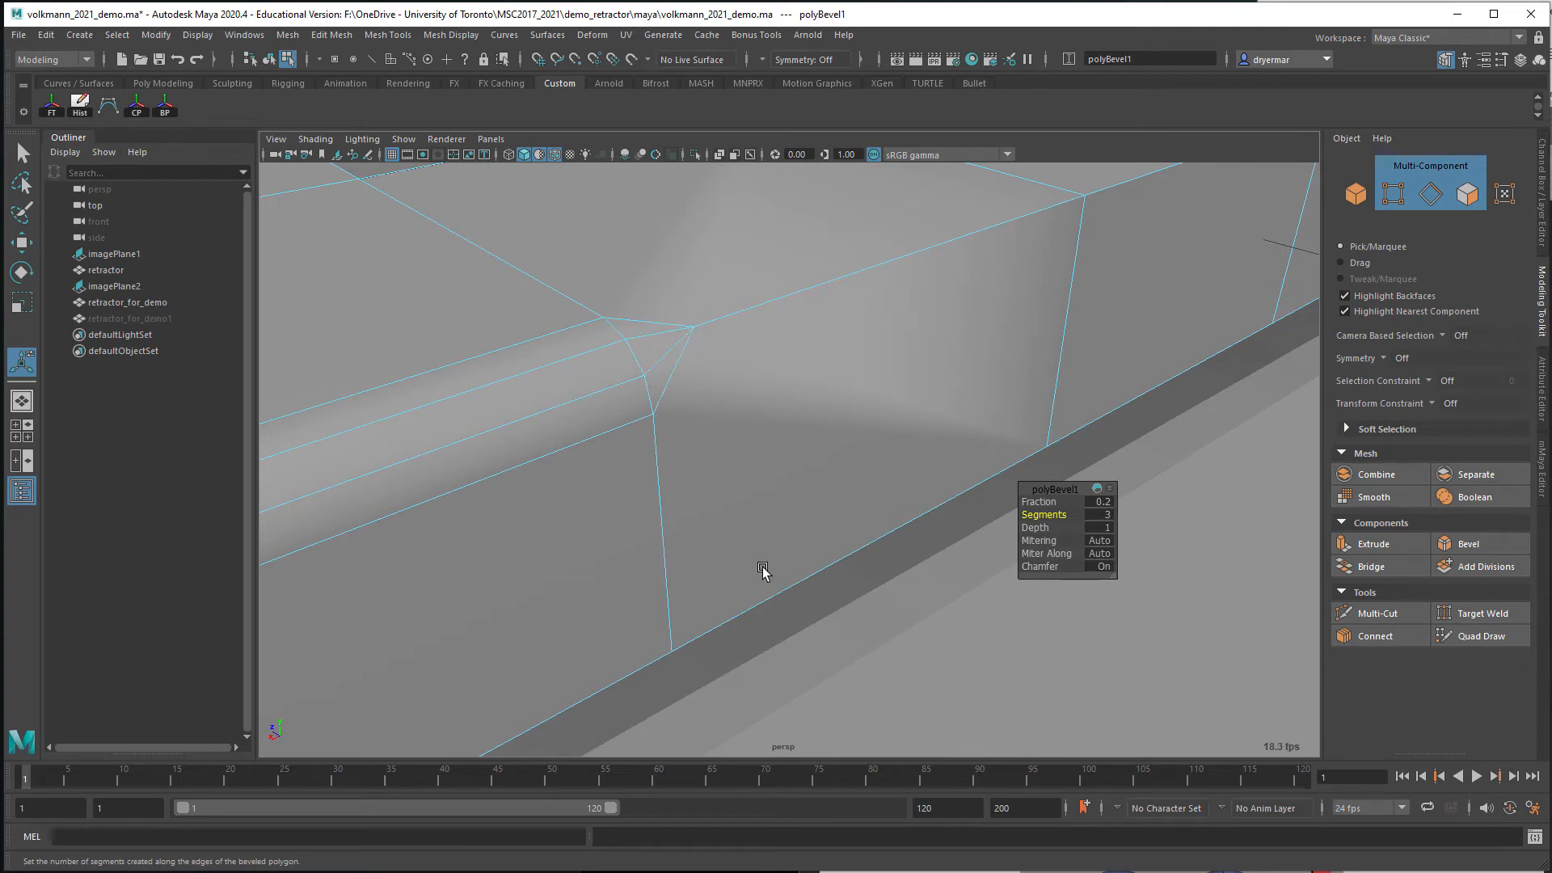
right_click_drag(866, 571, 653, 459, "alt")
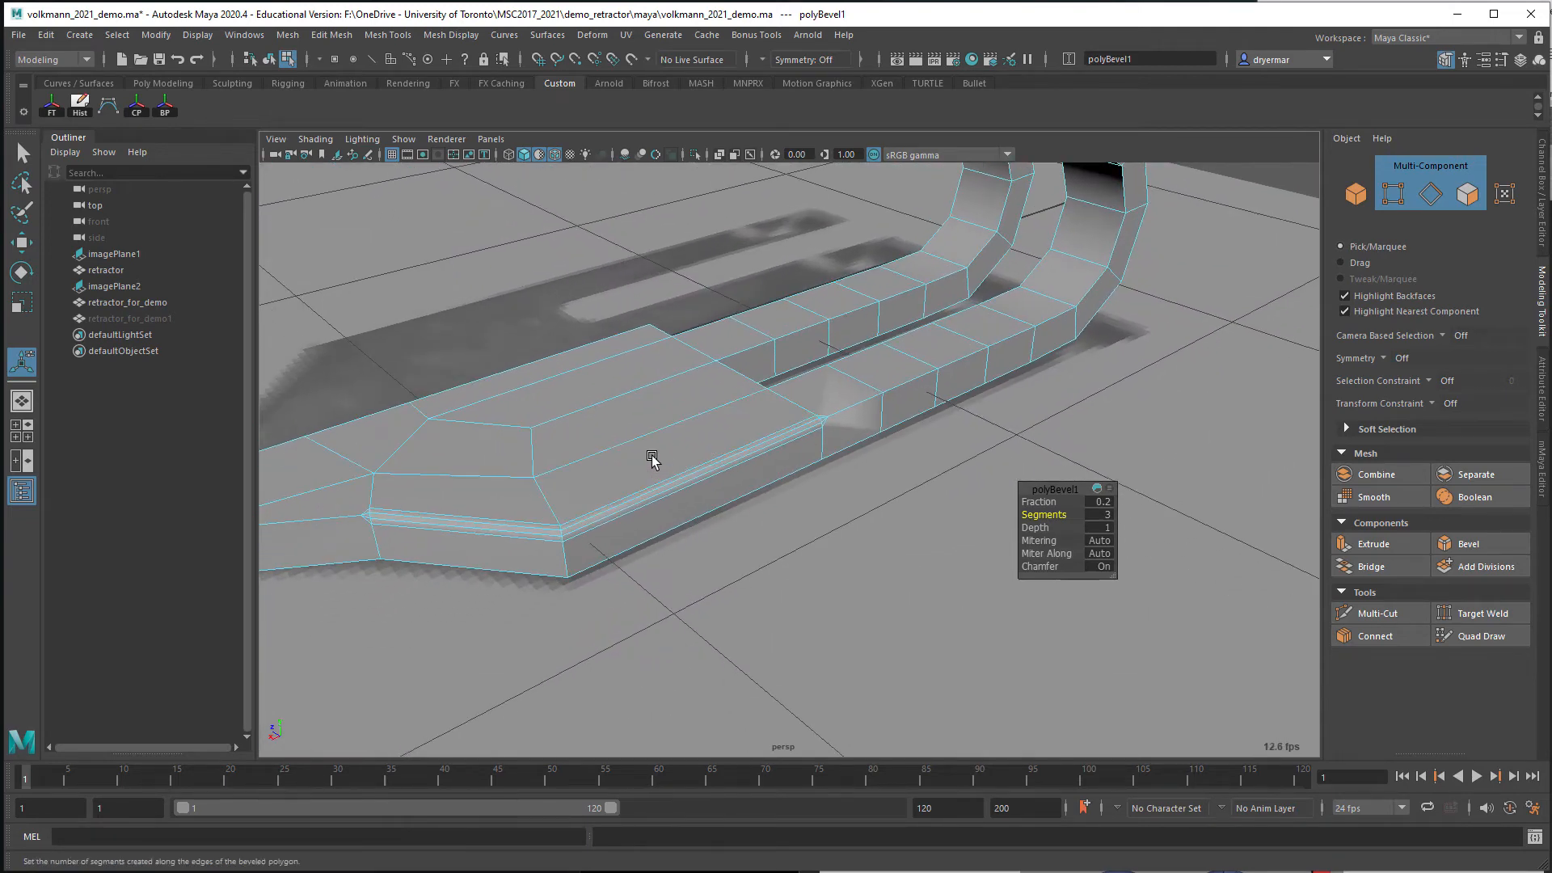
Undo the bevel on the fork head's shoulder edges
key("ctrl+z")
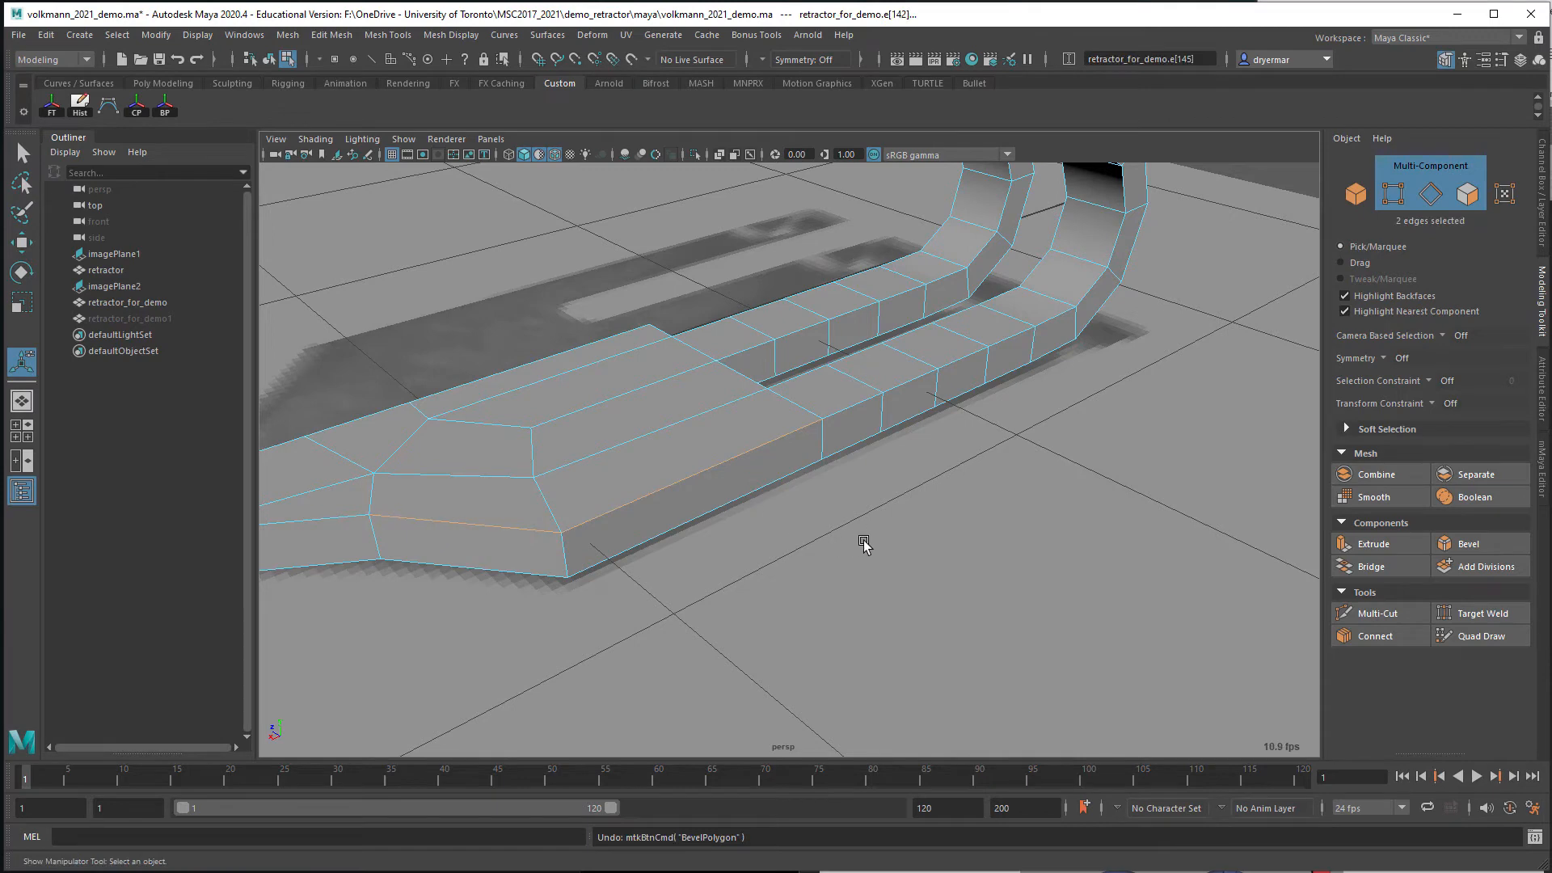
left_click_drag(864, 544, 590, 461, "alt")
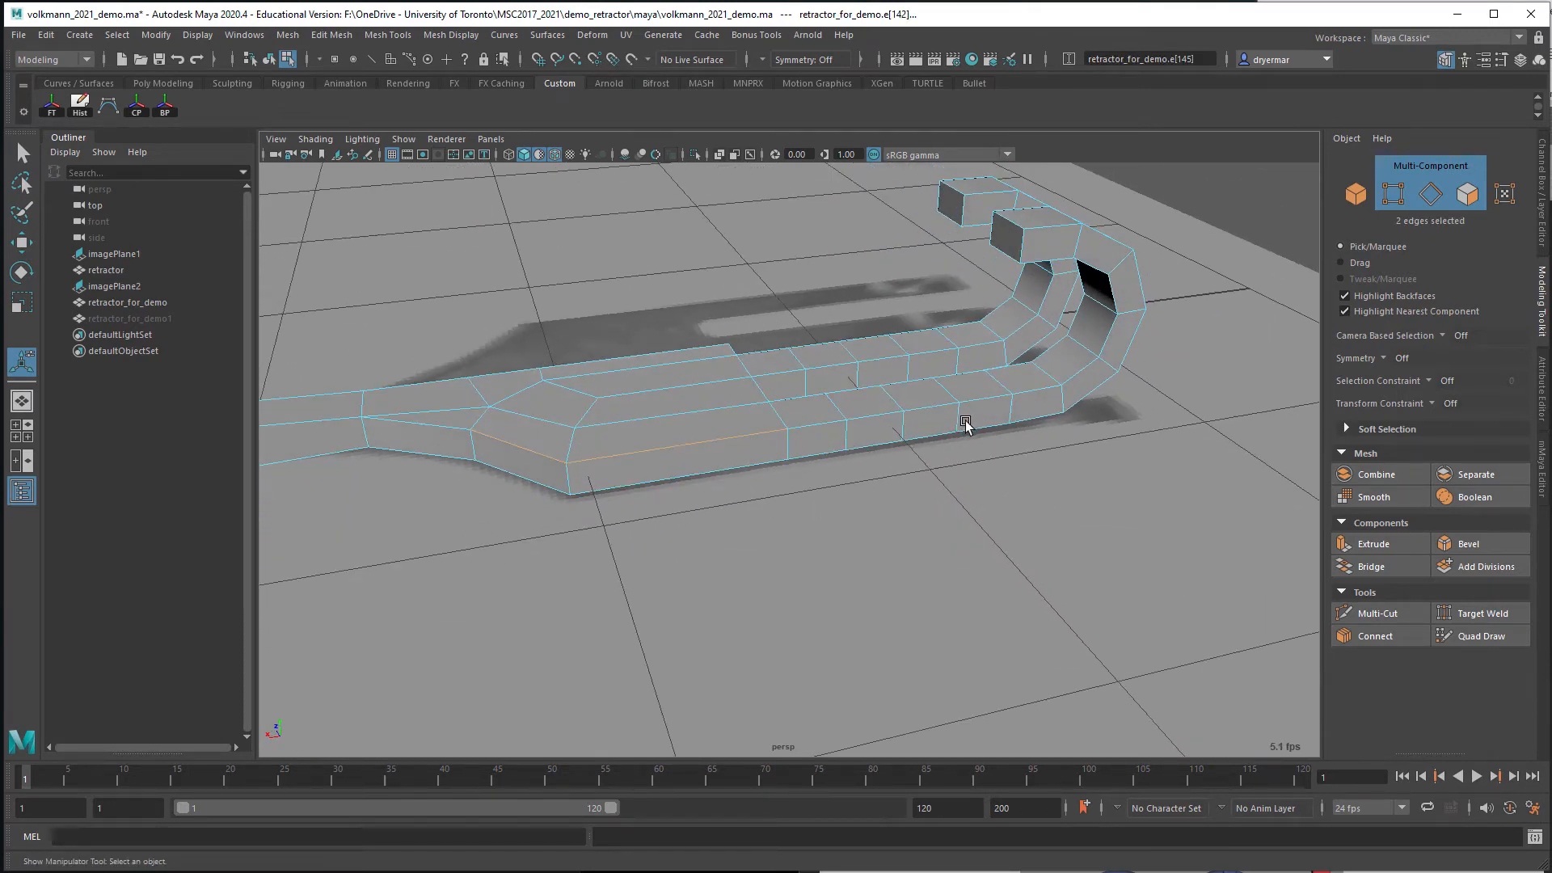
mouse_move(1035, 250)
left_mouse_down("alt")
mouse_move(1039, 284)
mouse_move(1017, 257)
left_mouse_up("alt")
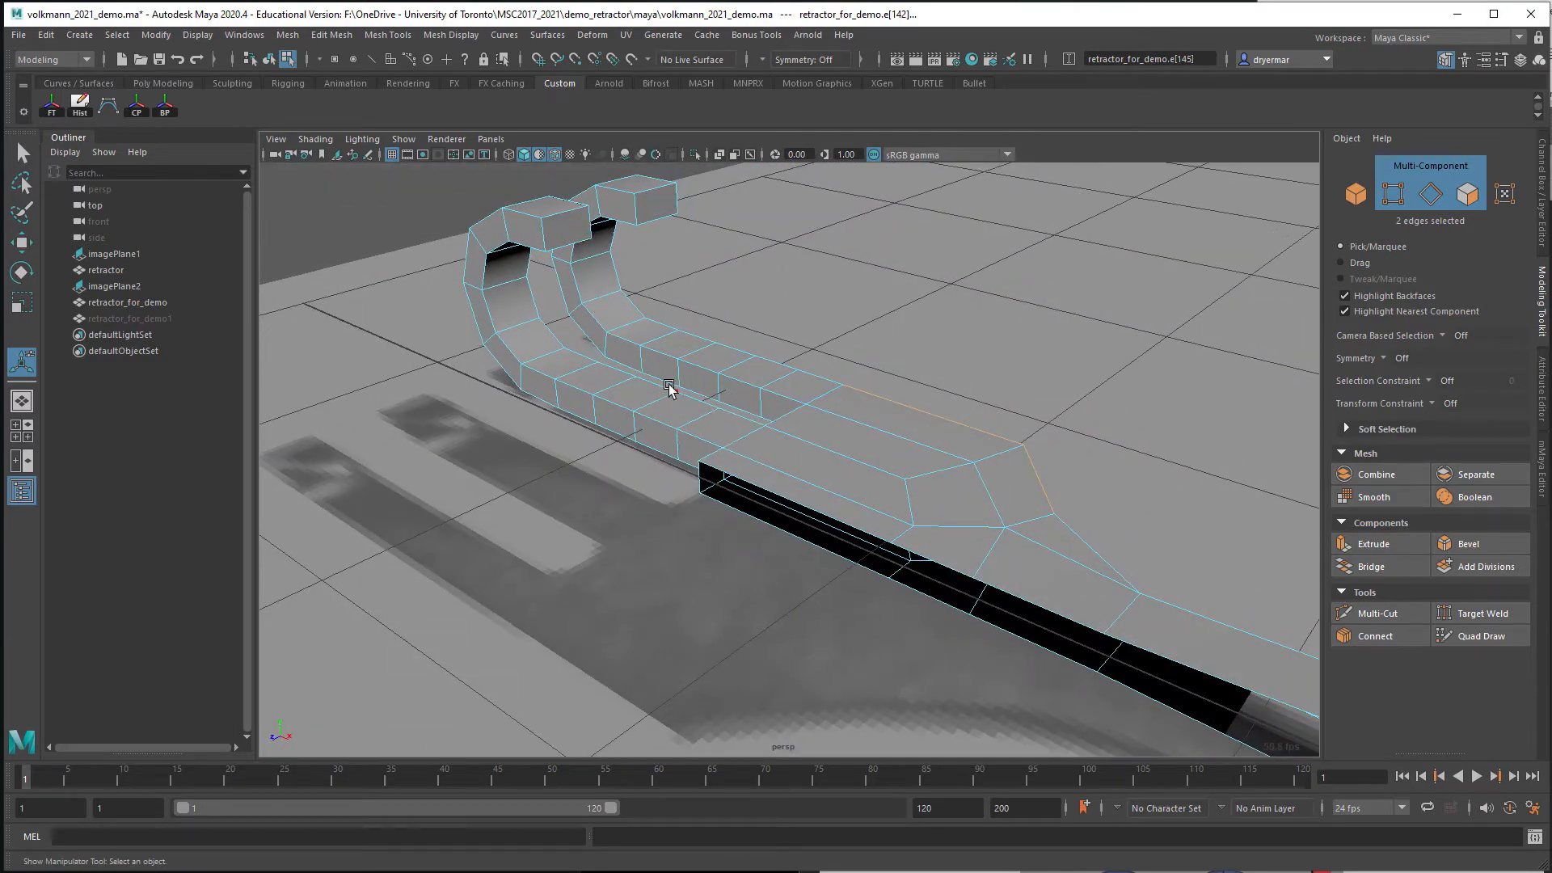
left_click_drag(800, 485, 729, 456, "alt")
Switch back to object selection, preview the retractor in smooth mesh display and return to the unsmoothed mesh
right_click_drag(747, 442, 855, 368)
mouse_move(875, 433)
left_mouse_down("alt")
mouse_move(882, 458)
mouse_move(876, 442)
left_mouse_up("alt")
key("3")
right_click_drag(871, 444, 783, 439, "alt")
middle_click_drag(1091, 412, 852, 543, "alt")
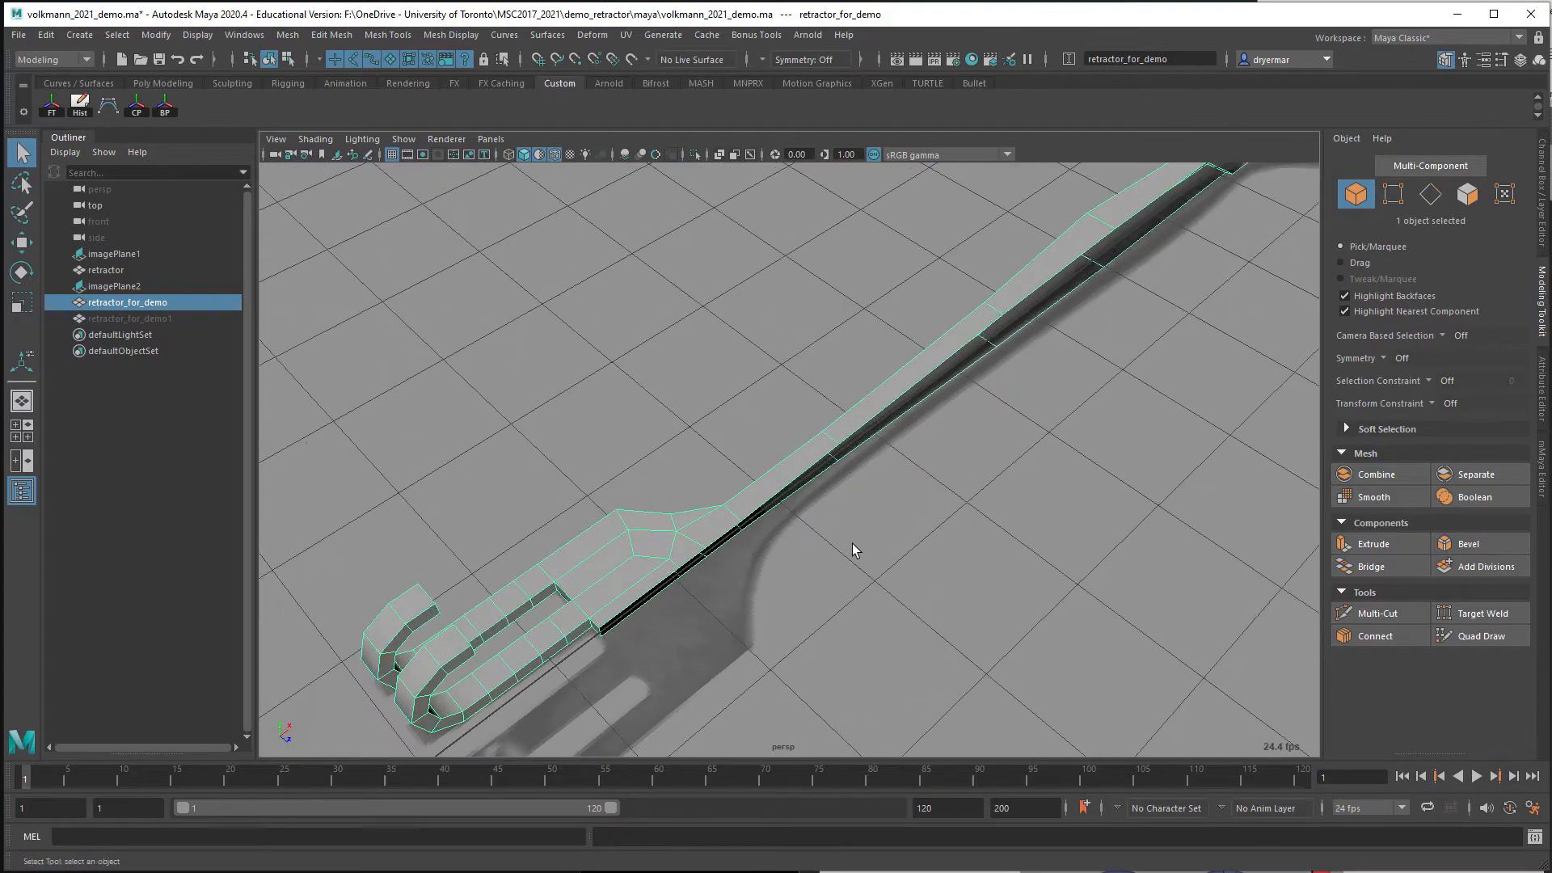
key("1")
Open the Mirror options for the half retractor mesh and reset them to their default settings
right_click_drag(852, 543, 611, 454, "alt")
left_click_drag(611, 454, 776, 465, "alt")
right_click_drag(776, 464, 1069, 461, "alt")
left_click_drag(1068, 460, 747, 433, "alt")
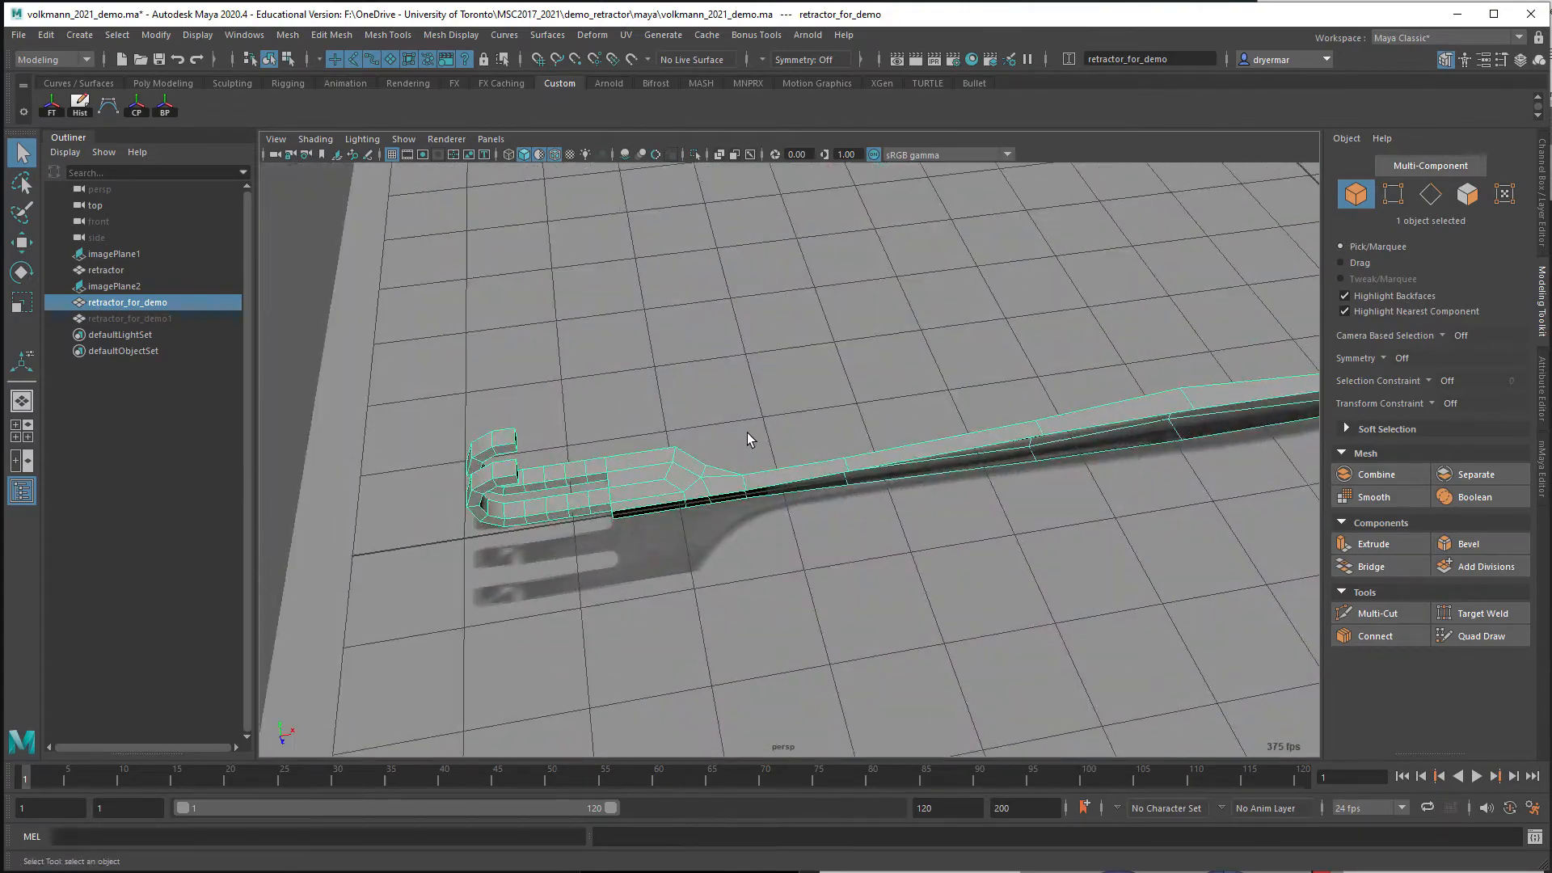
left_click_drag(668, 545, 669, 544)
left_click_drag(806, 509, 765, 551, "alt")
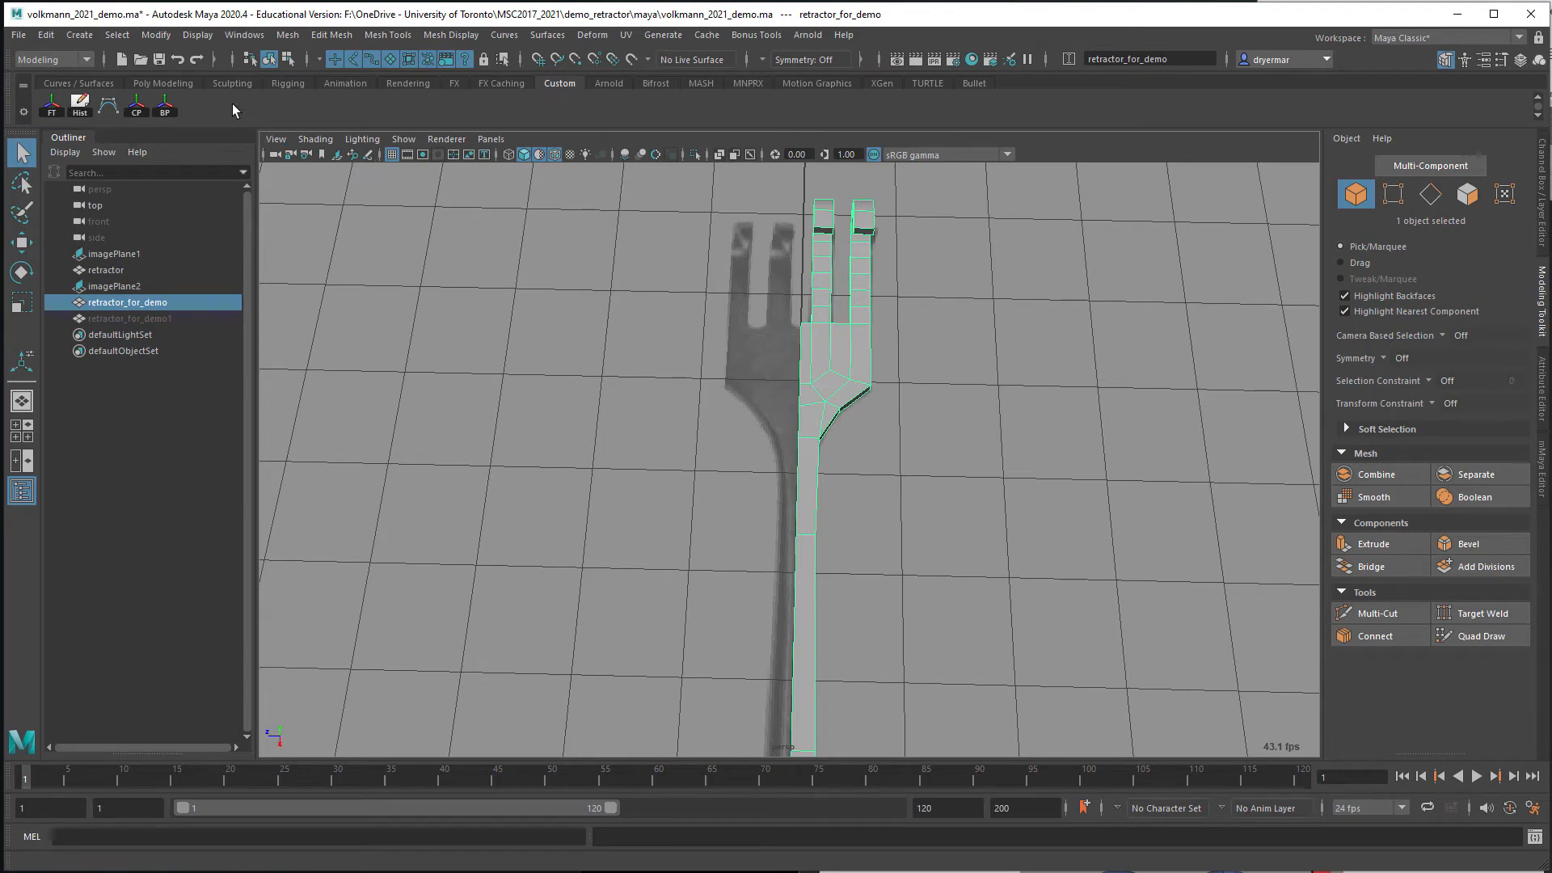
left_click(286, 35)
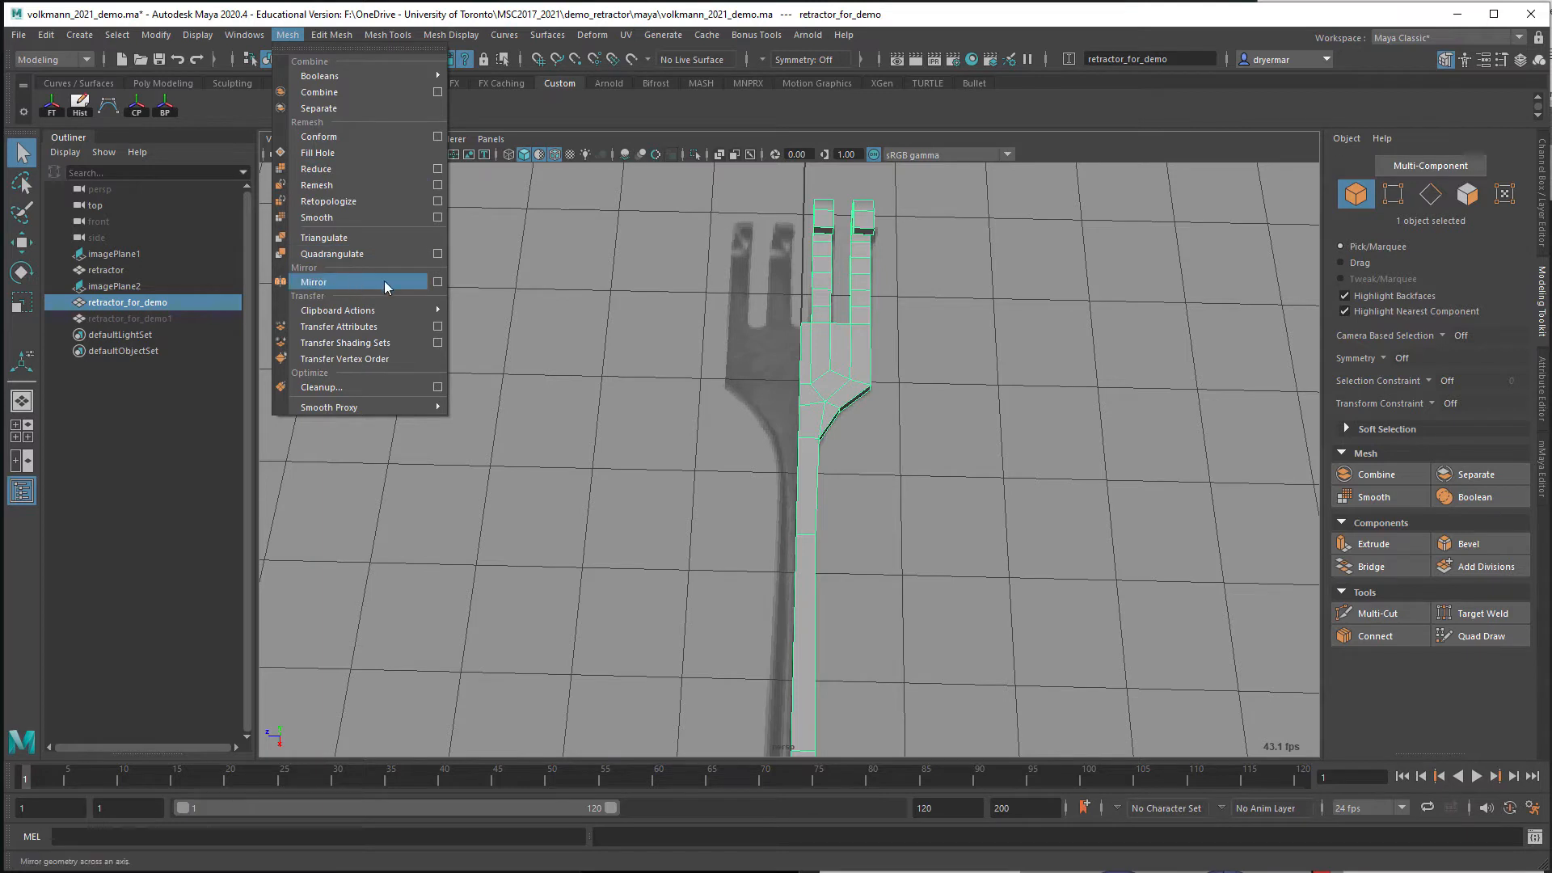
left_click(435, 281)
left_click_drag(386, 508, 523, 190)
left_click(282, 203)
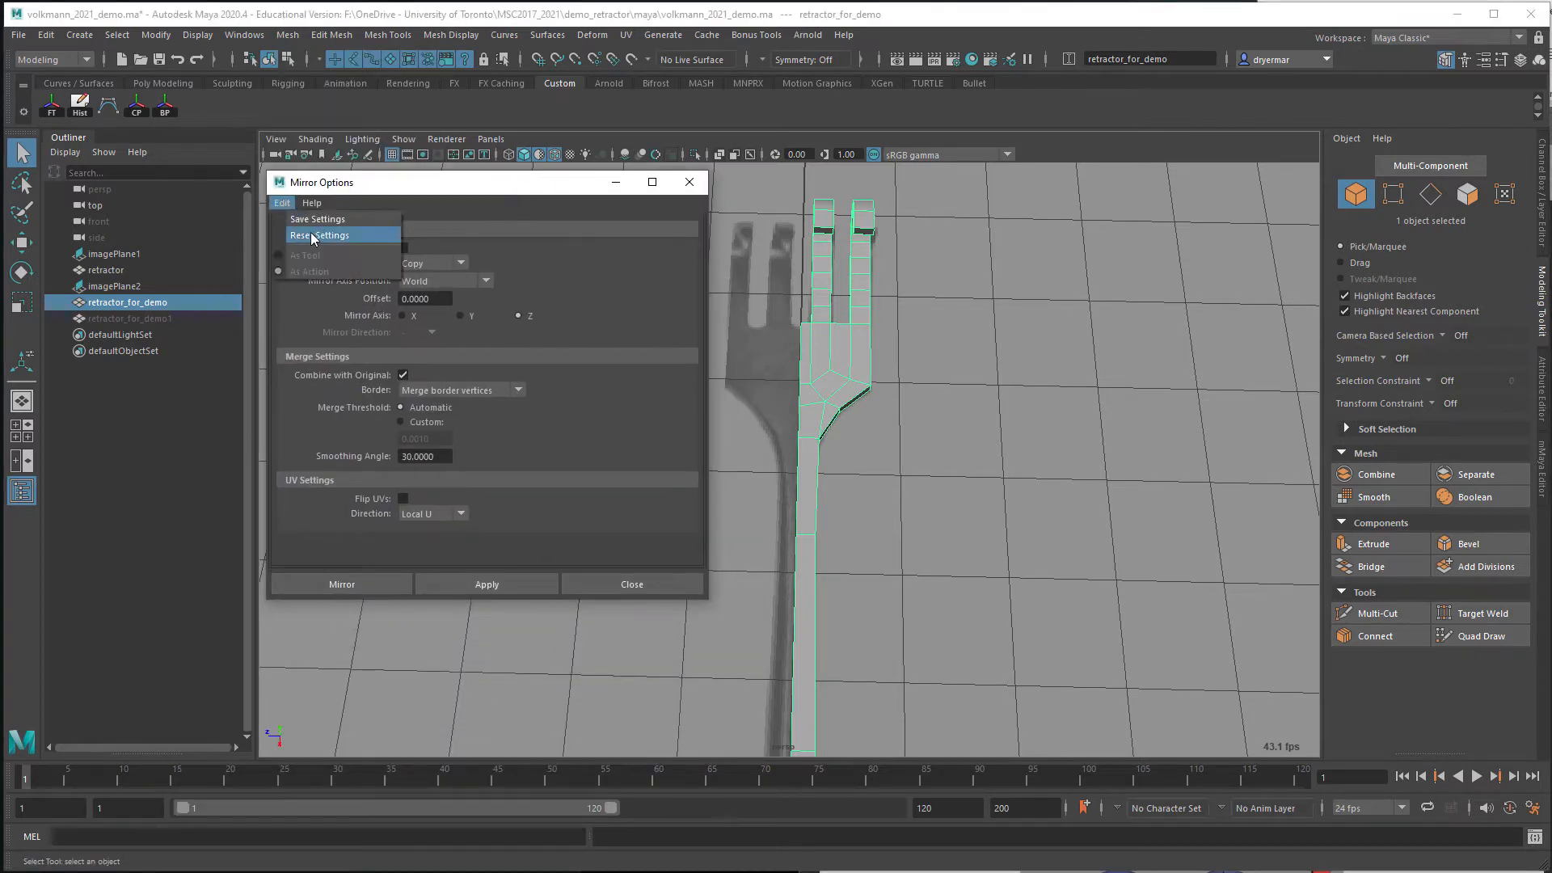
left_click(308, 231)
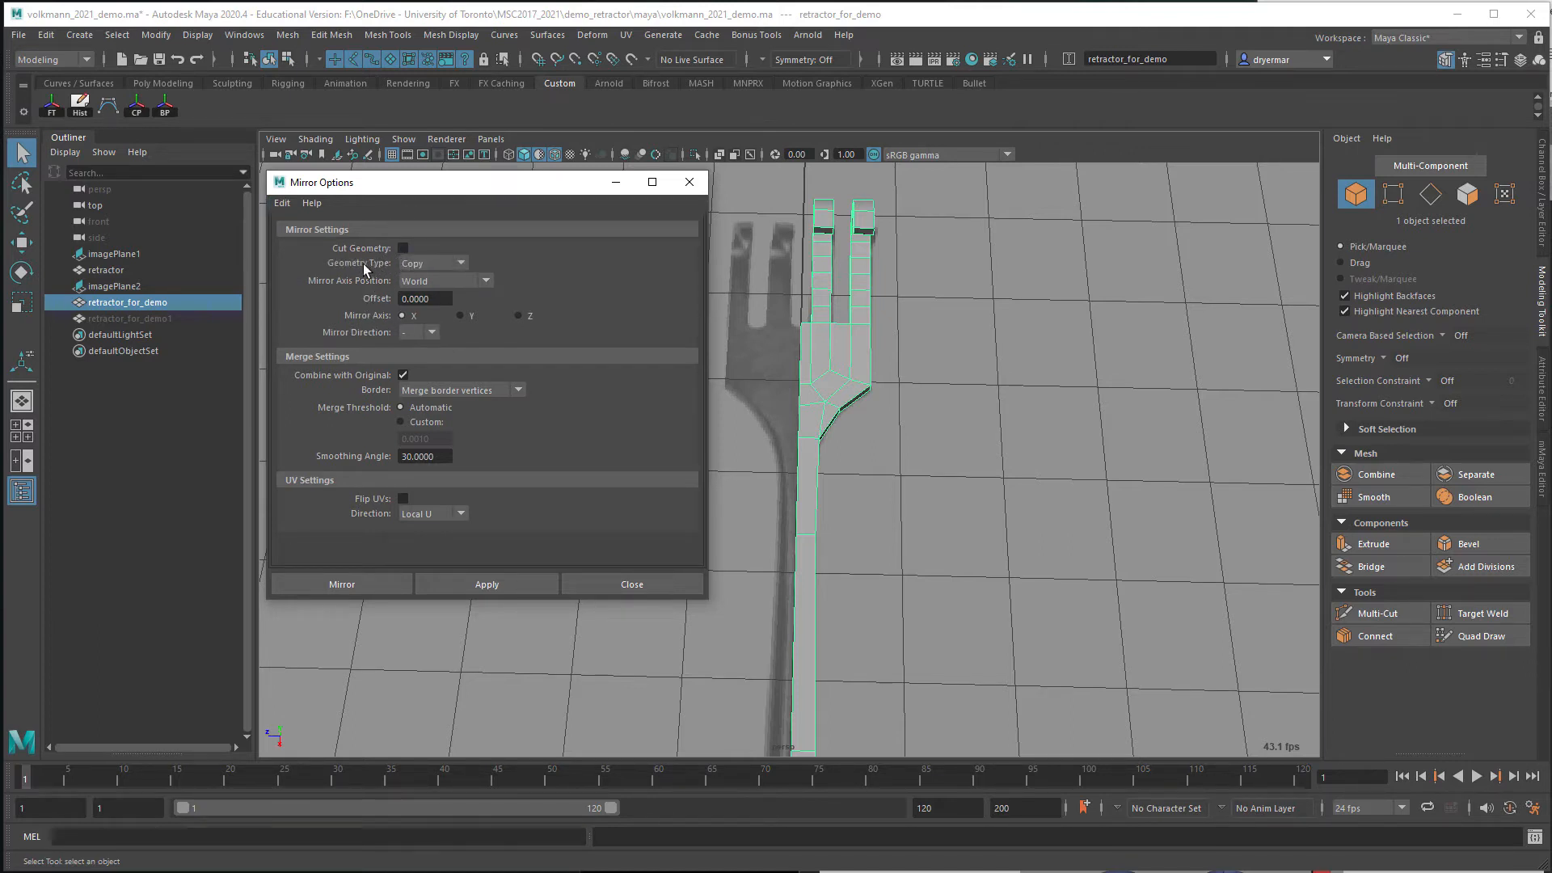
Try to mirror the half retractor across the world X axis, and undo the mirror
left_click_drag(378, 183, 326, 174)
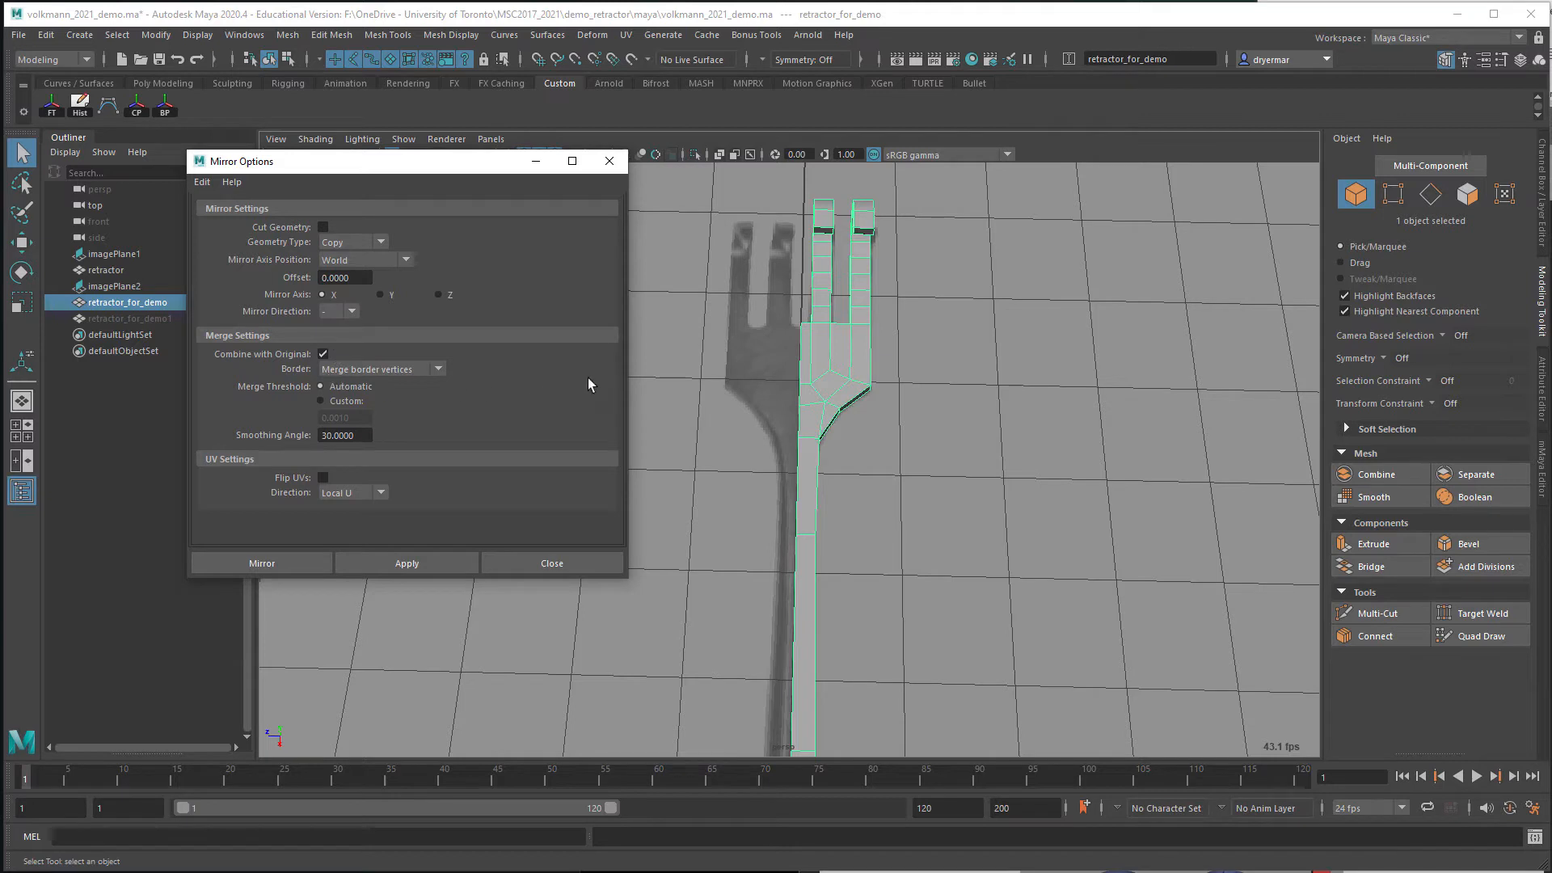
left_click(290, 563)
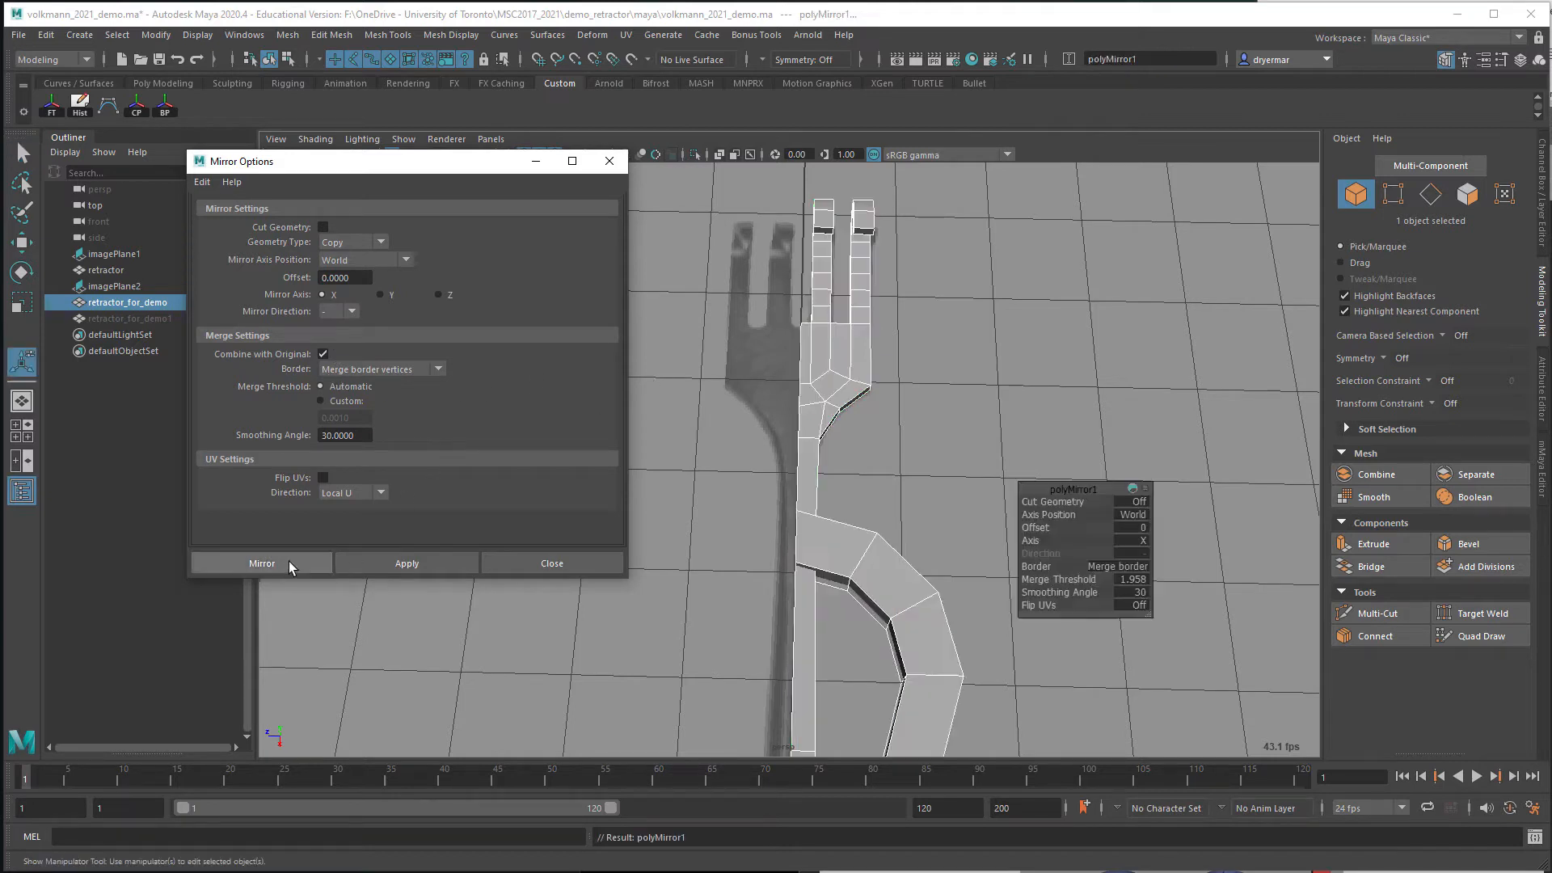
key("ctrl+z")
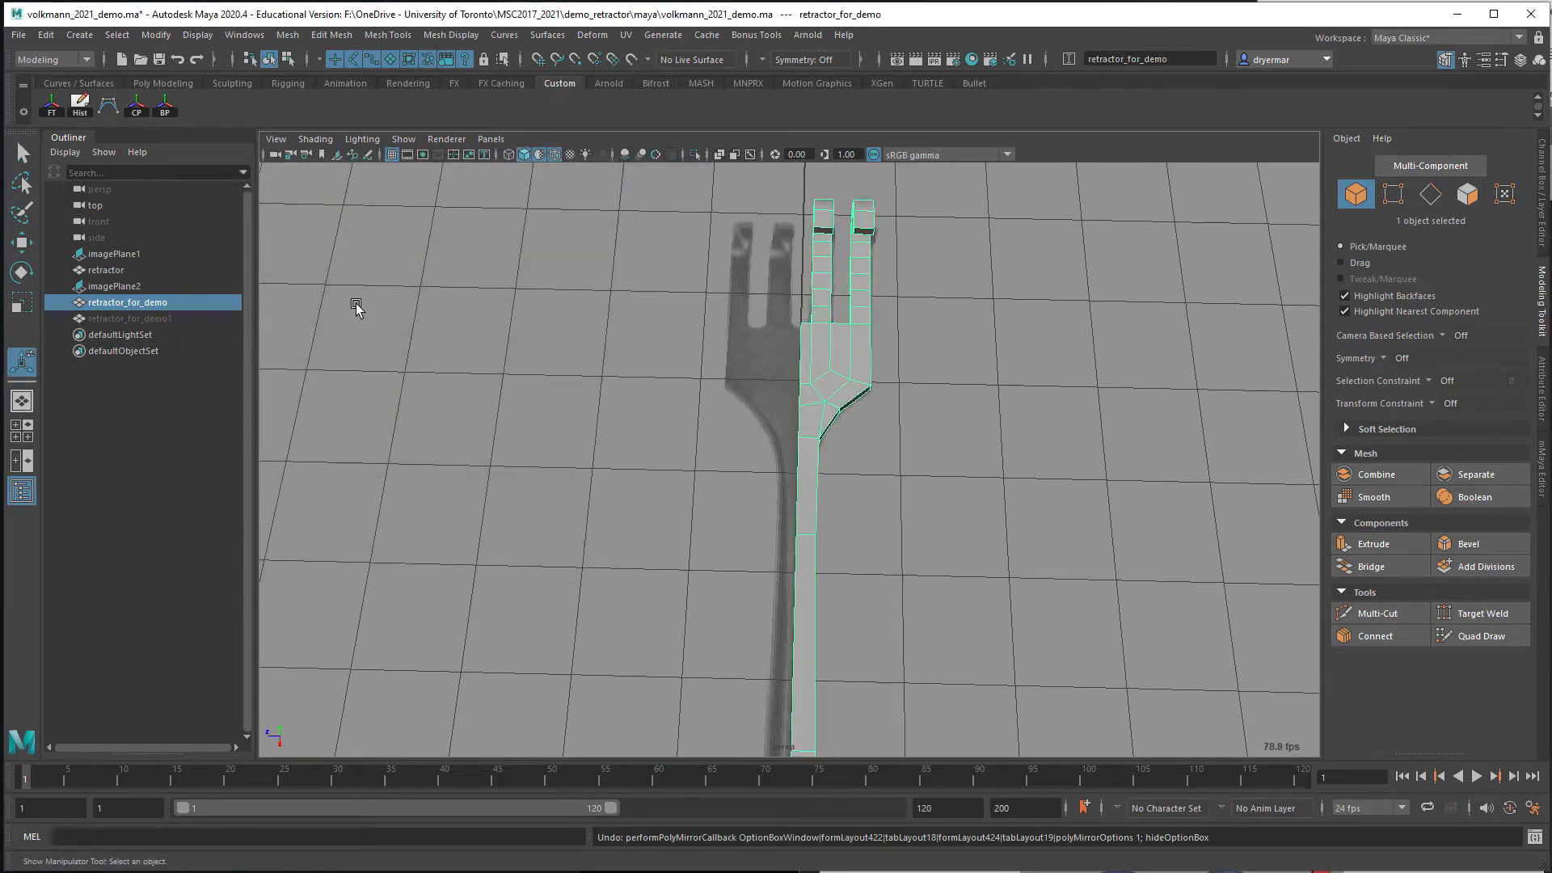
Mirror the half retractor across the world Z axis, combining it with the original and merging border vertices
left_click(288, 35)
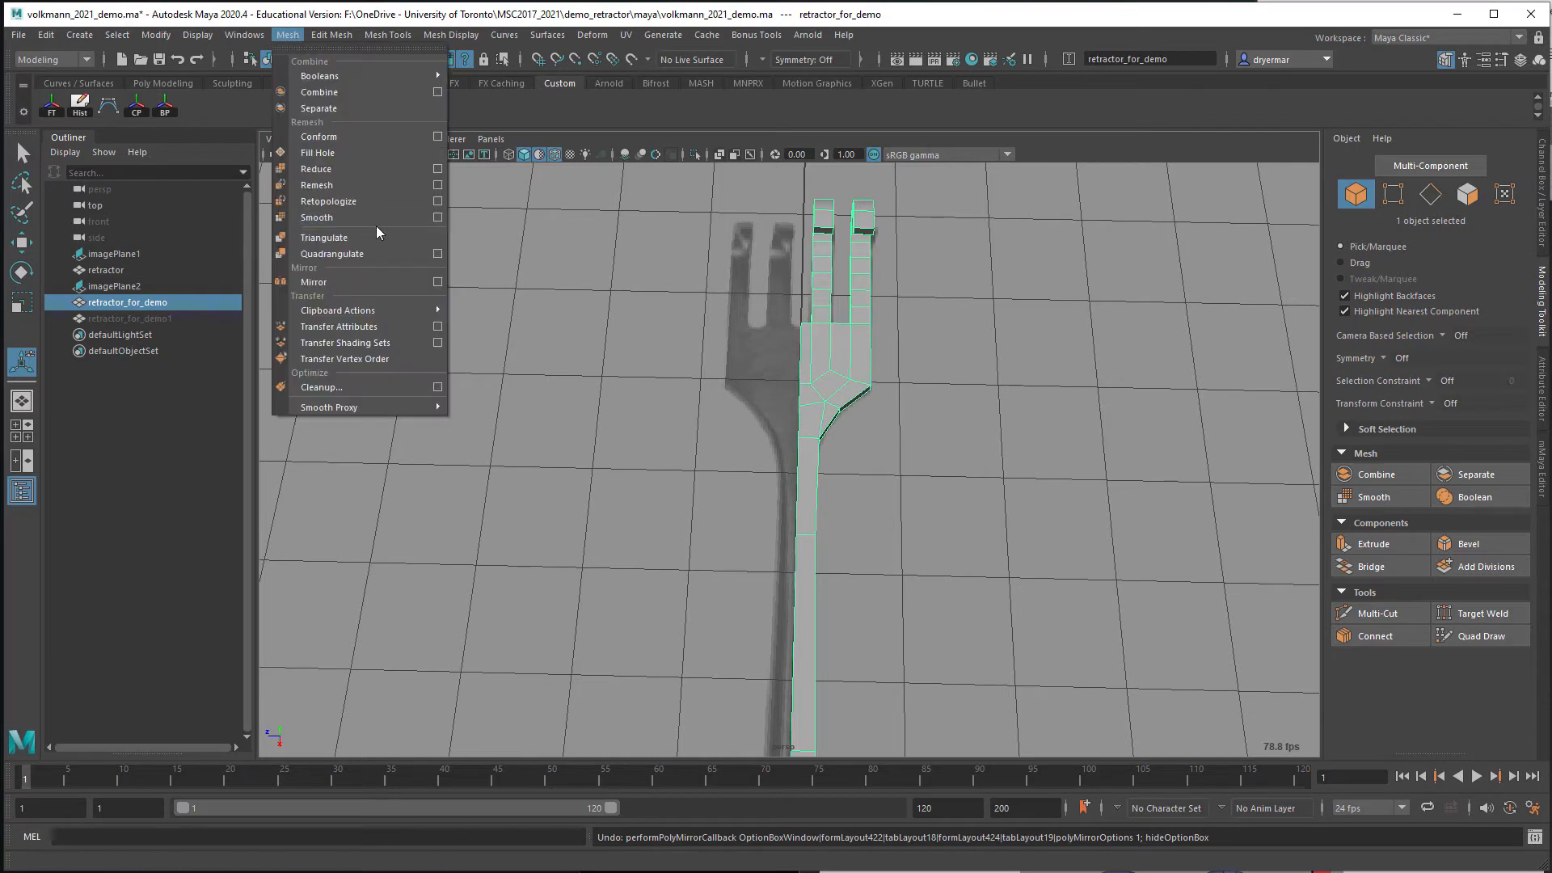
left_click(438, 282)
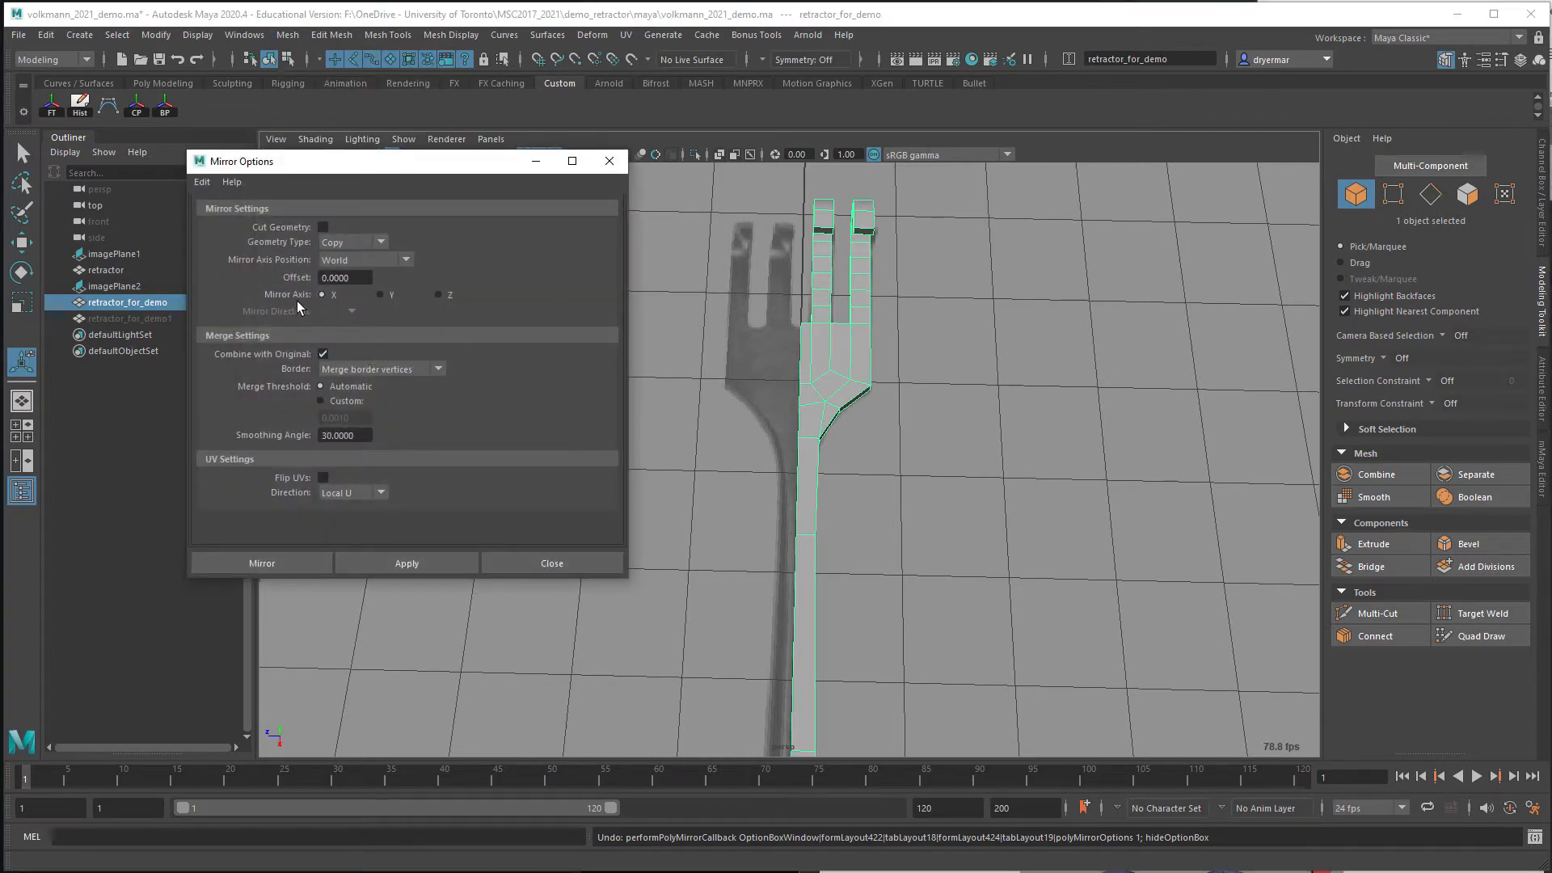
left_click_drag(793, 475, 817, 433, "alt")
left_click(439, 296)
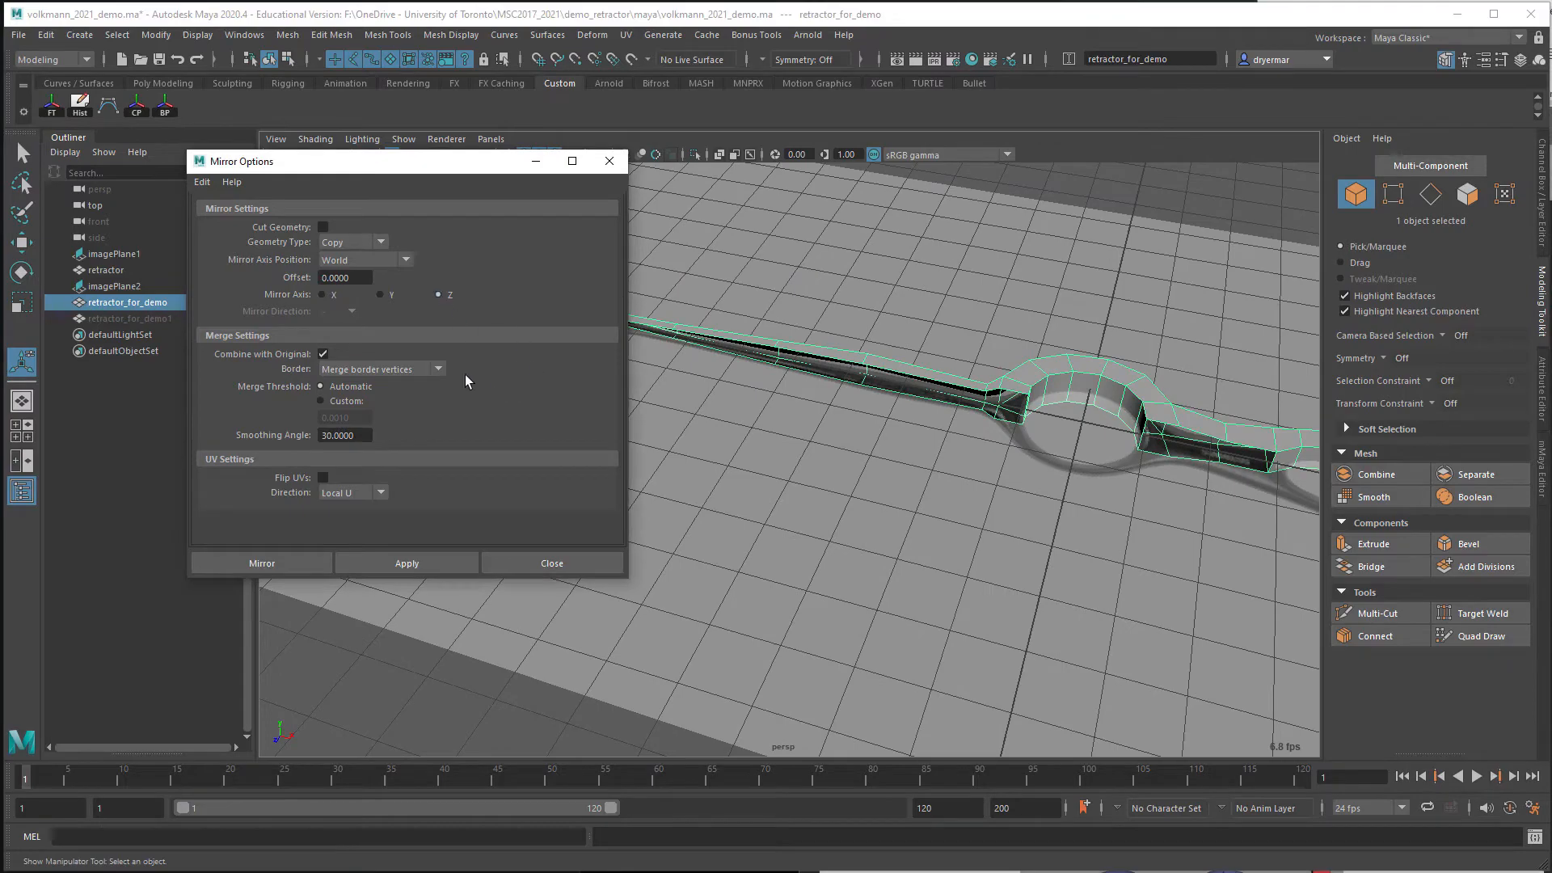
left_click(271, 563)
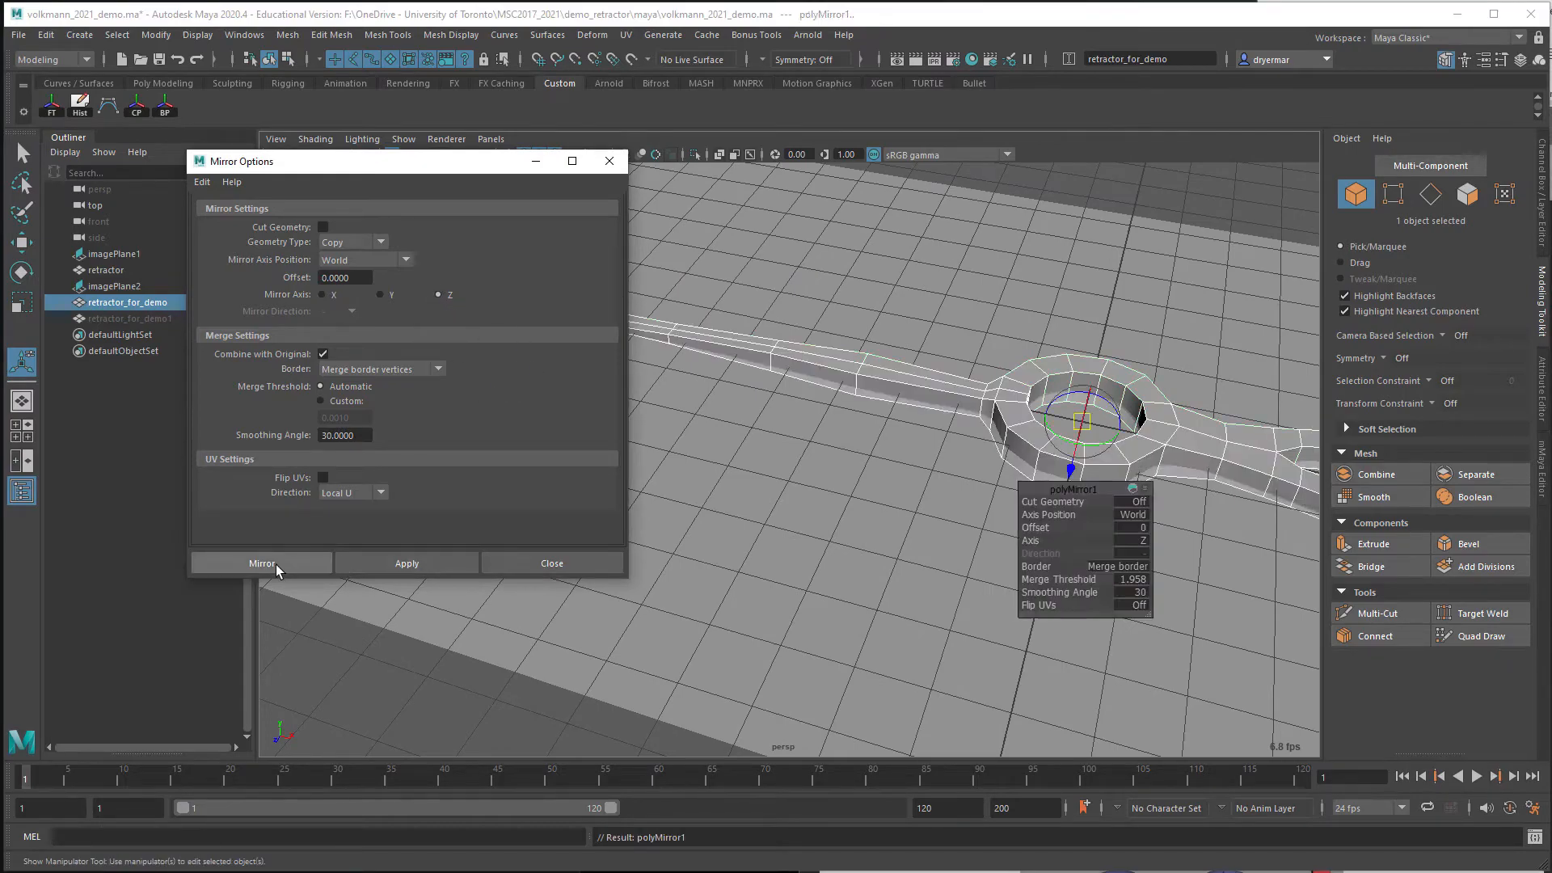
Inspect the mirrored retractor mesh from the ring handle along the shaft to the four-pronged fork head
left_click_drag(870, 450, 634, 248, "alt")
middle_click_drag(635, 249, 700, 211, "alt")
right_click_drag(496, 367, 589, 353, "alt")
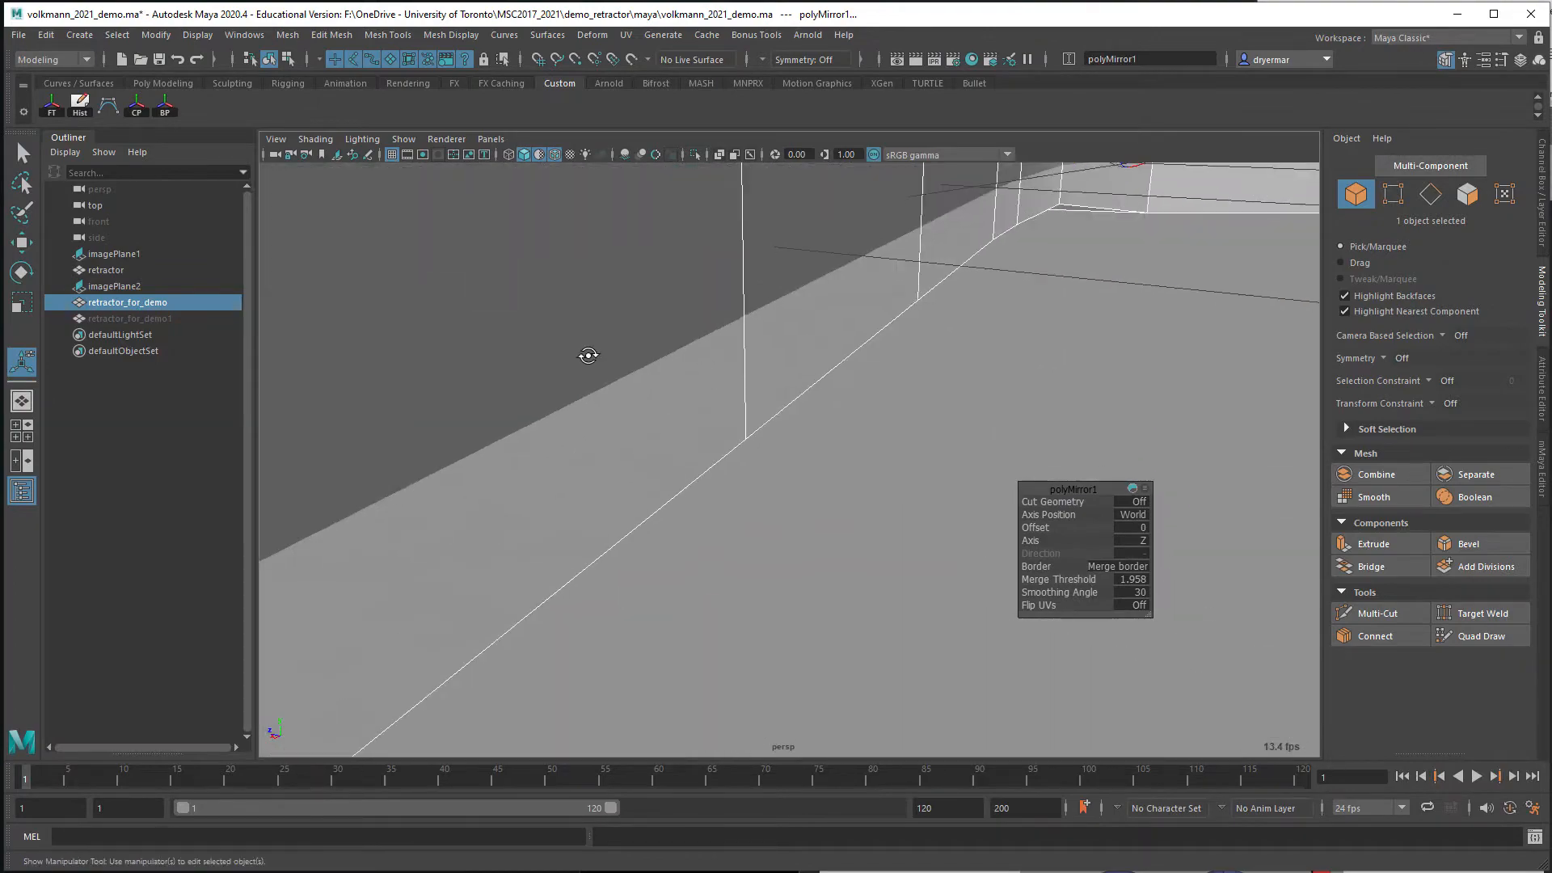
left_click_drag(589, 353, 606, 377, "alt")
right_click_drag(606, 378, 514, 350, "alt")
middle_click_drag(514, 349, 419, 338, "alt")
mouse_move(419, 338)
left_mouse_down("alt")
mouse_move(382, 327)
mouse_move(426, 322)
left_mouse_up("alt")
middle_click_drag(693, 377, 631, 387, "alt")
left_click_drag(630, 387, 364, 513, "alt")
right_click_drag(364, 513, 567, 503, "alt")
left_click_drag(567, 503, 513, 444, "alt")
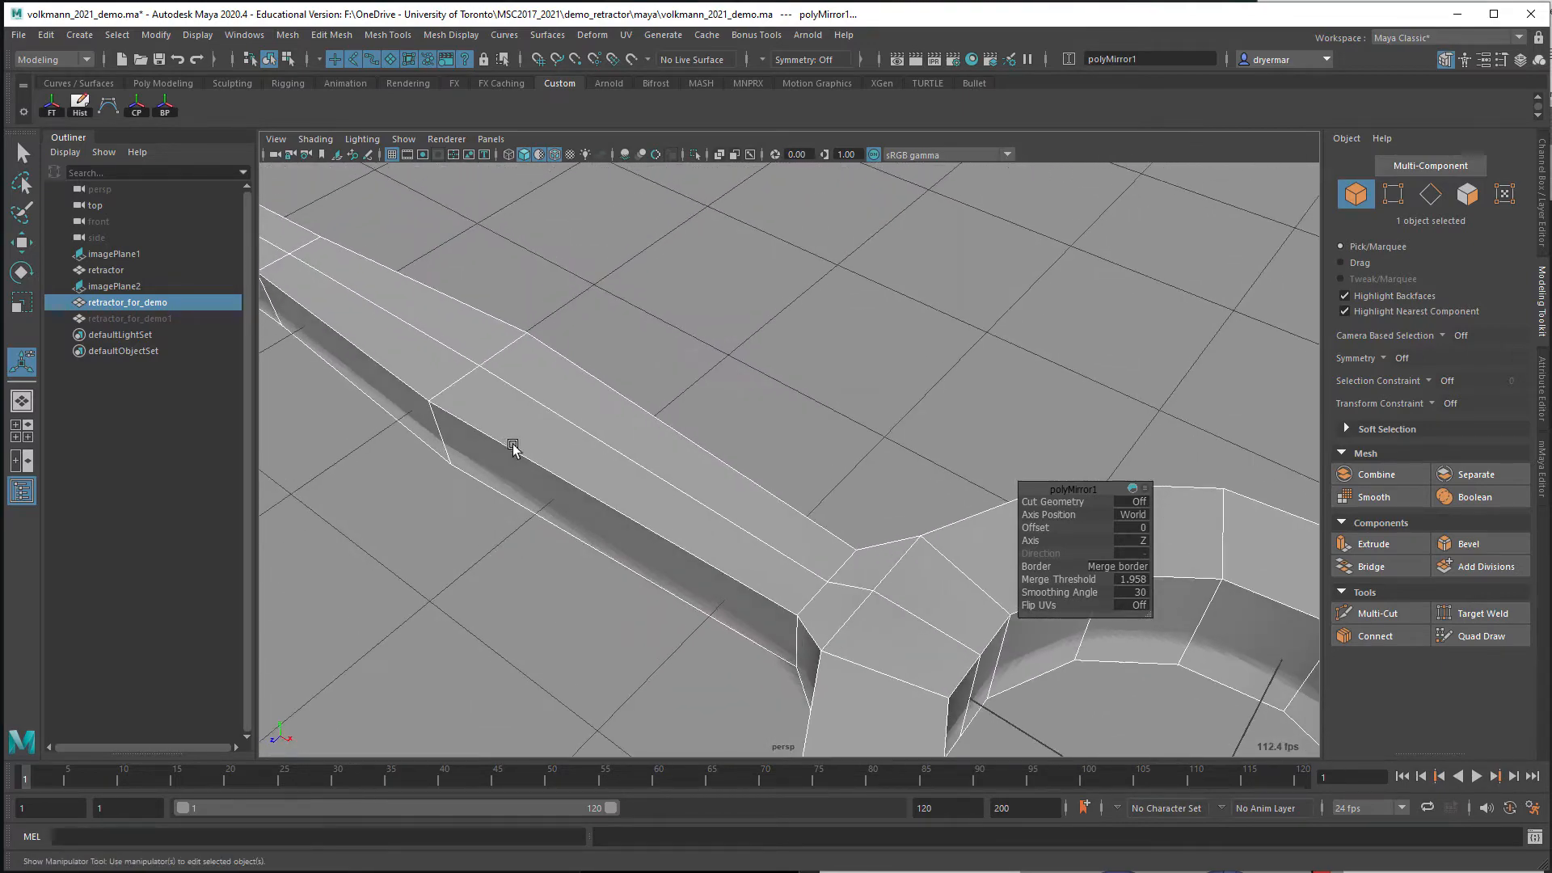
right_click_drag(360, 380, 299, 315, "alt")
middle_click_drag(299, 316, 697, 590, "alt")
middle_click_drag(561, 488, 670, 540, "alt")
right_click_drag(647, 540, 828, 531, "alt")
middle_click_drag(688, 510, 882, 360, "alt")
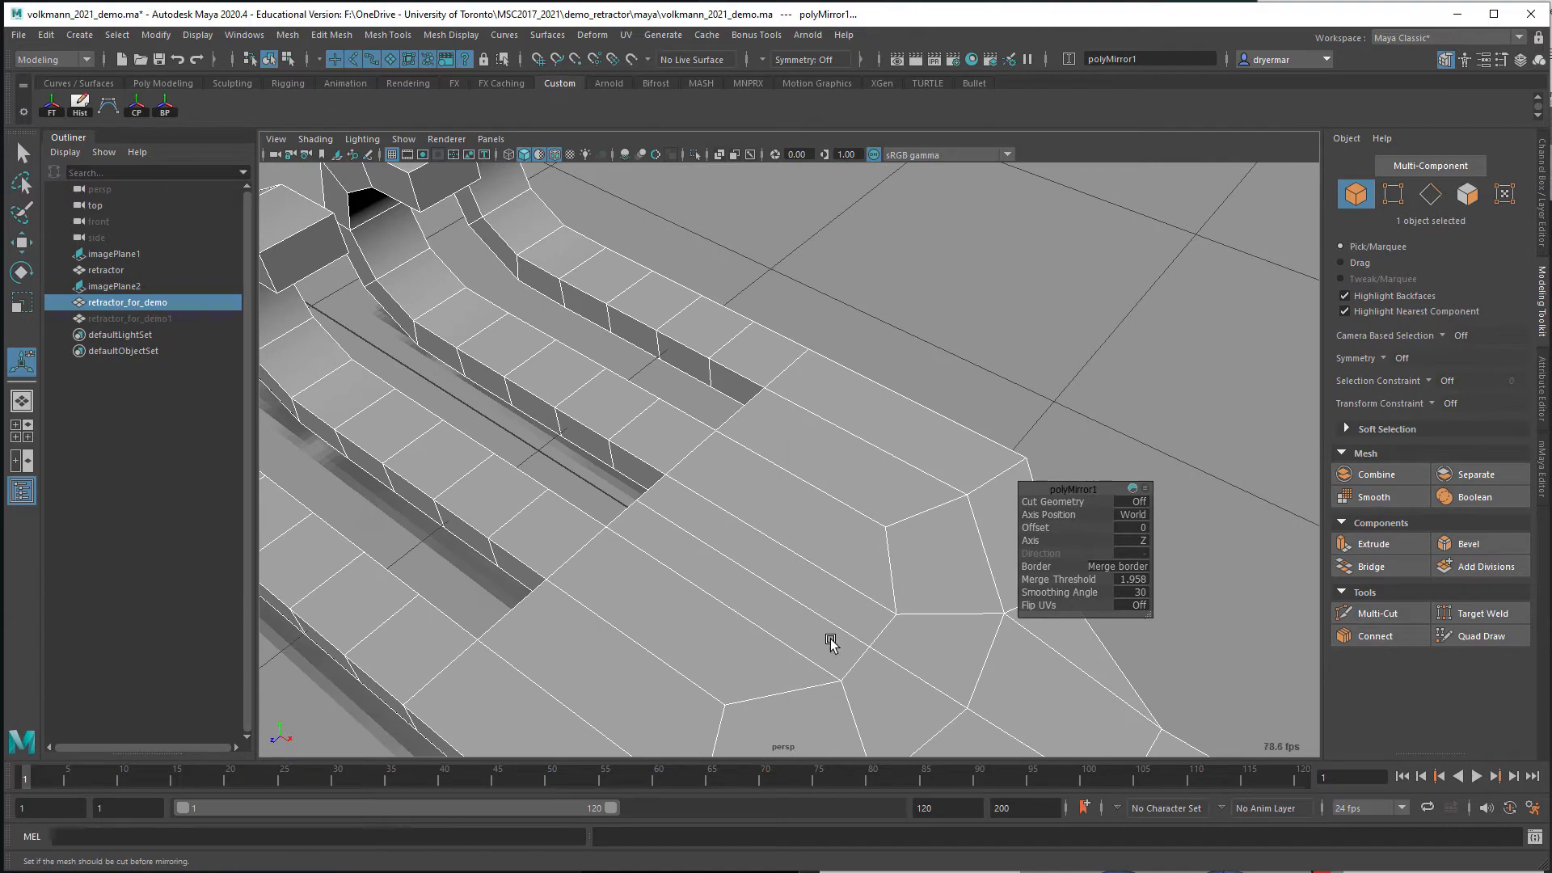
right_click_drag(875, 644, 655, 547, "alt")
left_click_drag(655, 547, 734, 498, "alt")
Leave the mirror manipulator, reselect the complete retractor mesh with the Move tool active, and save the scene
key("q")
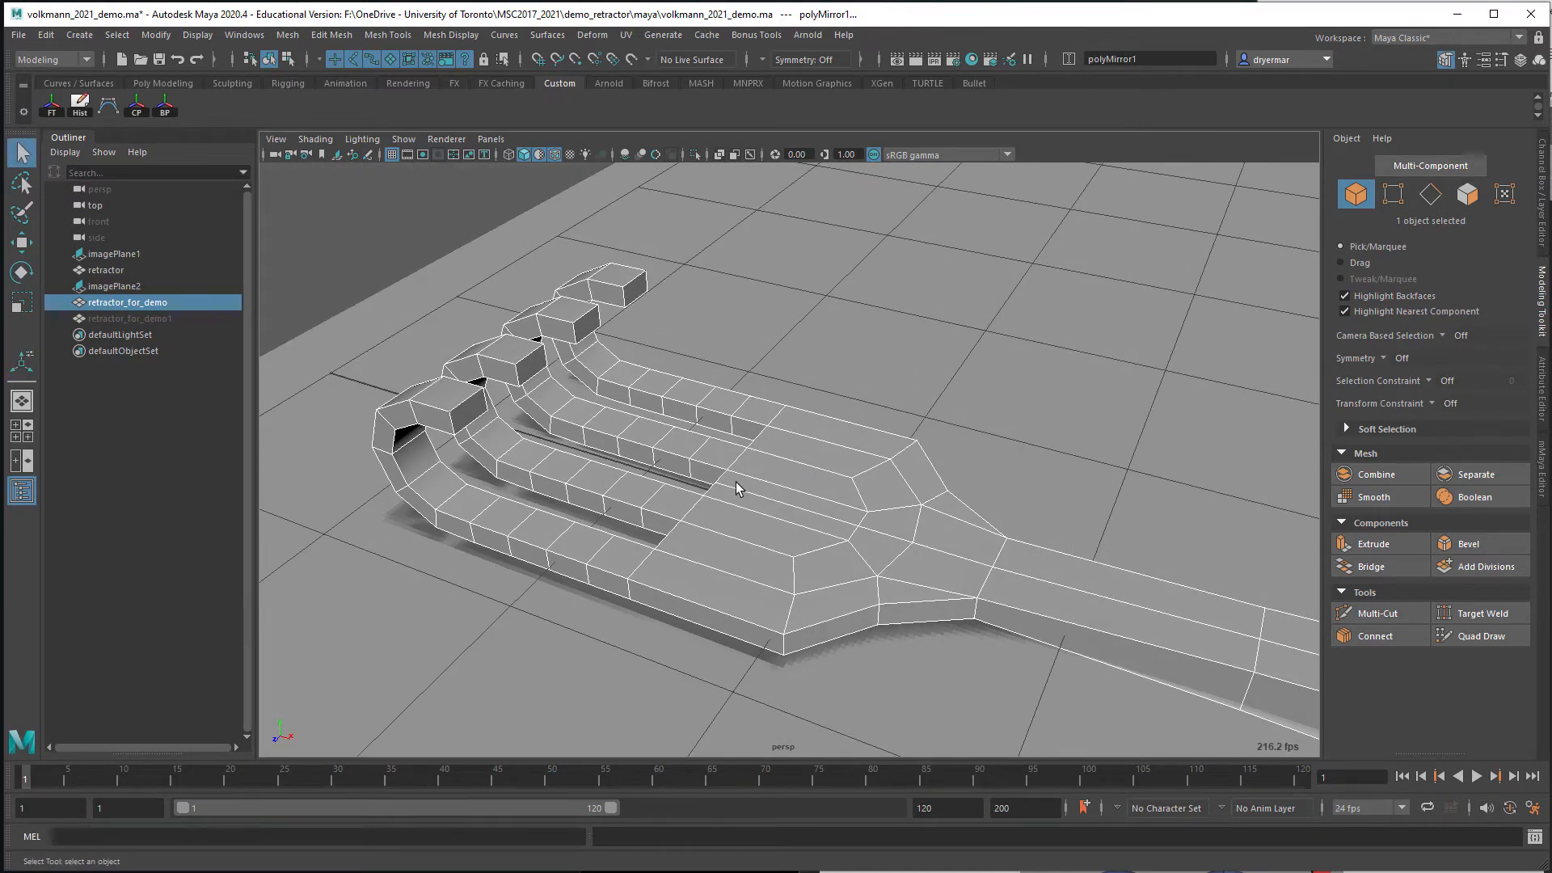
key("w")
left_click(842, 495)
left_click_drag(842, 496, 786, 489, "alt")
key("ctrl+s")
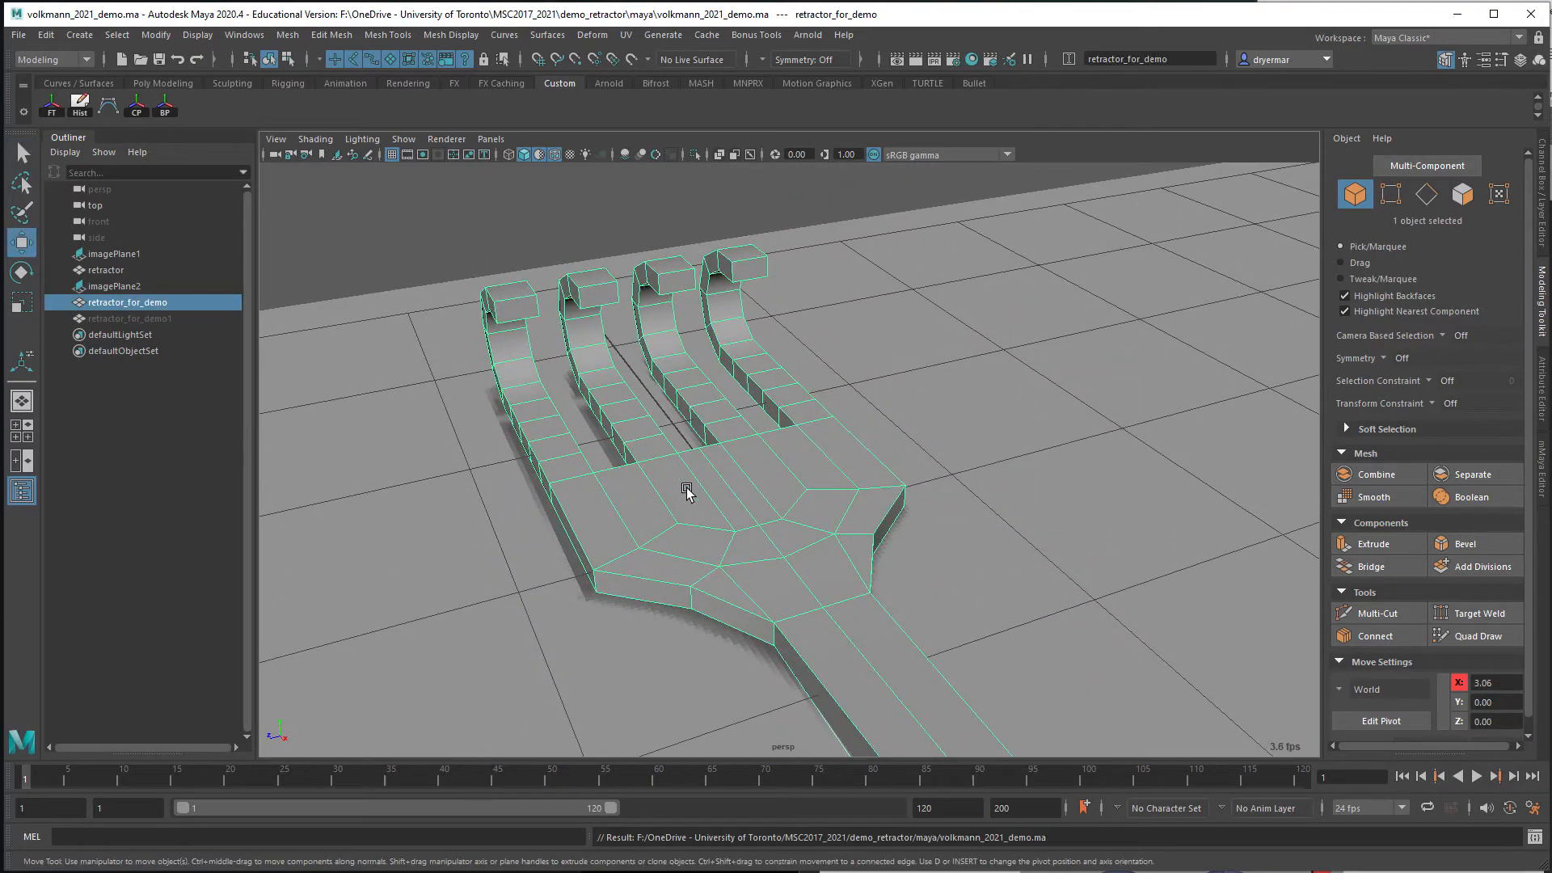
Switch the retractor to edge selection and select the lengthwise edge loop along an outer prong and the fork head
left_click_drag(686, 491, 761, 477, "alt")
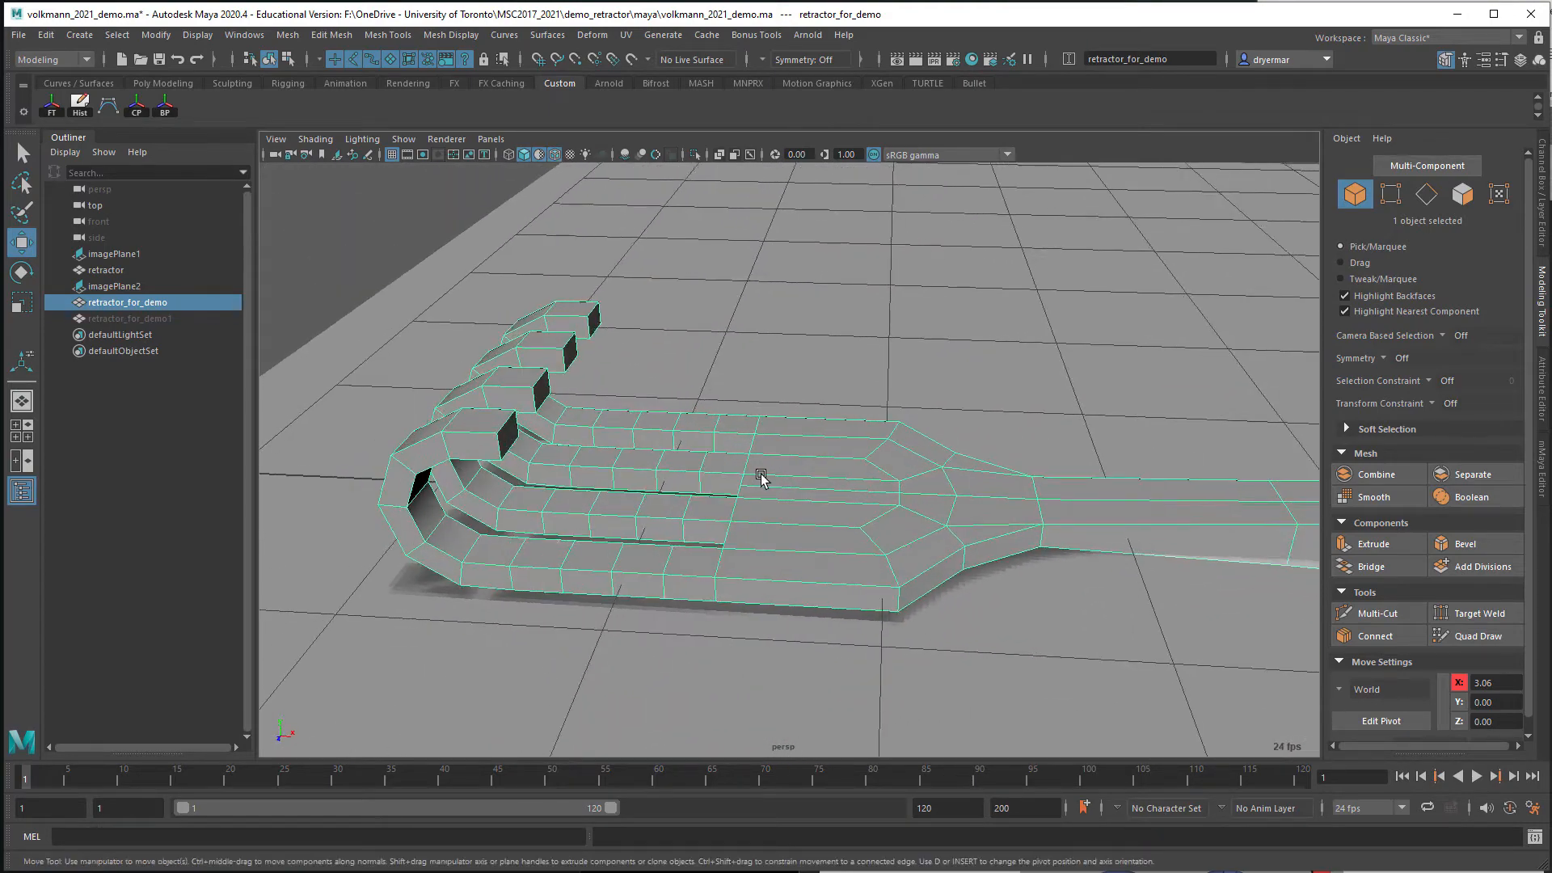
left_click_drag(496, 455, 527, 435, "alt")
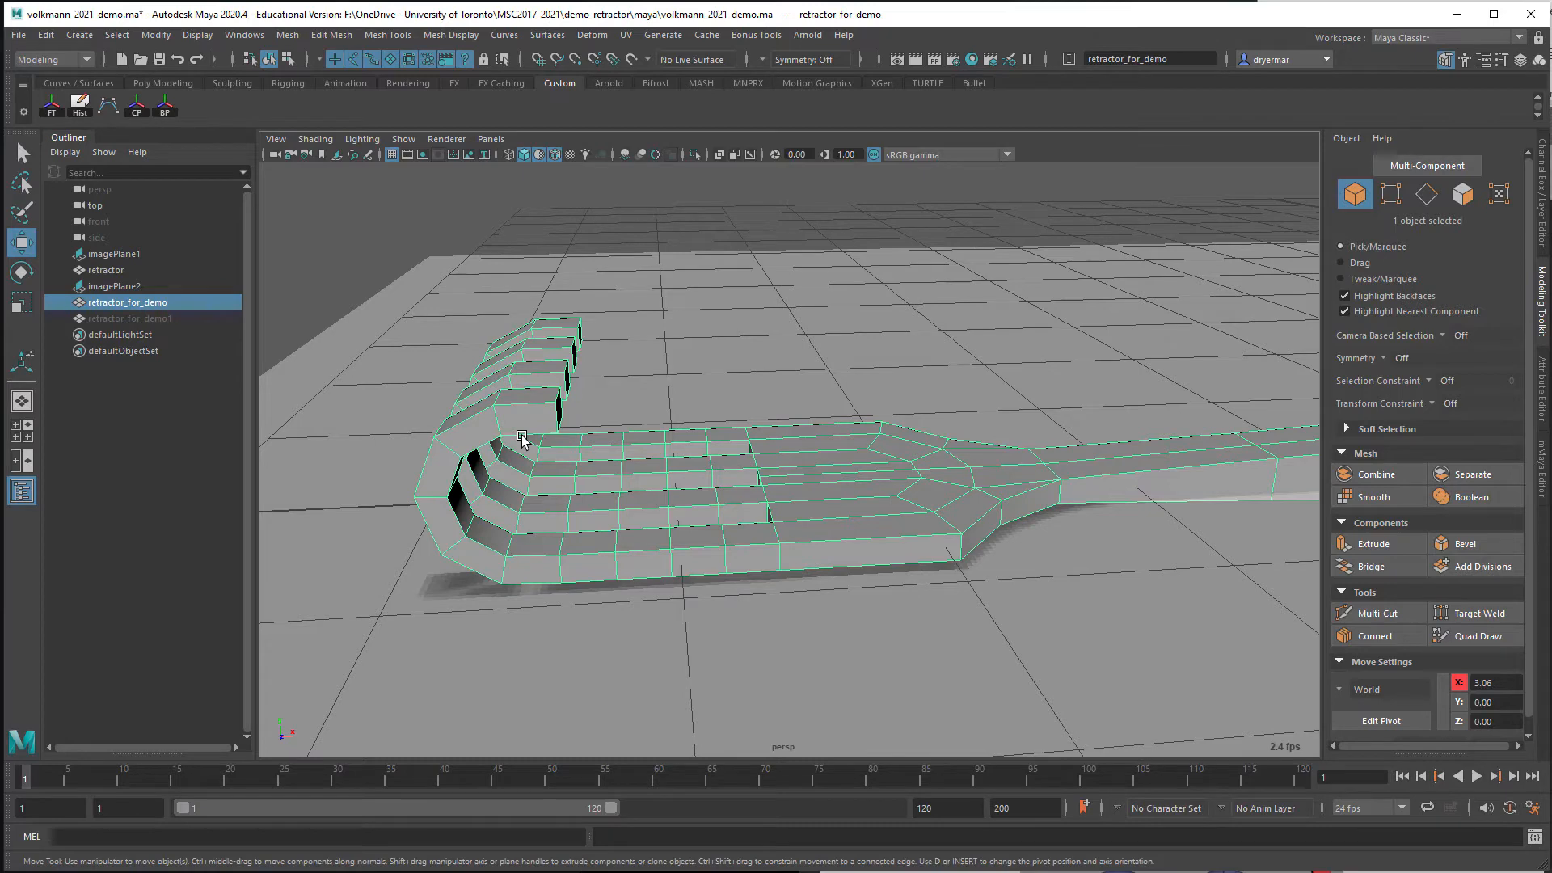
right_click_drag(522, 439, 524, 411)
double_click(527, 403)
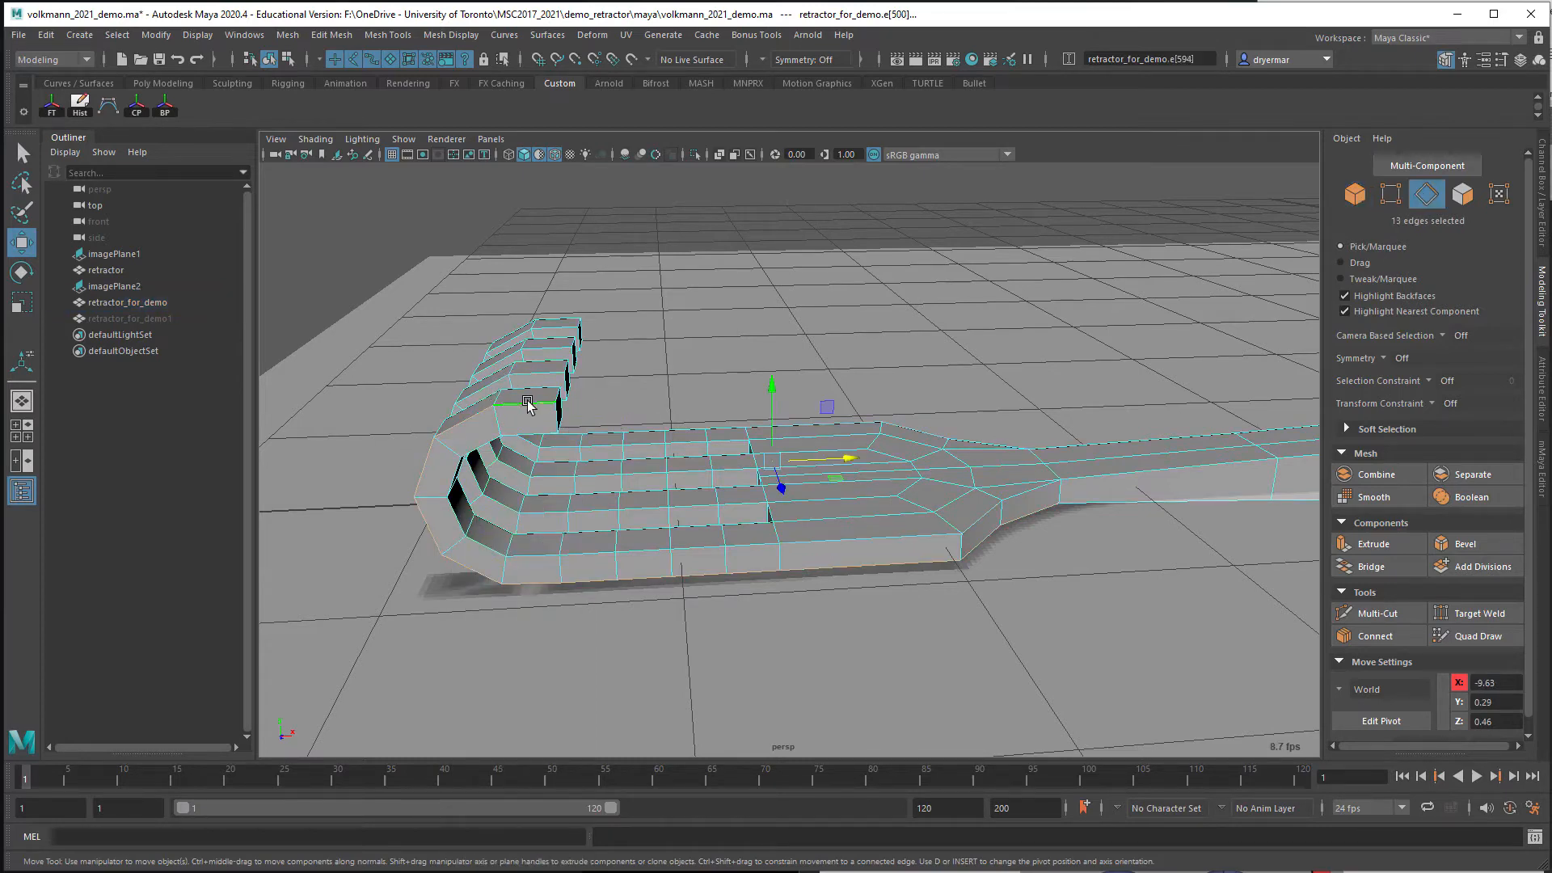
left_click_drag(527, 407, 628, 447, "alt")
double_click(871, 426)
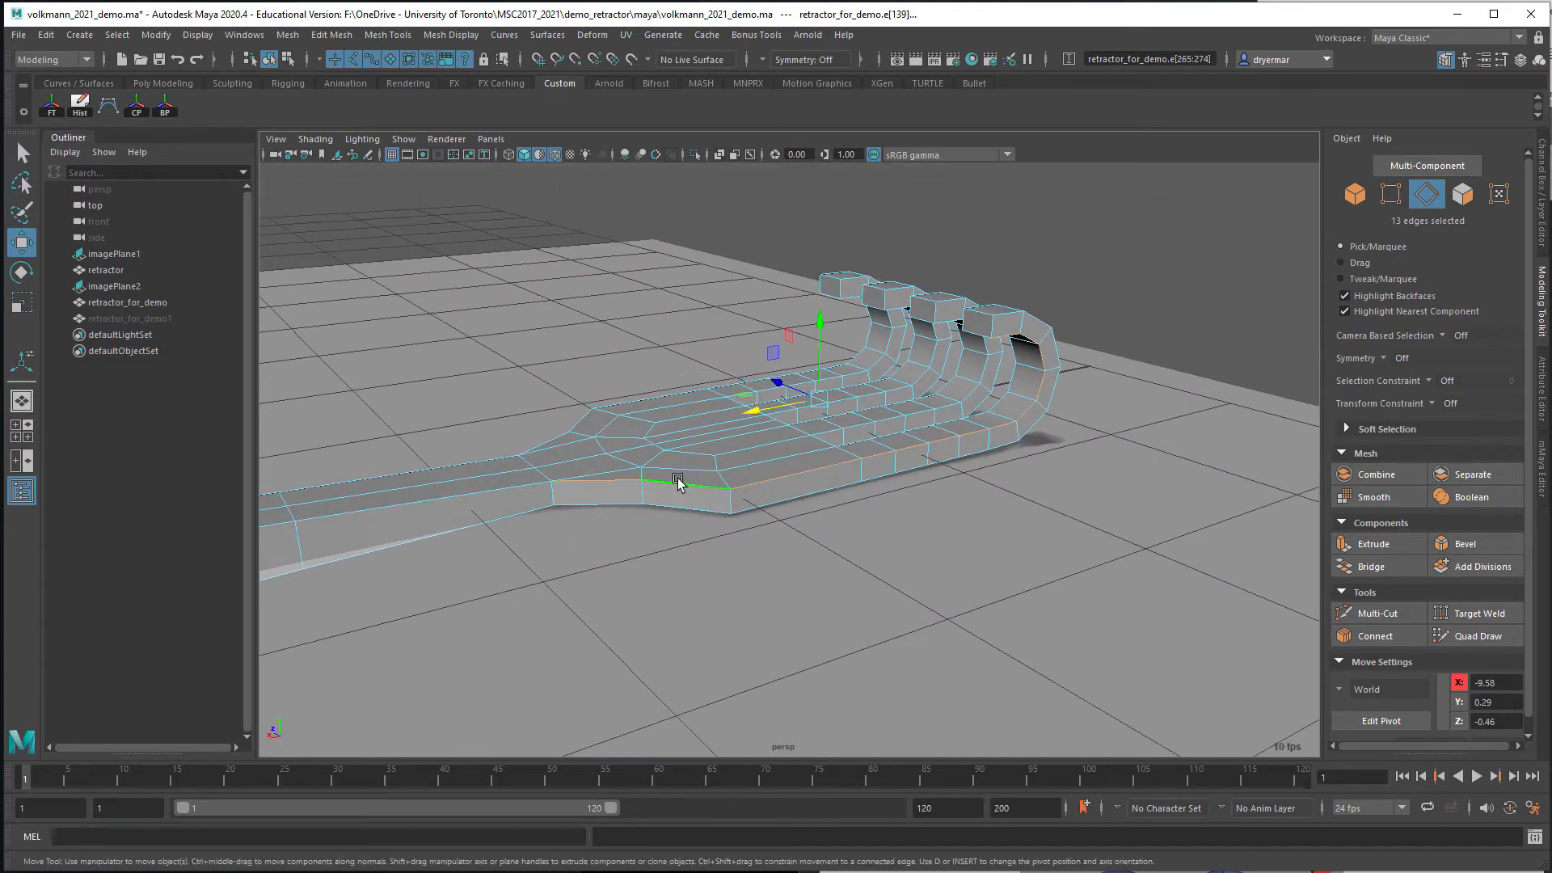
Select the upper outer edge of the fork head and examine its side and corner in wireframe and shaded display
mouse_move(695, 492)
left_mouse_down("alt")
mouse_move(628, 482)
mouse_move(681, 477)
left_mouse_up("alt")
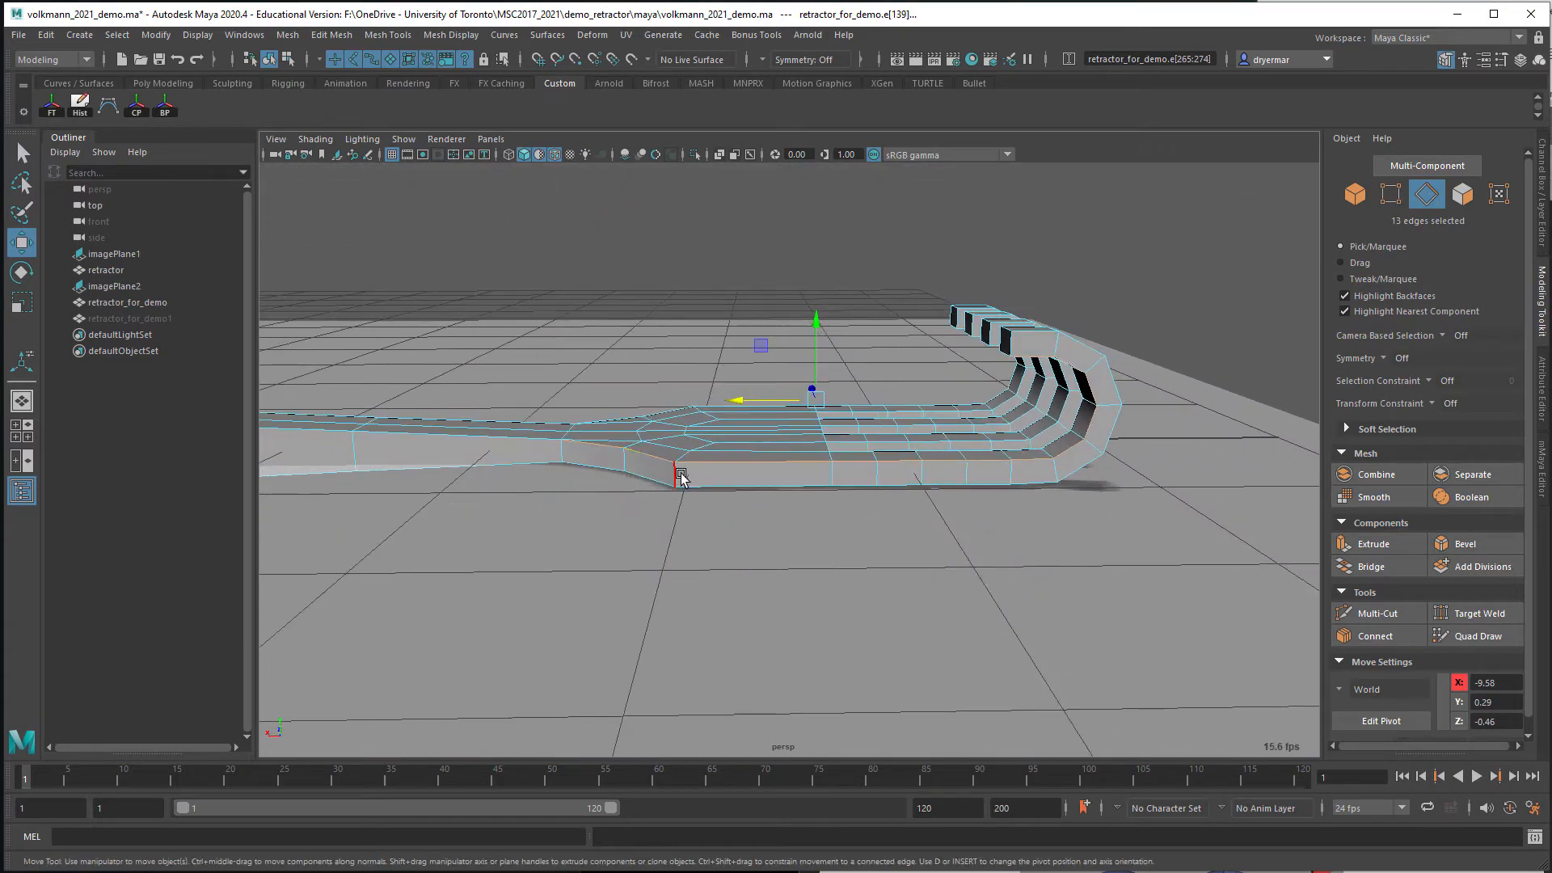
left_click(699, 462)
scroll(600, 477, "up", 5)
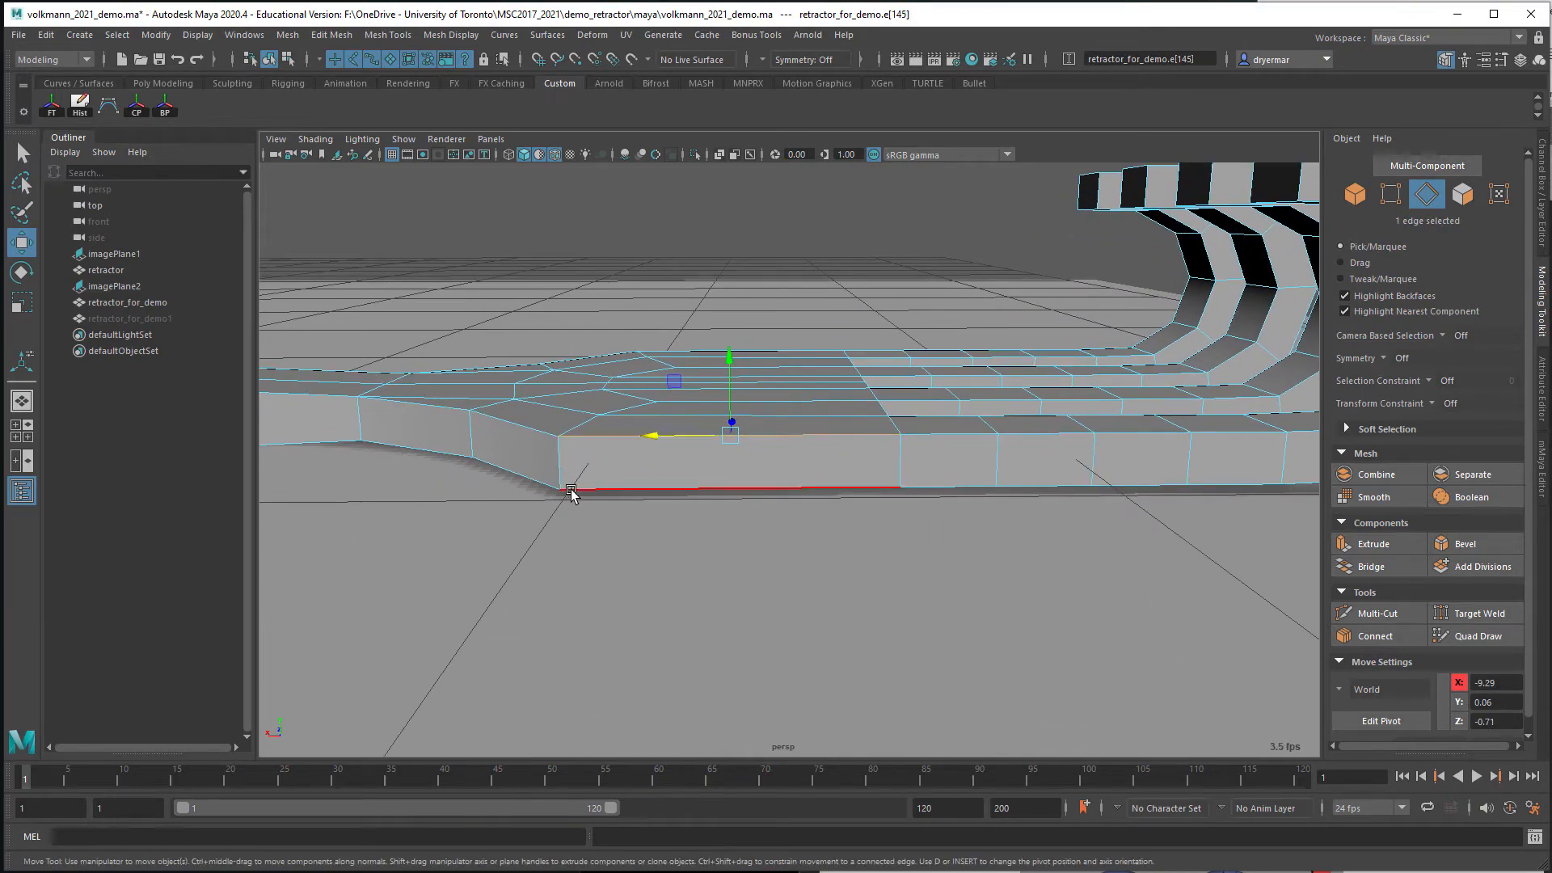
mouse_move(571, 485)
left_mouse_down("alt")
mouse_move(617, 554)
mouse_move(582, 413)
mouse_move(620, 530)
mouse_move(658, 572)
mouse_move(611, 669)
left_mouse_up("alt")
key("4")
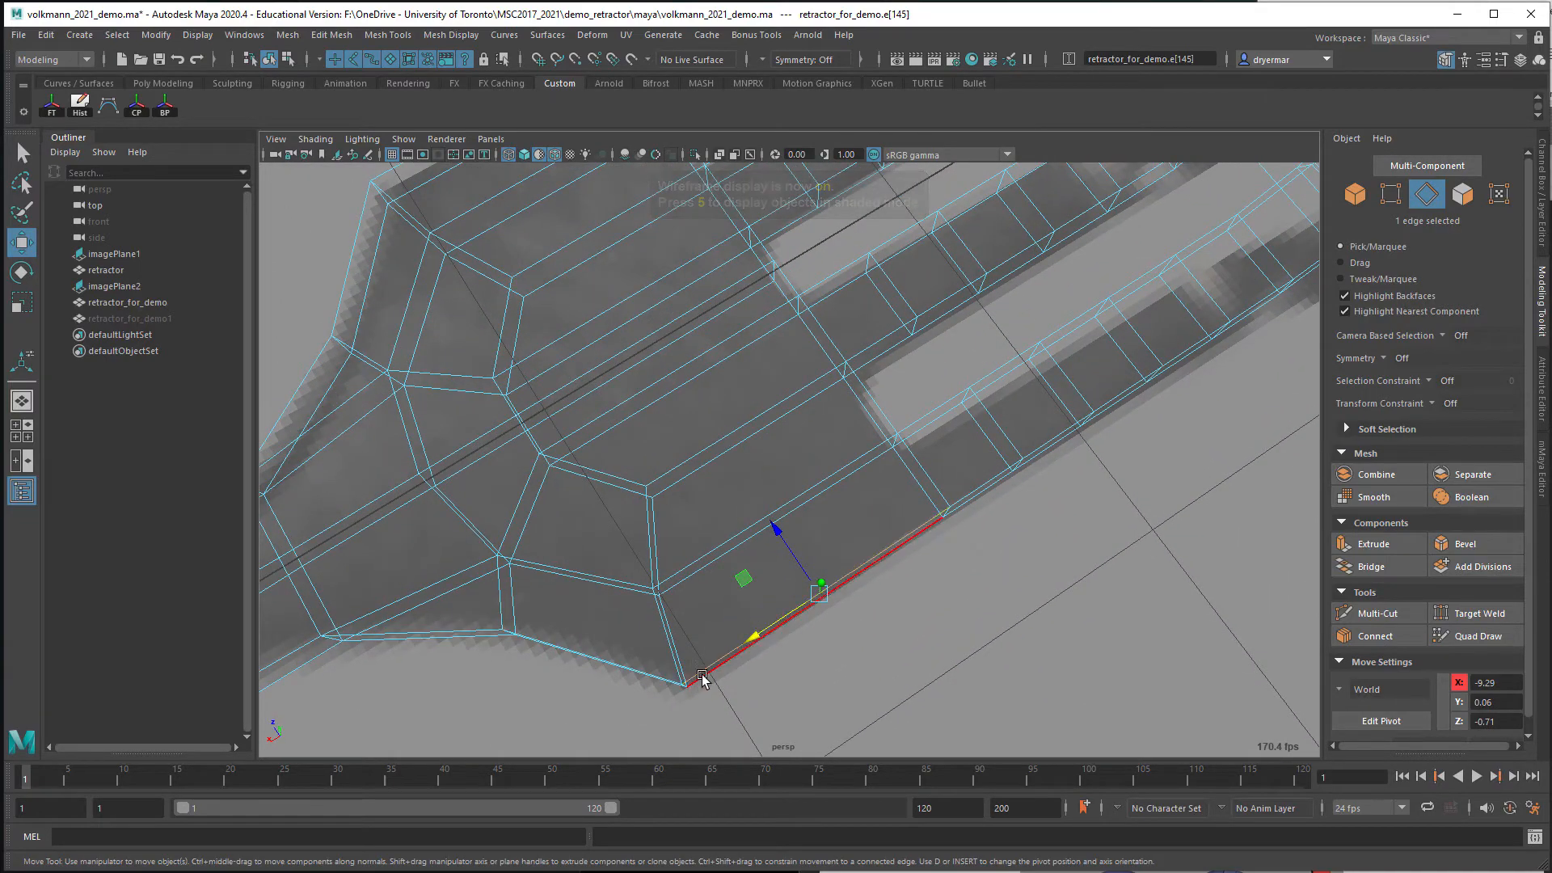
left_click_drag(703, 682, 677, 573, "alt")
key("5")
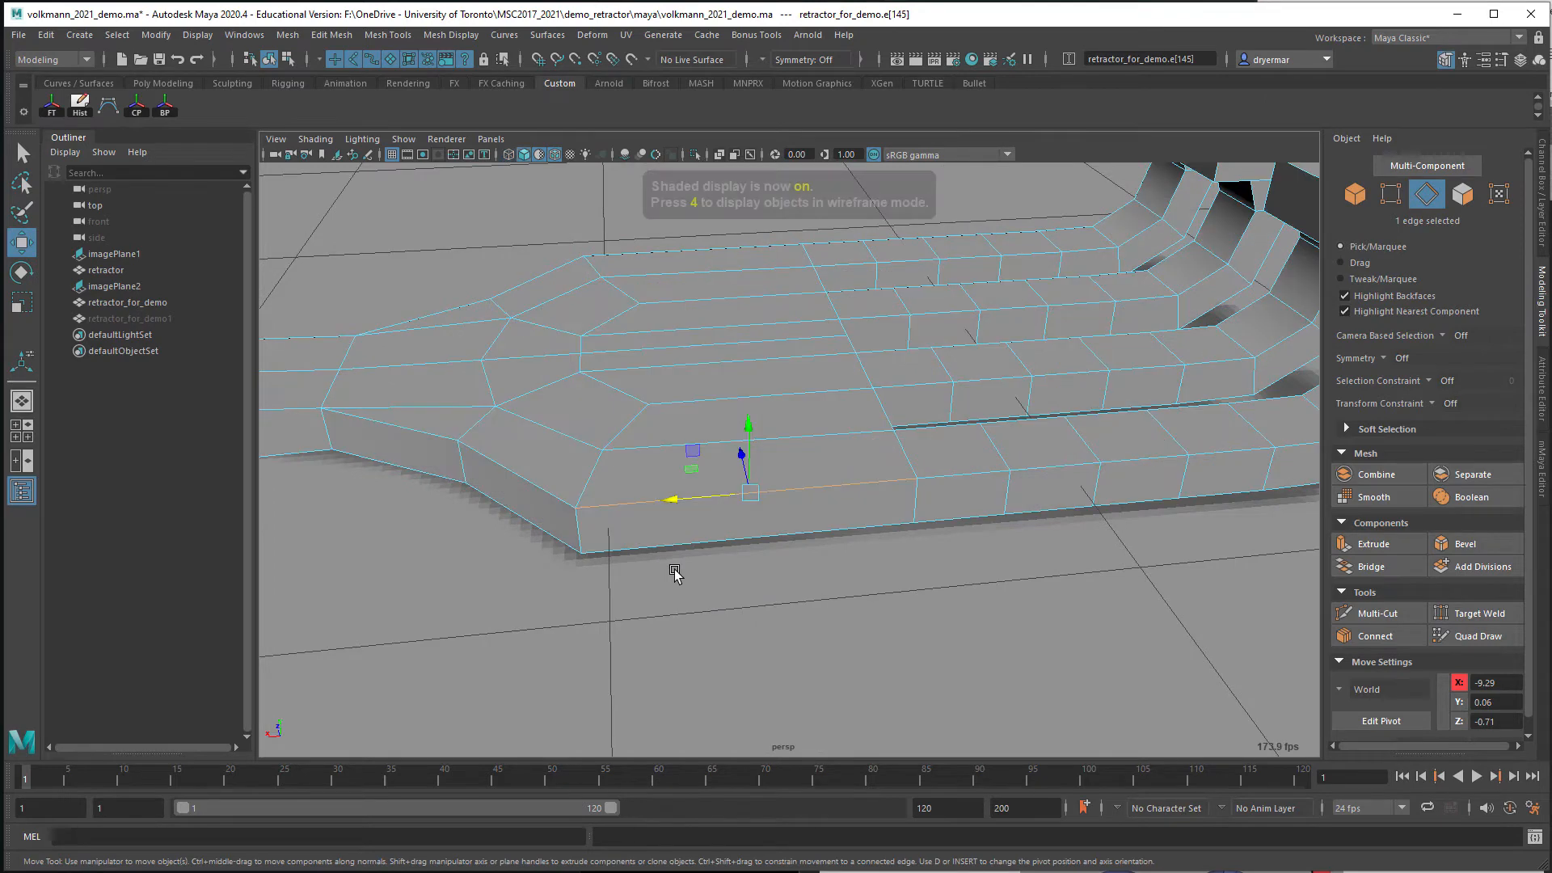
mouse_move(669, 509)
left_mouse_down("alt")
mouse_move(648, 485)
mouse_move(674, 481)
mouse_move(572, 450)
mouse_move(752, 458)
mouse_move(662, 461)
left_mouse_up("alt")
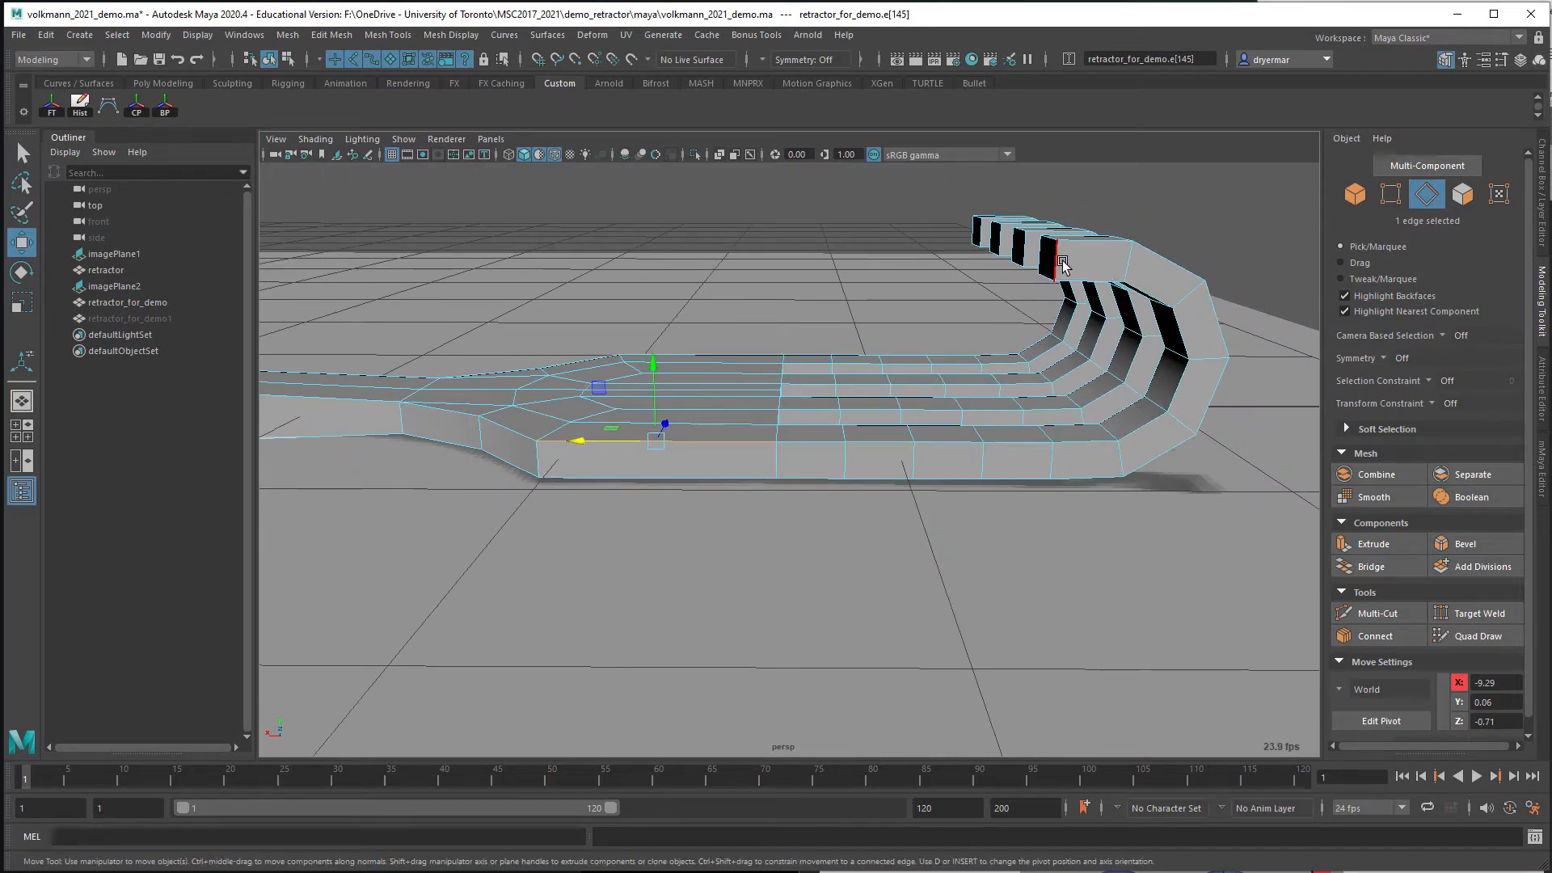
Try selecting the fork head's vertical corner edge, and its upper outer edge together with the outermost prong's tip edge
left_click_drag(556, 482, 500, 489, "alt")
left_click(500, 495)
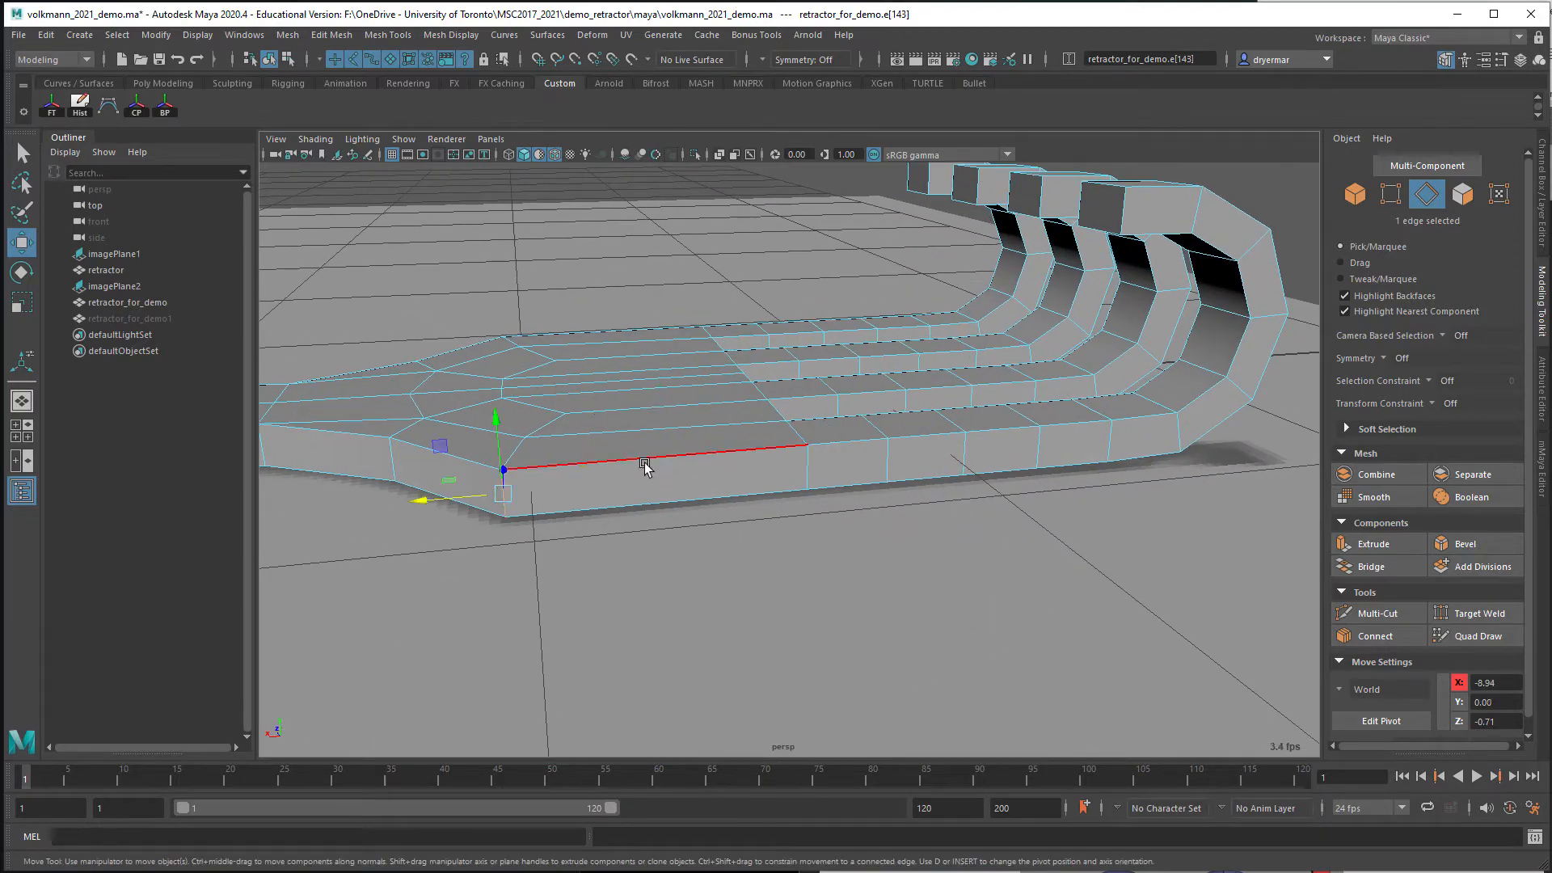
left_click(605, 465)
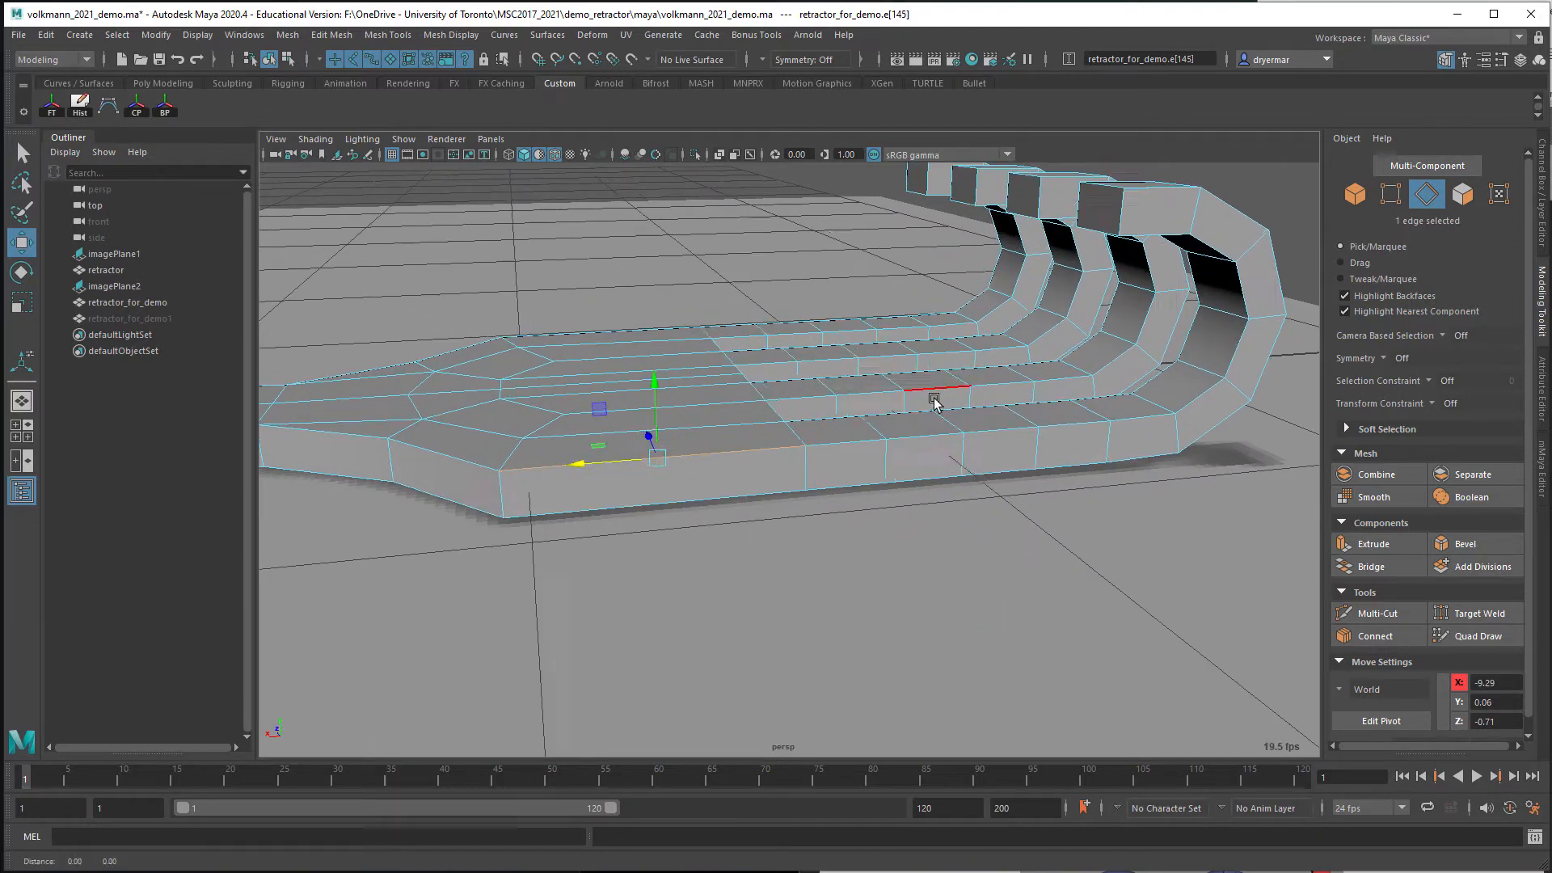
left_click_drag(928, 391, 833, 381, "alt")
double_click(879, 289)
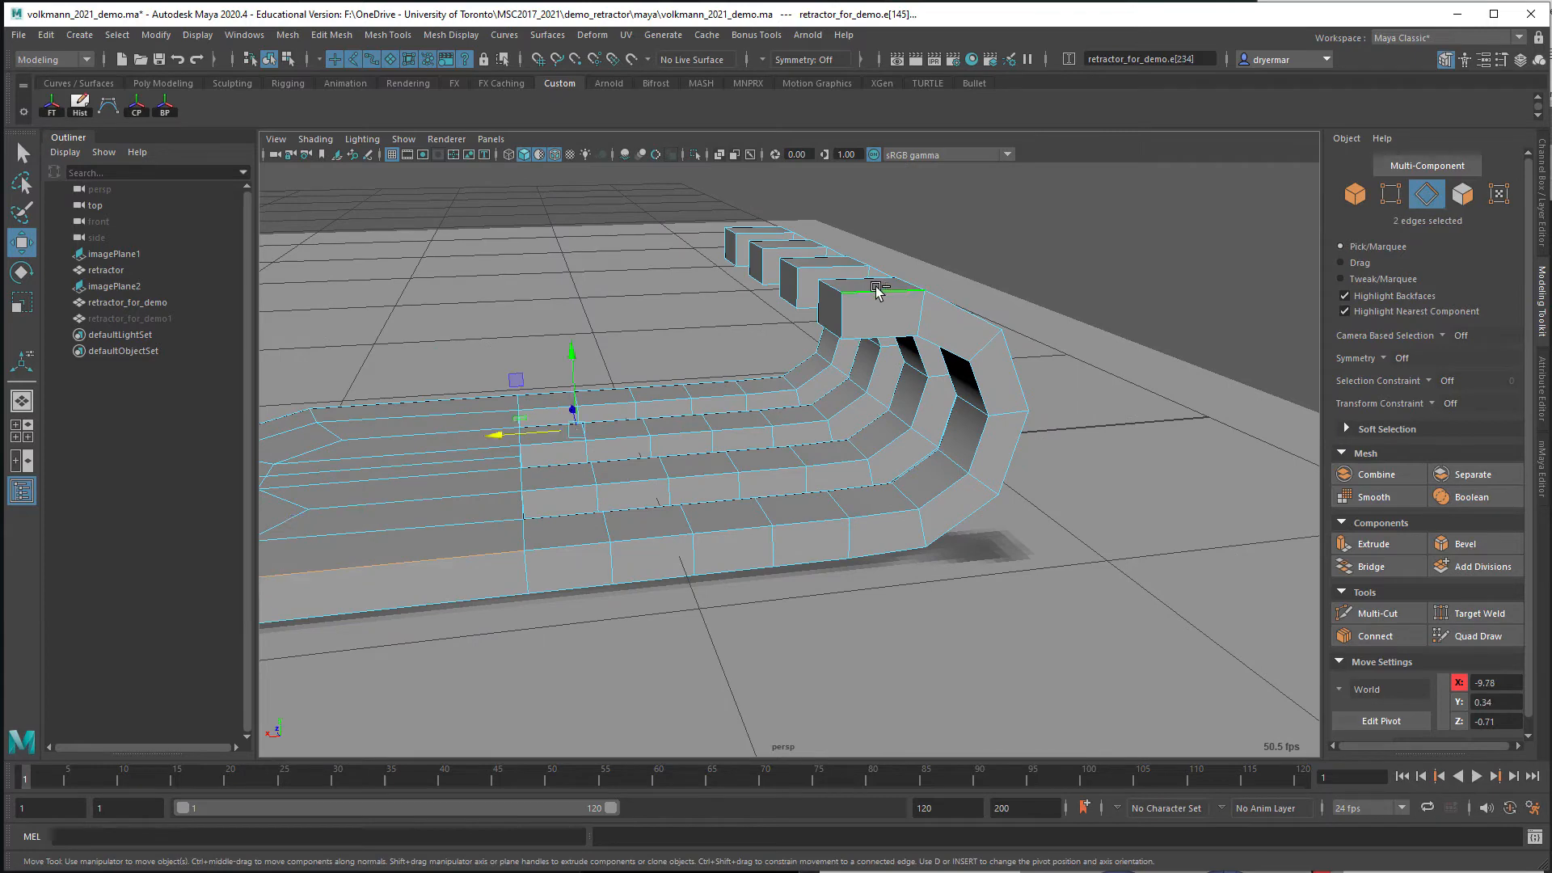
left_click_drag(779, 394, 599, 470, "alt")
Select the upper and lower edges along the outer side of the outermost prong, including its tip and the fork-head corner edge
left_click(536, 539)
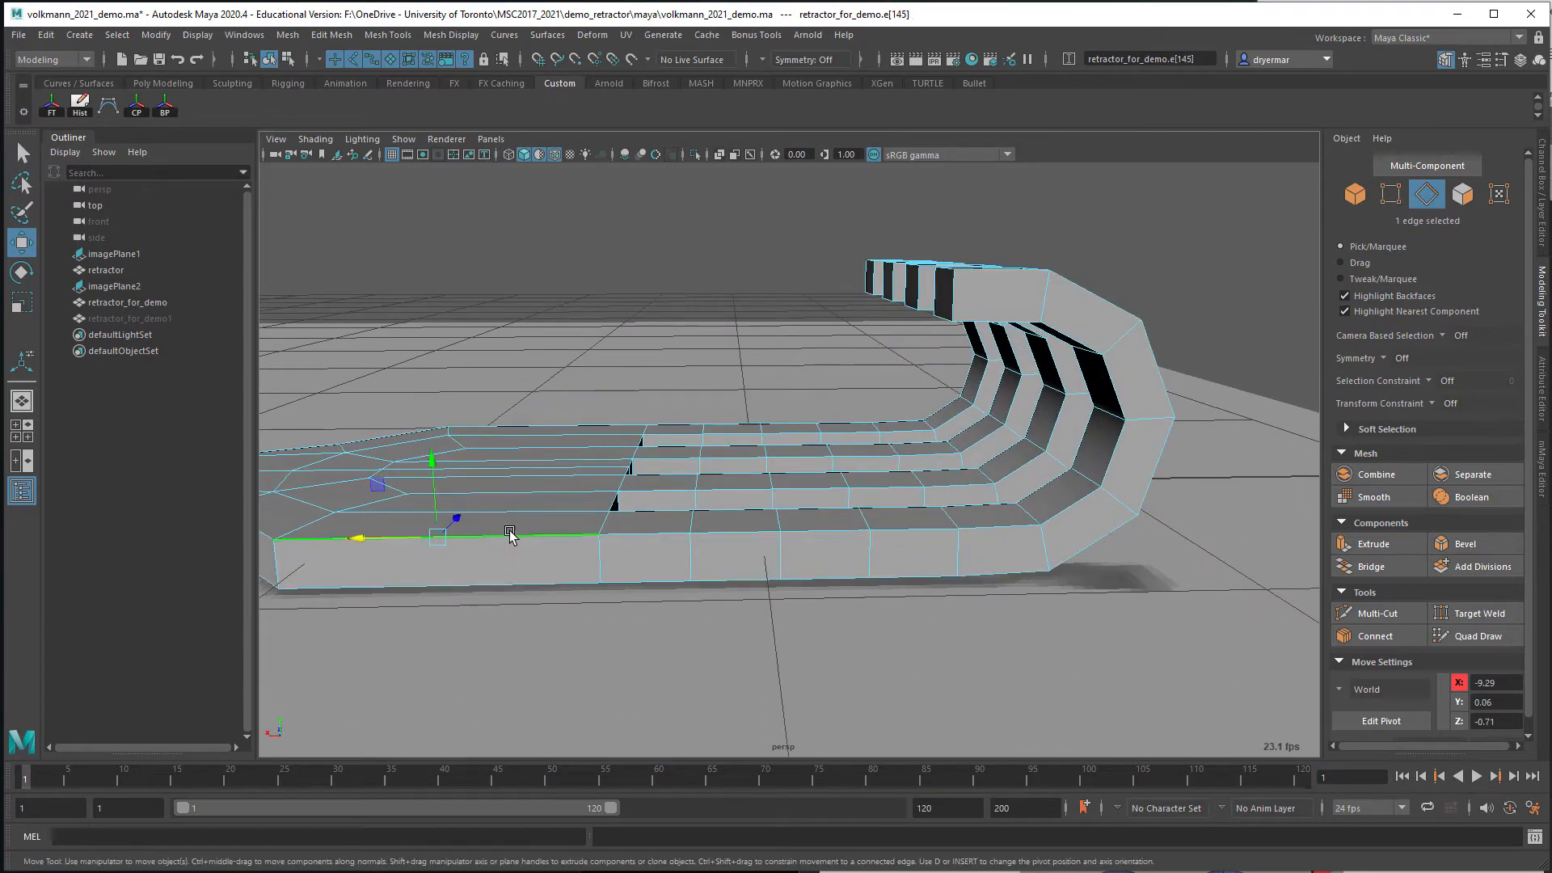
double_click(978, 323, "shift")
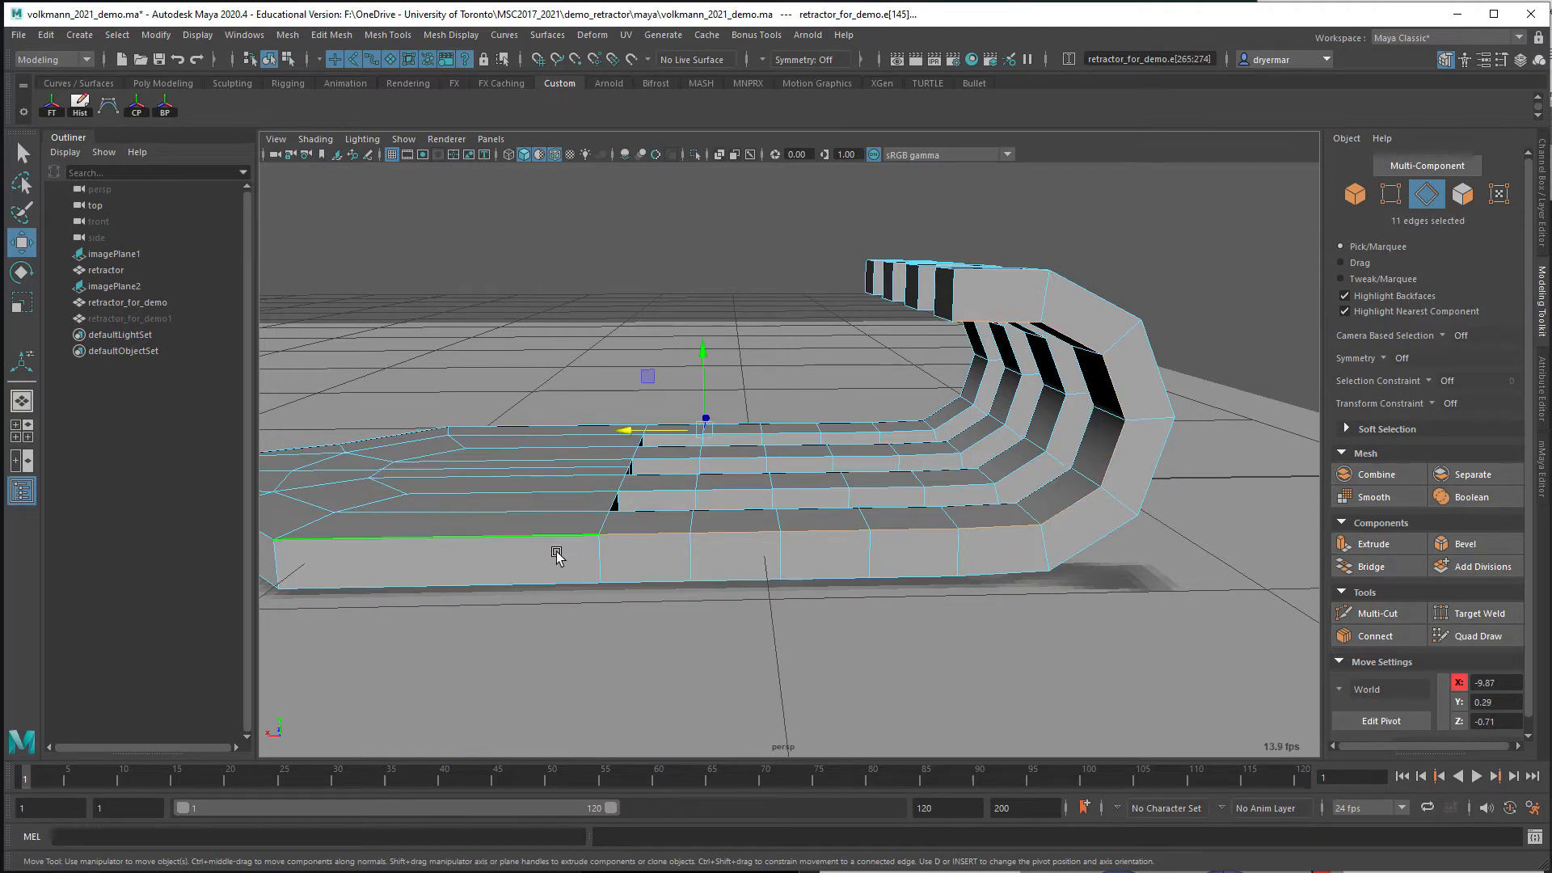
middle_click_drag(495, 537, 667, 533, "alt")
middle_click_drag(1017, 510, 935, 531, "alt")
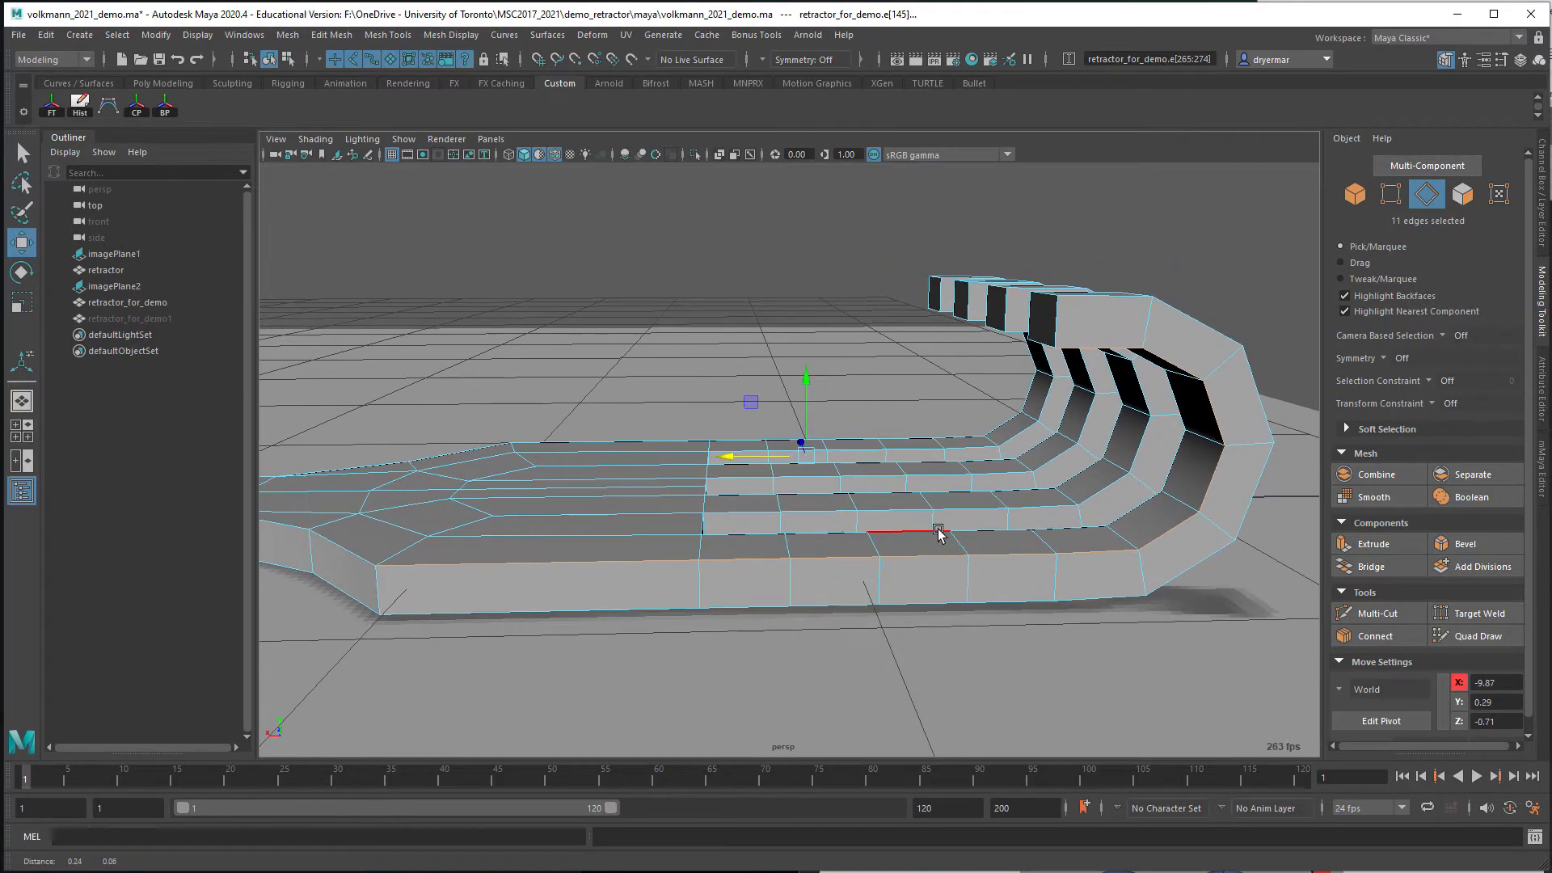
left_click(1089, 307, "shift")
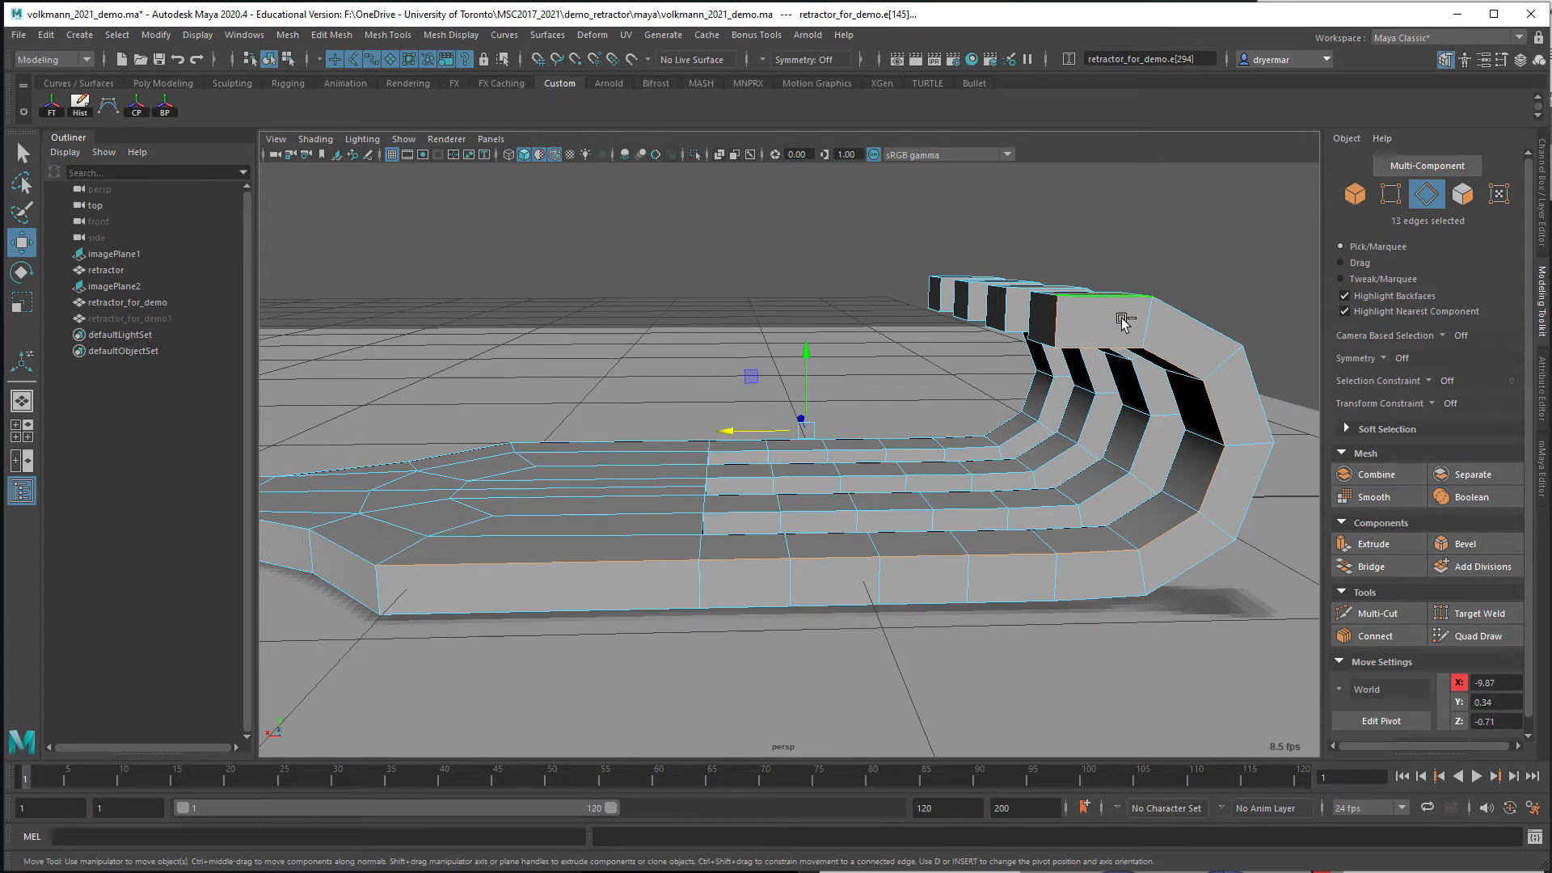
left_click(505, 617, "shift")
double_click(496, 613, "shift")
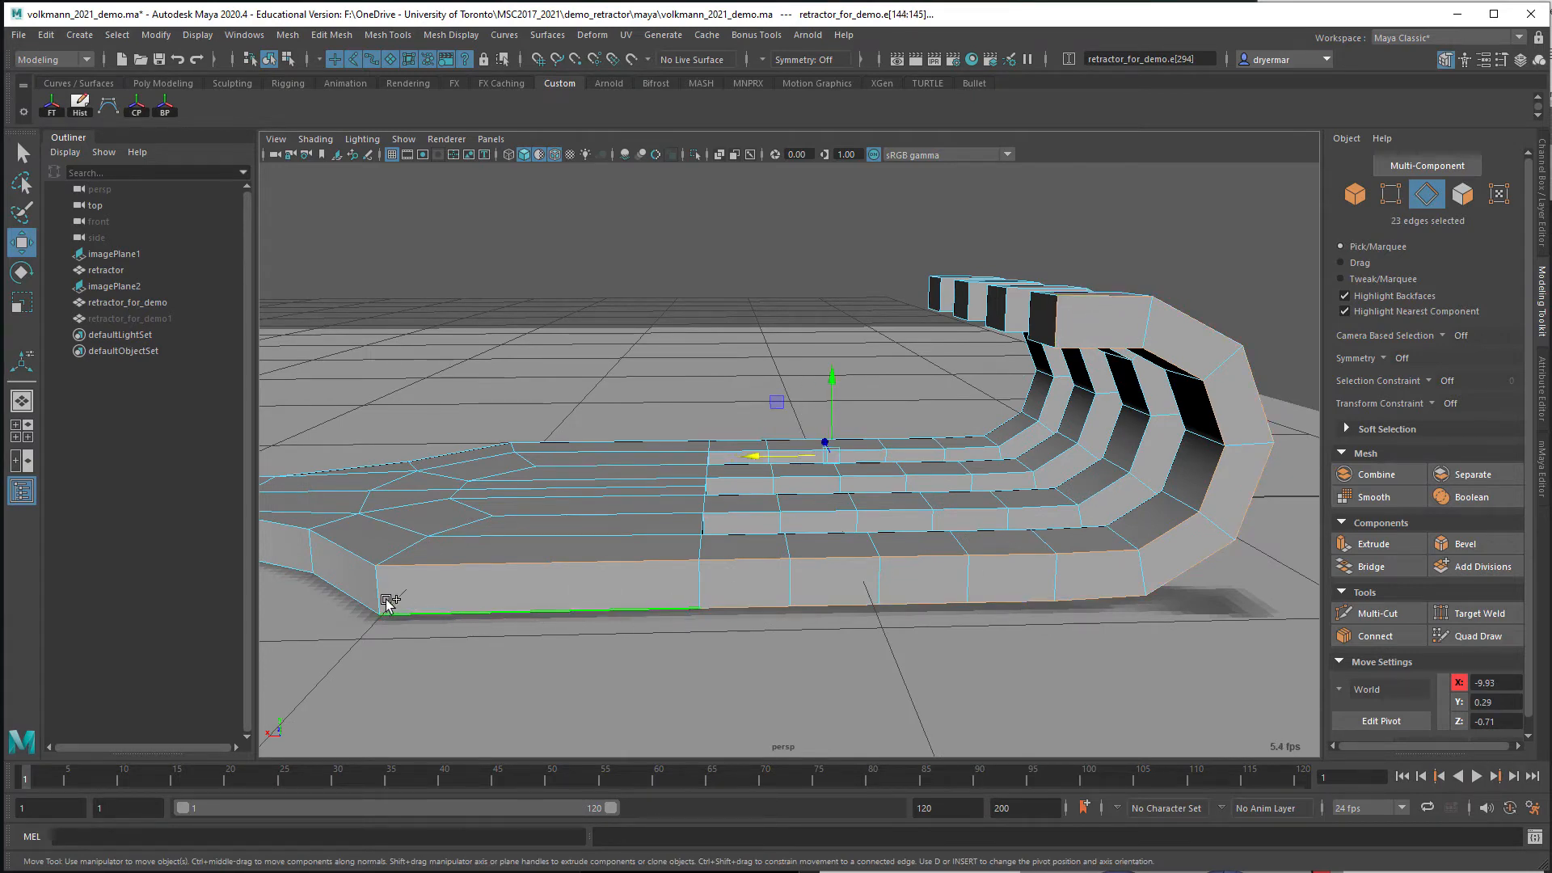
left_click(1255, 463, "shift")
Add the outermost prong's inner-side edges, the end of the adjacent gap and the neighbouring prong's facing edges to the selection
left_click_drag(1140, 537, 1249, 539, "alt")
middle_click_drag(939, 443, 891, 547, "alt")
left_click_drag(759, 545, 836, 534, "alt")
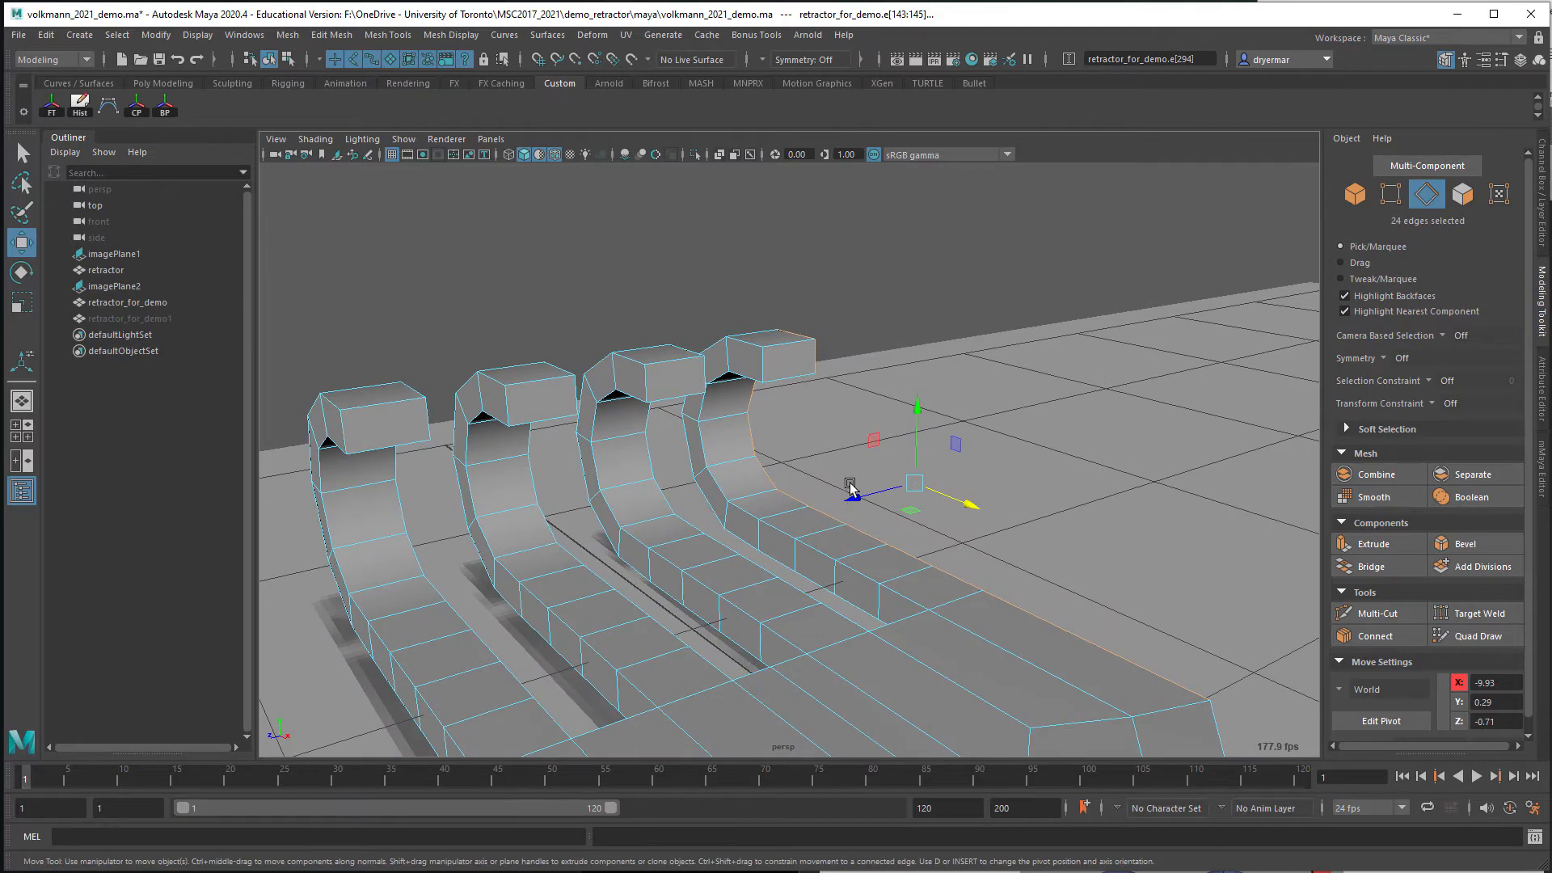
middle_click_drag(850, 487, 824, 585, "alt")
scroll(825, 585, "up", 3)
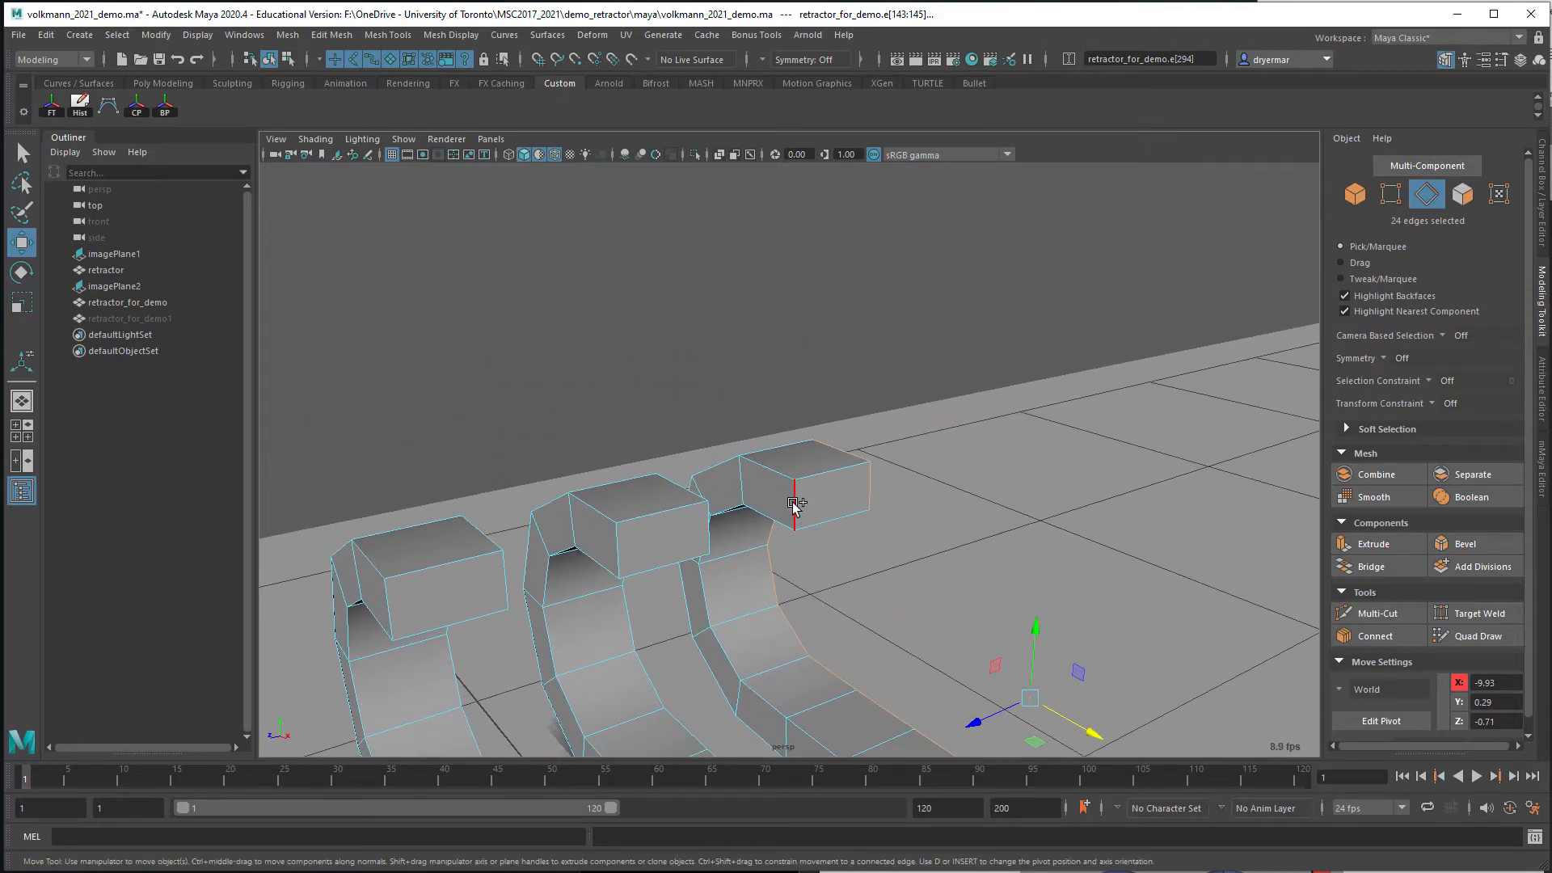
left_click(794, 505, "shift")
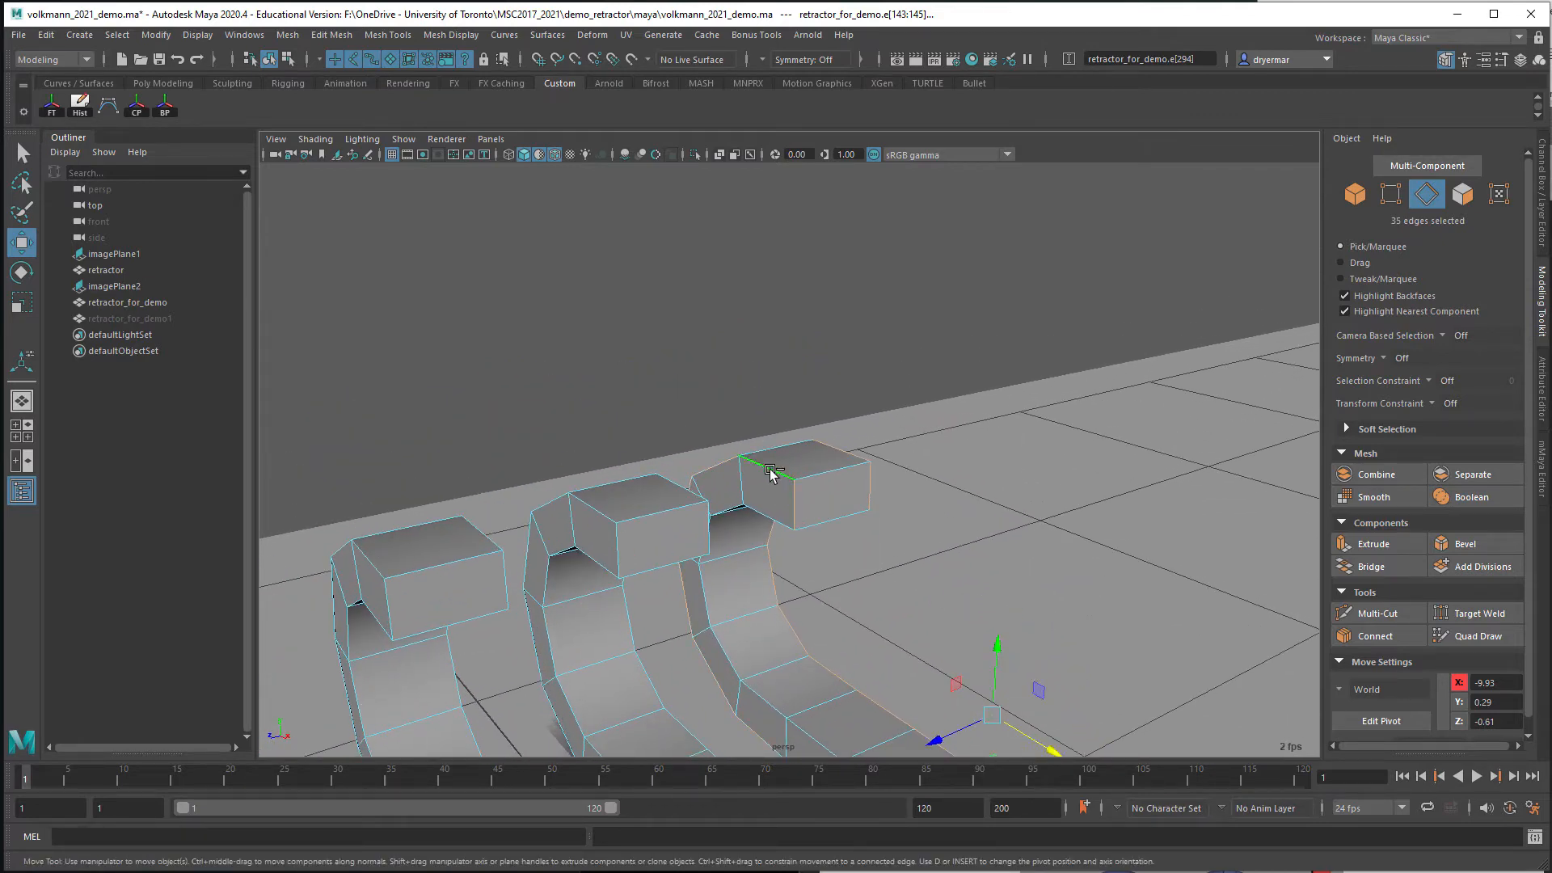
left_click_drag(870, 580, 865, 275, "alt")
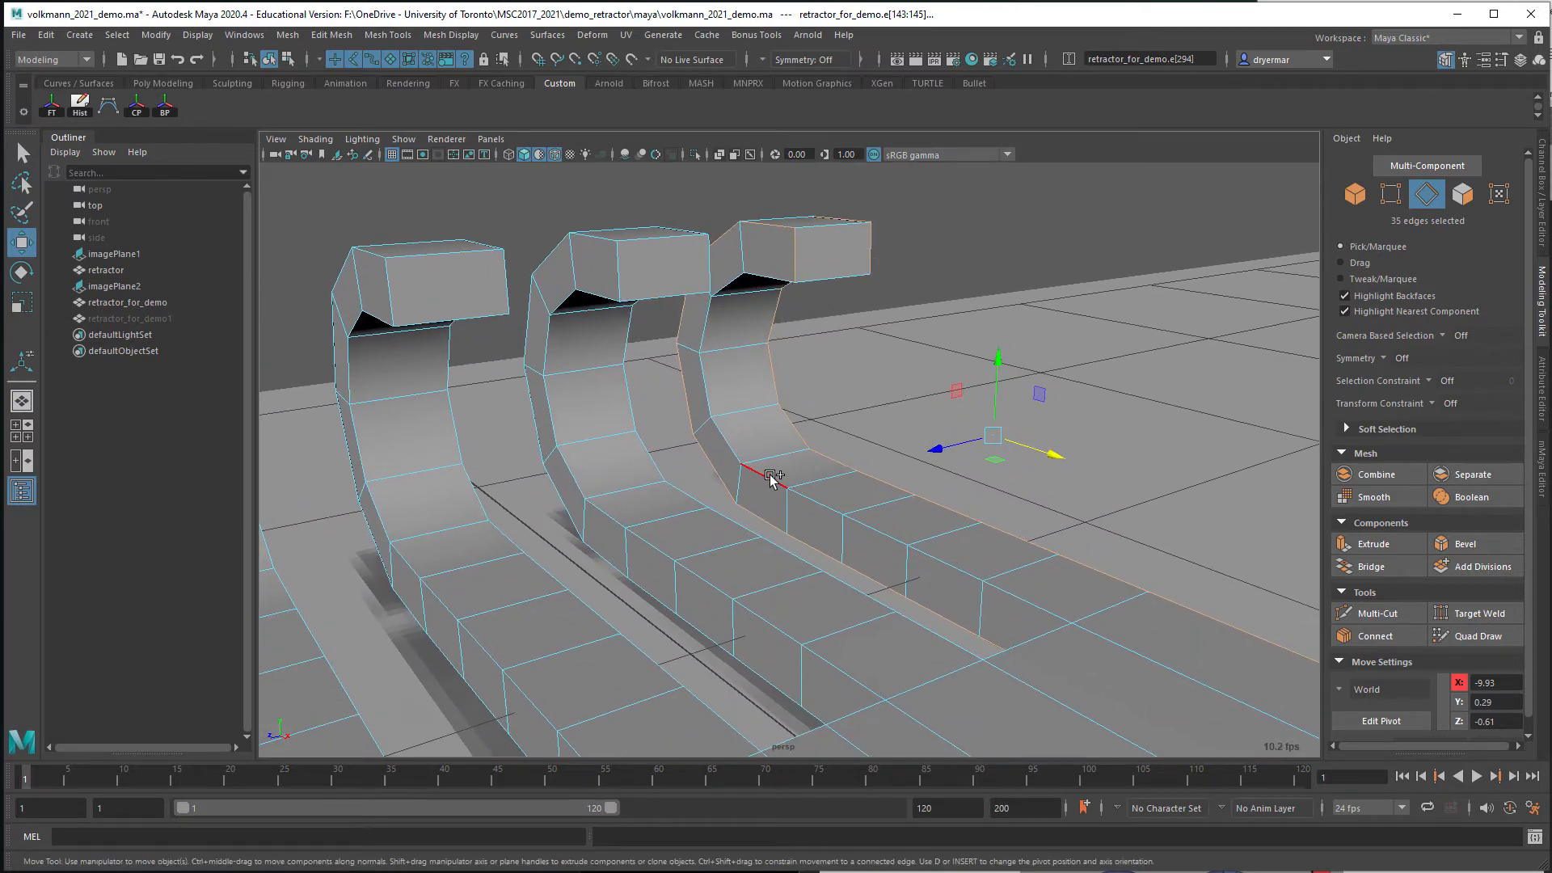
left_click_drag(928, 617, 1128, 643, "alt")
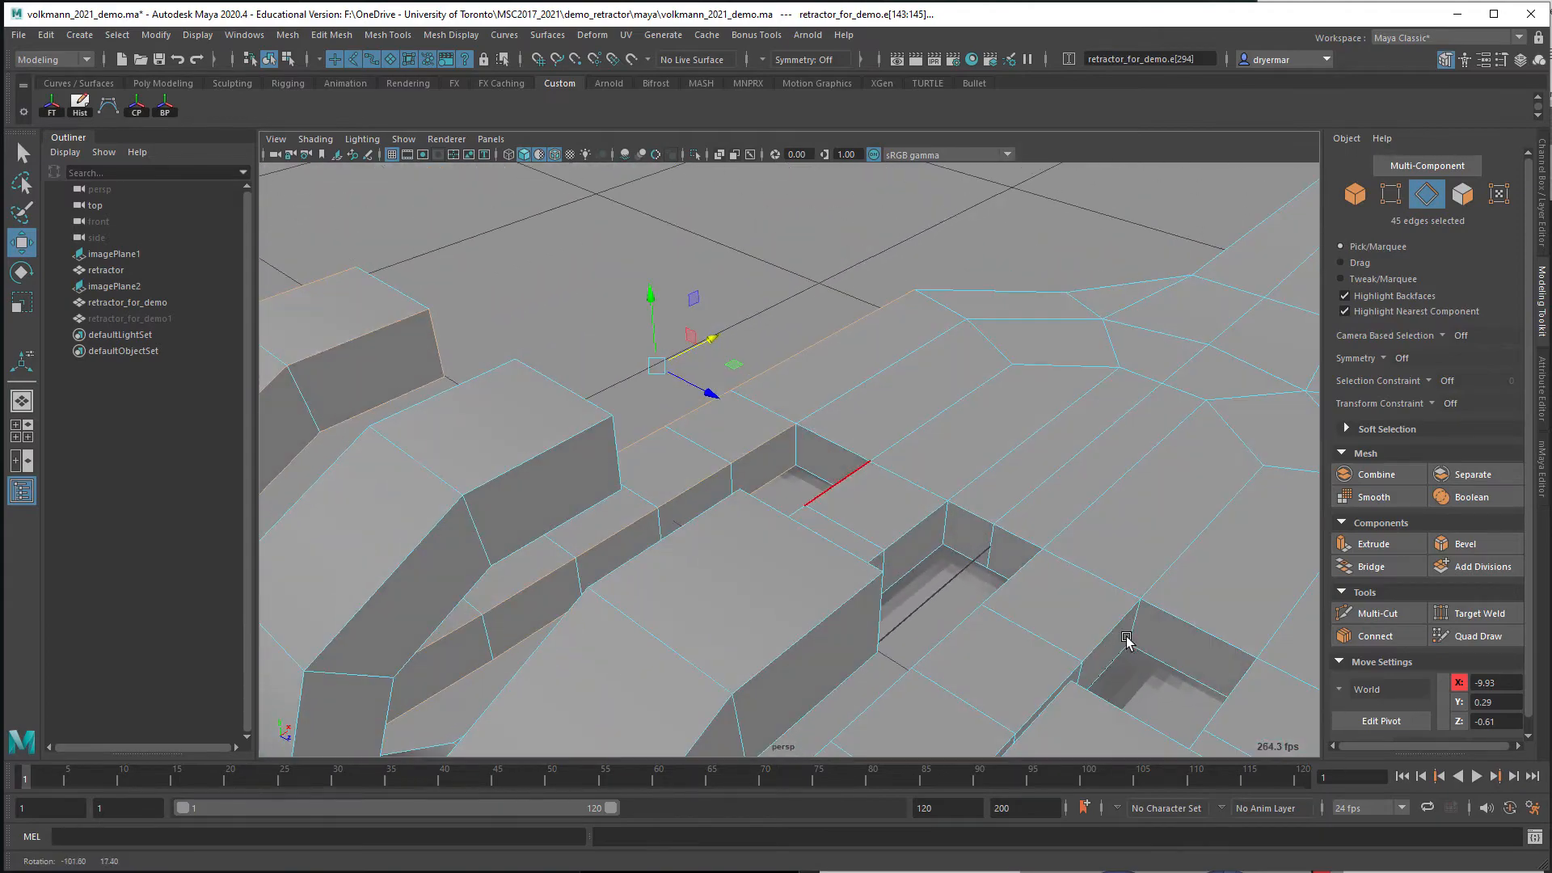
left_click(817, 437, "shift")
left_click_drag(848, 482, 538, 441, "alt")
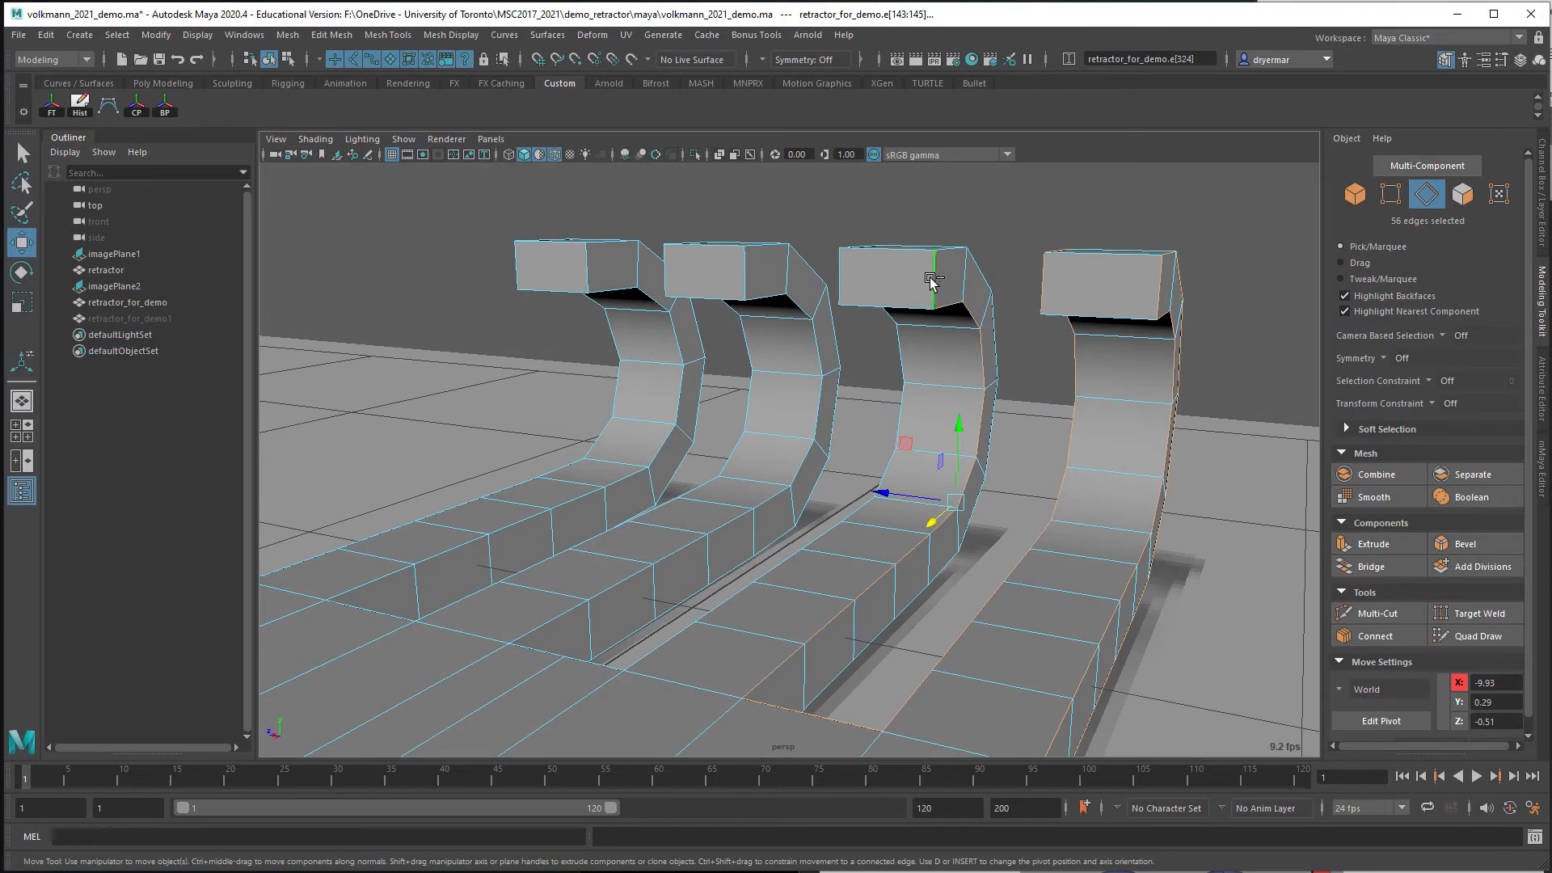
Add the second prong's remaining side edges and the edges at the closed end of the middle gap to the selection
left_click_drag(956, 267, 840, 603, "alt")
key("q")
left_click(667, 504, "shift")
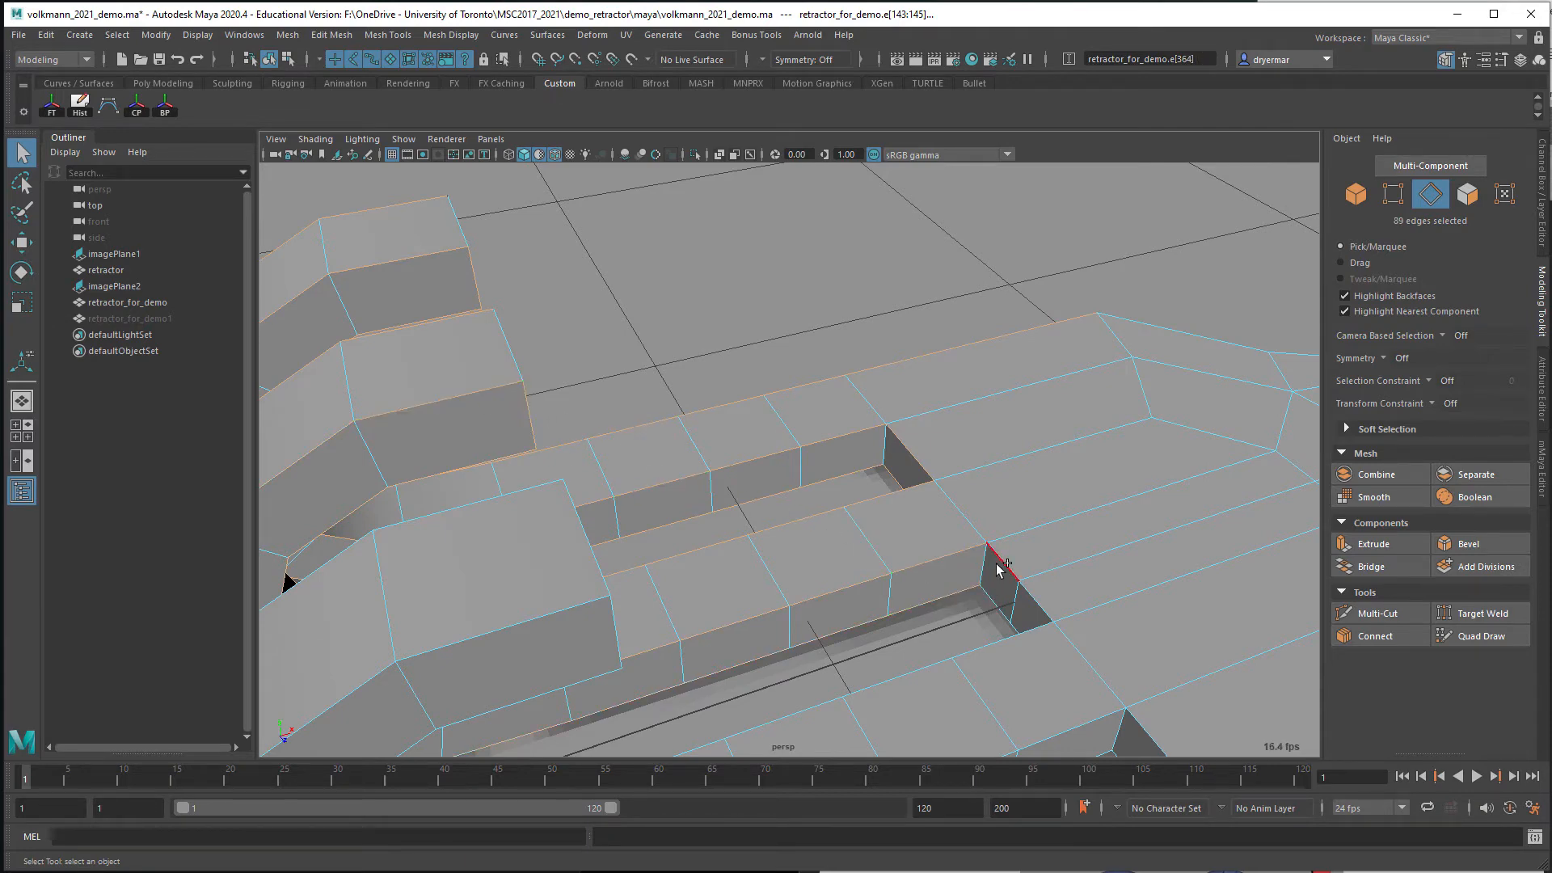
left_click(1018, 586, "shift")
left_click_drag(1018, 586, 1067, 606, "alt")
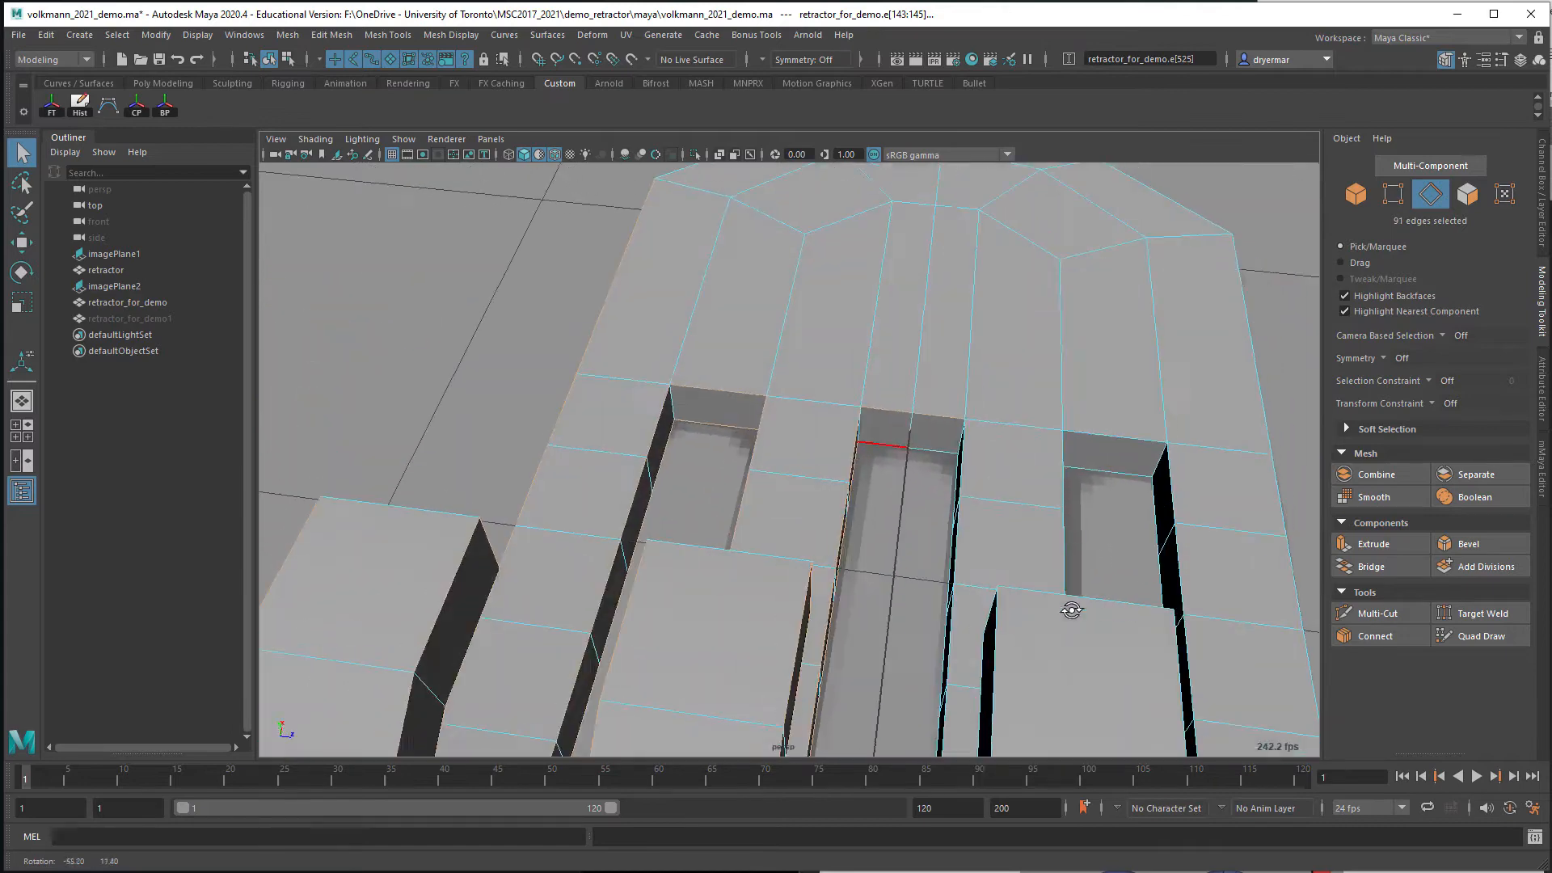
middle_click_drag(962, 528, 953, 735, "alt")
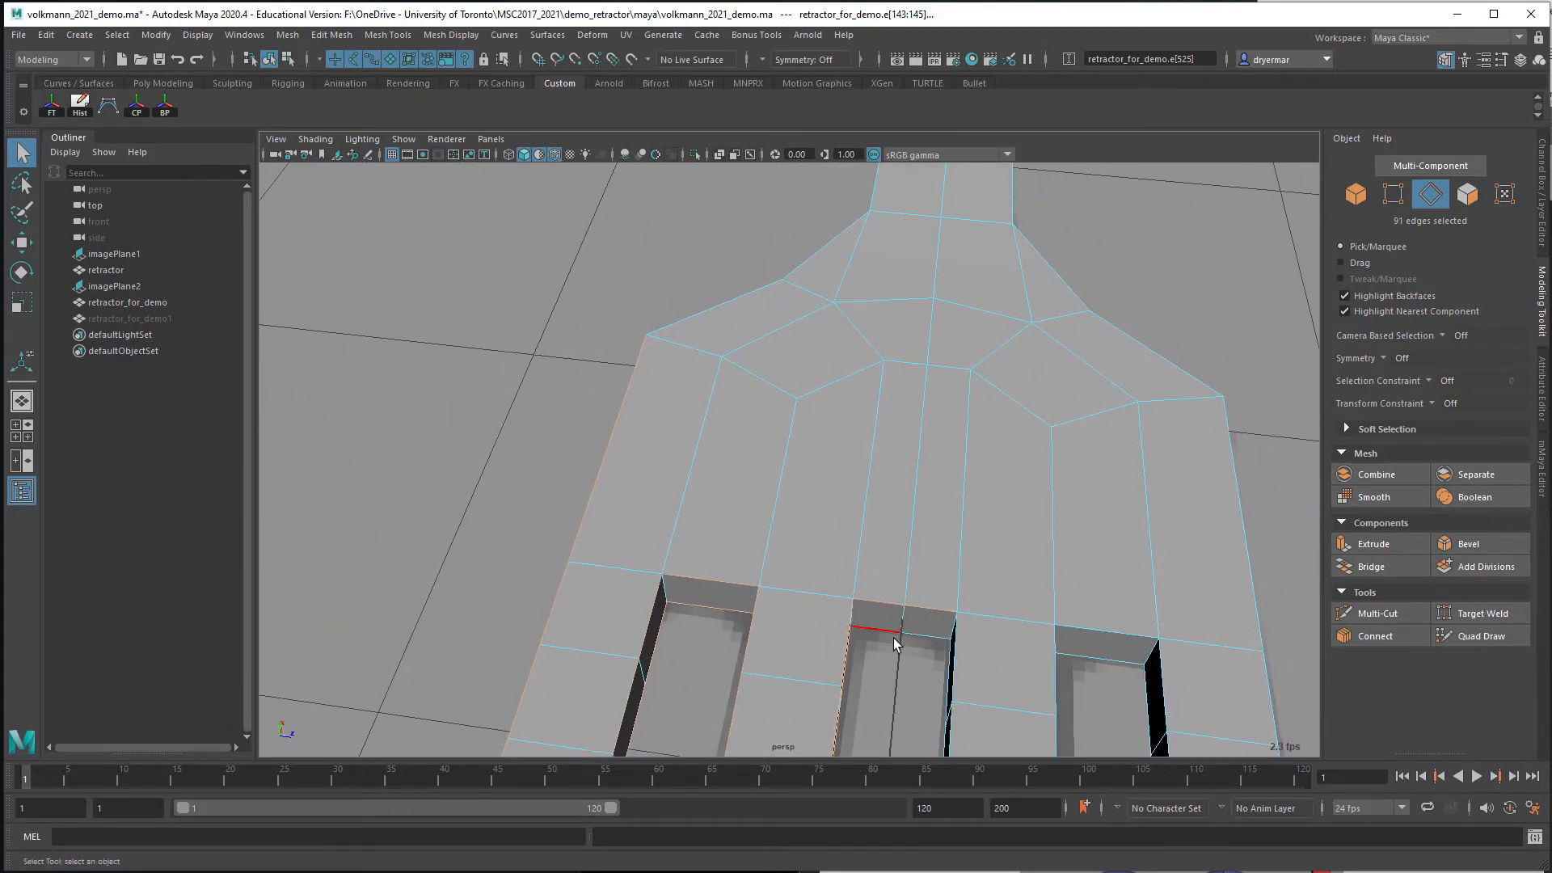
double_click(937, 637, "shift")
Add the remaining prongs' inner side edges, tip edges and the closed ends of the gaps between them to the selection
left_click_drag(918, 634, 1107, 539, "alt")
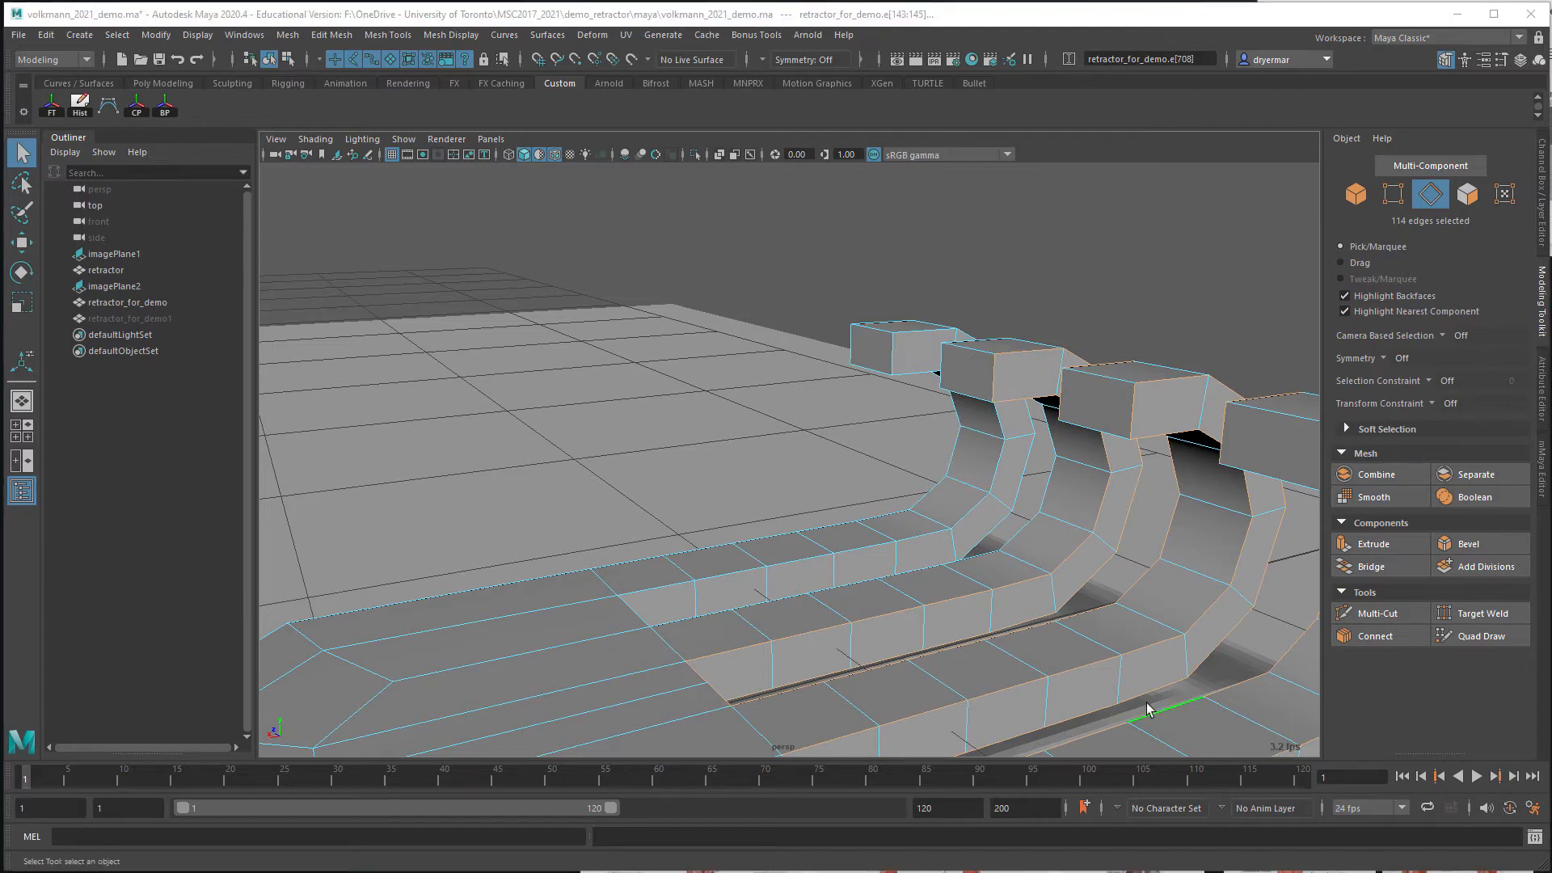
left_click_drag(986, 623, 784, 523, "alt")
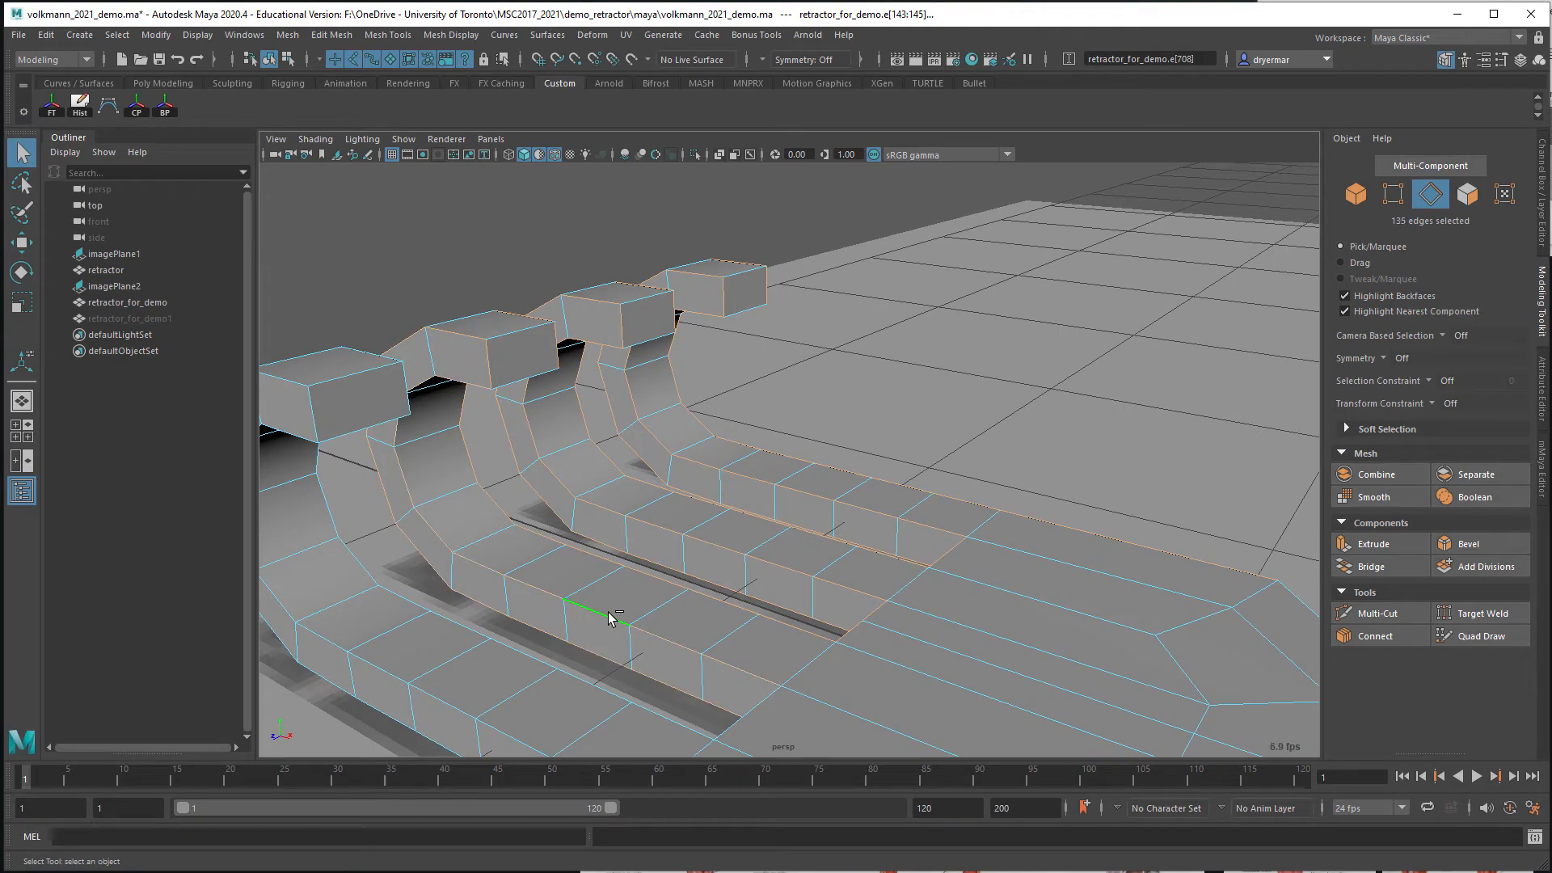
left_click_drag(626, 622, 1171, 450, "alt")
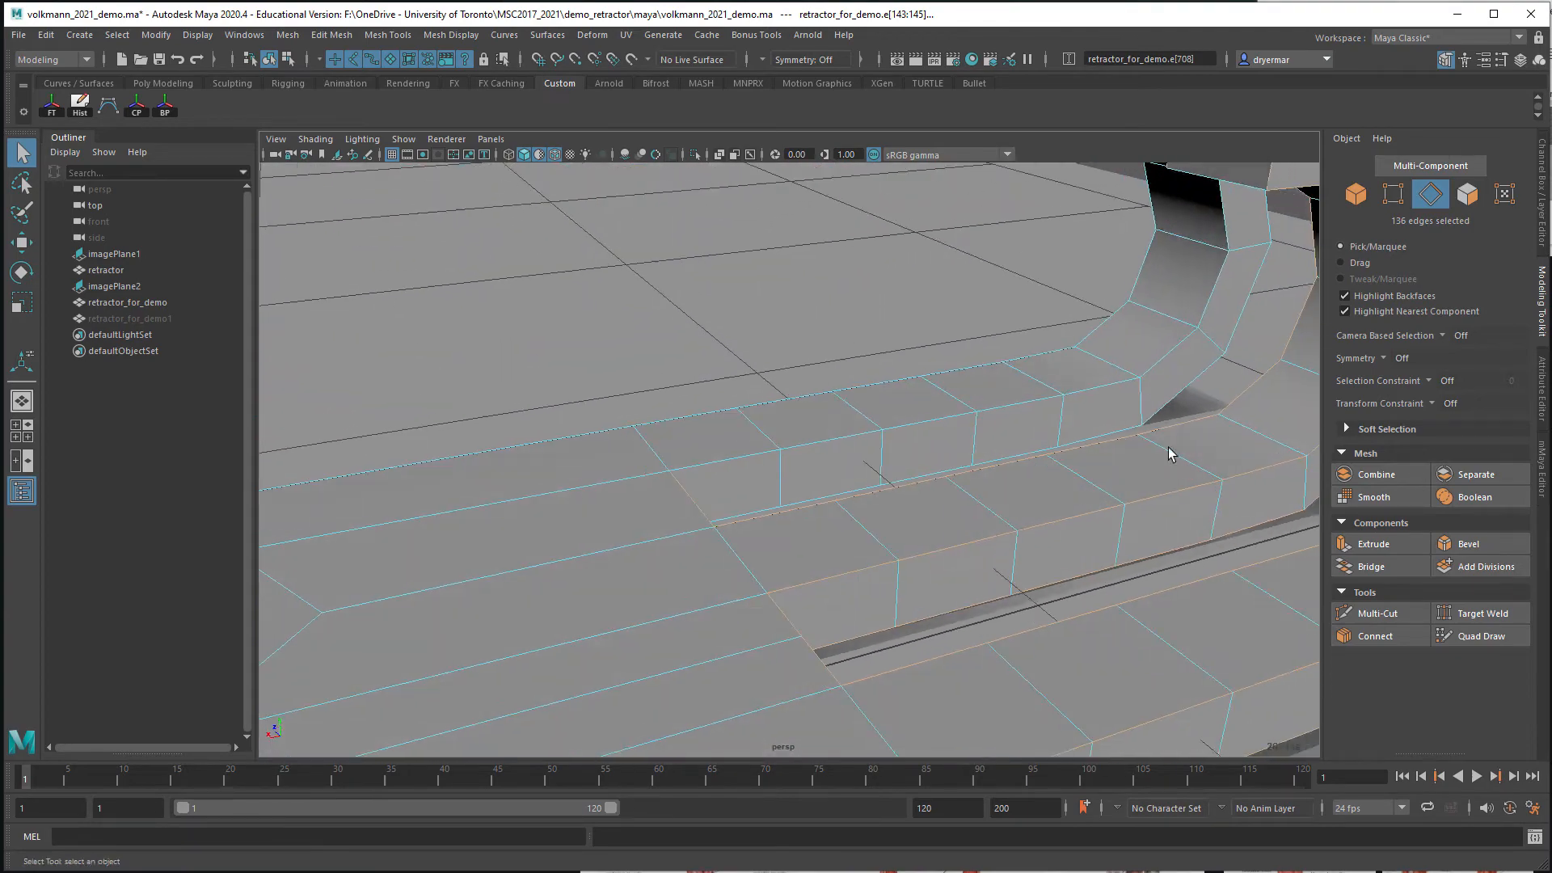
left_click_drag(760, 458, 826, 519, "alt")
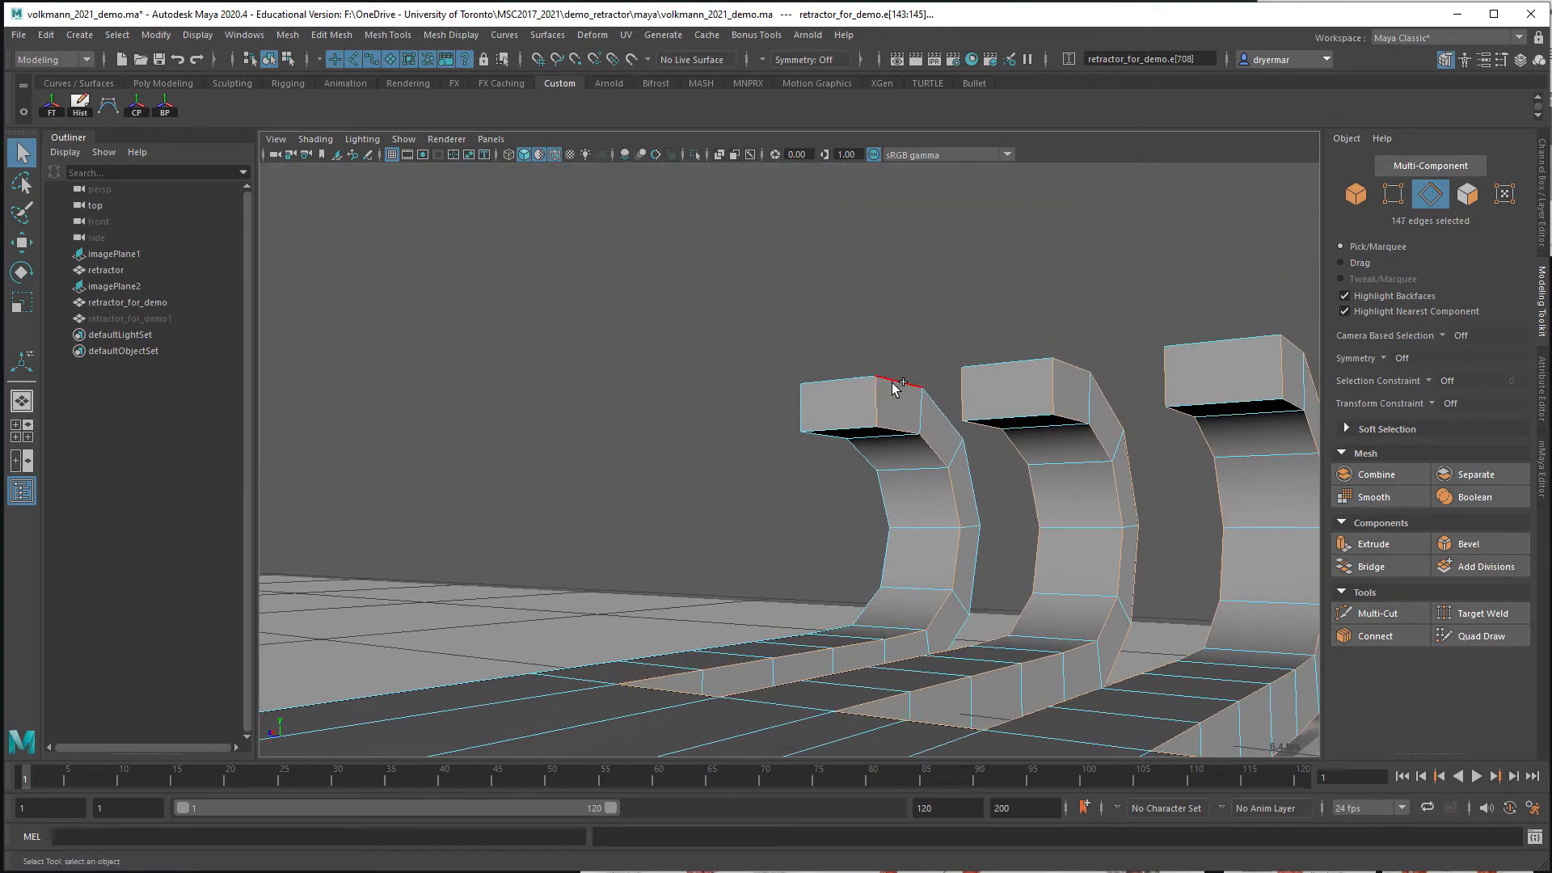
left_click_drag(894, 388, 1064, 471, "alt")
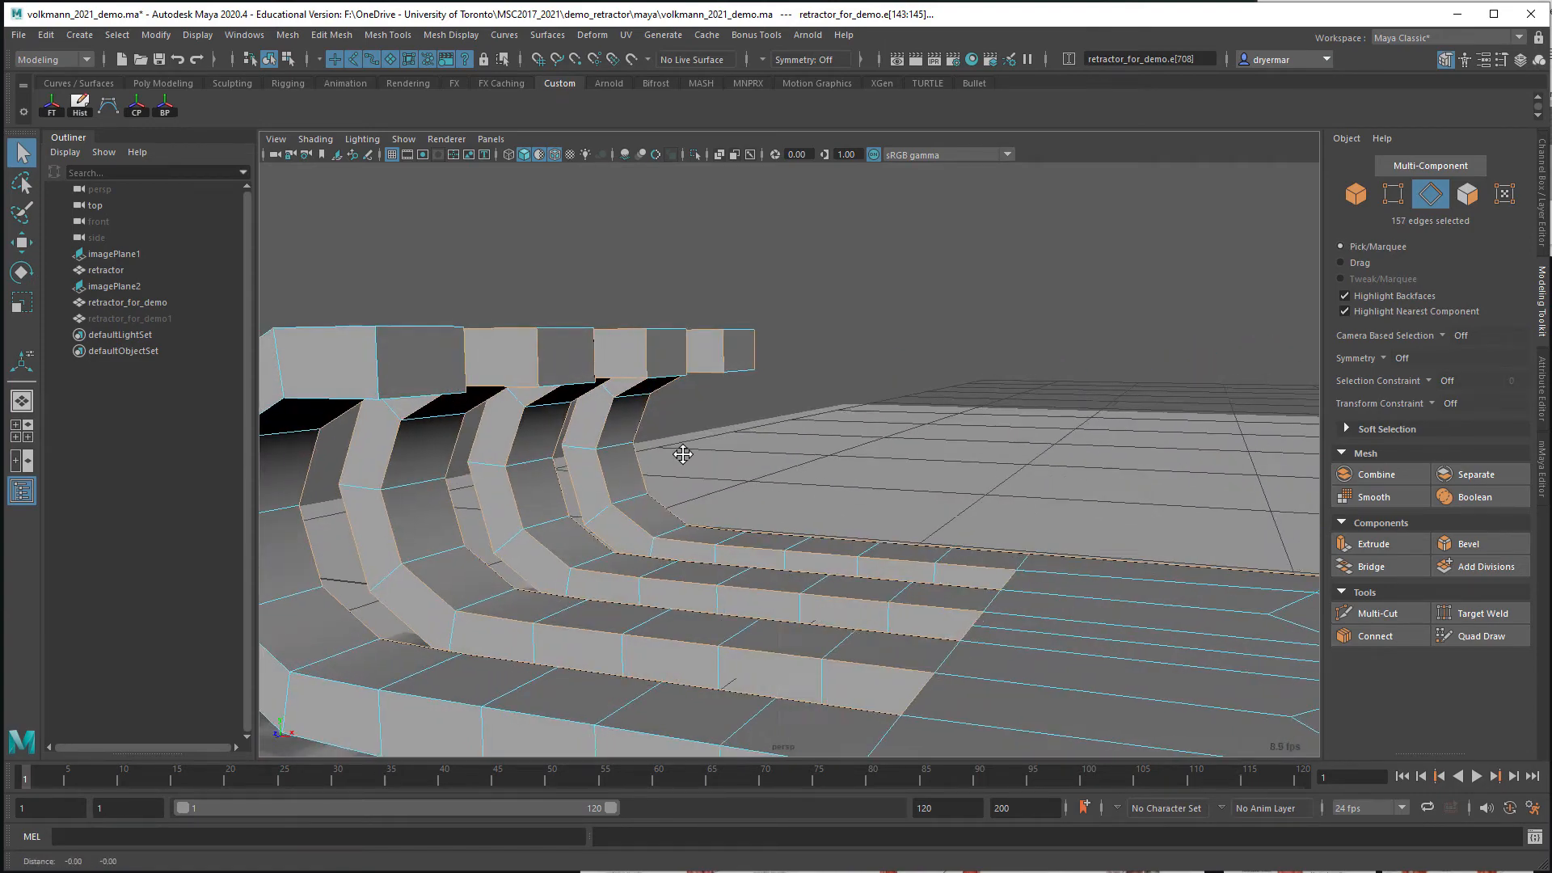
left_click_drag(682, 453, 848, 383, "alt")
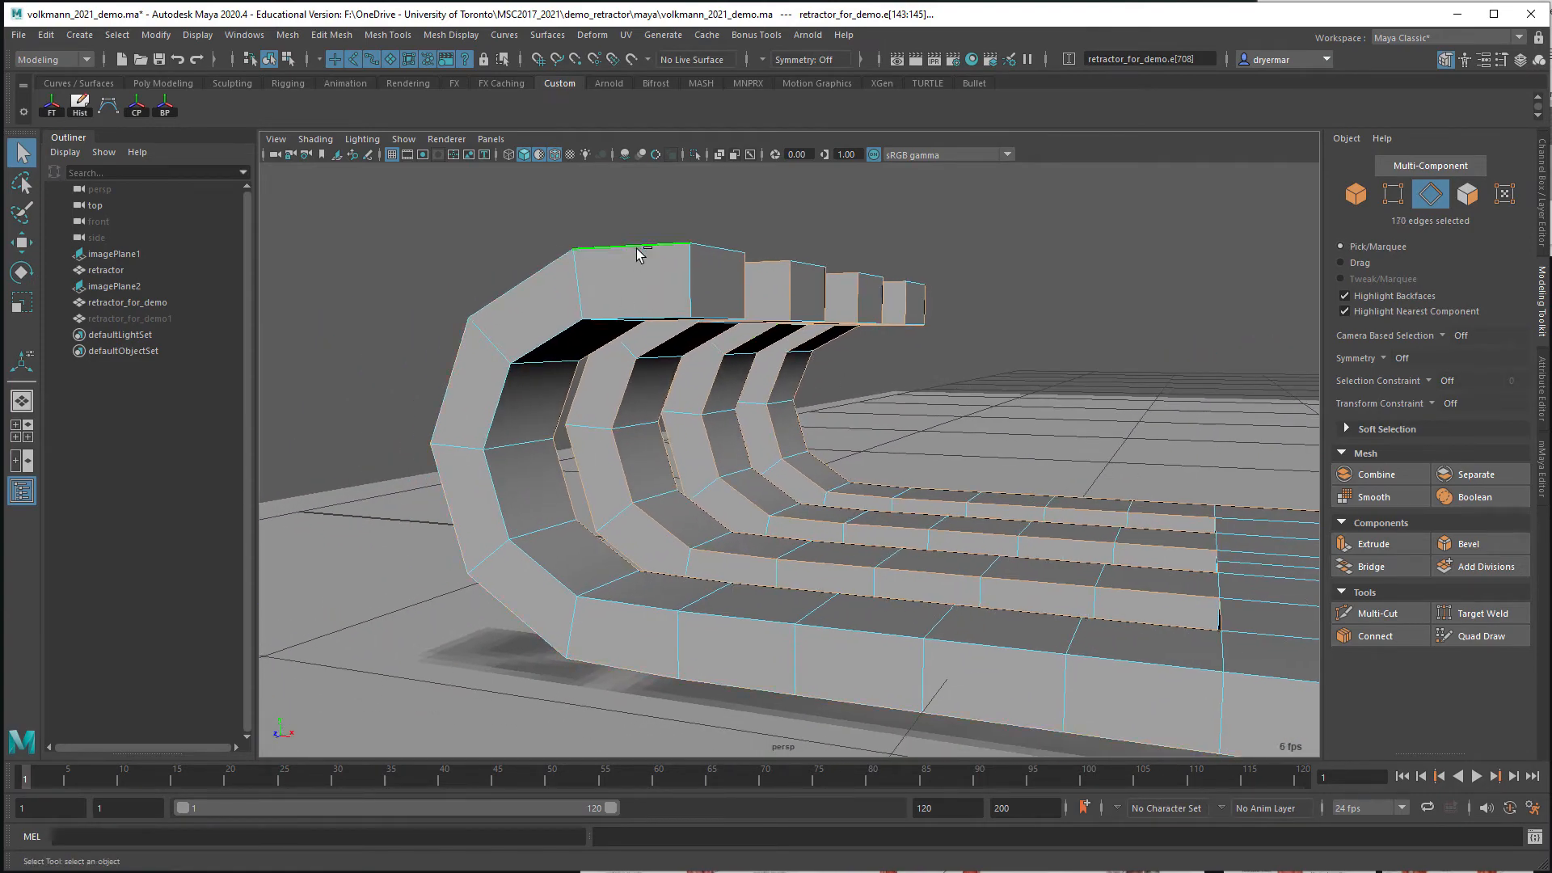
Add the last outermost prong's upper and lower outer edges and the adjoining fork-head corner edge to the selection
middle_click_drag(1015, 493, 842, 450, "alt")
right_click_drag(841, 450, 634, 409, "alt")
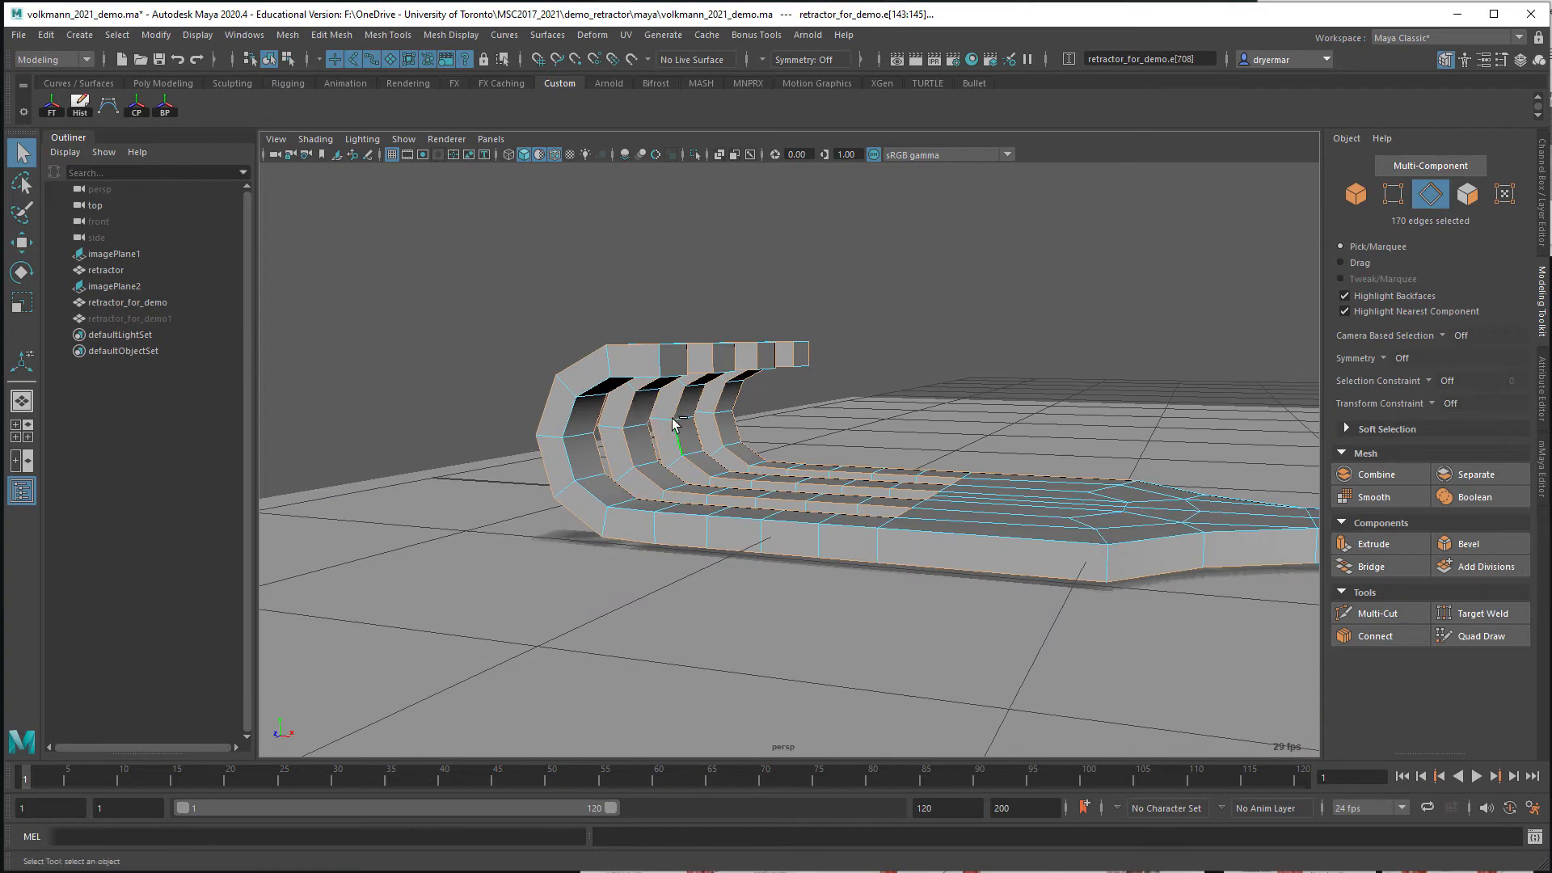
key("ctrl+z")
left_click_drag(676, 423, 639, 461, "alt")
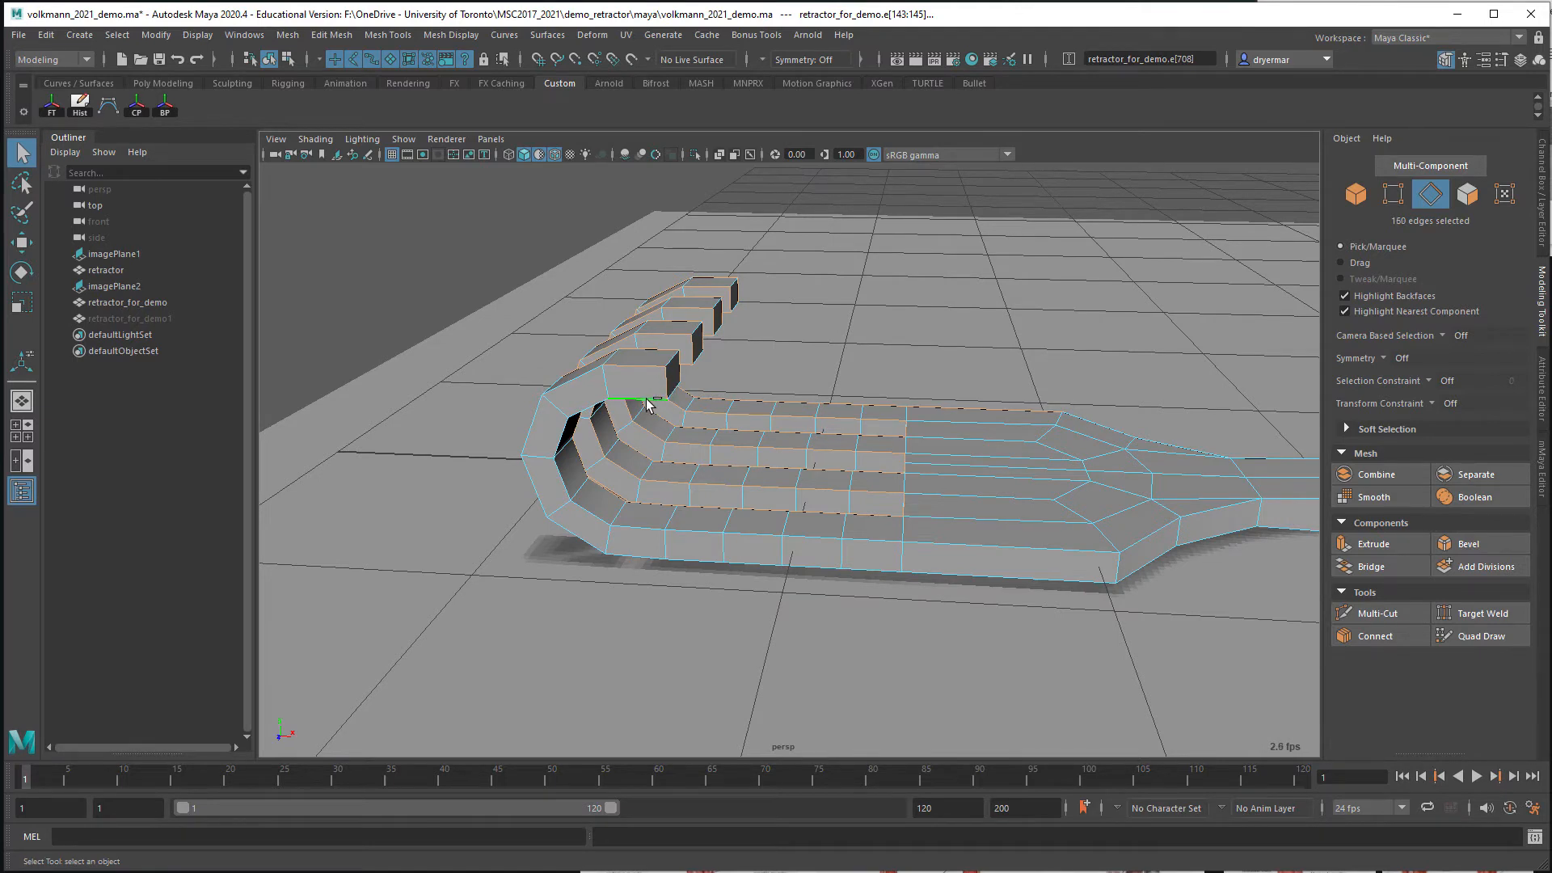
left_click(1118, 566, "shift")
left_click(1094, 580, "shift")
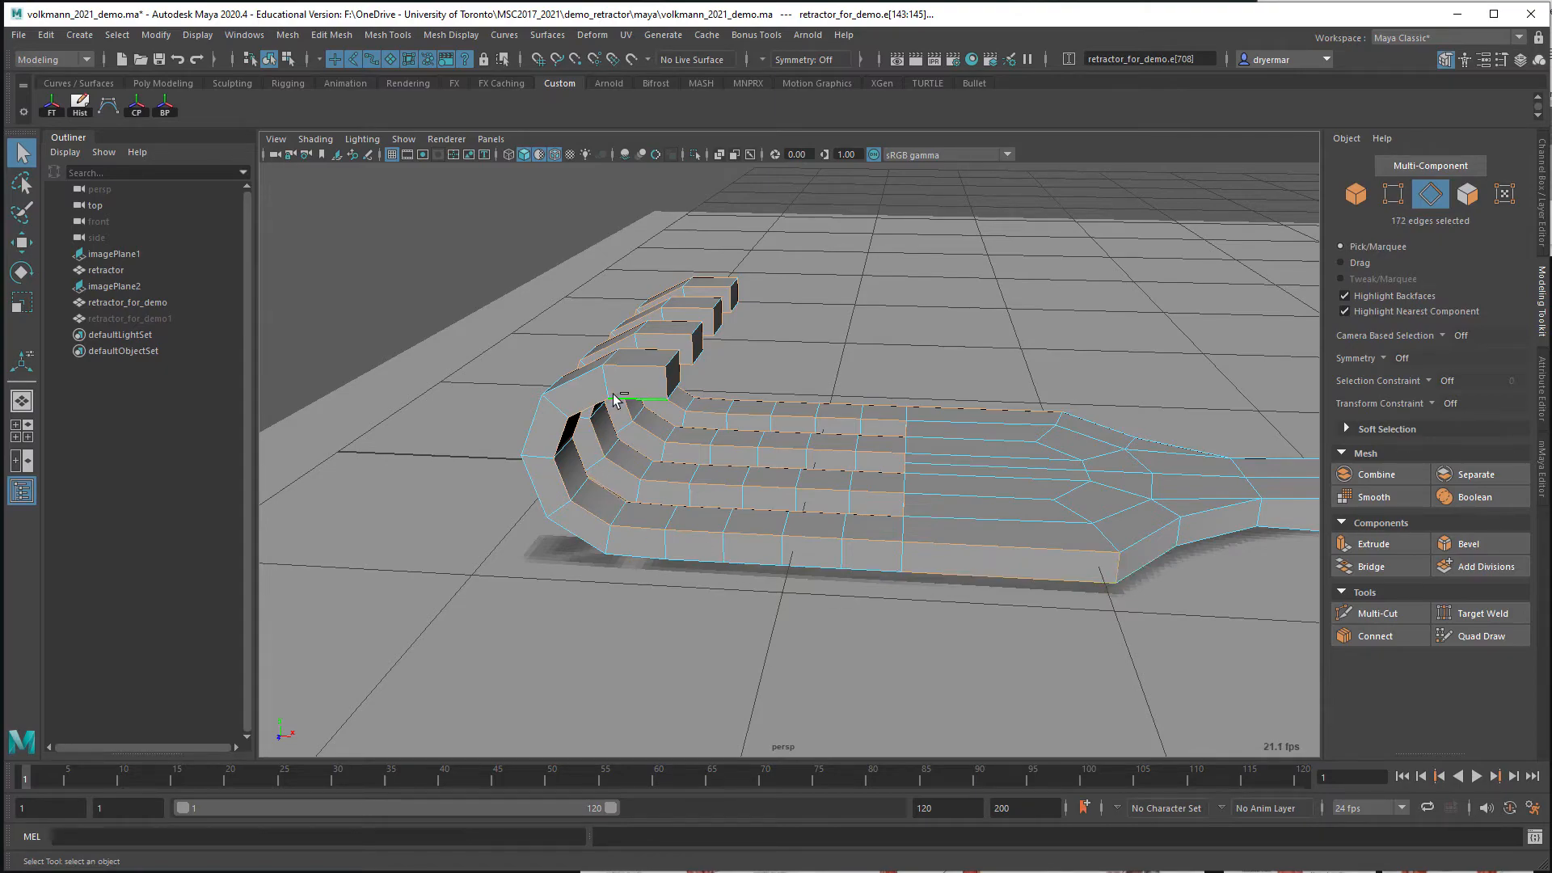
left_click_drag(647, 450, 487, 725, "alt")
left_click_drag(733, 551, 932, 575, "alt")
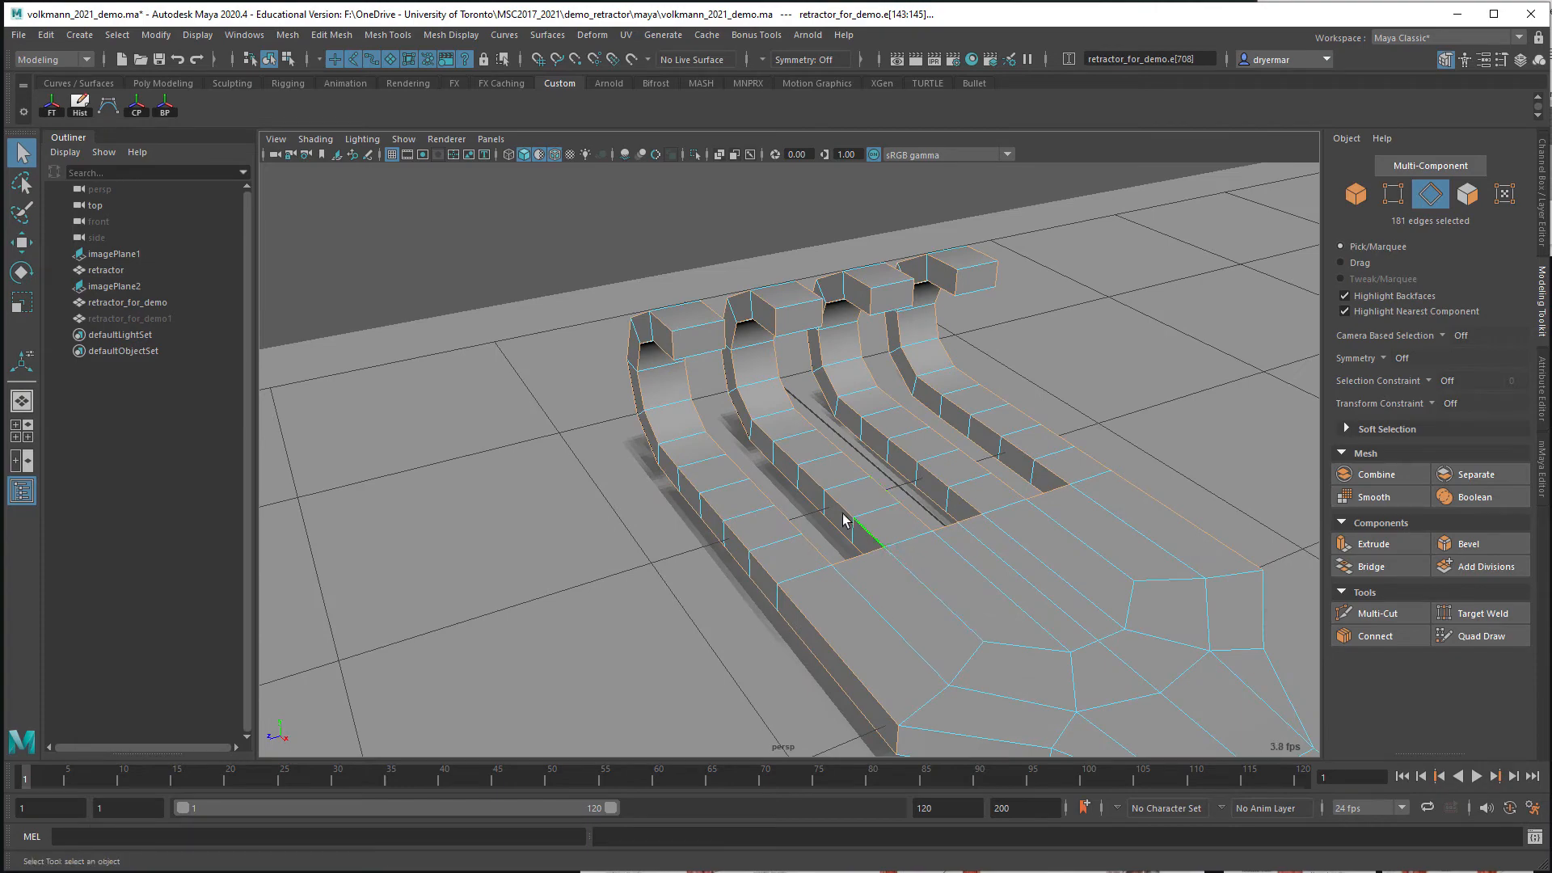
left_click_drag(686, 408, 825, 427, "alt")
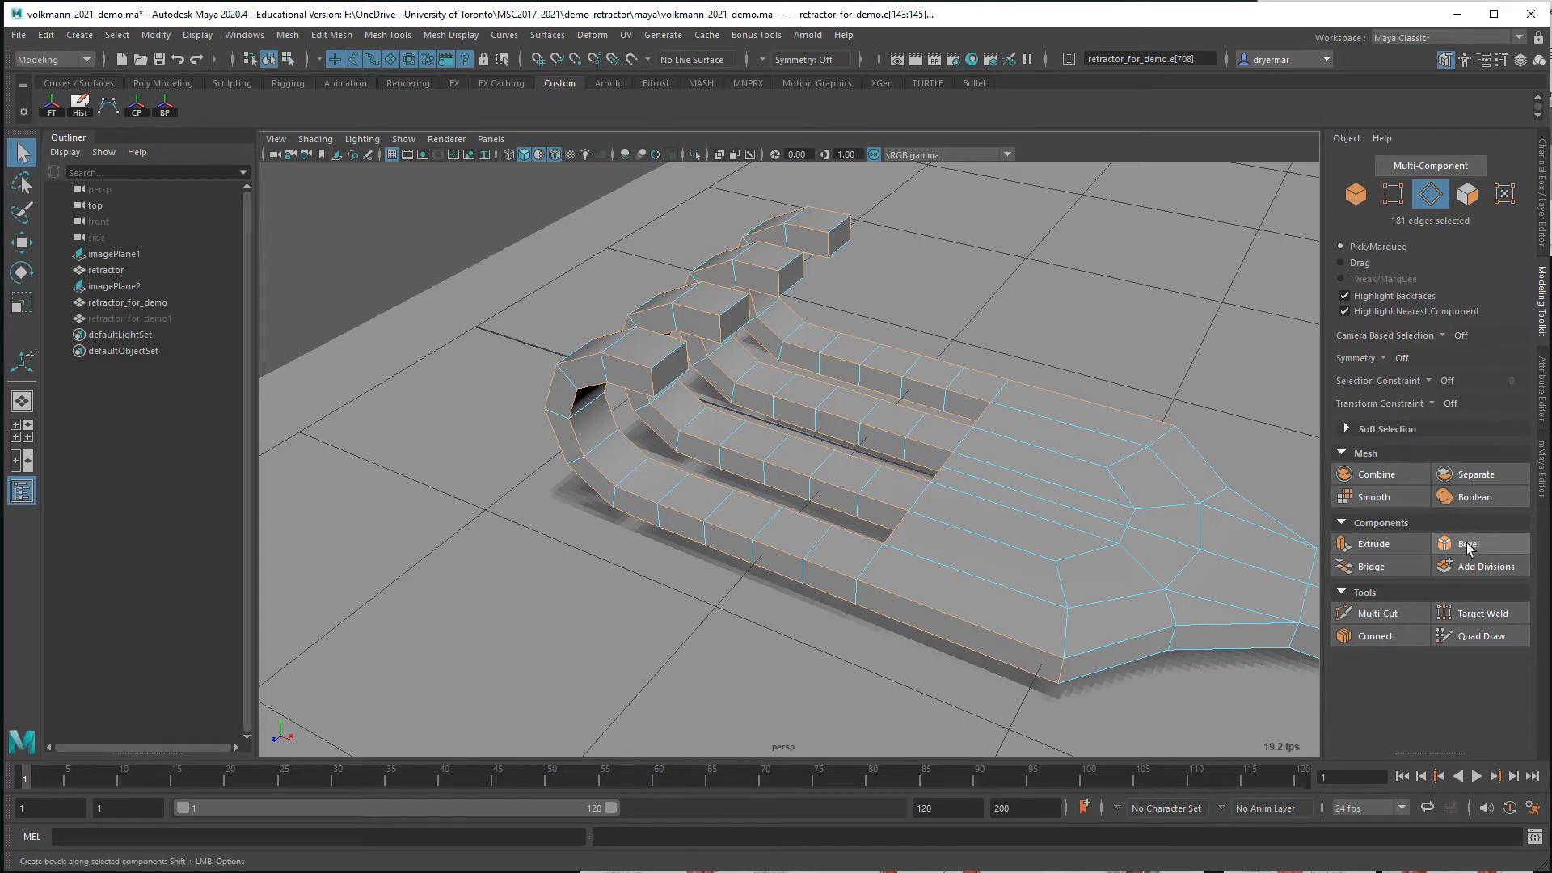
Save the scene and bevel the selected hard edges with a fraction of 0.2 and 2 segments
key("ctrl+s")
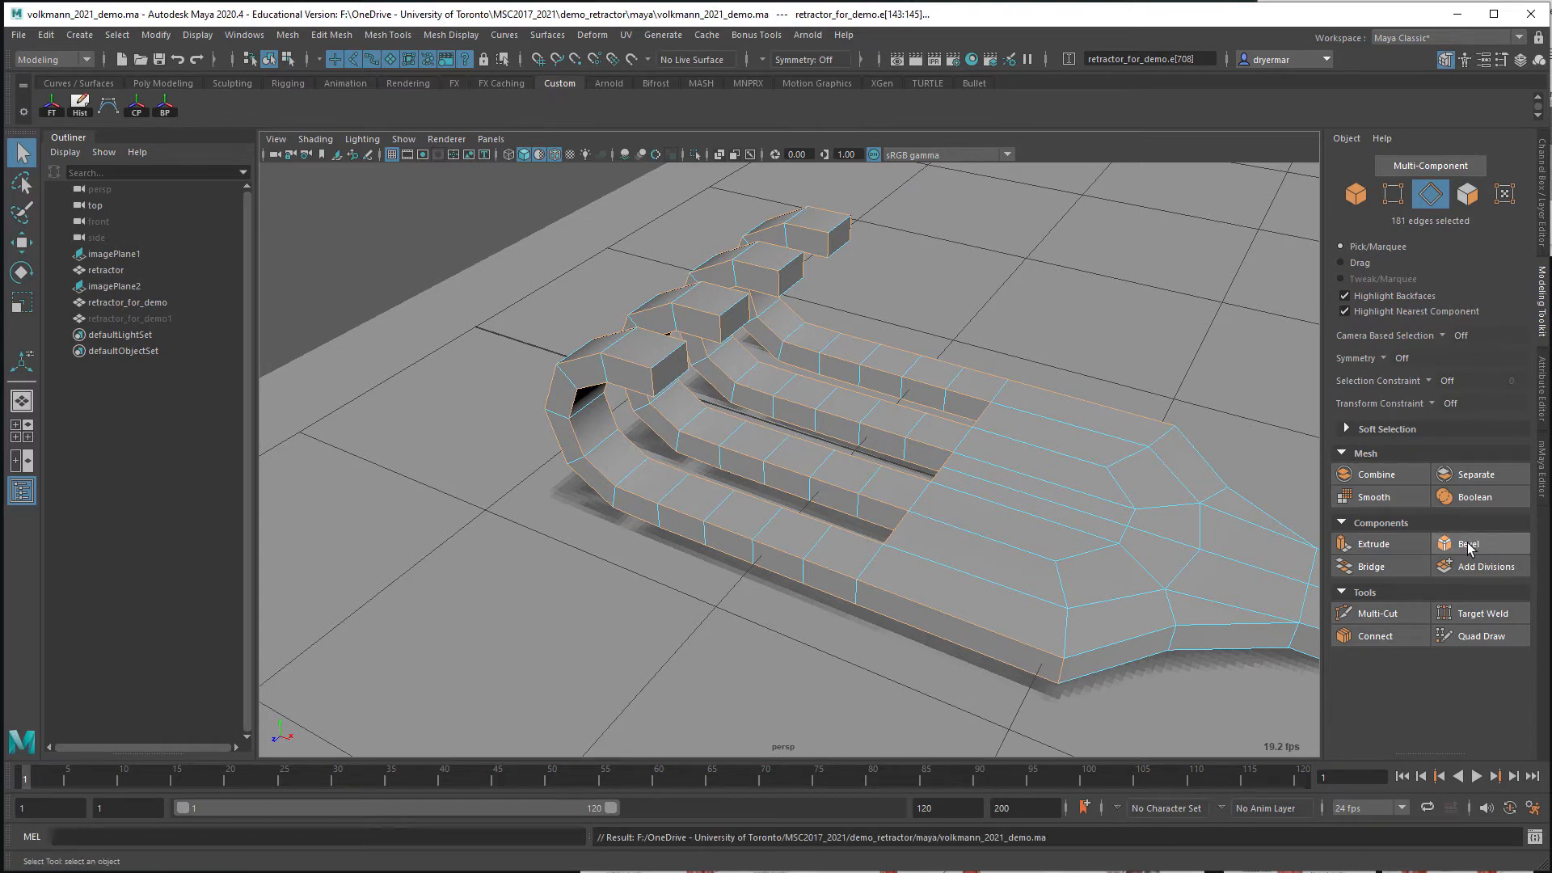
left_click(1474, 548)
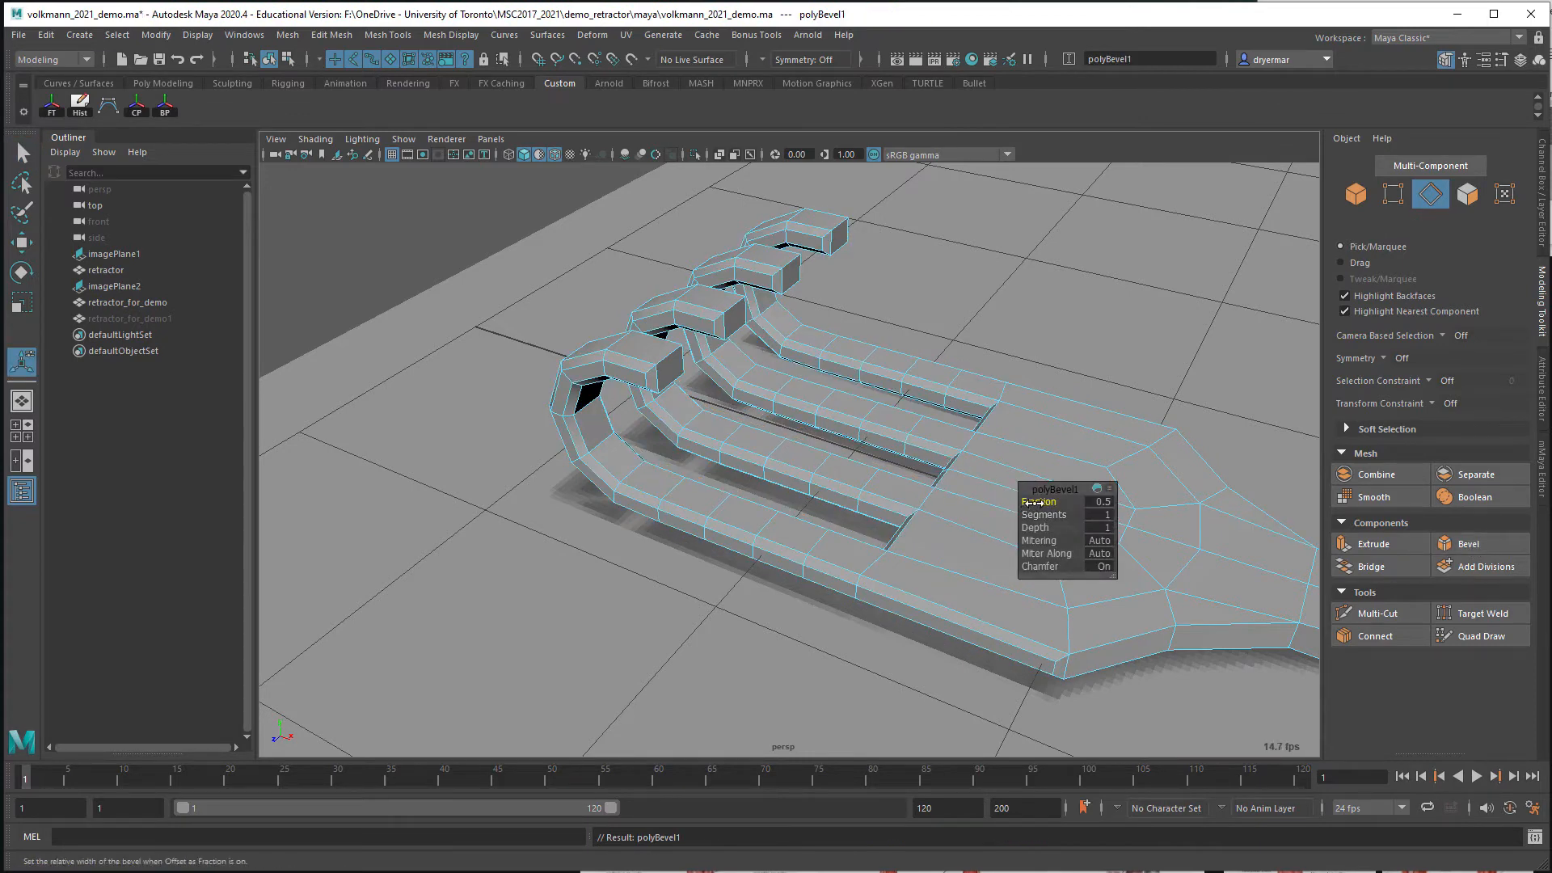
left_click_drag(1030, 509, 1033, 502)
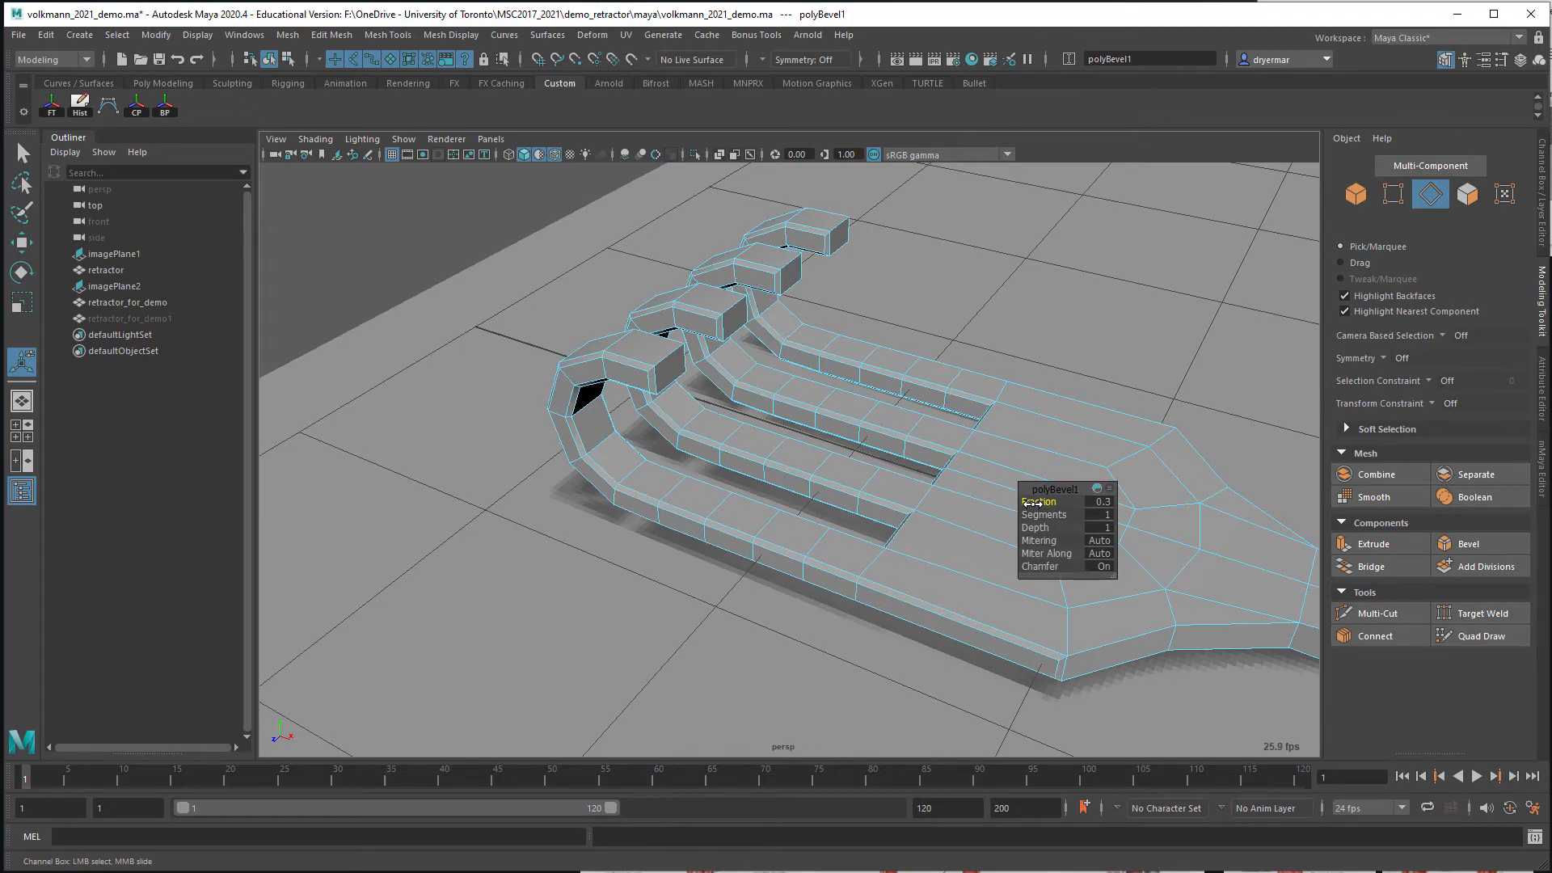
left_click_drag(712, 406, 744, 391, "alt")
right_click_drag(745, 392, 975, 426, "alt")
left_click_drag(1042, 502, 1048, 515)
left_click_drag(929, 461, 696, 443, "alt")
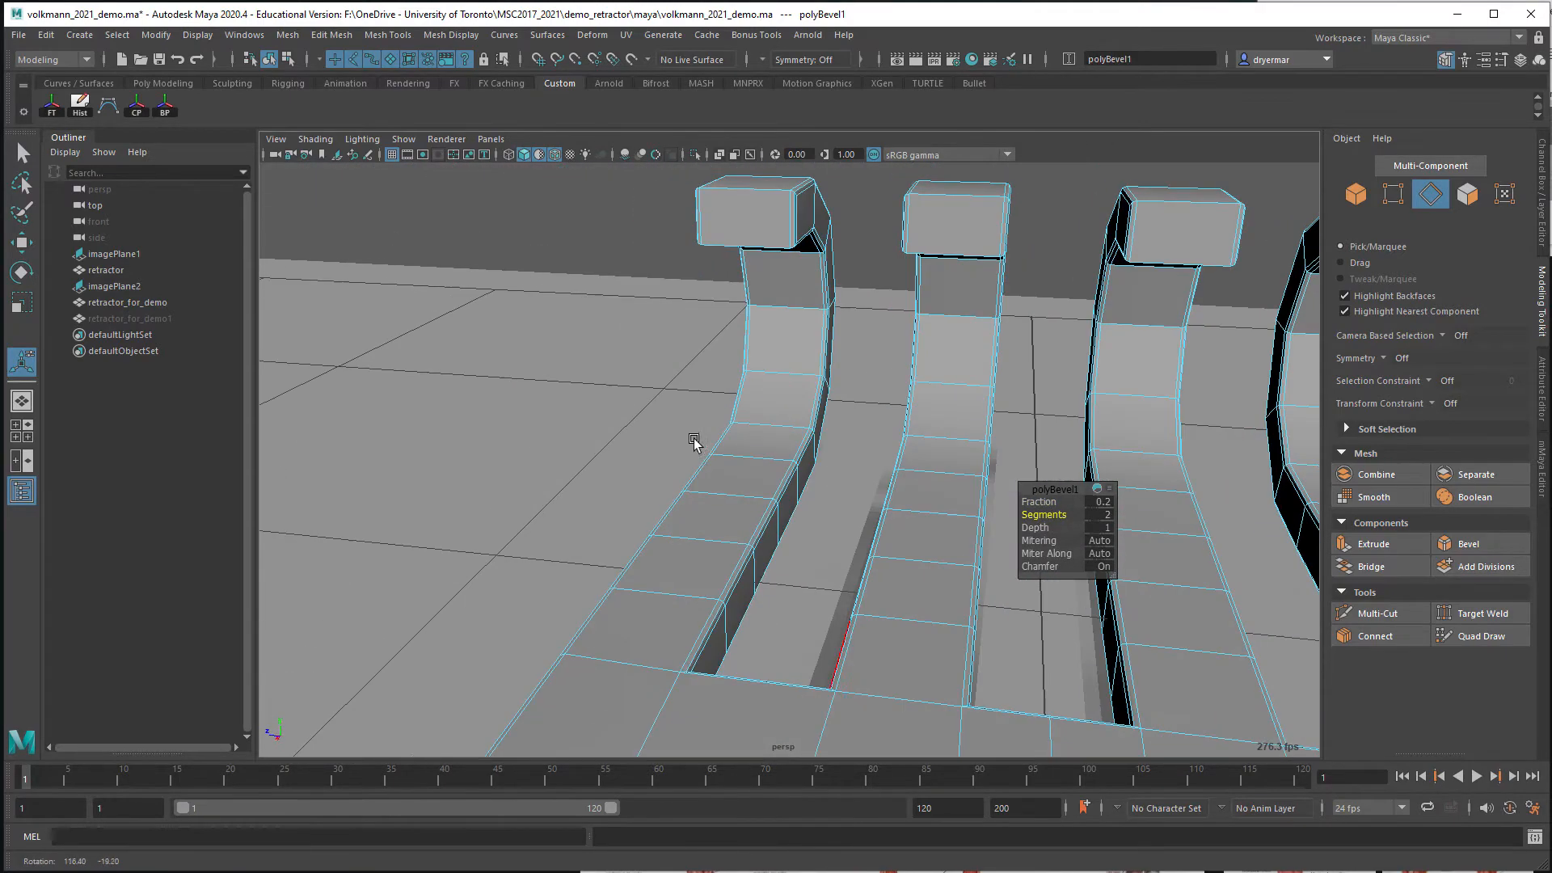
Examine the bevelled prongs, gap ends and fork head from several sides in smooth mesh preview
right_click_drag(881, 442, 767, 441, "alt")
left_click_drag(767, 440, 838, 439, "alt")
right_click_drag(838, 441, 920, 439)
left_click_drag(872, 472, 1025, 589, "alt")
key("3")
right_click_drag(1026, 590, 754, 512, "alt")
left_click_drag(754, 513, 1056, 492, "alt")
left_click_drag(886, 470, 855, 485, "alt")
right_click_drag(855, 485, 1050, 461, "alt")
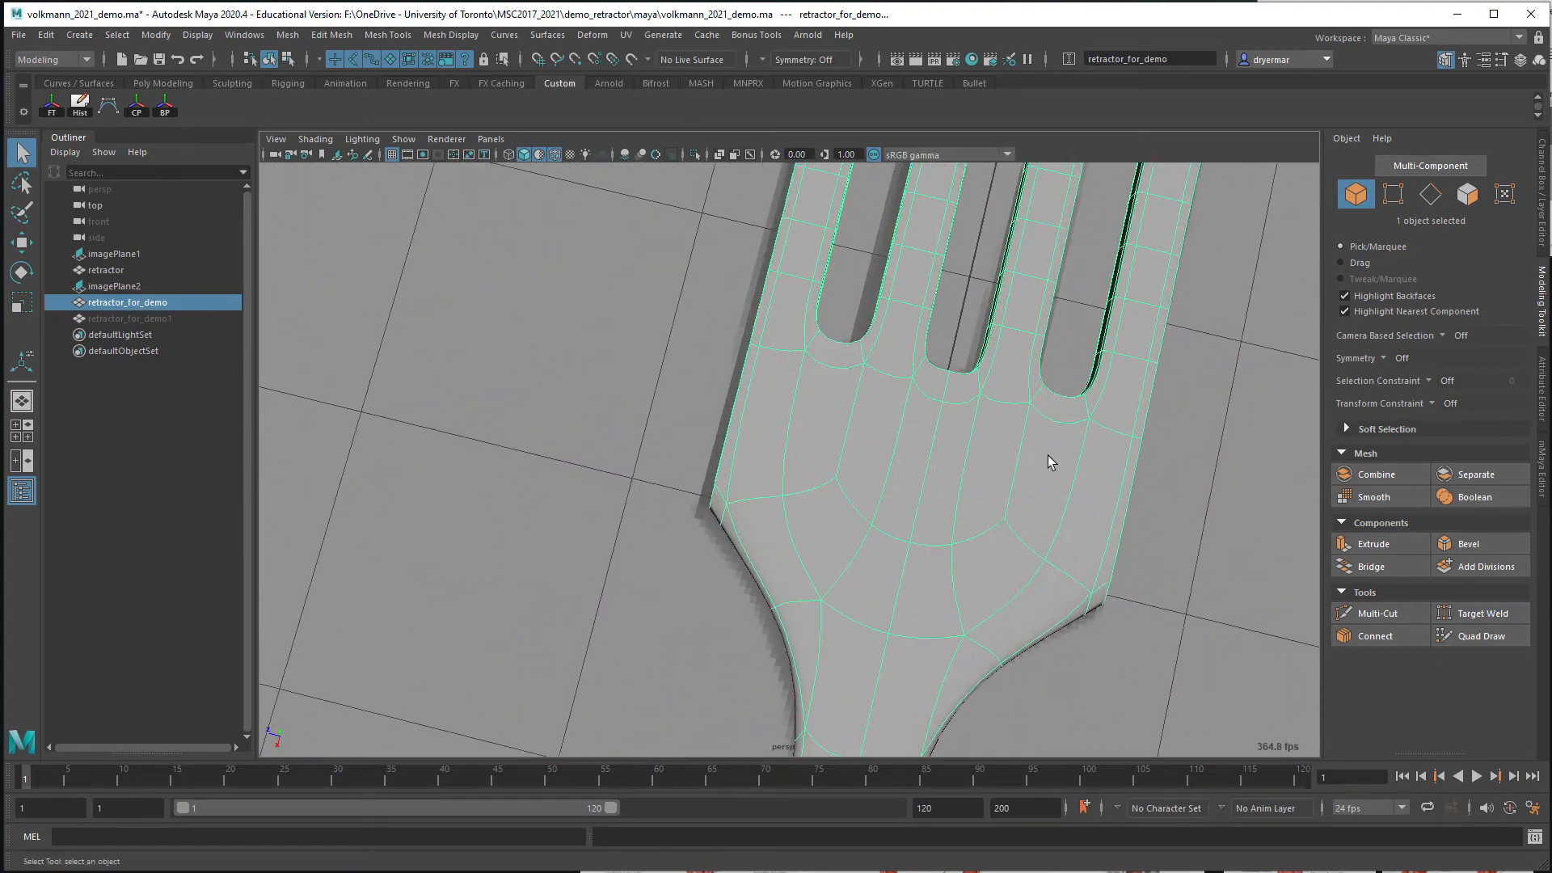
middle_click_drag(985, 438, 883, 661, "alt")
left_click_drag(880, 301, 892, 339, "alt")
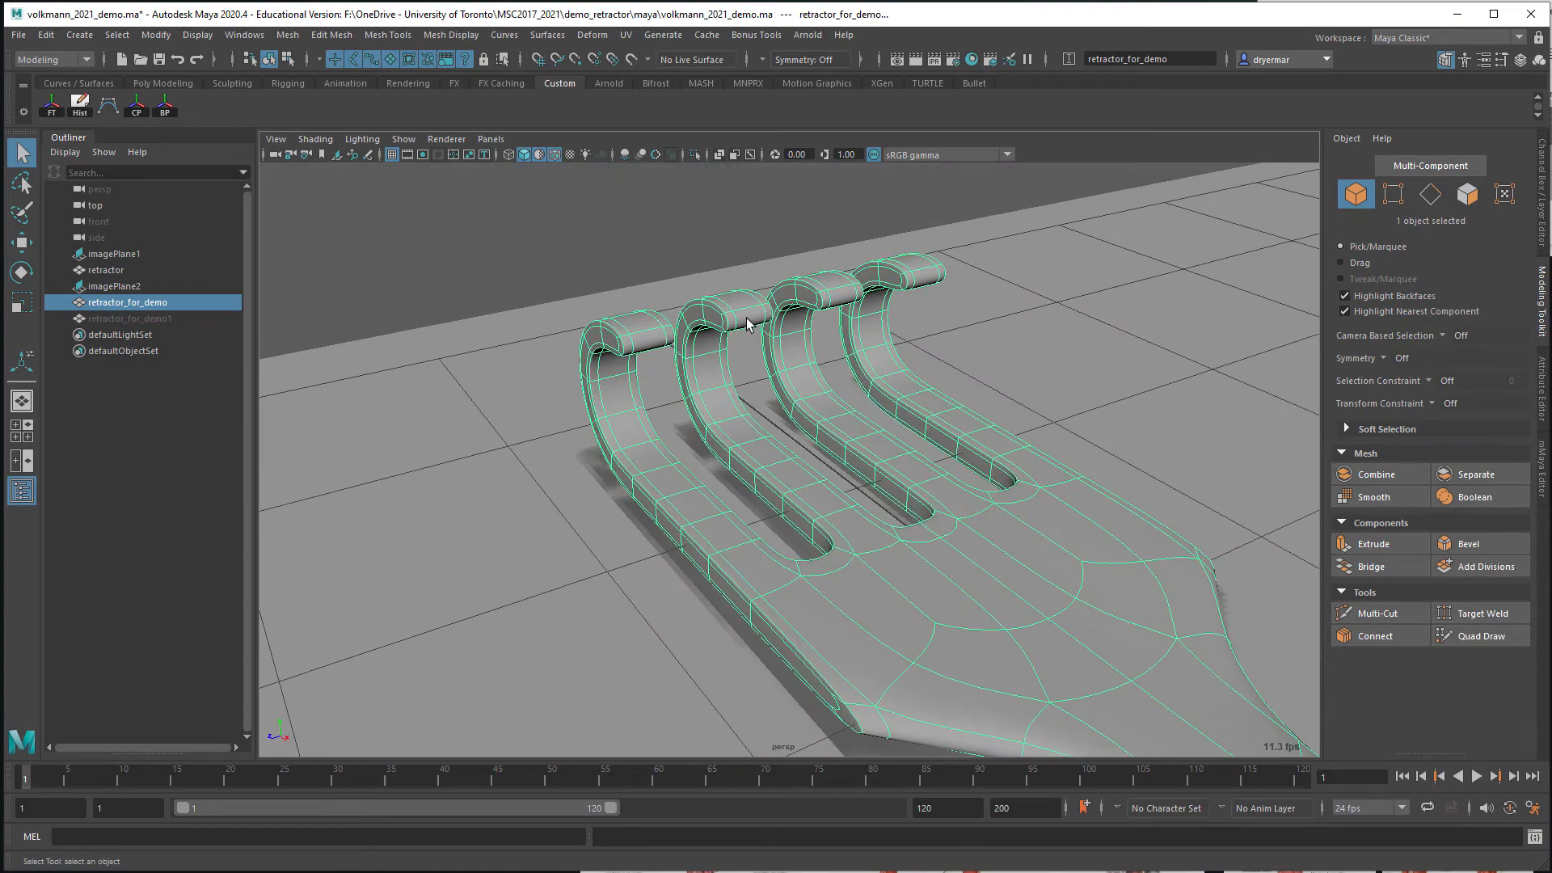
left_click_drag(759, 373, 798, 390, "alt")
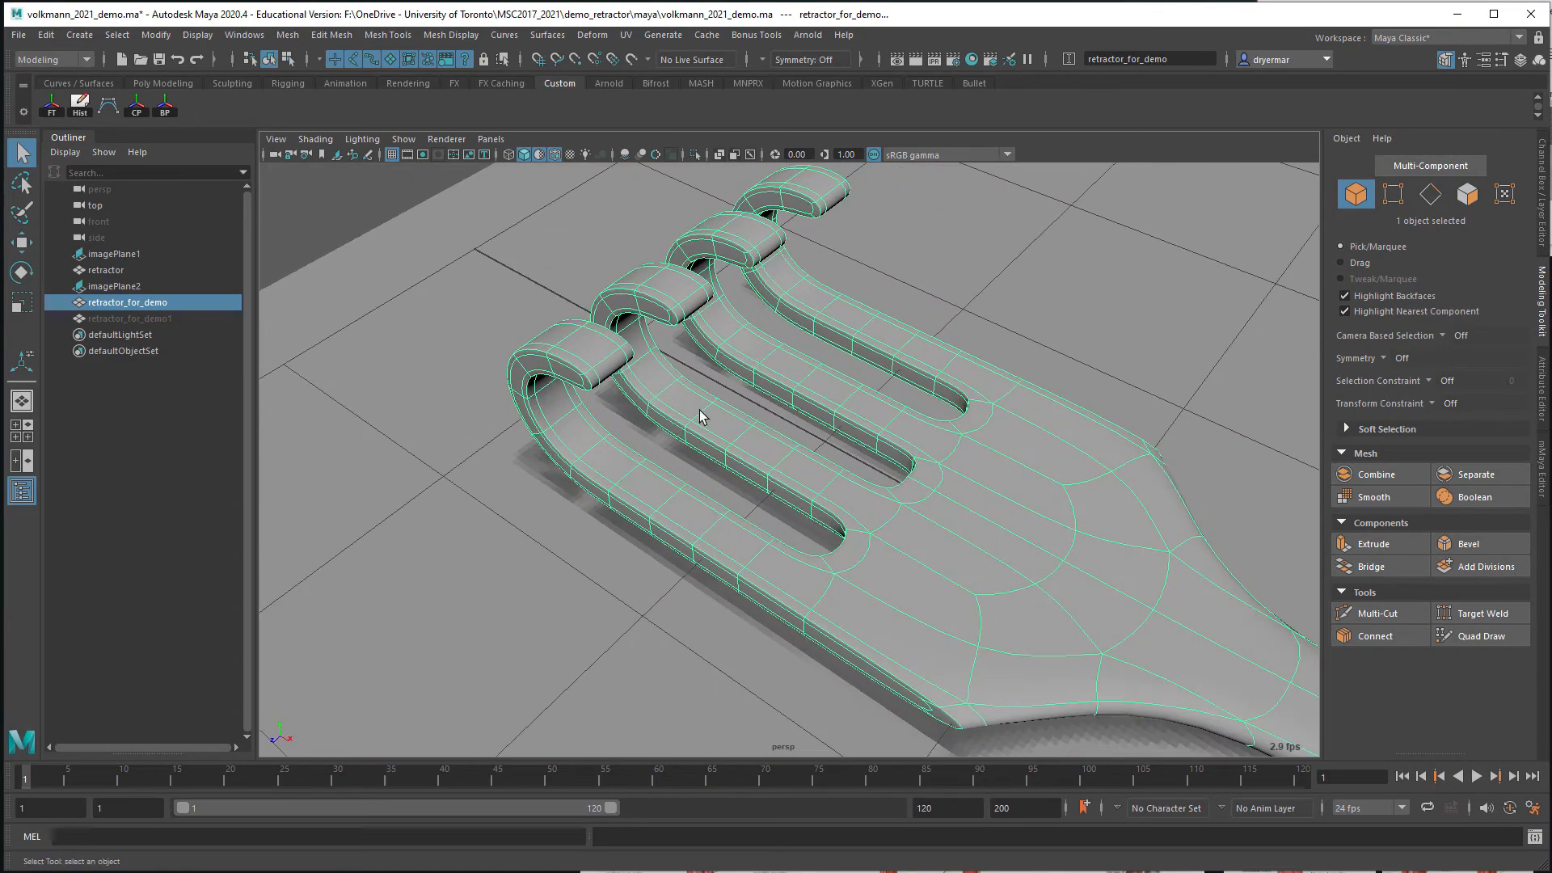
Try lengthening the prongs by moving their four tip end faces along X to -10.13
key("w")
right_click_drag(612, 368, 613, 396)
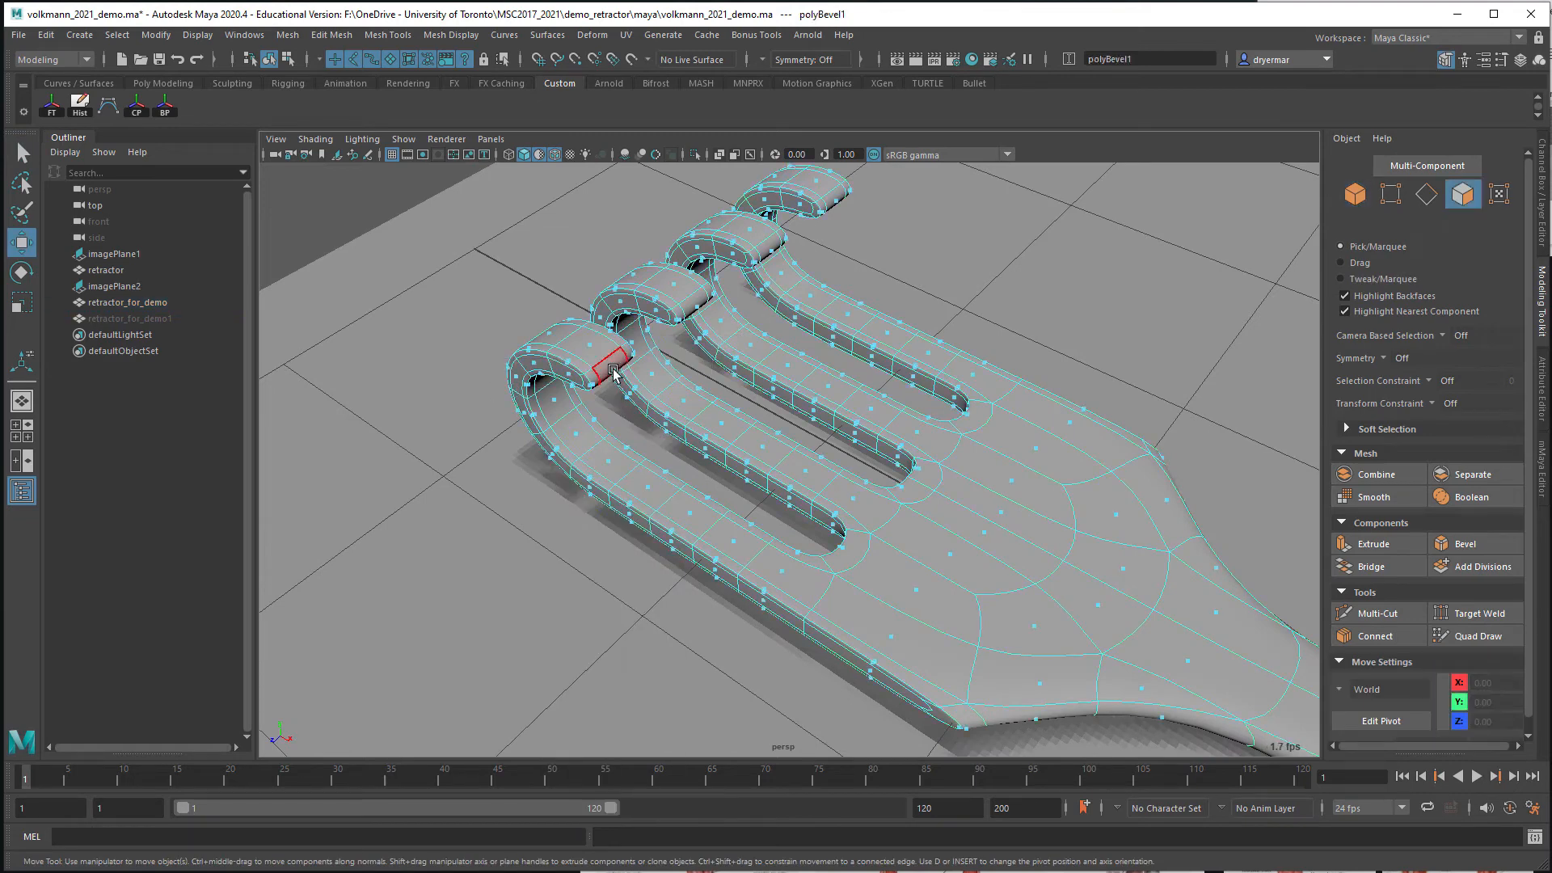
left_click(612, 369)
left_click(701, 308, "shift")
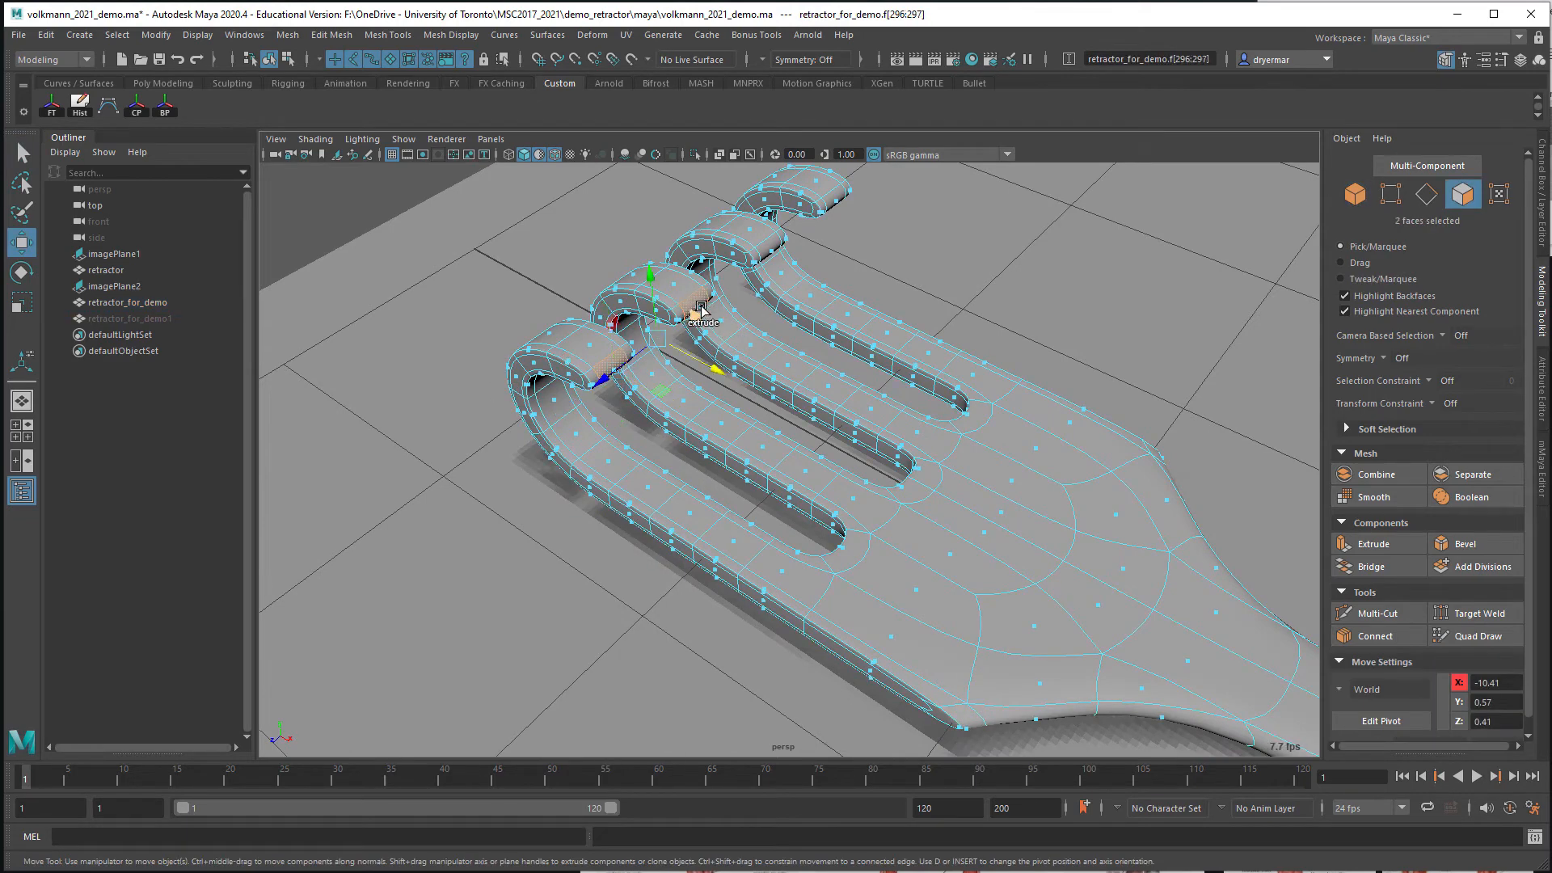
left_click(778, 253, "shift")
left_click(839, 203, "shift")
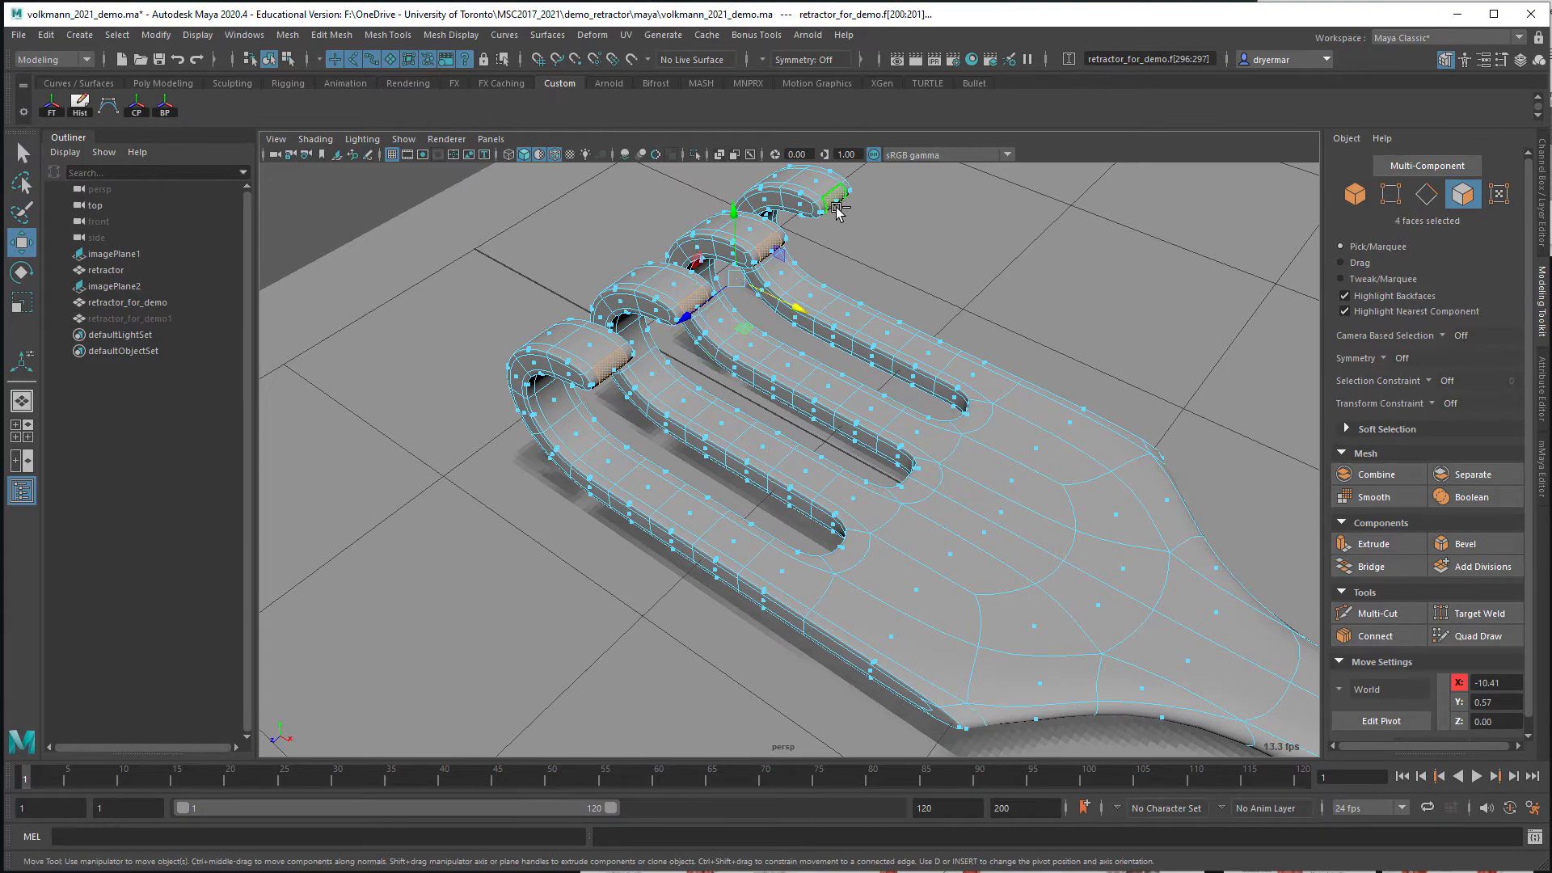
left_click_drag(797, 308, 898, 420)
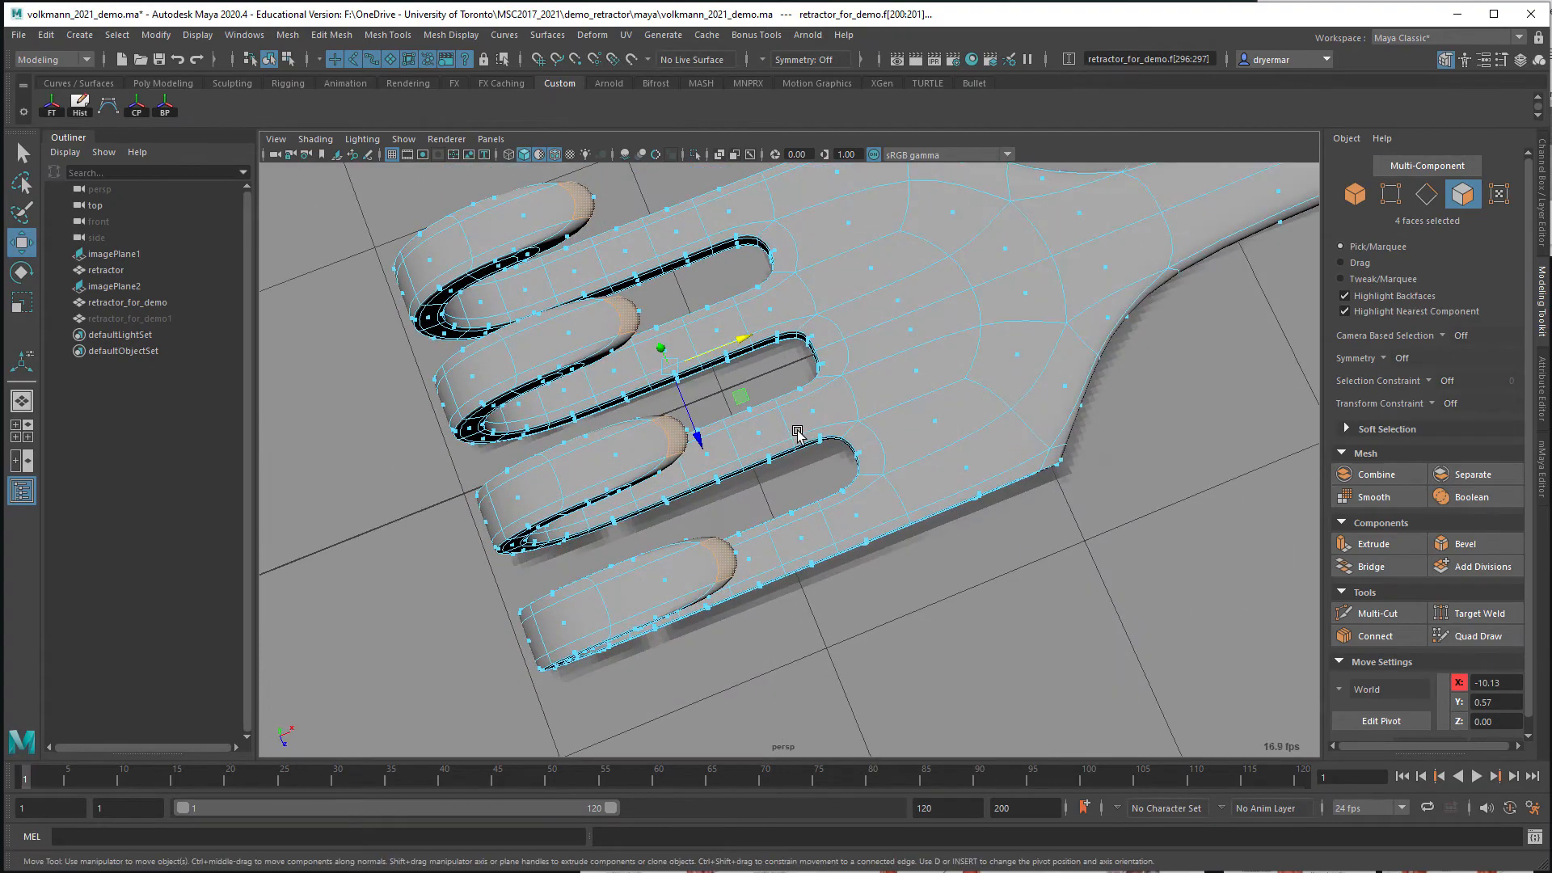
Turn off smooth preview and undo the move of the four prong-tip end faces
key("1")
left_click_drag(796, 431, 813, 378, "alt")
middle_click_drag(511, 269, 687, 367, "alt")
right_click_drag(687, 368, 1046, 455, "alt")
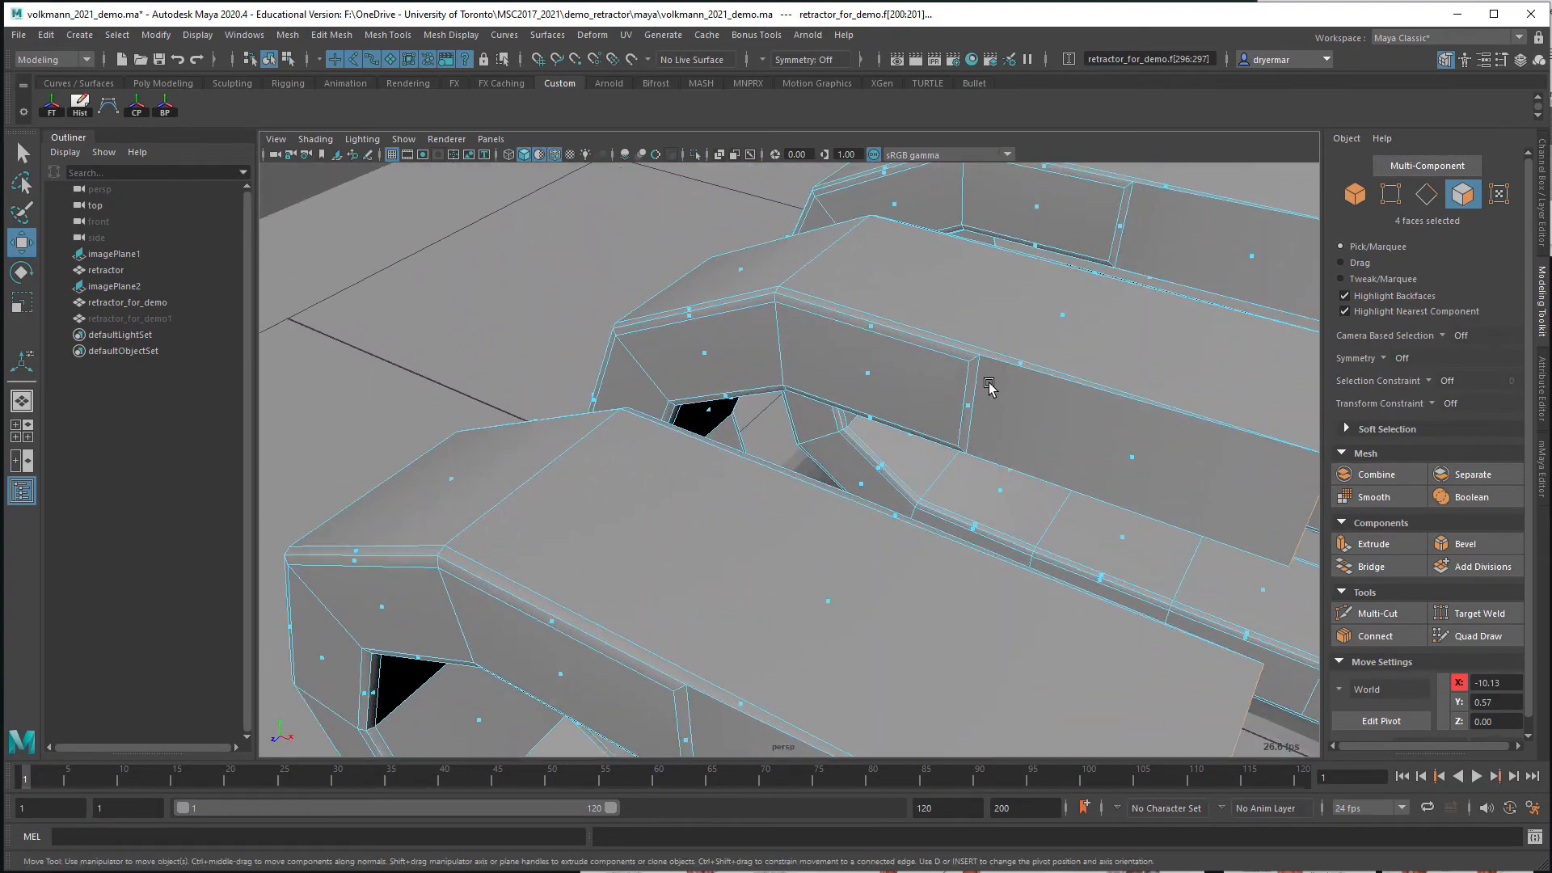
key("ctrl+z")
key("ctrl+z")
left_click_drag(1026, 409, 994, 435, "alt")
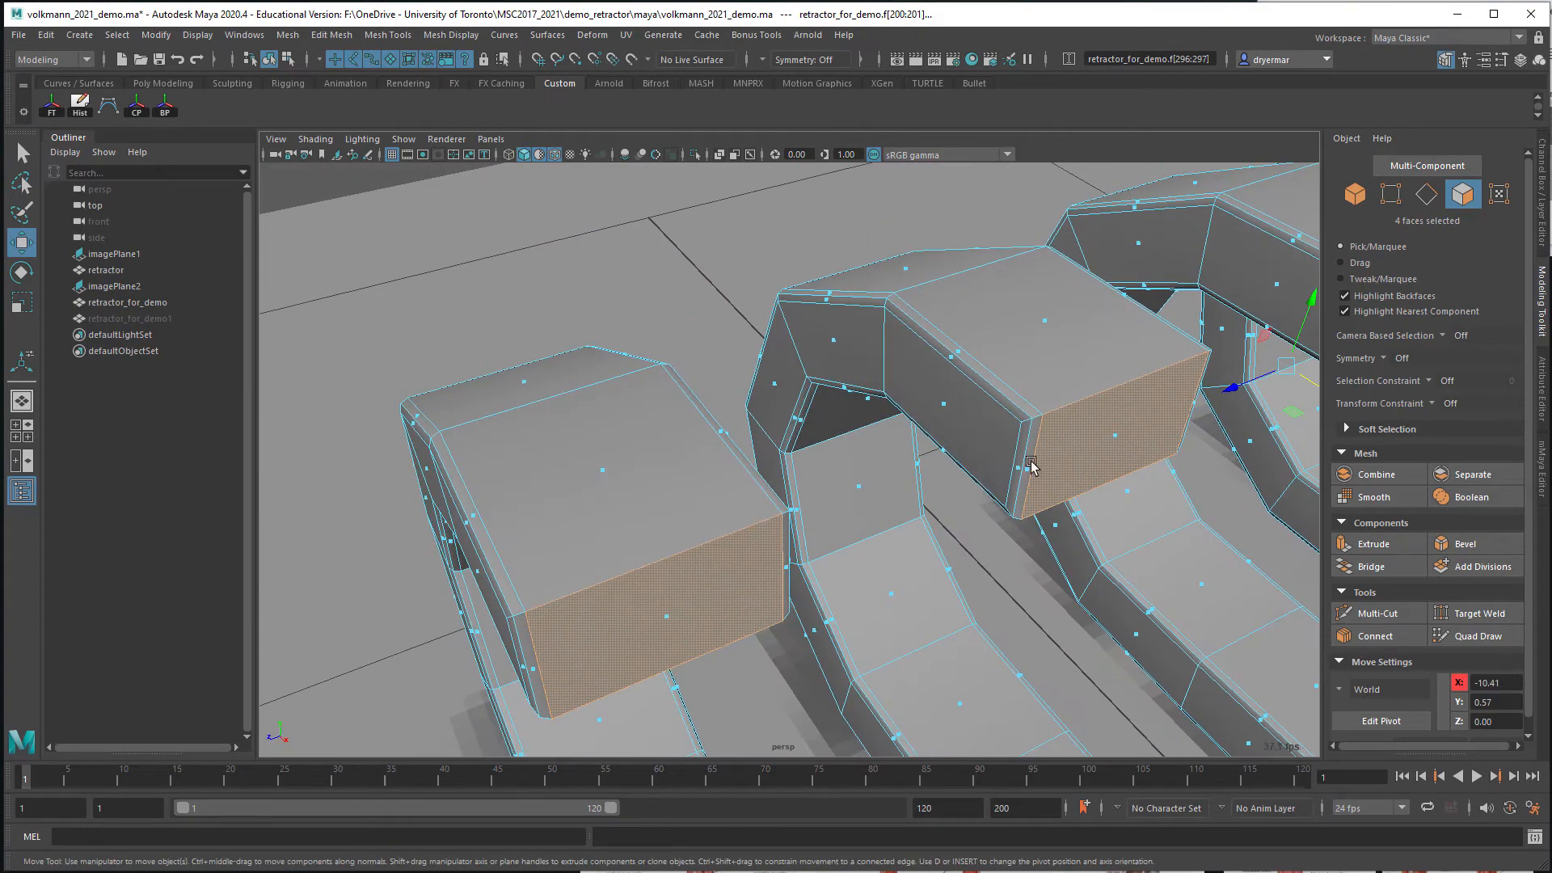
left_click_drag(808, 558, 738, 461, "alt")
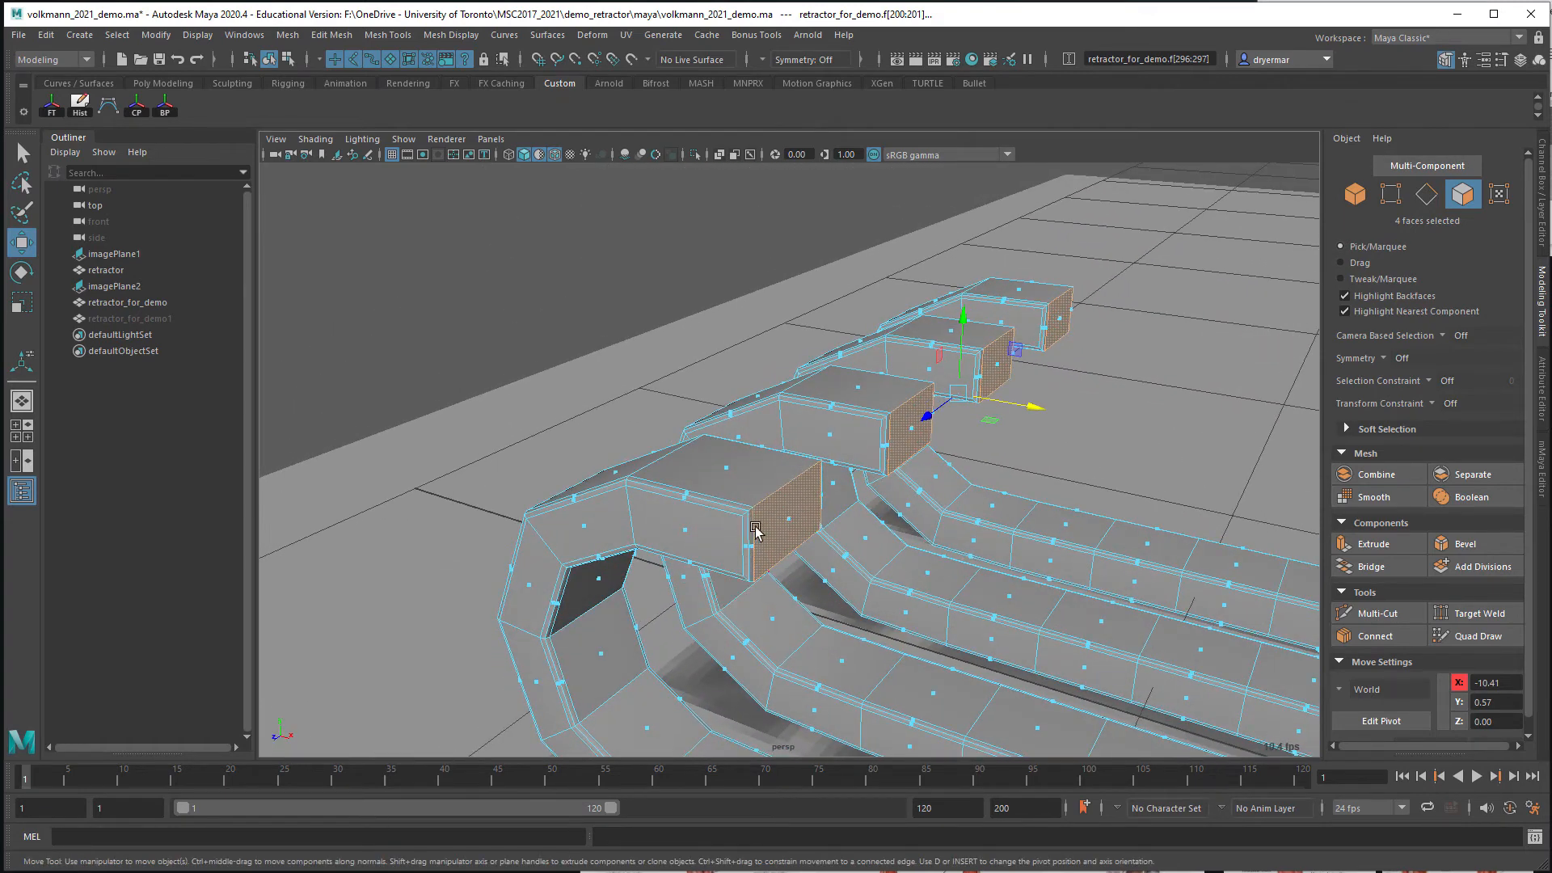
Try extruding the outermost prong's tip end face along X and scaling it down to a point, and undo the attempt
left_click(791, 521)
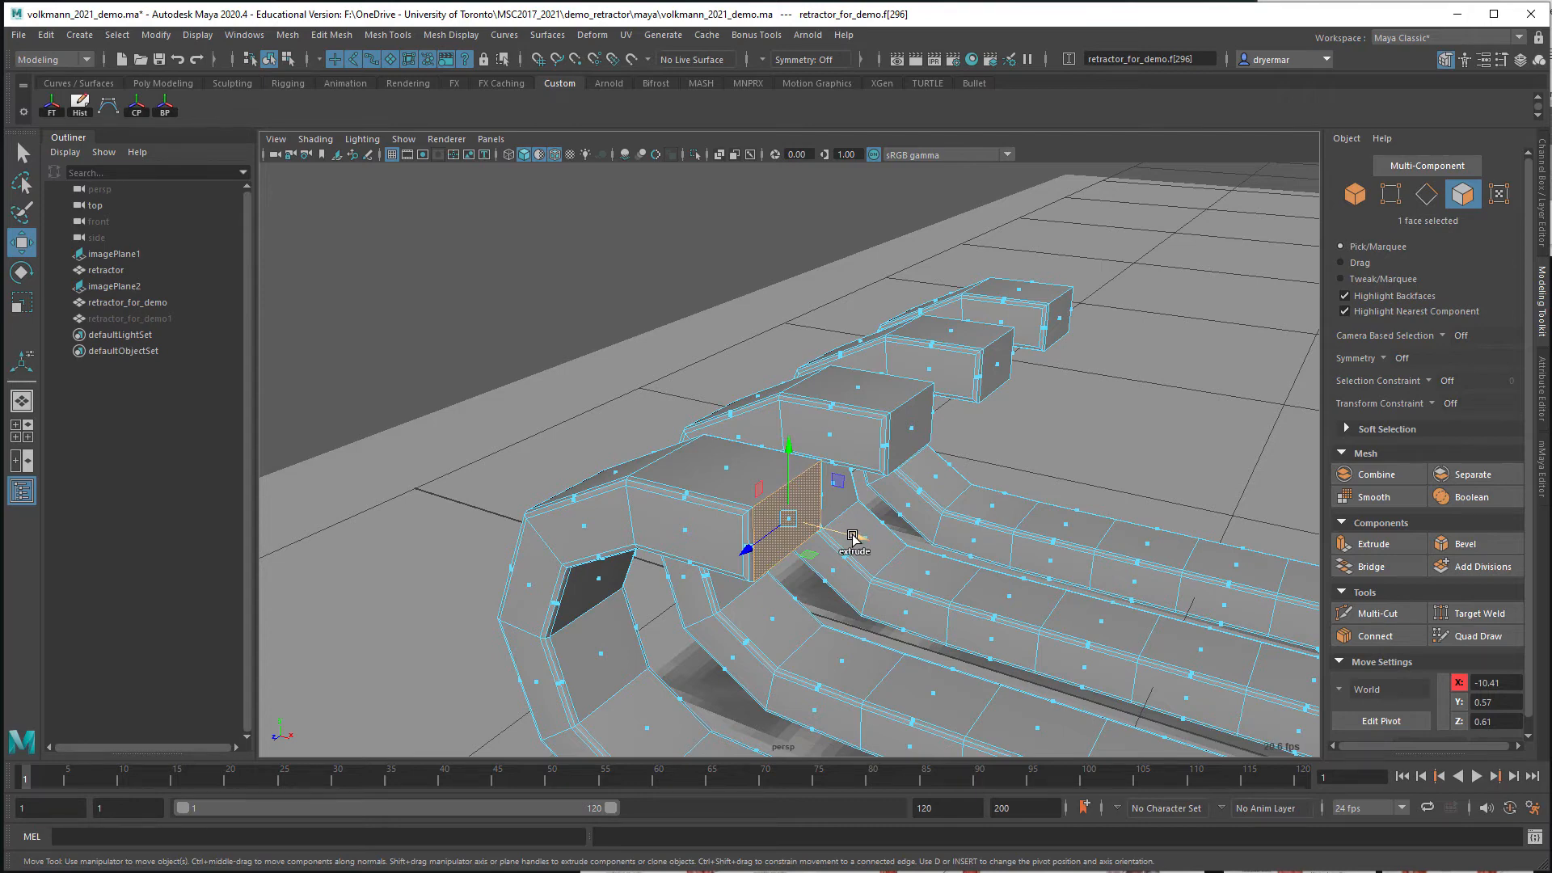
left_click_drag(853, 538, 940, 561, "shift")
key("r")
left_click_drag(838, 573, 879, 550)
left_click_drag(873, 475, 844, 556)
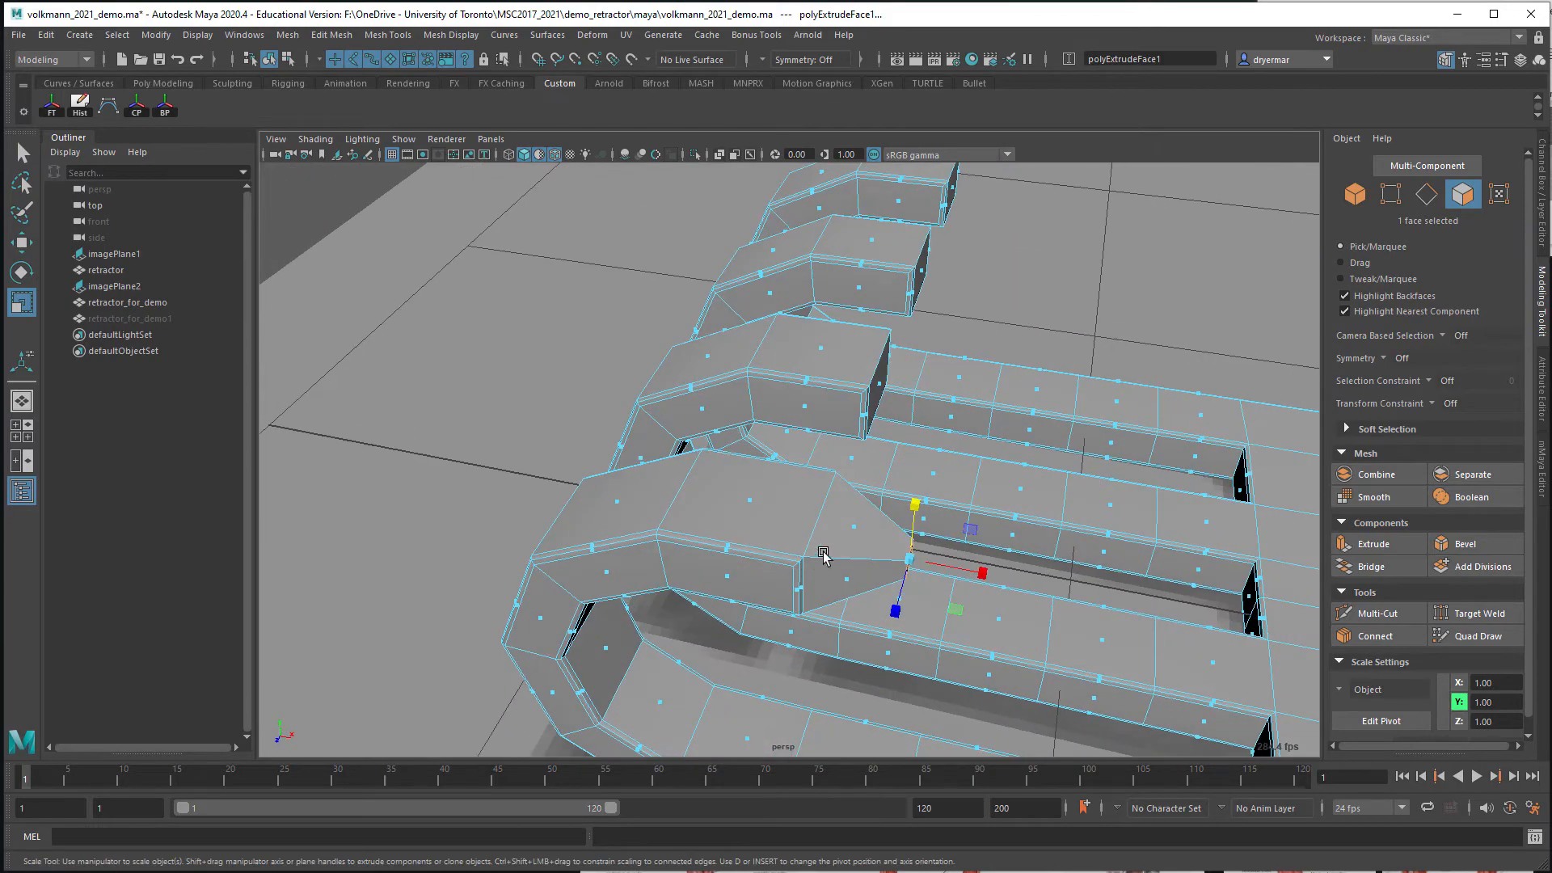
key("ctrl+z")
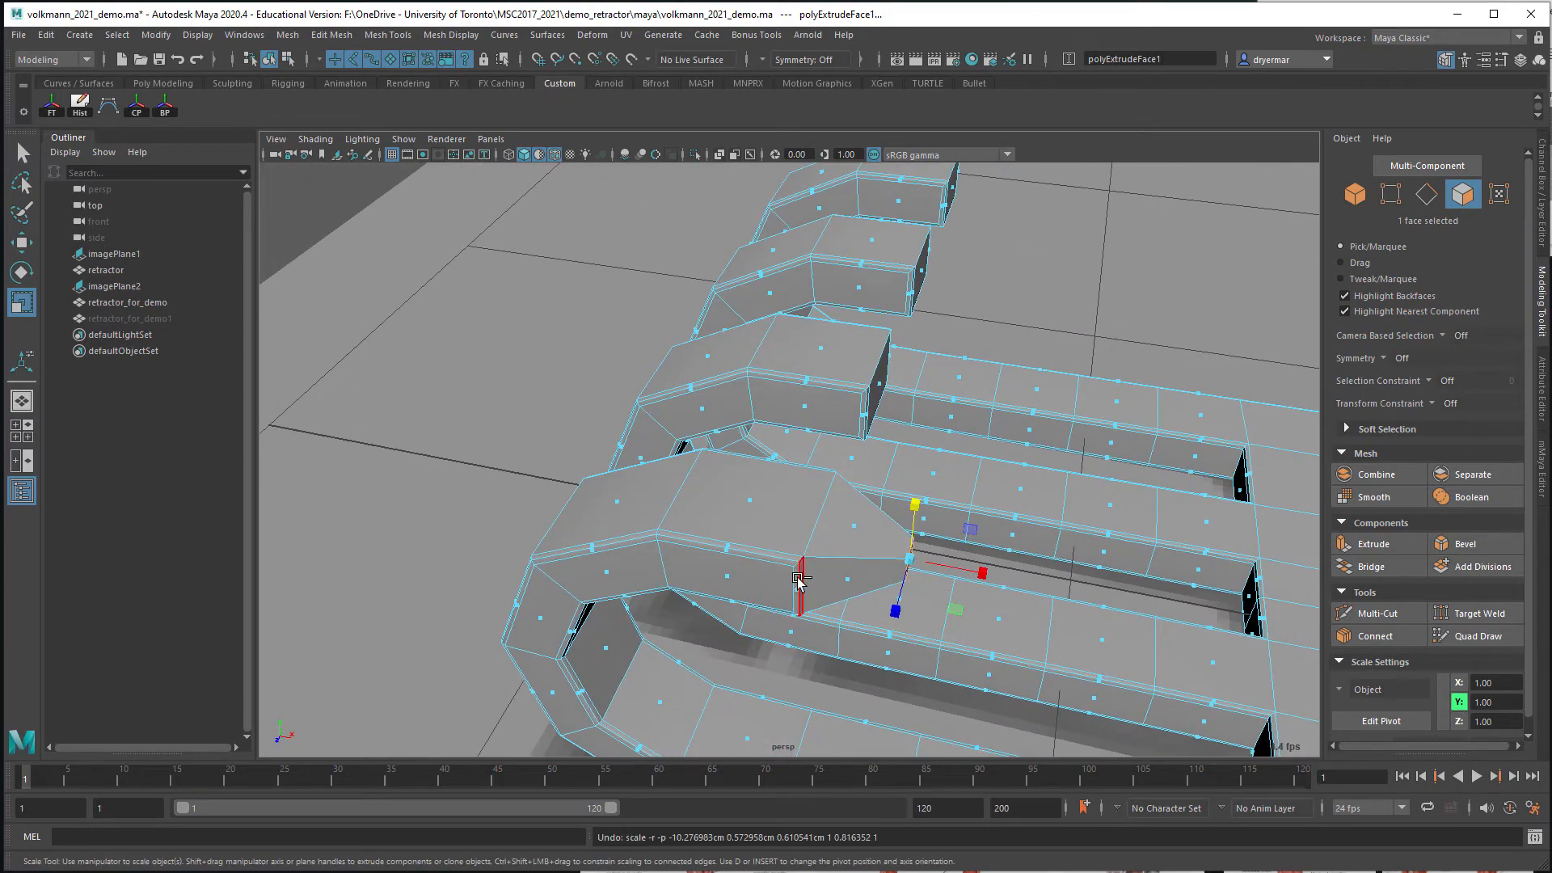
key("ctrl+z")
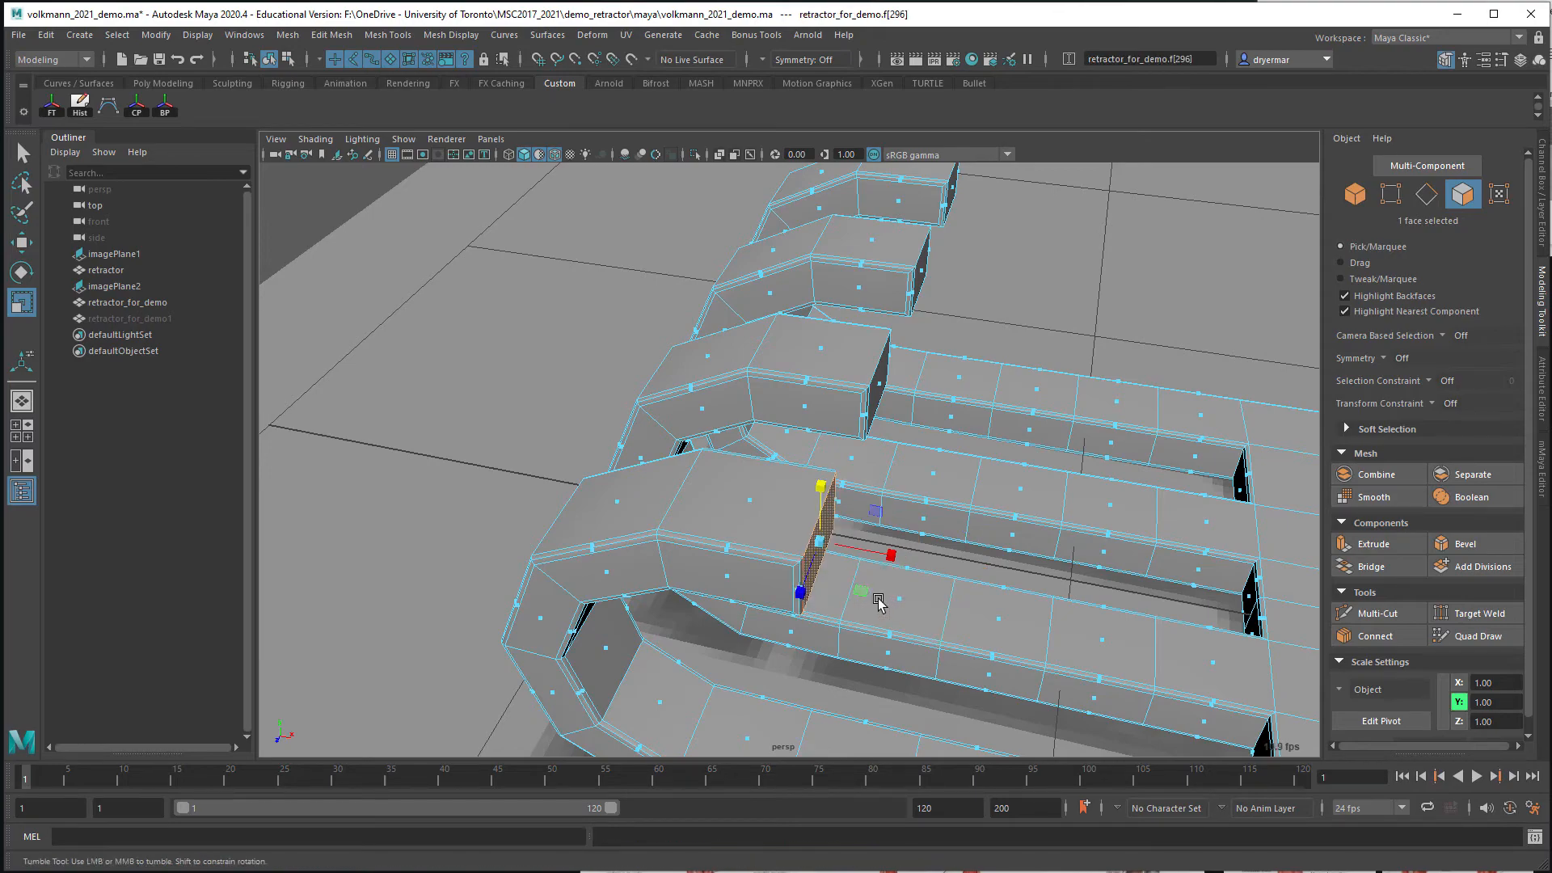
Examine the whole retractor in object mode with smooth preview on, focusing on the prongs and the fork head's side
left_click_drag(880, 596, 647, 561, "alt")
right_click_drag(647, 561, 644, 489, "alt")
left_click_drag(644, 488, 942, 560, "alt")
right_click_drag(943, 560, 853, 518, "alt")
left_click_drag(852, 518, 943, 523, "alt")
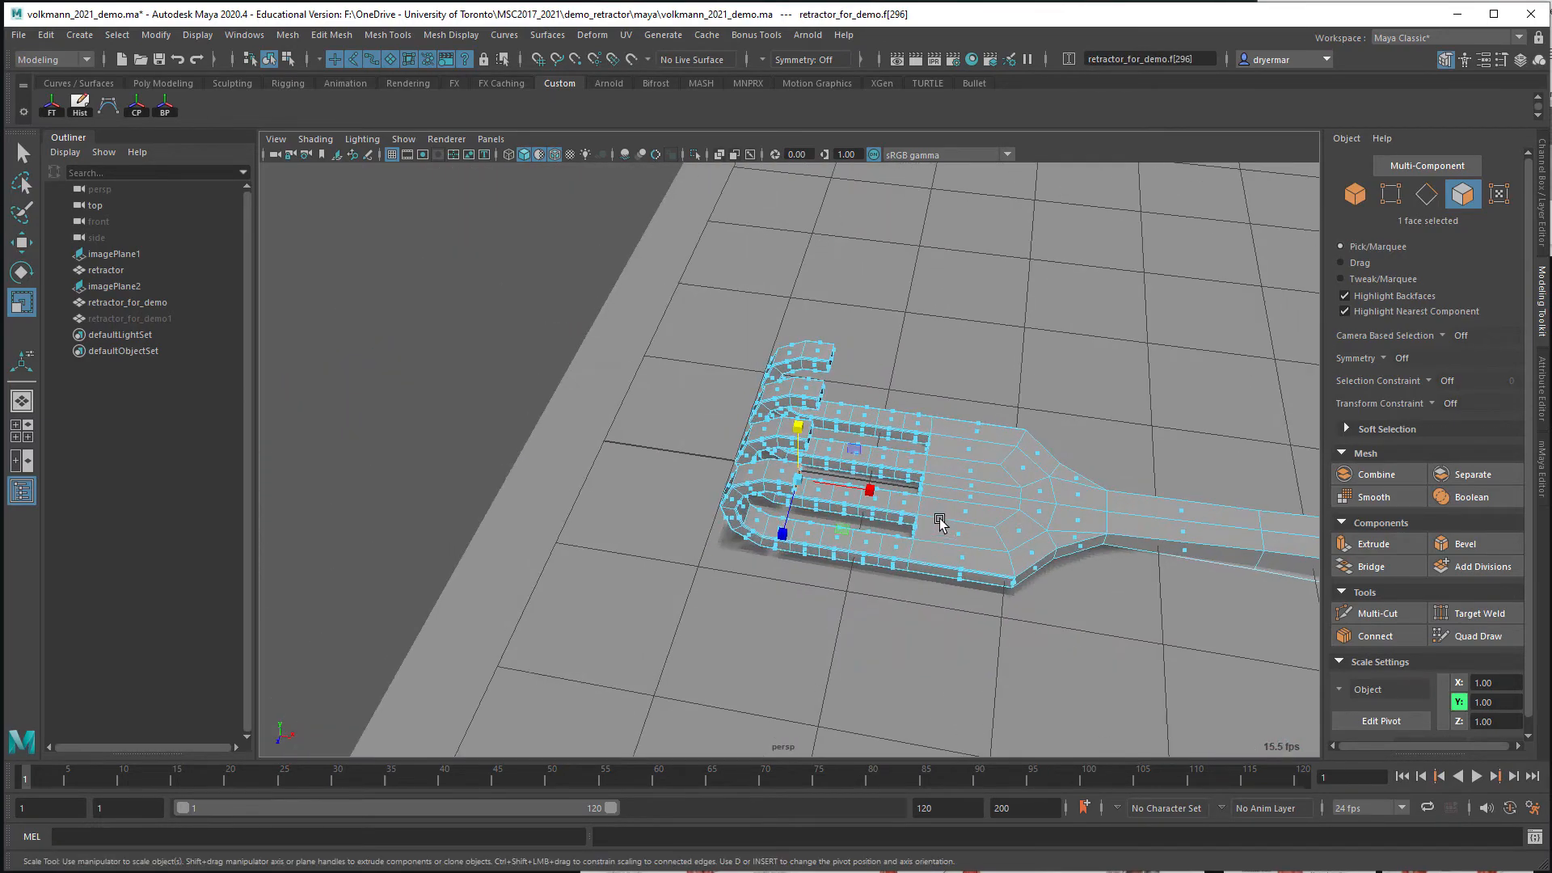
middle_click_drag(942, 523, 790, 551, "alt")
left_click_drag(790, 550, 789, 520, "alt")
right_click_drag(790, 520, 995, 544, "alt")
left_click_drag(994, 547, 844, 422, "alt")
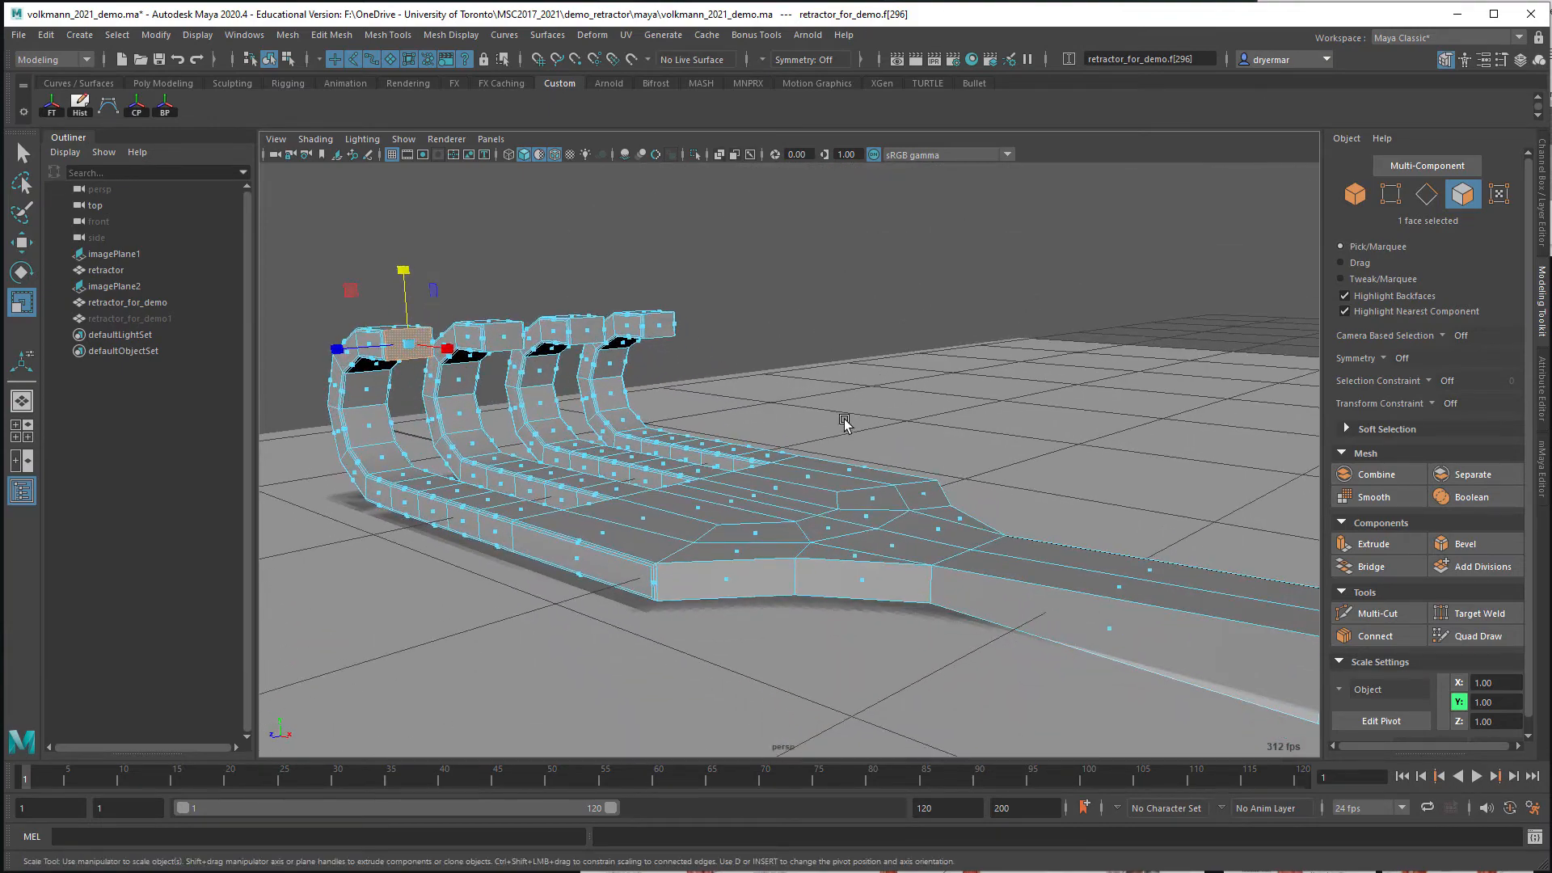
key("F8")
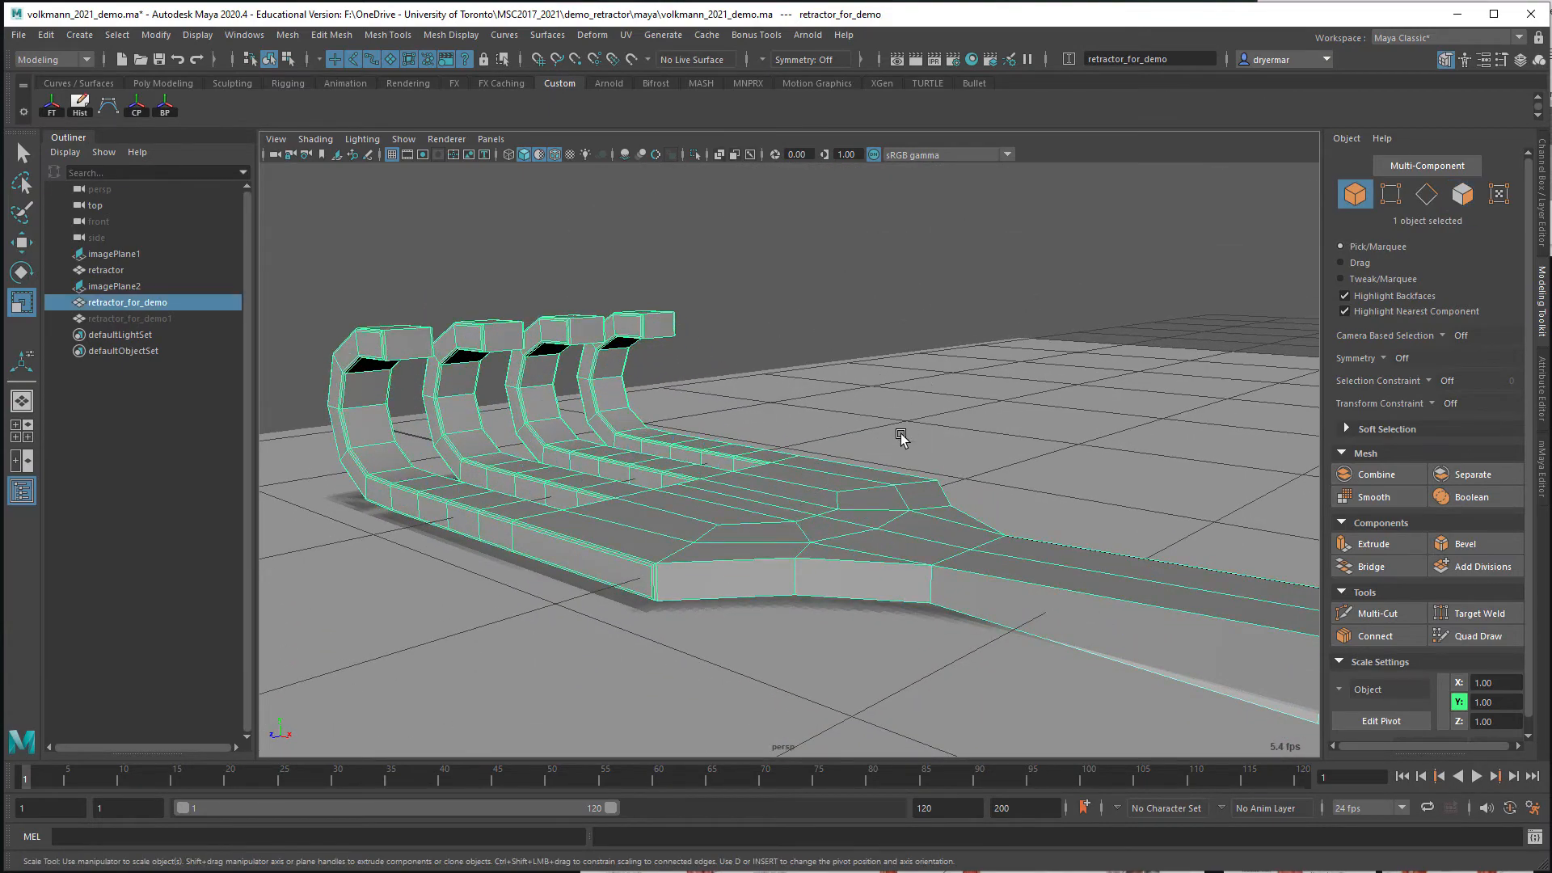
key("3")
right_click_drag(790, 512, 860, 657, "alt")
left_click_drag(860, 657, 824, 589, "alt")
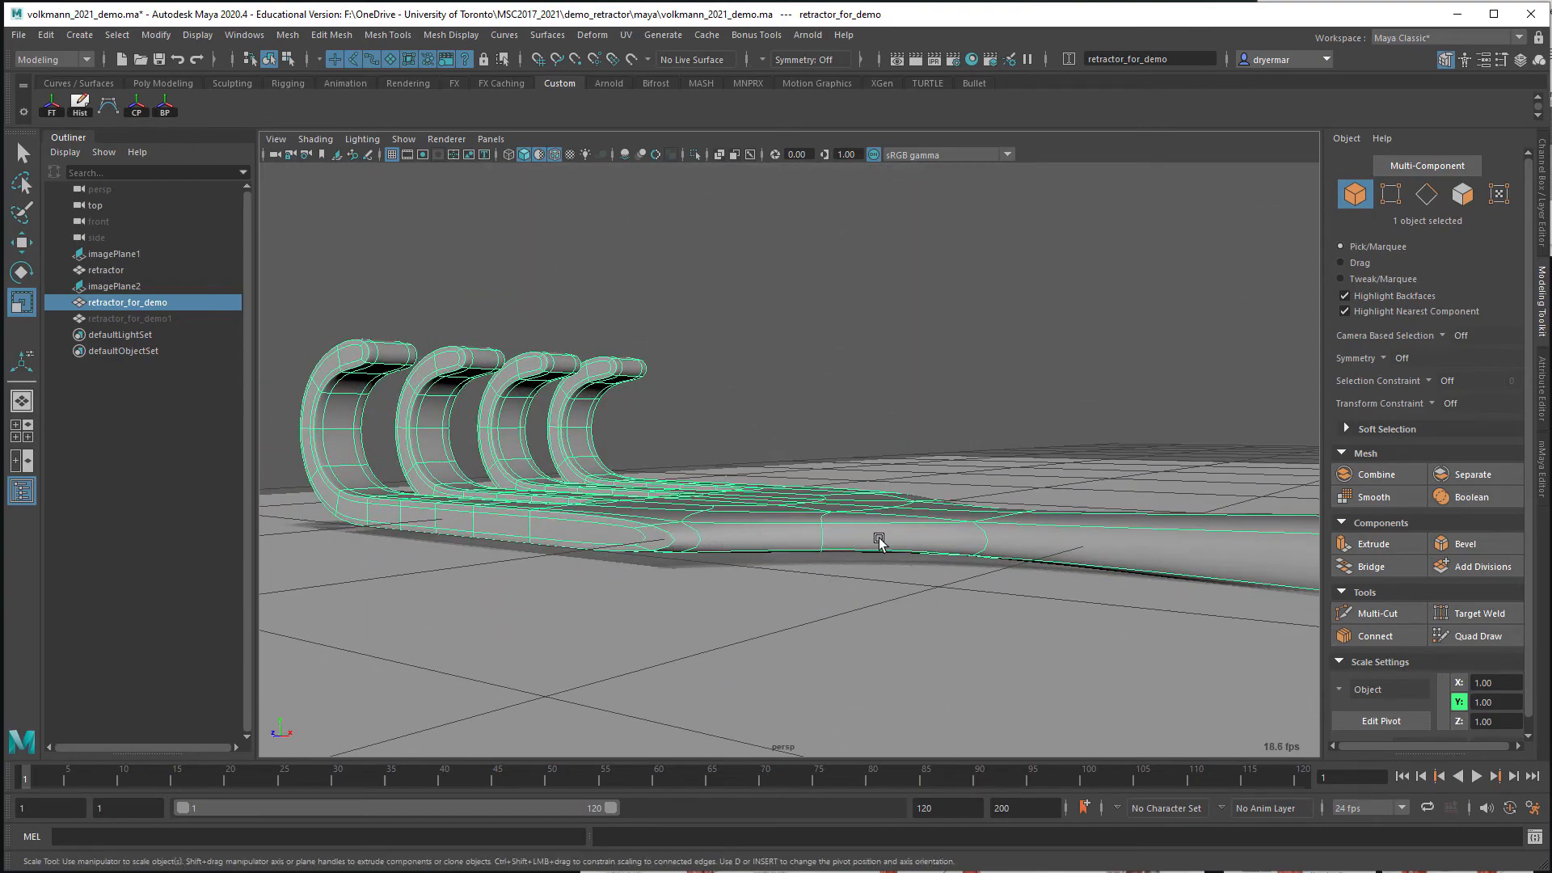
left_click_drag(736, 542, 769, 555, "alt")
Try insetting the four side faces where the fork head narrows to the shaft by extruding them with a 0.026 offset
key("1")
right_click(775, 556)
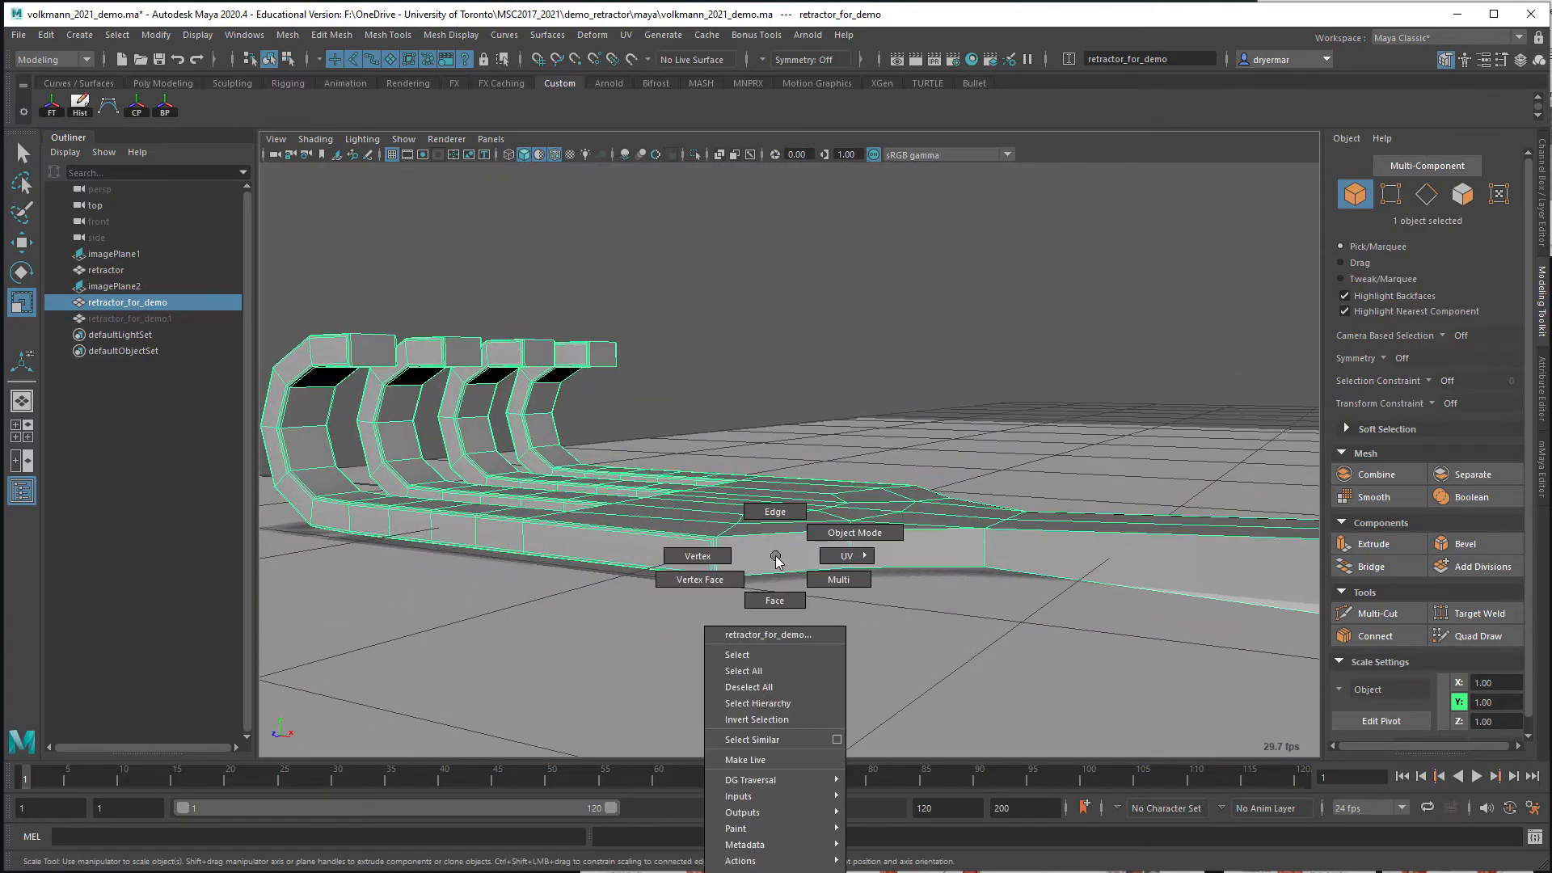
right_click_drag(775, 556, 776, 597)
left_click(780, 552)
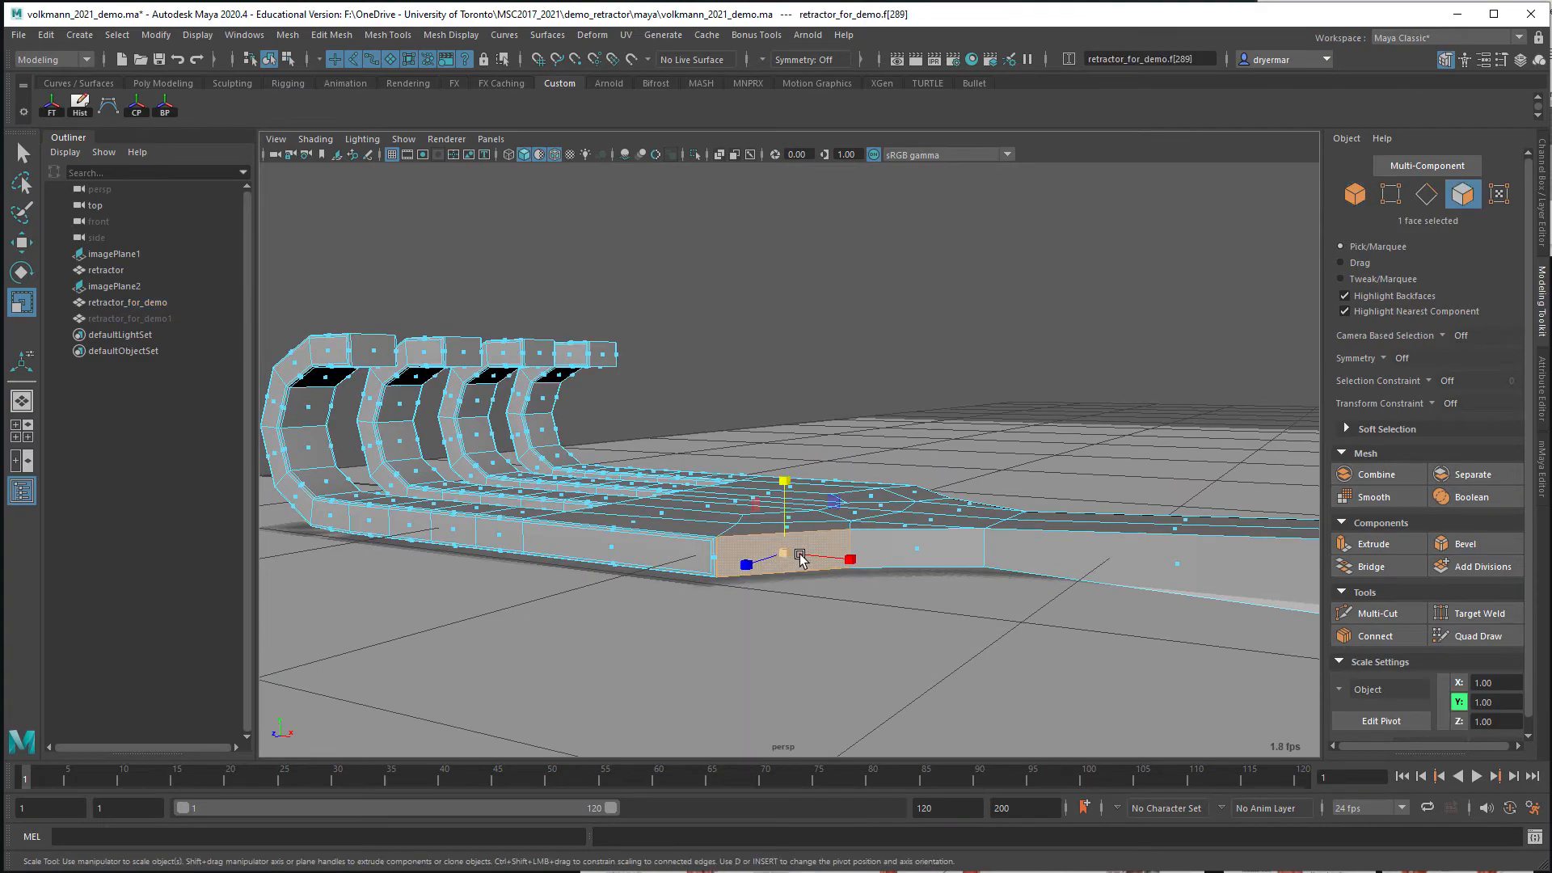
left_click(912, 552, "shift")
left_click_drag(912, 552, 640, 578, "alt")
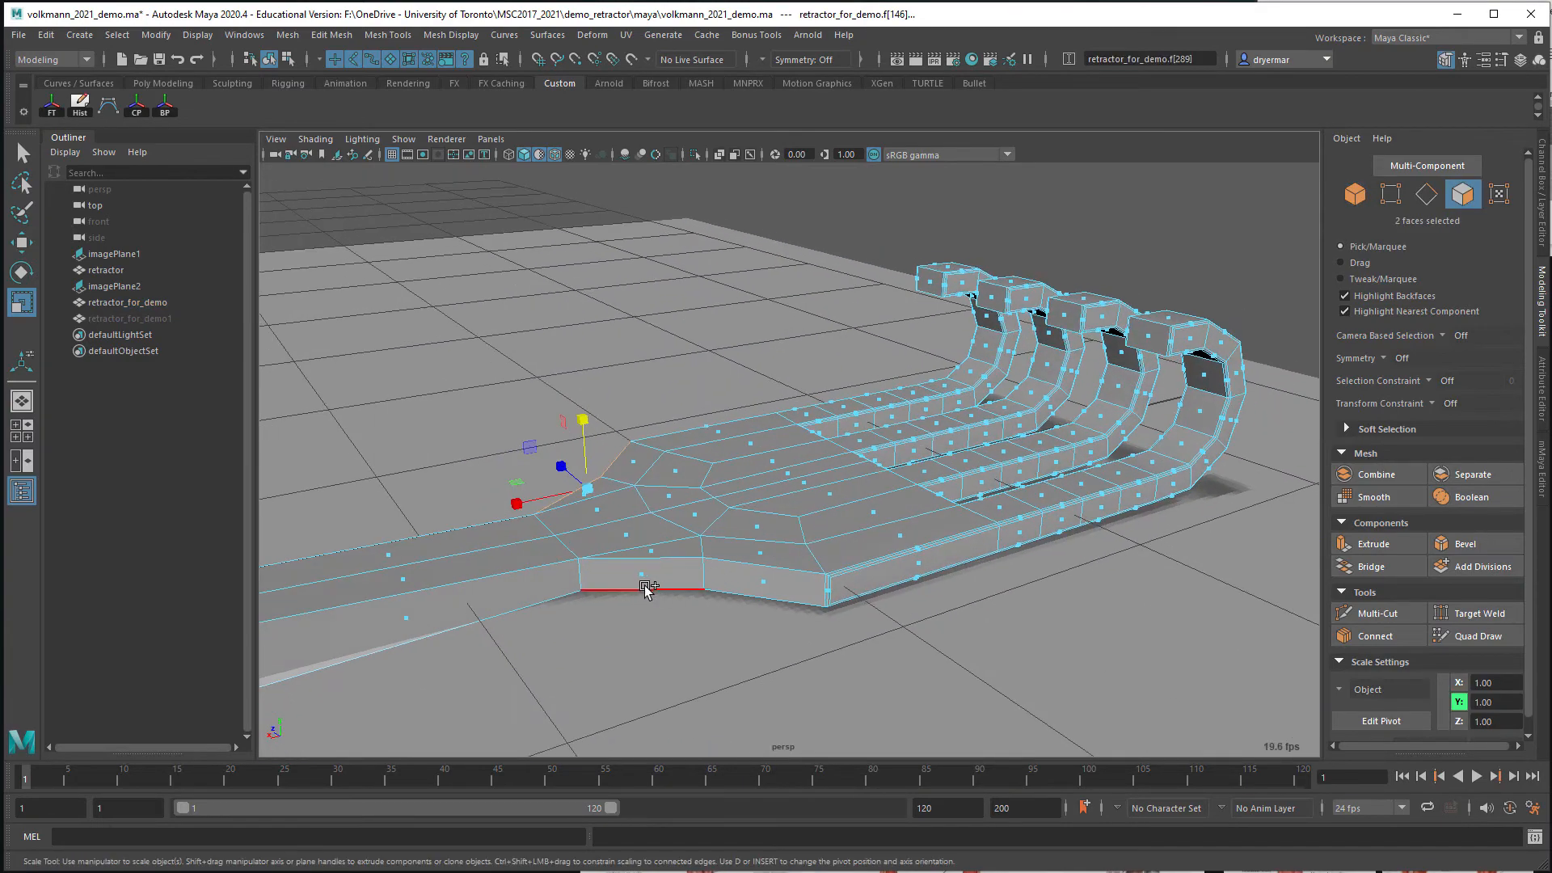
left_click(638, 576, "shift")
left_click(765, 579, "shift")
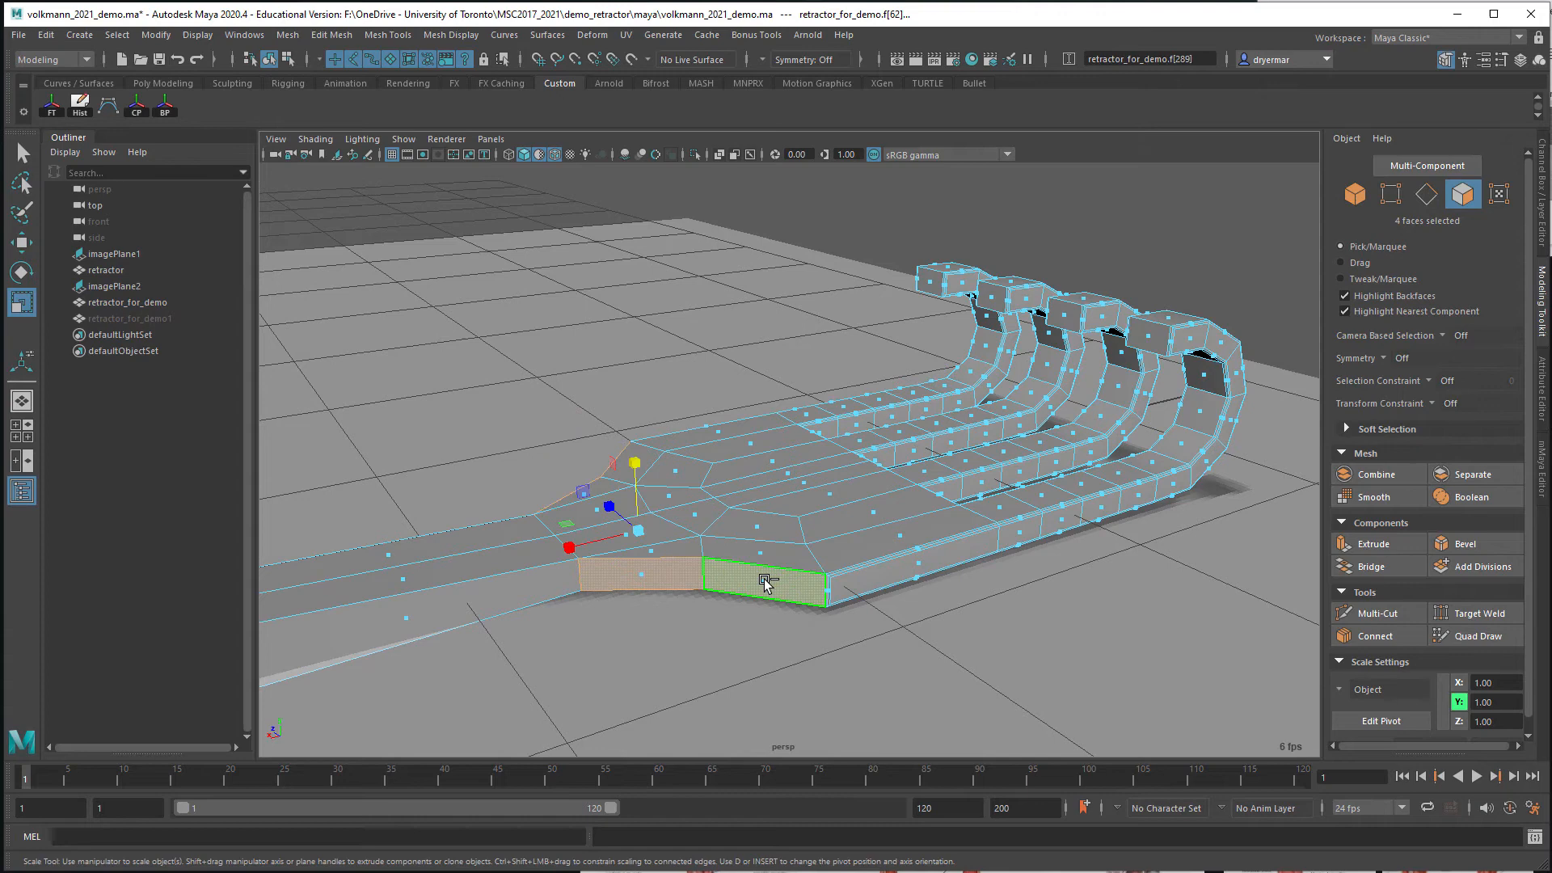
left_click(1374, 544)
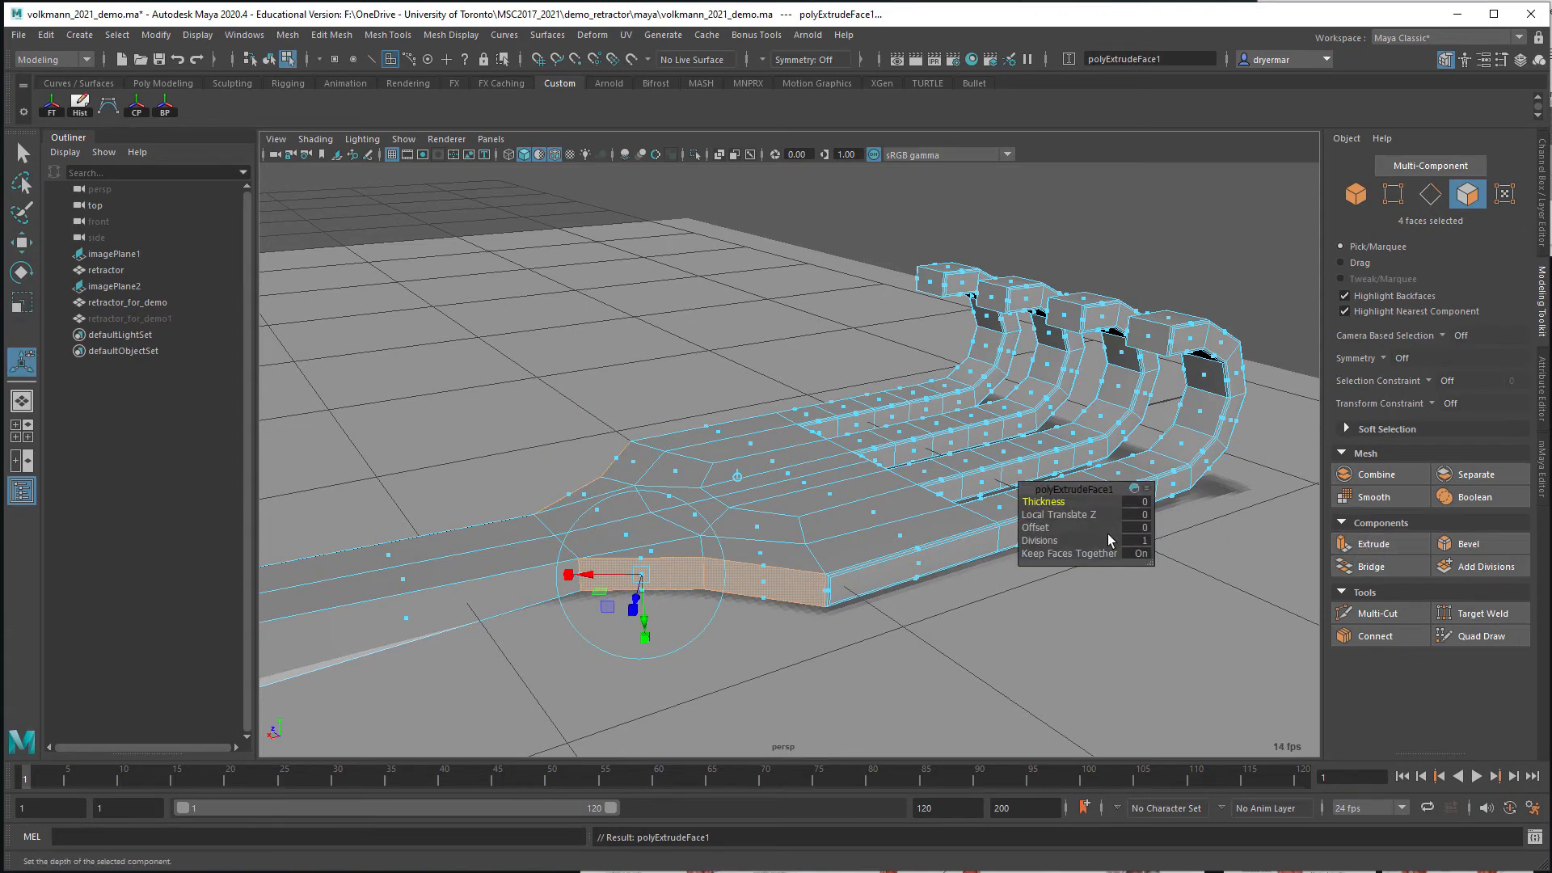
mouse_move(1057, 512)
left_mouse_down()
mouse_move(1087, 512)
mouse_move(1049, 525)
left_mouse_up()
key("ctrl+z")
key("ctrl+z")
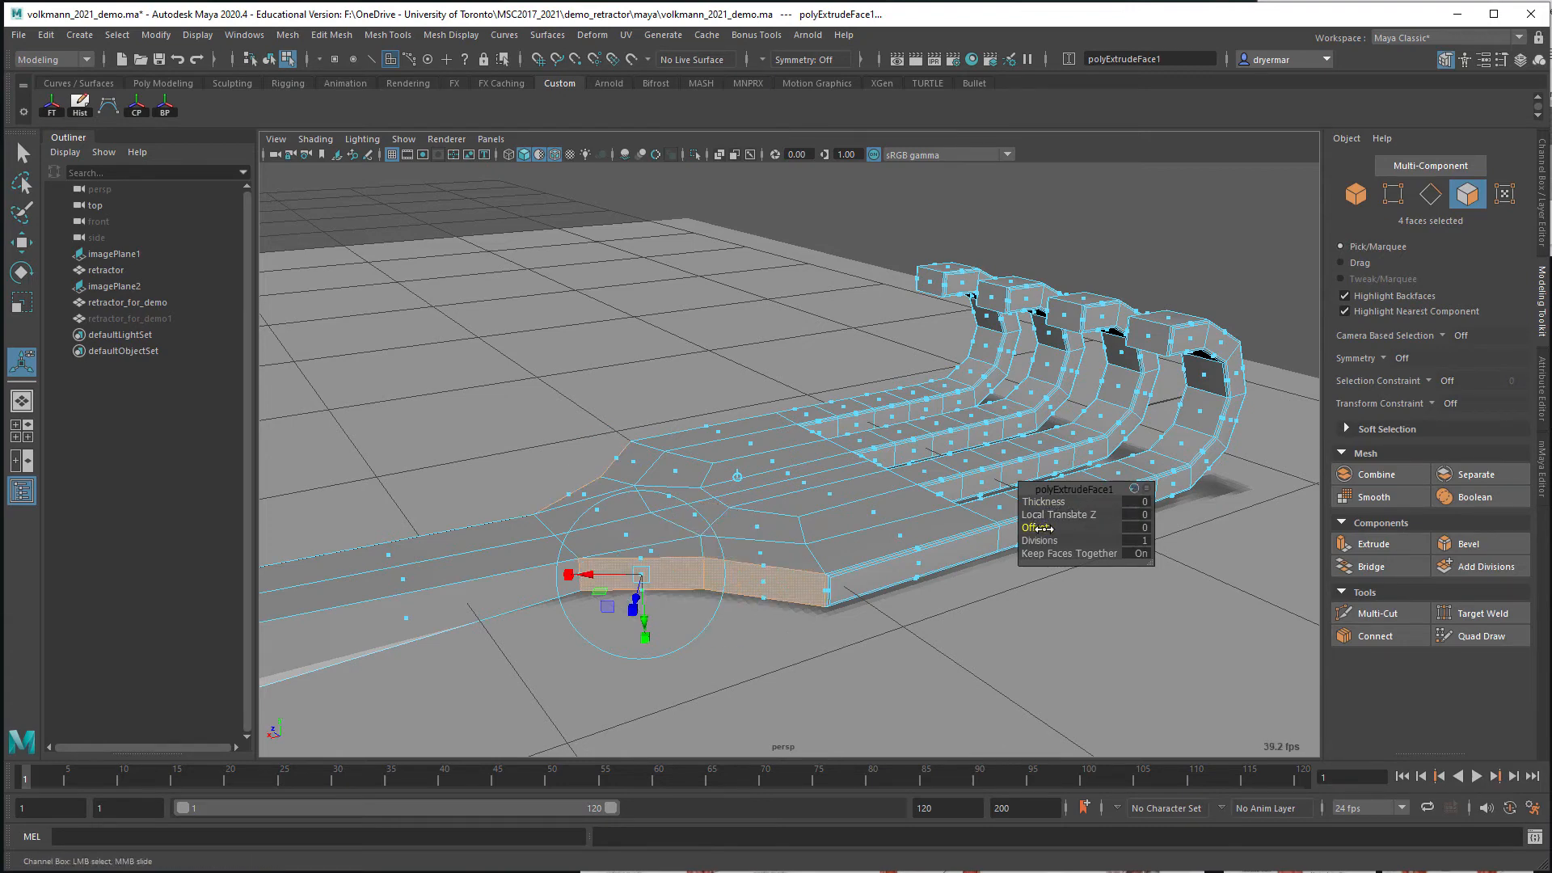
left_click_drag(1046, 528, 1067, 525)
Examine the inset side faces of the fork head in object mode, checking them with smooth preview on
left_click_drag(831, 506, 936, 512, "alt")
key("3")
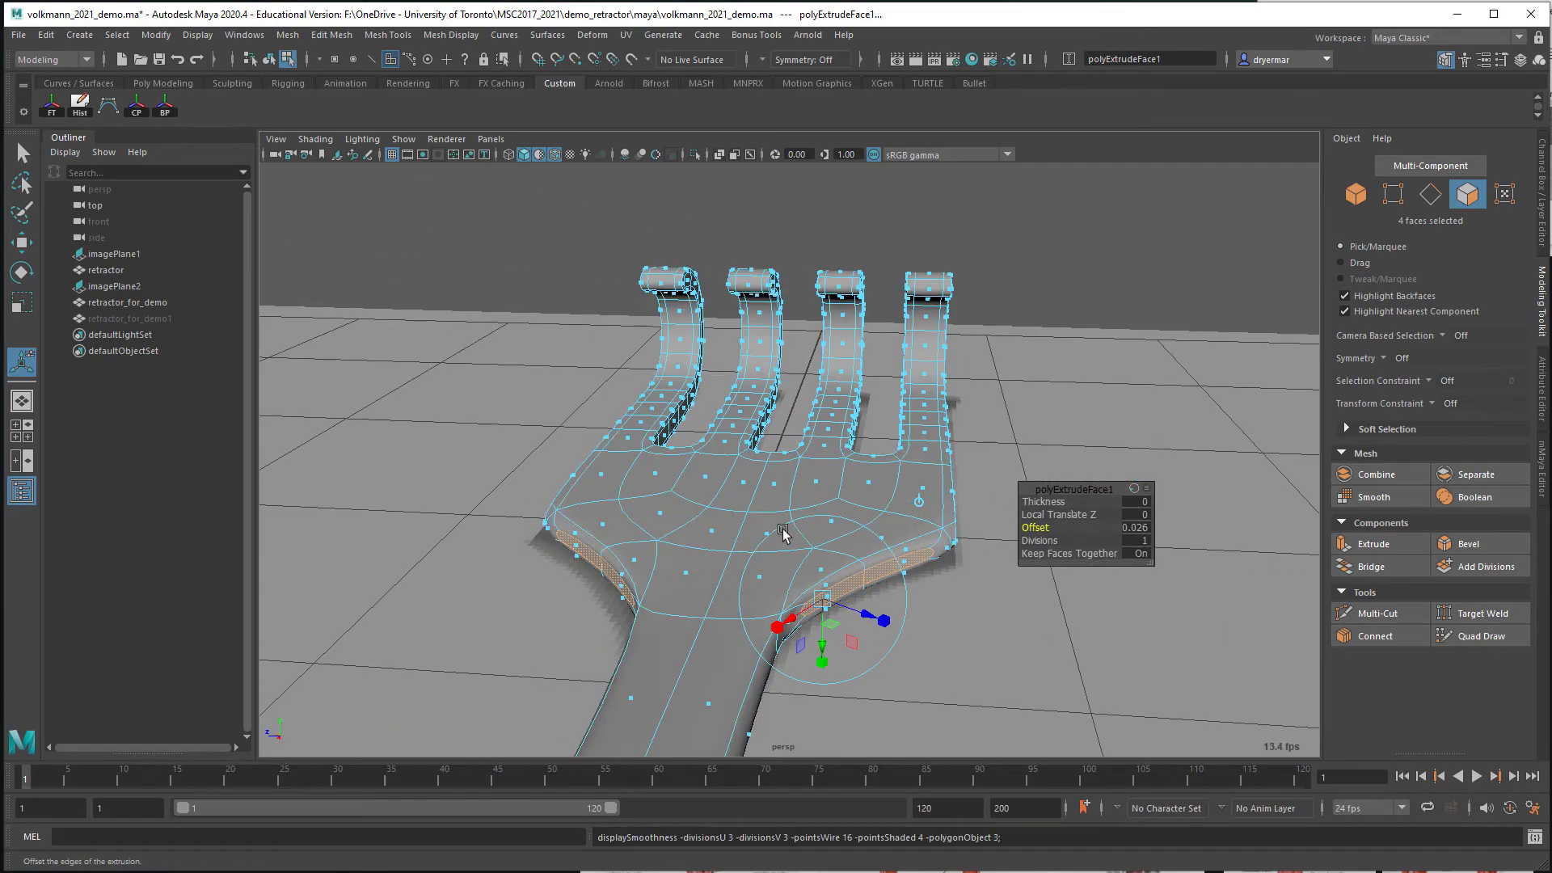
left_click_drag(577, 537, 670, 534, "alt")
right_click_drag(640, 565, 751, 470)
left_click_drag(755, 611, 852, 619, "alt")
middle_click_drag(852, 620, 887, 490, "alt")
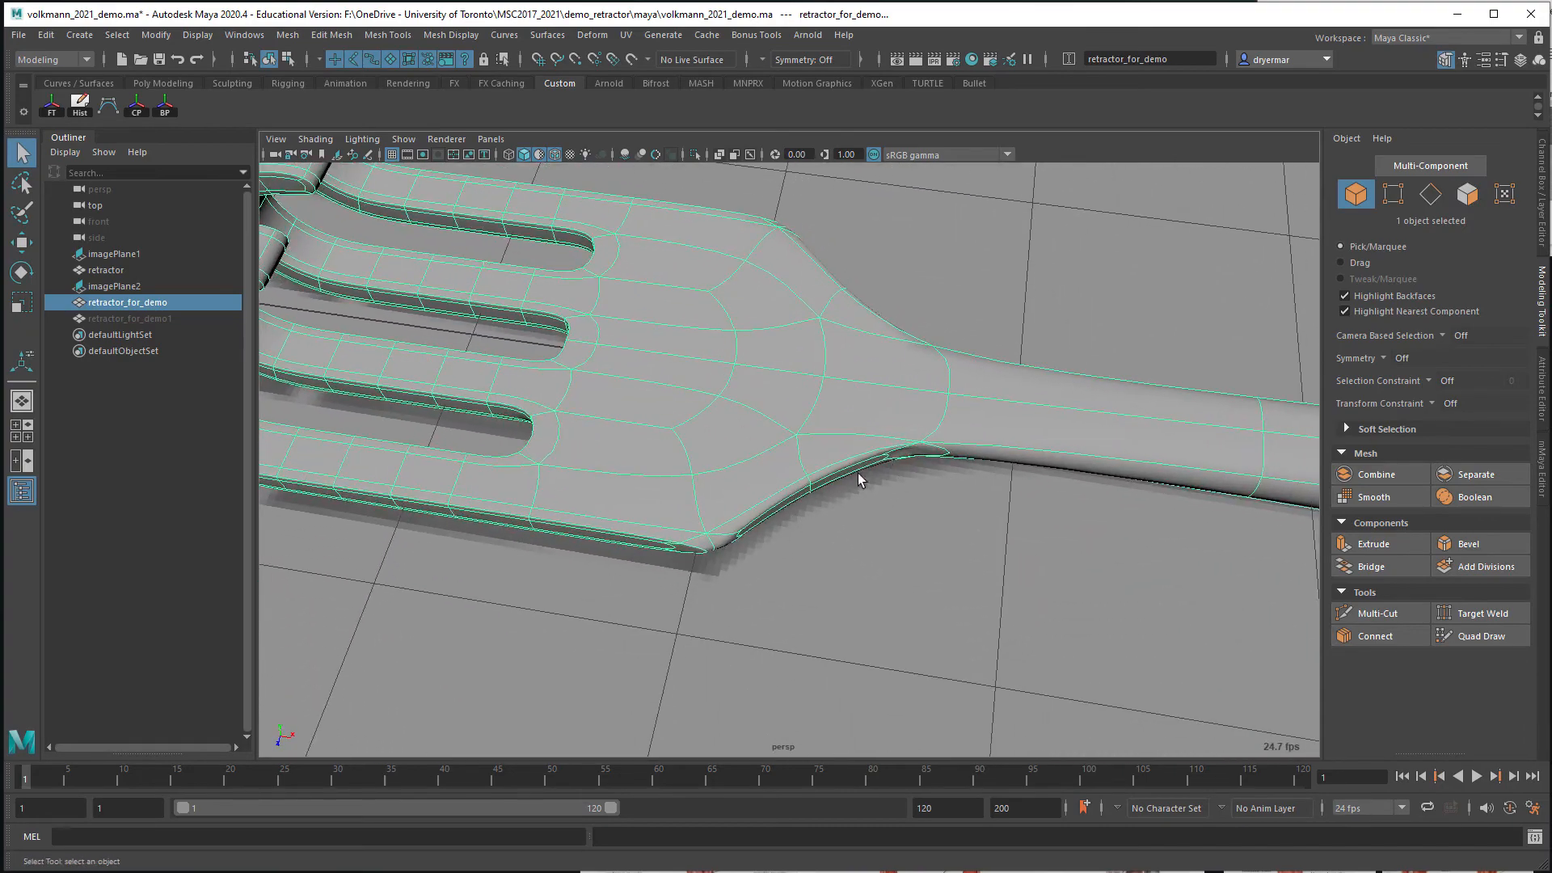
left_click_drag(859, 479, 923, 456, "alt")
middle_click_drag(923, 456, 942, 516, "alt")
left_click_drag(943, 516, 784, 502, "alt")
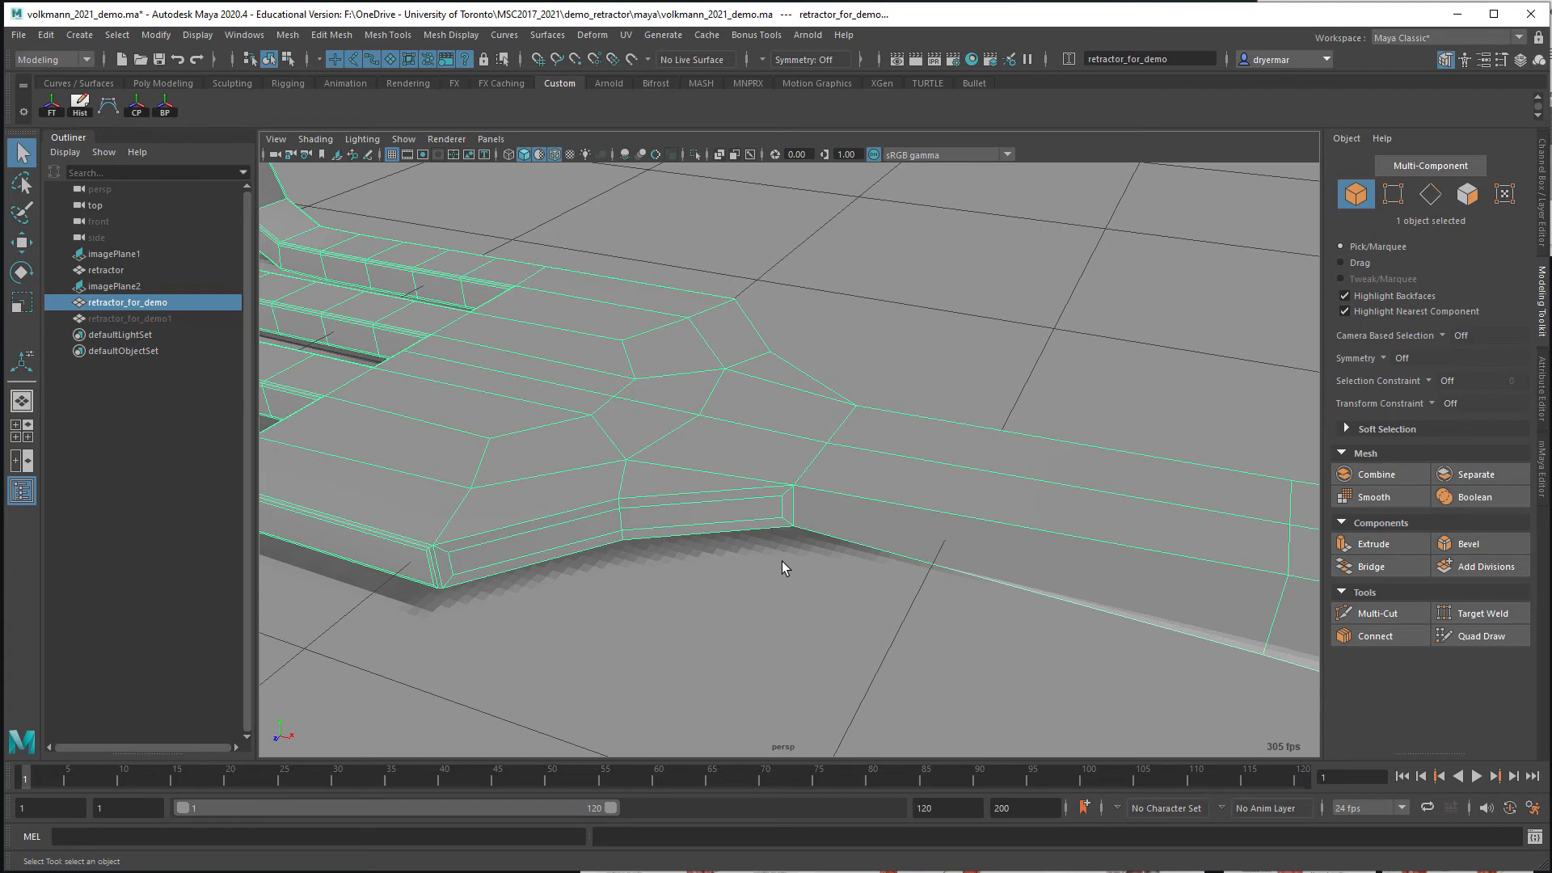
Try inserting an edge loop around the shaft just behind the fork head and preview the mesh smoothed in object mode
left_click_drag(799, 525, 899, 506, "alt")
right_click_drag(943, 483, 928, 444)
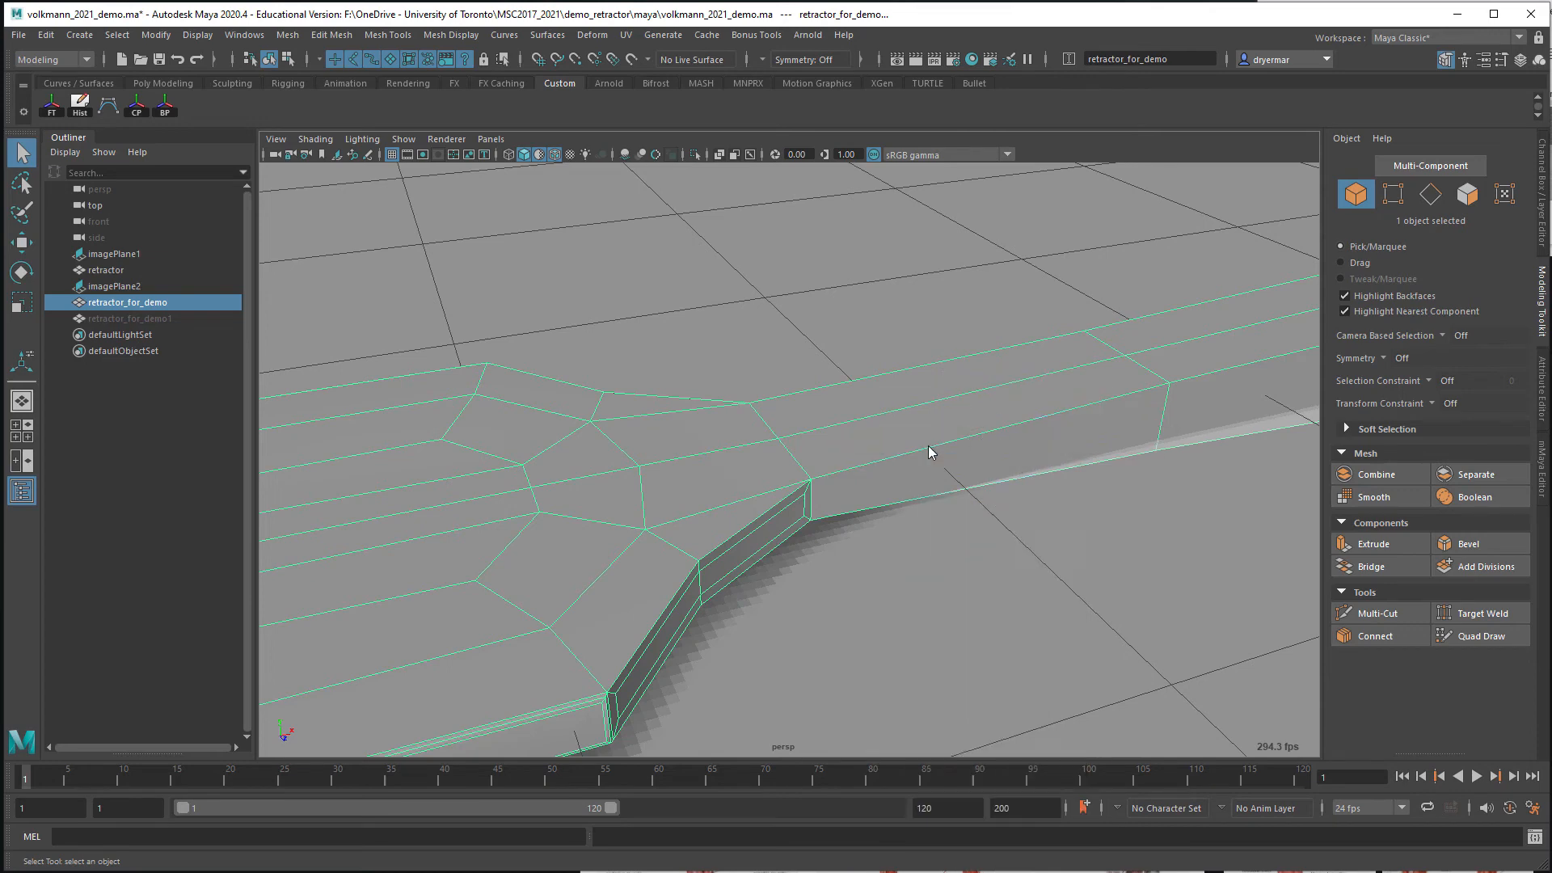
left_click(926, 449)
left_click_drag(927, 449, 868, 502, "alt")
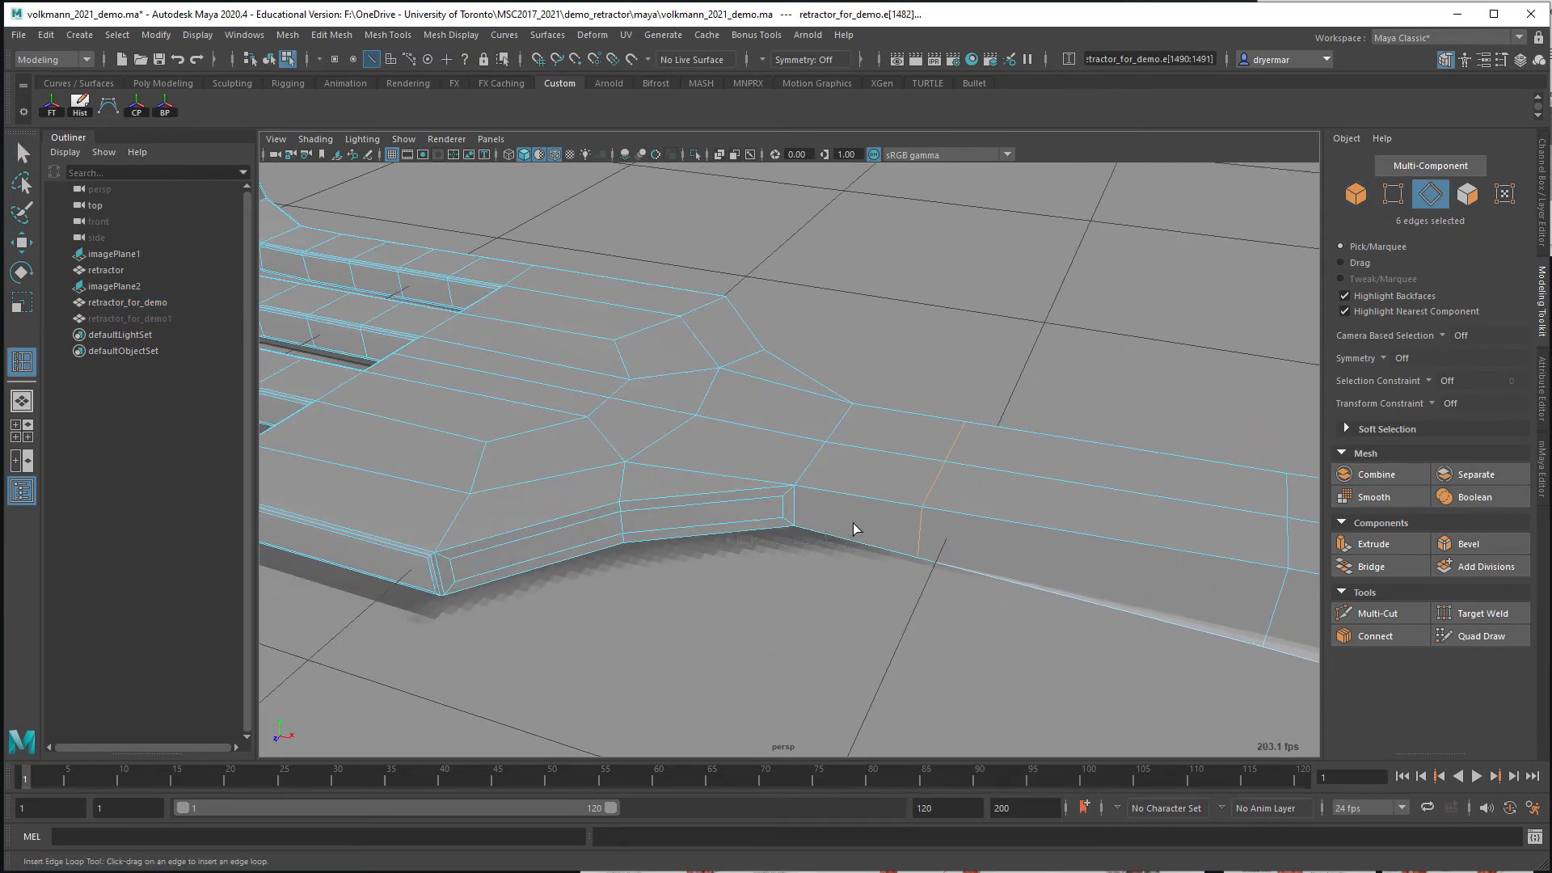
key("q")
right_click_drag(852, 522, 1027, 359)
key("3")
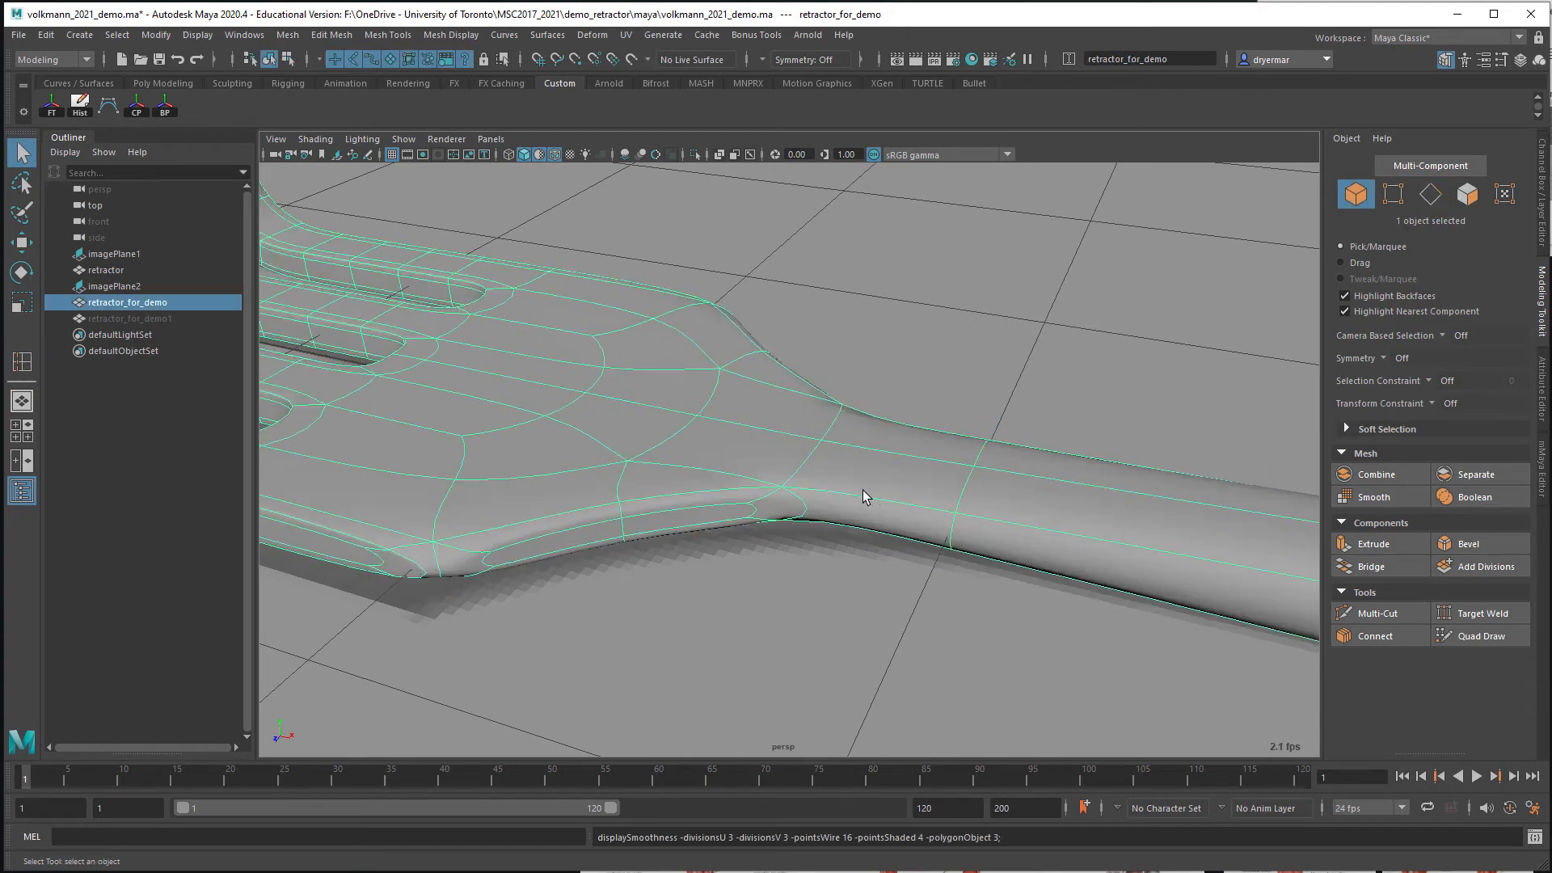
Examine the smoothed transition from fork head to shaft with the retractor deselected and the wireframe on shaded turned off
left_click_drag(863, 492, 887, 547, "alt")
right_click_drag(887, 547, 749, 457, "alt")
left_click_drag(749, 457, 860, 394, "alt")
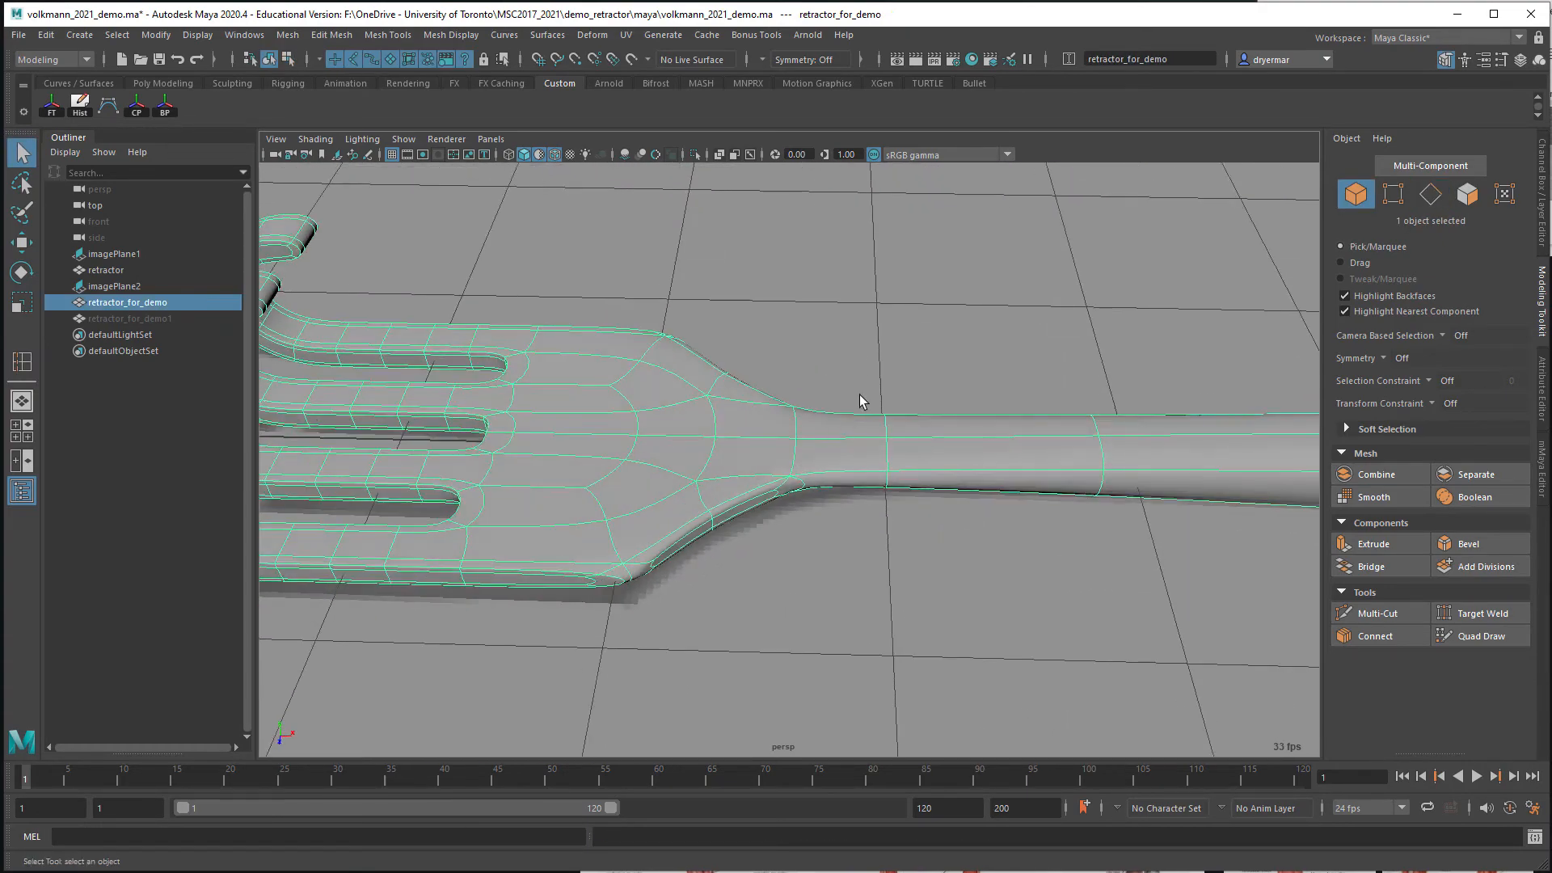
left_click(1012, 414)
right_click_drag(986, 426, 760, 408, "alt")
left_click_drag(760, 408, 650, 387, "alt")
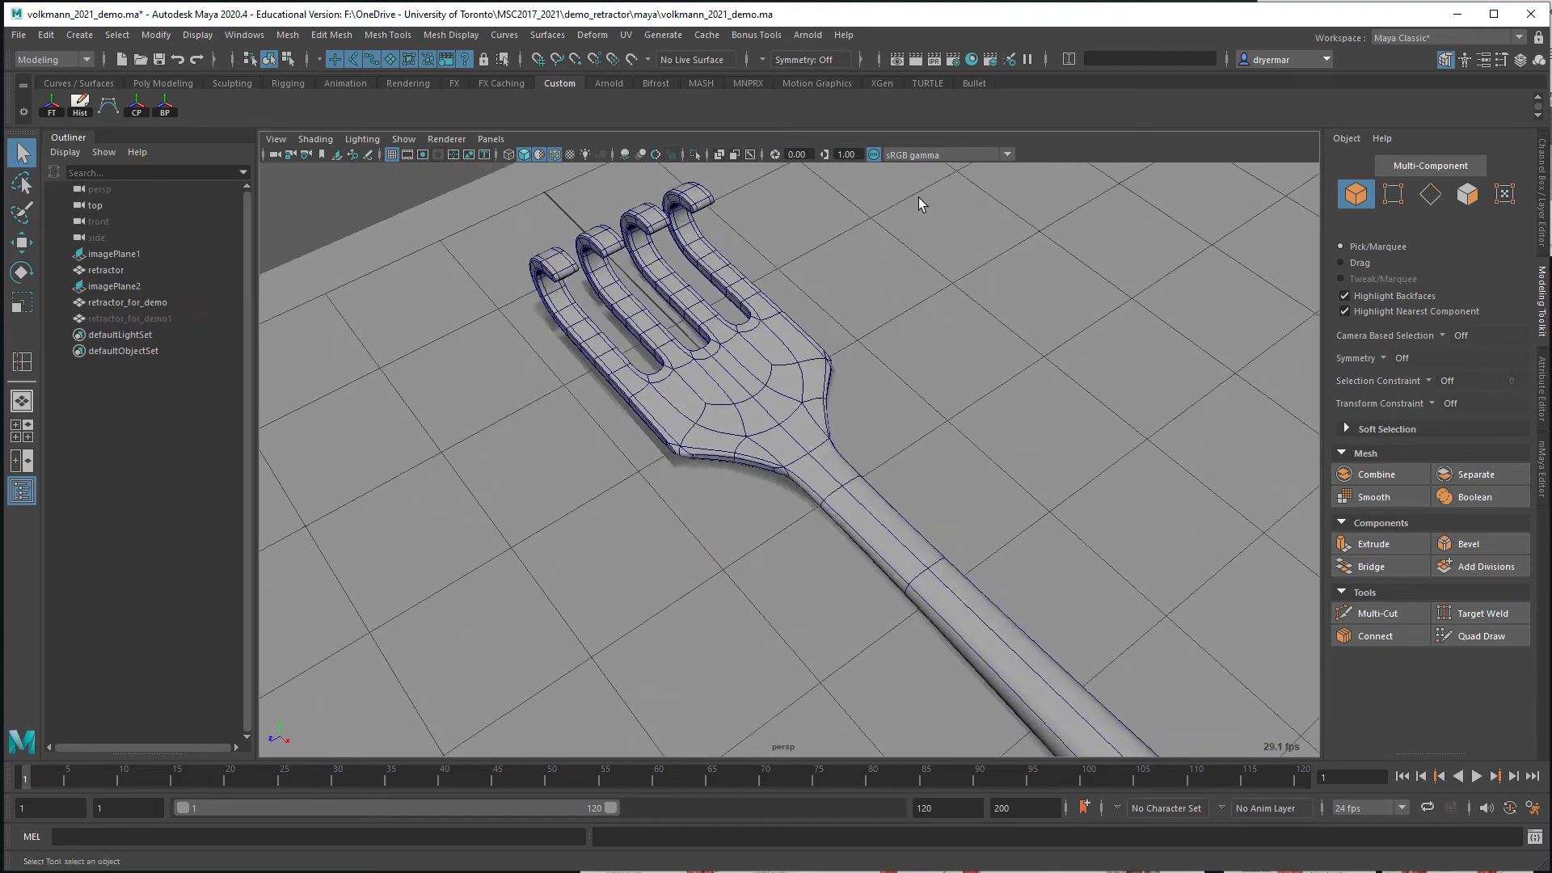
left_click(555, 154)
mouse_move(658, 329)
left_mouse_down("alt")
mouse_move(515, 299)
mouse_move(589, 288)
mouse_move(693, 305)
mouse_move(773, 296)
mouse_move(776, 283)
mouse_move(703, 260)
mouse_move(556, 256)
mouse_move(991, 299)
mouse_move(617, 267)
mouse_move(692, 265)
mouse_move(662, 294)
mouse_move(674, 298)
left_mouse_up("alt")
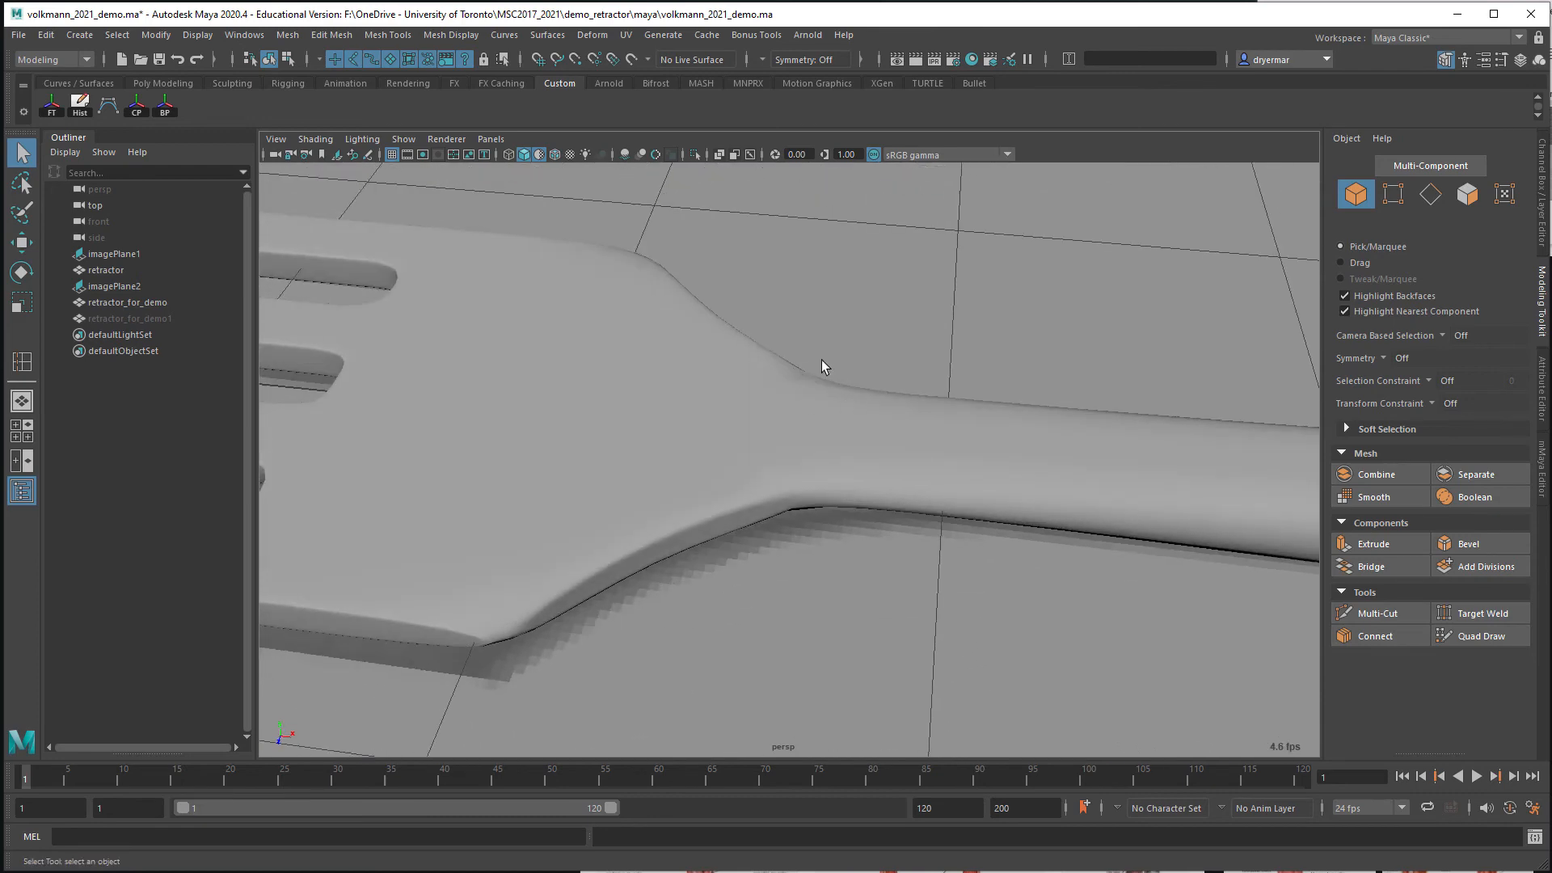
Undo the shaft edge loop and the side-face inset, and return to object mode with smooth preview on and nothing selected
key("ctrl+z")
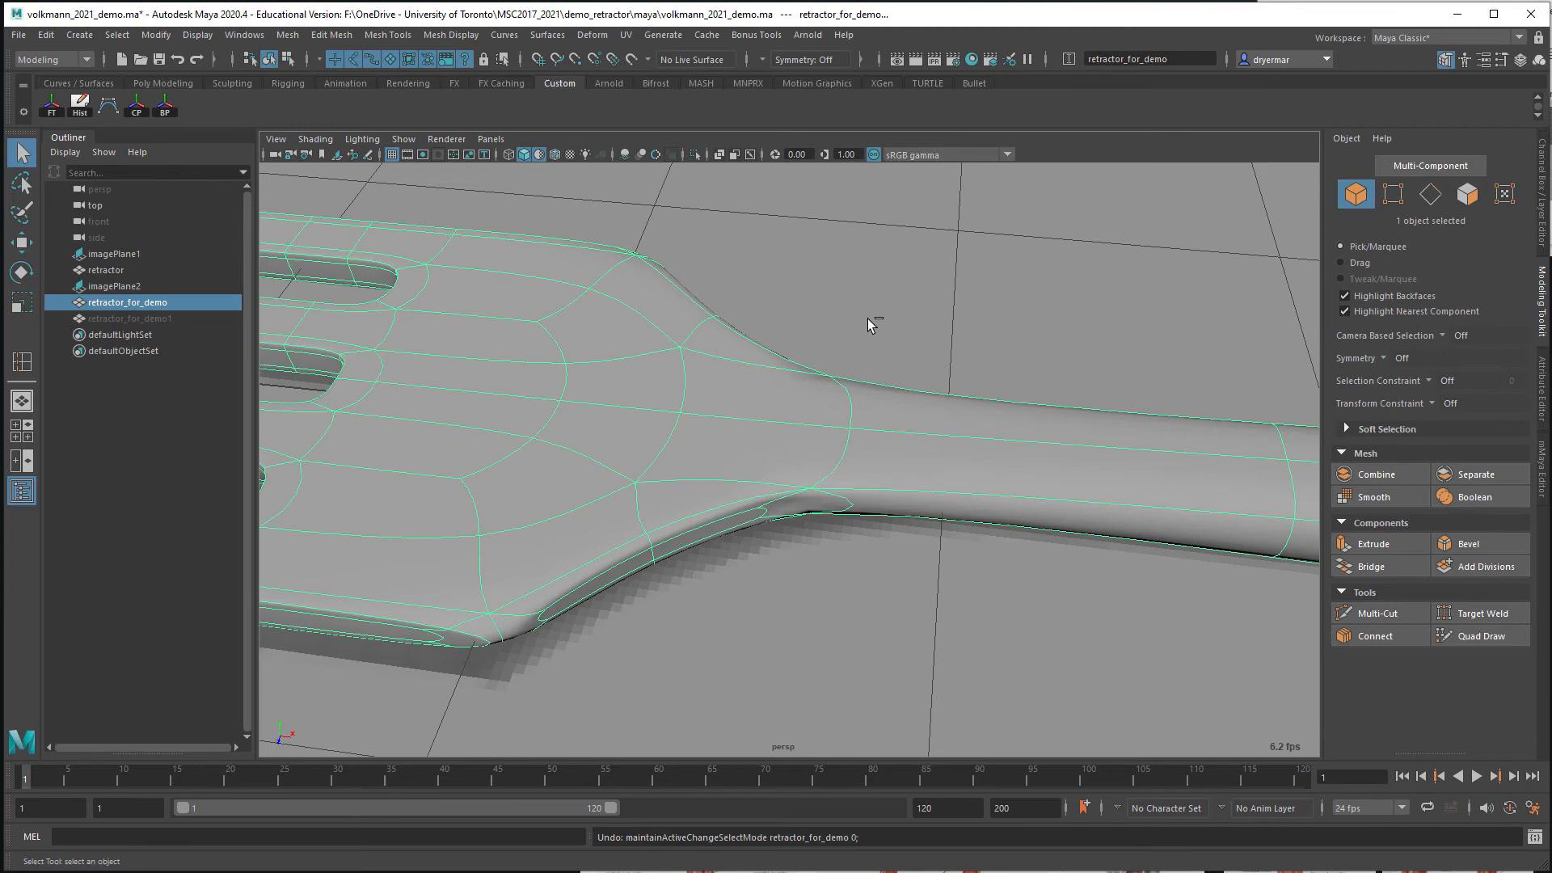
key("ctrl+z")
key("ctrl+z")
key("ctrl+z")
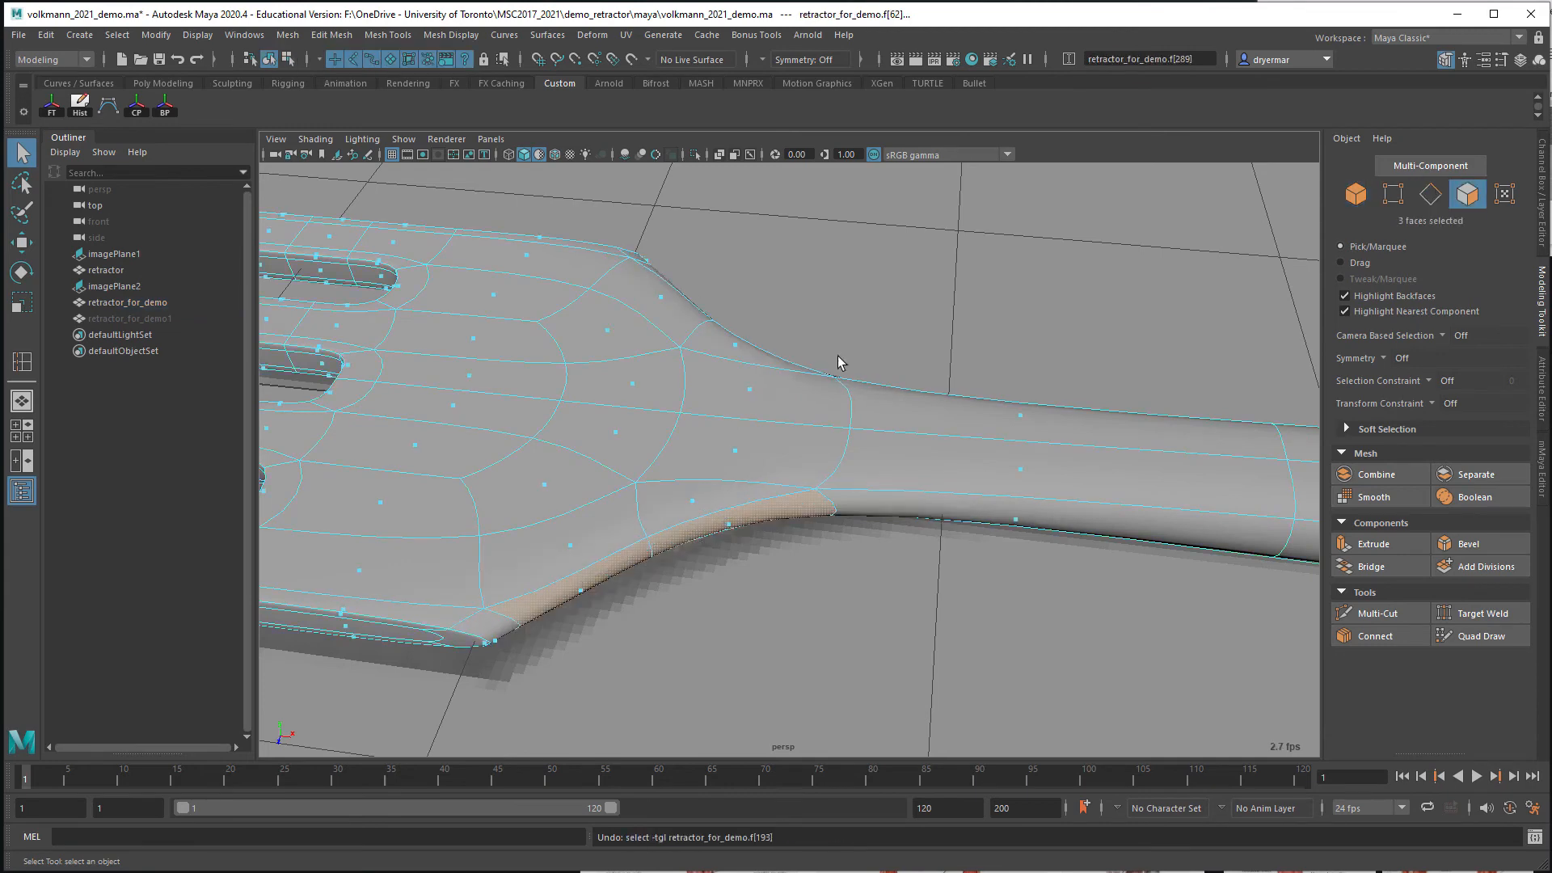
left_click_drag(837, 356, 800, 346, "alt")
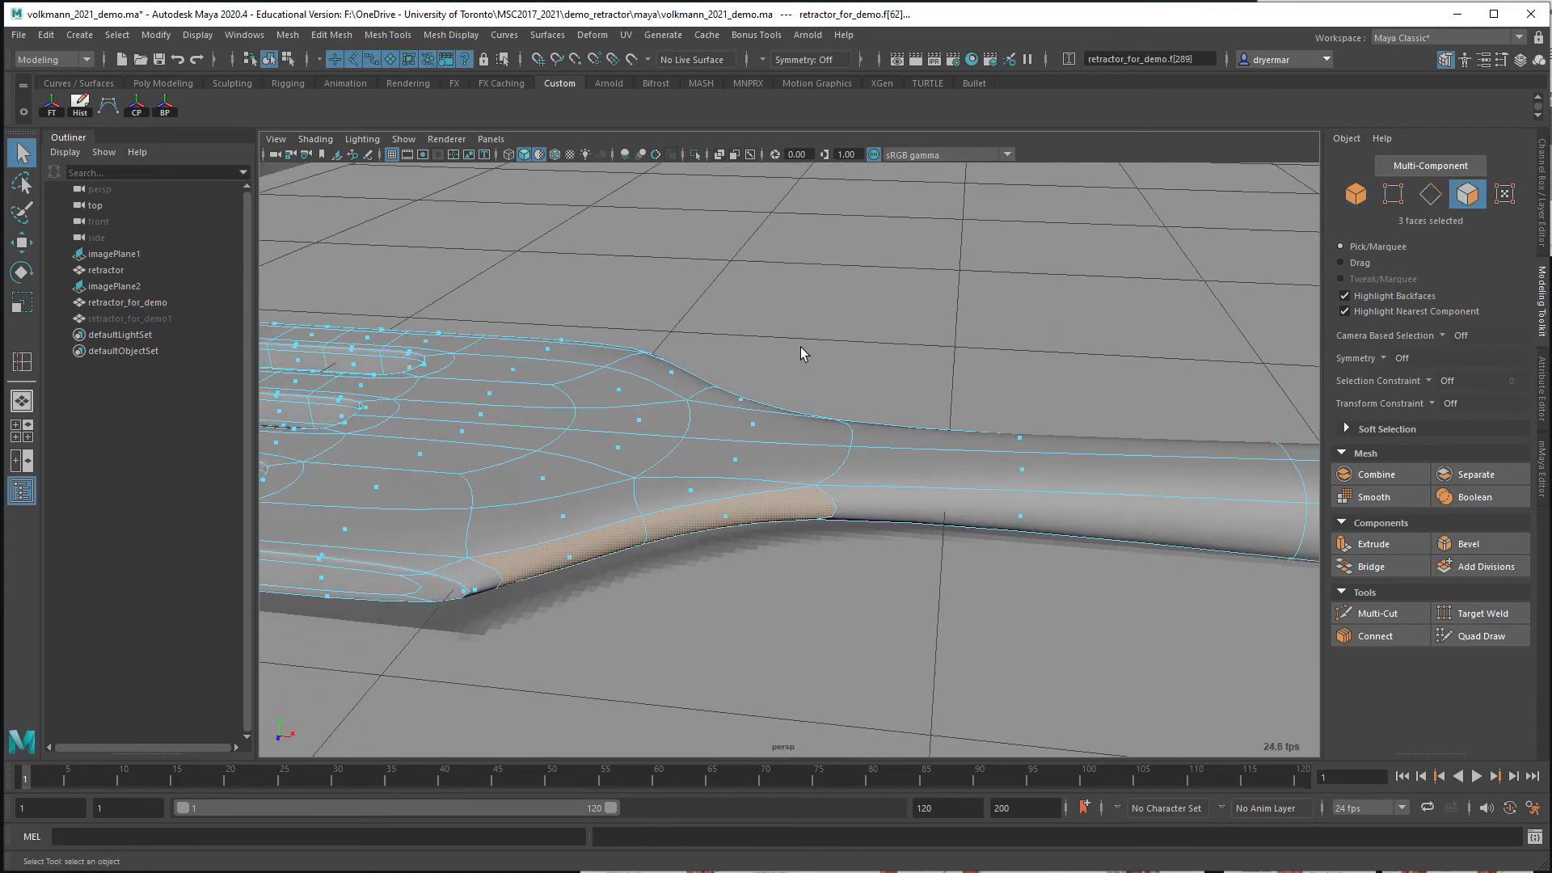
left_click_drag(527, 487, 662, 484, "alt")
key("1")
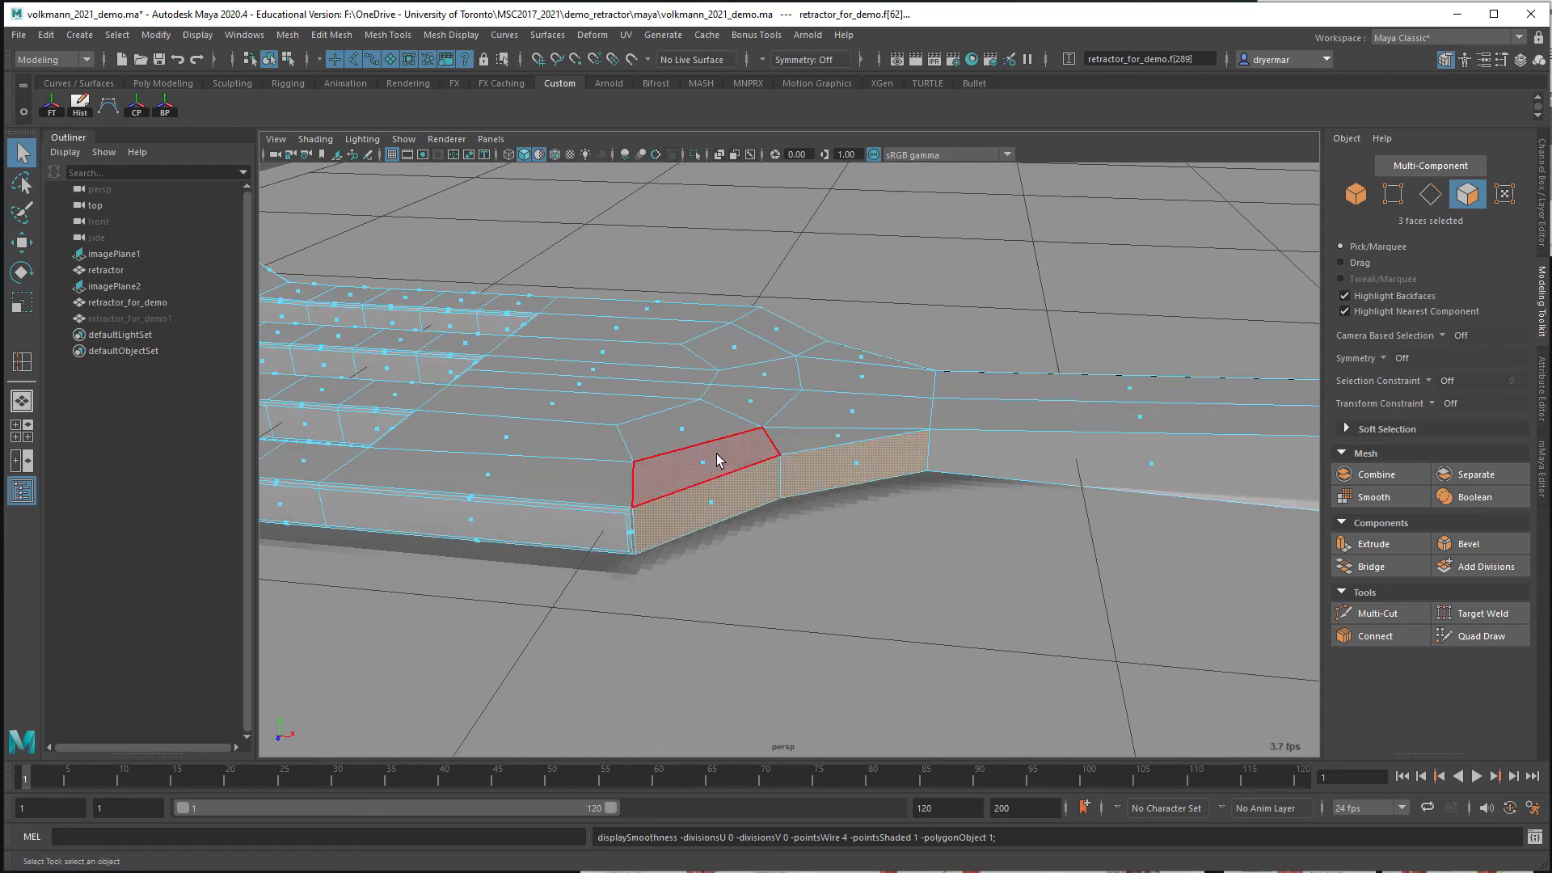
key("3")
right_click_drag(740, 447, 424, 272)
left_click(422, 270)
Examine the fork head's side and its corners up close, with the retractor selected to show its wireframe
left_click_drag(585, 313, 683, 331, "alt")
right_click_drag(683, 330, 1074, 381, "alt")
left_click_drag(1050, 374, 904, 450, "alt")
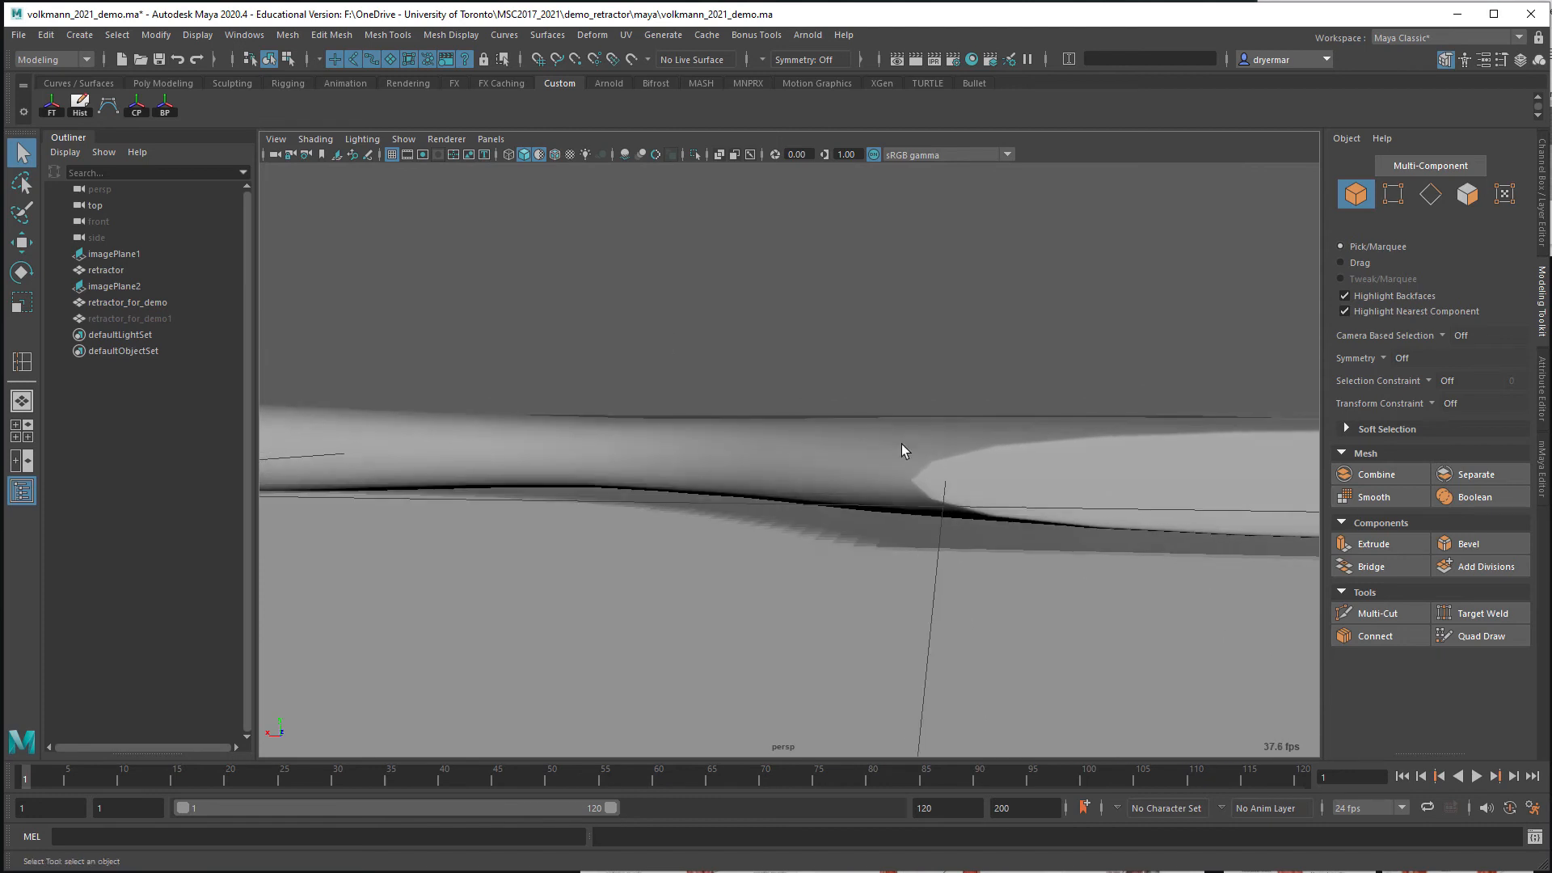
right_click_drag(765, 353, 1100, 364, "alt")
middle_click_drag(1091, 359, 776, 333, "alt")
right_click_drag(970, 336, 808, 338, "alt")
middle_click_drag(879, 346, 748, 360, "alt")
left_click(758, 363)
key("f")
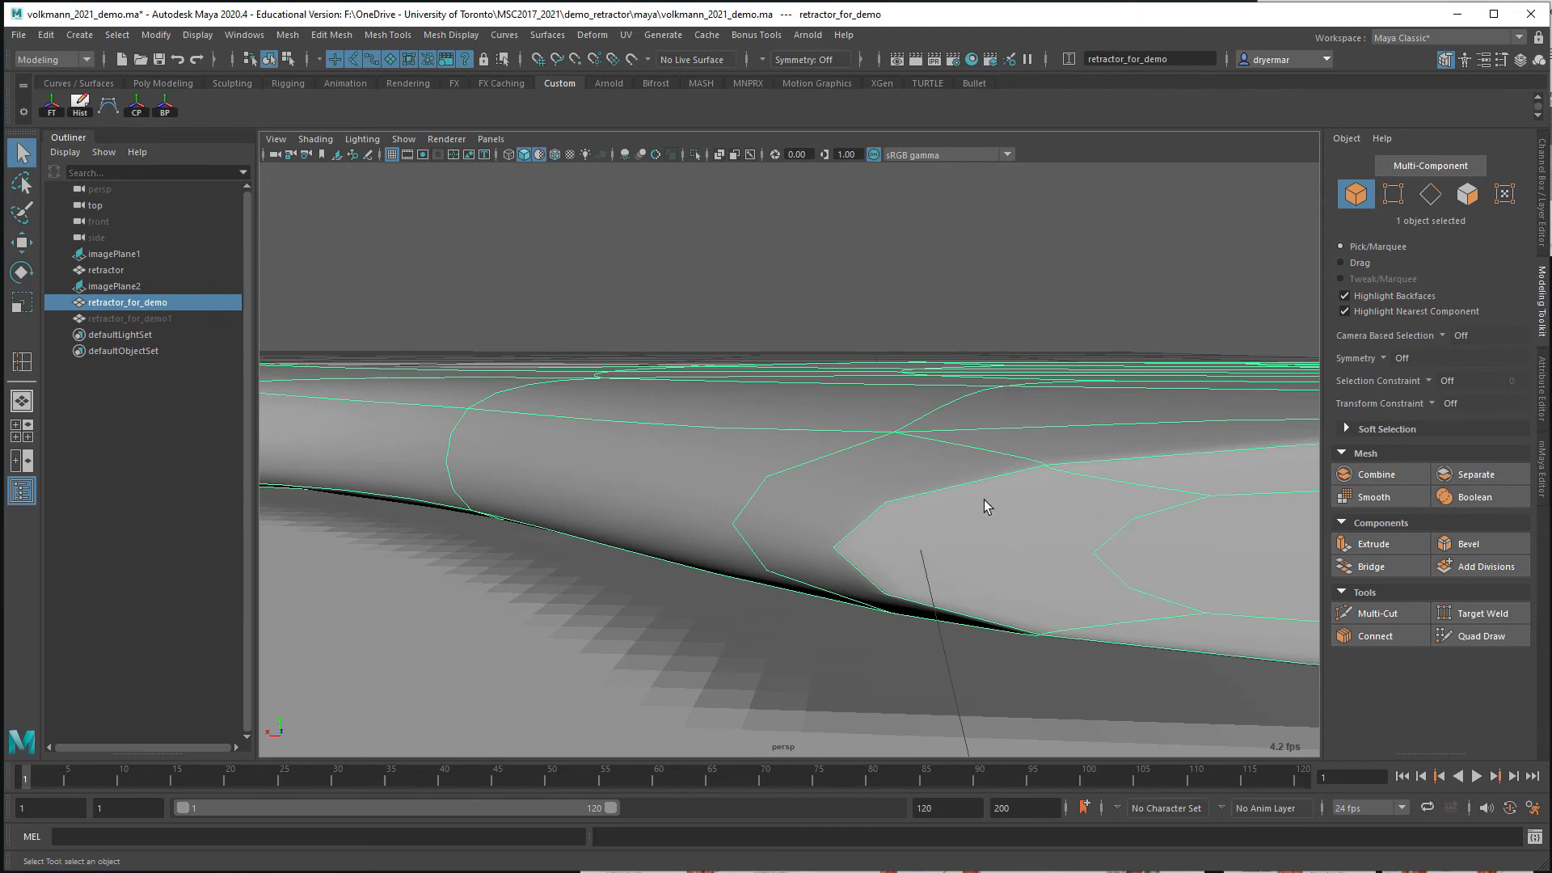
left_click_drag(982, 531, 1064, 514, "alt")
right_click_drag(1064, 514, 926, 464, "alt")
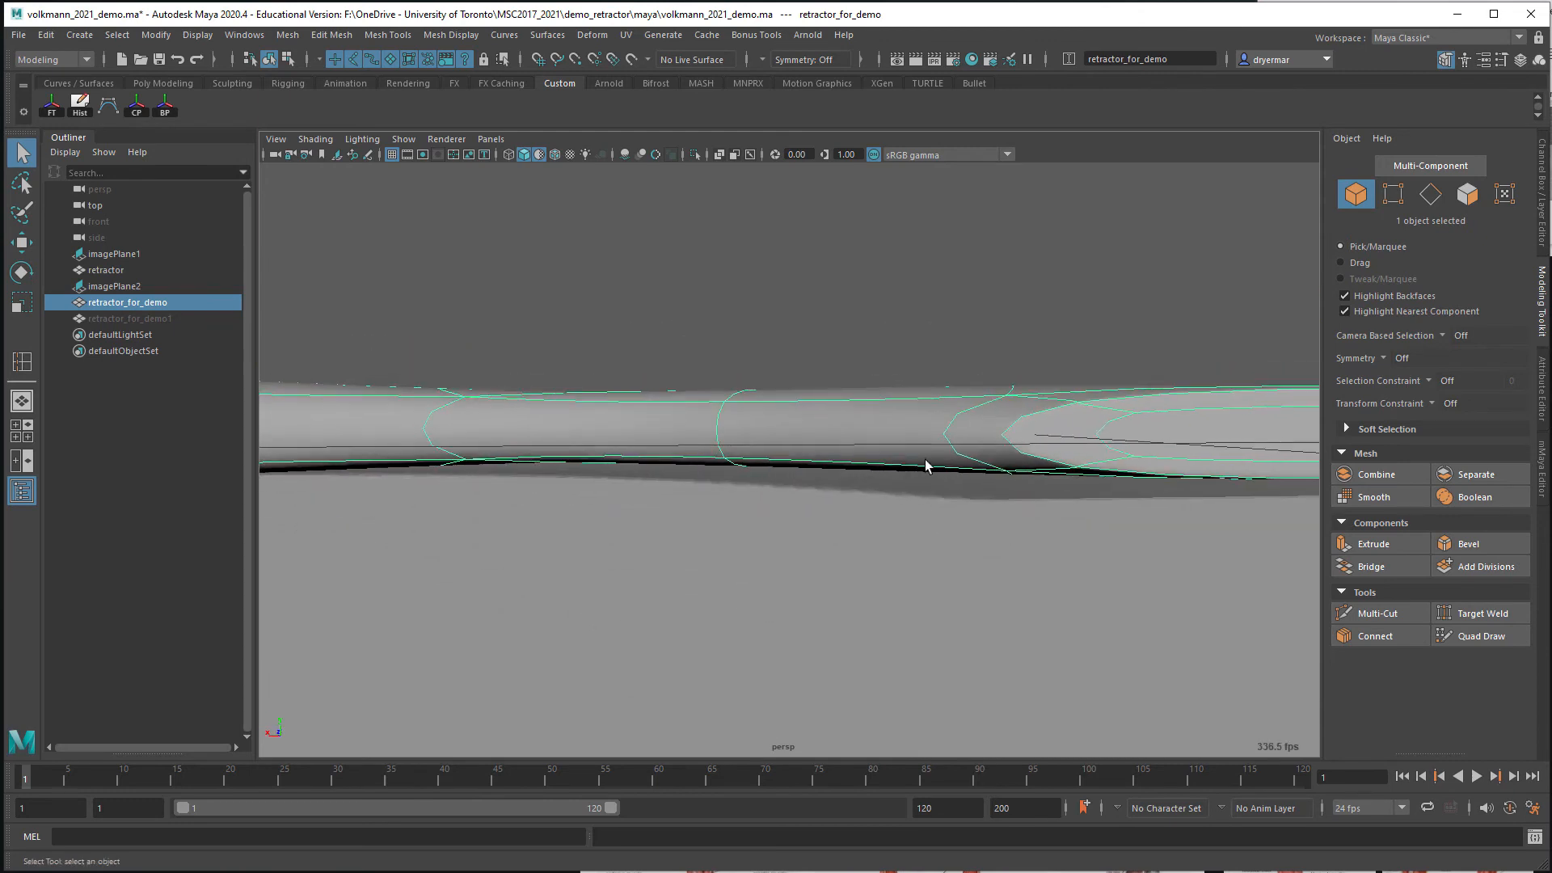
middle_click_drag(926, 464, 716, 455, "alt")
left_click_drag(715, 455, 724, 459, "alt")
right_click_drag(692, 460, 834, 479, "alt")
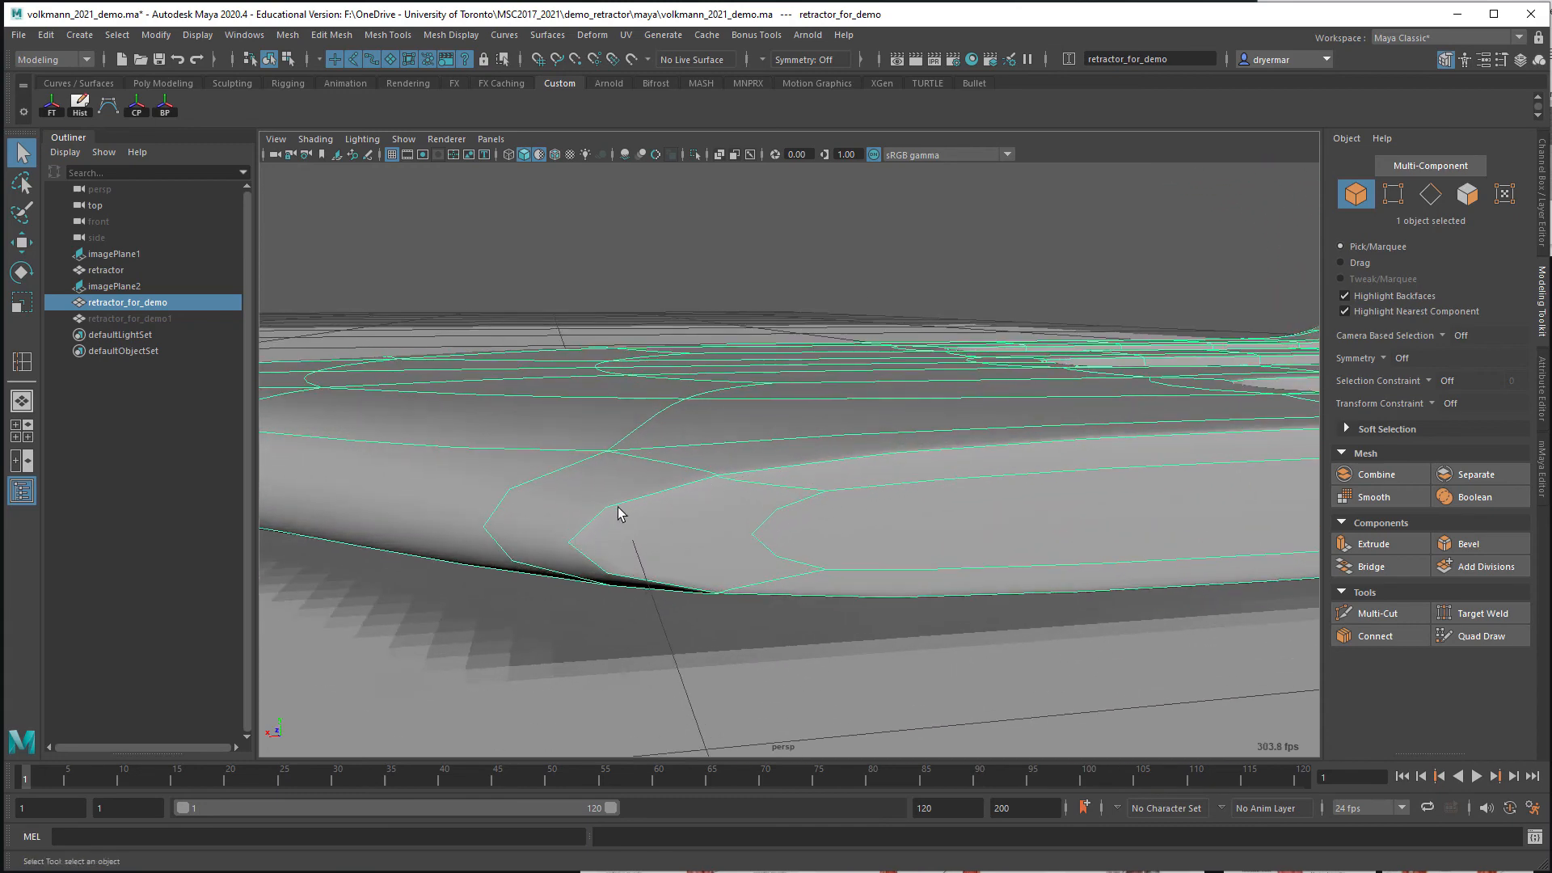
right_click_drag(788, 564, 606, 452, "alt")
left_click_drag(607, 453, 903, 499, "alt")
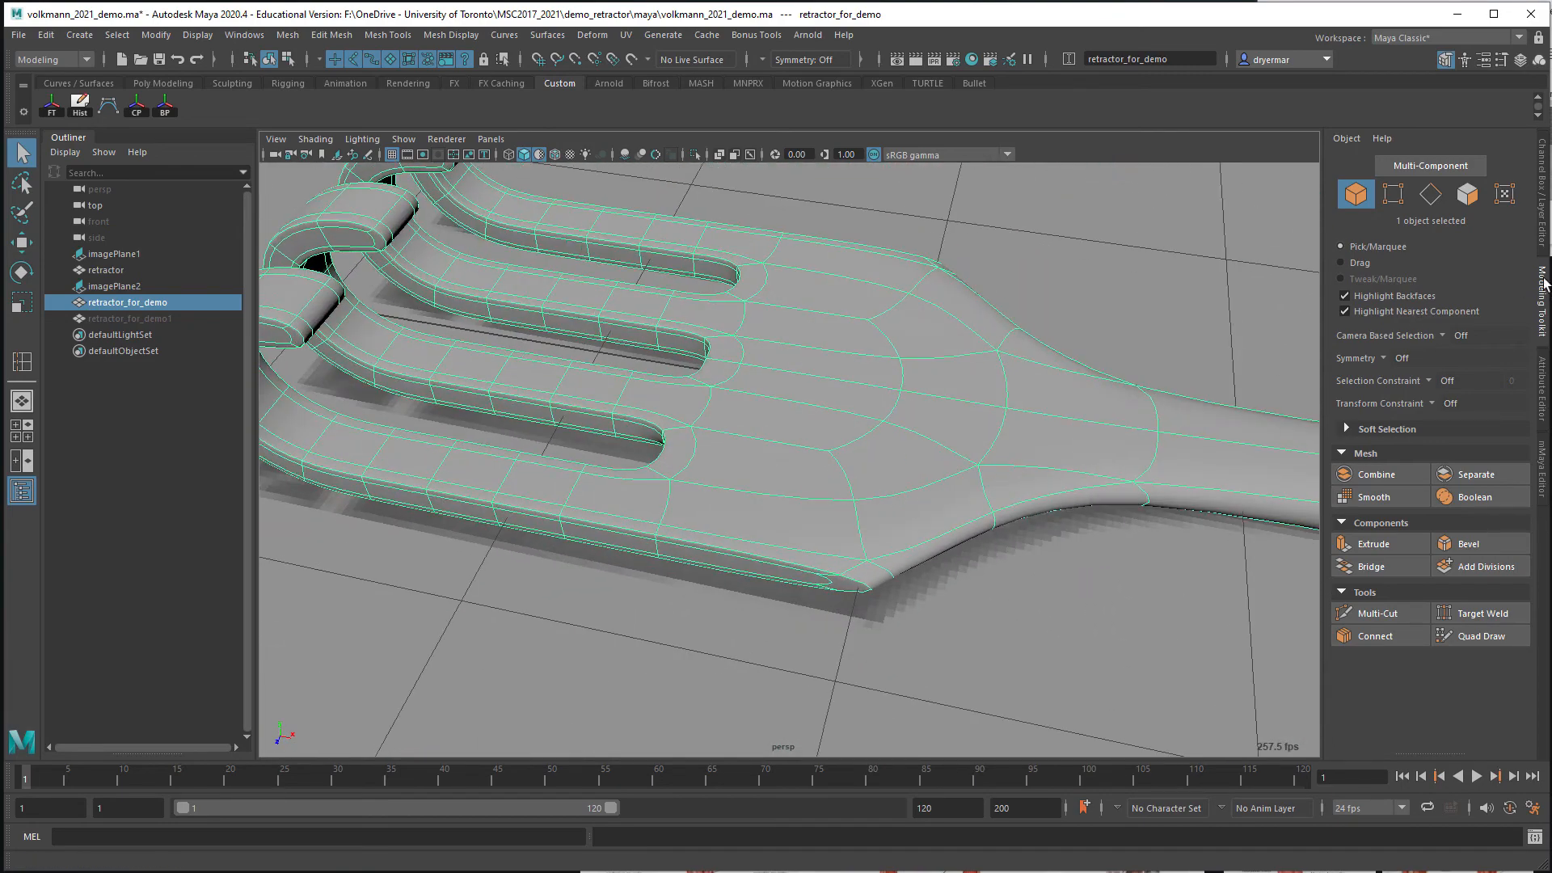
Open the Smooth Mesh attributes of the retractor_for_demo shape
left_click(1544, 392)
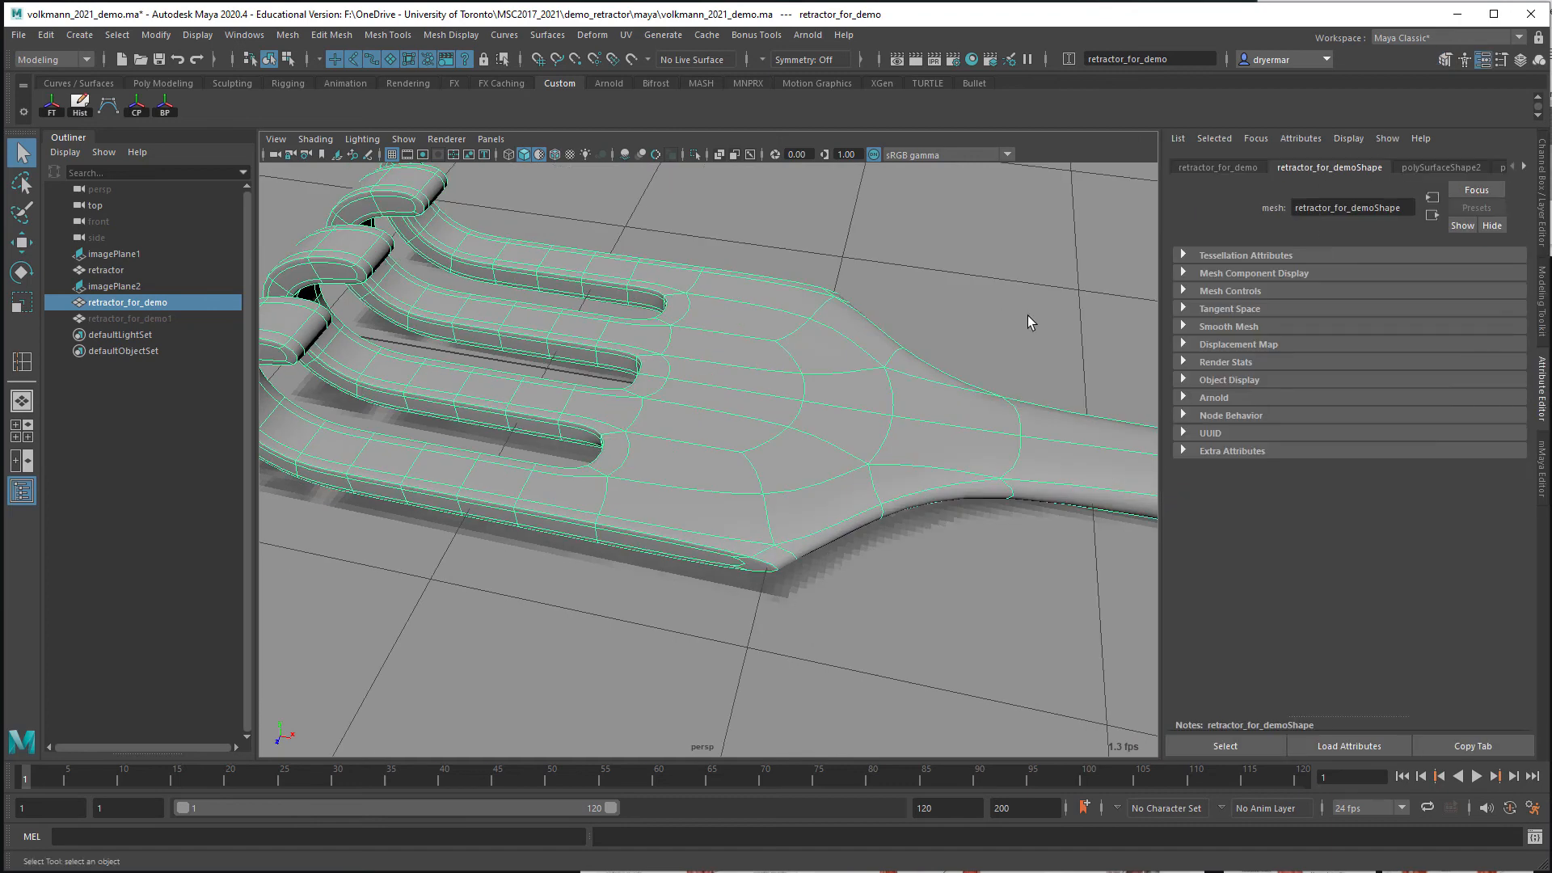
right_click_drag(1032, 321, 843, 331, "alt")
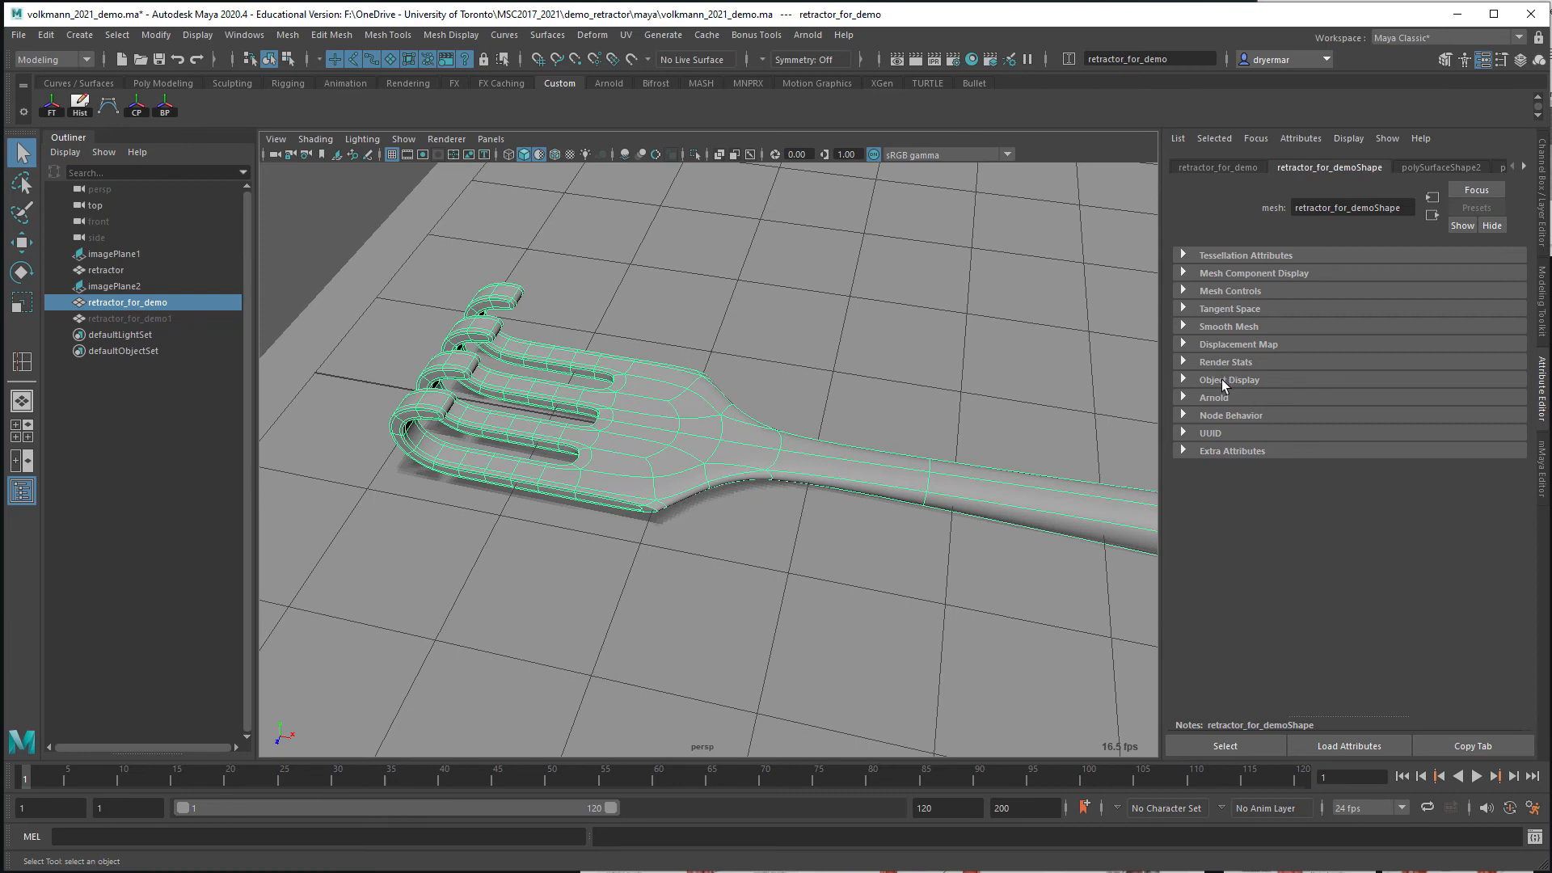
left_click(1231, 292)
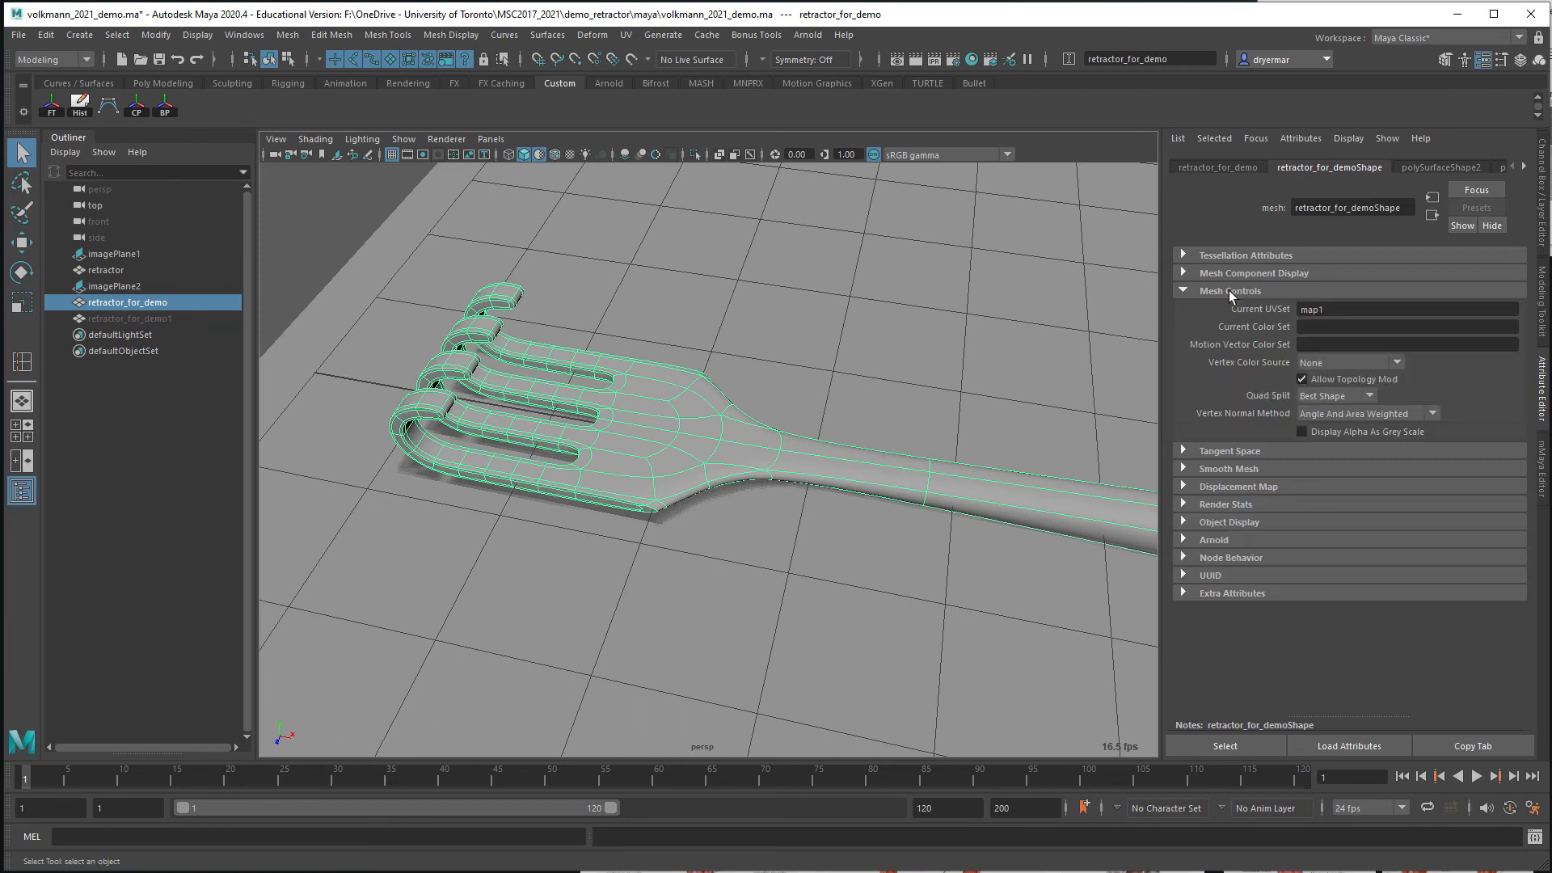
left_click(1231, 293)
left_click(1235, 275)
left_click(1235, 276)
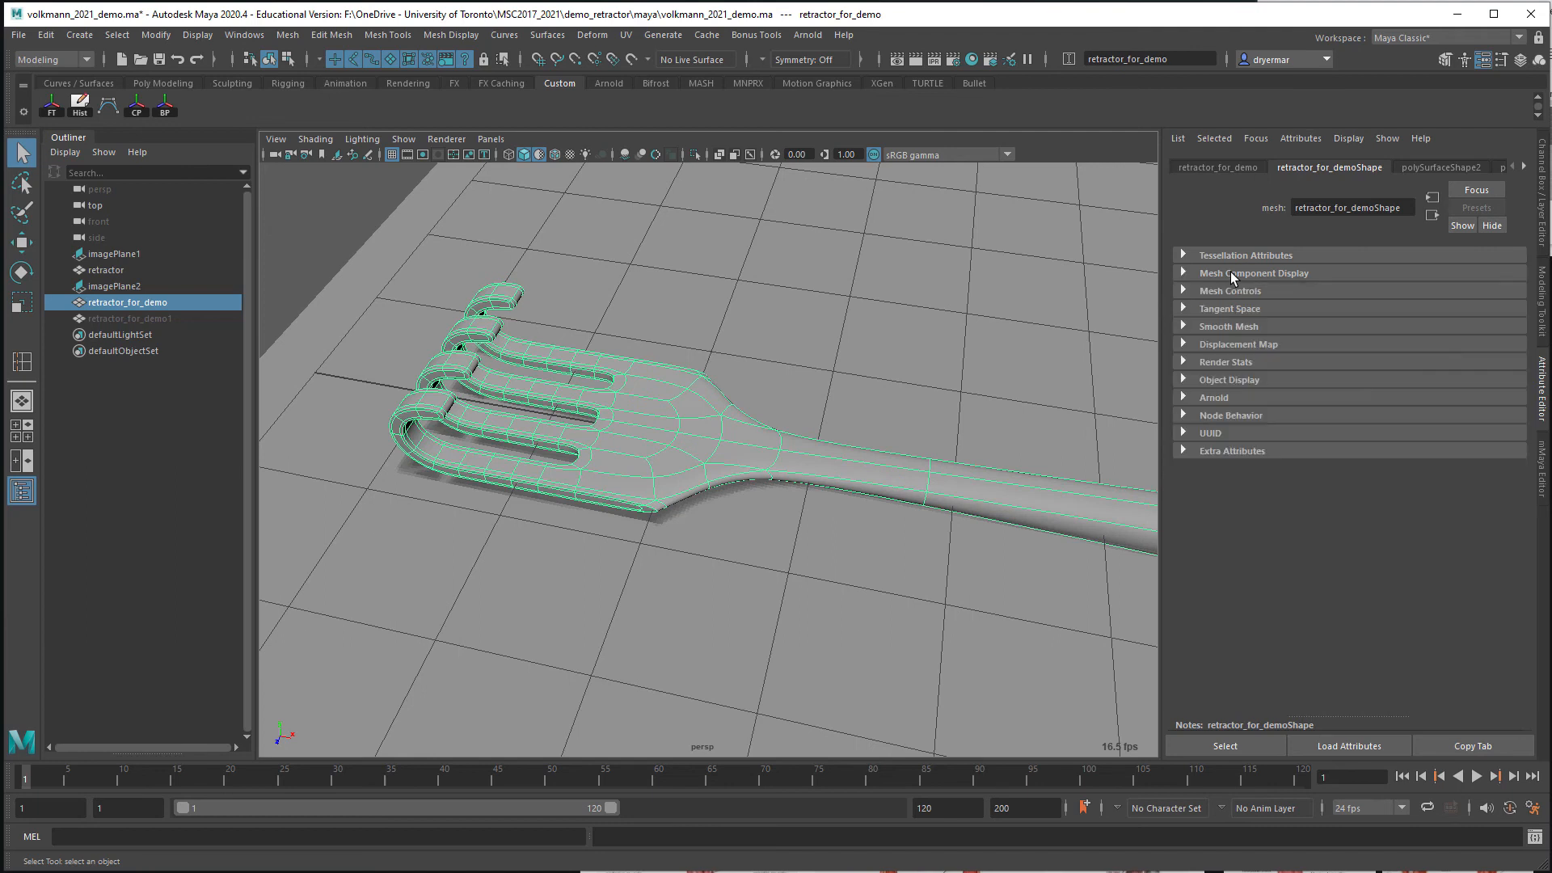
left_click(1234, 328)
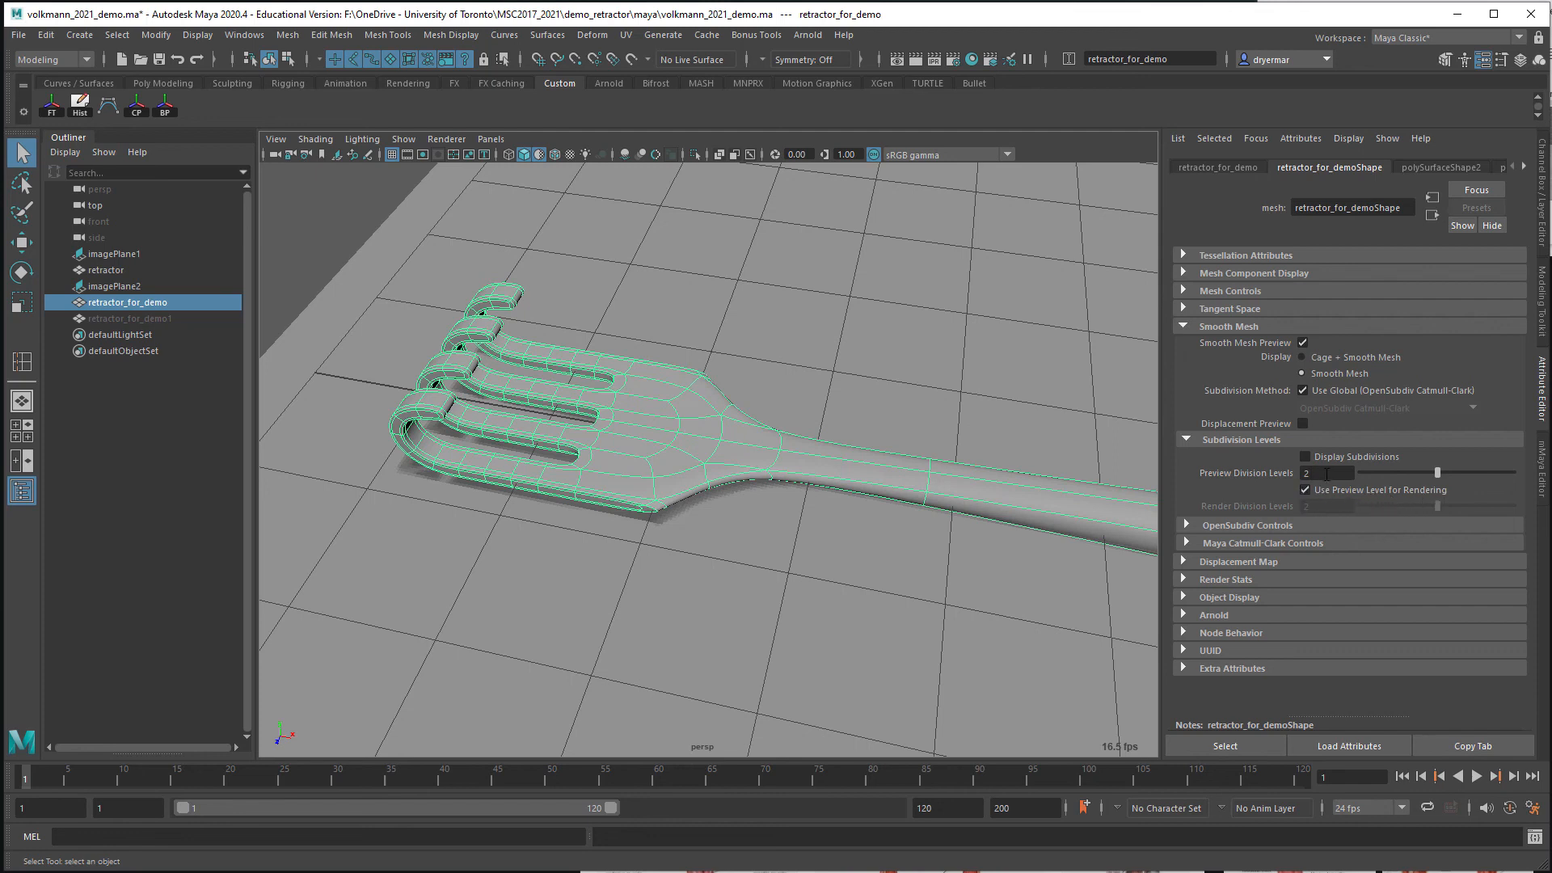
Try preview division levels of 3 on the retractor and examine the fork head's corner up close
left_click(1326, 475)
right_click_drag(547, 464, 738, 447, "alt")
left_click_drag(738, 447, 496, 380, "alt")
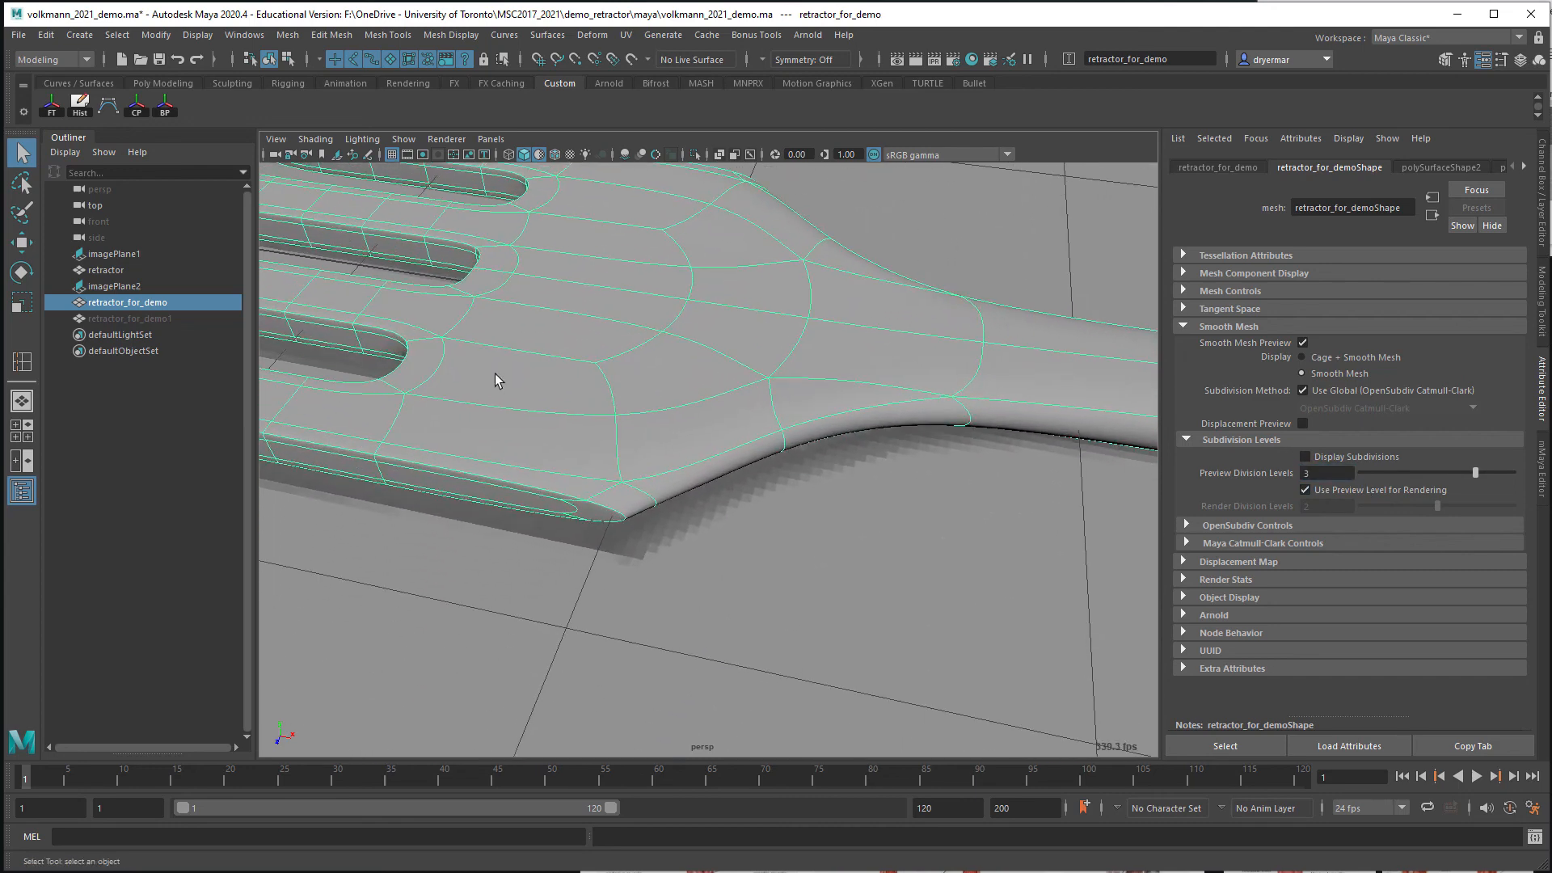
right_click_drag(495, 380, 781, 384, "alt")
middle_click_drag(781, 384, 891, 339, "alt")
right_click_drag(890, 340, 859, 337, "alt")
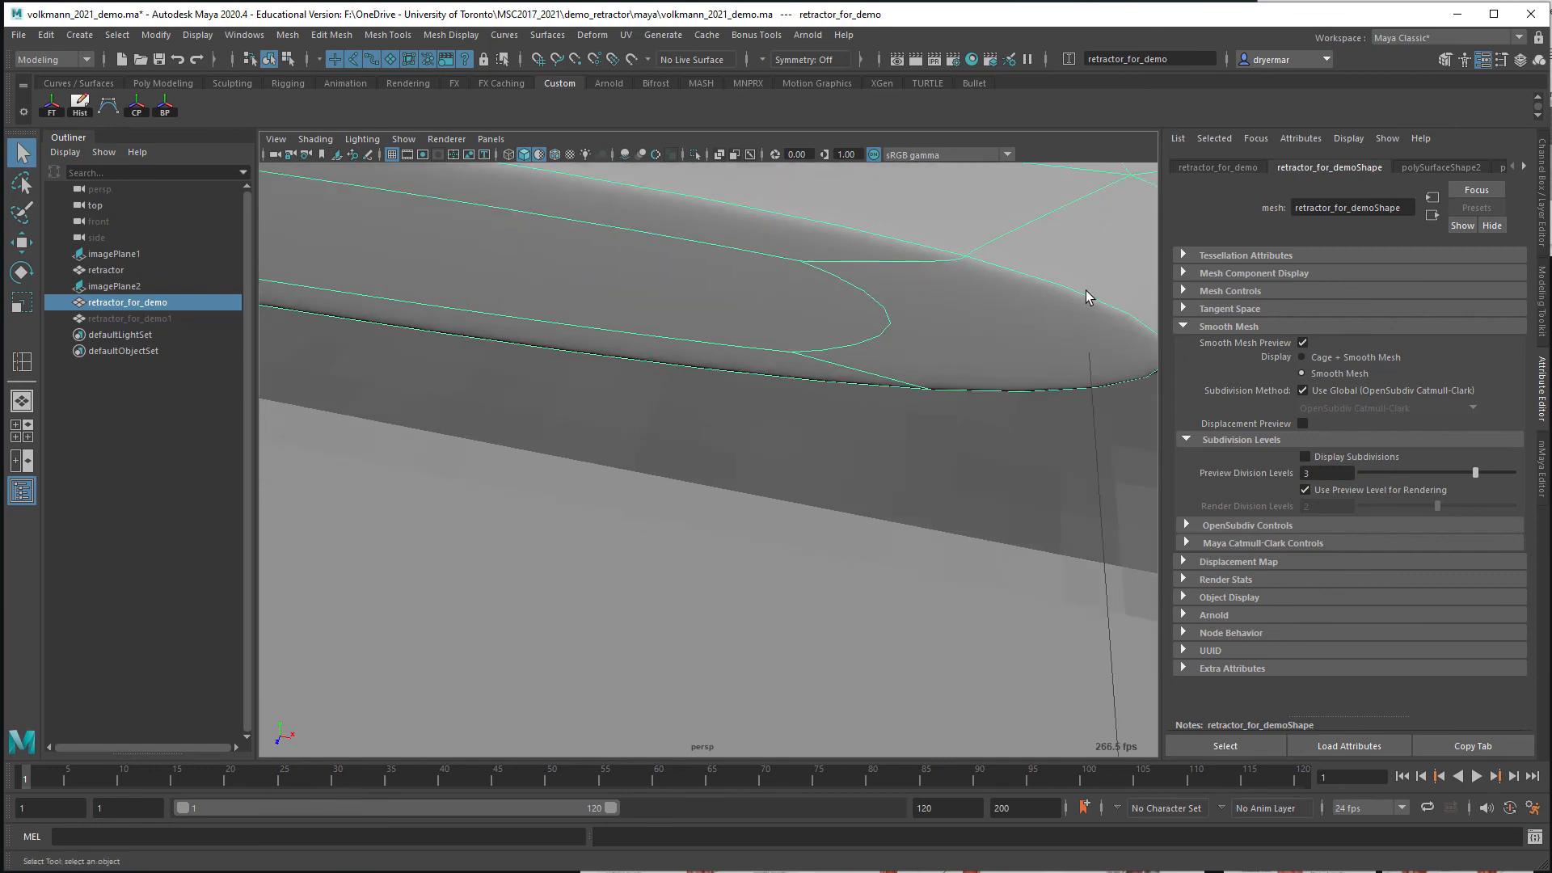
middle_click_drag(1046, 416, 965, 416, "alt")
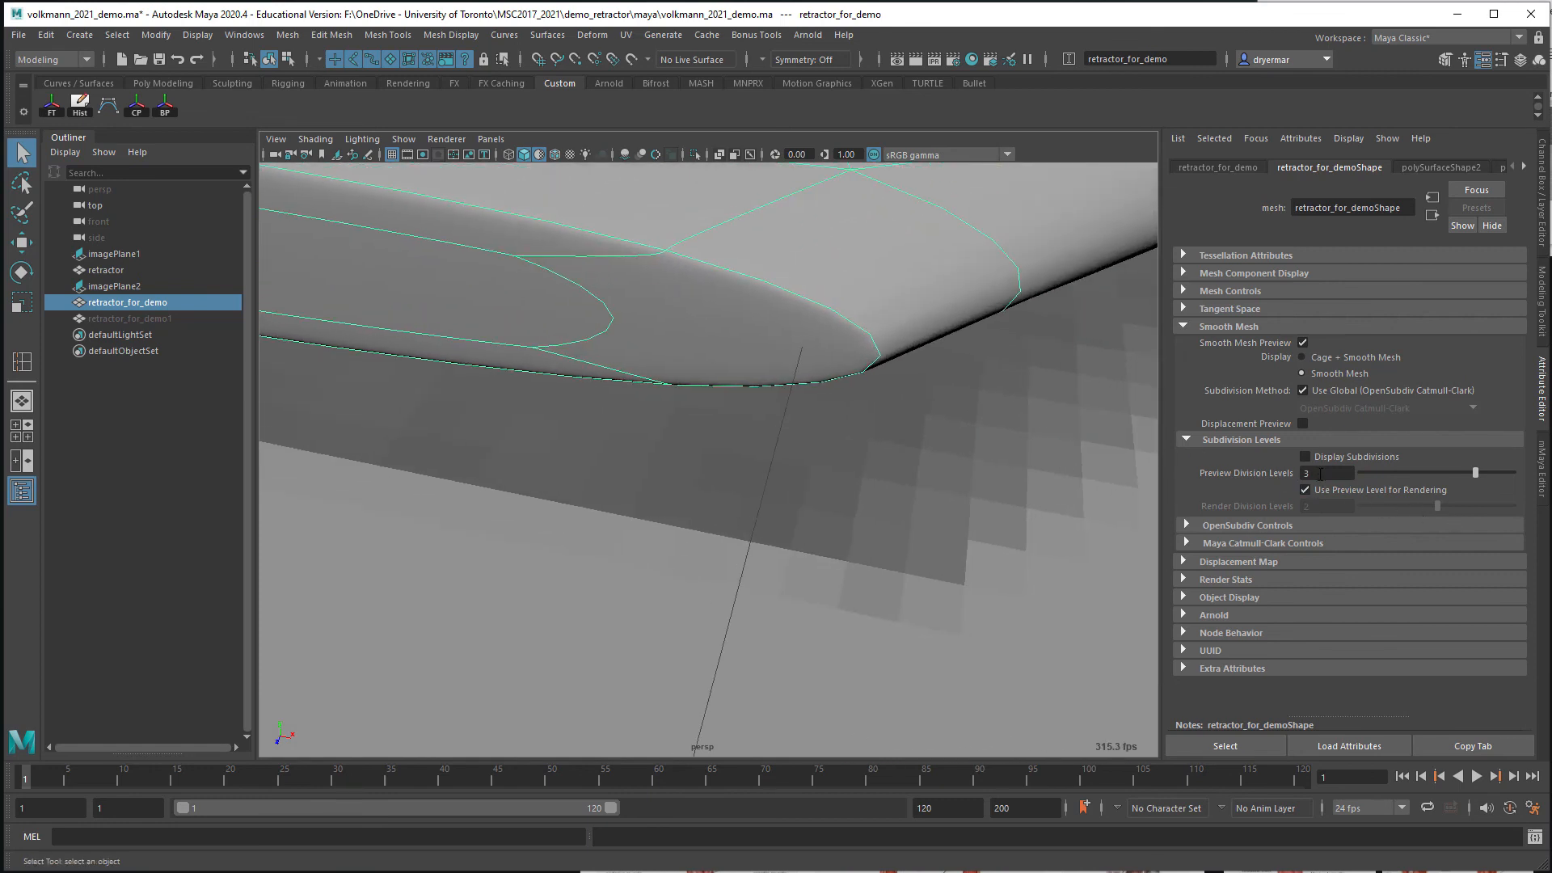
Set the retractor's preview division levels to 2
left_click_drag(1319, 474, 1282, 471)
type("2")
key("Return")
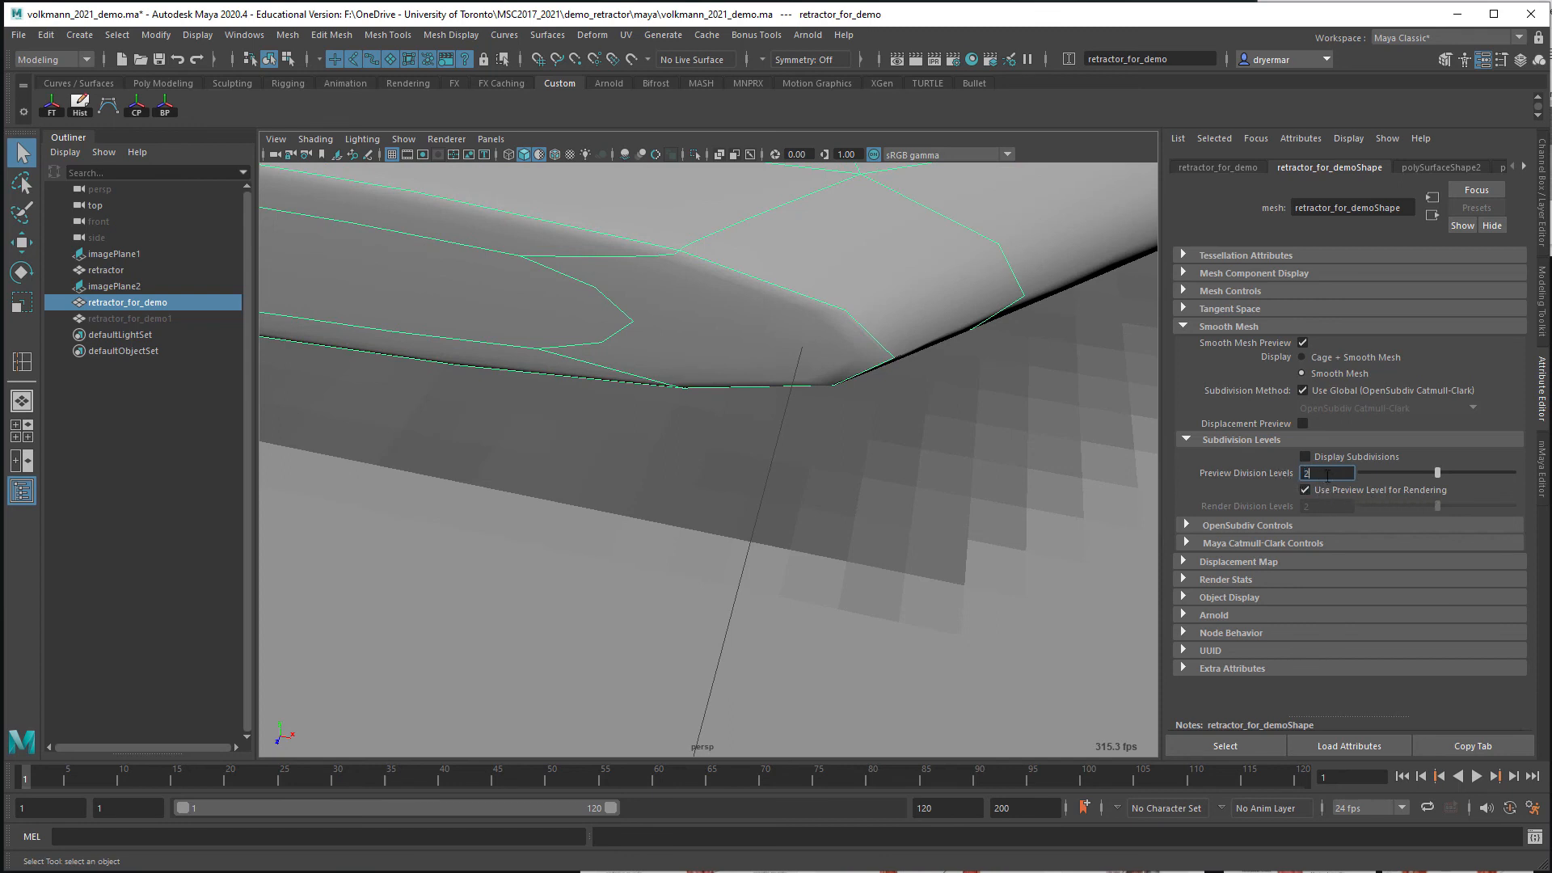
Turn off Use Preview Level for Rendering, set the render division levels to 3, and turn the option back on
left_click(1305, 490)
left_click(1327, 505)
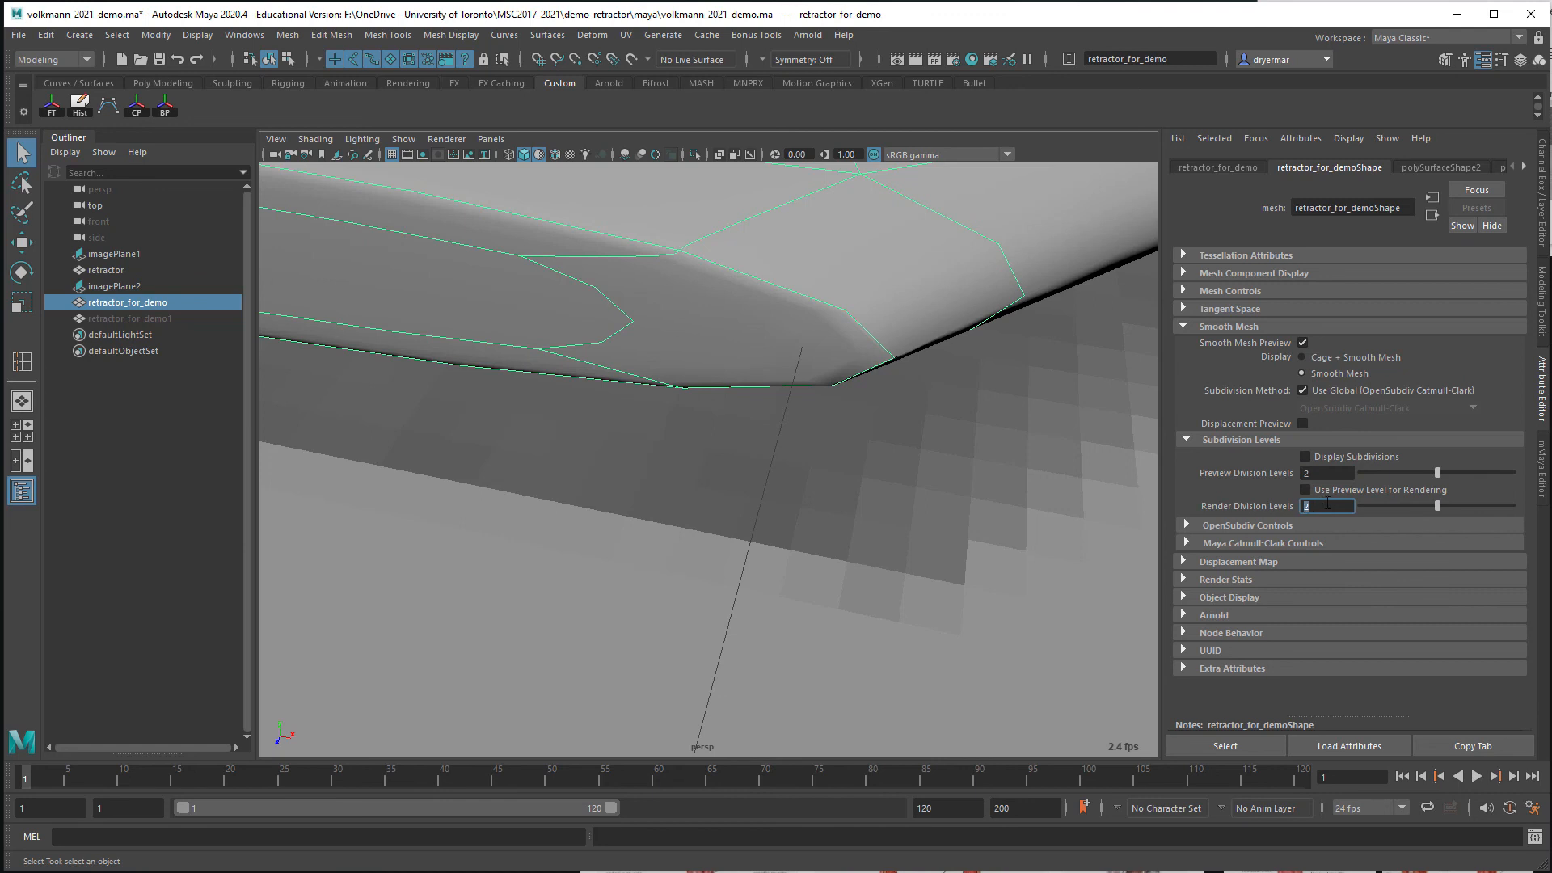
type("3")
key("Return")
left_click(1305, 490)
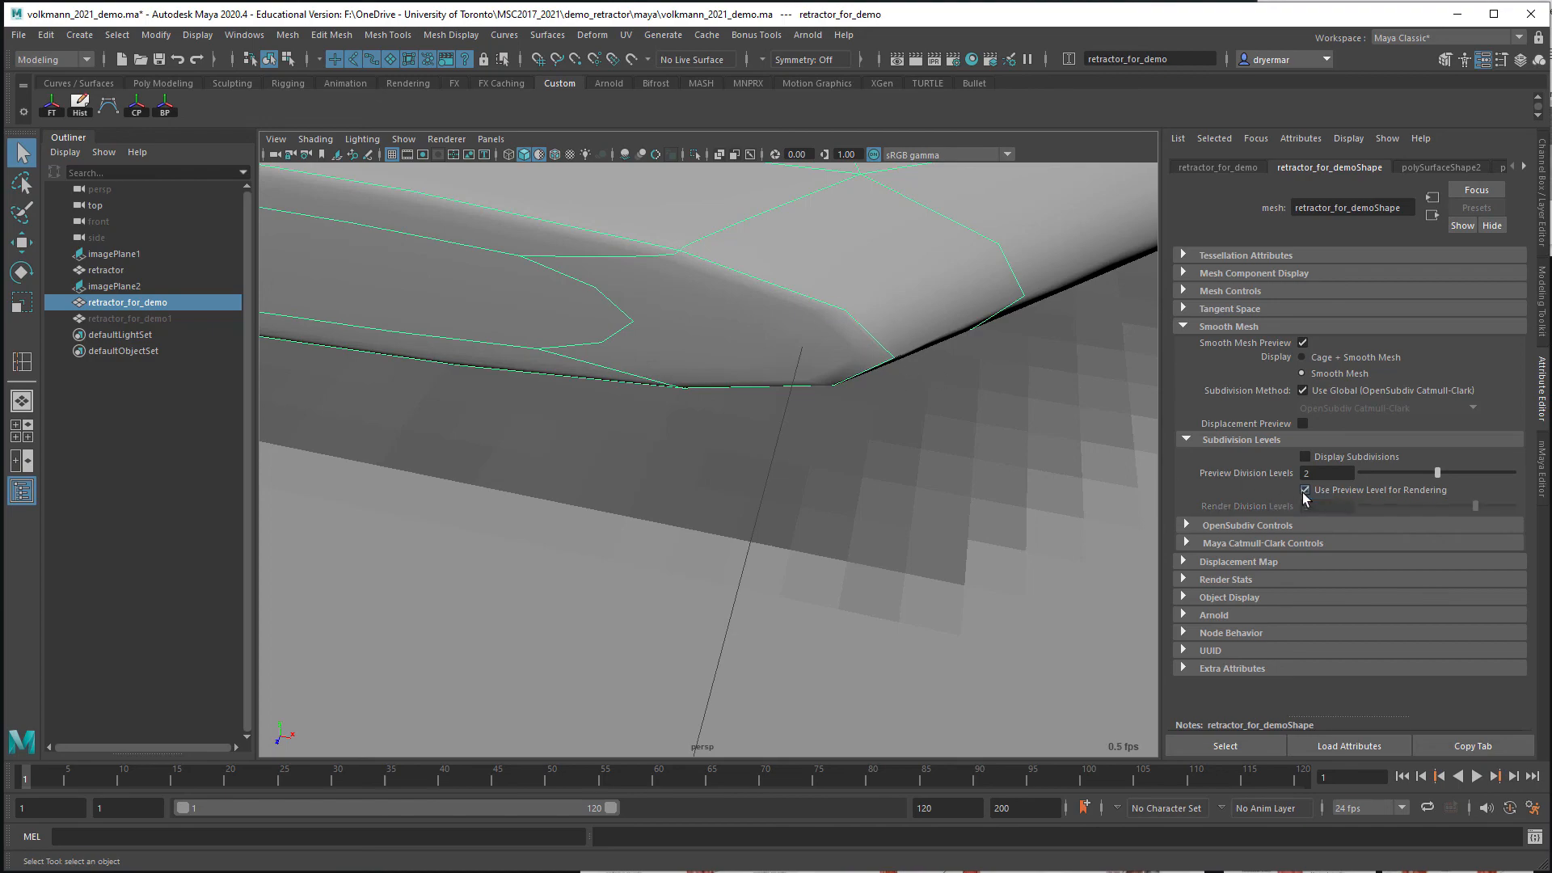
Examine the whole smoothed retractor, from the prongs and shaft to the ring and loop handle
right_click_drag(1059, 416, 632, 339, "alt")
left_click_drag(857, 376, 558, 408, "alt")
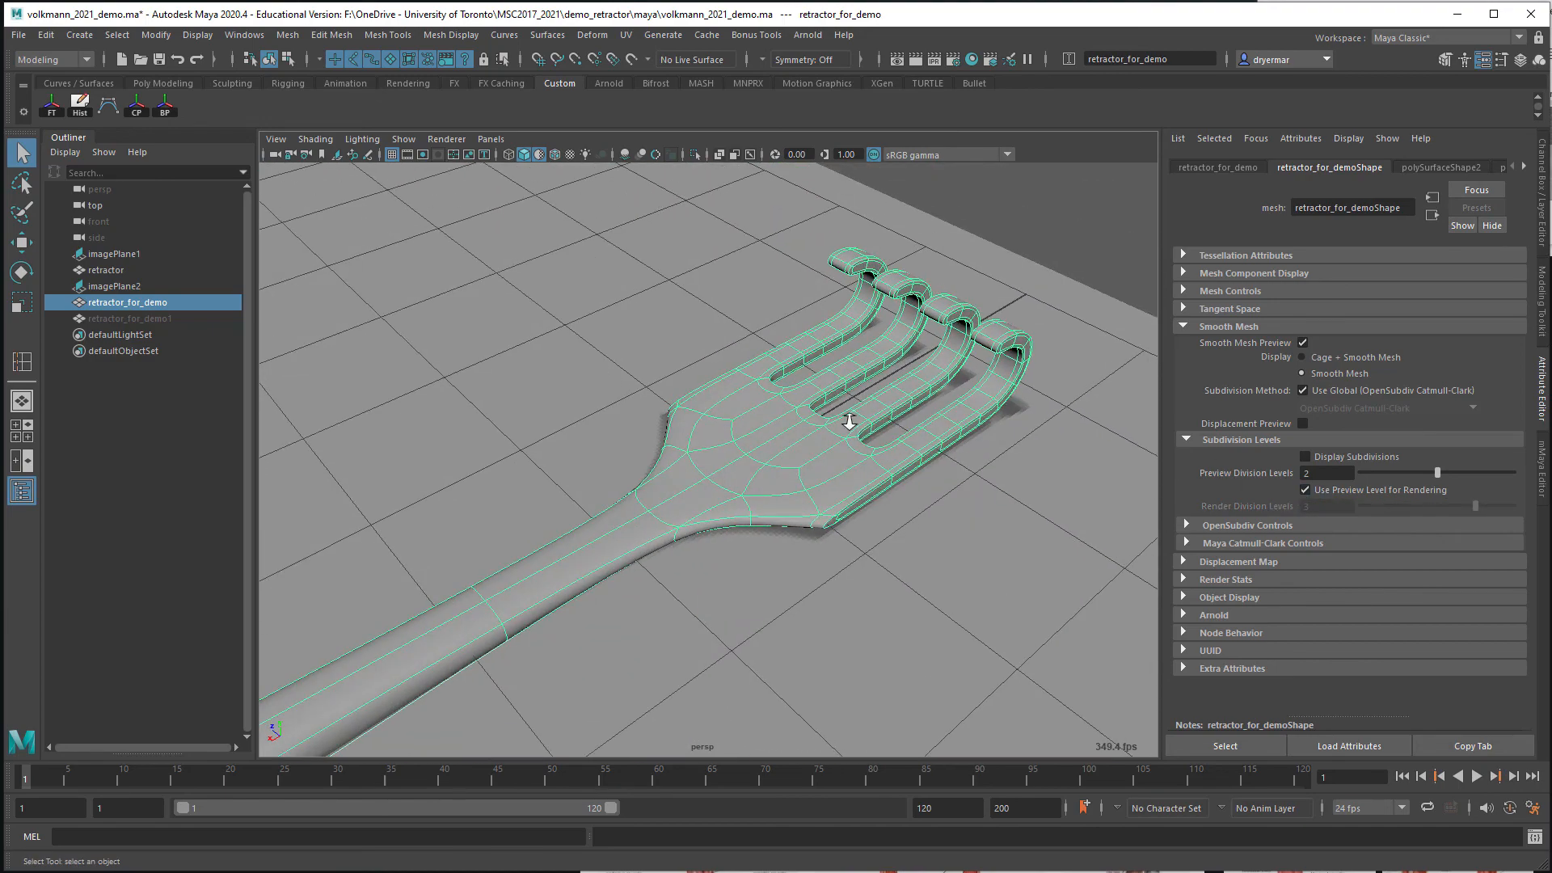
right_click_drag(849, 421, 734, 380, "alt")
middle_click_drag(733, 381, 768, 298, "alt")
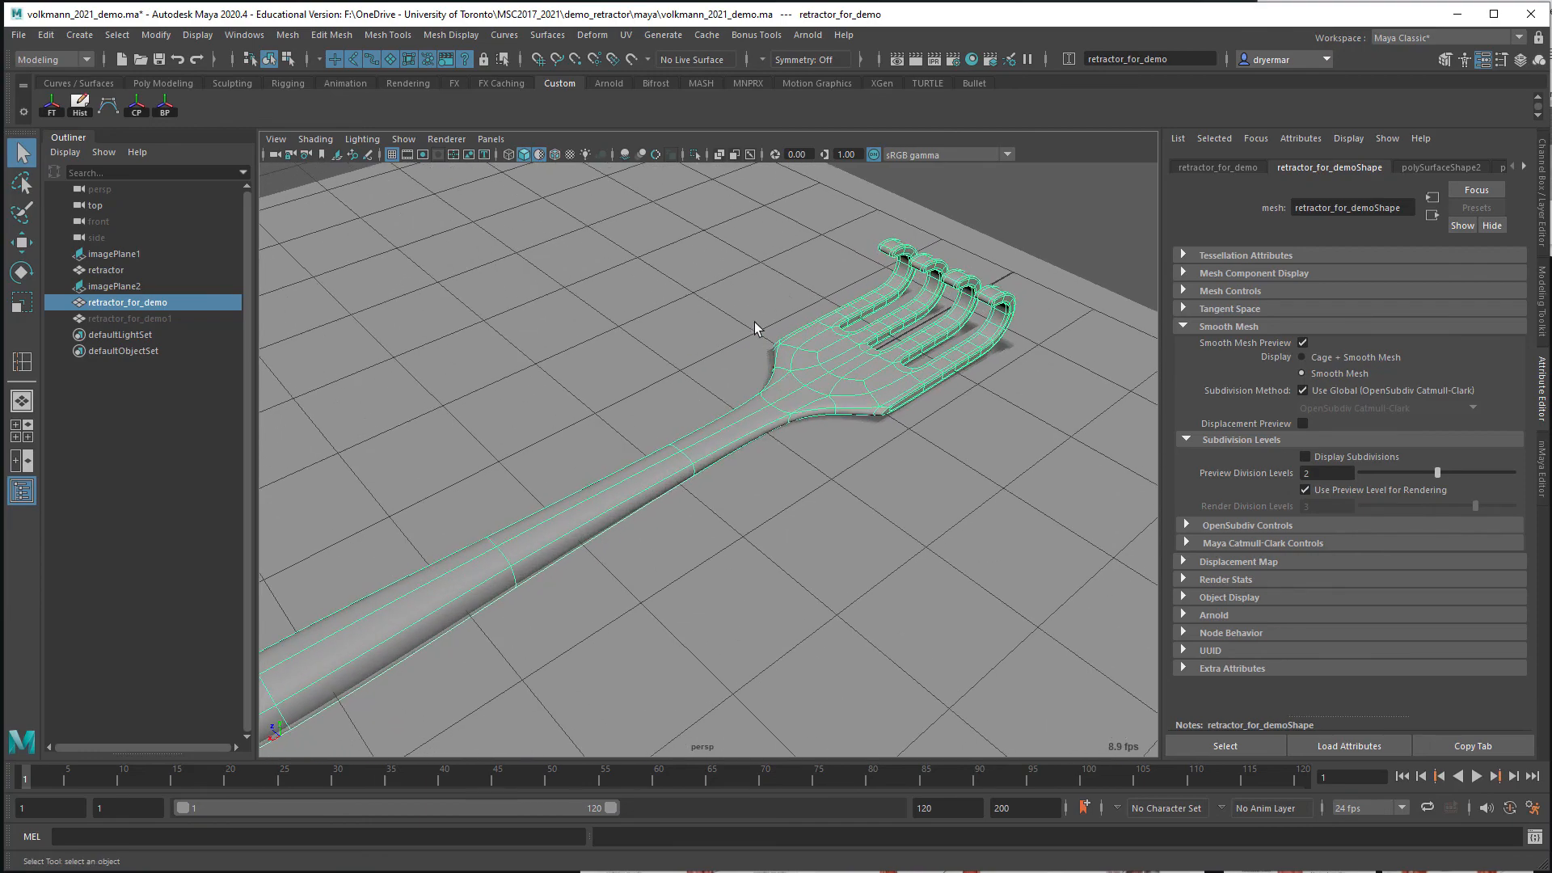
right_click_drag(855, 372, 468, 295, "alt")
left_click_drag(468, 295, 791, 325, "alt")
right_click_drag(791, 325, 911, 312, "alt")
middle_click_drag(914, 309, 603, 357, "alt")
left_click_drag(646, 354, 759, 342, "alt")
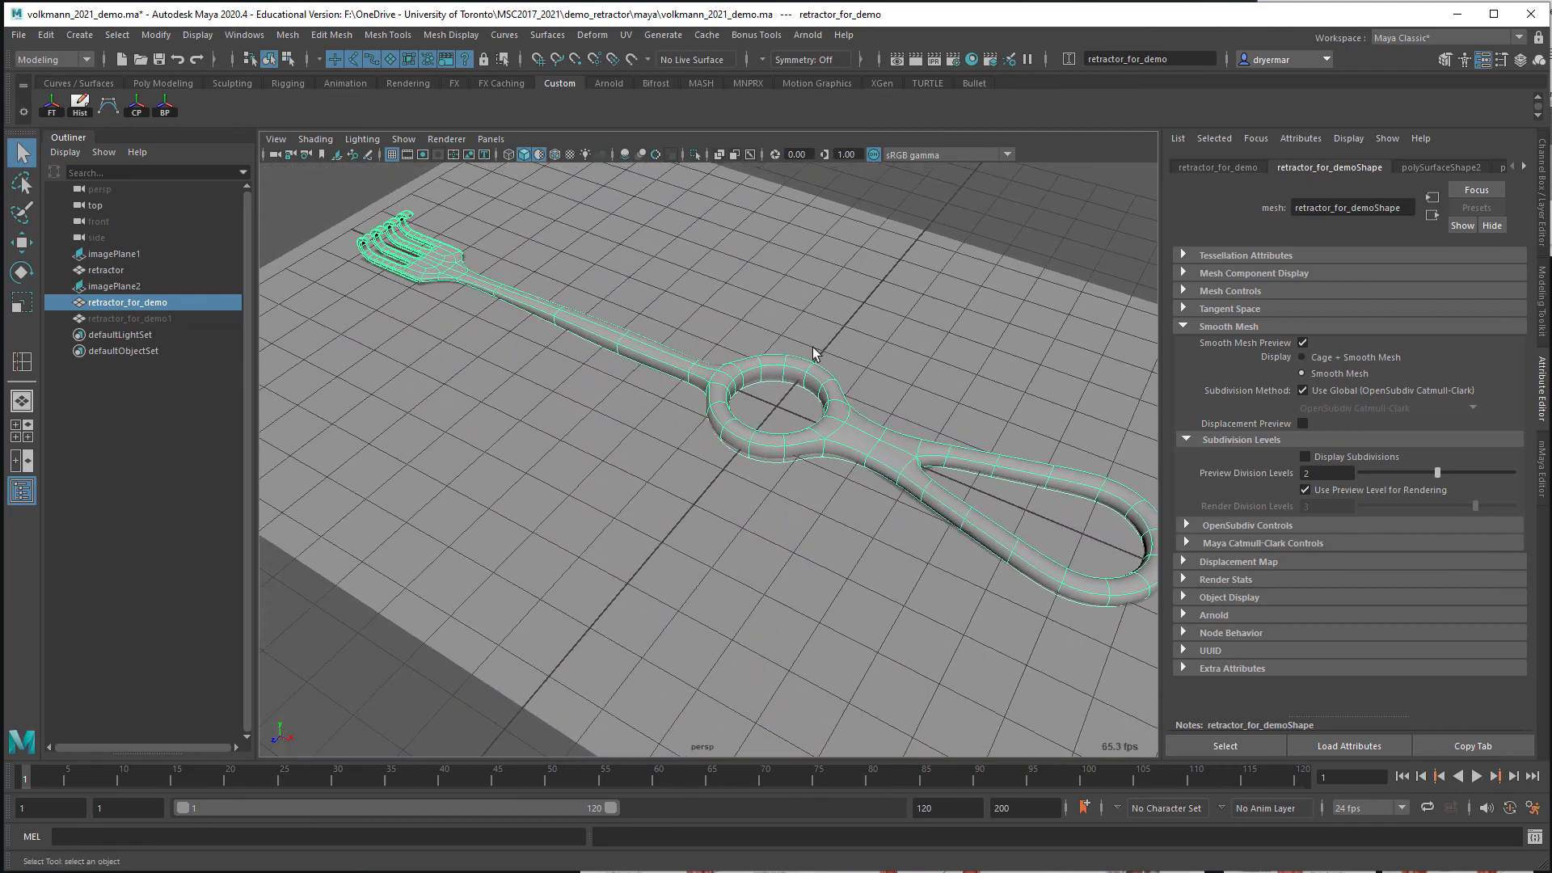
middle_click_drag(810, 350, 758, 339, "alt")
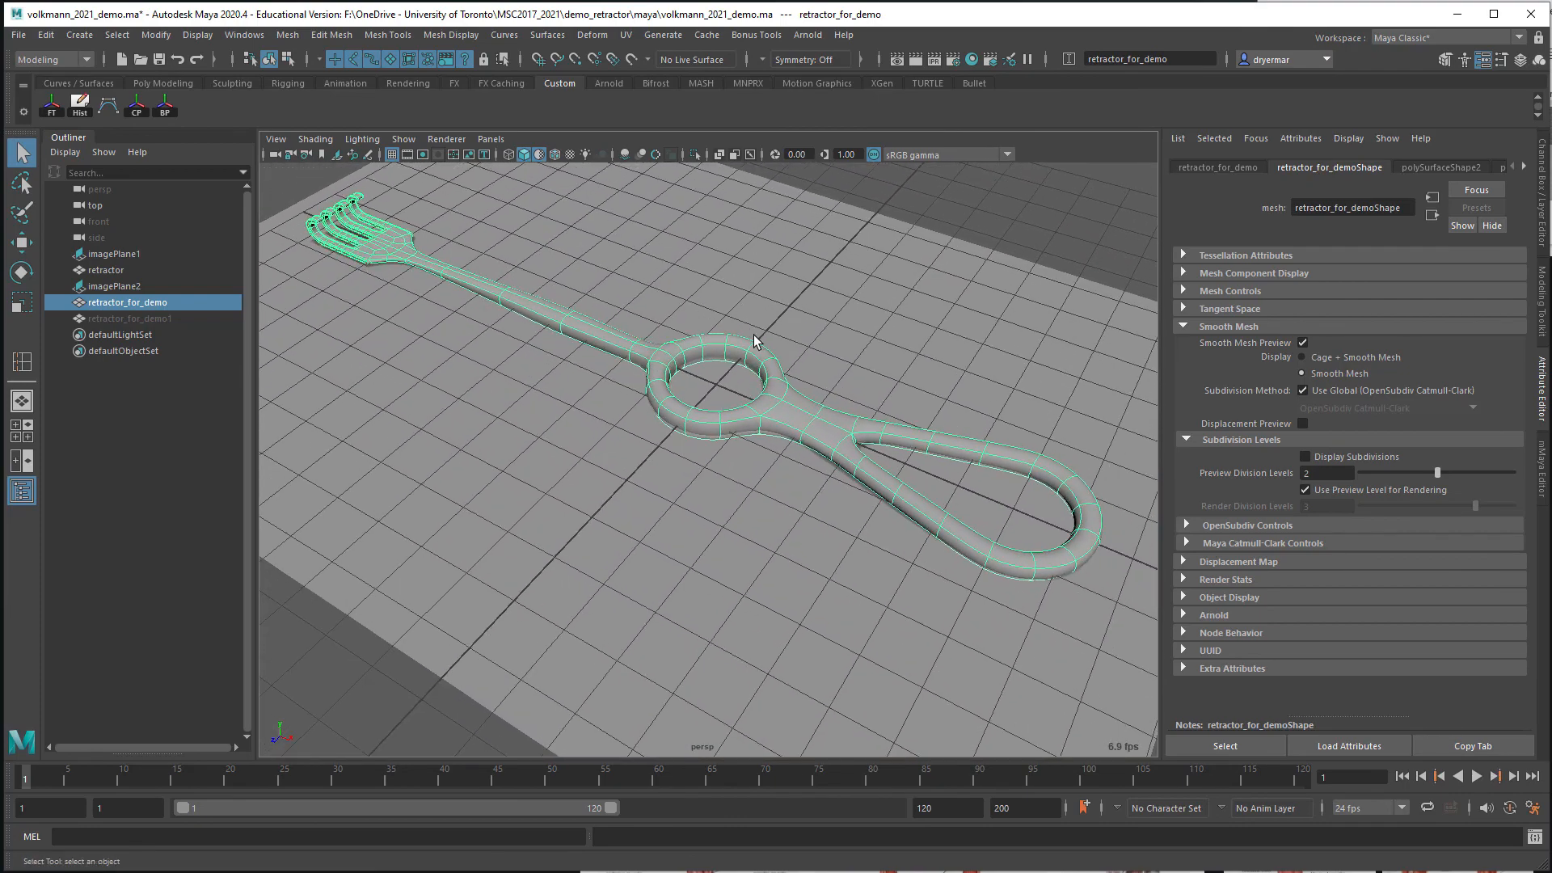